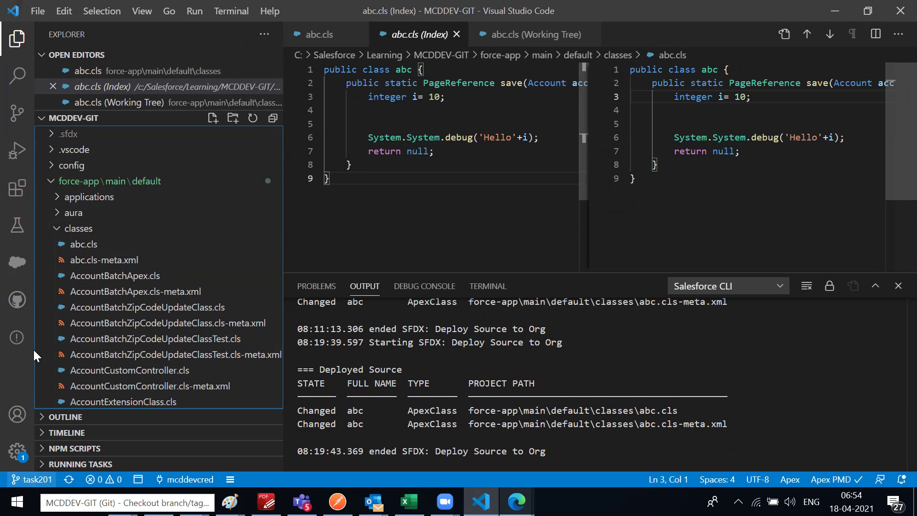
Browse the Source Control and GitHub pull requests views, then return to the Explorer file tree
{"action": "left_click", "coordinate": [16, 115]}
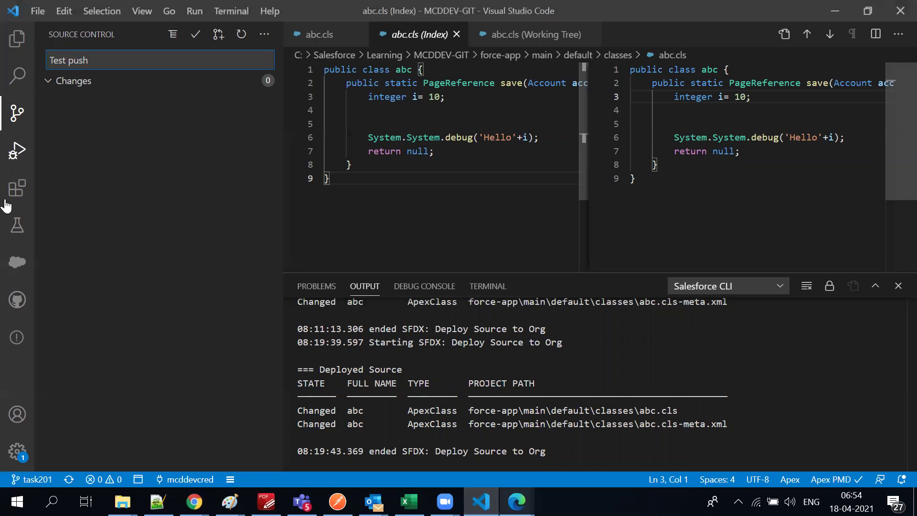
{"action": "left_click", "coordinate": [17, 300]}
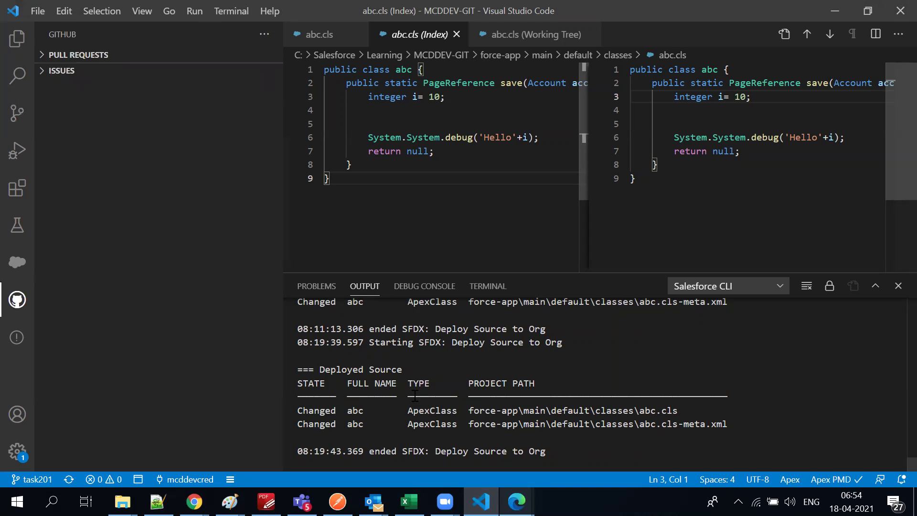
{"action": "left_click", "coordinate": [13, 119]}
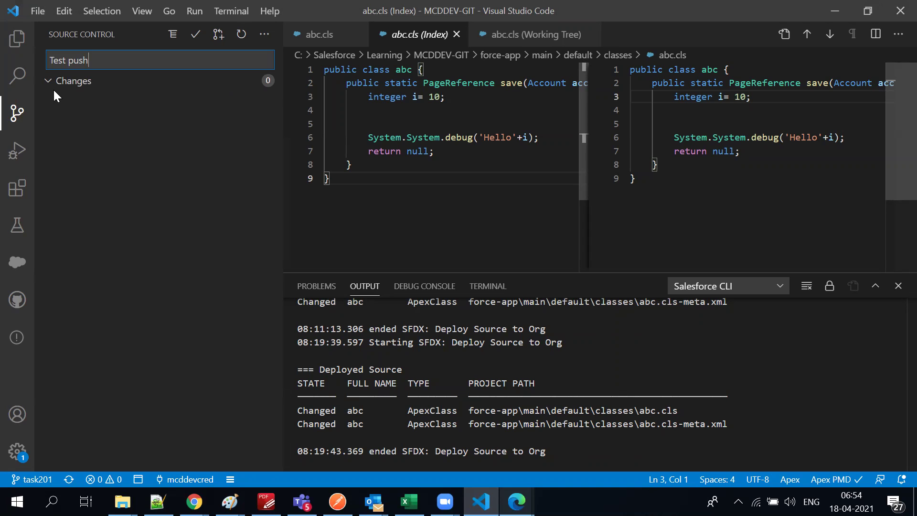
{"action": "left_click", "coordinate": [17, 39]}
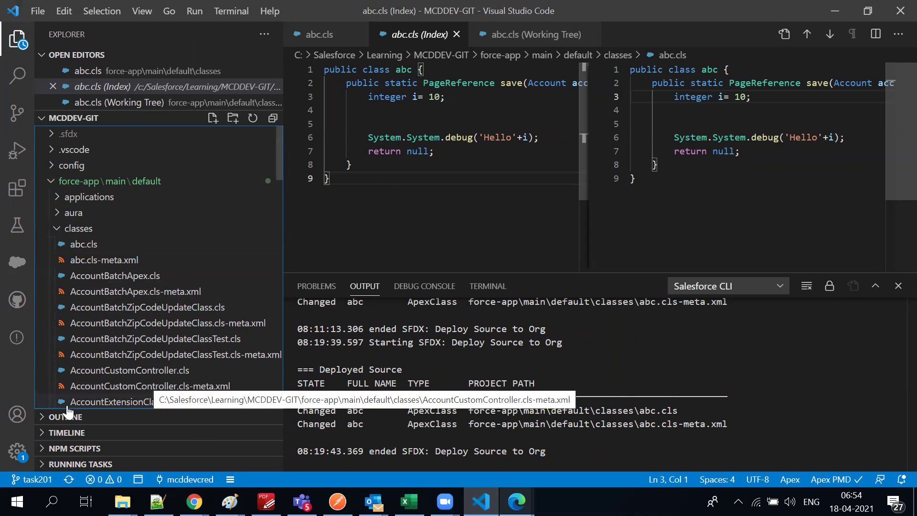
Open and close the Accounts menu, then minimize the VS Code window
{"action": "left_click", "coordinate": [20, 418]}
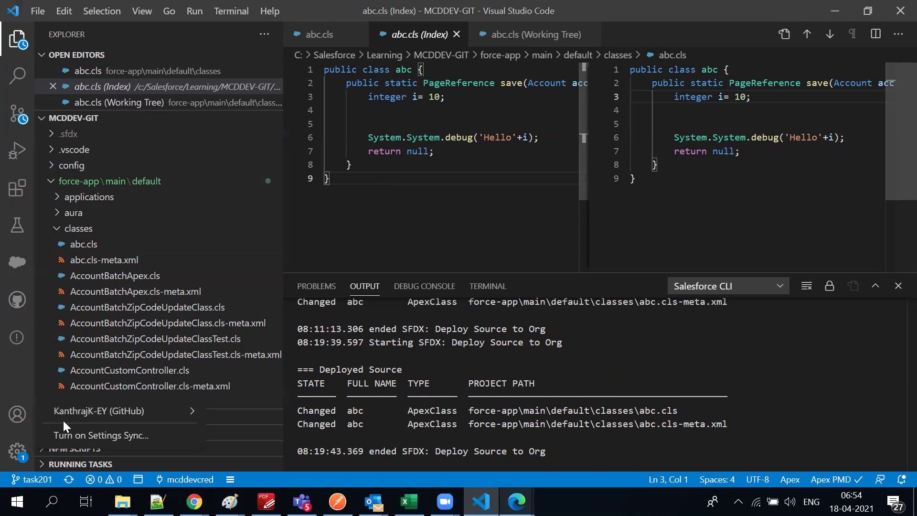
{"action": "mouse_move", "coordinate": [99, 419]}
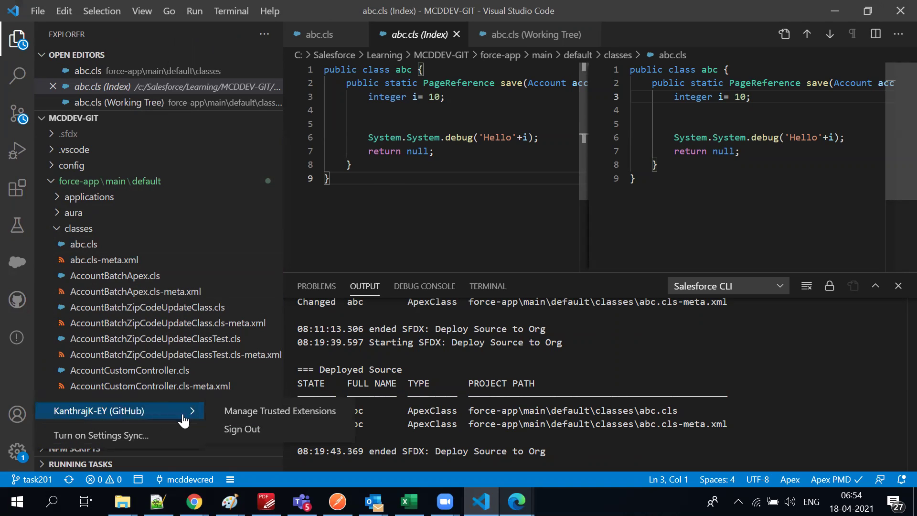
{"action": "left_click", "coordinate": [477, 162]}
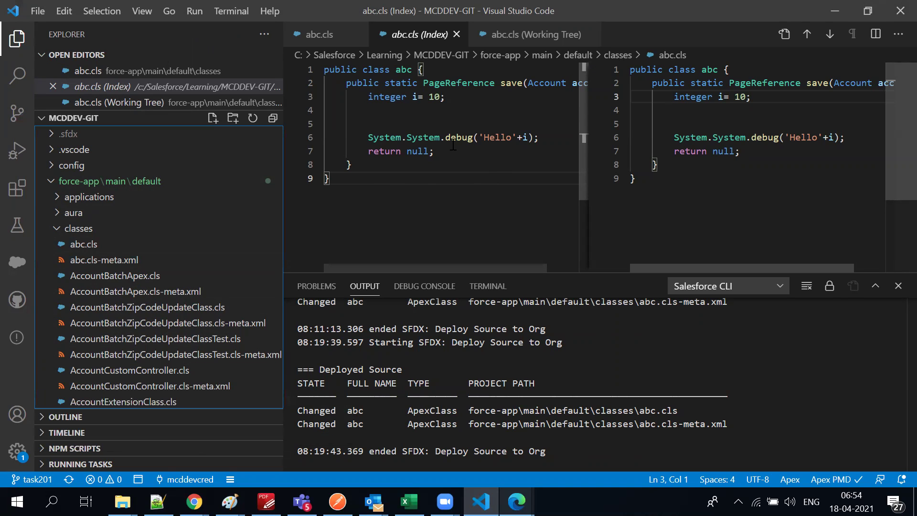
{"action": "left_click", "coordinate": [832, 4]}
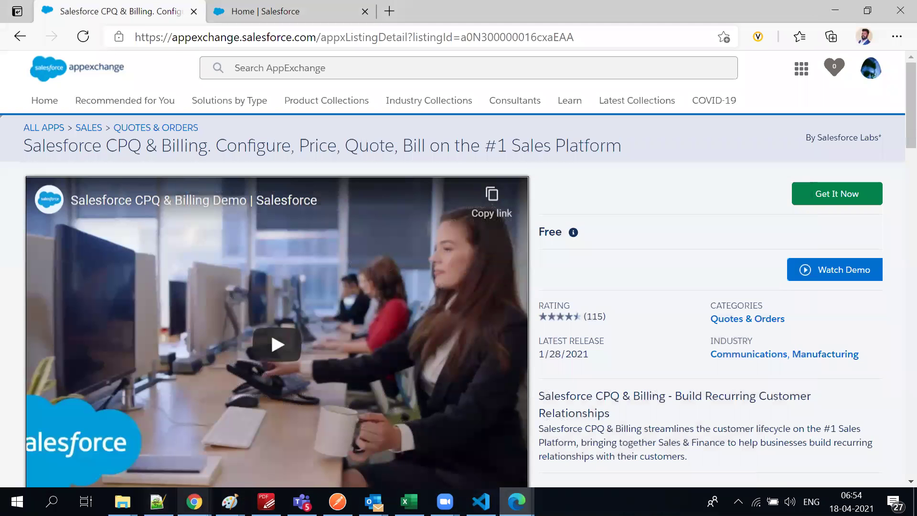
Switch Chrome windows to the split string code page, then the Working with GitHub in VS Code docs
{"action": "left_click", "coordinate": [194, 501]}
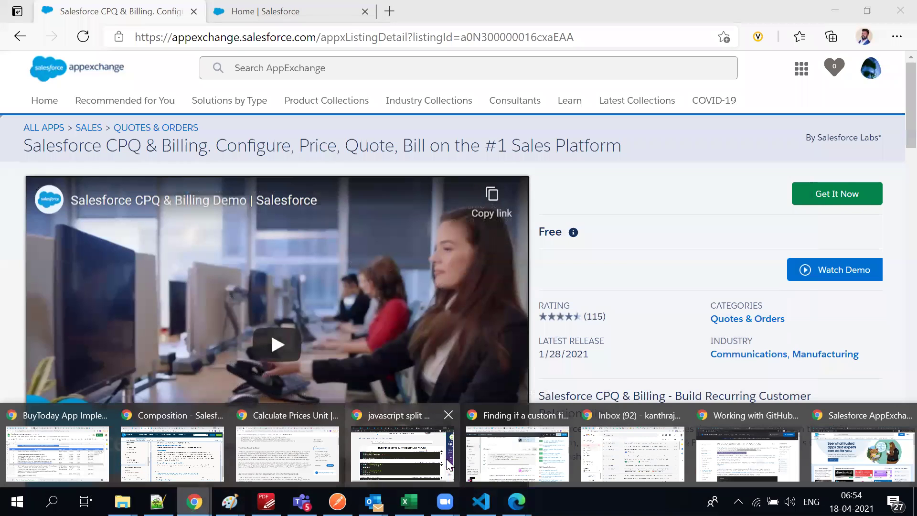
{"action": "left_click", "coordinate": [427, 461]}
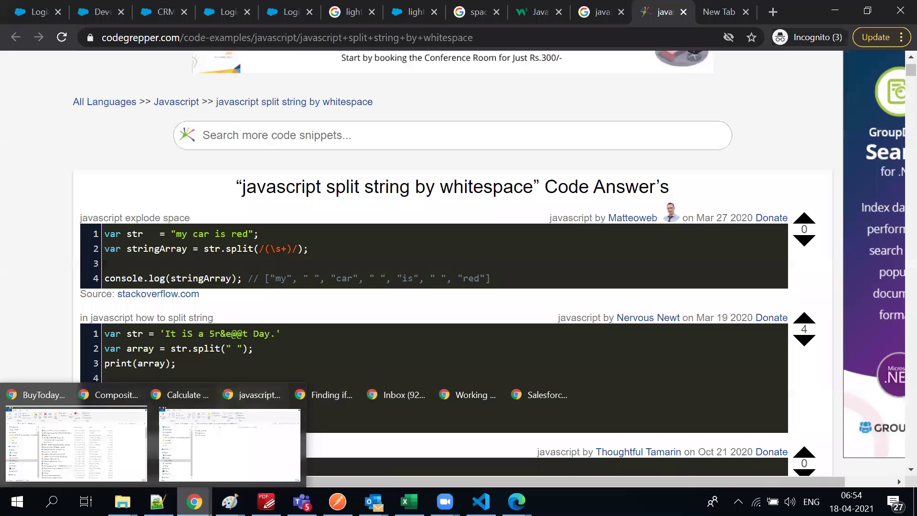
{"action": "mouse_move", "coordinate": [194, 502]}
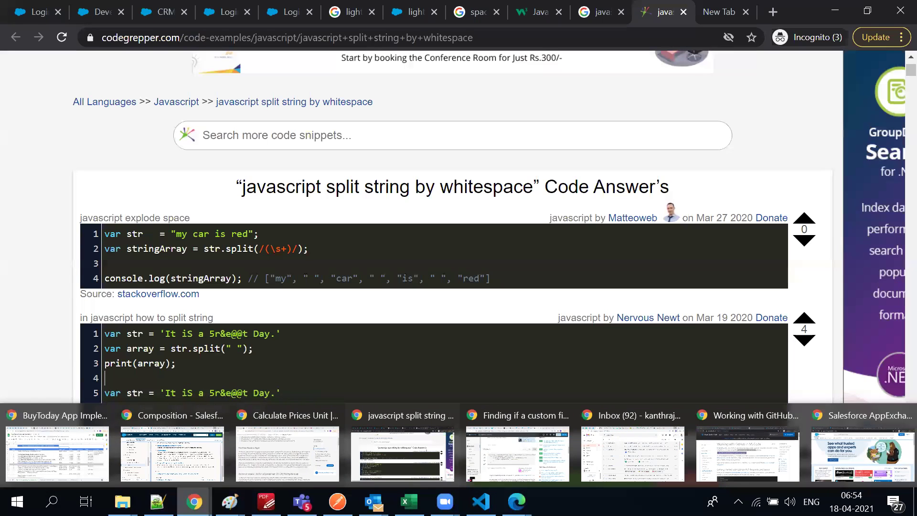
{"action": "left_click", "coordinate": [763, 465]}
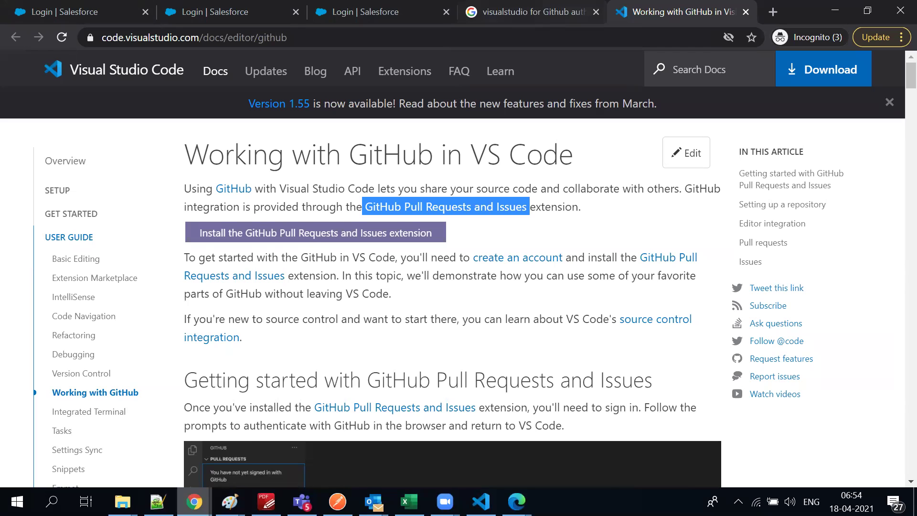
Close the AppExchange and Stack Exchange windows, plus the blank tab from the create-account link
{"action": "mouse_move", "coordinate": [194, 502]}
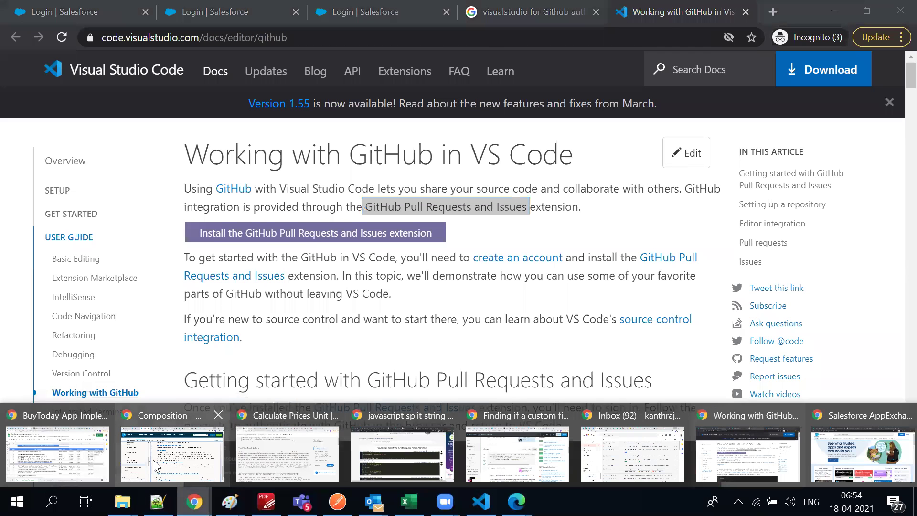
{"action": "left_click", "coordinate": [830, 452]}
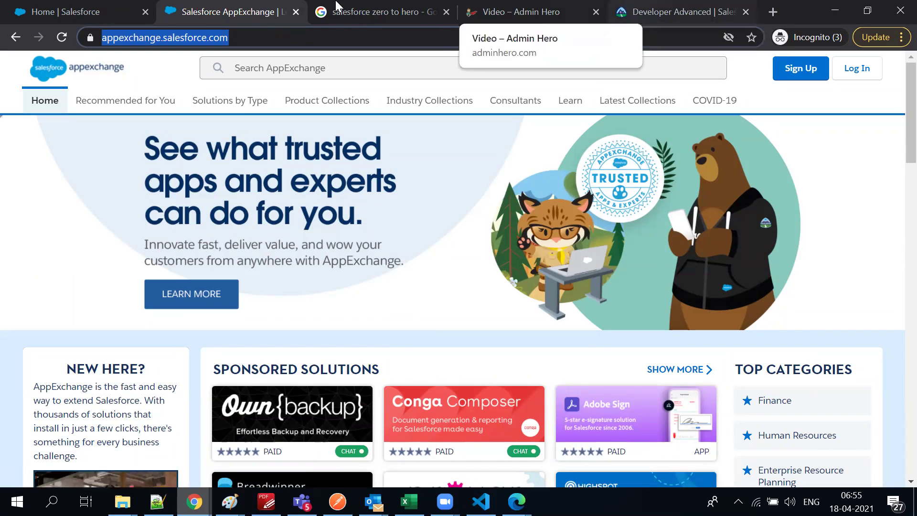
{"action": "left_click", "coordinate": [898, 8]}
{"action": "left_click", "coordinate": [195, 502]}
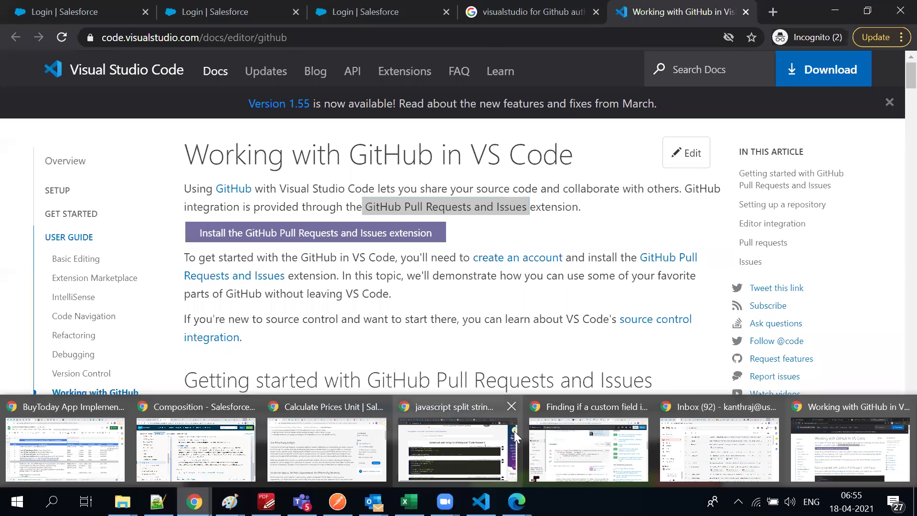
{"action": "left_click", "coordinate": [621, 435]}
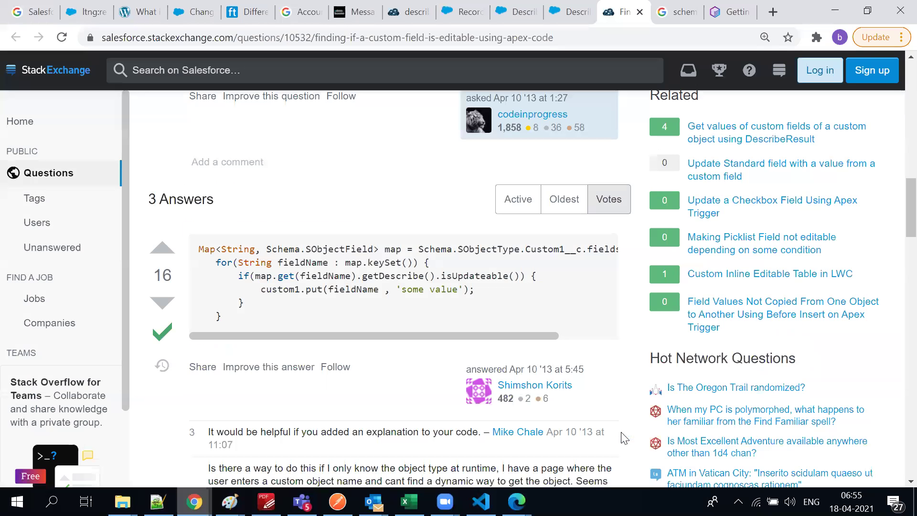
{"action": "left_click", "coordinate": [901, 11]}
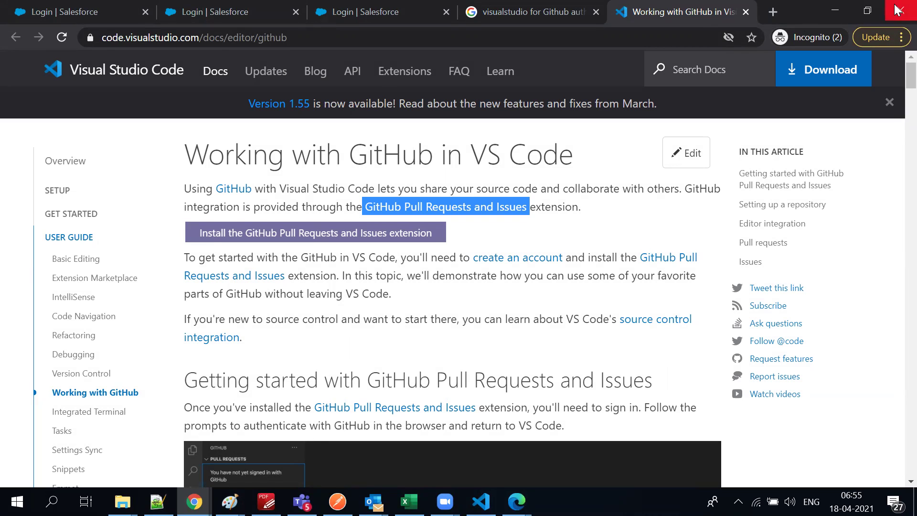
{"action": "left_click", "coordinate": [525, 258]}
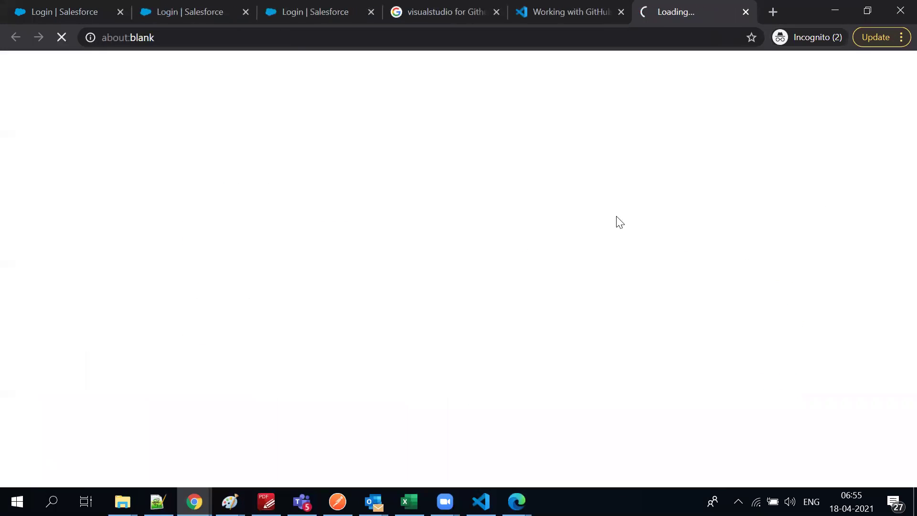
{"action": "left_click", "coordinate": [746, 10]}
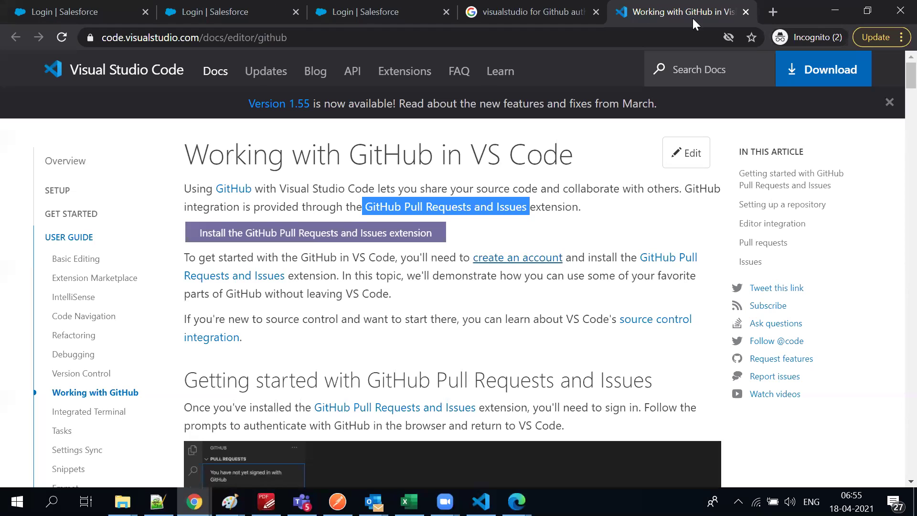
Read through the codegrepper split-string page, scrolling down and back up
{"action": "triple_click", "coordinate": [364, 158]}
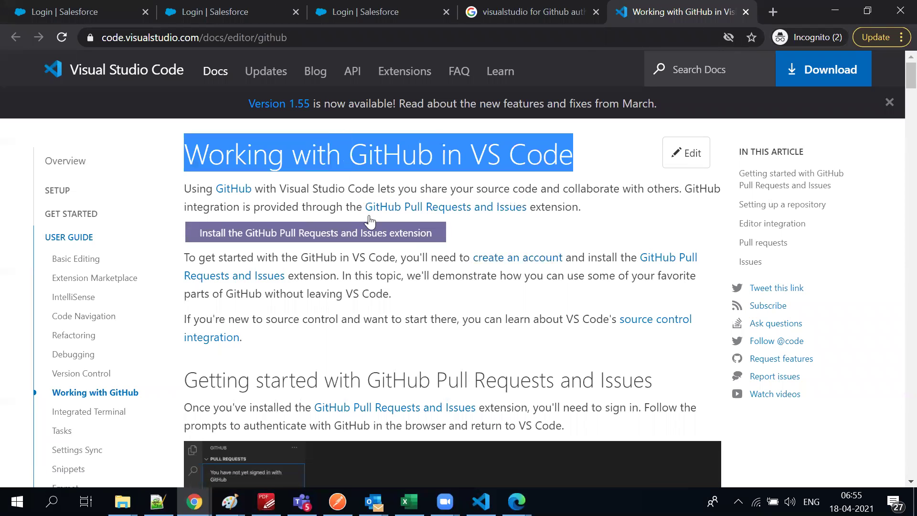
{"action": "scroll", "coordinate": [393, 378], "scroll_direction": "down", "scroll_amount": 8}
{"action": "scroll", "coordinate": [401, 382], "scroll_direction": "down", "scroll_amount": 5}
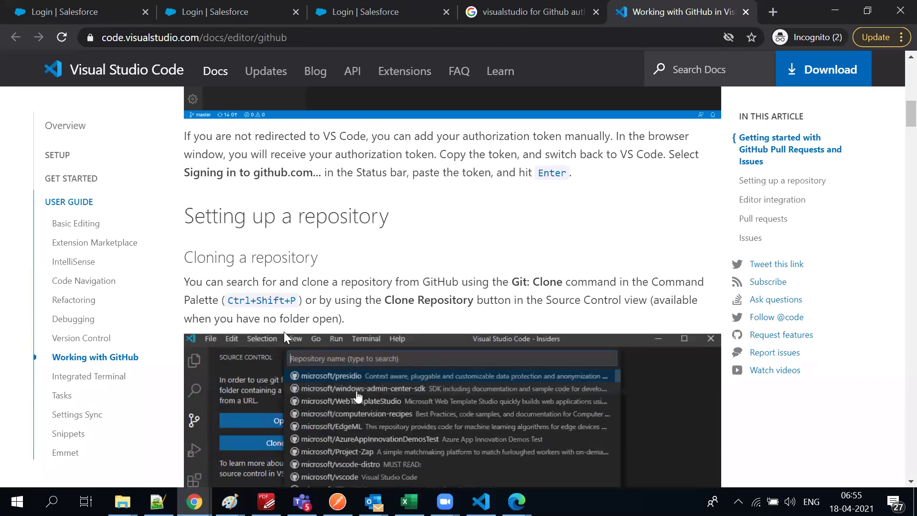
{"action": "scroll", "coordinate": [308, 388], "scroll_direction": "down", "scroll_amount": 10}
{"action": "scroll", "coordinate": [307, 394], "scroll_direction": "down", "scroll_amount": 5}
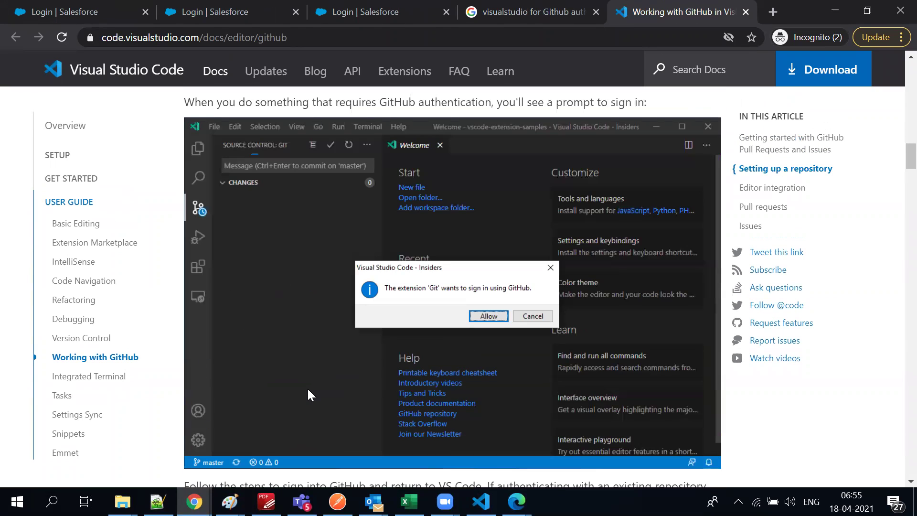
{"action": "scroll", "coordinate": [309, 390], "scroll_direction": "down", "scroll_amount": 10}
{"action": "scroll", "coordinate": [308, 390], "scroll_direction": "up", "scroll_amount": 20}
{"action": "scroll", "coordinate": [316, 388], "scroll_direction": "up", "scroll_amount": 15}
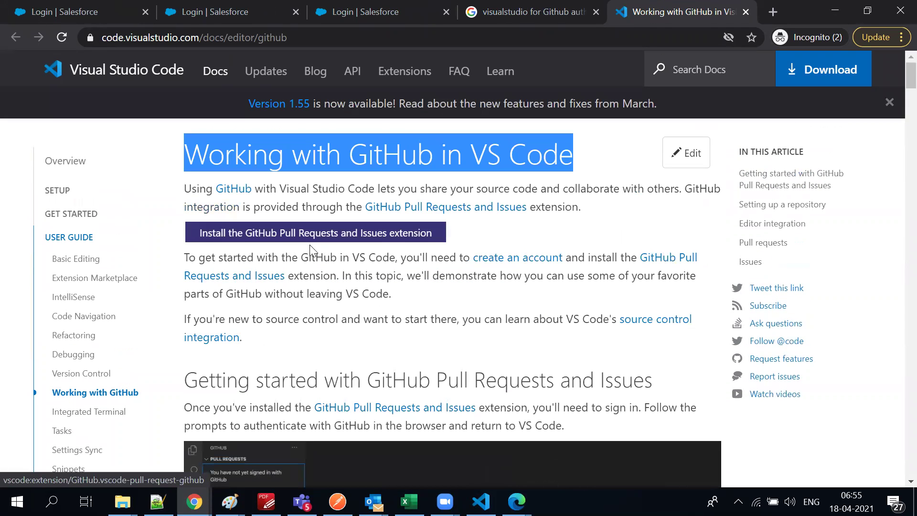
{"action": "scroll", "coordinate": [265, 291], "scroll_direction": "down", "scroll_amount": 5}
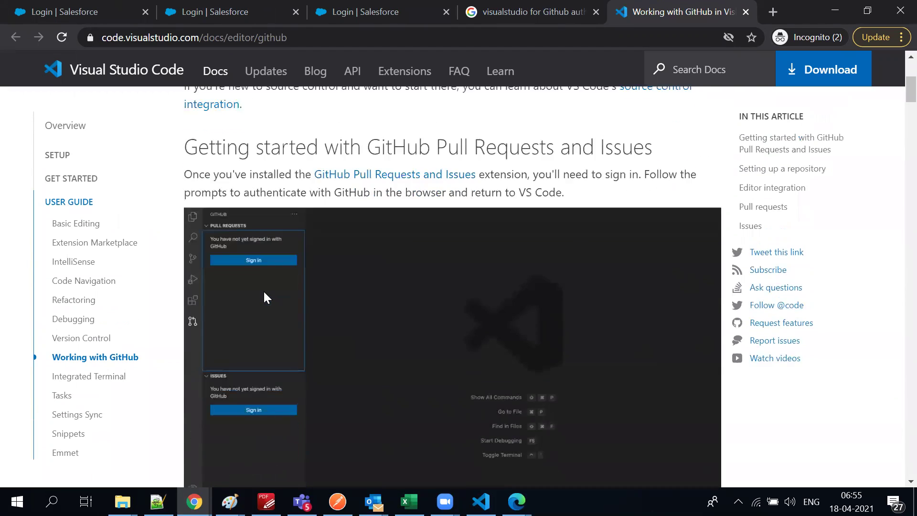
{"action": "scroll", "coordinate": [266, 294], "scroll_direction": "down", "scroll_amount": 3}
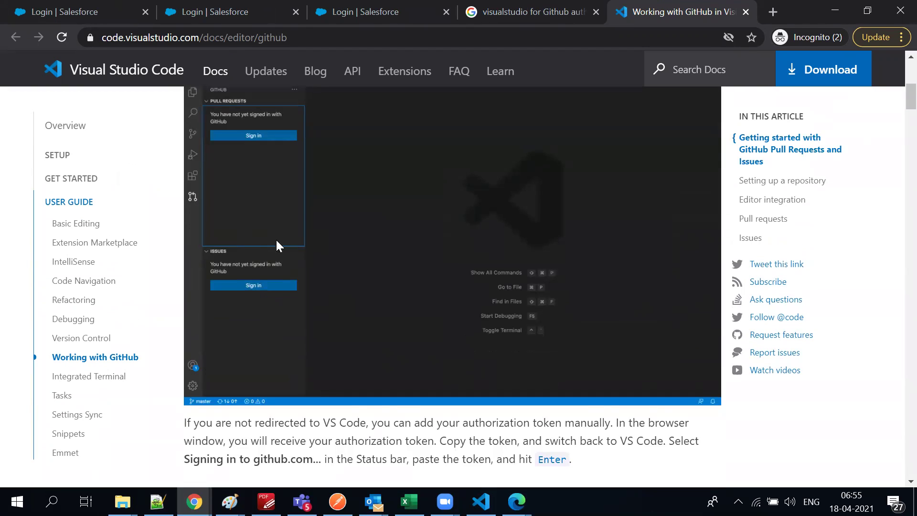
{"action": "scroll", "coordinate": [277, 245], "scroll_direction": "down", "scroll_amount": 7}
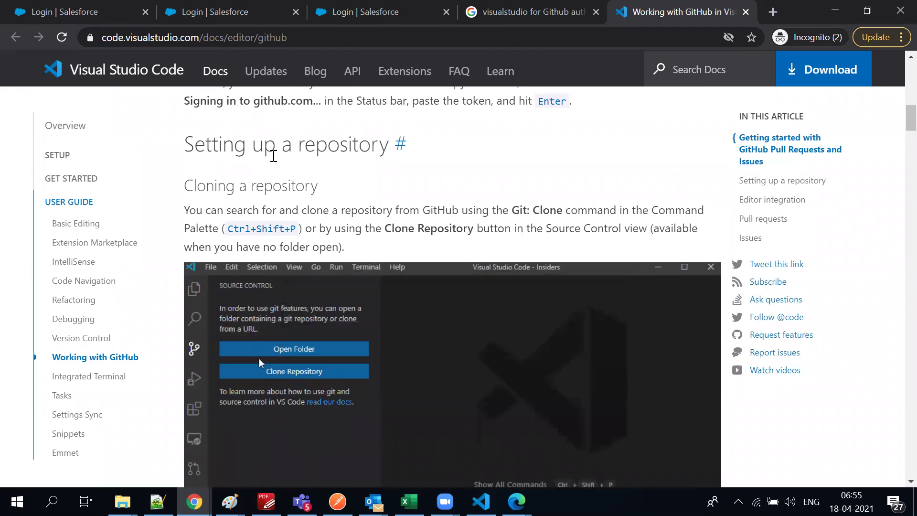
{"action": "scroll", "coordinate": [306, 286], "scroll_direction": "down", "scroll_amount": 3}
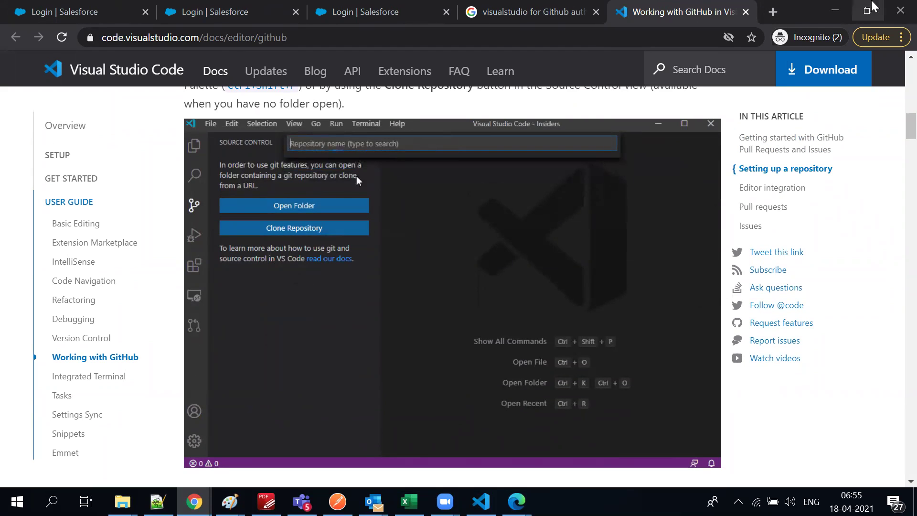
Close the Chrome window and switch to Edge's Salesforce CPQ & Billing AppExchange listing
{"action": "left_click", "coordinate": [896, 10]}
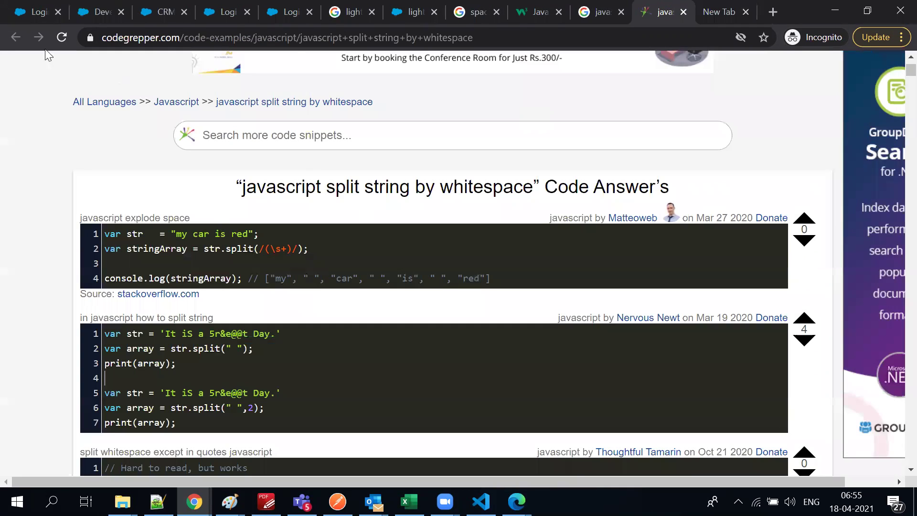
{"action": "mouse_move", "coordinate": [117, 498]}
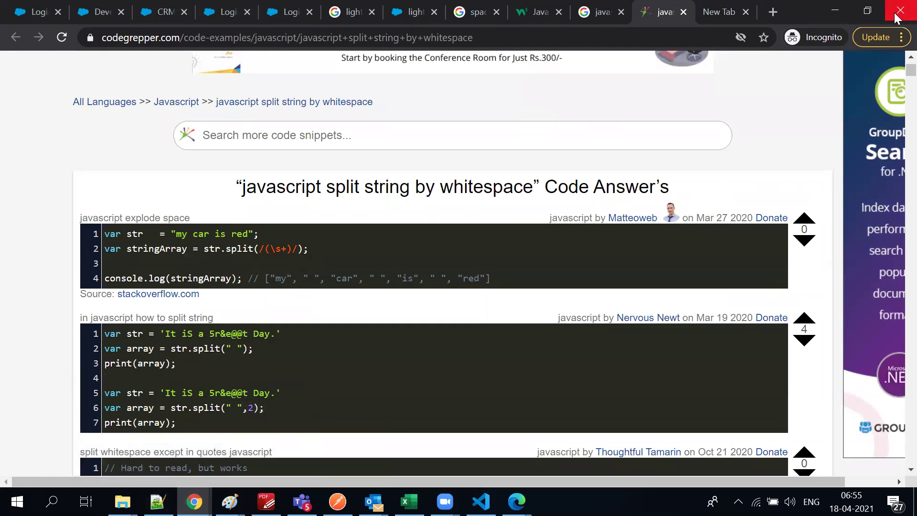
{"action": "key", "text": "alt+Tab"}
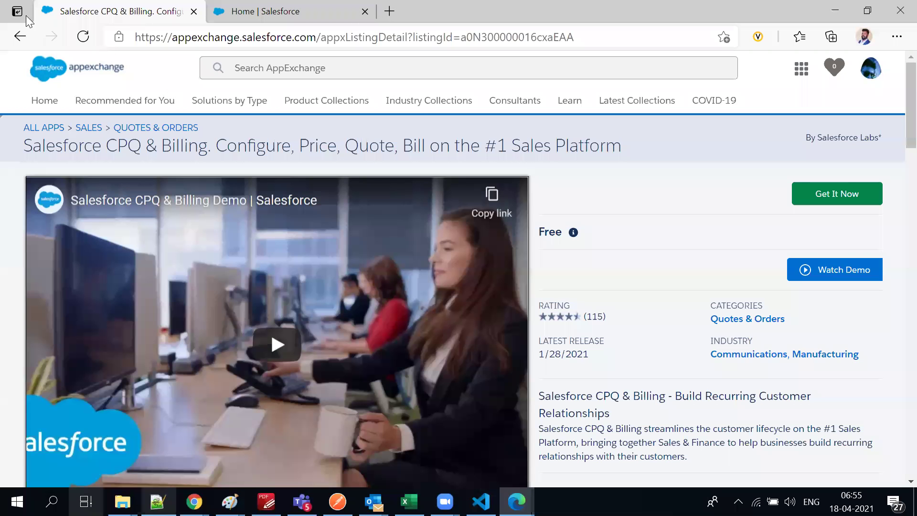
In a new tab, load the suggested GitHub MCDDEV-GIT classes folder address
{"action": "left_click", "coordinate": [389, 11]}
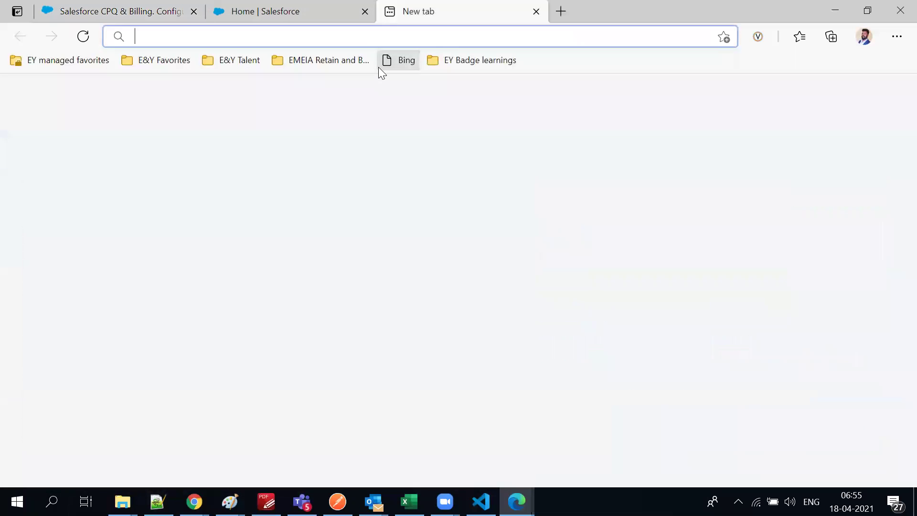
{"action": "type", "text": "gi"}
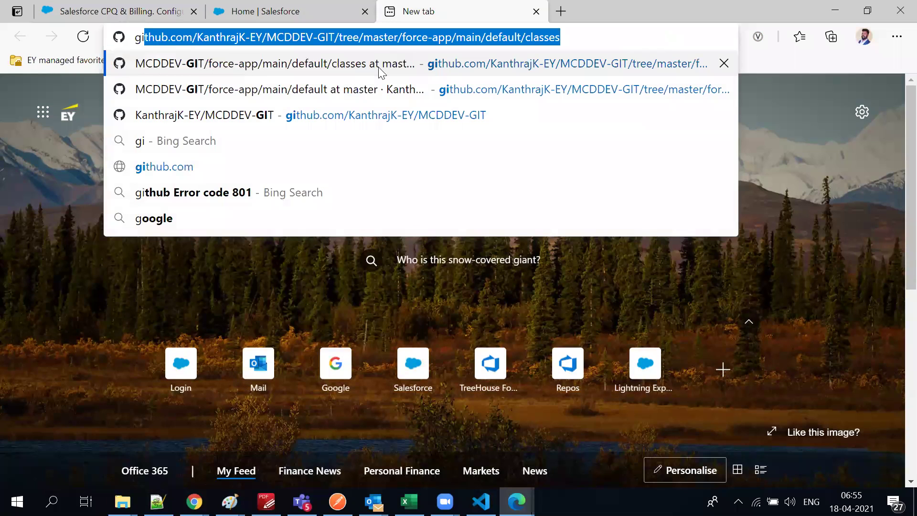
{"action": "type", "text": "t"}
{"action": "key", "text": "Return"}
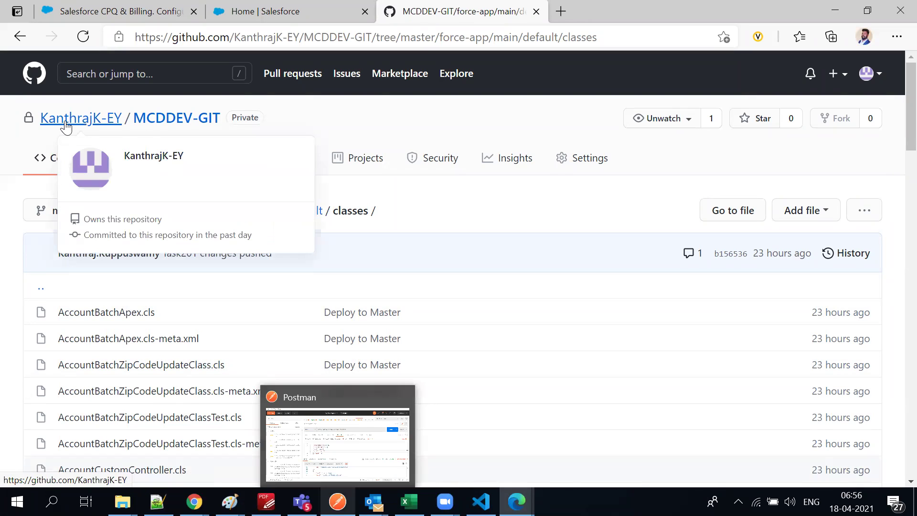
Go to the MCDDEV-GIT repository home, check its branch list, then return to VS Code's abc.cls diff
{"action": "left_click", "coordinate": [160, 119]}
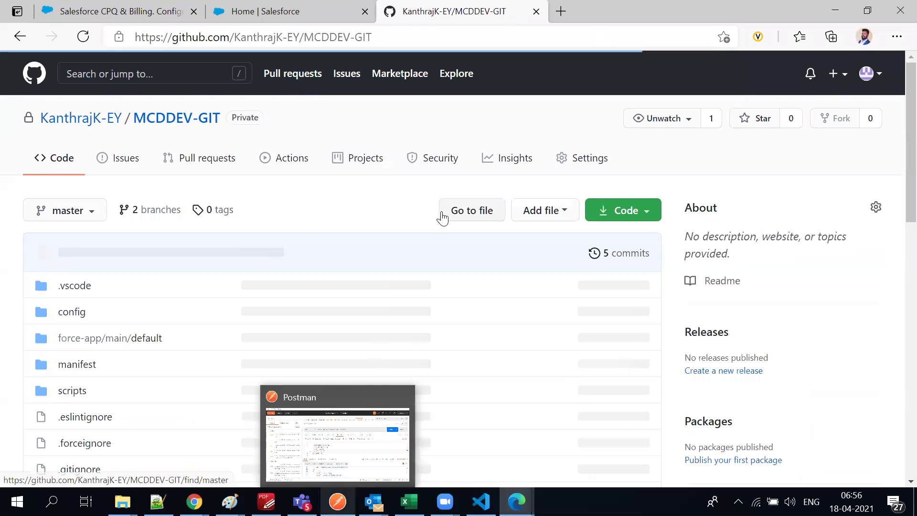
{"action": "left_click", "coordinate": [79, 212]}
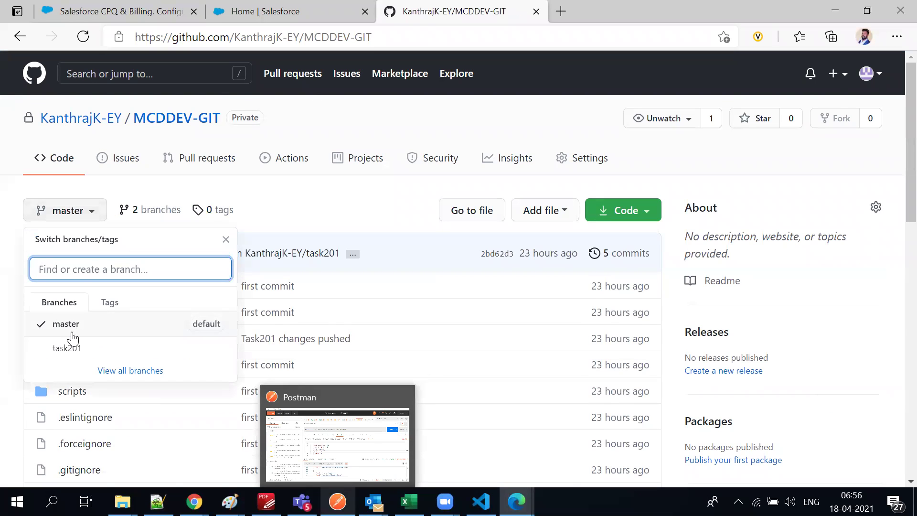
{"action": "left_click", "coordinate": [391, 196]}
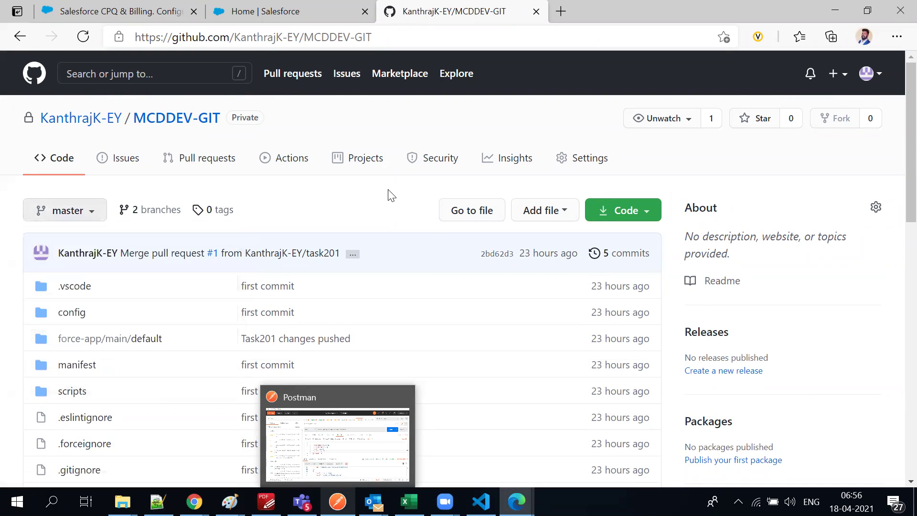
{"action": "scroll", "coordinate": [359, 216], "scroll_direction": "down", "scroll_amount": 8}
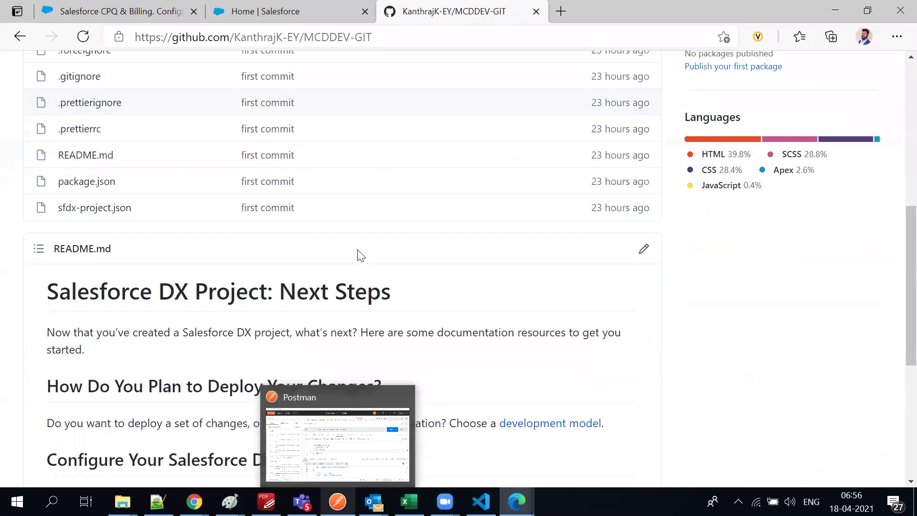
{"action": "scroll", "coordinate": [361, 256], "scroll_direction": "up", "scroll_amount": 4}
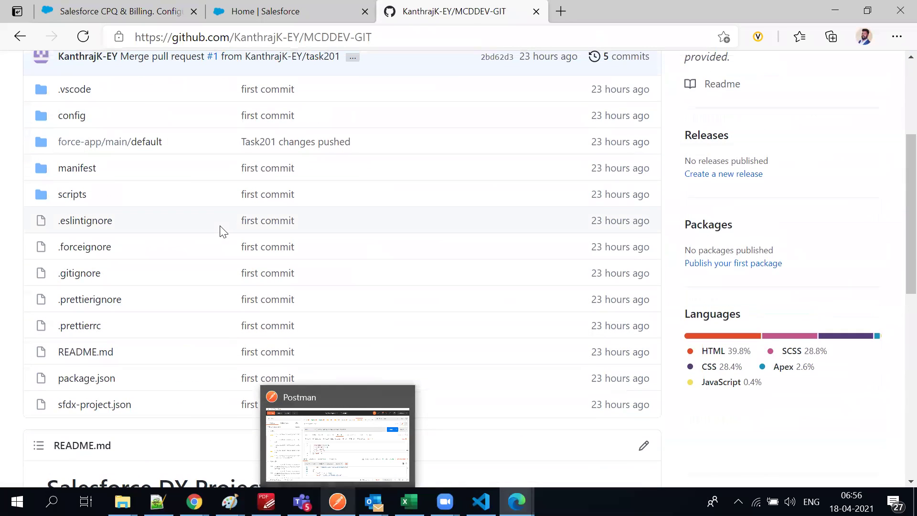
{"action": "scroll", "coordinate": [235, 241], "scroll_direction": "up", "scroll_amount": 4}
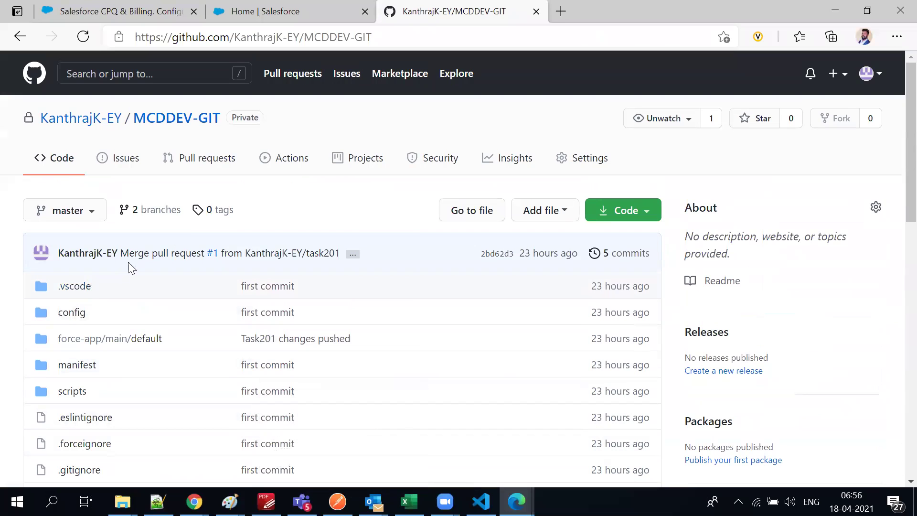
{"action": "mouse_move", "coordinate": [445, 501]}
{"action": "left_click", "coordinate": [481, 502]}
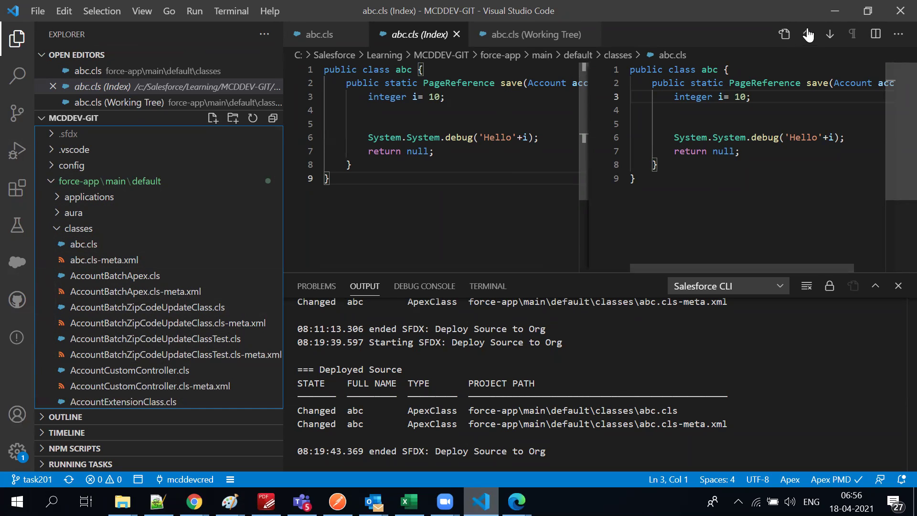
Minimize VS Code and bring up the B -dev33.txt notes in Notepad++
{"action": "left_click", "coordinate": [835, 10]}
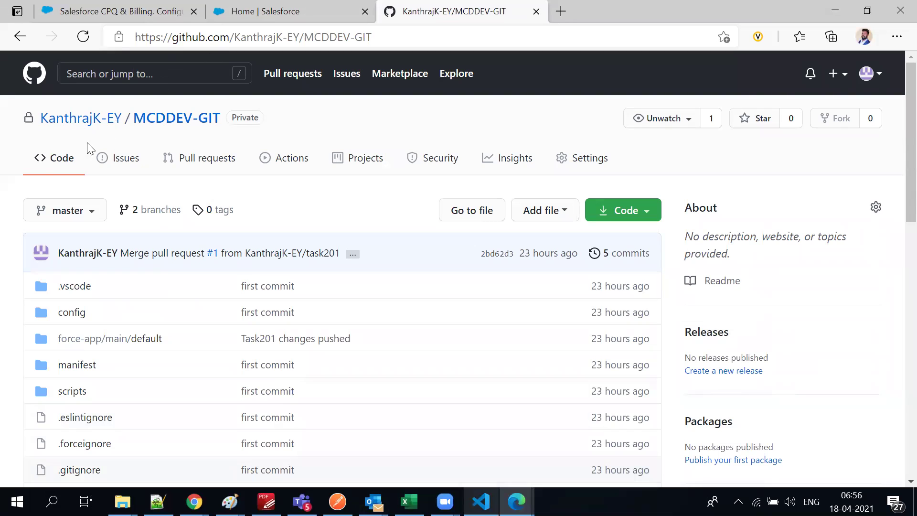
{"action": "left_click", "coordinate": [158, 502]}
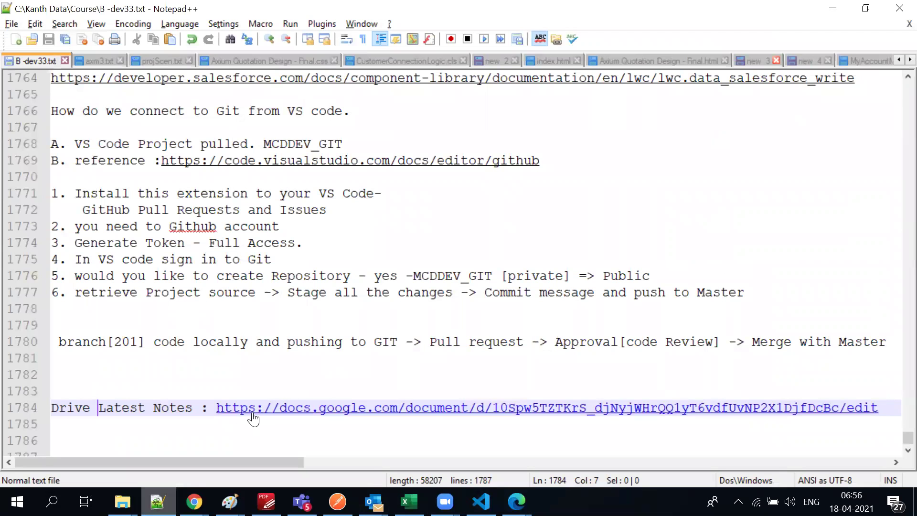
{"action": "scroll", "coordinate": [183, 352], "scroll_direction": "up", "scroll_amount": 1}
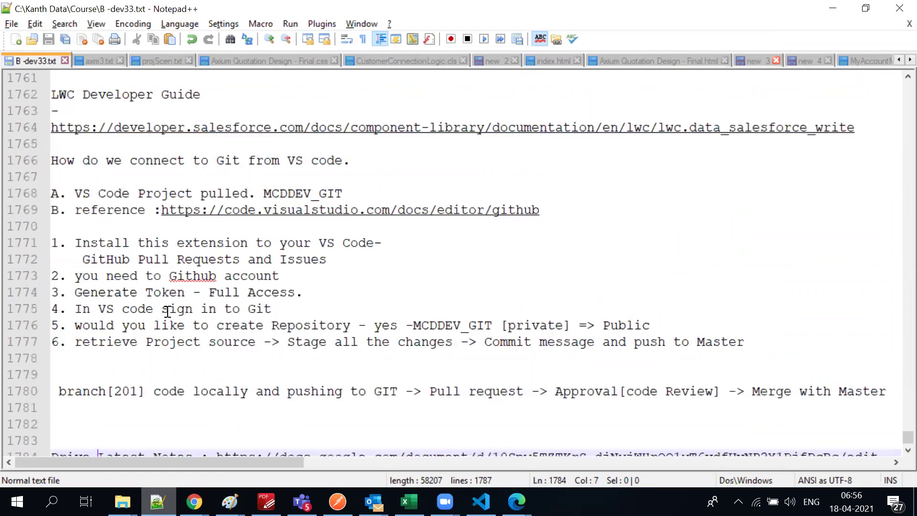
Highlight the Git setup notes on lines 1768–1774: reference, you, Github, Generate
{"action": "triple_click", "coordinate": [122, 194]}
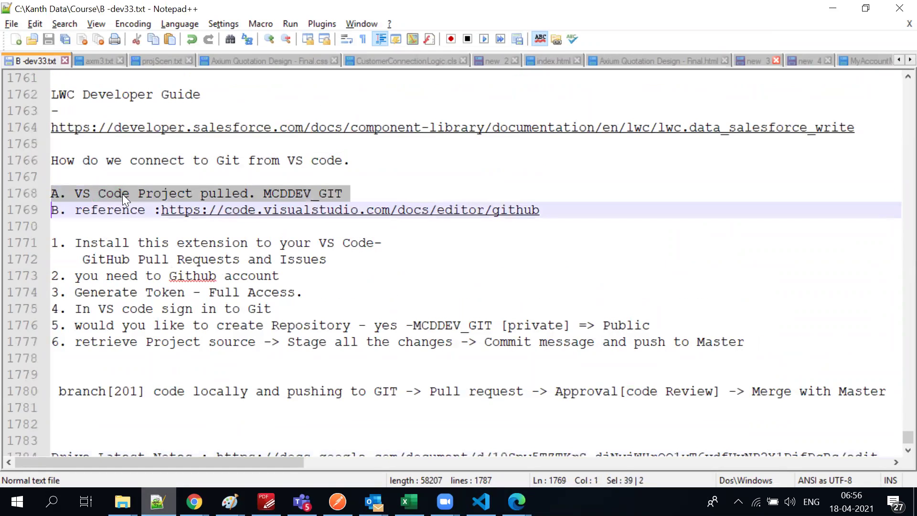
{"action": "double_click", "coordinate": [115, 206]}
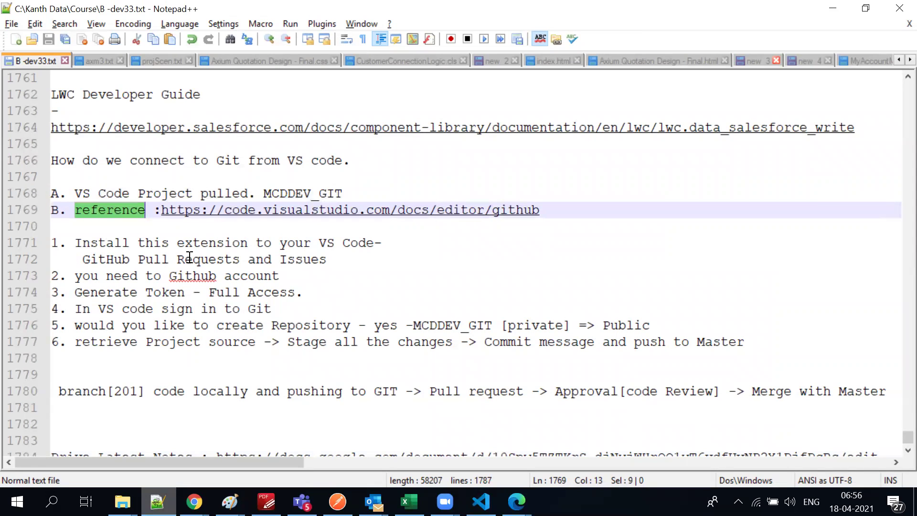
{"action": "double_click", "coordinate": [92, 272]}
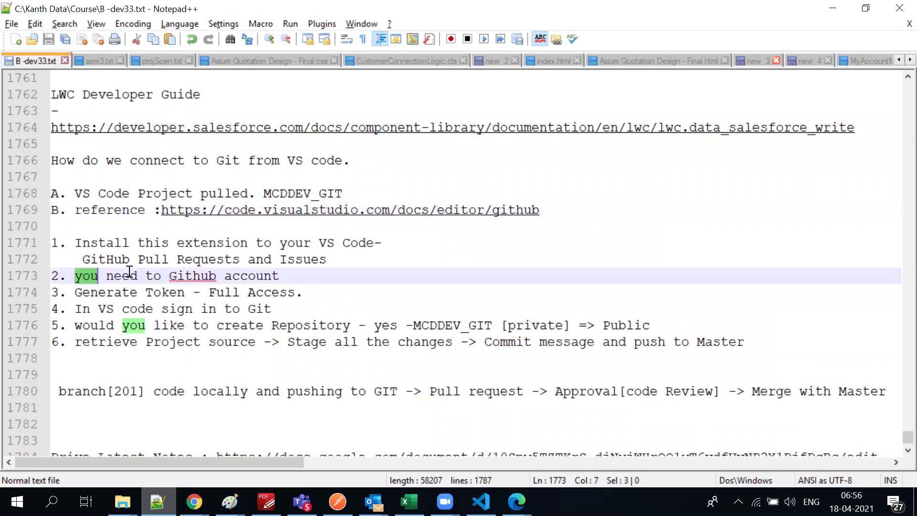
{"action": "double_click", "coordinate": [173, 276]}
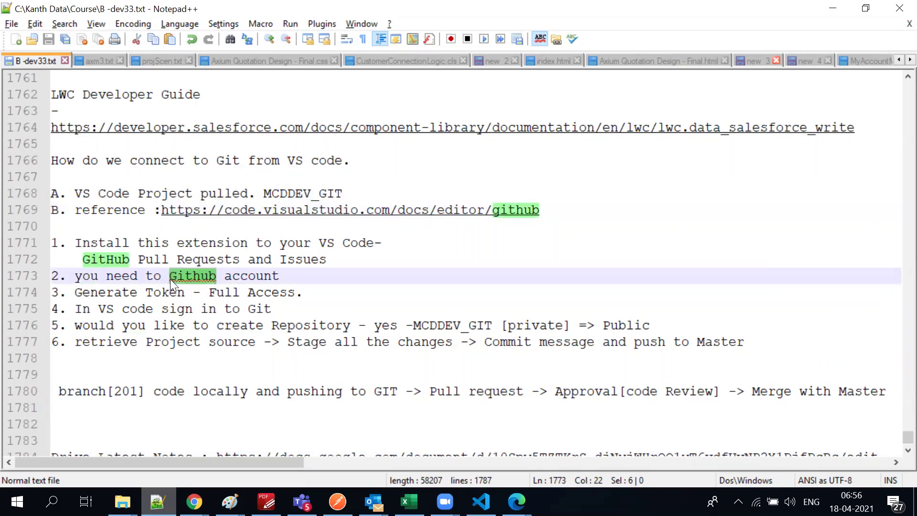
{"action": "double_click", "coordinate": [95, 296]}
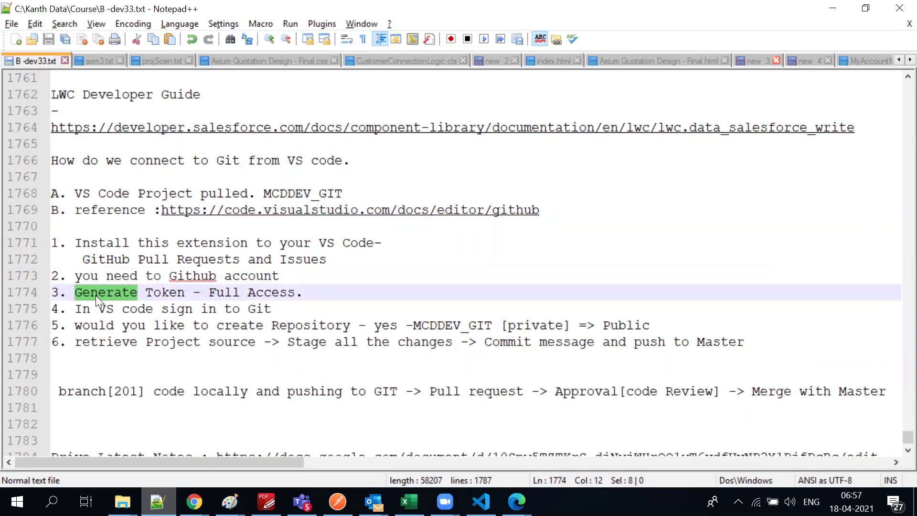
Switch to GitHub, open and close the account menu, then return to Notepad++
{"action": "key", "text": "alt+Tab"}
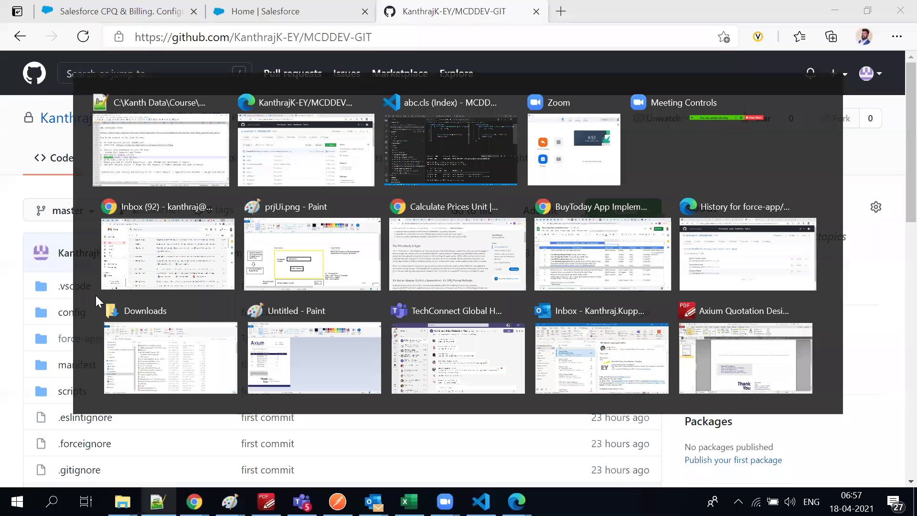
{"action": "left_click", "coordinate": [866, 74]}
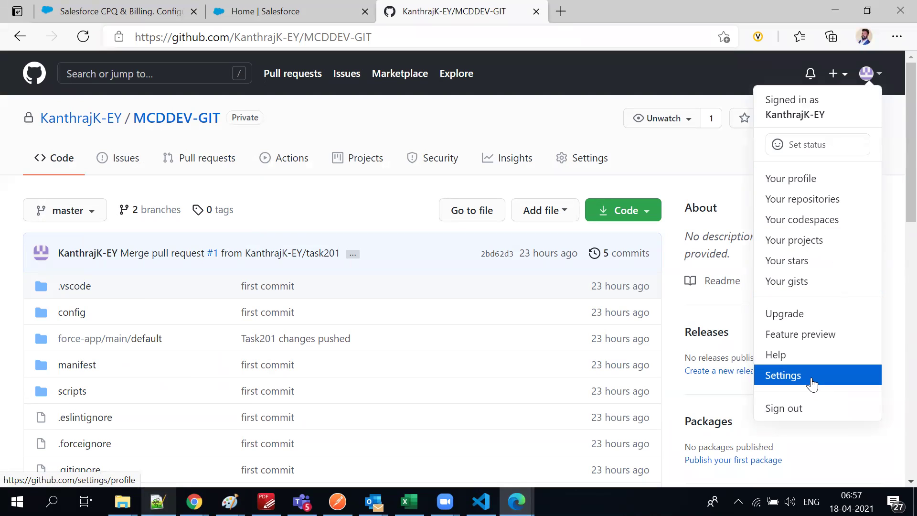
{"action": "left_click", "coordinate": [388, 200]}
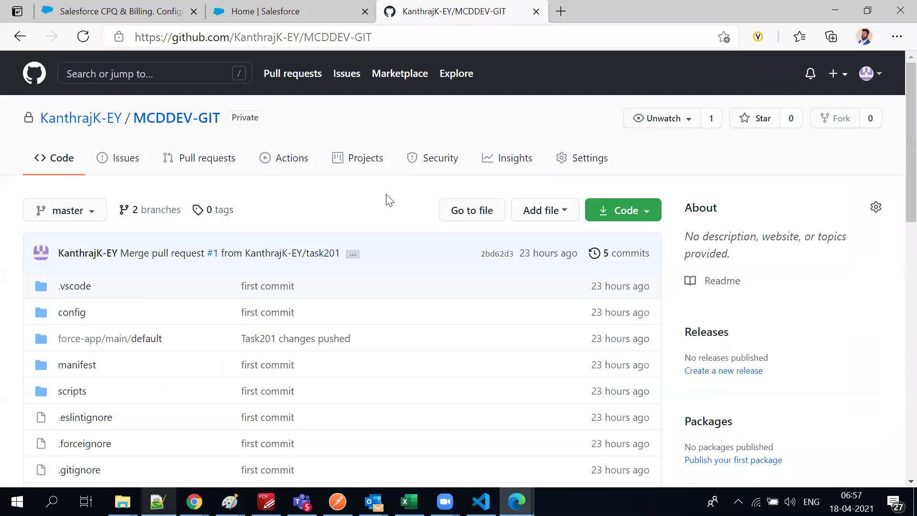
{"action": "key", "text": "alt"}
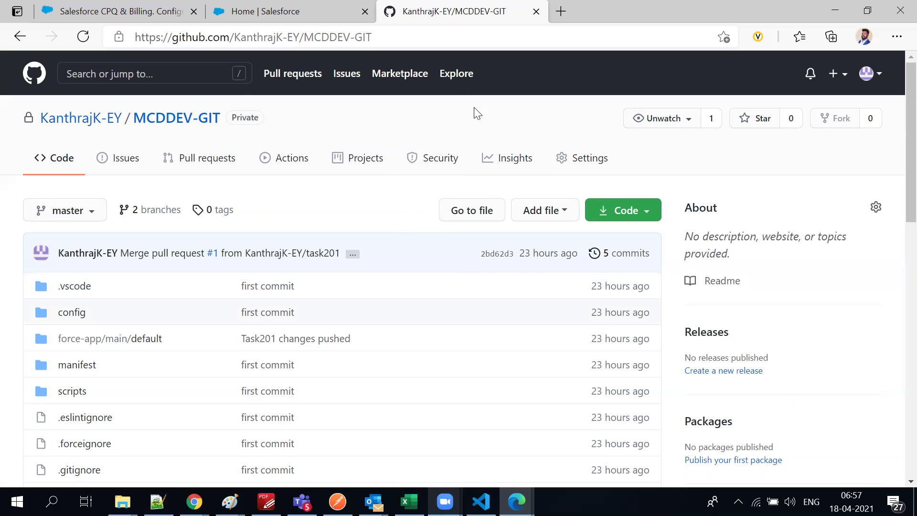
{"action": "key", "text": "alt+Tab"}
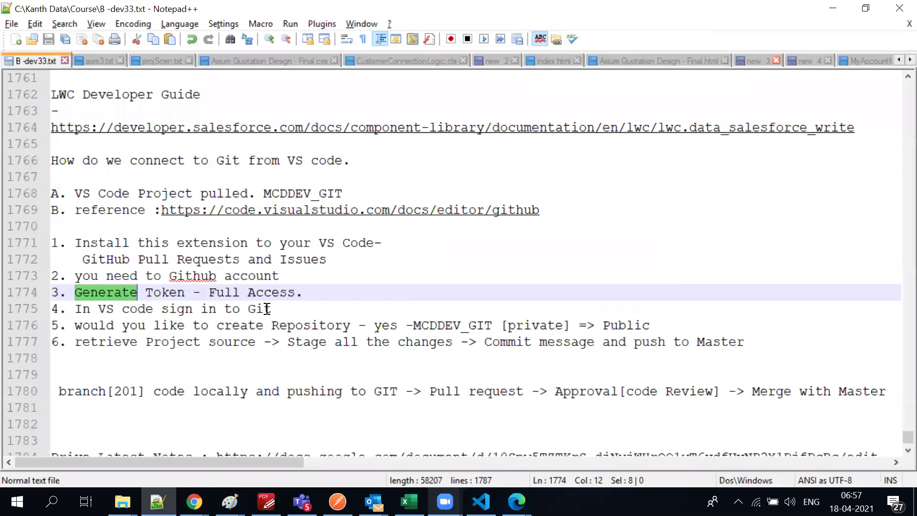
Highlight the Generate Token - Full Access and create Repository note lines, then return to GitHub
{"action": "triple_click", "coordinate": [266, 293]}
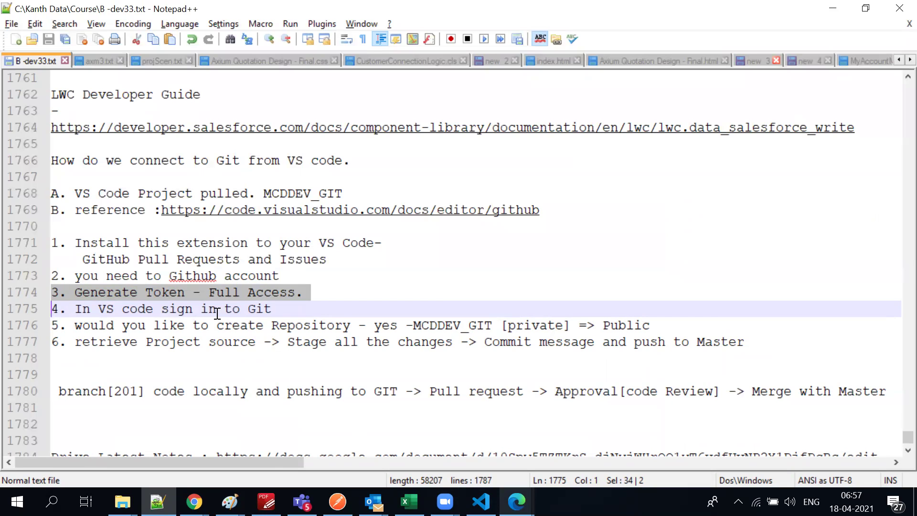
{"action": "left_click_drag", "start_coordinate": [190, 321], "coordinate": [188, 323]}
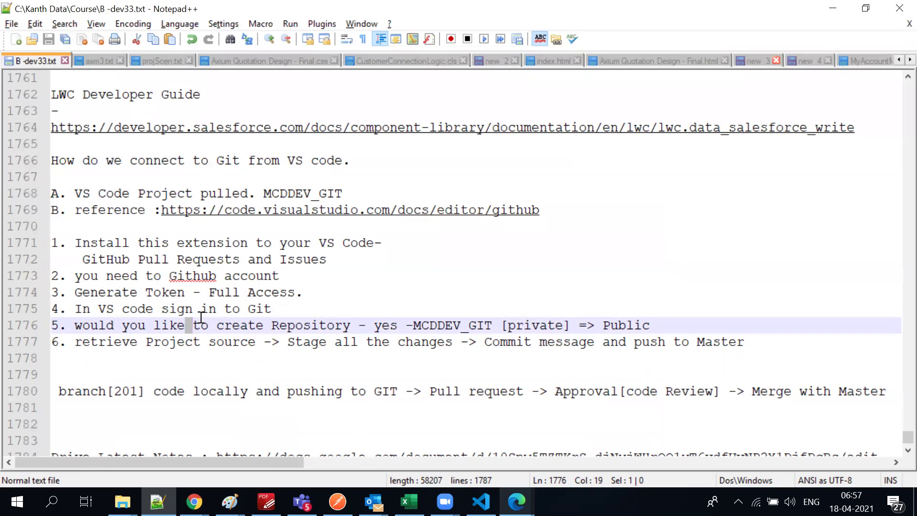
{"action": "key", "text": "alt+Tab"}
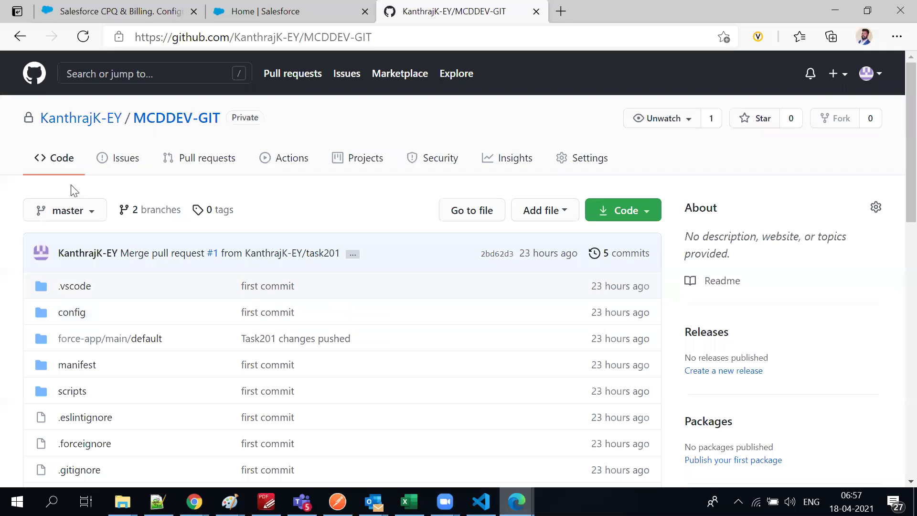
Glance at VS Code, scroll the MCDDEV-GIT file list on GitHub, then return to VS Code
{"action": "key", "text": "alt+Tab"}
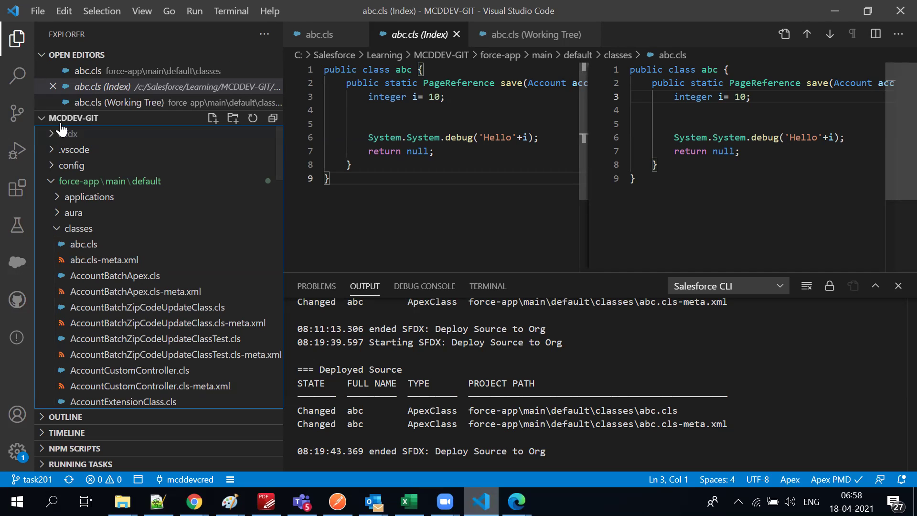
{"action": "key", "text": "alt+Tab"}
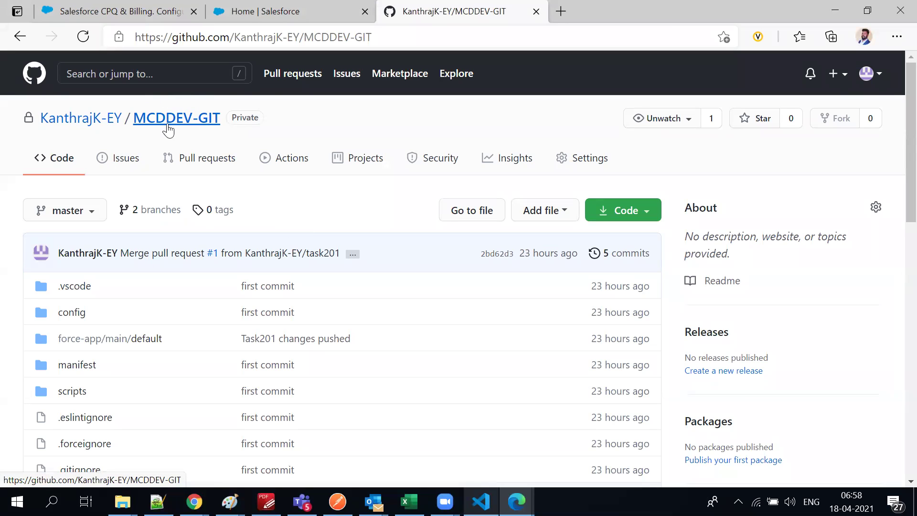
{"action": "scroll", "coordinate": [59, 304], "scroll_direction": "down", "scroll_amount": 1}
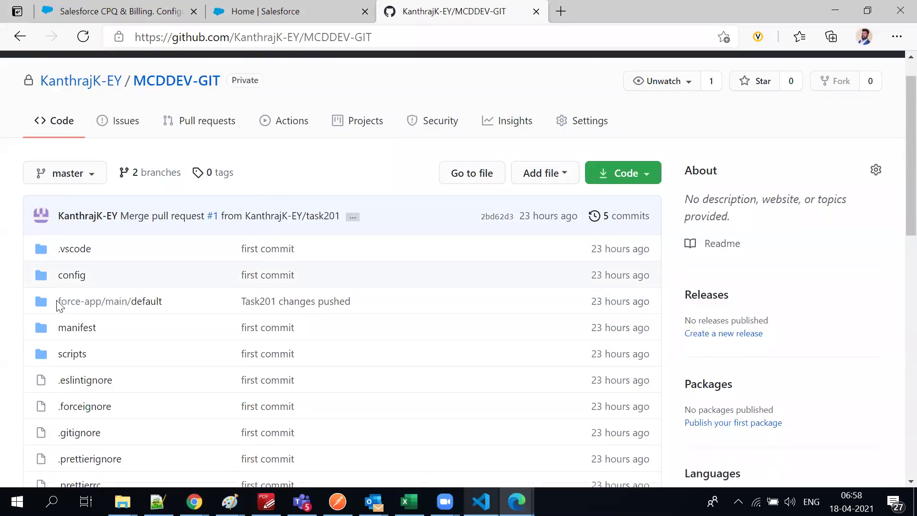
{"action": "scroll", "coordinate": [58, 306], "scroll_direction": "down", "scroll_amount": 10}
{"action": "scroll", "coordinate": [62, 325], "scroll_direction": "up", "scroll_amount": 12}
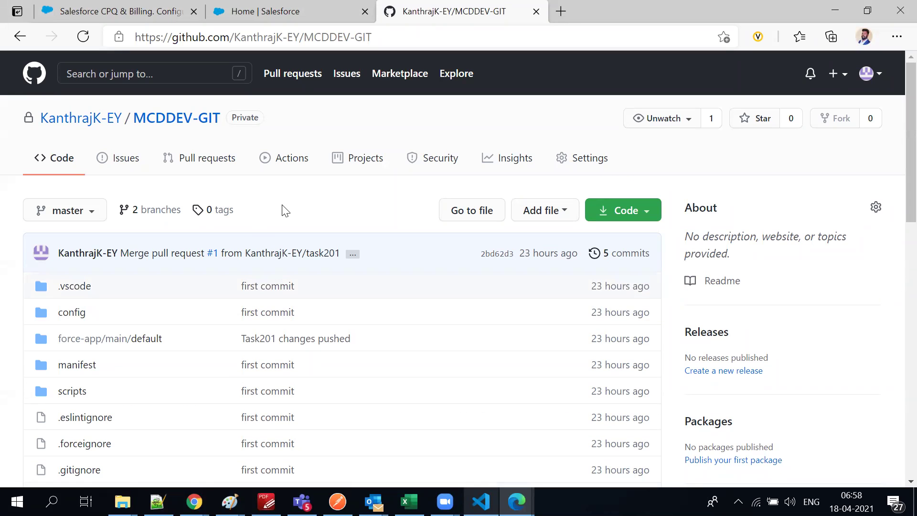
{"action": "key", "text": "alt+Tab"}
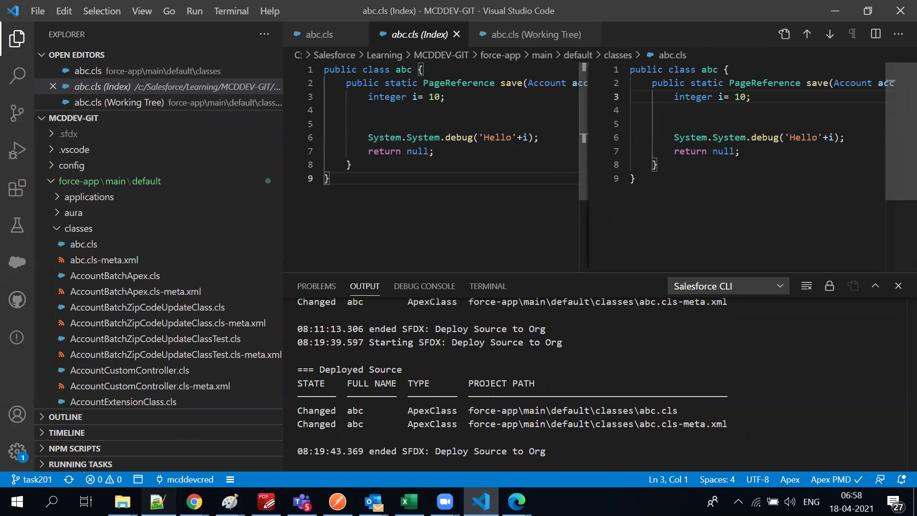
Look up the word 'retrieve' in the Notepad++ notes, then return to VS Code
{"action": "left_click", "coordinate": [157, 502]}
{"action": "double_click", "coordinate": [99, 344]}
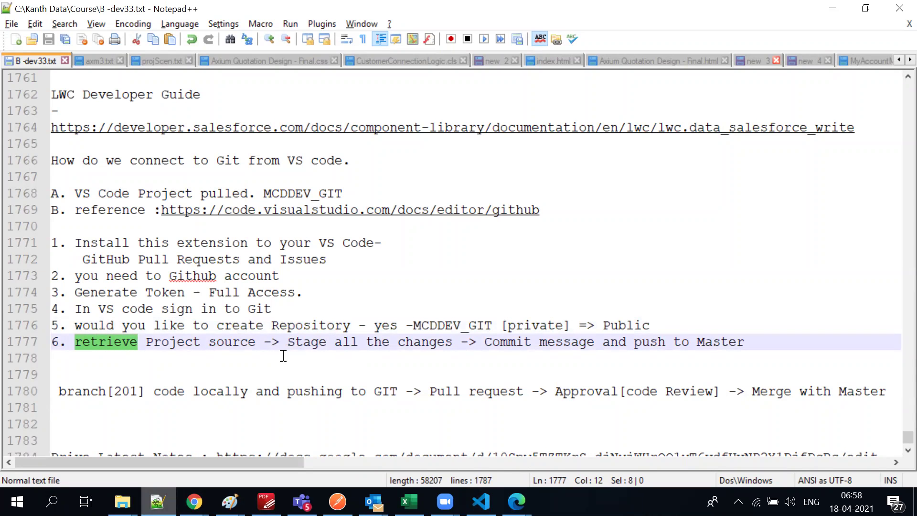
{"action": "key", "text": "alt+Tab"}
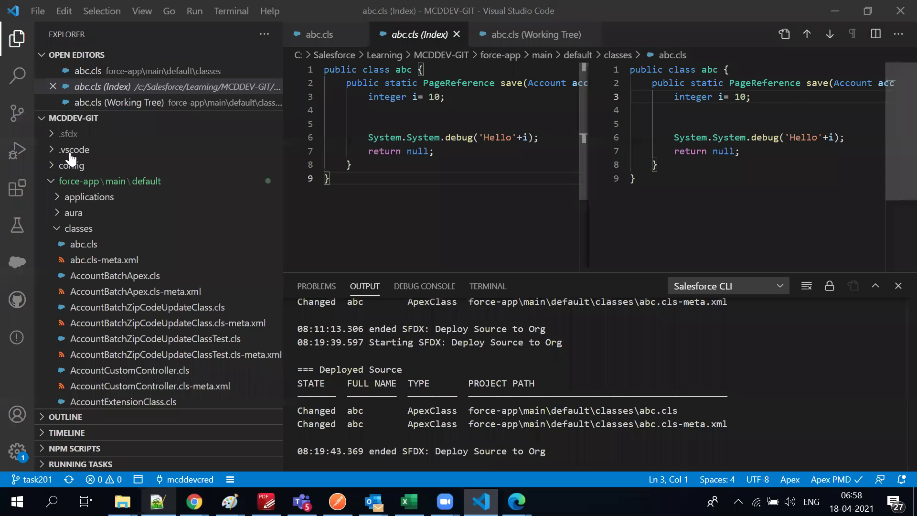
Open manifest/package.xml from Explorer and view its SFDX actions without retrieving source
{"action": "left_click", "coordinate": [43, 120]}
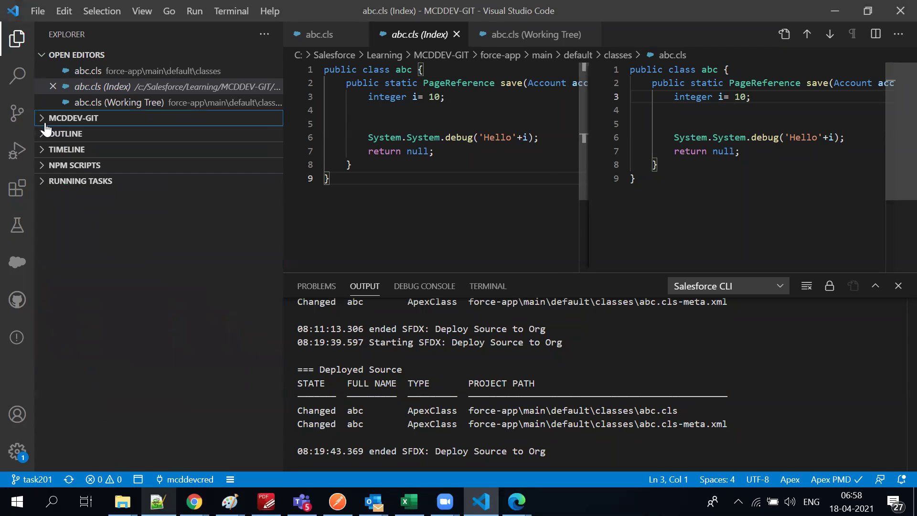
{"action": "left_click", "coordinate": [43, 55]}
{"action": "left_click", "coordinate": [45, 71]}
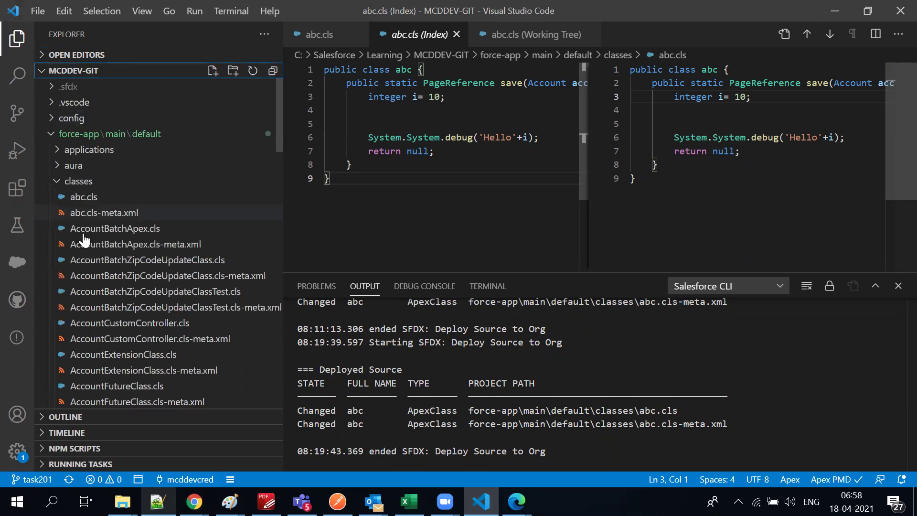
{"action": "left_click", "coordinate": [58, 181]}
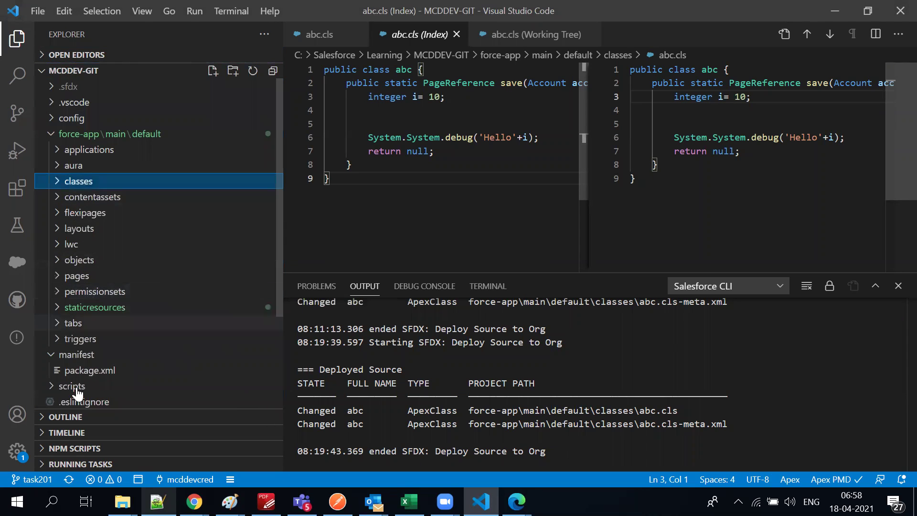
{"action": "left_click", "coordinate": [86, 369]}
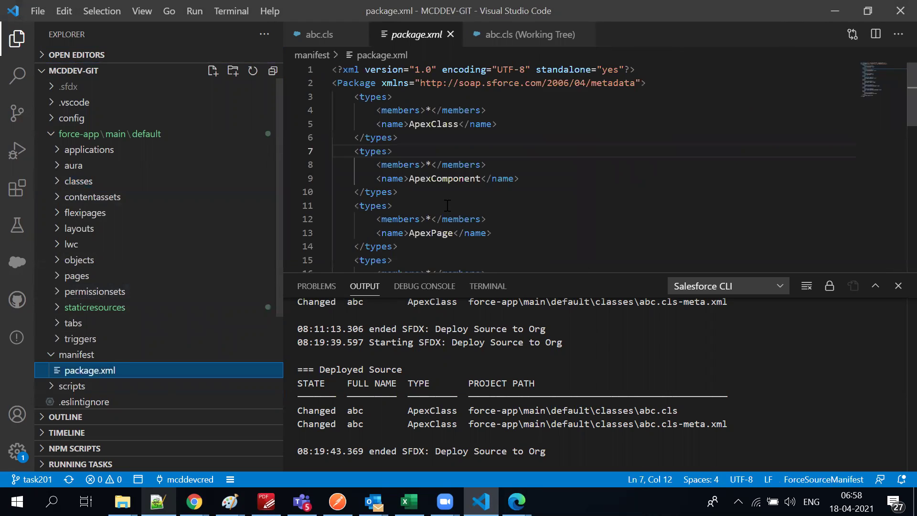
{"action": "right_click", "coordinate": [489, 165]}
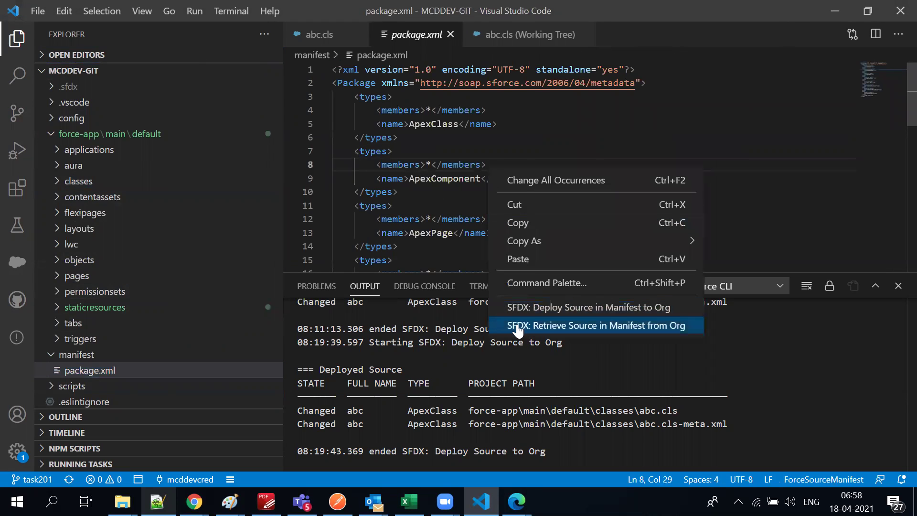
{"action": "left_click", "coordinate": [337, 164]}
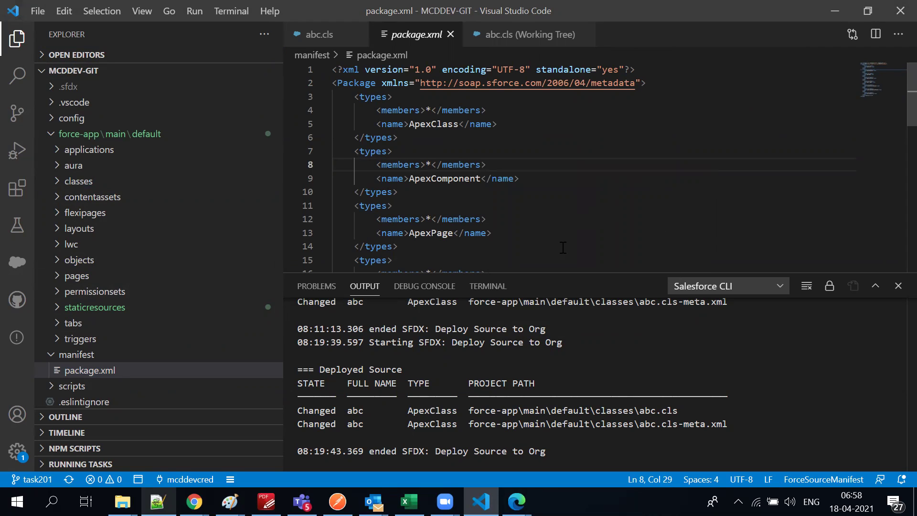
Show the Source Control changes, then minimize VS Code and Notepad++
{"action": "left_click", "coordinate": [19, 113]}
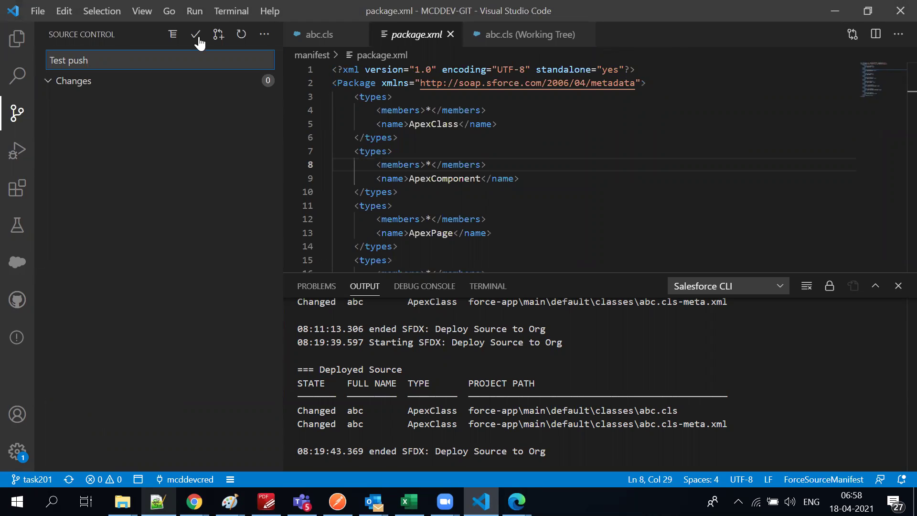
{"action": "left_click", "coordinate": [832, 8]}
{"action": "left_click", "coordinate": [833, 7]}
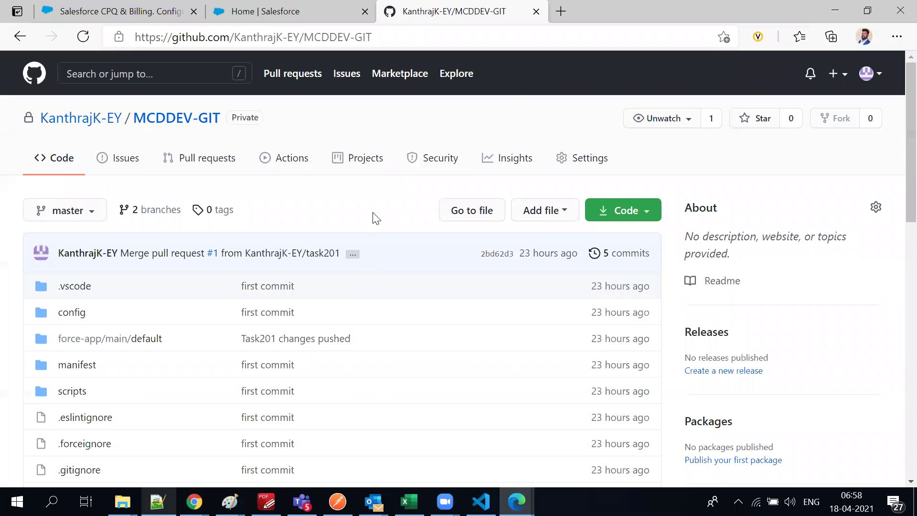
Check the master branch list without switching, then open the force-app/main/default folder
{"action": "scroll", "coordinate": [373, 220], "scroll_direction": "down", "scroll_amount": 1}
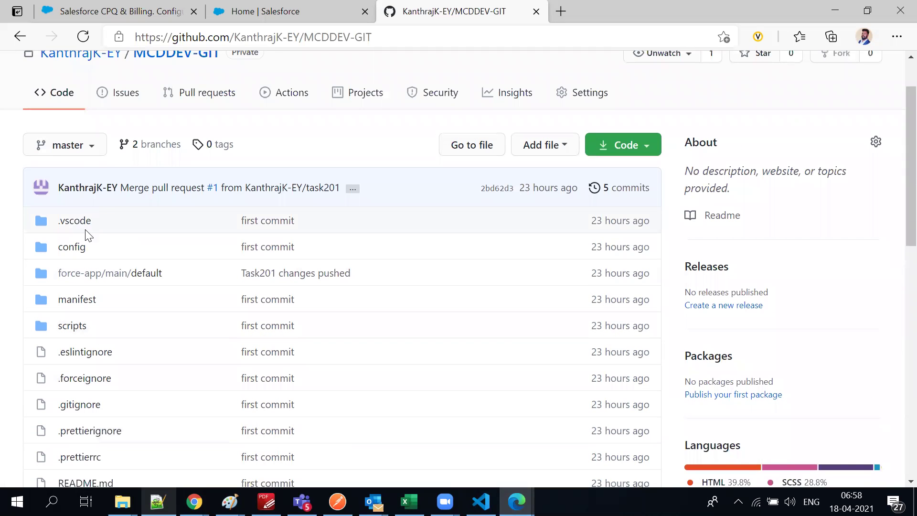
{"action": "left_click", "coordinate": [78, 152]}
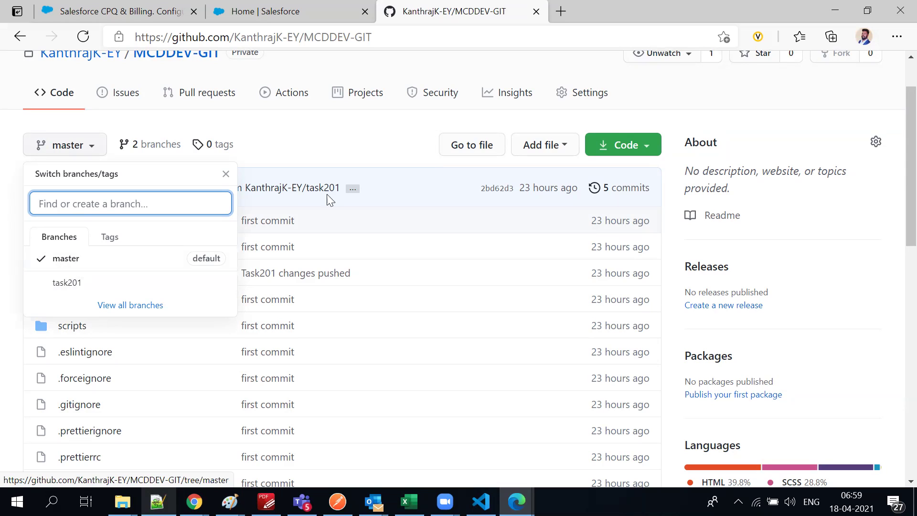
{"action": "left_click", "coordinate": [319, 135]}
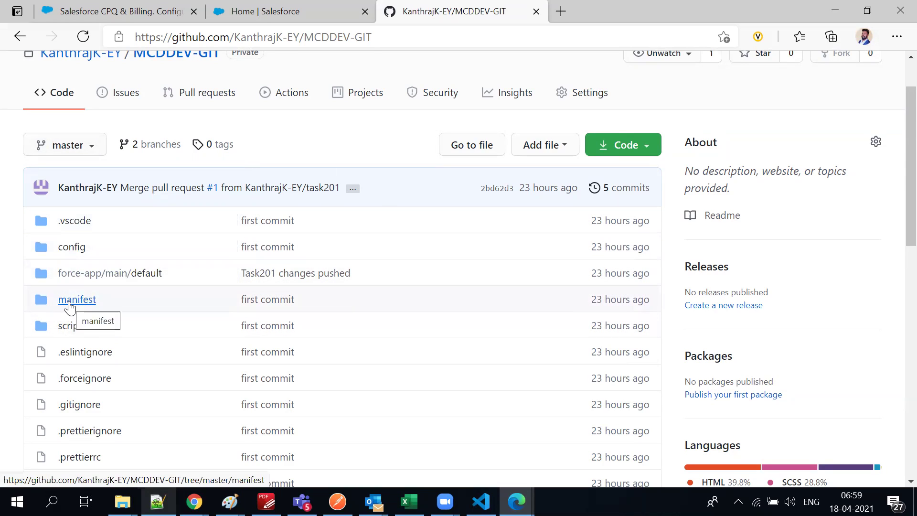
{"action": "left_click", "coordinate": [83, 273]}
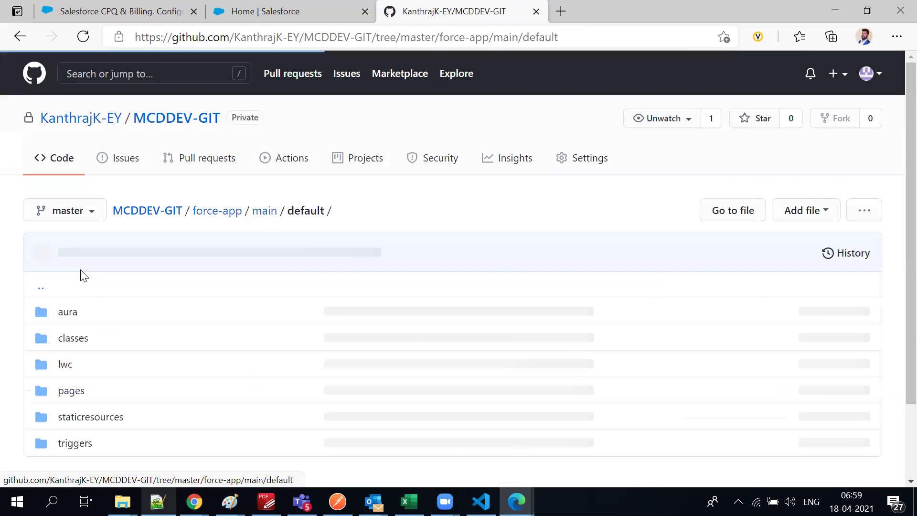
Revisit force-app/main/default on GitHub to check the aura folder, then return to the repository root
{"action": "left_click", "coordinate": [19, 37]}
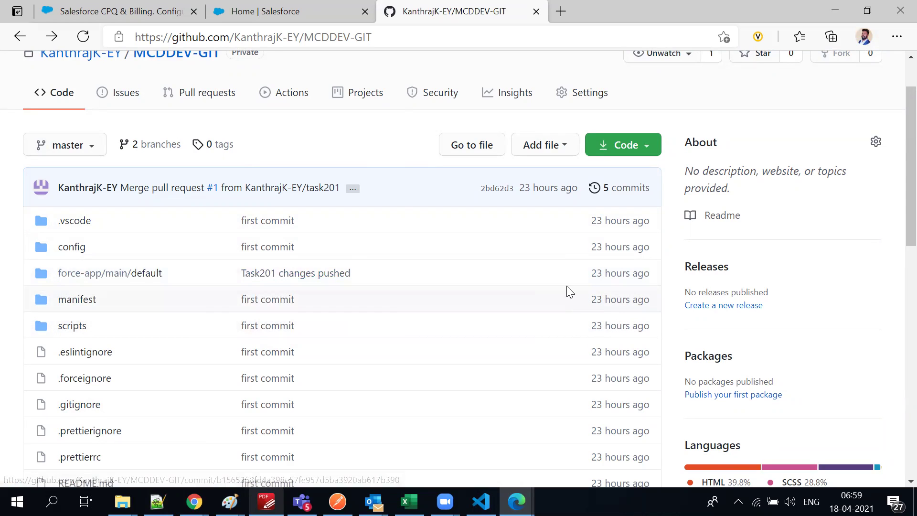
{"action": "left_click", "coordinate": [96, 276]}
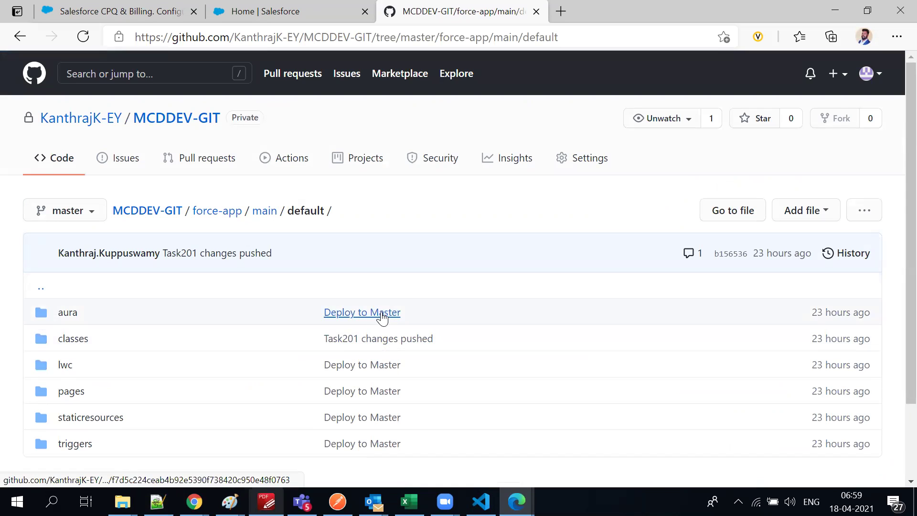
{"action": "scroll", "coordinate": [379, 315], "scroll_direction": "down", "scroll_amount": 2}
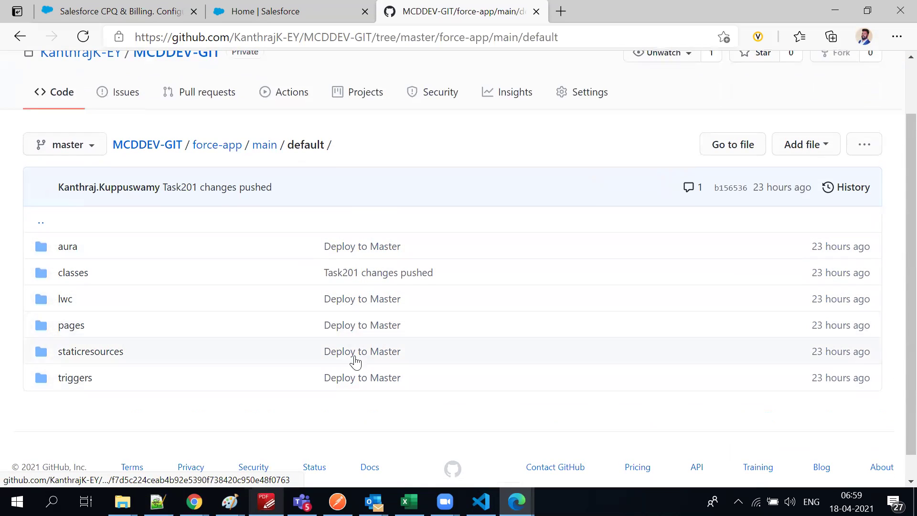
{"action": "left_click_drag", "start_coordinate": [82, 247], "coordinate": [57, 248]}
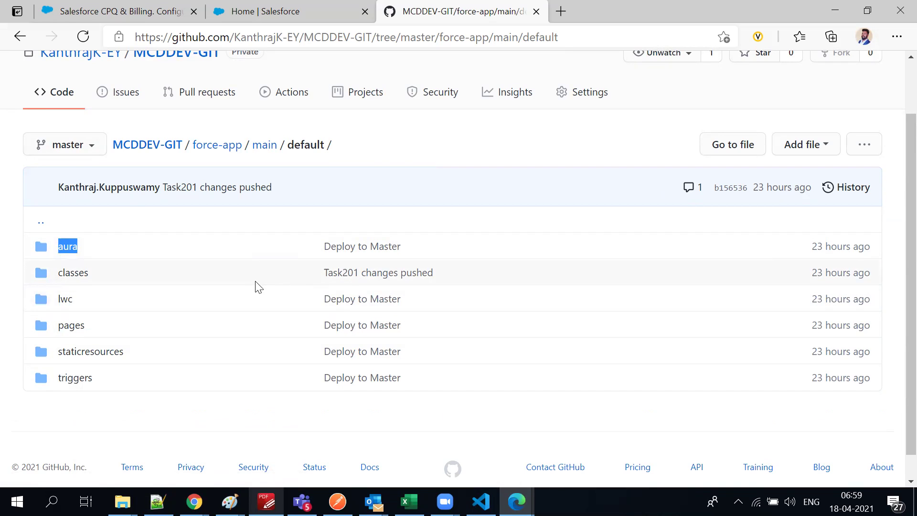
{"action": "key", "text": "alt+Left"}
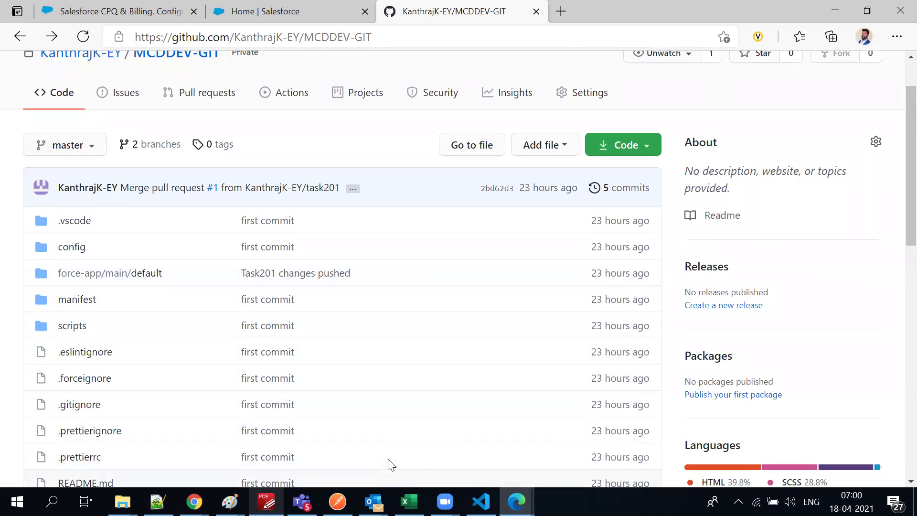
In VS Code's Explorer, expand and collapse the MCDDEV-GIT project tree
{"action": "left_click", "coordinate": [481, 501]}
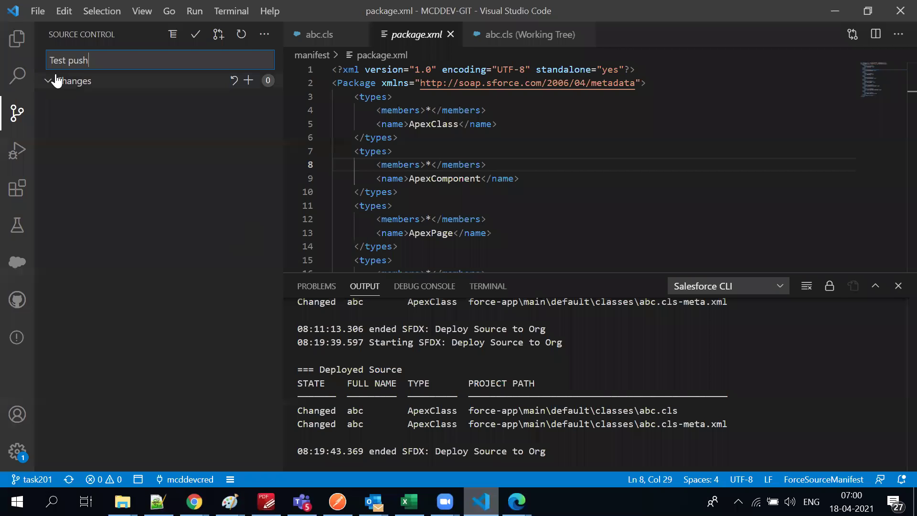
{"action": "left_click", "coordinate": [17, 39]}
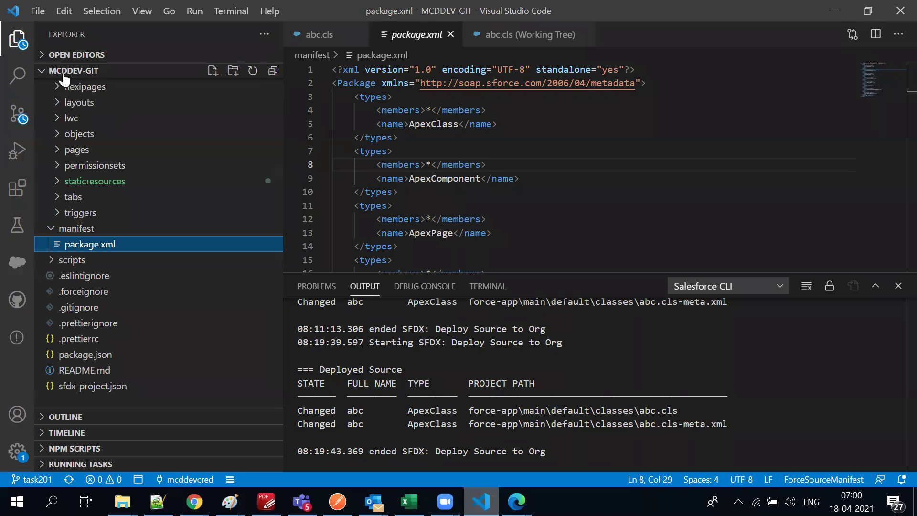
{"action": "left_click", "coordinate": [46, 73]}
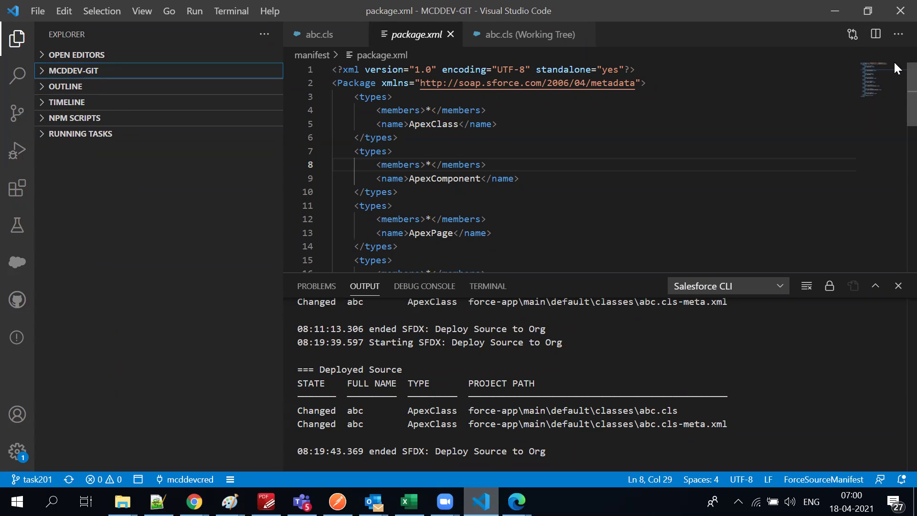
{"action": "left_click", "coordinate": [49, 74]}
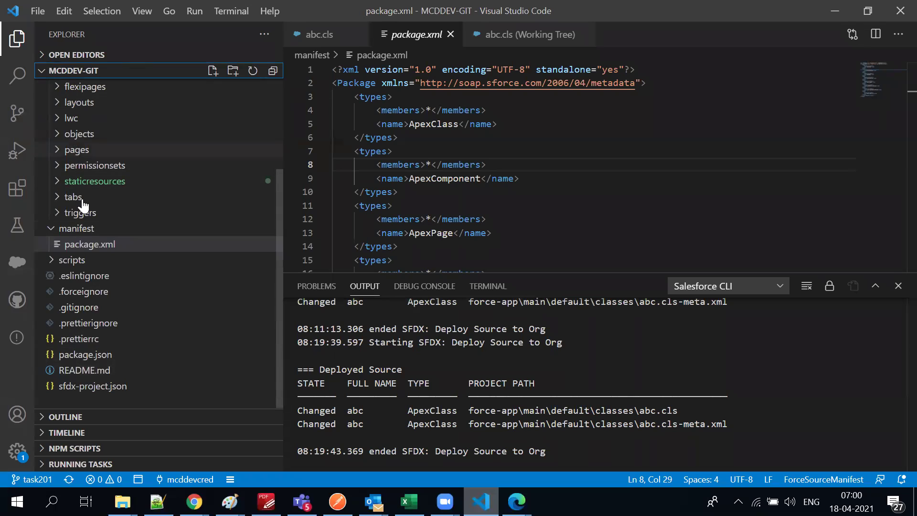
{"action": "left_click", "coordinate": [40, 71]}
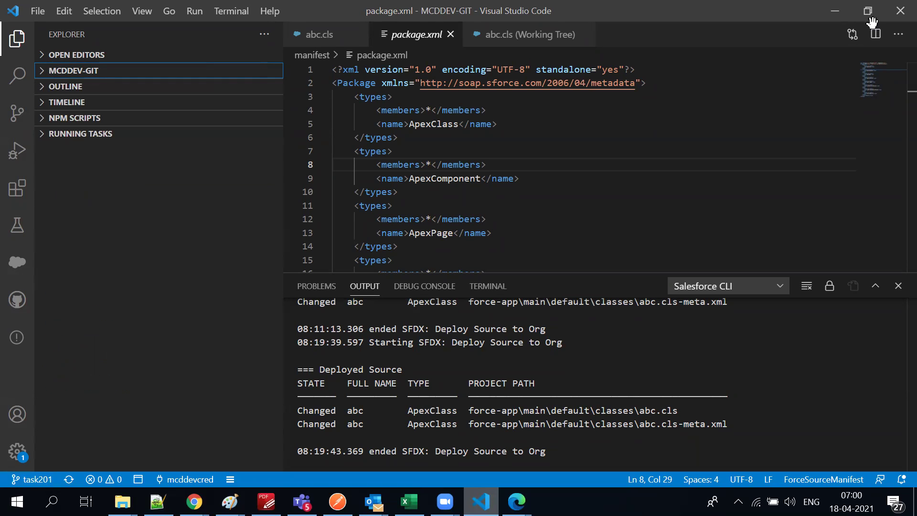
Minimize VS Code, open force-app/main/default on GitHub, then minimize Edge to reveal prjUi.png
{"action": "left_click", "coordinate": [835, 10]}
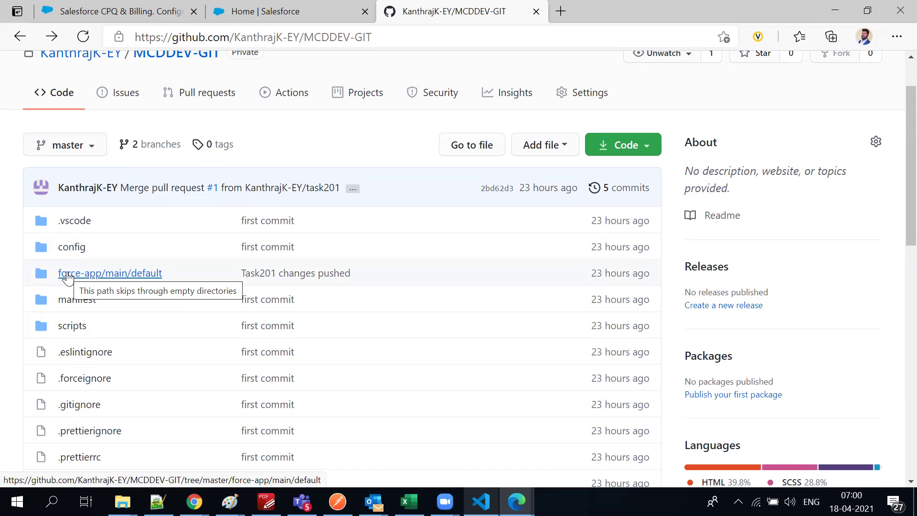
{"action": "left_click", "coordinate": [69, 279]}
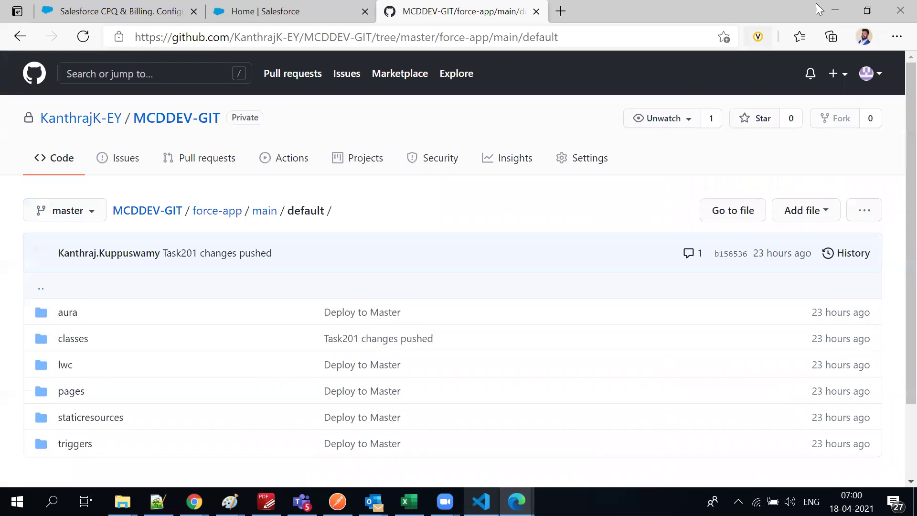
{"action": "left_click", "coordinate": [835, 11]}
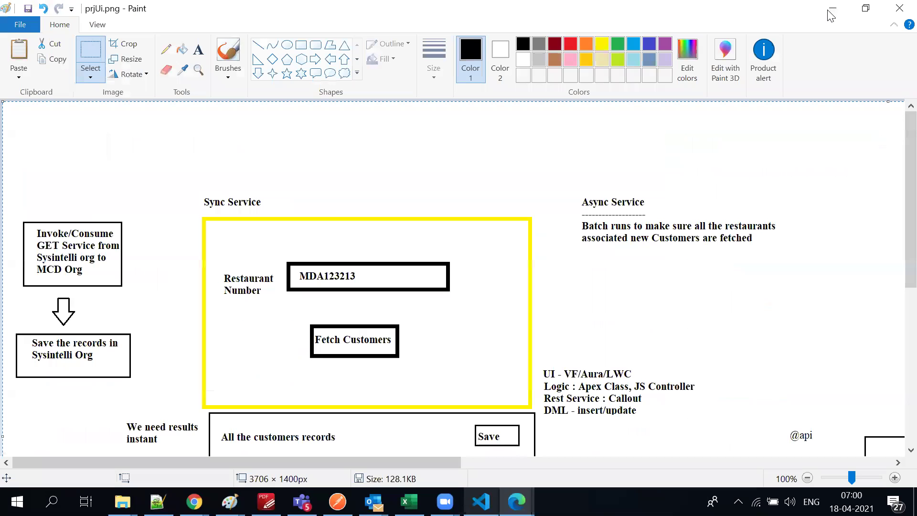
Bring VS Code forward and expand the MCDDEV-GIT folder, dismissing the manifest's SFDX action list
{"action": "left_click", "coordinate": [737, 1]}
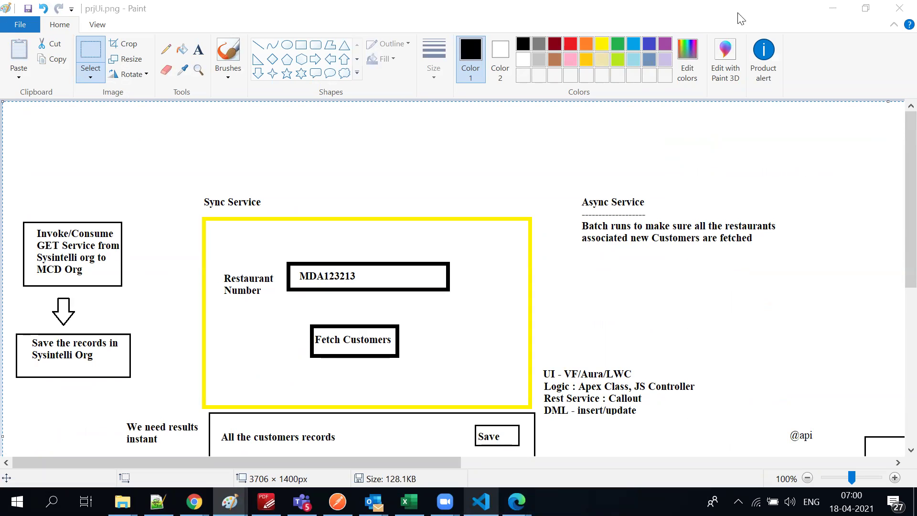
{"action": "key", "text": "alt+Tab"}
{"action": "key", "text": "alt+Tab"}
{"action": "left_click", "coordinate": [452, 151]}
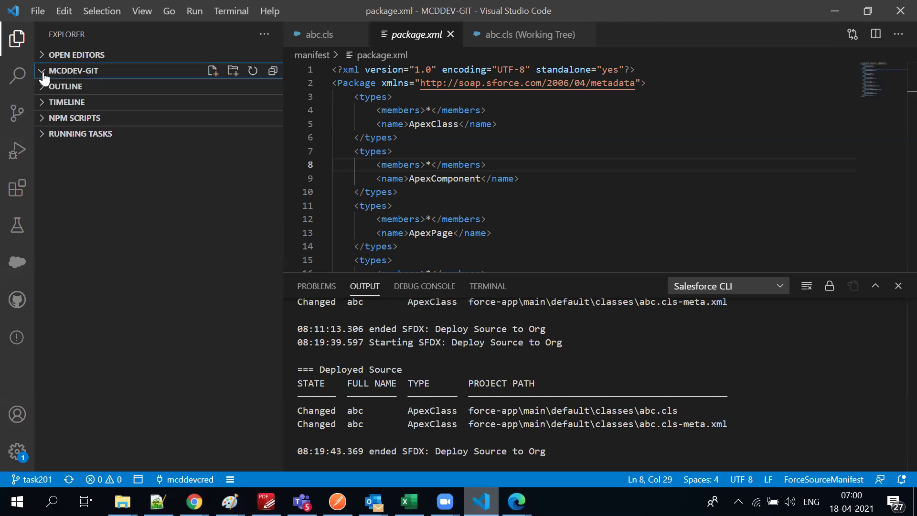
{"action": "left_click", "coordinate": [42, 71]}
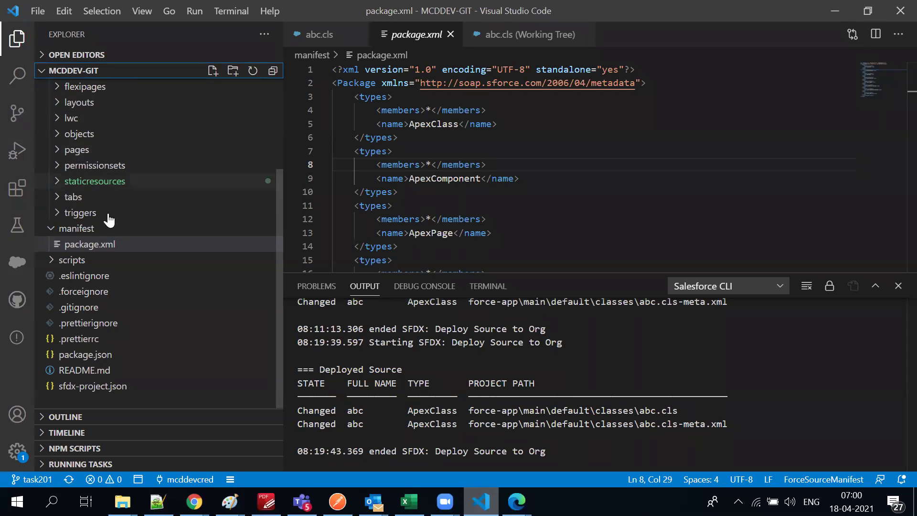
{"action": "right_click", "coordinate": [538, 124]}
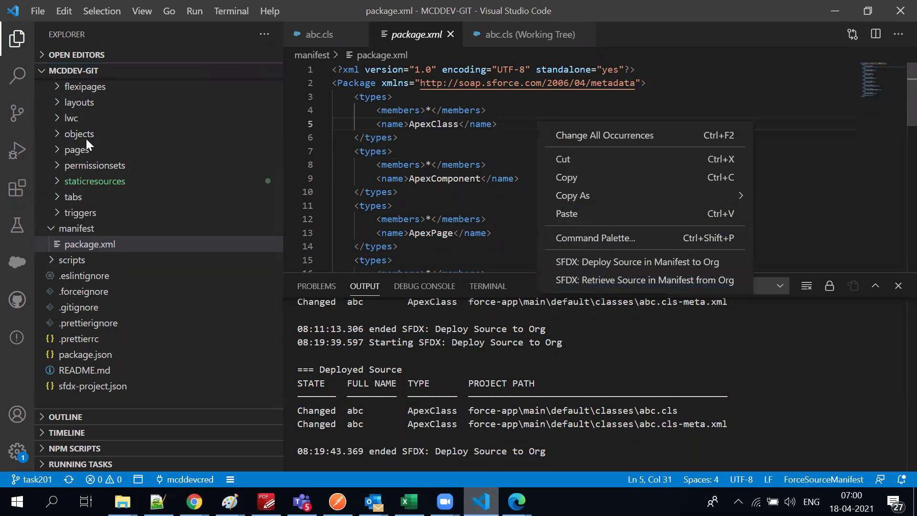
{"action": "left_click", "coordinate": [10, 123]}
In Source Control, replace the commit message 'Test push' with 'de', then minimize VS Code
{"action": "left_click", "coordinate": [14, 117]}
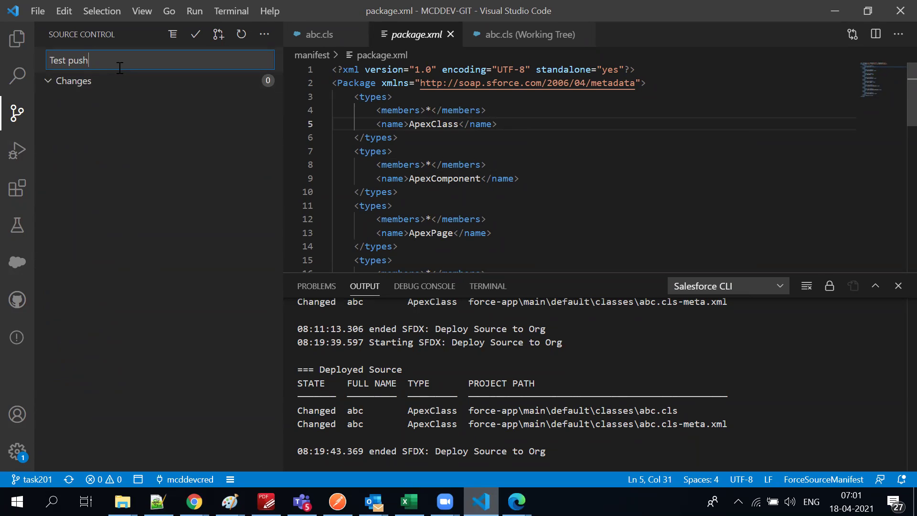
{"action": "triple_click", "coordinate": [75, 61]}
{"action": "key", "text": "BackSpace"}
{"action": "type", "text": "de"}
{"action": "left_click", "coordinate": [836, 15]}
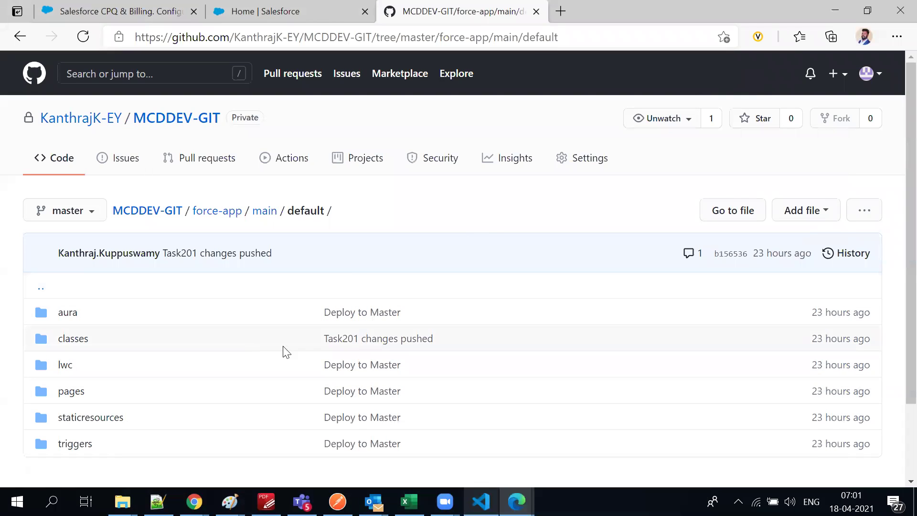
Open the classes folder on GitHub and locate the abc.cls file row
{"action": "left_click_drag", "start_coordinate": [429, 313], "coordinate": [371, 314]}
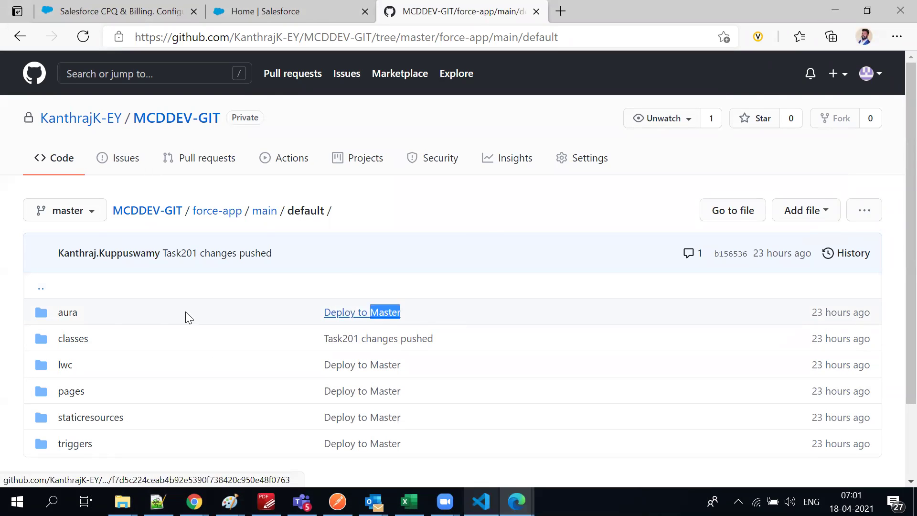
{"action": "left_click", "coordinate": [67, 341]}
{"action": "scroll", "coordinate": [342, 340], "scroll_direction": "down", "scroll_amount": 20}
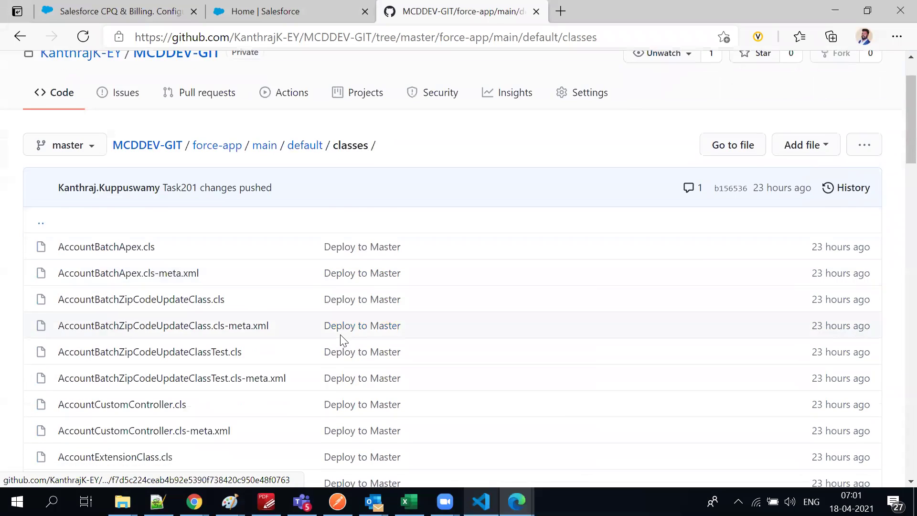
{"action": "scroll", "coordinate": [338, 385], "scroll_direction": "down", "scroll_amount": 9}
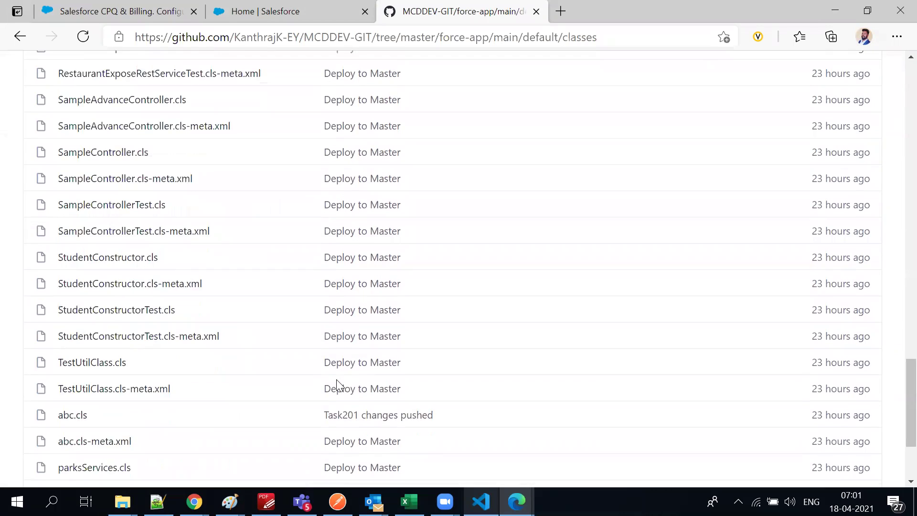
{"action": "left_click_drag", "start_coordinate": [93, 321], "coordinate": [59, 323]}
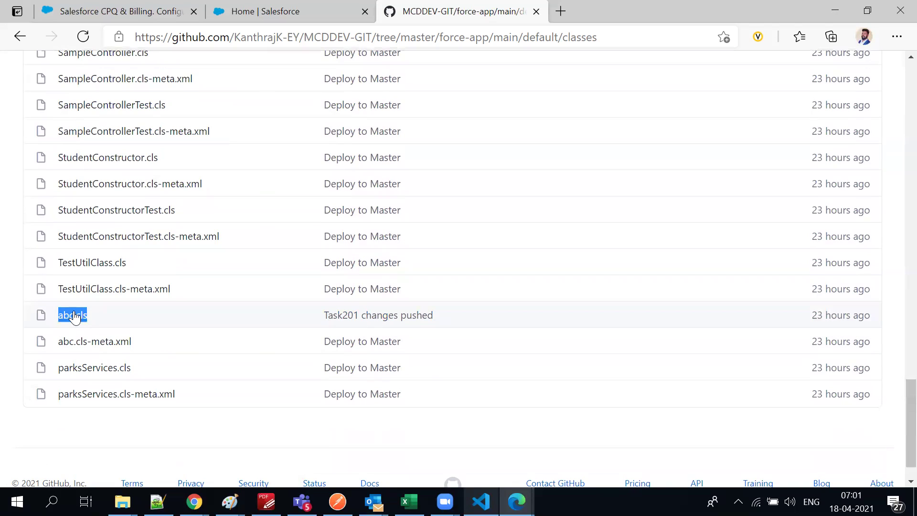
{"action": "left_click_drag", "start_coordinate": [305, 311], "coordinate": [507, 320]}
{"action": "left_click", "coordinate": [507, 321]}
Open abc.cls and show its commit history
{"action": "left_click", "coordinate": [79, 319]}
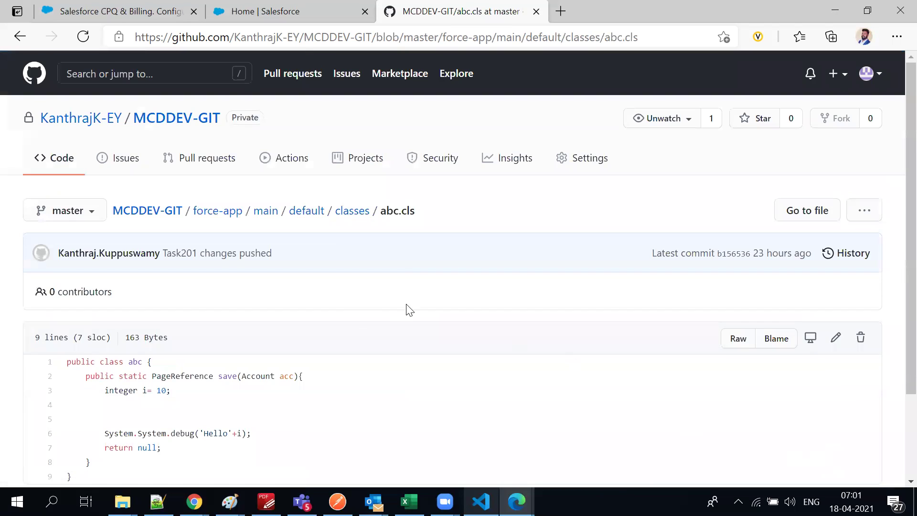
{"action": "scroll", "coordinate": [234, 383], "scroll_direction": "down", "scroll_amount": 3}
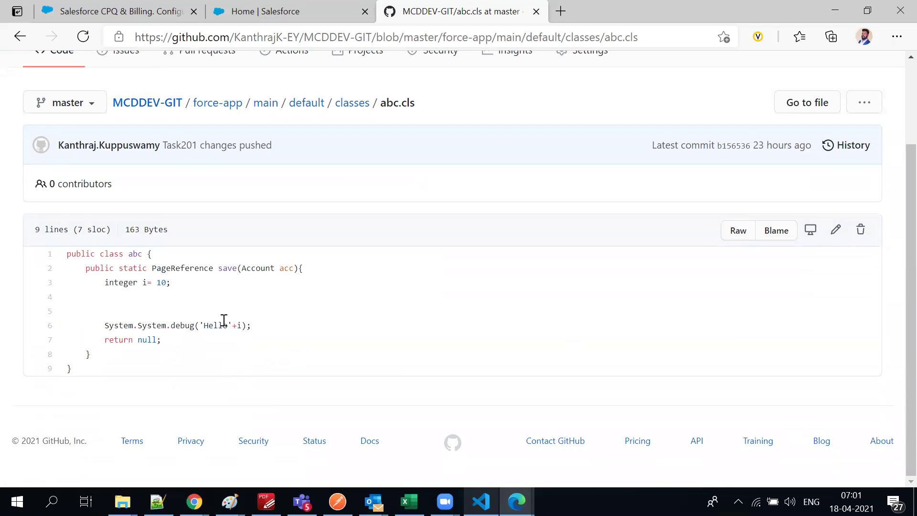
{"action": "left_click", "coordinate": [830, 145]}
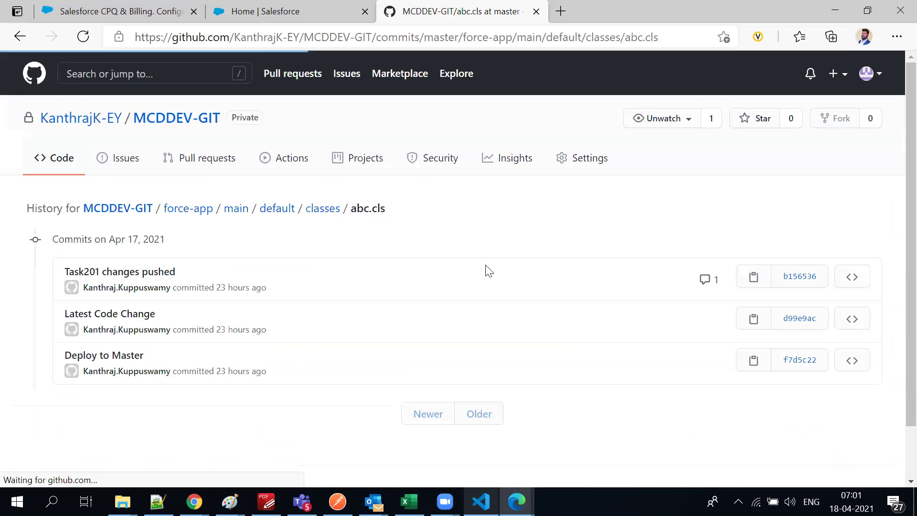
Inspect the Latest Code Change commit's added System debug line, then return to the history
{"action": "left_click", "coordinate": [113, 314]}
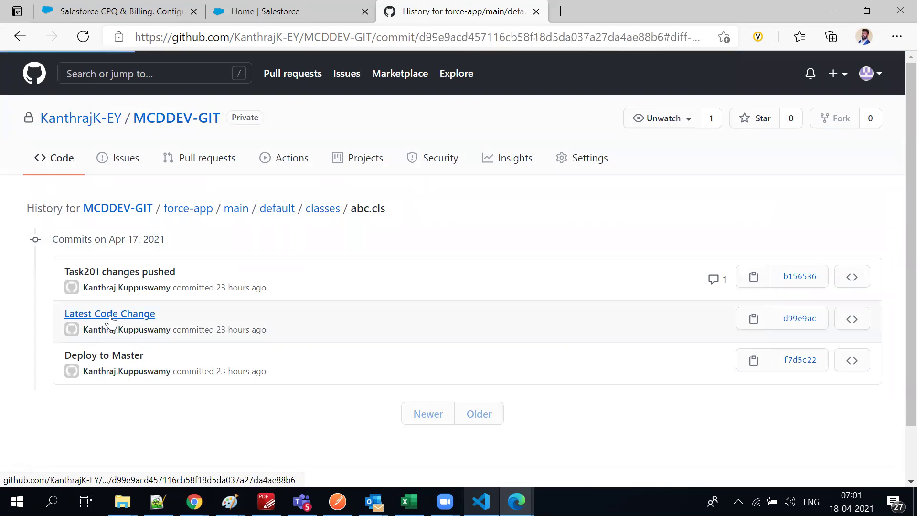
{"action": "scroll", "coordinate": [138, 268], "scroll_direction": "up", "scroll_amount": 3}
{"action": "double_click", "coordinate": [134, 274]}
{"action": "left_click_drag", "start_coordinate": [203, 273], "coordinate": [296, 274]}
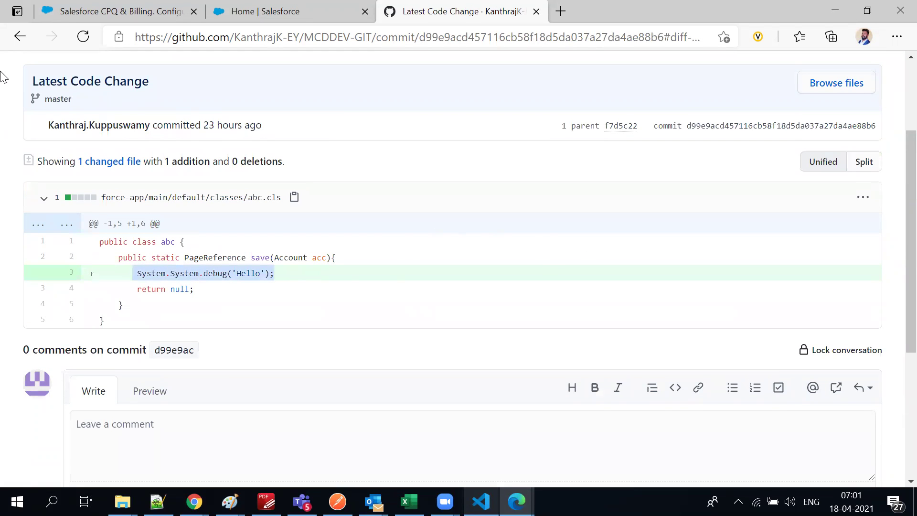
{"action": "left_click", "coordinate": [20, 36]}
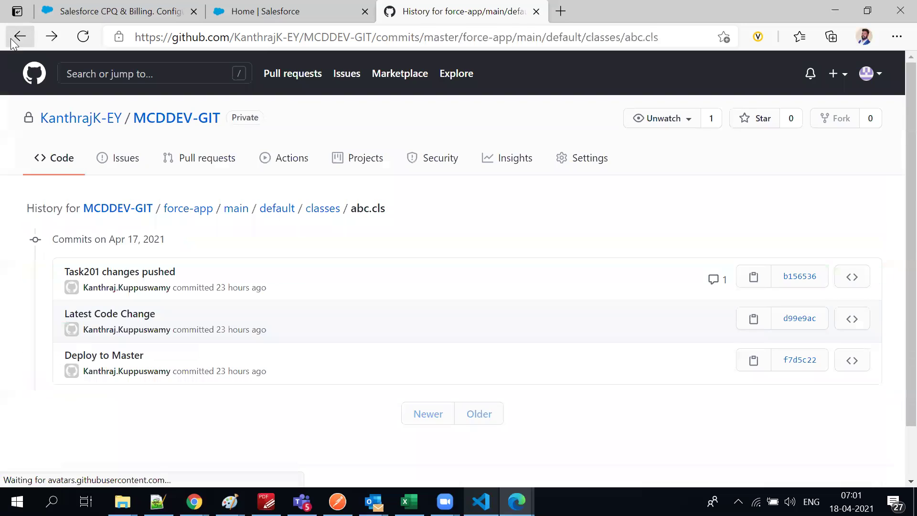
Review the Task201 changes pushed commit: added line 'integer i= 10;' and the remove-debug review comment
{"action": "left_click", "coordinate": [106, 280]}
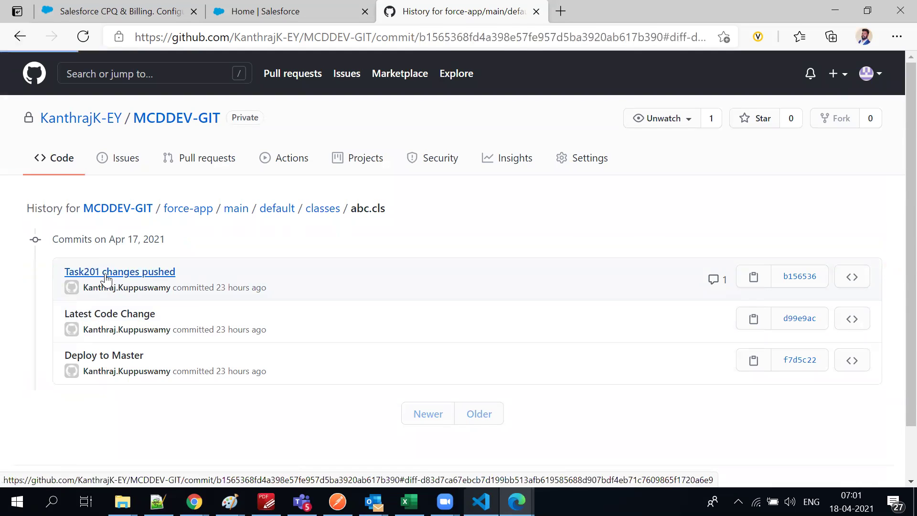
{"action": "scroll", "coordinate": [131, 137], "scroll_direction": "up", "scroll_amount": 1}
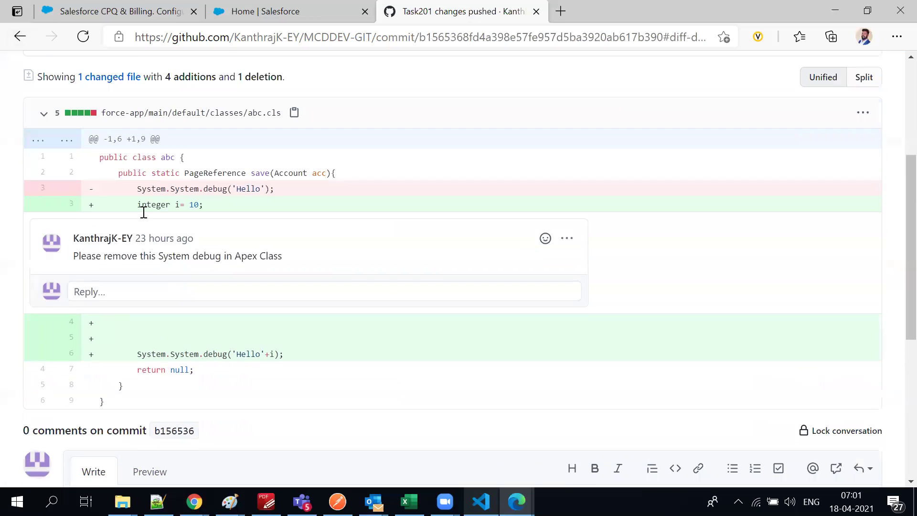
{"action": "left_click_drag", "start_coordinate": [132, 224], "coordinate": [225, 229]}
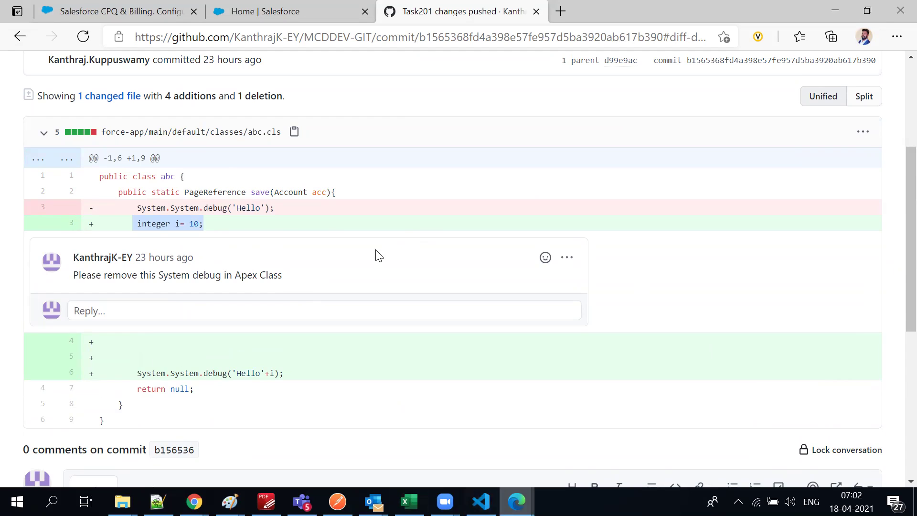
{"action": "triple_click", "coordinate": [187, 271]}
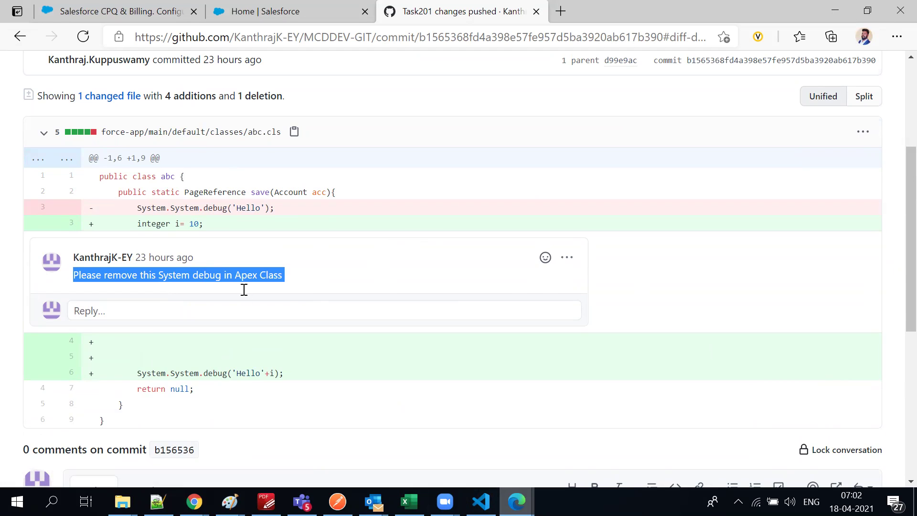
{"action": "scroll", "coordinate": [445, 187], "scroll_direction": "down", "scroll_amount": 3}
{"action": "scroll", "coordinate": [612, 205], "scroll_direction": "down", "scroll_amount": 5}
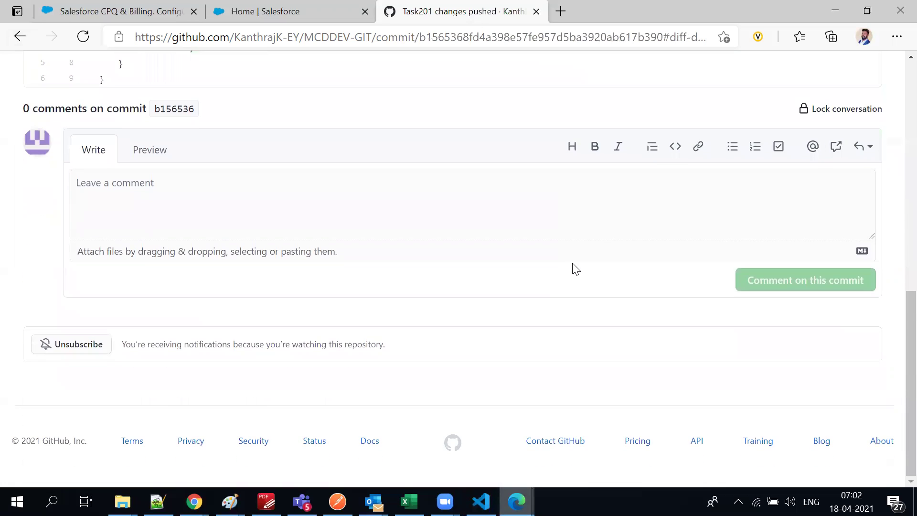
{"action": "scroll", "coordinate": [573, 272], "scroll_direction": "up", "scroll_amount": 15}
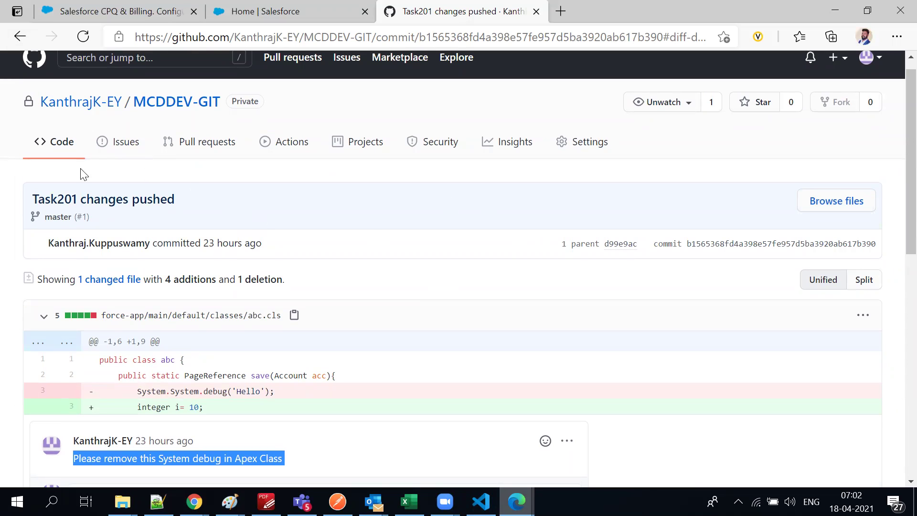
Open parent commit d99e9ac, then go to the MCDDEV-GIT repository home page
{"action": "left_click", "coordinate": [67, 218]}
{"action": "triple_click", "coordinate": [67, 219]}
{"action": "left_click_drag", "start_coordinate": [32, 199], "coordinate": [70, 196]}
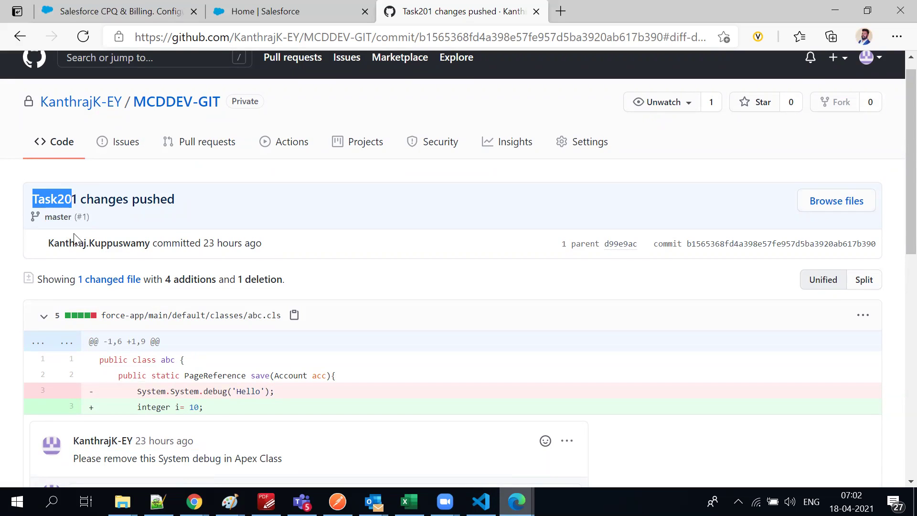
{"action": "left_click", "coordinate": [616, 245]}
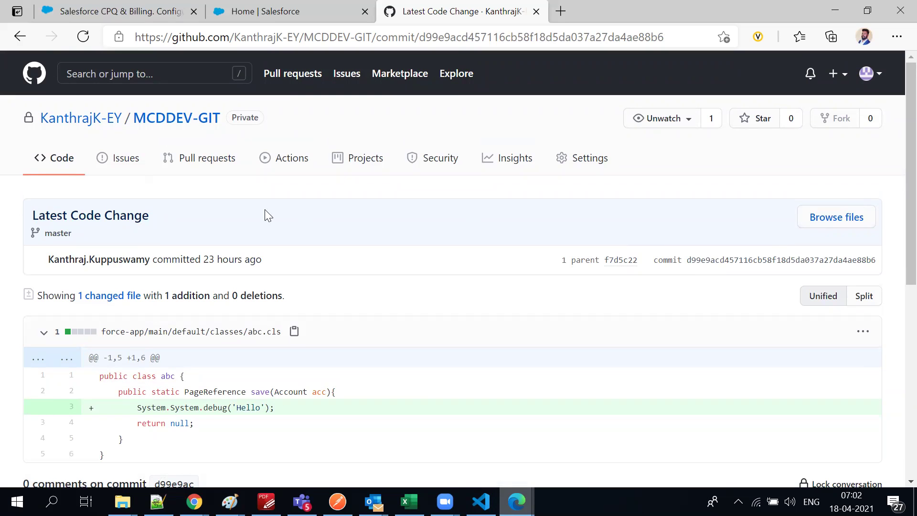
{"action": "left_click", "coordinate": [165, 119]}
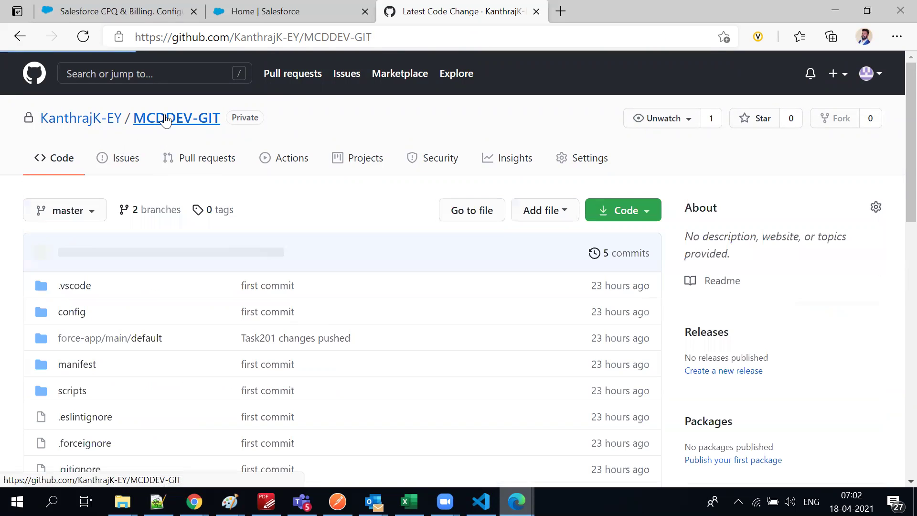
Switch the GitHub repository view to the task201 branch and scroll through it
{"action": "left_click", "coordinate": [90, 218]}
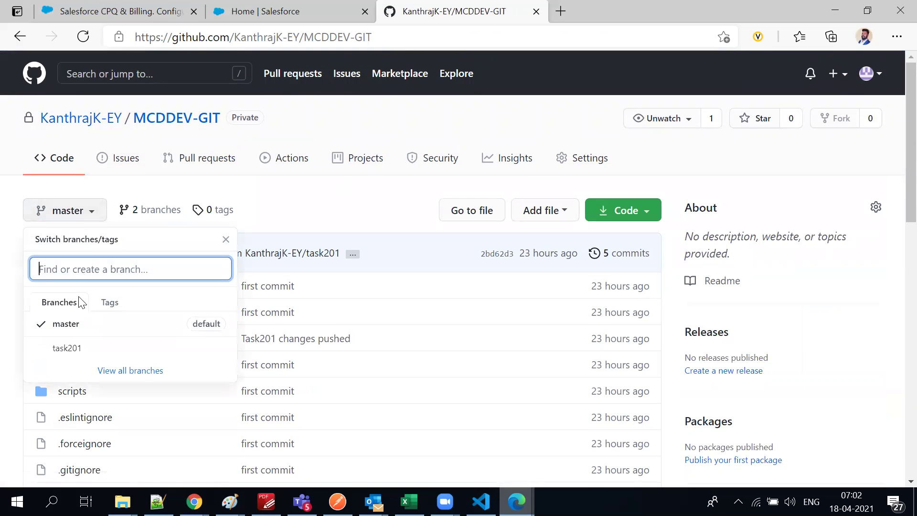
{"action": "left_click", "coordinate": [70, 358]}
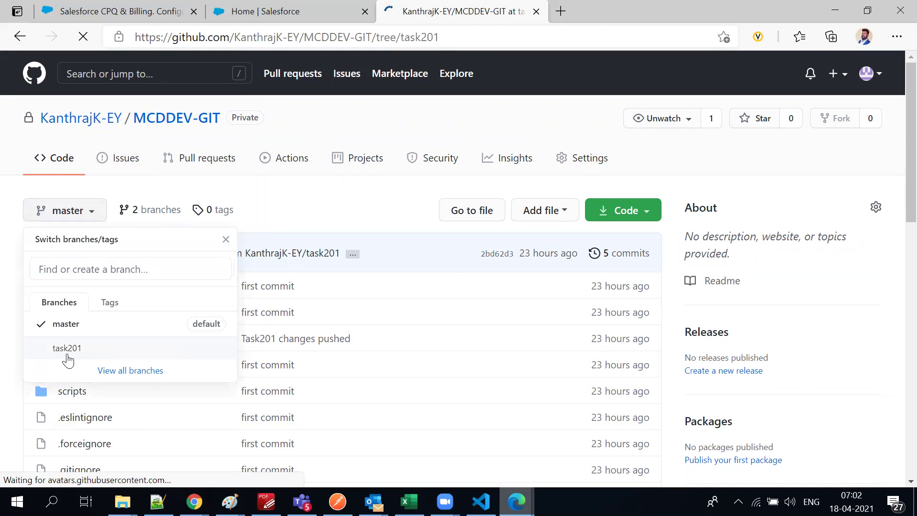
{"action": "scroll", "coordinate": [225, 353], "scroll_direction": "down", "scroll_amount": 3}
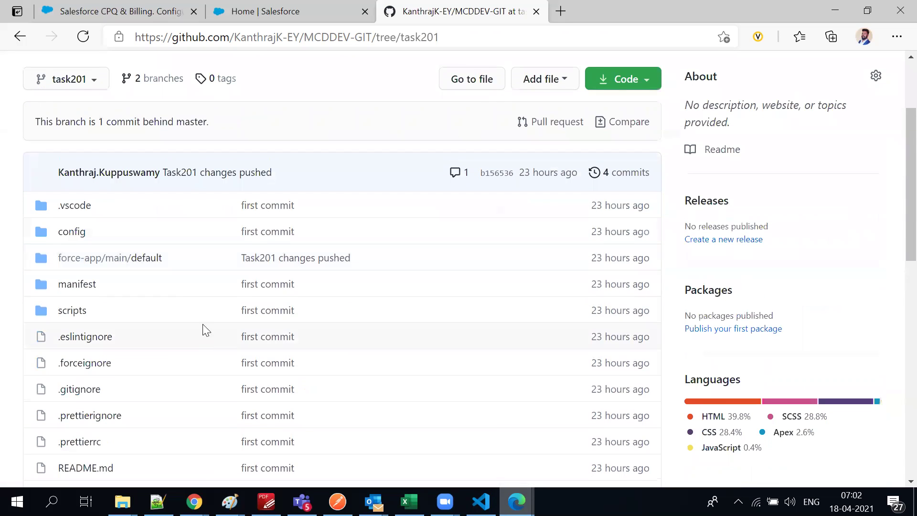
{"action": "scroll", "coordinate": [102, 269], "scroll_direction": "down", "scroll_amount": 3}
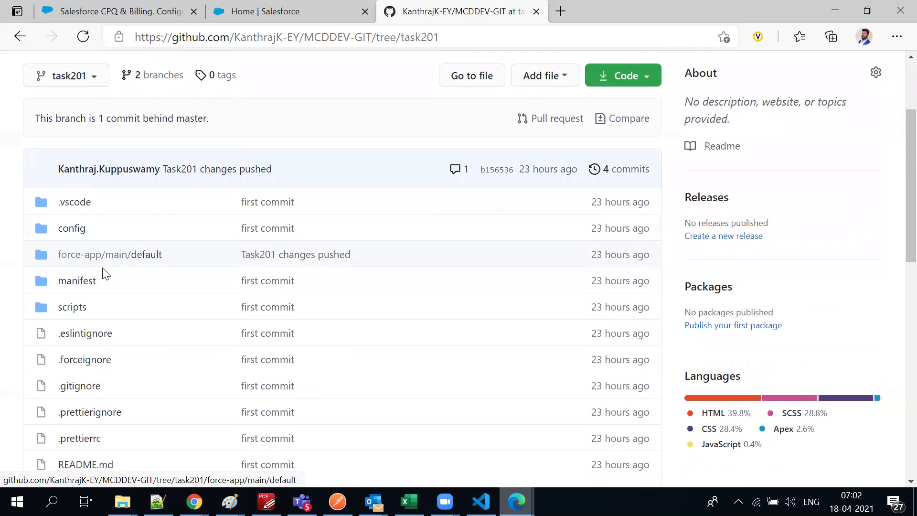
{"action": "scroll", "coordinate": [105, 311], "scroll_direction": "up", "scroll_amount": 4}
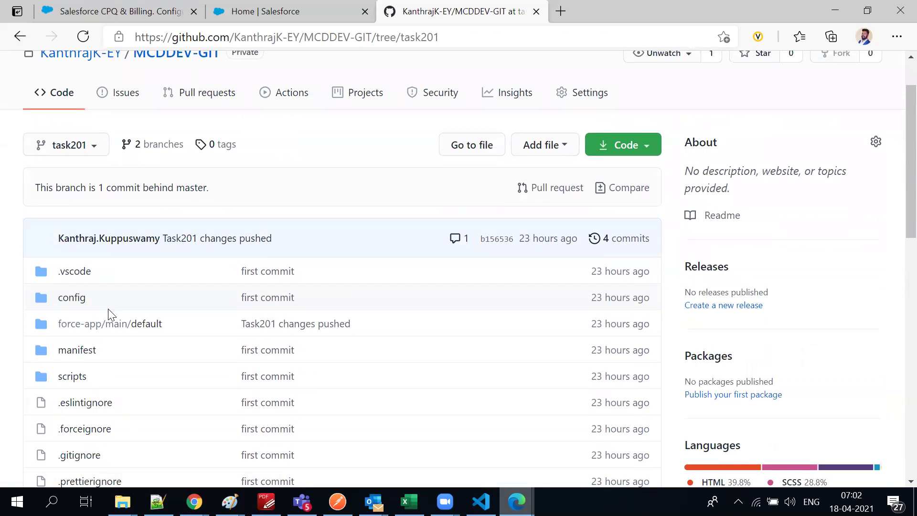
Switch the repository view back to the master branch with 5 commits
{"action": "left_click", "coordinate": [105, 149]}
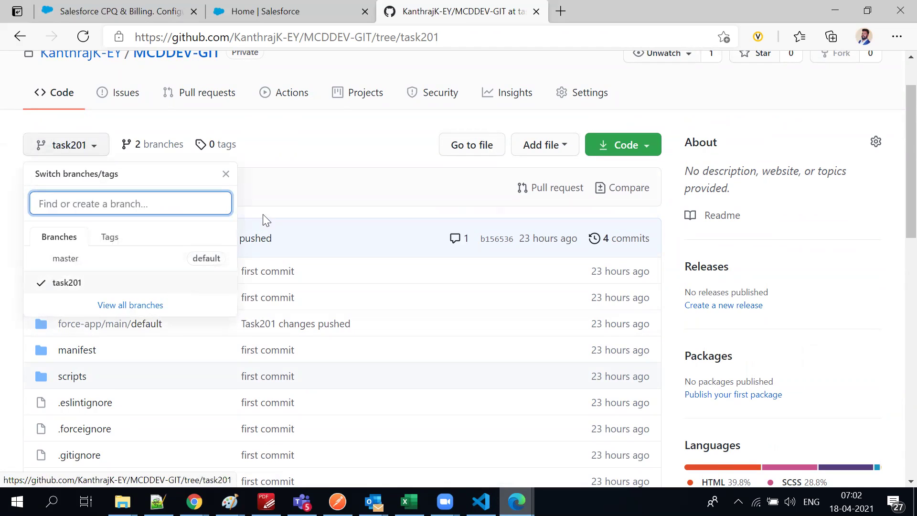
{"action": "left_click", "coordinate": [272, 198]}
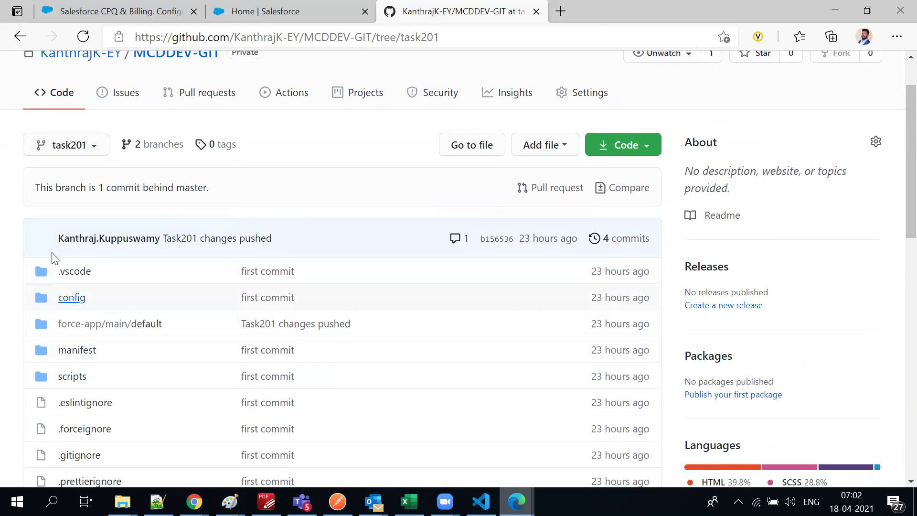
{"action": "left_click", "coordinate": [60, 145]}
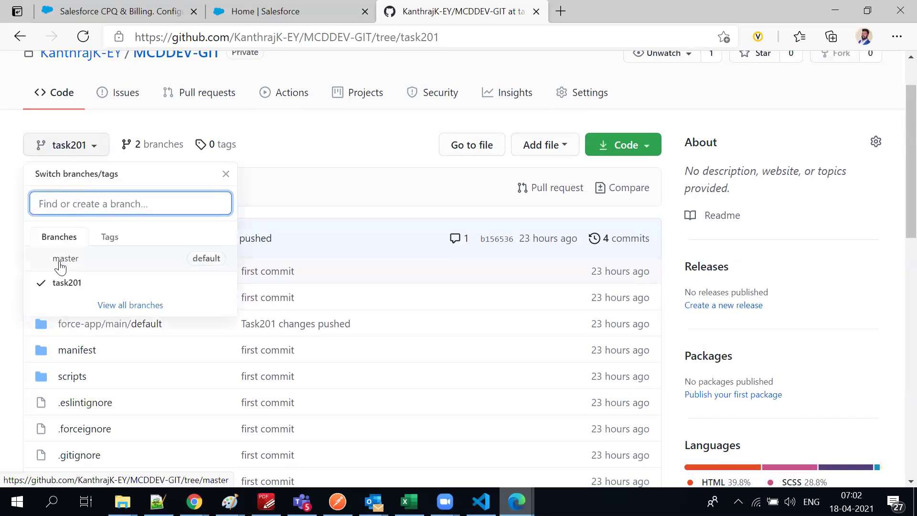
{"action": "left_click", "coordinate": [62, 262]}
{"action": "scroll", "coordinate": [282, 348], "scroll_direction": "down", "scroll_amount": 4}
{"action": "scroll", "coordinate": [195, 414], "scroll_direction": "up", "scroll_amount": 4}
{"action": "scroll", "coordinate": [84, 196], "scroll_direction": "up", "scroll_amount": 1}
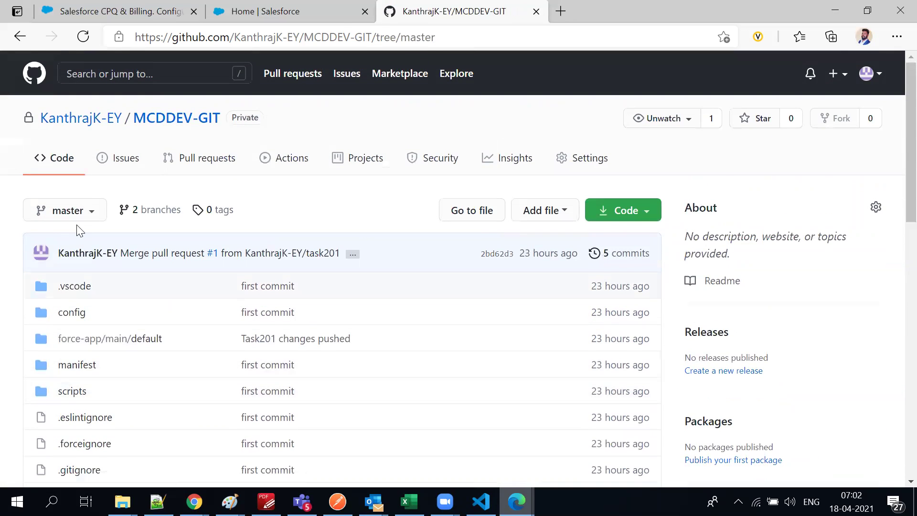
{"action": "left_click", "coordinate": [79, 212]}
Switch the GitHub view to the task201 branch, showing it 1 commit behind master
{"action": "left_click", "coordinate": [110, 350]}
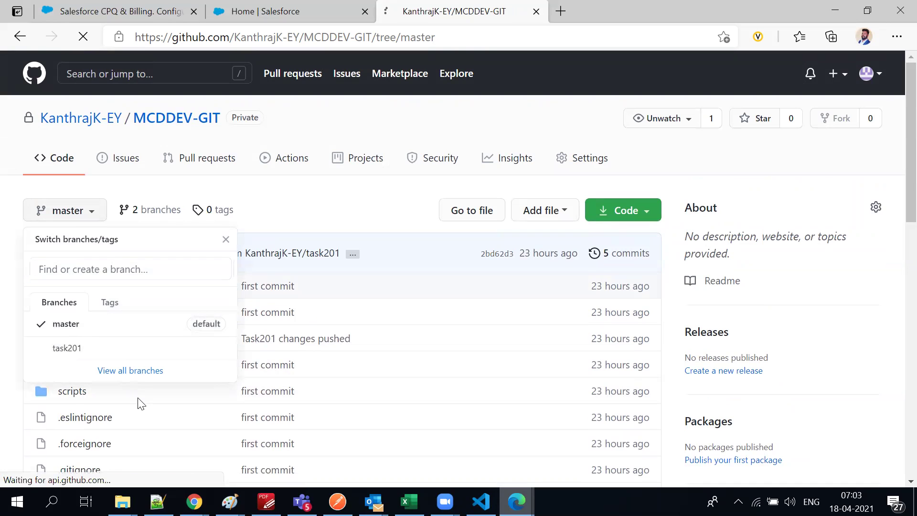
{"action": "scroll", "coordinate": [265, 71], "scroll_direction": "down", "scroll_amount": 4}
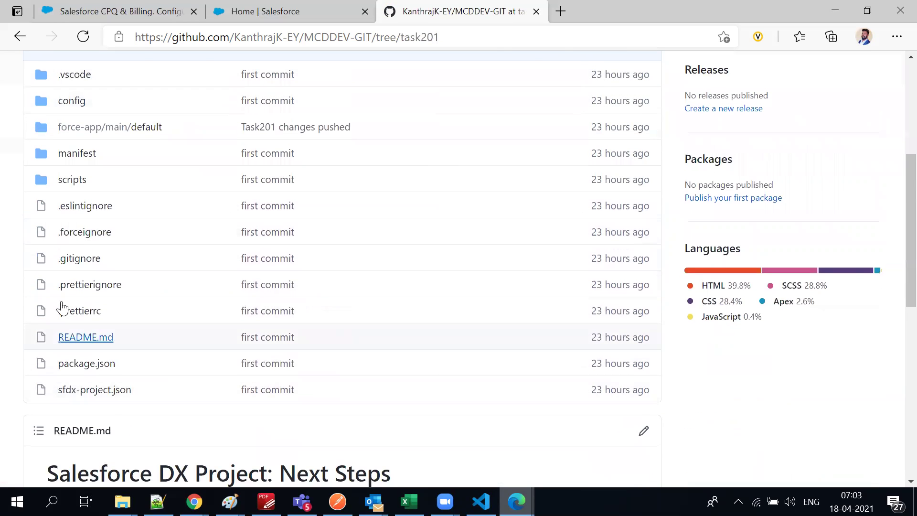
{"action": "scroll", "coordinate": [62, 308], "scroll_direction": "up", "scroll_amount": 1}
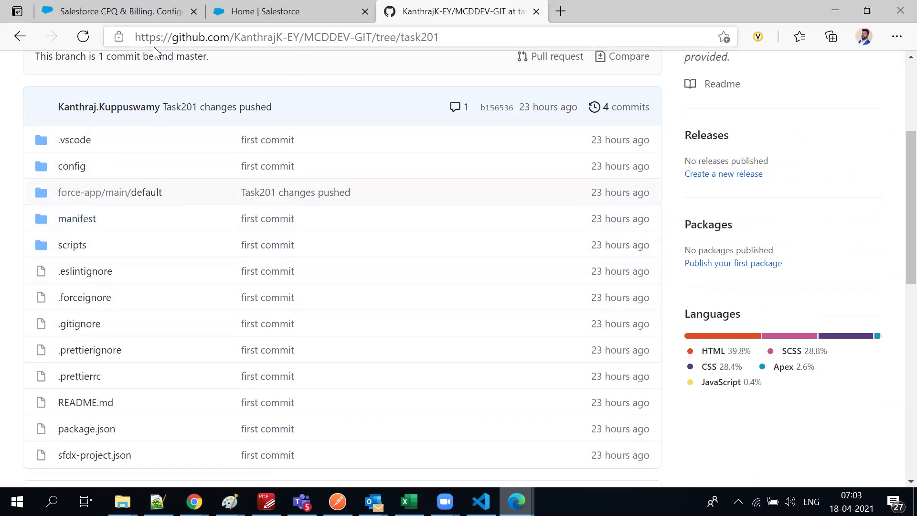
{"action": "scroll", "coordinate": [114, 261], "scroll_direction": "up", "scroll_amount": 3}
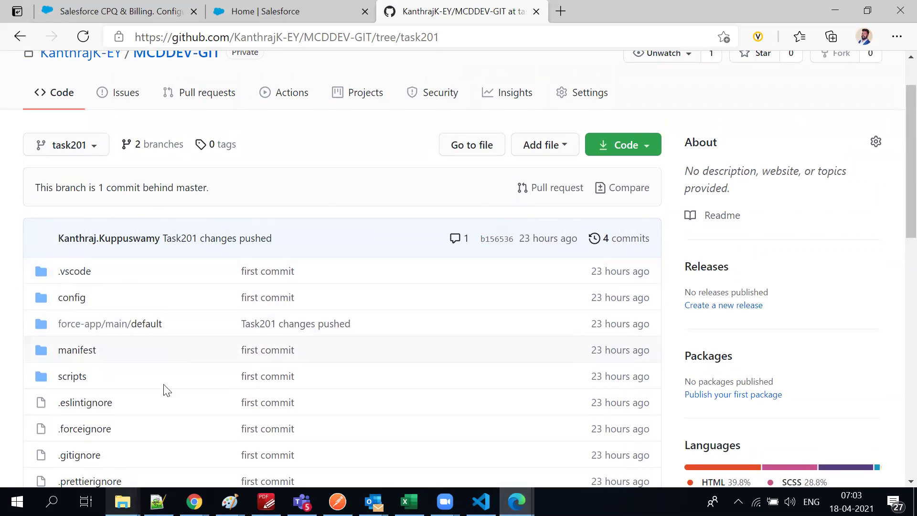
{"action": "left_click", "coordinate": [55, 154]}
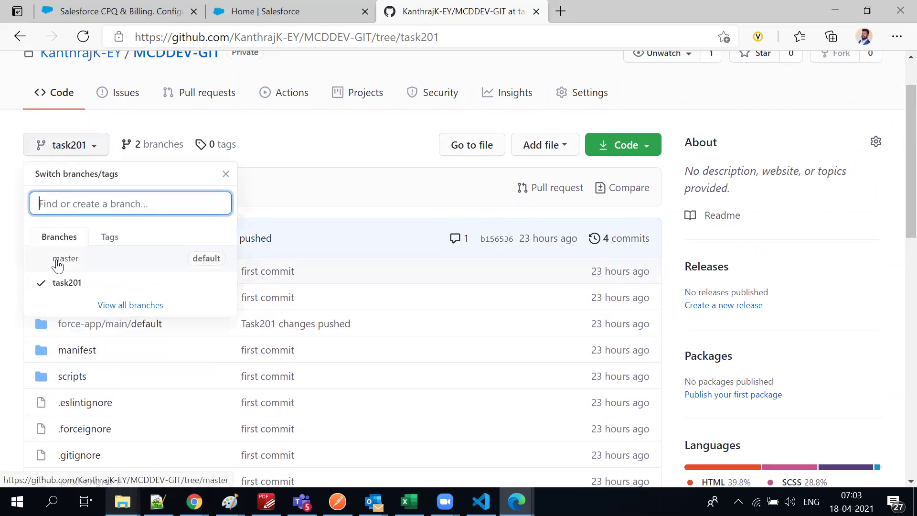
{"action": "left_click", "coordinate": [307, 148]}
Read through the task201 README, then bring Visual Studio Code to the front
{"action": "scroll", "coordinate": [330, 228], "scroll_direction": "down", "scroll_amount": 10}
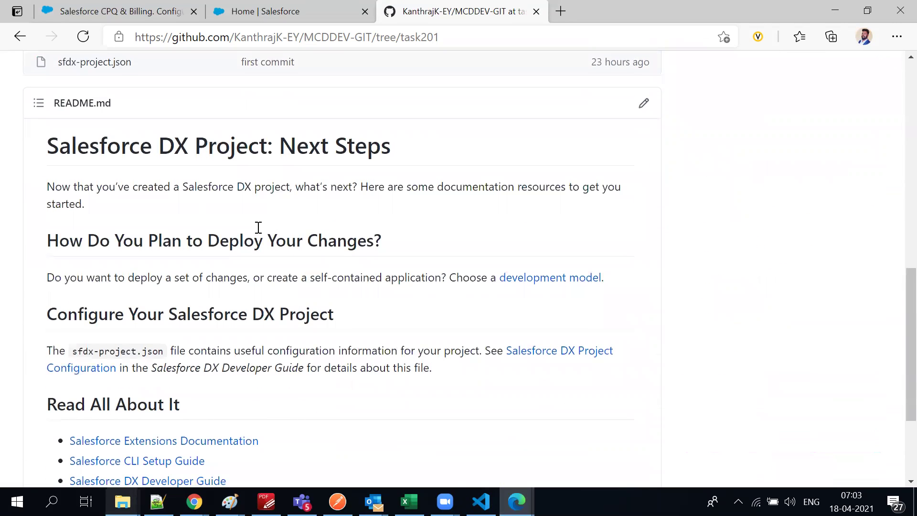
{"action": "scroll", "coordinate": [258, 228], "scroll_direction": "down", "scroll_amount": 3}
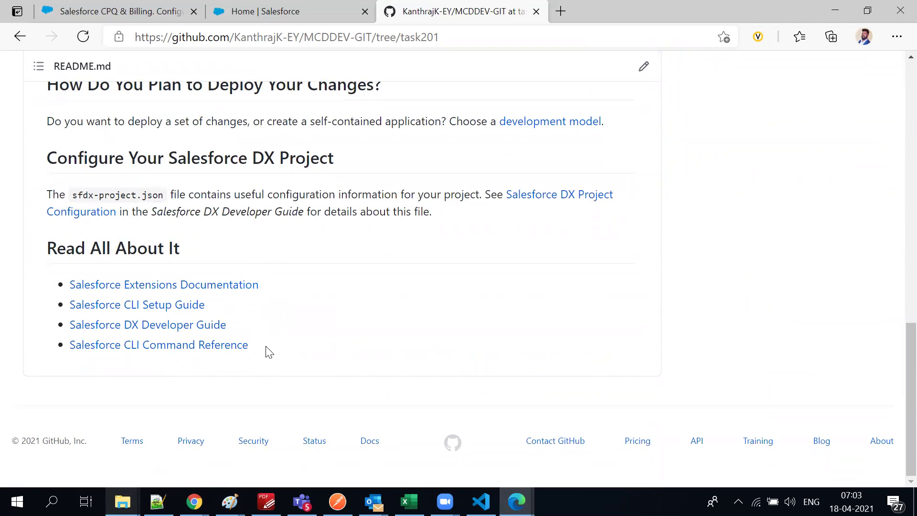
{"action": "scroll", "coordinate": [269, 352], "scroll_direction": "up", "scroll_amount": 7}
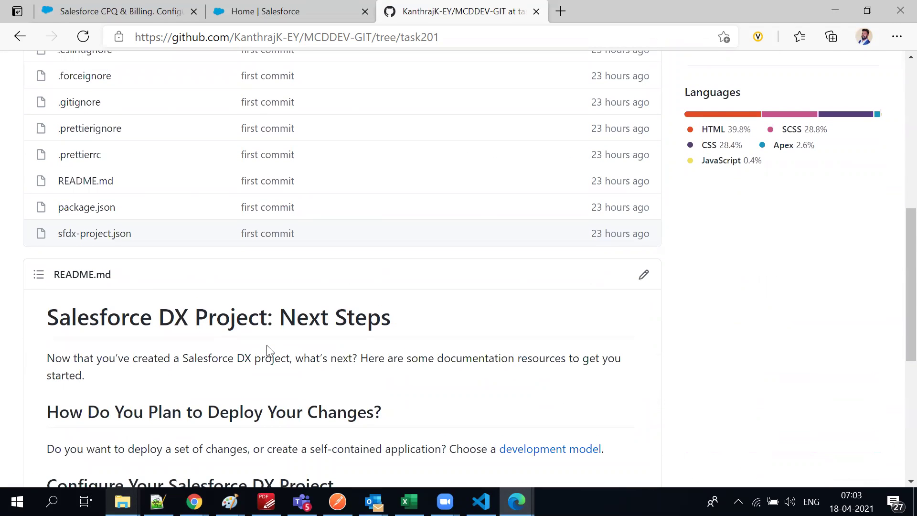
{"action": "scroll", "coordinate": [262, 348], "scroll_direction": "down", "scroll_amount": 3}
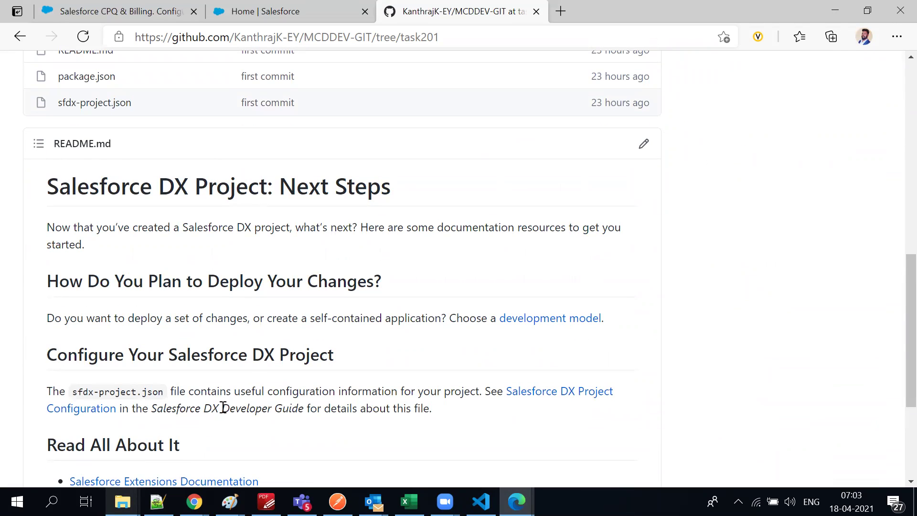
{"action": "scroll", "coordinate": [170, 374], "scroll_direction": "down", "scroll_amount": 3}
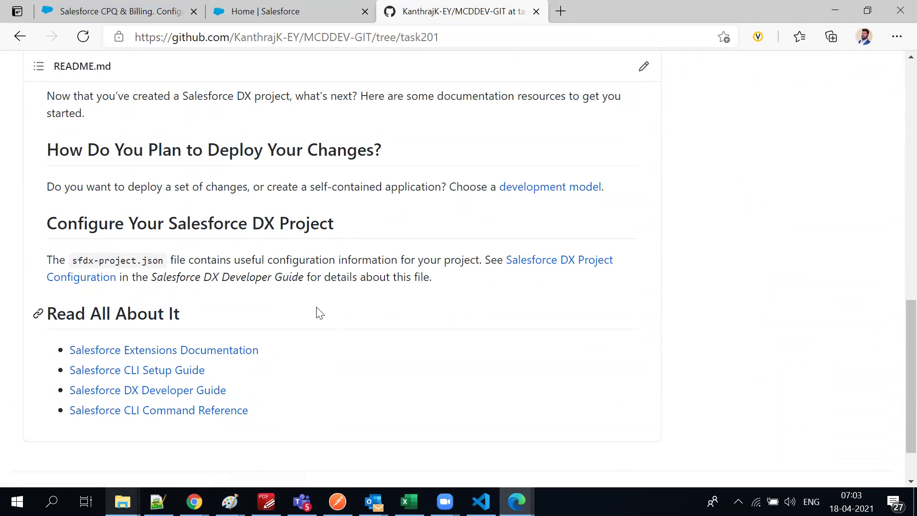
{"action": "scroll", "coordinate": [316, 308], "scroll_direction": "up", "scroll_amount": 15}
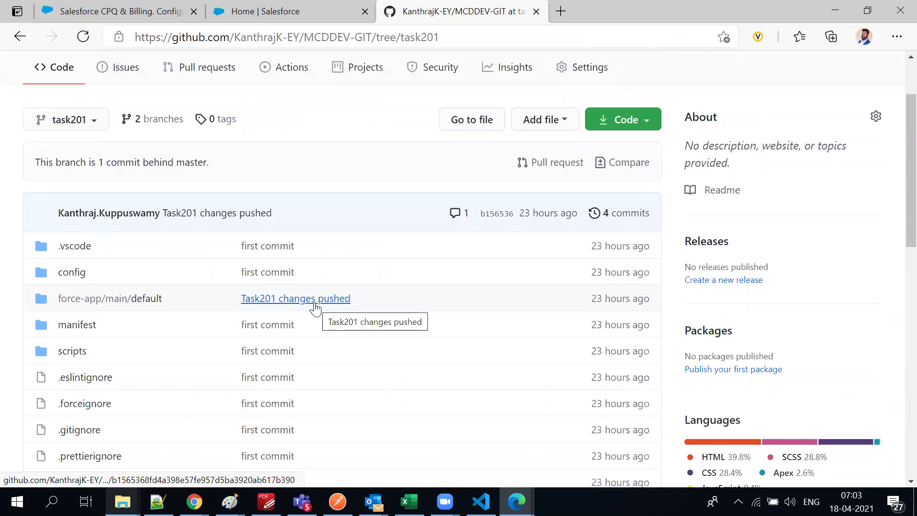
{"action": "scroll", "coordinate": [316, 309], "scroll_direction": "down", "scroll_amount": 10}
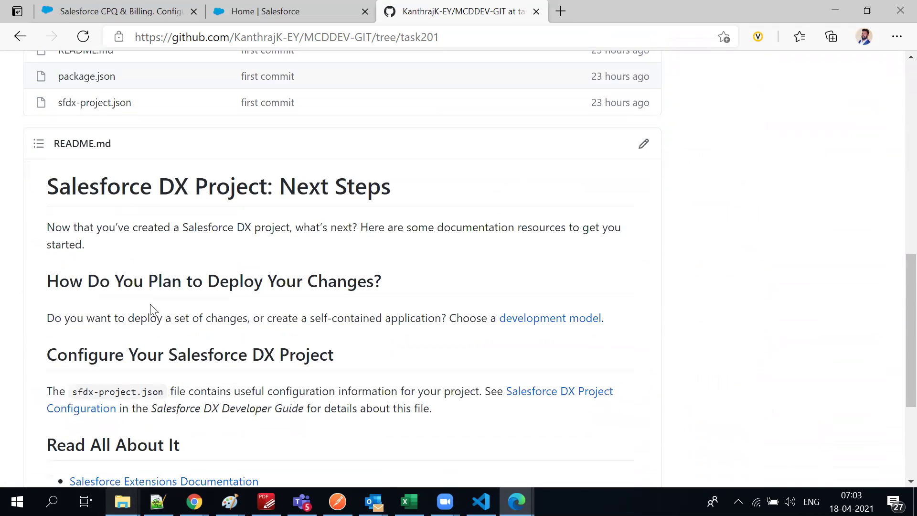
{"action": "scroll", "coordinate": [147, 309], "scroll_direction": "up", "scroll_amount": 12}
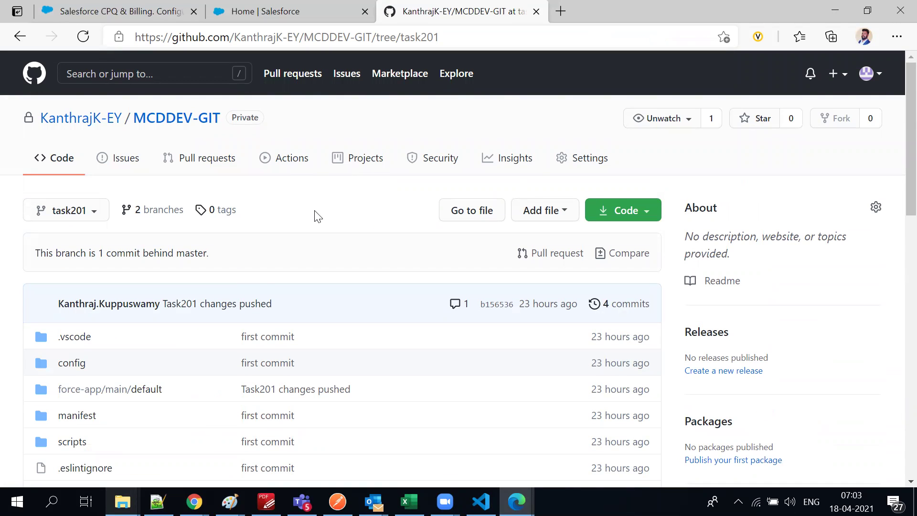
{"action": "left_click", "coordinate": [481, 502]}
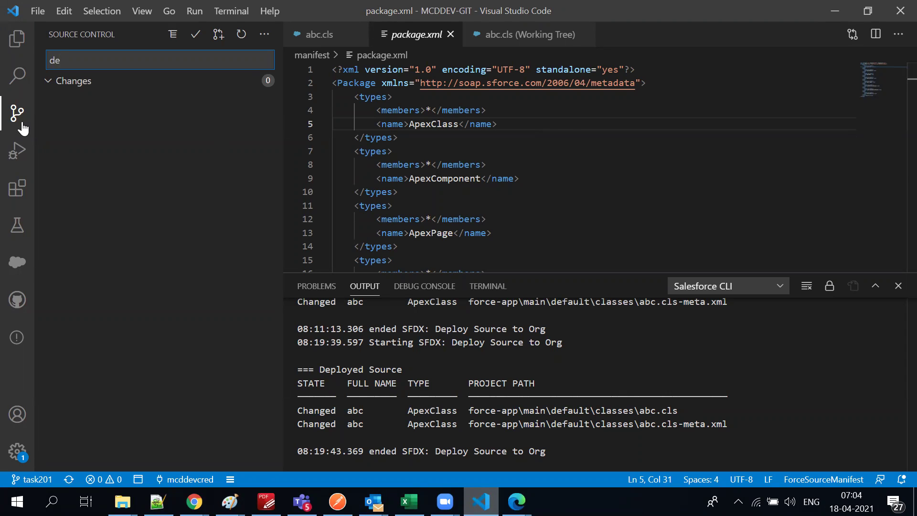
Check out origin/master from VS Code's status-bar branch picker for MCDDEV-GIT
{"action": "left_click", "coordinate": [22, 123]}
{"action": "left_click", "coordinate": [22, 126]}
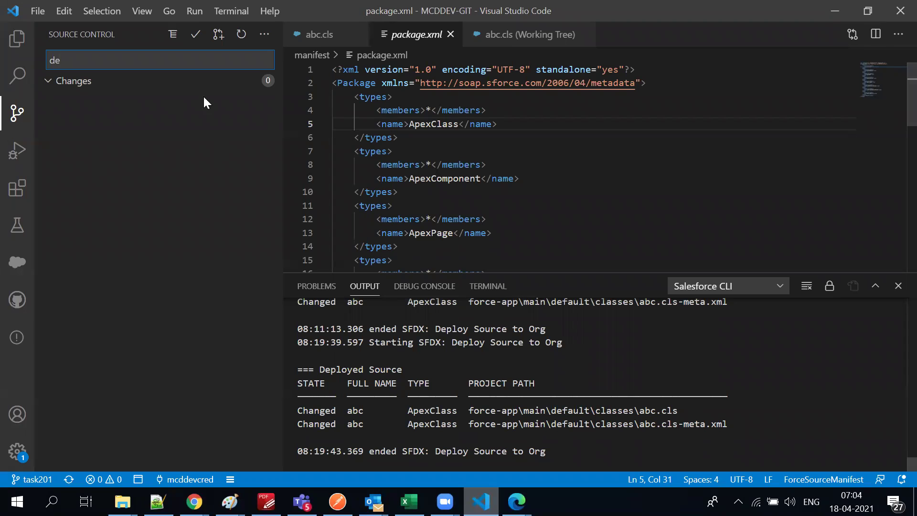
{"action": "left_click", "coordinate": [32, 479]}
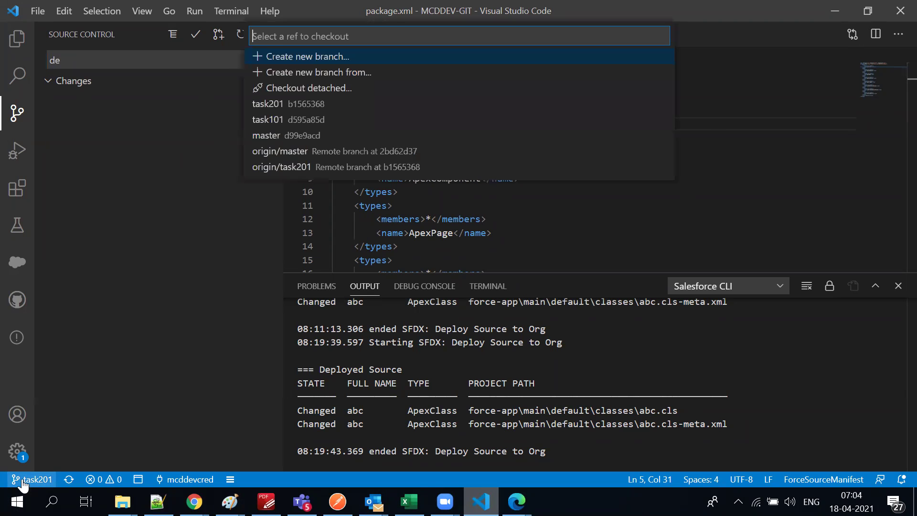
{"action": "left_click", "coordinate": [280, 152]}
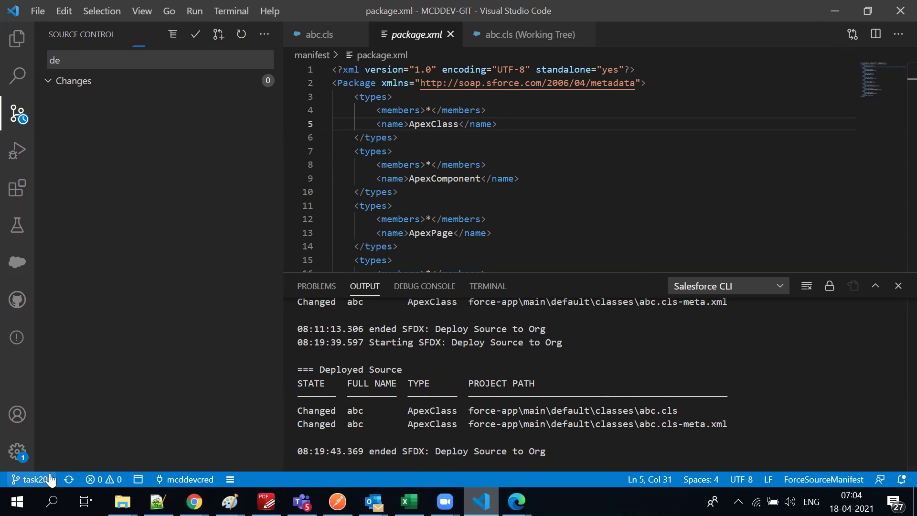
Let the master checkout finish with 2 incoming commits, then switch to GitHub in Edge
{"action": "left_click", "coordinate": [557, 322]}
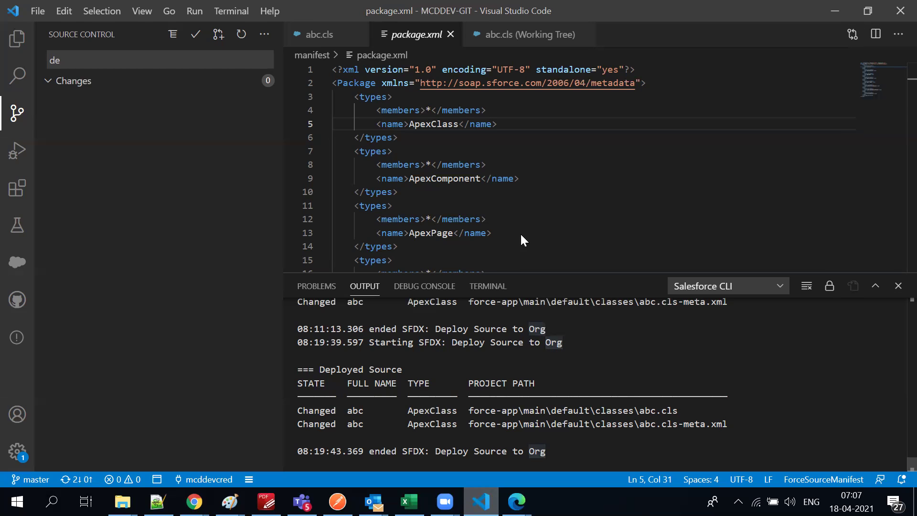
{"action": "key", "text": "alt+Tab"}
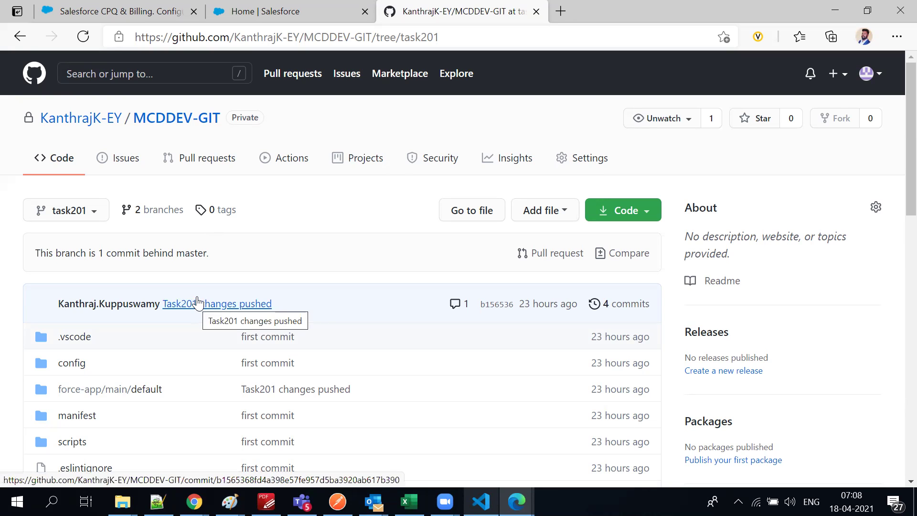
Search Bing in a new Edge tab for 'demo org changeset salesforce', then return to VS Code
{"action": "left_click", "coordinate": [563, 10]}
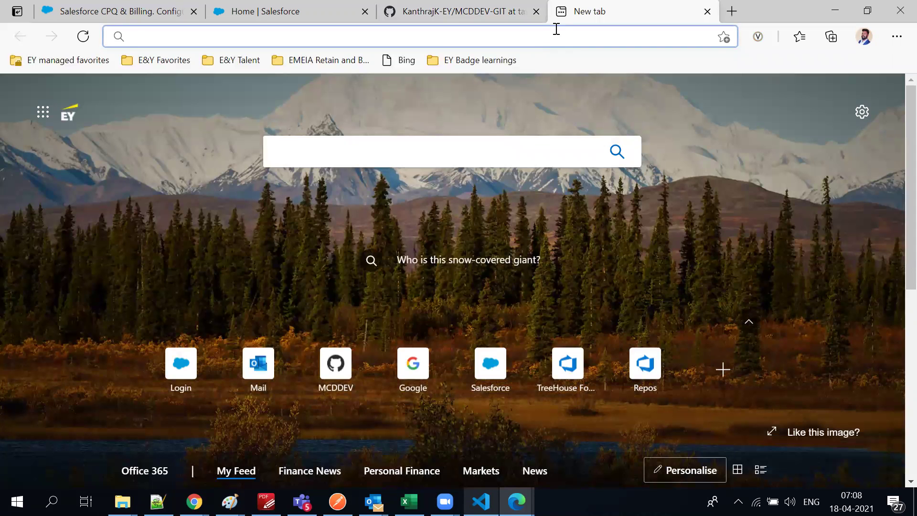
{"action": "type", "text": "demo or"}
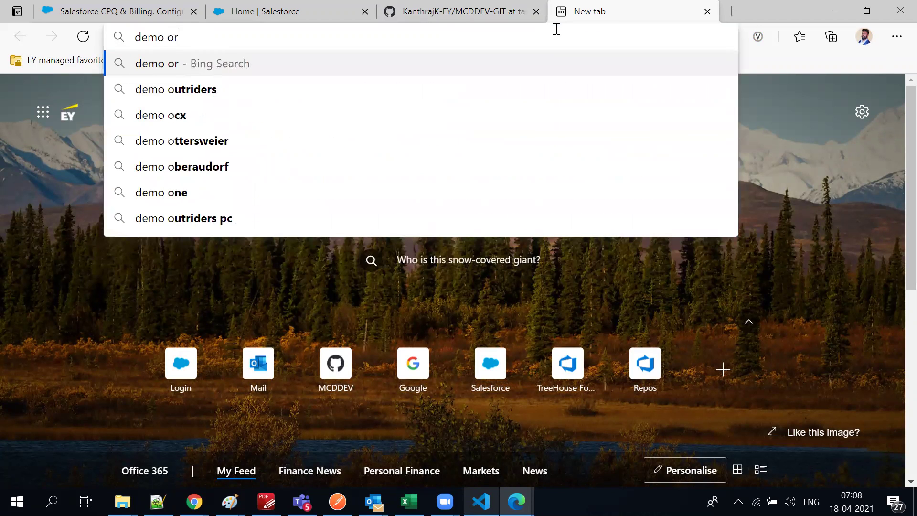
{"action": "type", "text": "g cha"}
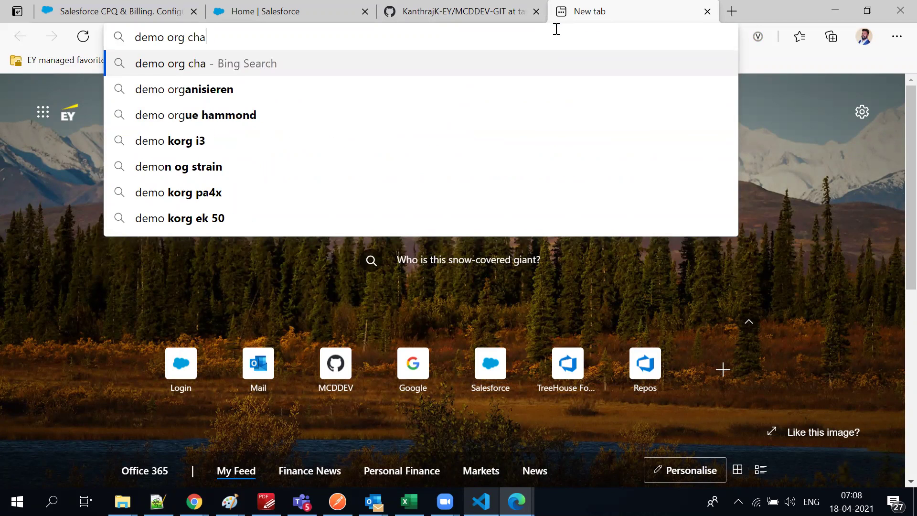
{"action": "type", "text": "ngeset salesforce"}
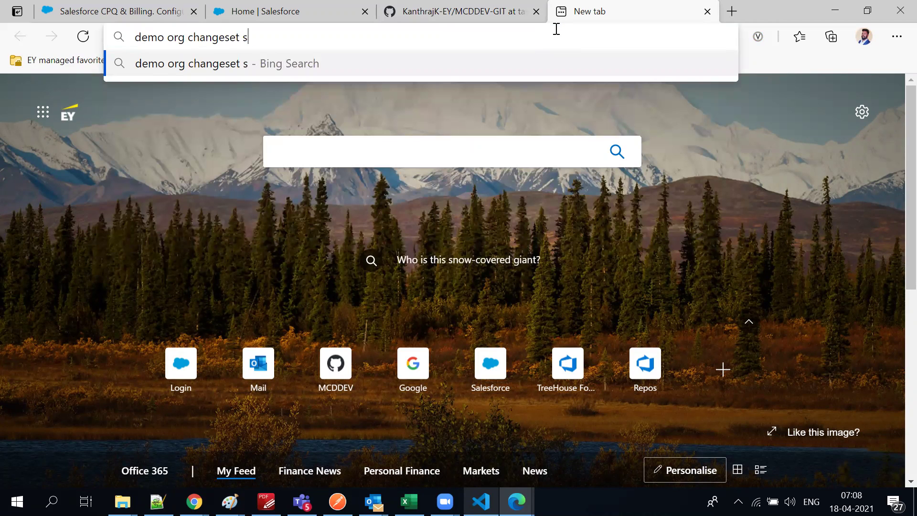
{"action": "key", "text": "Return"}
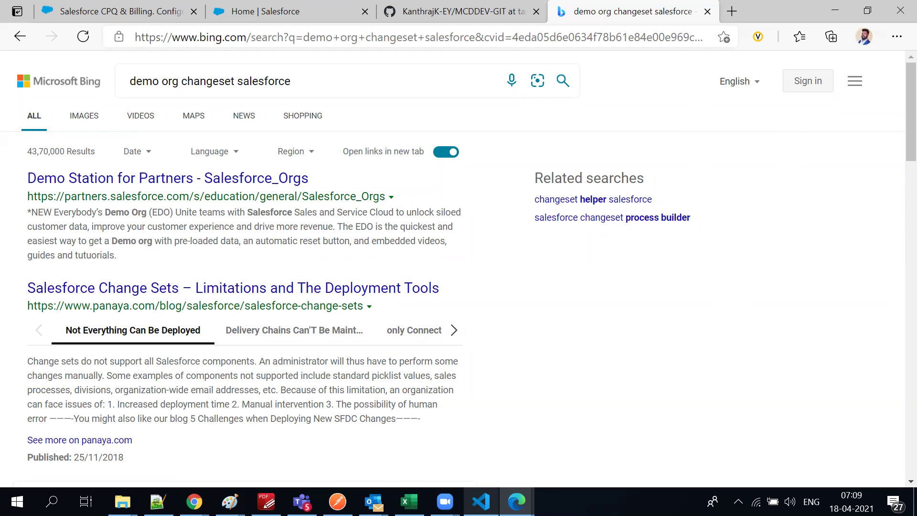
{"action": "left_click", "coordinate": [481, 500]}
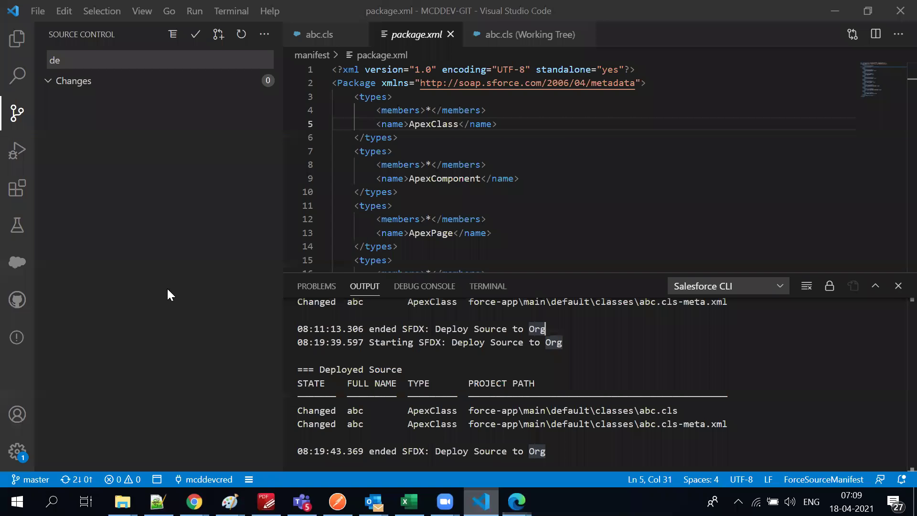
Show the file tree and open lwc/ldsCreateRecord/ldsCreateRecord.js-meta.xml
{"action": "left_click", "coordinate": [17, 44]}
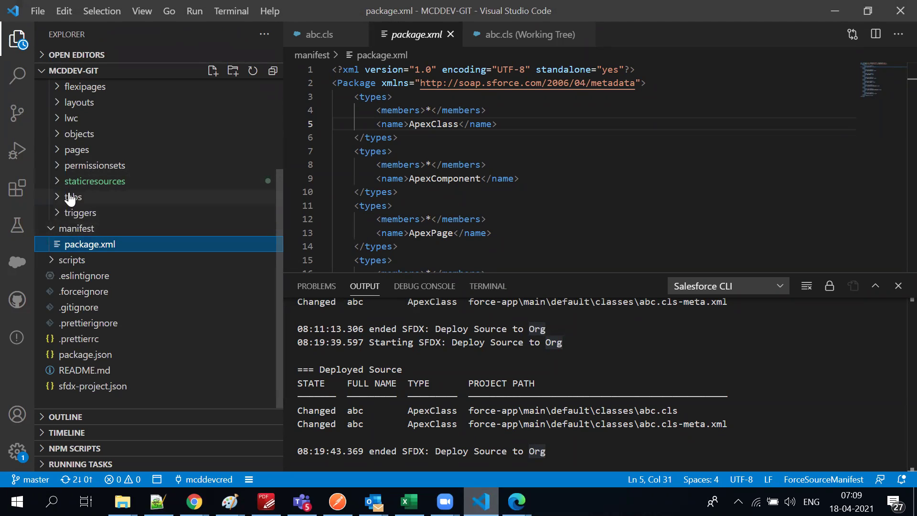
{"action": "left_click", "coordinate": [62, 125]}
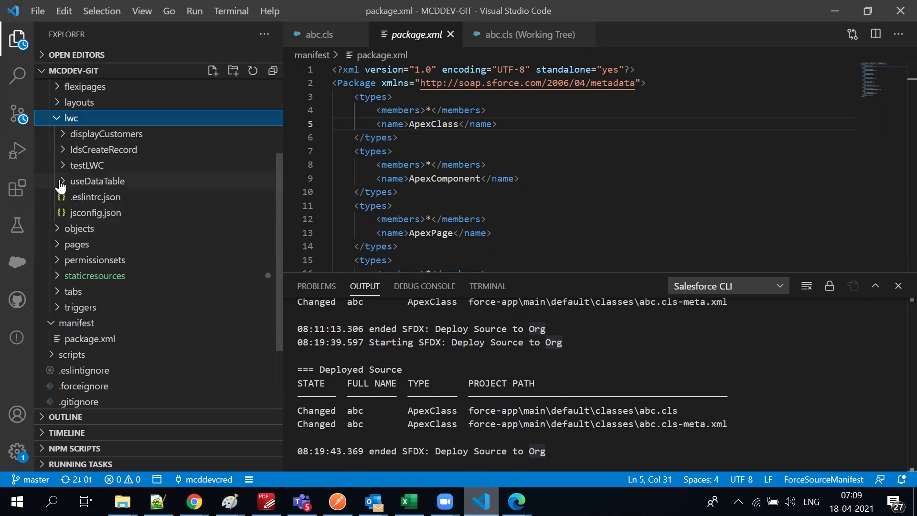
{"action": "left_click", "coordinate": [62, 151]}
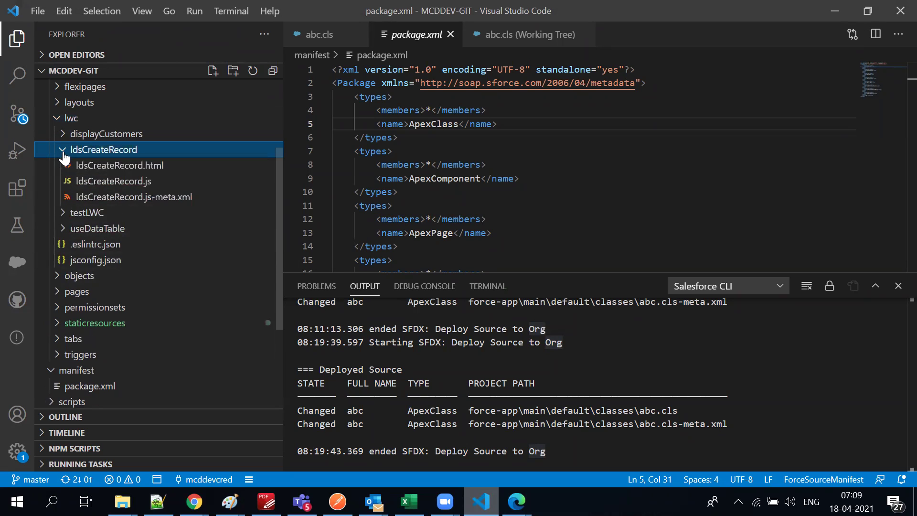
{"action": "left_click", "coordinate": [125, 197]}
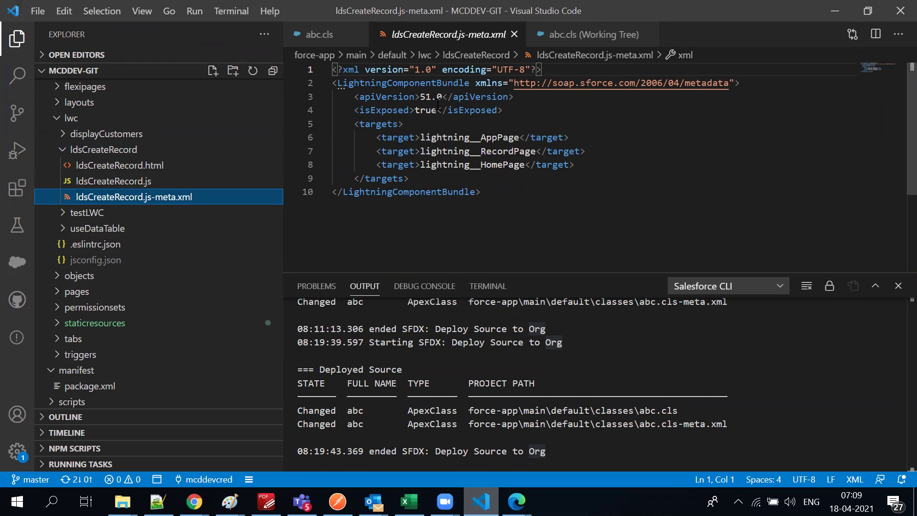
Highlight the targets block and then the whole meta file, then collapse the ldsCreateRecord folder
{"action": "left_click_drag", "start_coordinate": [352, 129], "coordinate": [499, 175]}
{"action": "left_click", "coordinate": [507, 193]}
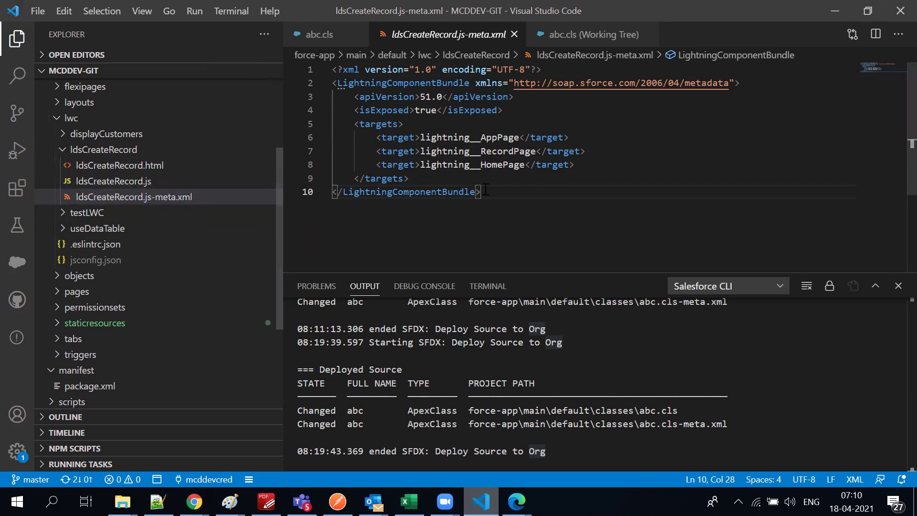
{"action": "key", "text": "ctrl+a"}
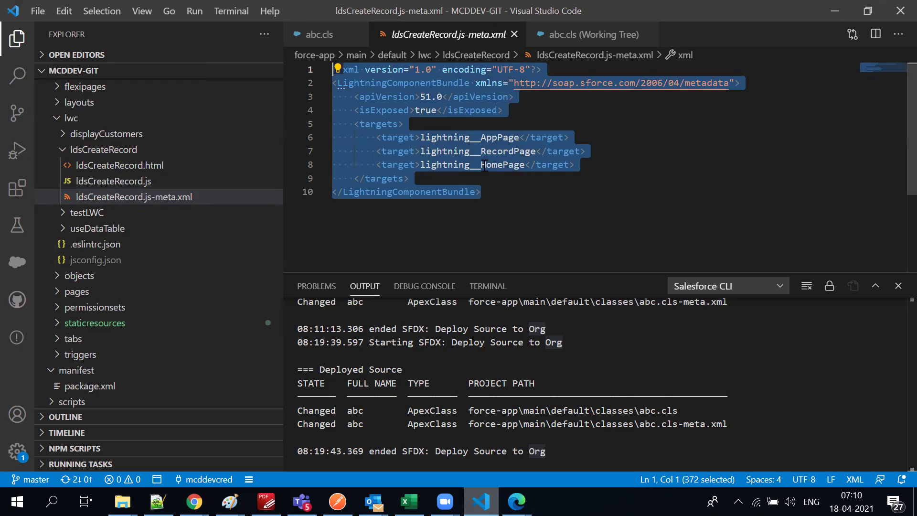
{"action": "left_click", "coordinate": [474, 175]}
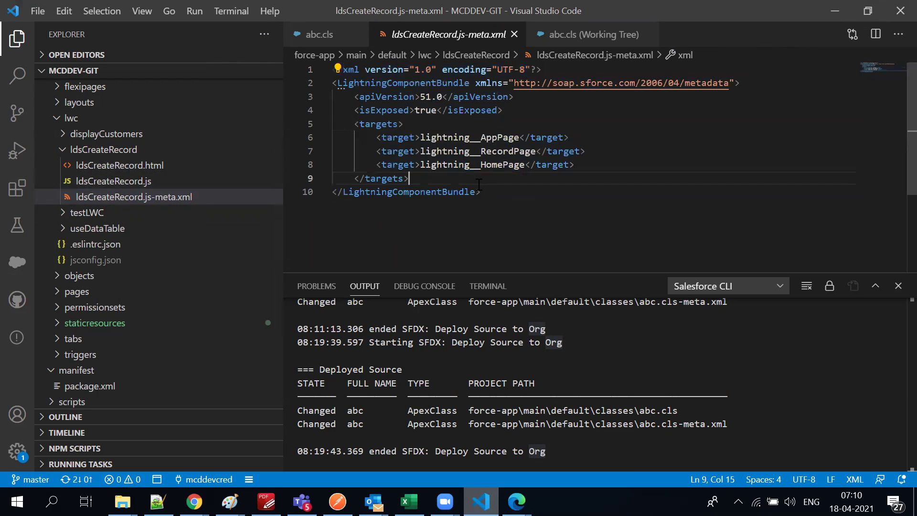
{"action": "left_click", "coordinate": [66, 150]}
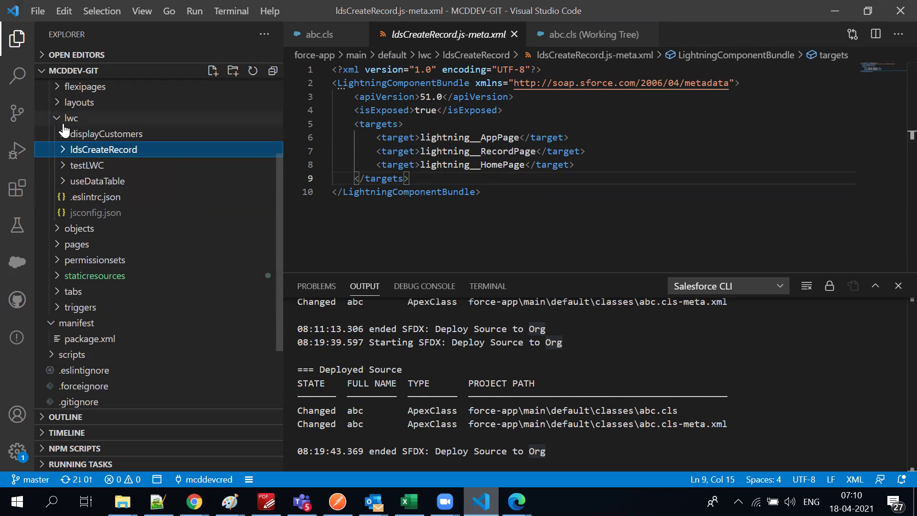
Open staticresources/SLDS212/scss/components/activity-timeline/_index.scss
{"action": "left_click", "coordinate": [57, 230]}
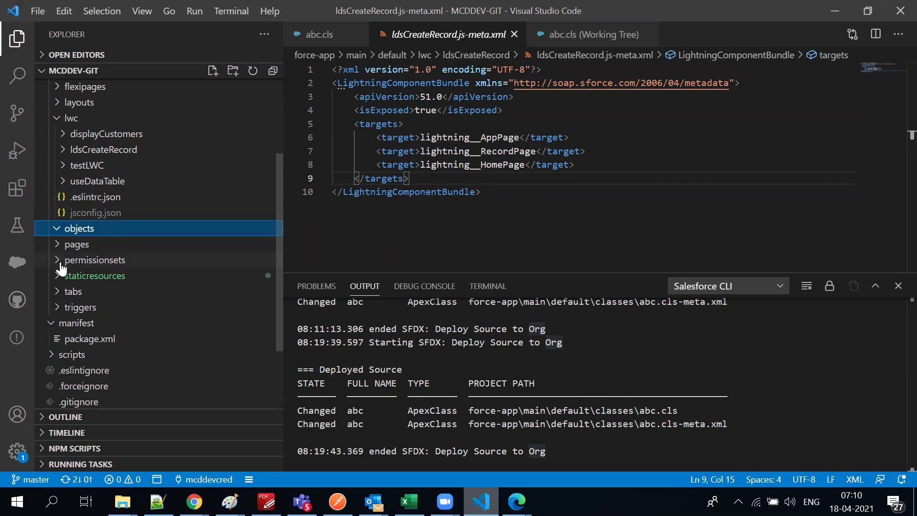
{"action": "left_click", "coordinate": [60, 282]}
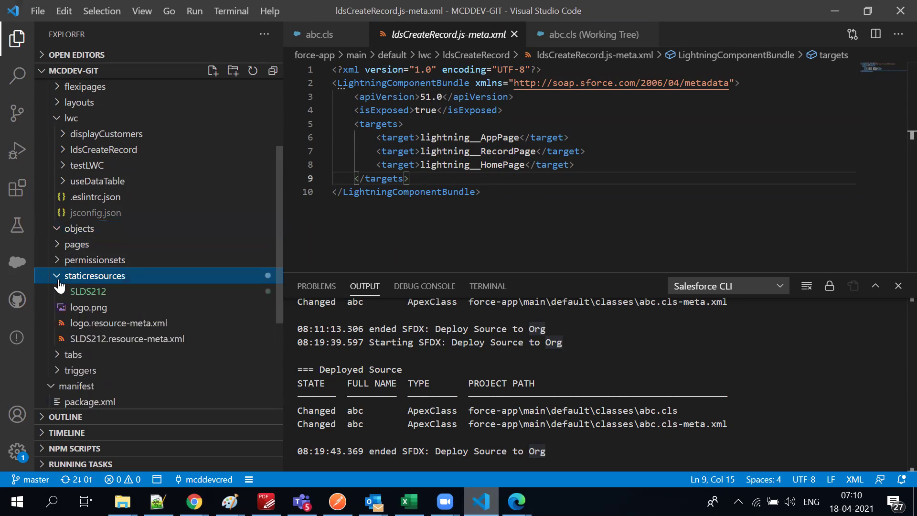
{"action": "left_click", "coordinate": [128, 295]}
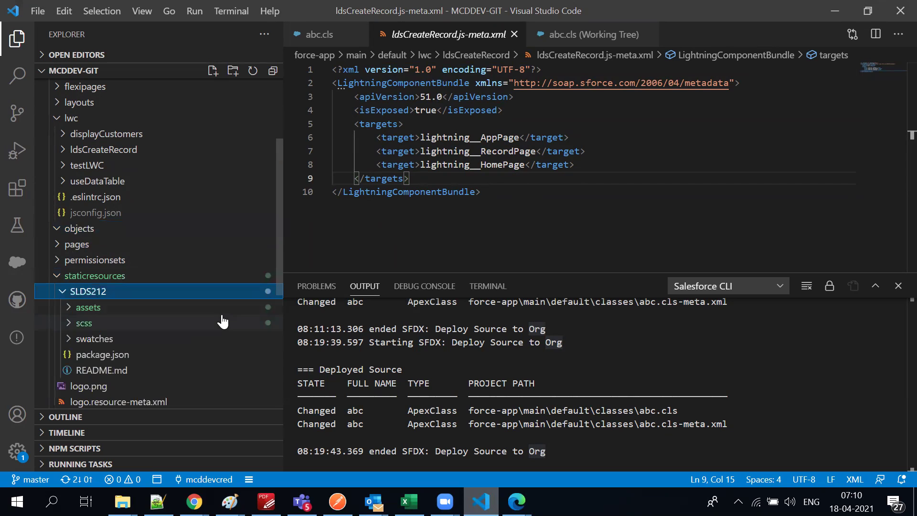
{"action": "left_click", "coordinate": [83, 325]}
{"action": "left_click", "coordinate": [139, 340]}
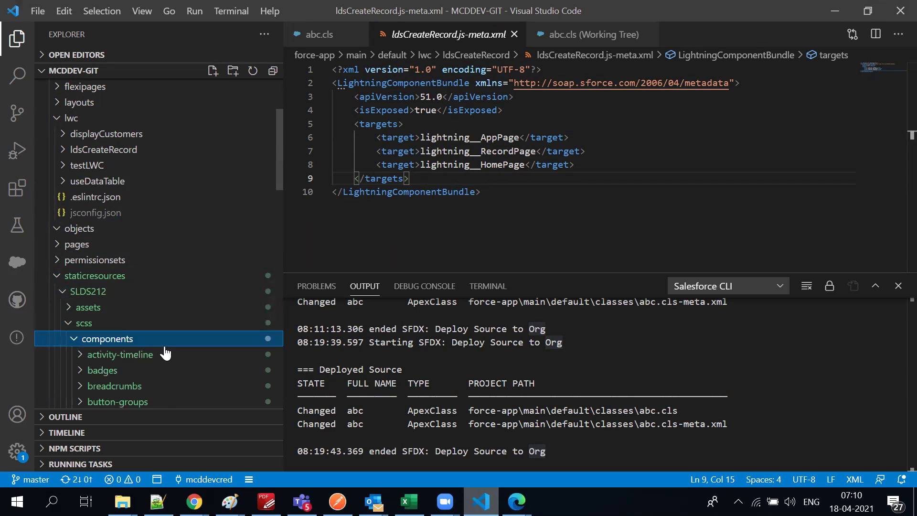
{"action": "left_click", "coordinate": [153, 356]}
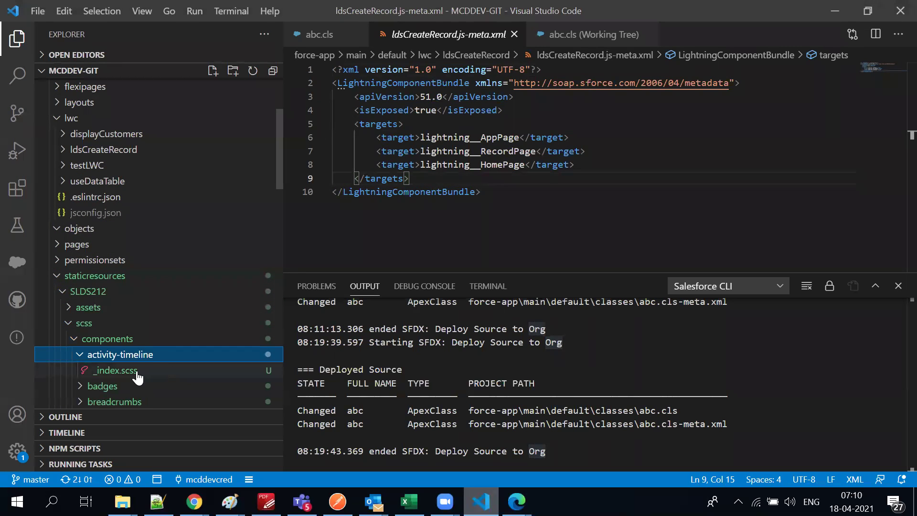
{"action": "left_click", "coordinate": [149, 378]}
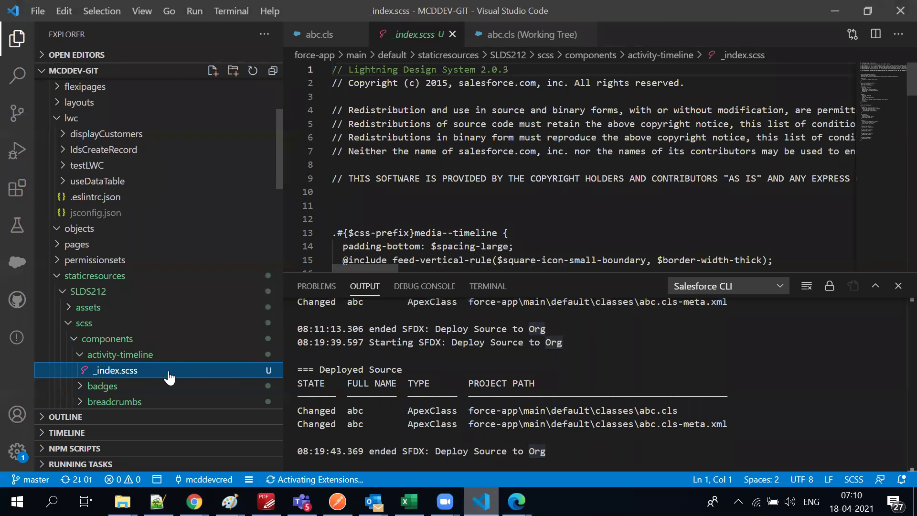
{"action": "scroll", "coordinate": [143, 340], "scroll_direction": "down", "scroll_amount": 3}
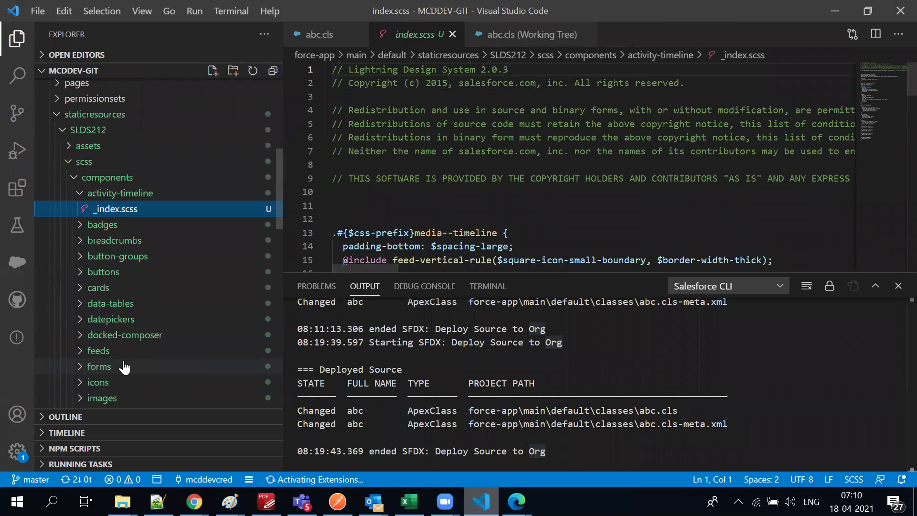
Collapse the scss, SLDS212 and staticresources folders in the Explorer
{"action": "left_click", "coordinate": [69, 164]}
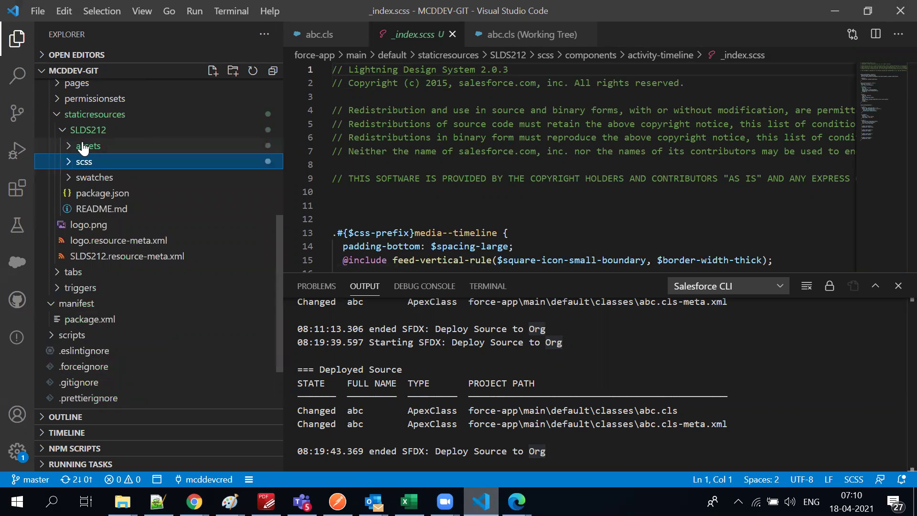
{"action": "left_click", "coordinate": [67, 134]}
{"action": "left_click", "coordinate": [57, 120]}
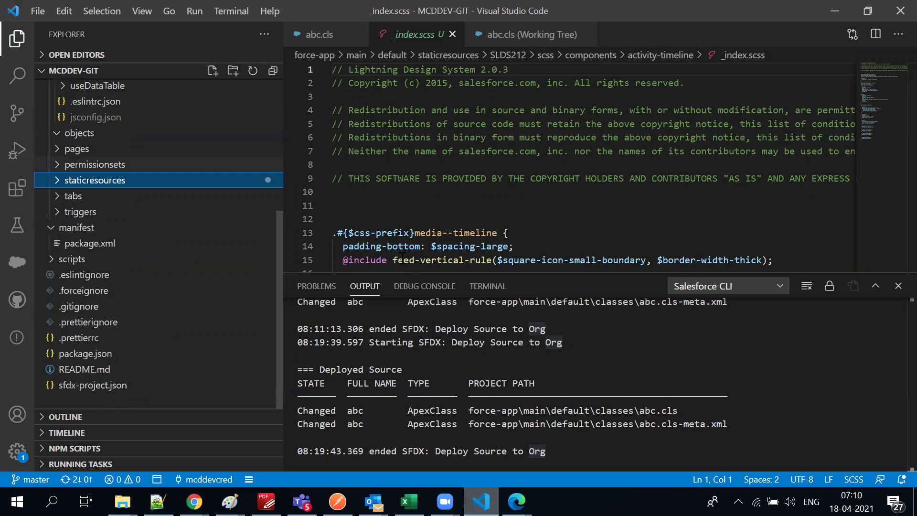
{"action": "scroll", "coordinate": [211, 287], "scroll_direction": "up", "scroll_amount": 5}
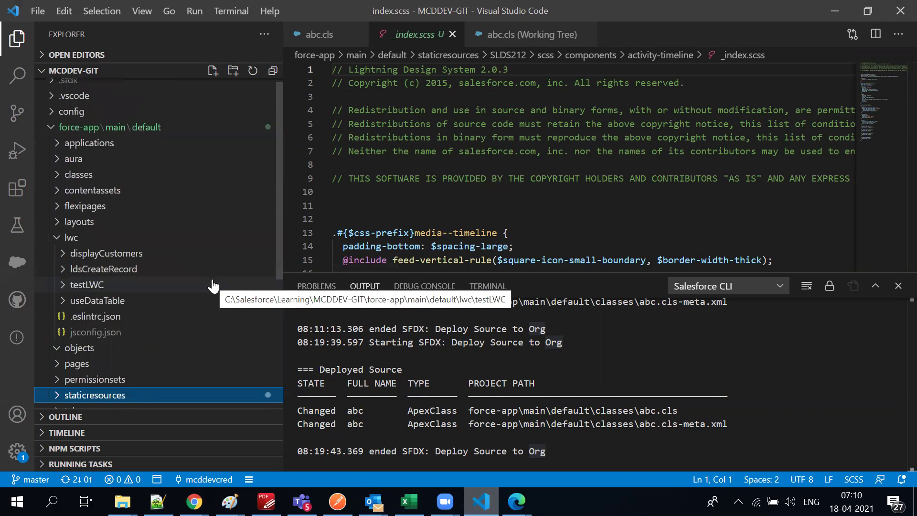
Open ContactListAura.cmp and ContactListAura.cmp-meta.xml from the aura folder
{"action": "left_click", "coordinate": [62, 145]}
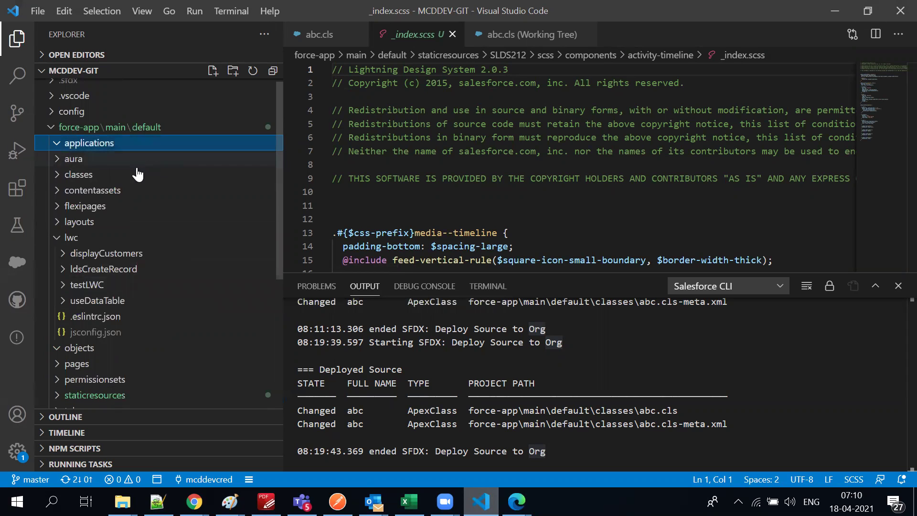
{"action": "left_click", "coordinate": [59, 164]}
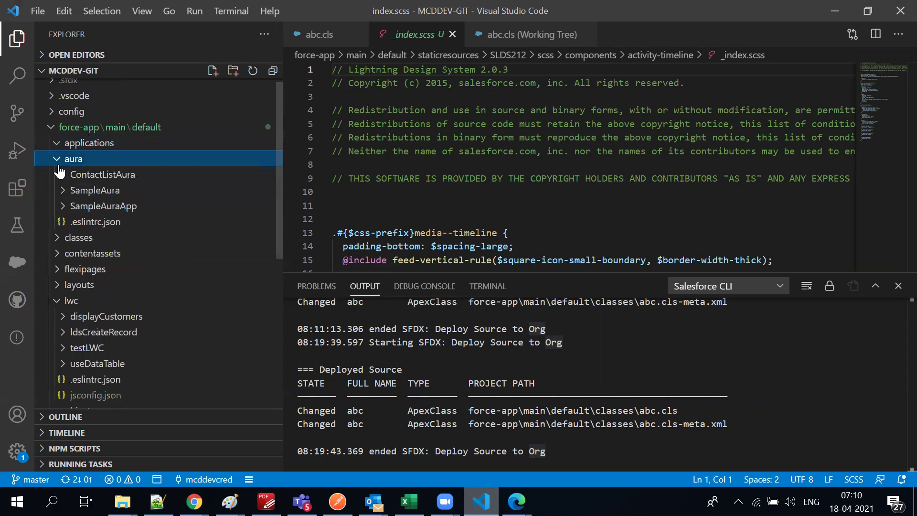
{"action": "left_click", "coordinate": [62, 176]}
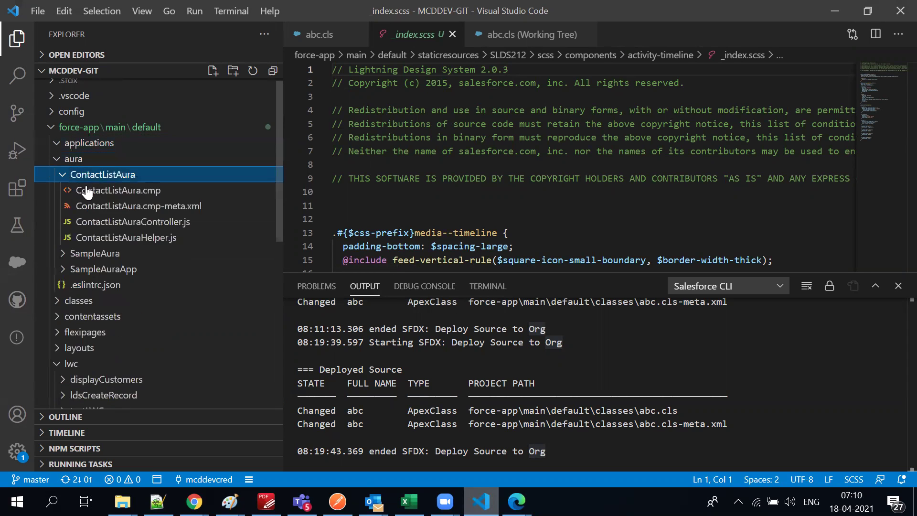
{"action": "left_click", "coordinate": [119, 191]}
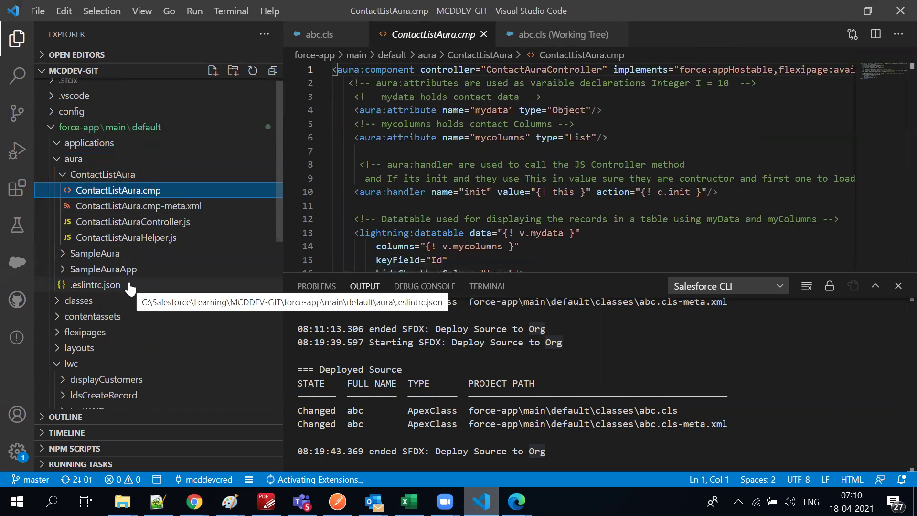
{"action": "left_click", "coordinate": [162, 207]}
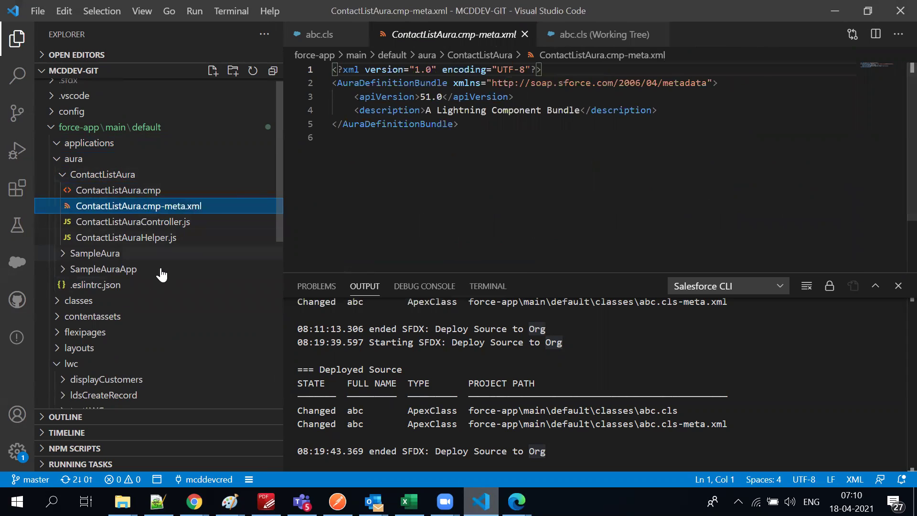
Collapse aura and open abc.cls-meta.xml and AccountBatchApex.cls-meta.xml from classes
{"action": "left_click", "coordinate": [54, 159]}
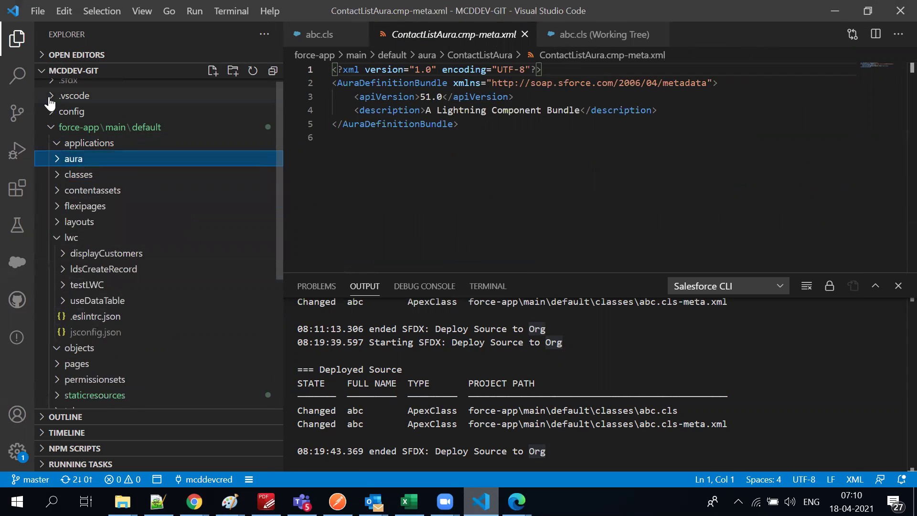
{"action": "left_click", "coordinate": [59, 175]}
{"action": "left_click", "coordinate": [111, 206]}
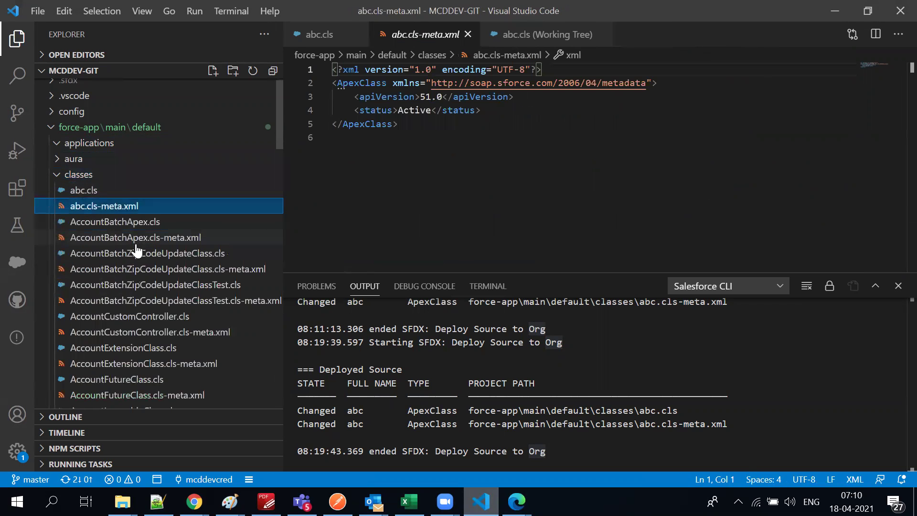
{"action": "left_click", "coordinate": [141, 239]}
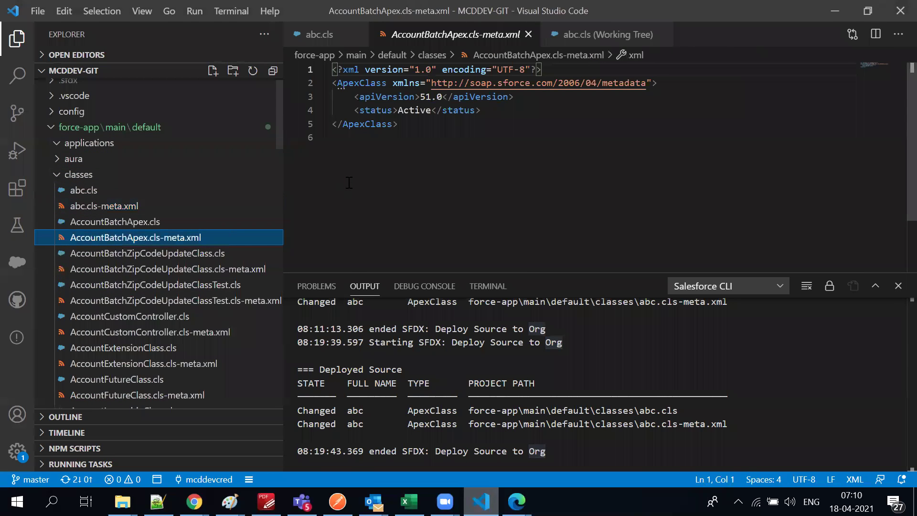
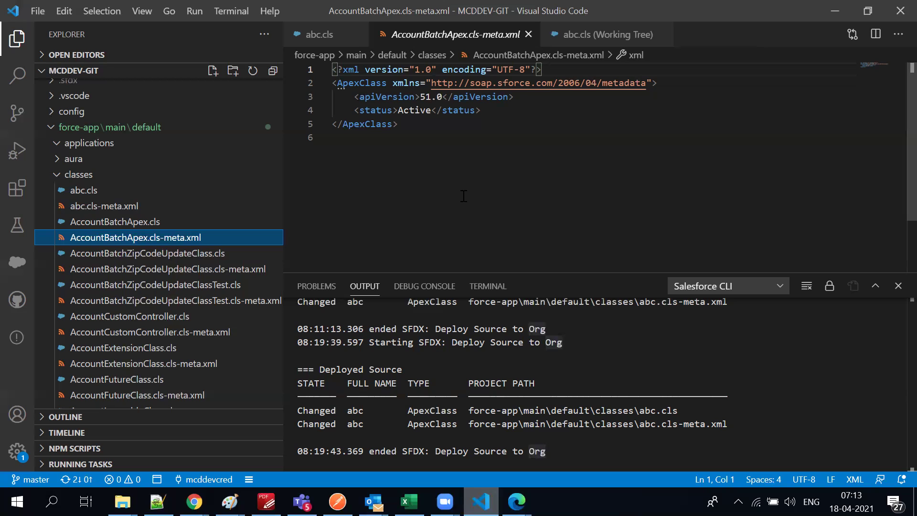
Collapse the classes folder in VS Code's Explorer and switch to the Edge browser
{"action": "left_click", "coordinate": [58, 176]}
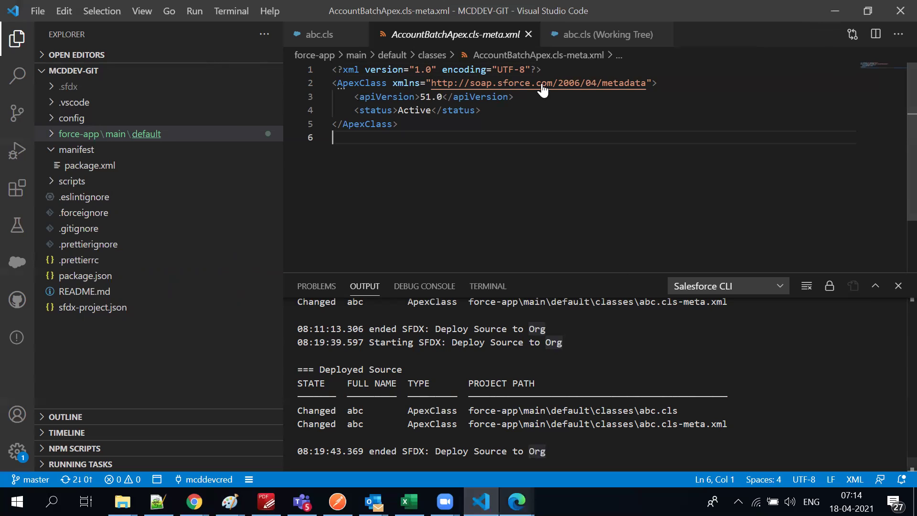
{"action": "key", "text": "alt+Tab"}
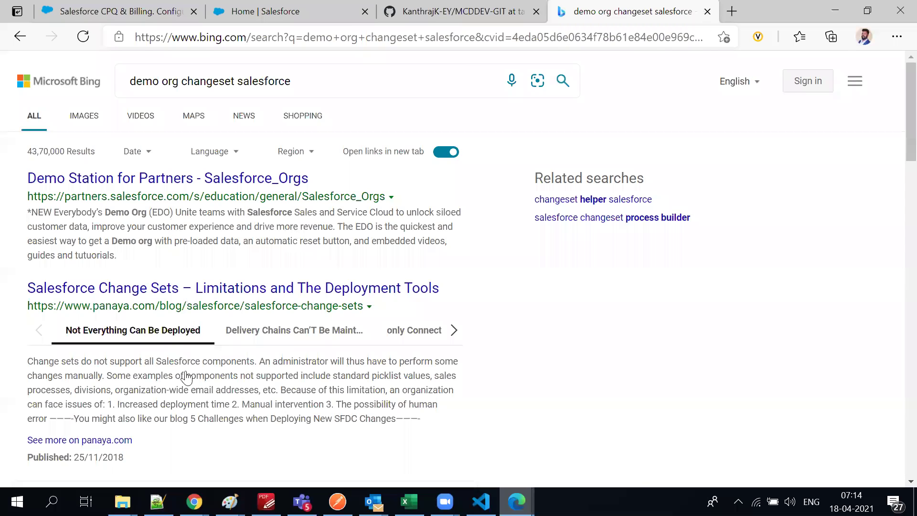
Close the Bing results tab to reveal the MCDDEV-GIT task201 branch page
{"action": "key", "text": "ctrl+w"}
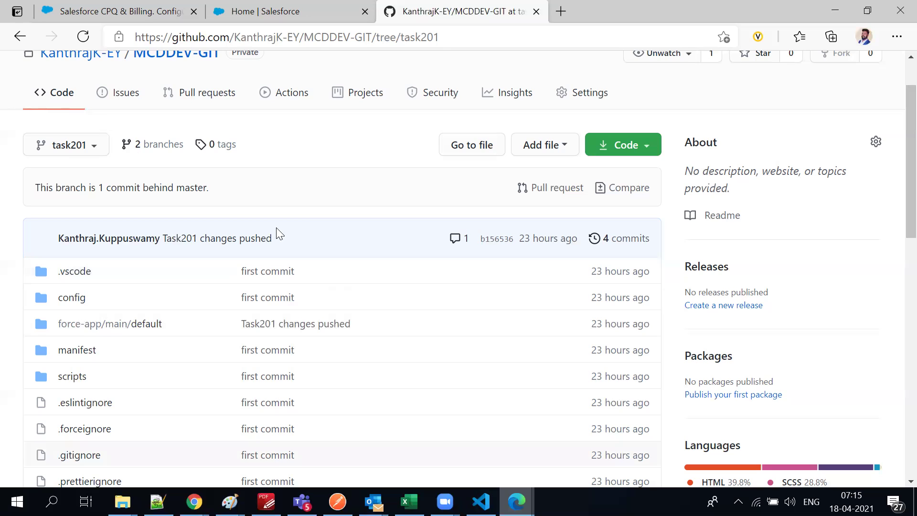
Switch from GitHub to the Salesforce CPQ & Billing AppExchange listing tab
{"action": "scroll", "coordinate": [276, 227], "scroll_direction": "up", "scroll_amount": 2}
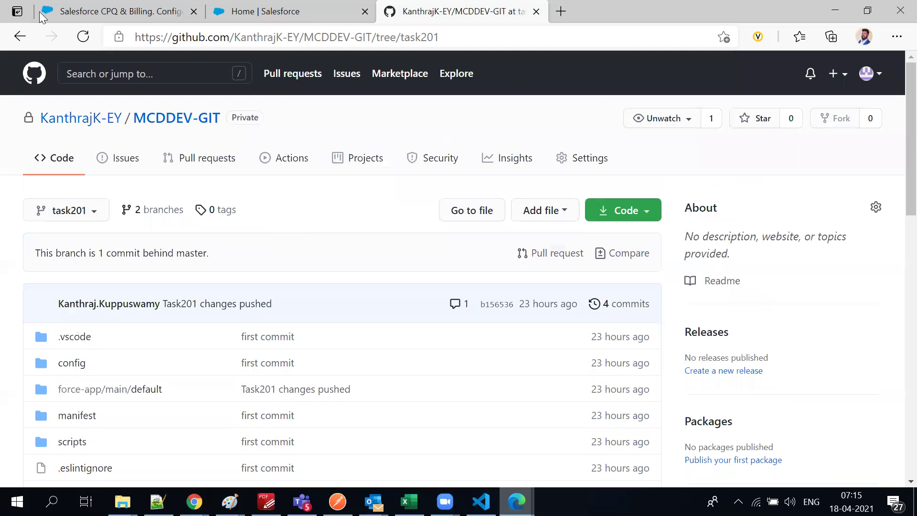
{"action": "left_click", "coordinate": [98, 11]}
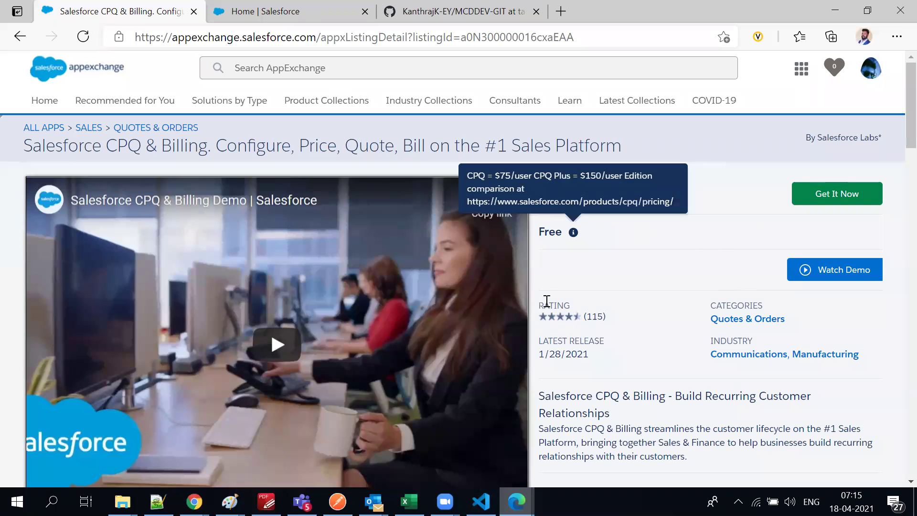
{"action": "double_click", "coordinate": [554, 233]}
{"action": "left_click", "coordinate": [617, 245]}
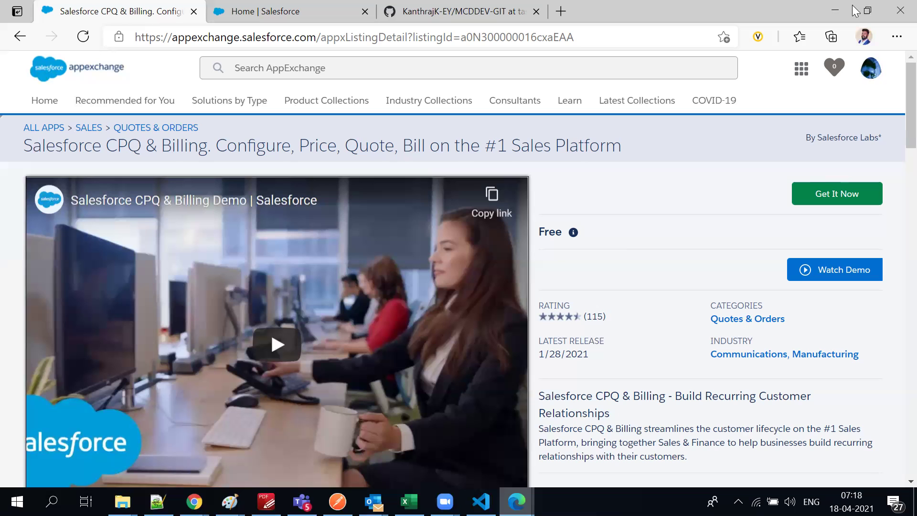
Open Amazon.in in a new tab and browse window AC results filtered by Window type
{"action": "left_click", "coordinate": [565, 14]}
{"action": "type", "text": "amazon"}
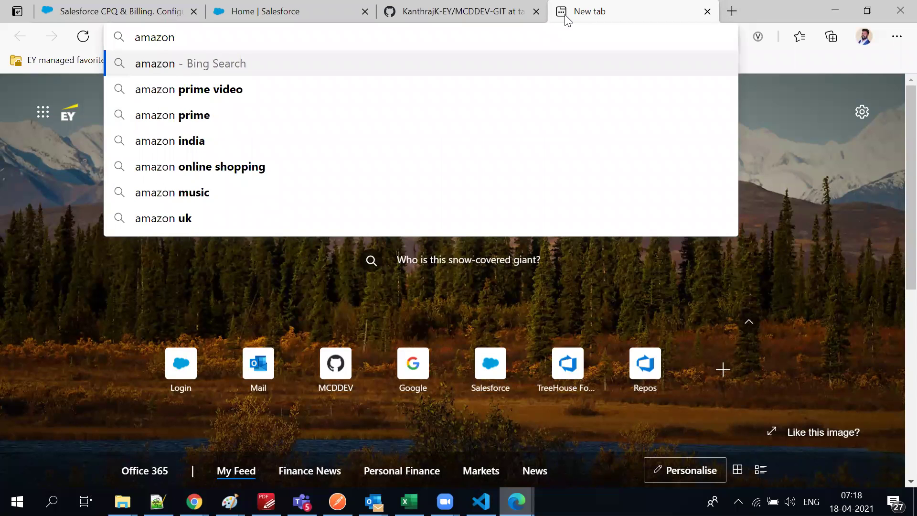
{"action": "key", "text": "Return"}
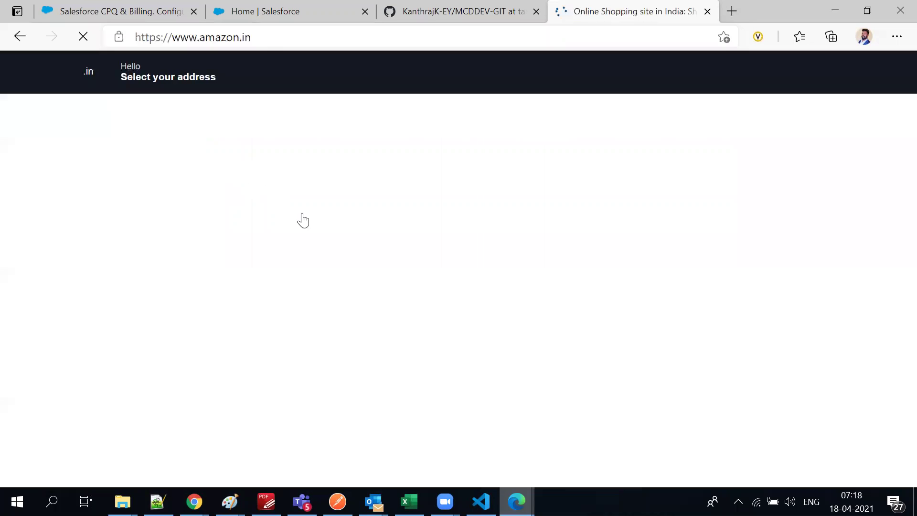
{"action": "scroll", "coordinate": [309, 239], "scroll_direction": "down", "scroll_amount": 12}
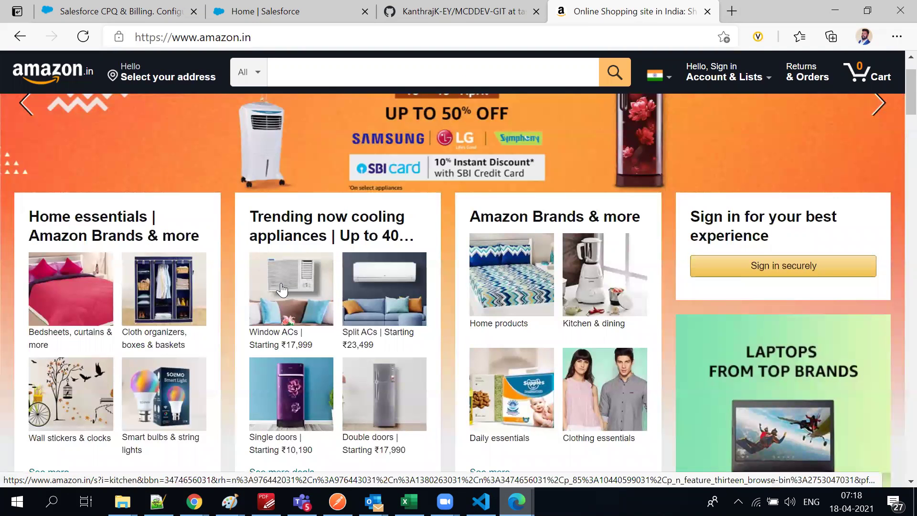
{"action": "left_click", "coordinate": [281, 289]}
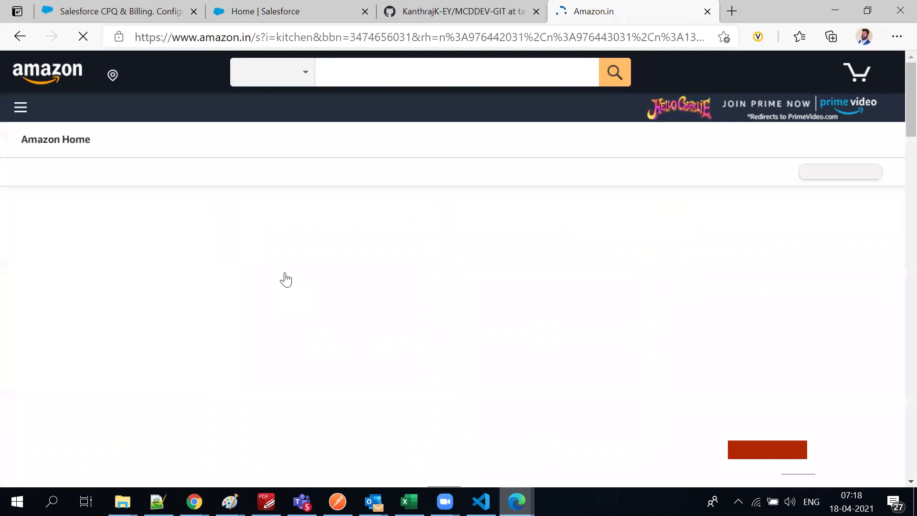
{"action": "scroll", "coordinate": [19, 237], "scroll_direction": "down", "scroll_amount": 1}
{"action": "scroll", "coordinate": [286, 315], "scroll_direction": "down", "scroll_amount": 8}
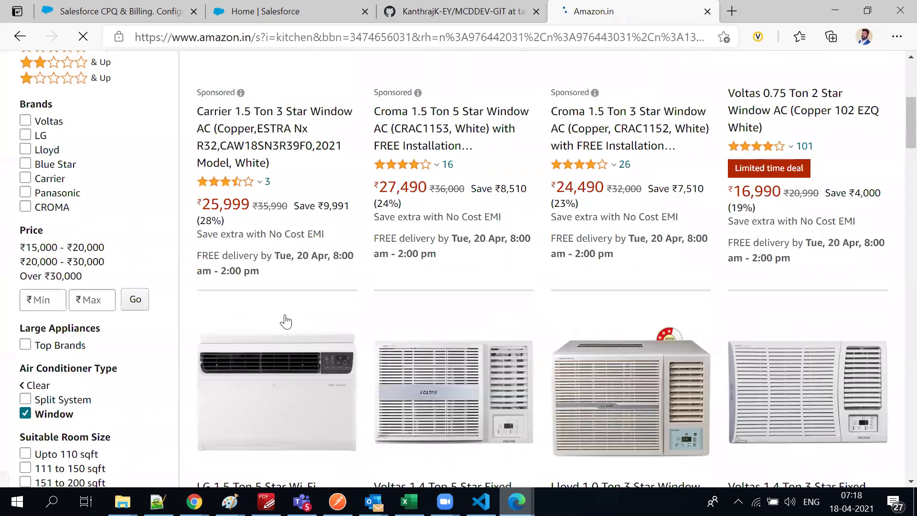
{"action": "left_click", "coordinate": [259, 141]}
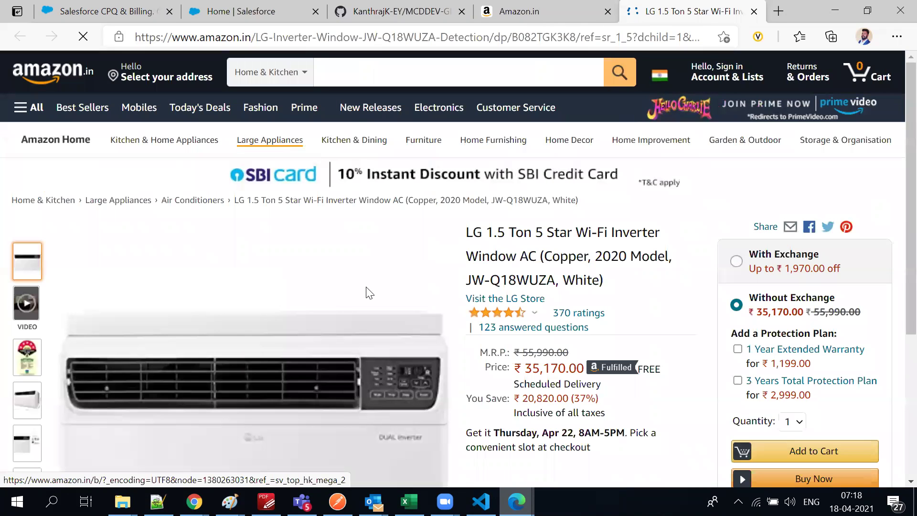
{"action": "scroll", "coordinate": [372, 287], "scroll_direction": "down", "scroll_amount": 10}
{"action": "scroll", "coordinate": [605, 323], "scroll_direction": "down", "scroll_amount": 10}
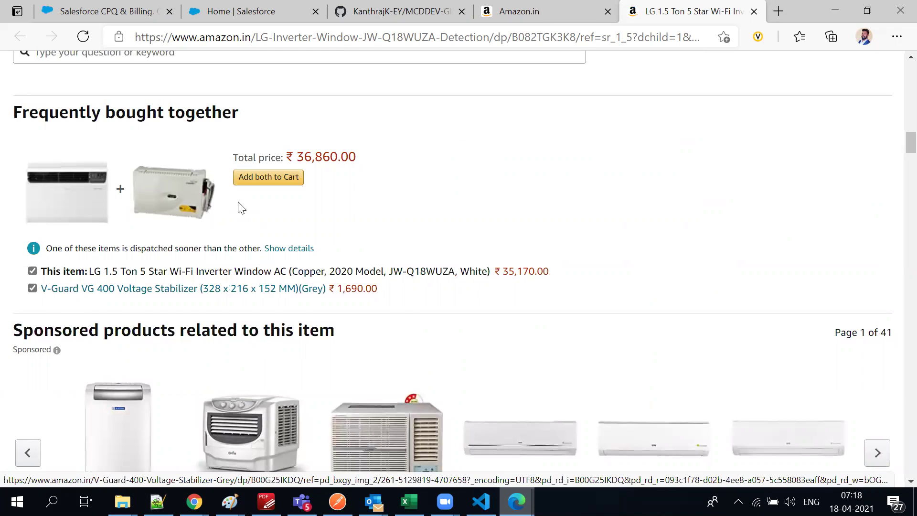
{"action": "scroll", "coordinate": [253, 296], "scroll_direction": "up", "scroll_amount": 1}
{"action": "left_click_drag", "start_coordinate": [137, 284], "coordinate": [10, 268]}
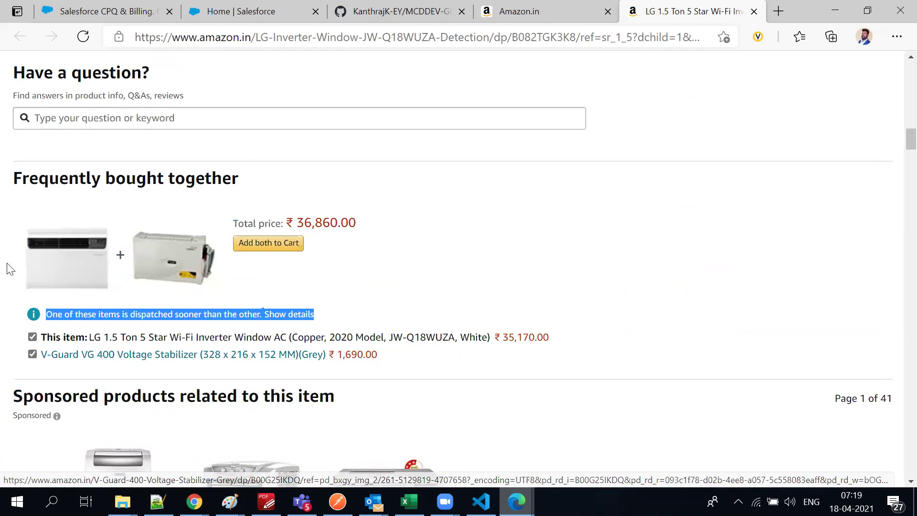
{"action": "left_click", "coordinate": [436, 277]}
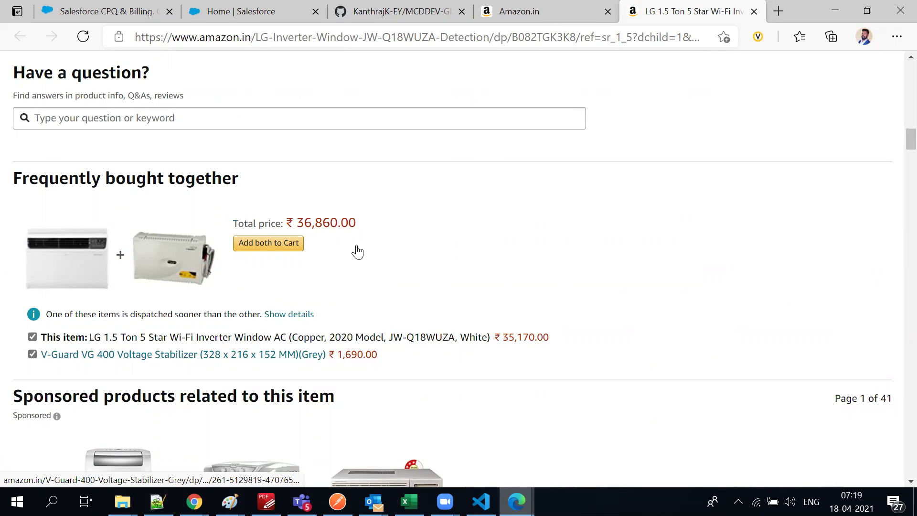
{"action": "scroll", "coordinate": [239, 219], "scroll_direction": "up", "scroll_amount": 10}
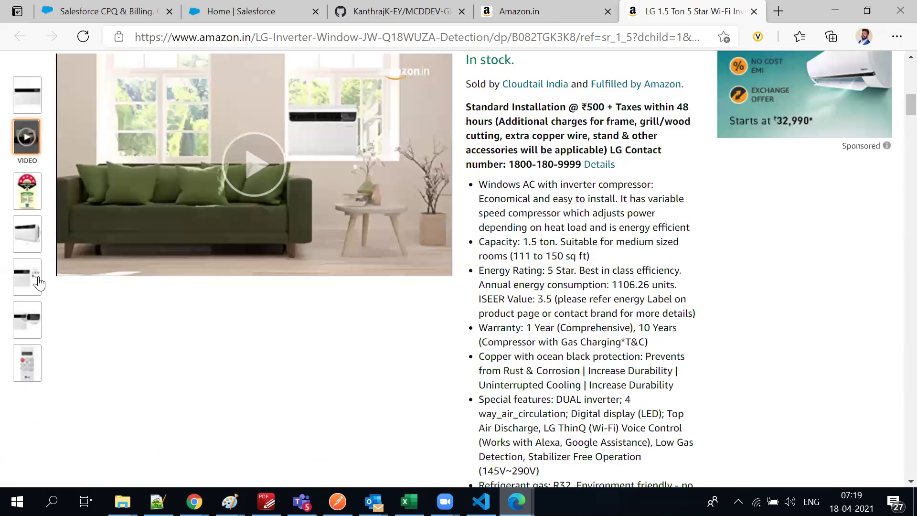
{"action": "scroll", "coordinate": [390, 411], "scroll_direction": "down", "scroll_amount": 2}
{"action": "scroll", "coordinate": [545, 445], "scroll_direction": "down", "scroll_amount": 15}
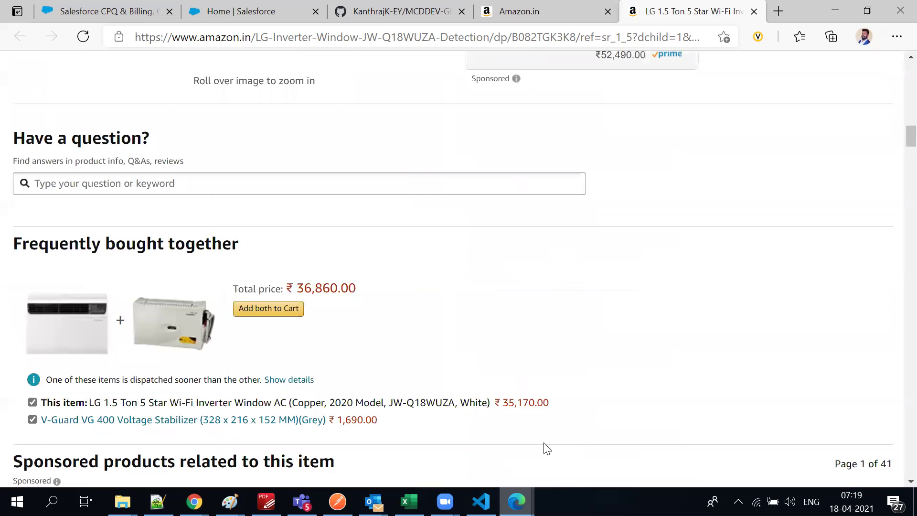
{"action": "scroll", "coordinate": [547, 444], "scroll_direction": "up", "scroll_amount": 5}
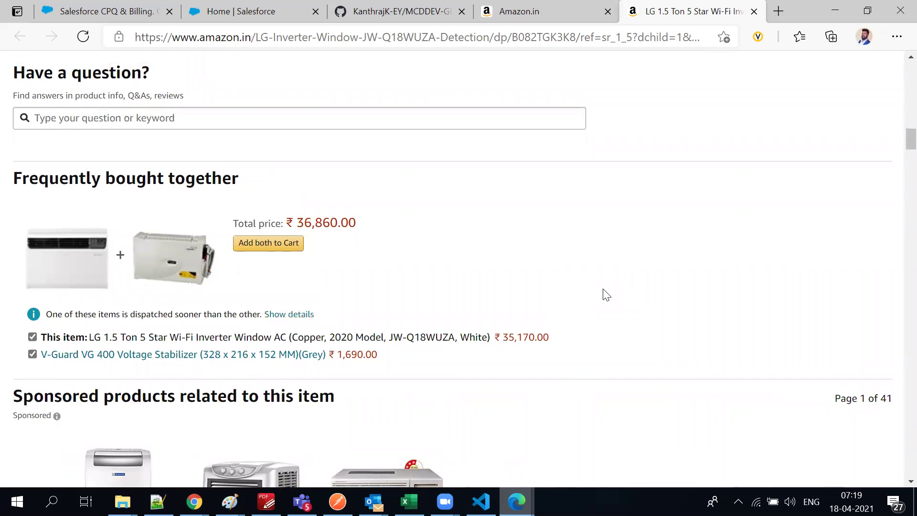
{"action": "left_click_drag", "start_coordinate": [440, 286], "coordinate": [553, 286]}
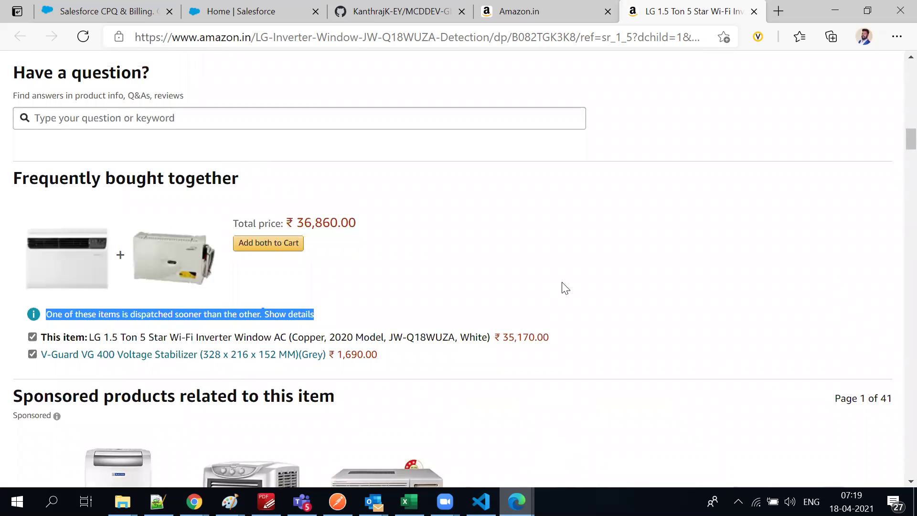
{"action": "scroll", "coordinate": [563, 287], "scroll_direction": "up", "scroll_amount": 10}
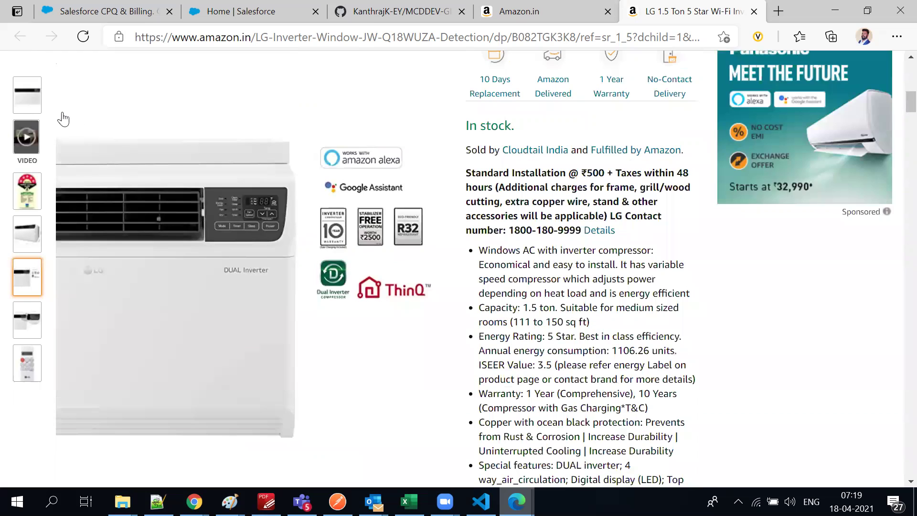
{"action": "mouse_move", "coordinate": [39, 102]}
{"action": "mouse_move", "coordinate": [442, 301]}
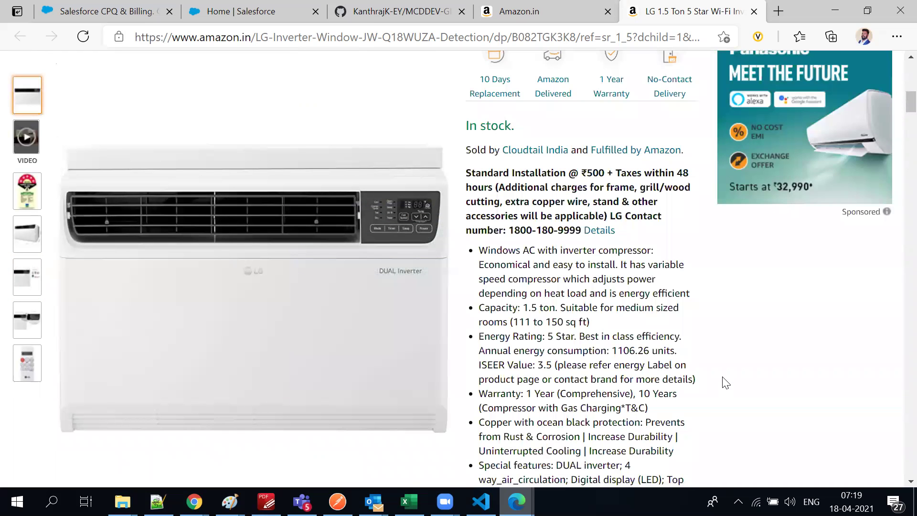
{"action": "scroll", "coordinate": [788, 361], "scroll_direction": "down", "scroll_amount": 4}
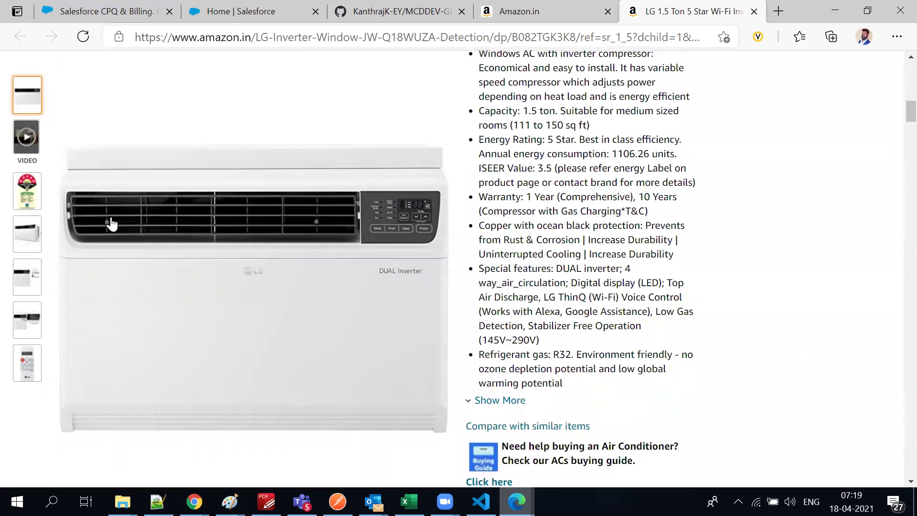
{"action": "mouse_move", "coordinate": [243, 170]}
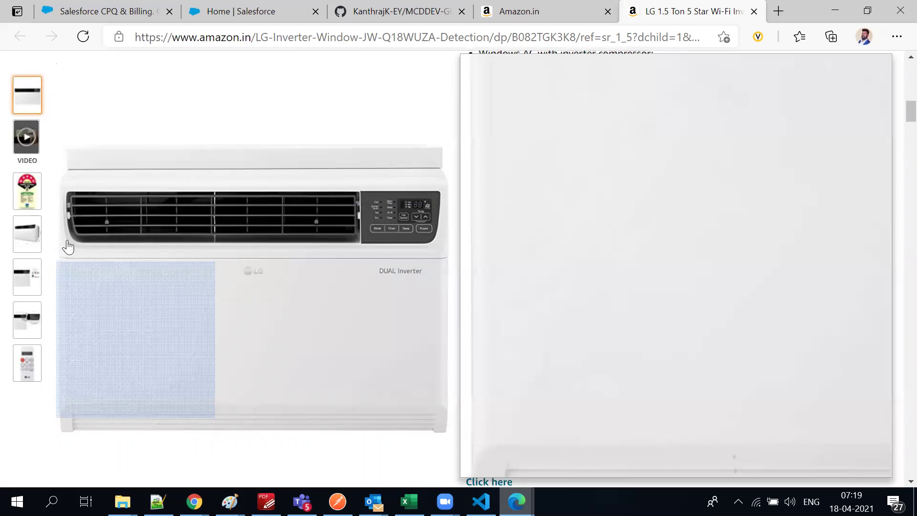
{"action": "scroll", "coordinate": [491, 188], "scroll_direction": "up", "scroll_amount": 6}
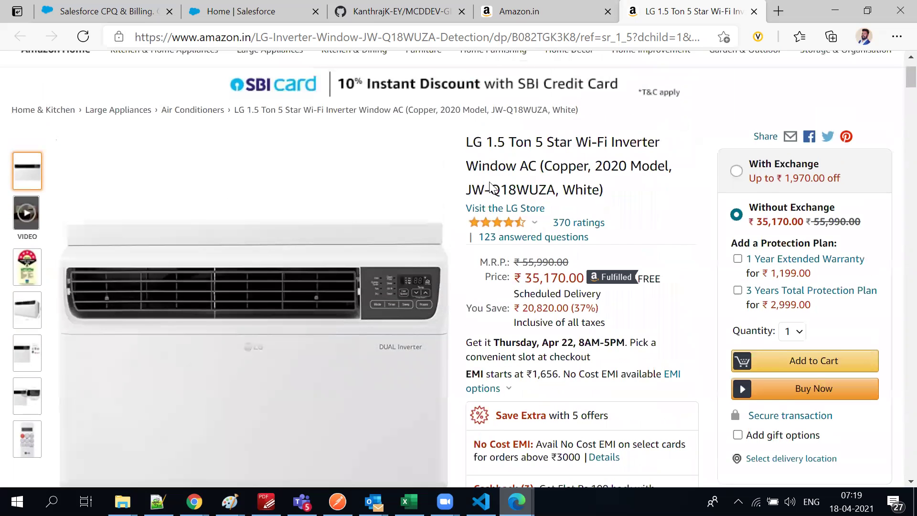
{"action": "scroll", "coordinate": [490, 184], "scroll_direction": "up", "scroll_amount": 1}
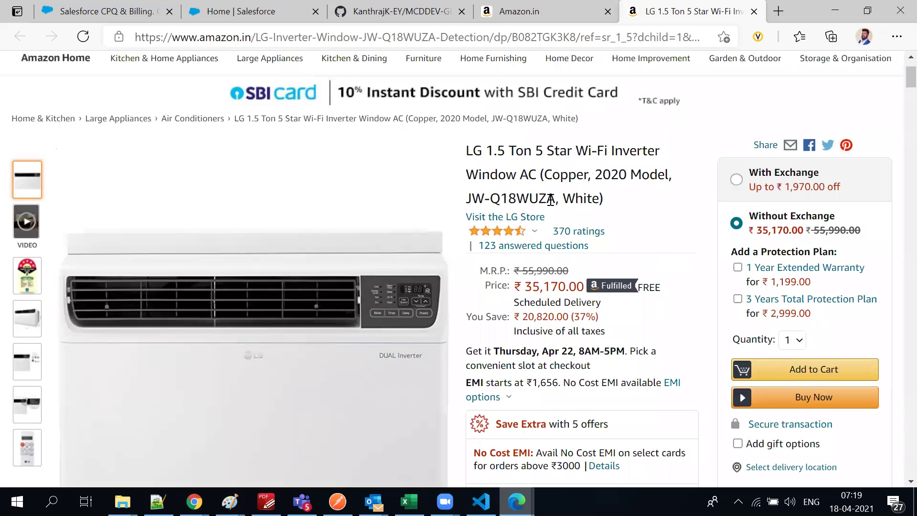
{"action": "scroll", "coordinate": [595, 343], "scroll_direction": "down", "scroll_amount": 5}
{"action": "scroll", "coordinate": [595, 343], "scroll_direction": "down", "scroll_amount": 10}
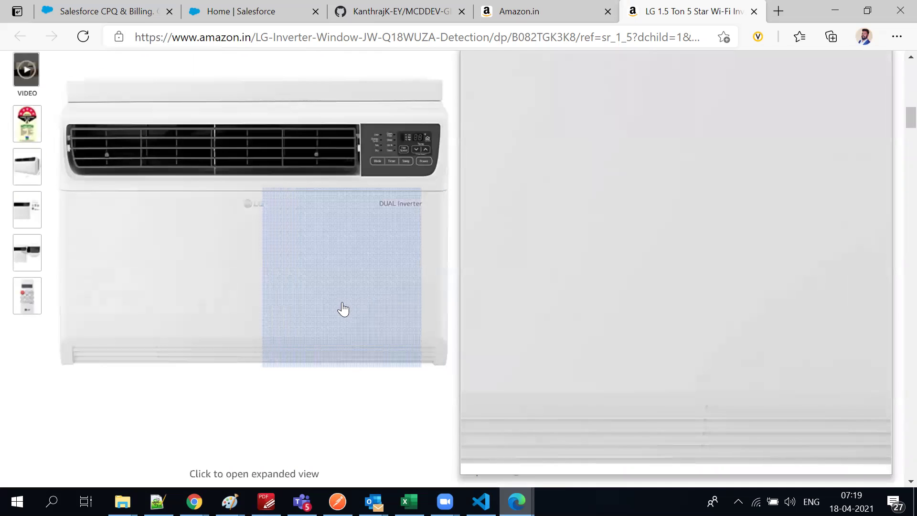
{"action": "scroll", "coordinate": [343, 308], "scroll_direction": "down", "scroll_amount": 3}
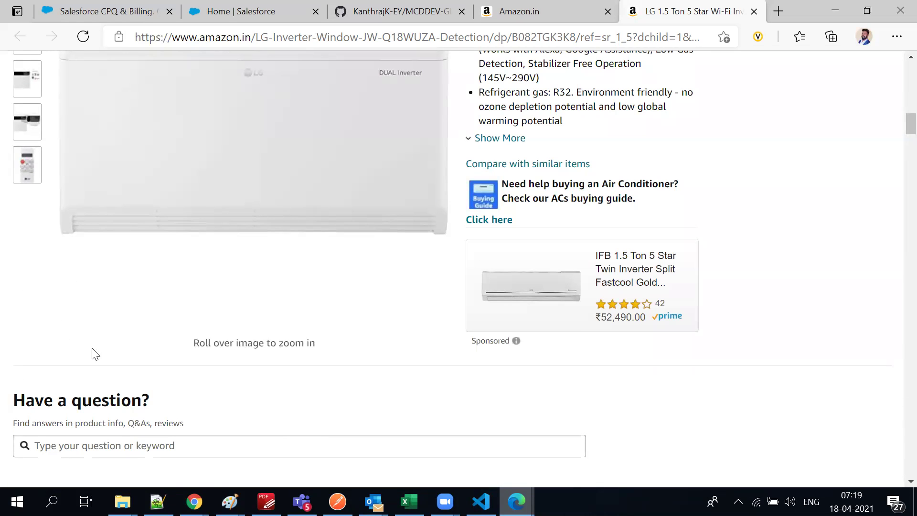
{"action": "scroll", "coordinate": [91, 344], "scroll_direction": "up", "scroll_amount": 4}
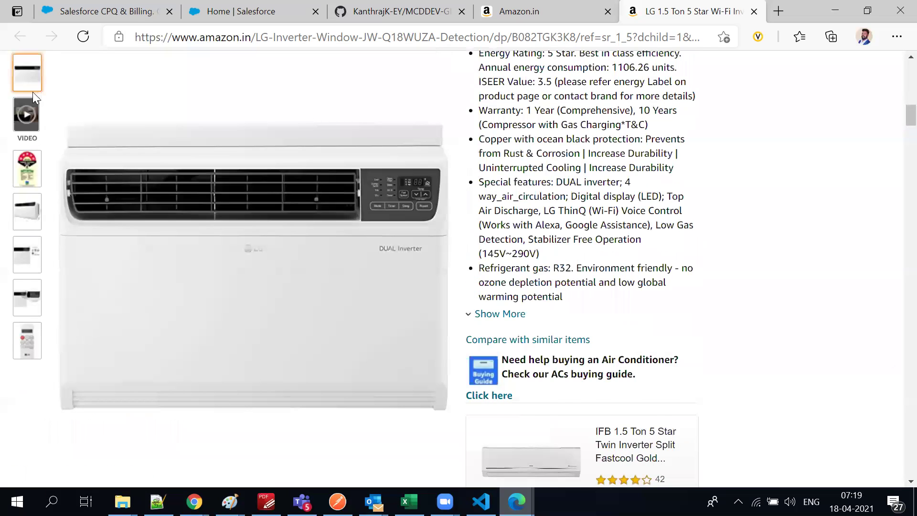
{"action": "scroll", "coordinate": [9, 222], "scroll_direction": "up", "scroll_amount": 5}
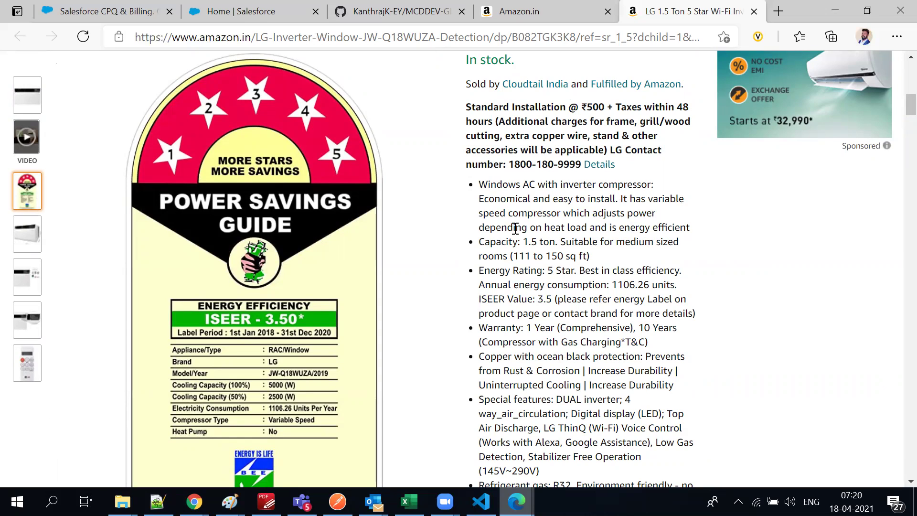
{"action": "mouse_move", "coordinate": [345, 223]}
{"action": "scroll", "coordinate": [855, 280], "scroll_direction": "up", "scroll_amount": 8}
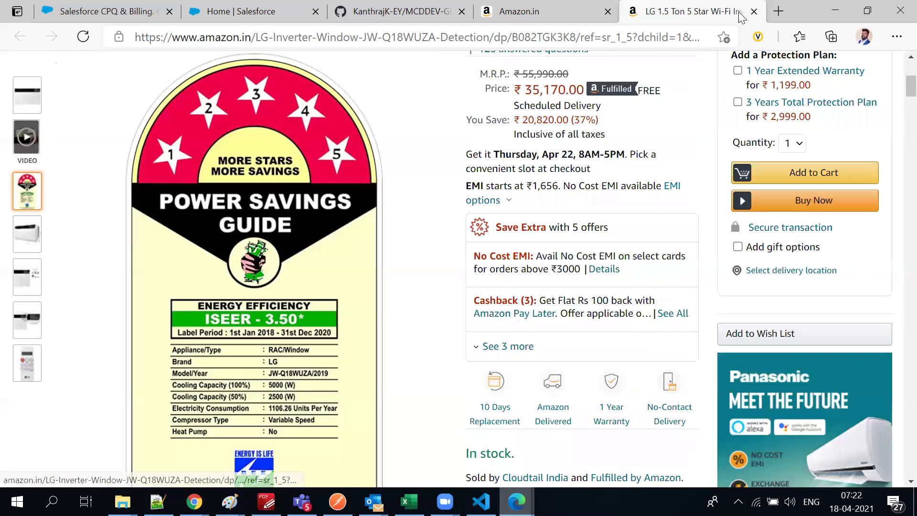
{"action": "scroll", "coordinate": [286, 296], "scroll_direction": "up", "scroll_amount": 3}
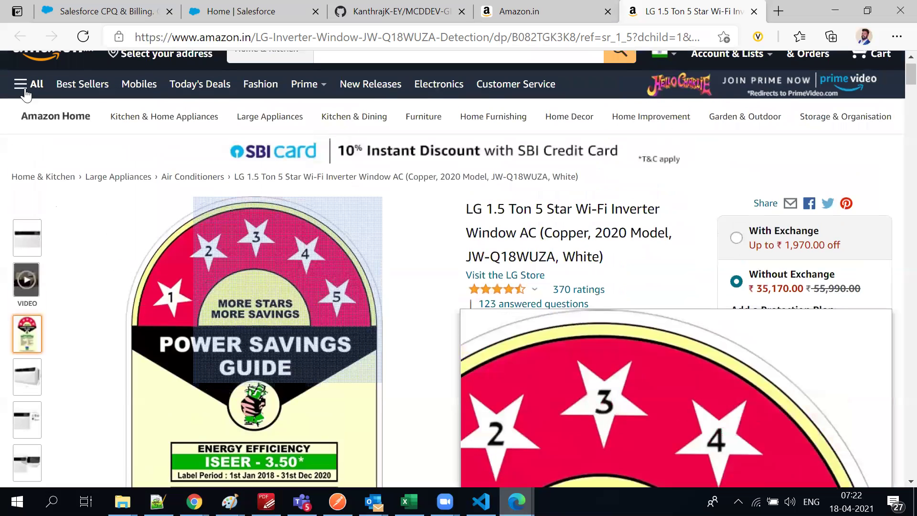
{"action": "scroll", "coordinate": [27, 96], "scroll_direction": "up", "scroll_amount": 1}
{"action": "mouse_move", "coordinate": [669, 139]}
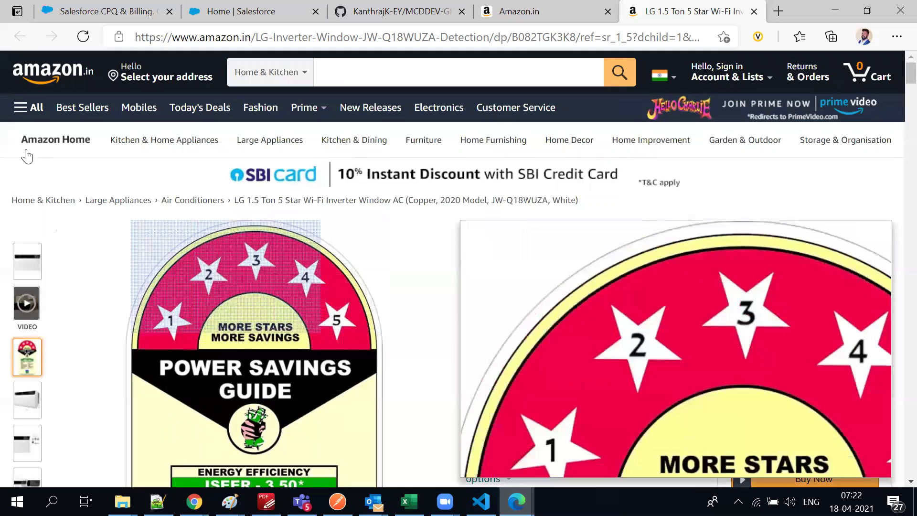
{"action": "scroll", "coordinate": [581, 348], "scroll_direction": "down", "scroll_amount": 3}
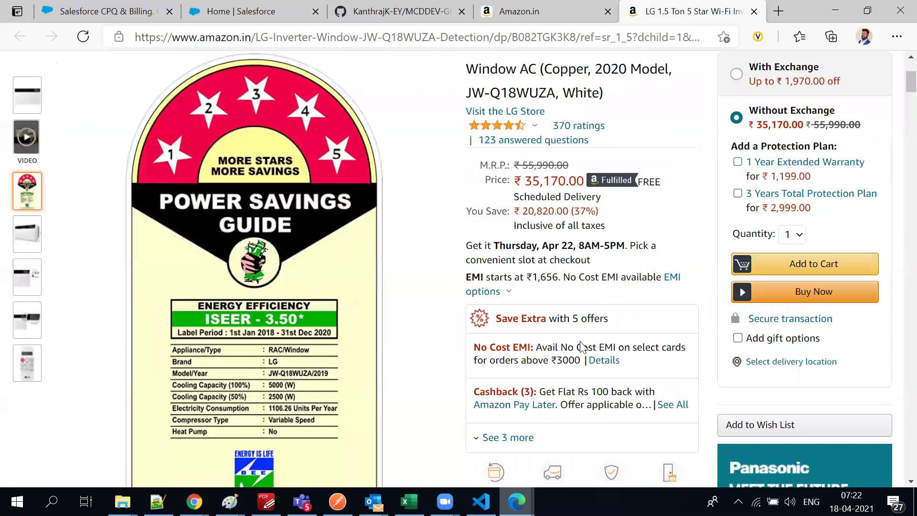
{"action": "scroll", "coordinate": [582, 347], "scroll_direction": "down", "scroll_amount": 15}
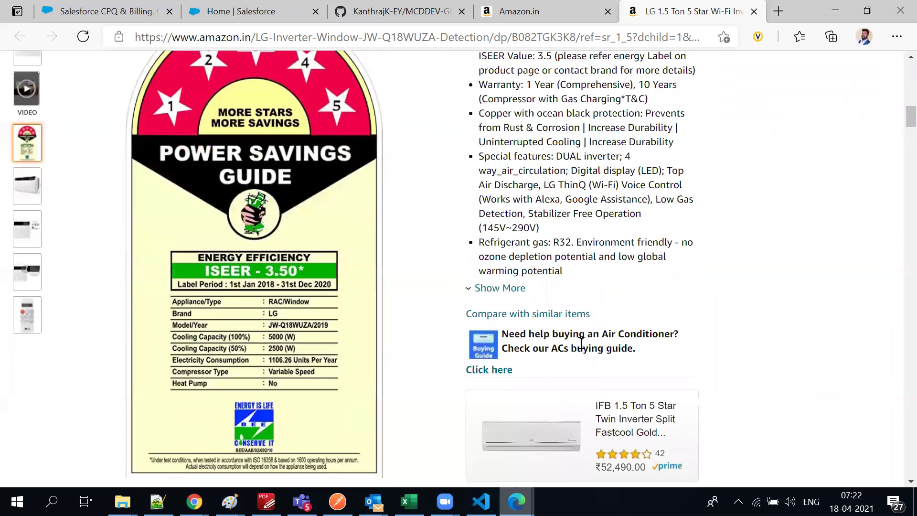
{"action": "scroll", "coordinate": [582, 345], "scroll_direction": "down", "scroll_amount": 10}
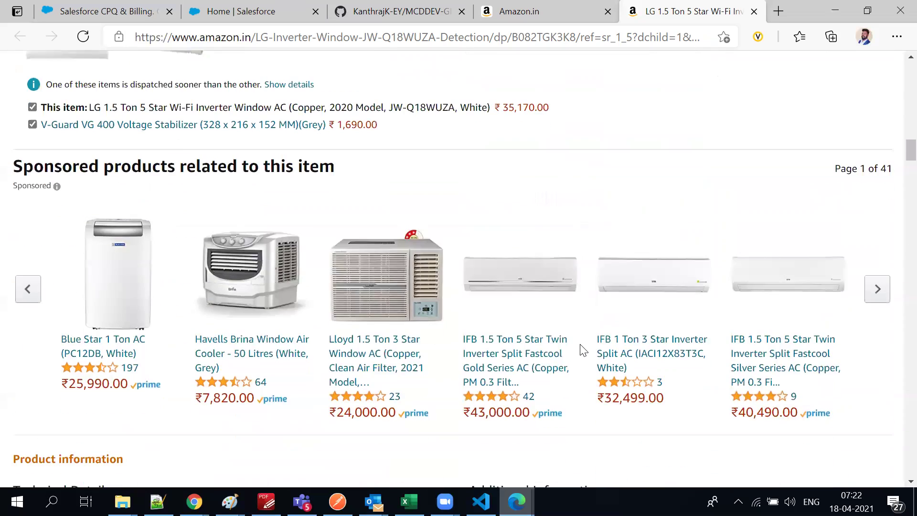
{"action": "scroll", "coordinate": [582, 349], "scroll_direction": "down", "scroll_amount": 8}
{"action": "scroll", "coordinate": [574, 339], "scroll_direction": "up", "scroll_amount": 9}
{"action": "scroll", "coordinate": [567, 331], "scroll_direction": "up", "scroll_amount": 12}
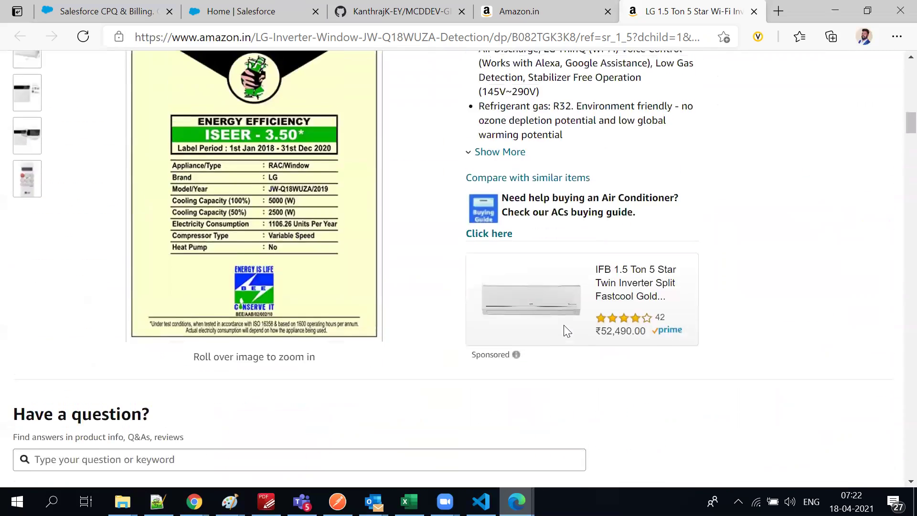
{"action": "scroll", "coordinate": [334, 258], "scroll_direction": "up", "scroll_amount": 2}
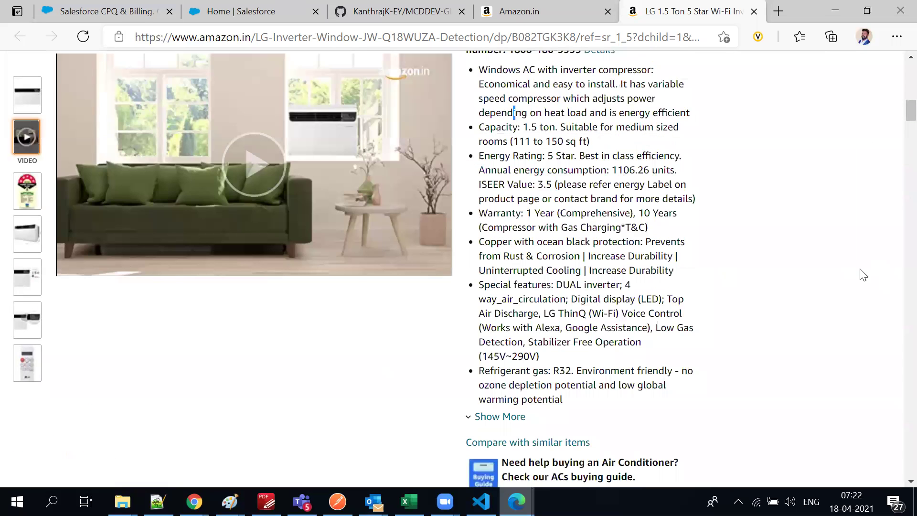
{"action": "scroll", "coordinate": [865, 286], "scroll_direction": "down", "scroll_amount": 2}
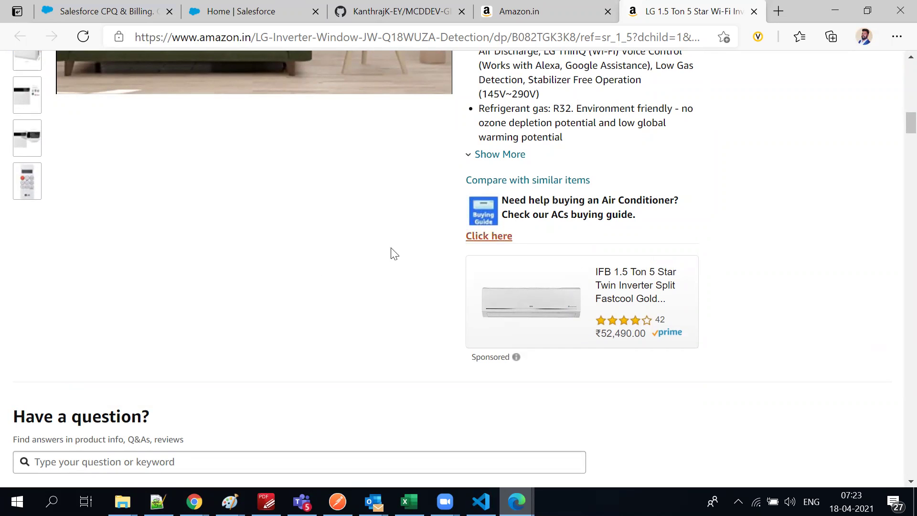
{"action": "scroll", "coordinate": [107, 299], "scroll_direction": "up", "scroll_amount": 2}
{"action": "scroll", "coordinate": [107, 300], "scroll_direction": "up", "scroll_amount": 5}
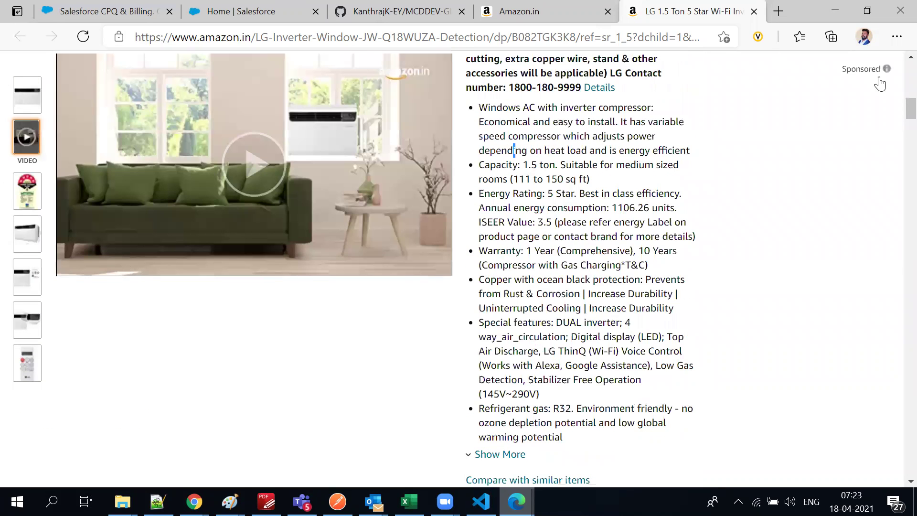
{"action": "scroll", "coordinate": [791, 361], "scroll_direction": "up", "scroll_amount": 7}
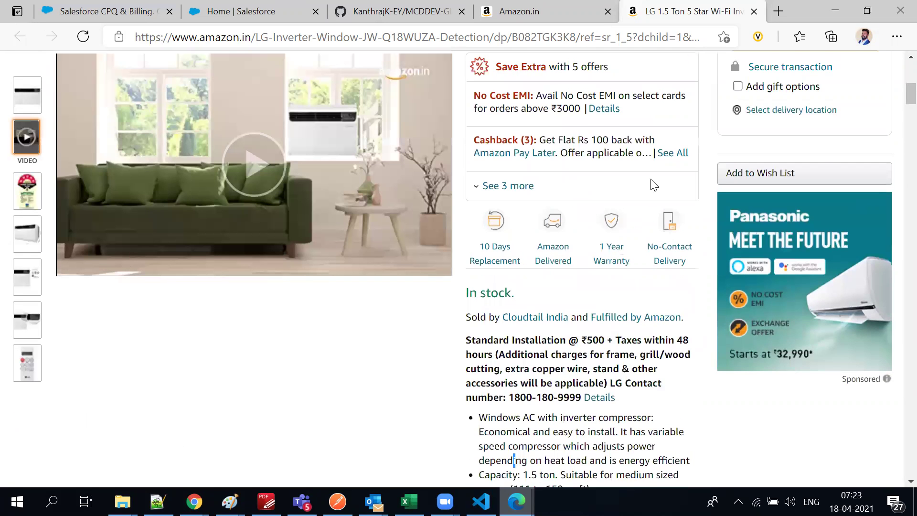
{"action": "scroll", "coordinate": [650, 181], "scroll_direction": "up", "scroll_amount": 3}
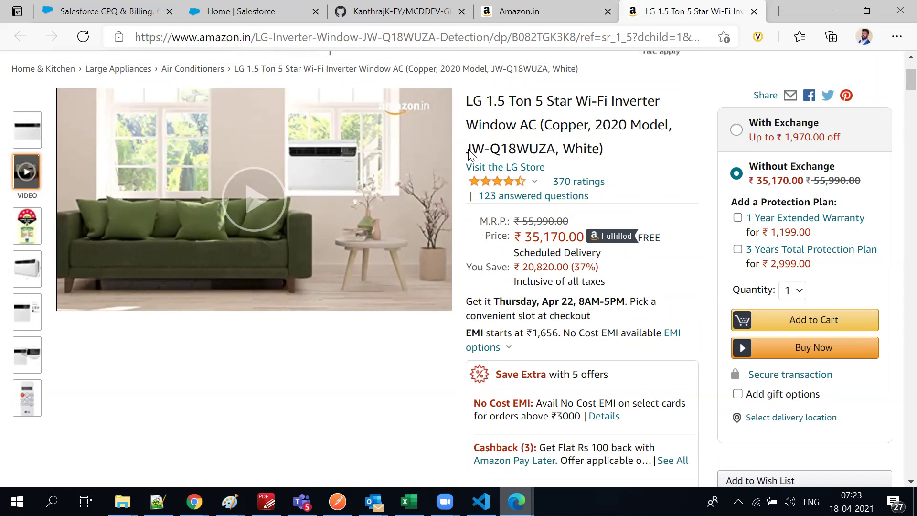
{"action": "scroll", "coordinate": [168, 271], "scroll_direction": "up", "scroll_amount": 3}
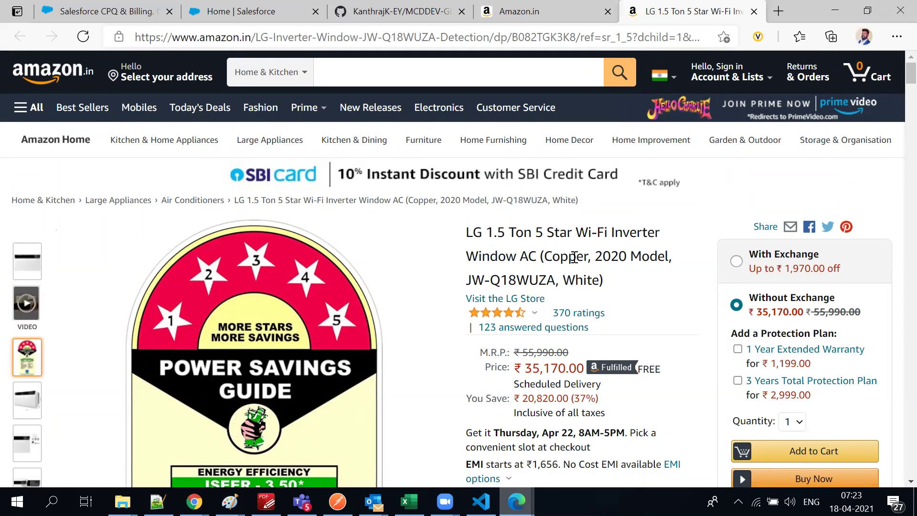
Look over the LG window AC product page and its ratings, then return to the CPQ & Billing listing
{"action": "scroll", "coordinate": [610, 230], "scroll_direction": "down", "scroll_amount": 1}
{"action": "scroll", "coordinate": [610, 229], "scroll_direction": "down", "scroll_amount": 1}
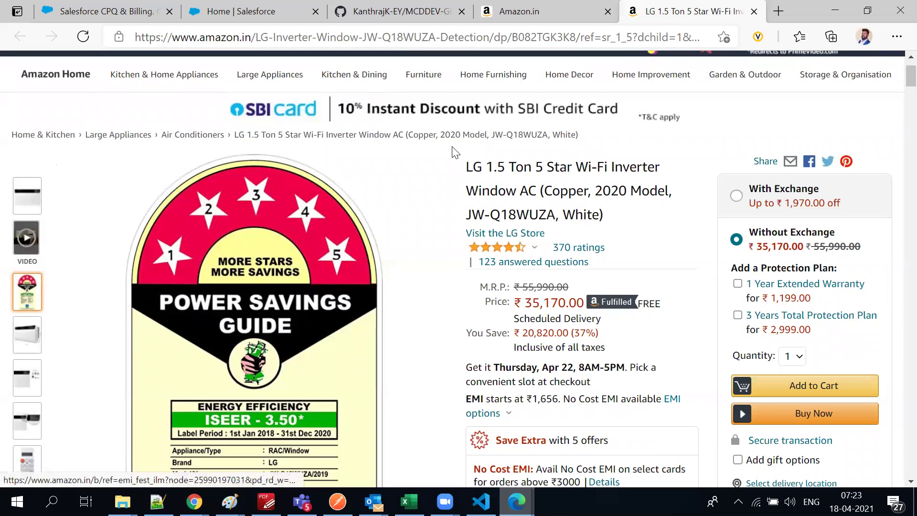
{"action": "scroll", "coordinate": [574, 289], "scroll_direction": "down", "scroll_amount": 1}
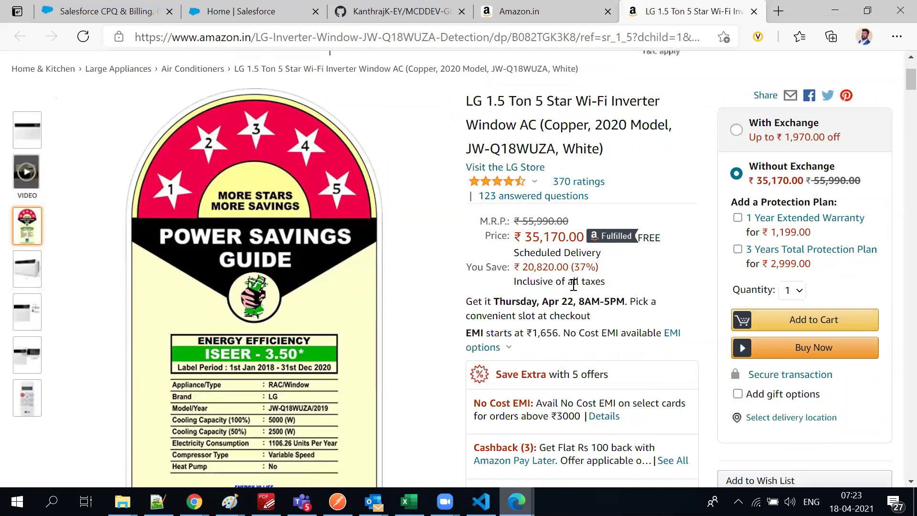
{"action": "scroll", "coordinate": [573, 285], "scroll_direction": "down", "scroll_amount": 1}
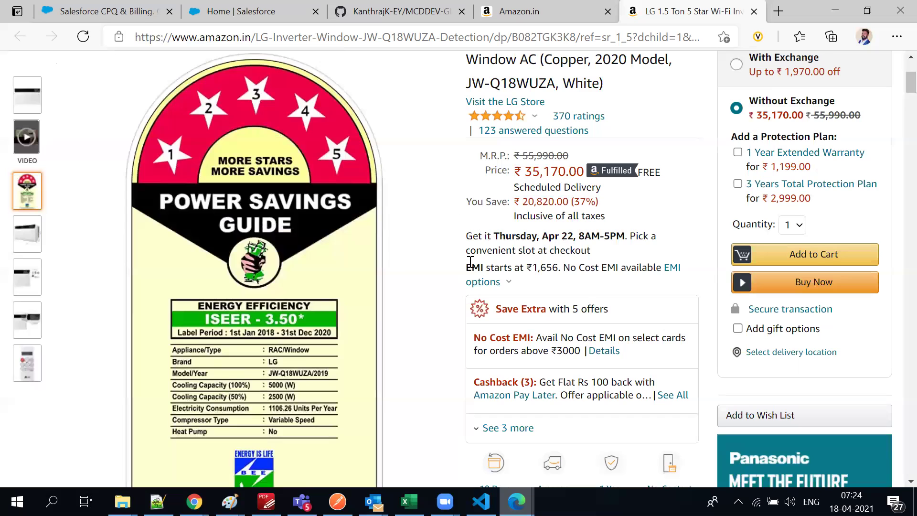
{"action": "scroll", "coordinate": [516, 281], "scroll_direction": "up", "scroll_amount": 4}
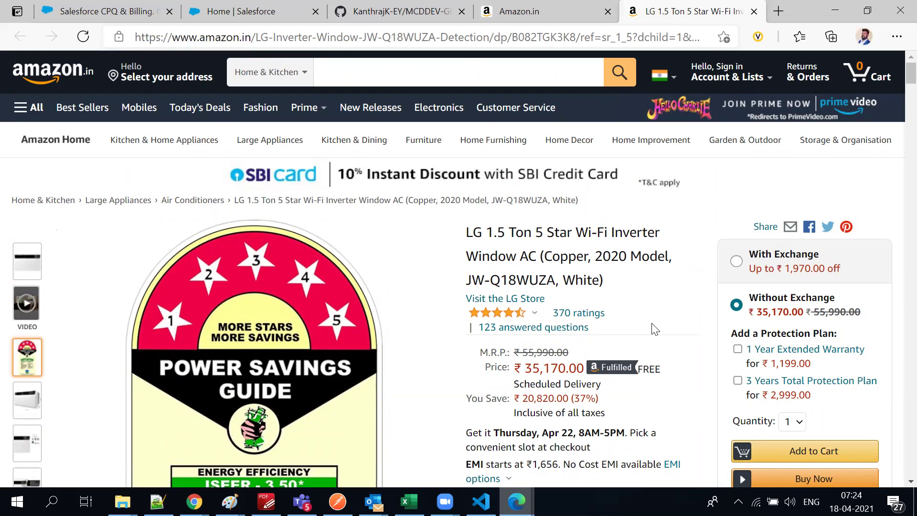
{"action": "scroll", "coordinate": [655, 329], "scroll_direction": "down", "scroll_amount": 3}
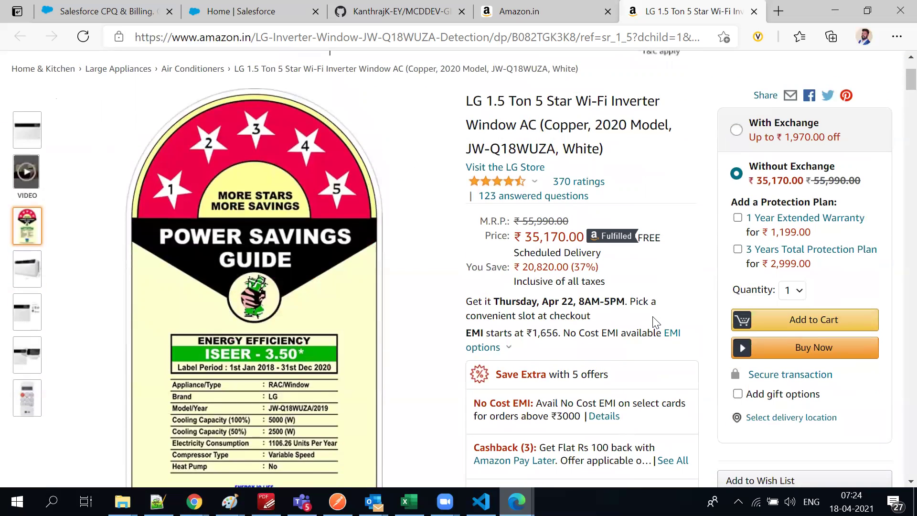
{"action": "scroll", "coordinate": [480, 330], "scroll_direction": "up", "scroll_amount": 3}
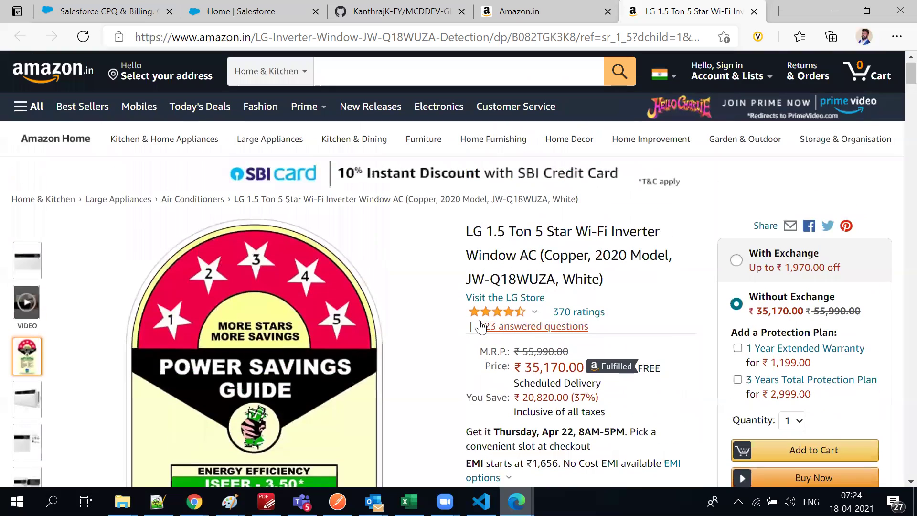
{"action": "mouse_move", "coordinate": [484, 323]}
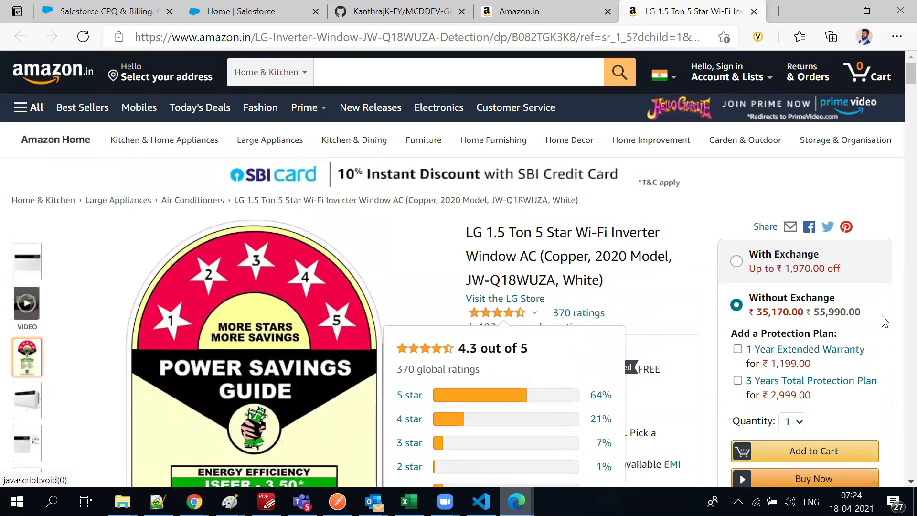
{"action": "left_click", "coordinate": [67, 15]}
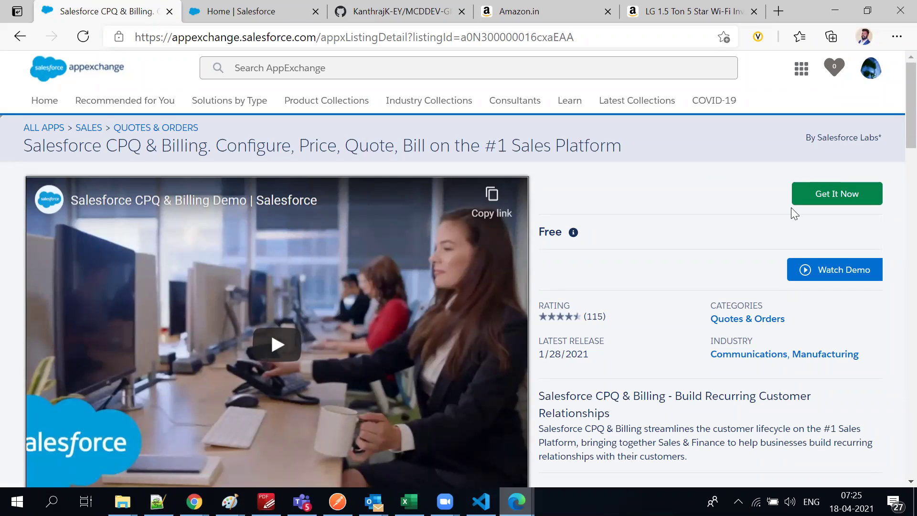
{"action": "scroll", "coordinate": [301, 297], "scroll_direction": "down", "scroll_amount": 3}
{"action": "scroll", "coordinate": [600, 269], "scroll_direction": "up", "scroll_amount": 3}
{"action": "scroll", "coordinate": [592, 415], "scroll_direction": "down", "scroll_amount": 2}
{"action": "scroll", "coordinate": [668, 221], "scroll_direction": "up", "scroll_amount": 2}
{"action": "left_click_drag", "start_coordinate": [869, 135], "coordinate": [895, 138]}
{"action": "left_click_drag", "start_coordinate": [45, 151], "coordinate": [28, 149]}
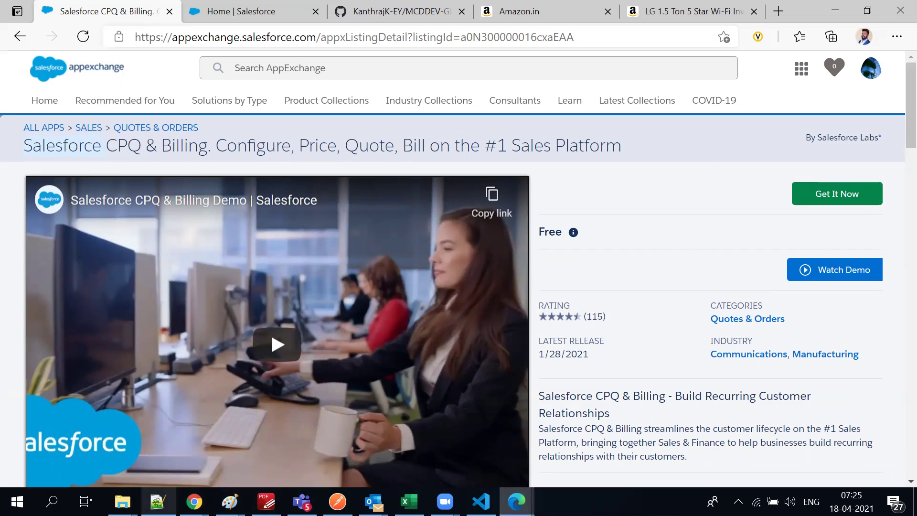
{"action": "triple_click", "coordinate": [290, 144]}
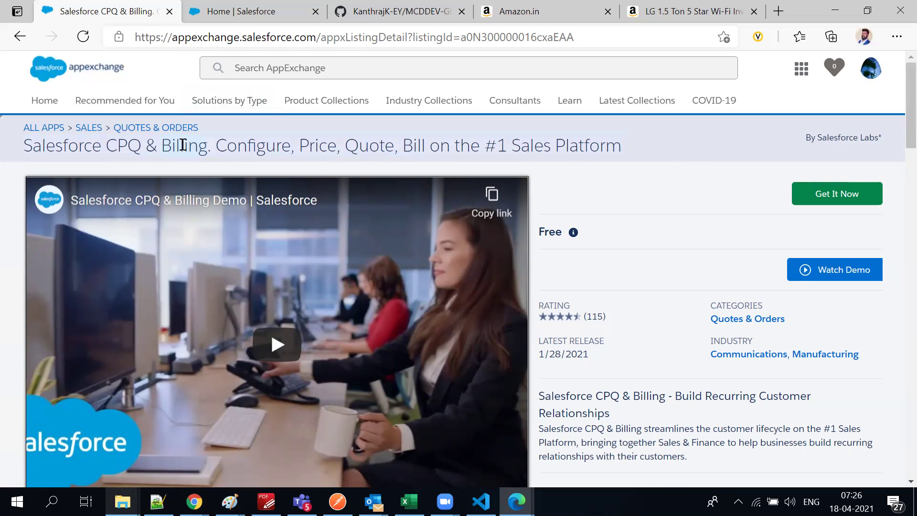
{"action": "left_click_drag", "start_coordinate": [615, 145], "coordinate": [109, 147]}
Choose Get It Now on CPQ & Billing, accept the terms and conditions, and visit the provider
{"action": "left_click", "coordinate": [255, 11]}
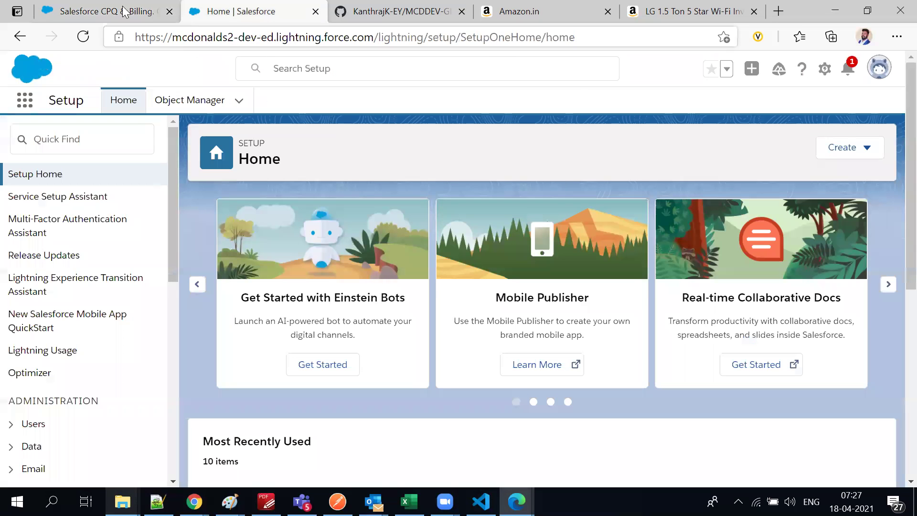
{"action": "left_click", "coordinate": [123, 11]}
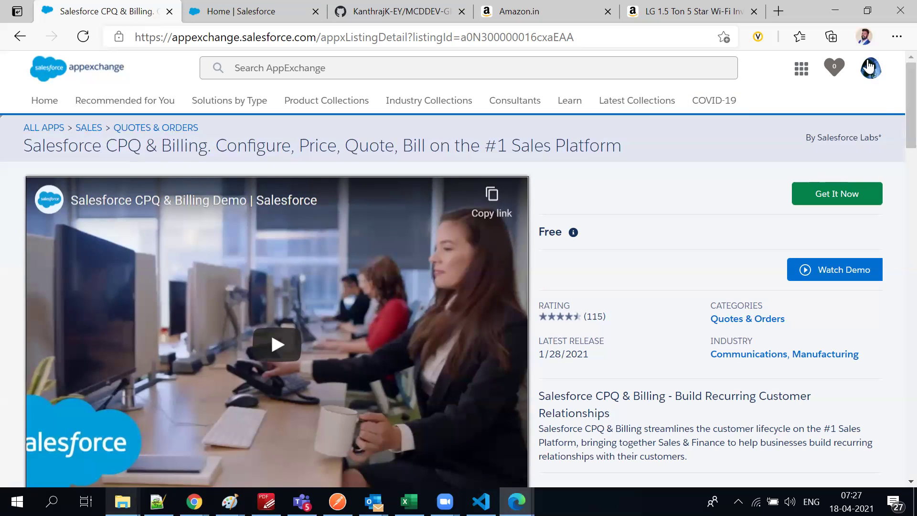
{"action": "left_click", "coordinate": [261, 3]}
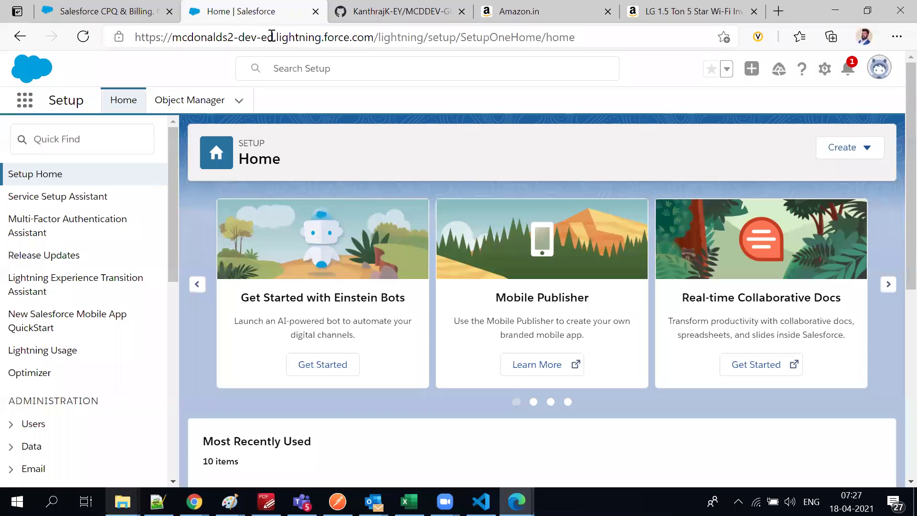
{"action": "left_click", "coordinate": [47, 2]}
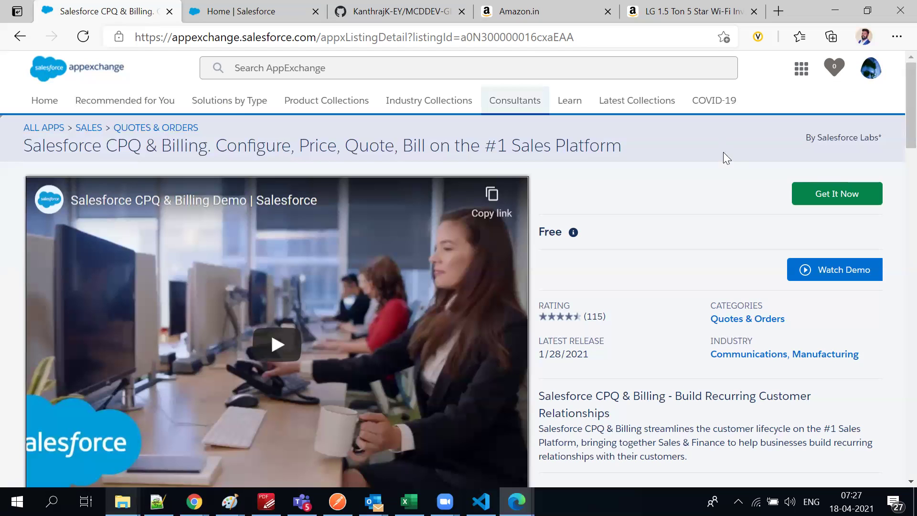
{"action": "left_click", "coordinate": [820, 196]}
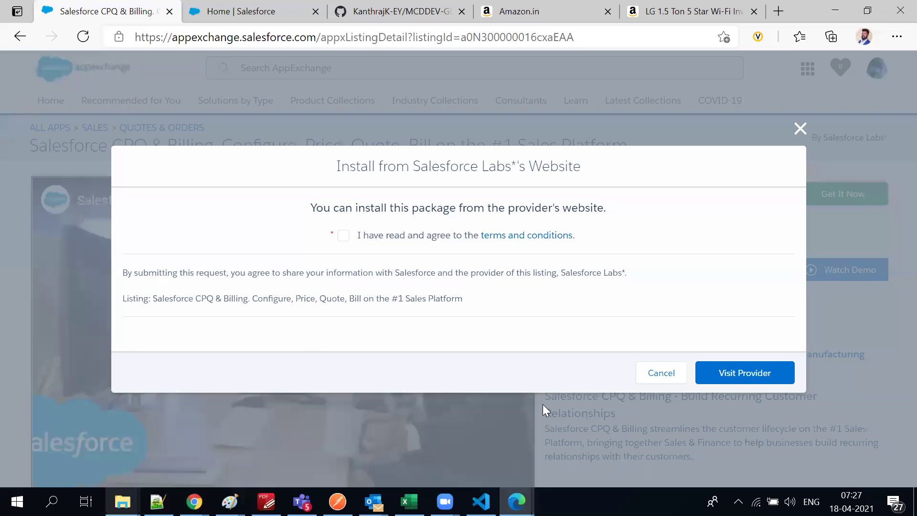
{"action": "left_click", "coordinate": [344, 235]}
{"action": "left_click", "coordinate": [735, 374]}
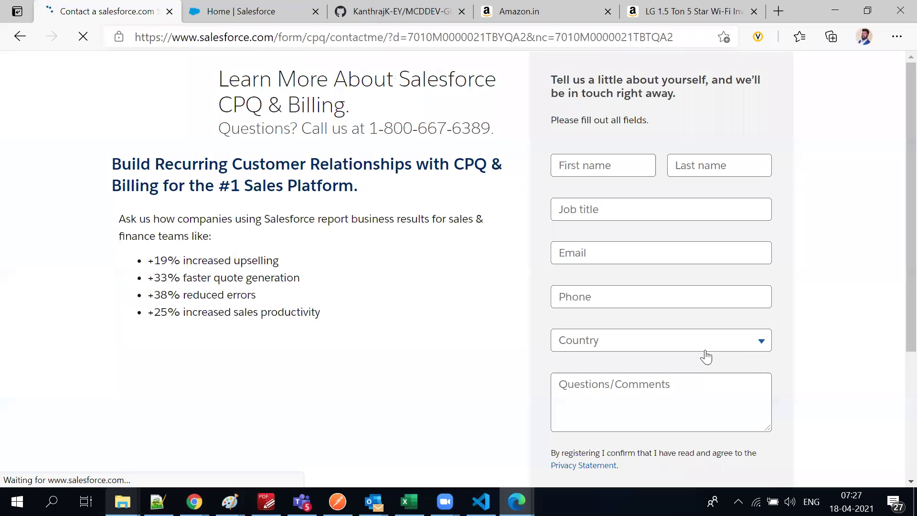
Enter the first name, last name and job title 'Developer' in the contact form
{"action": "scroll", "coordinate": [321, 298], "scroll_direction": "down", "scroll_amount": 5}
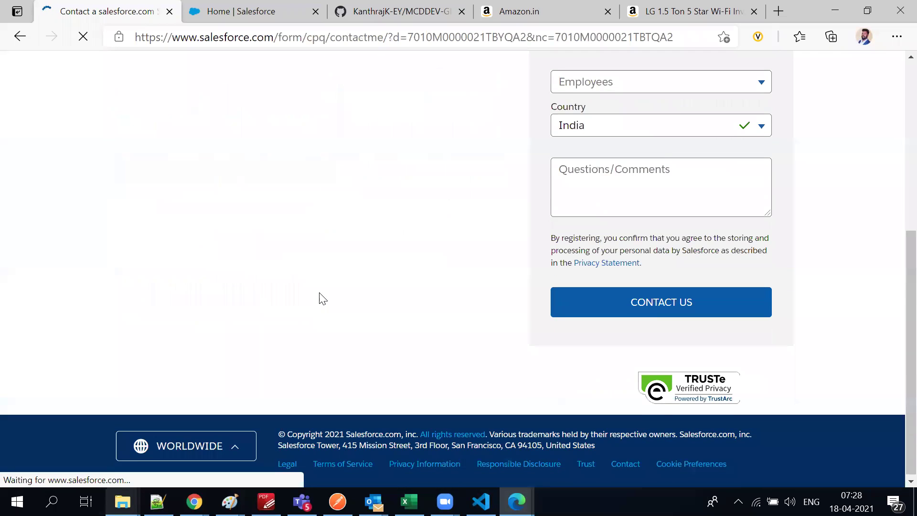
{"action": "scroll", "coordinate": [319, 299], "scroll_direction": "up", "scroll_amount": 5}
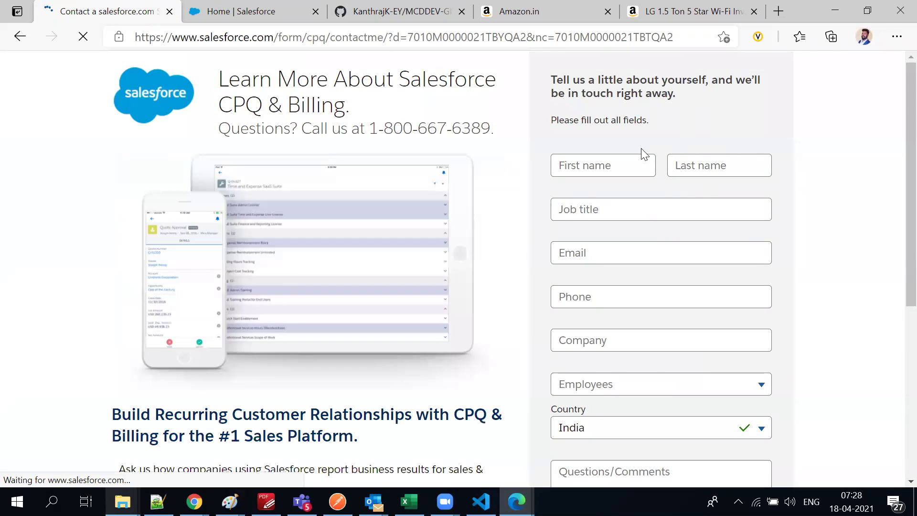
{"action": "left_click", "coordinate": [616, 162]}
{"action": "type", "text": "kanthraj"}
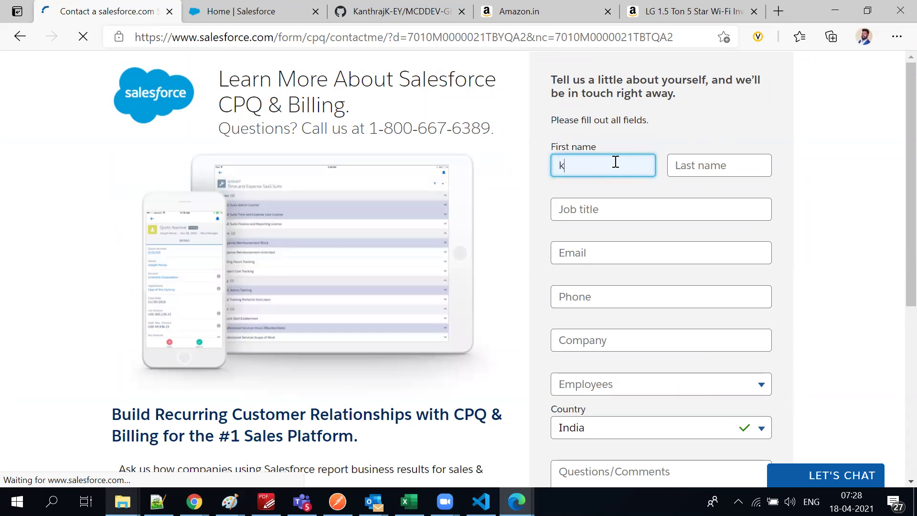
{"action": "key", "text": "Tab"}
{"action": "type", "text": "k"}
{"action": "key", "text": "BackSpace"}
{"action": "type", "text": "K"}
{"action": "key", "text": "Tab"}
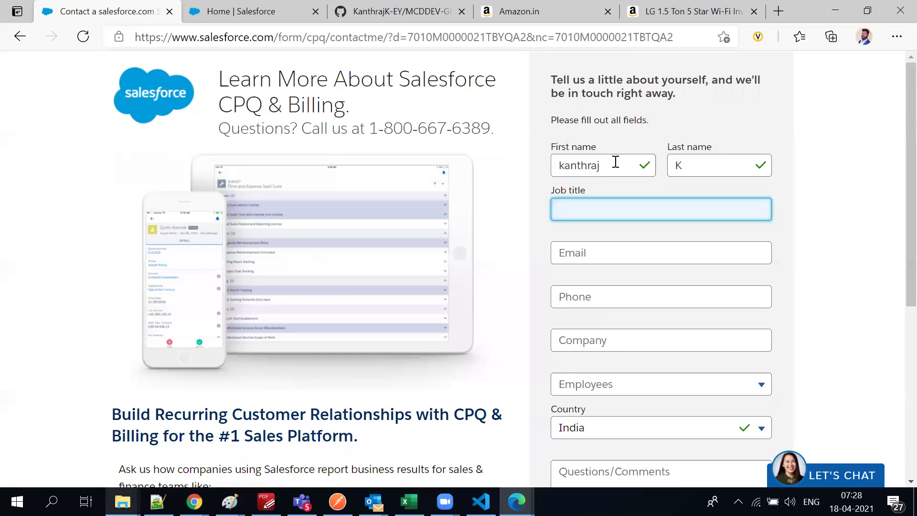
{"action": "type", "text": "Developer"}
Fill in the e-mail, phone number, company and 1 - 20 employees, then submit the form
{"action": "left_click", "coordinate": [601, 257]}
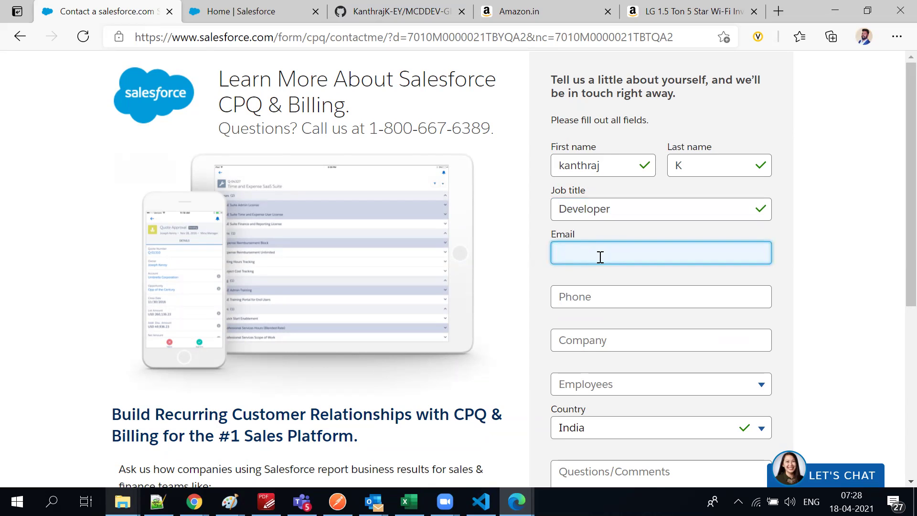
{"action": "key", "text": "Tab"}
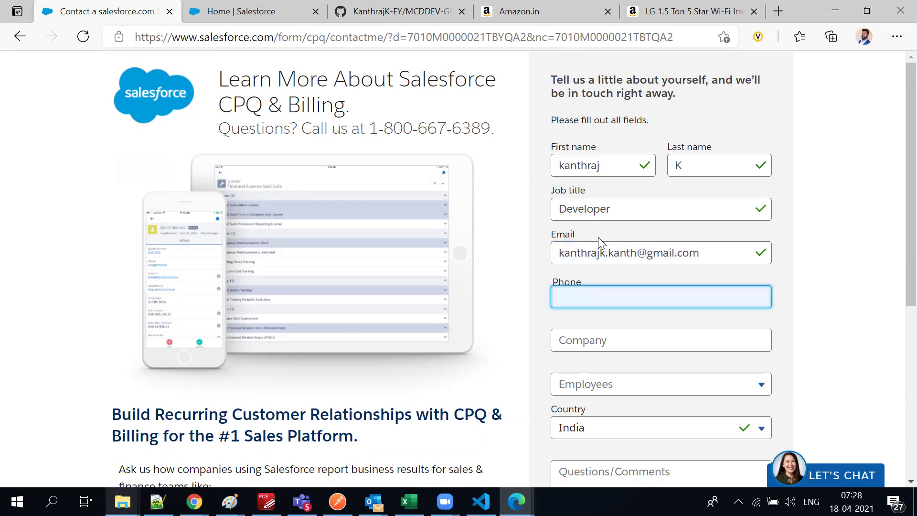
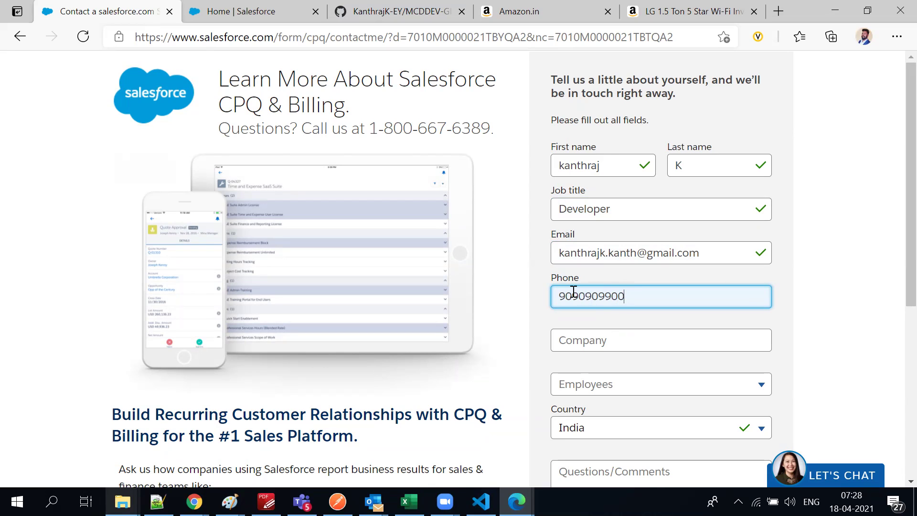
{"action": "left_click", "coordinate": [605, 335]}
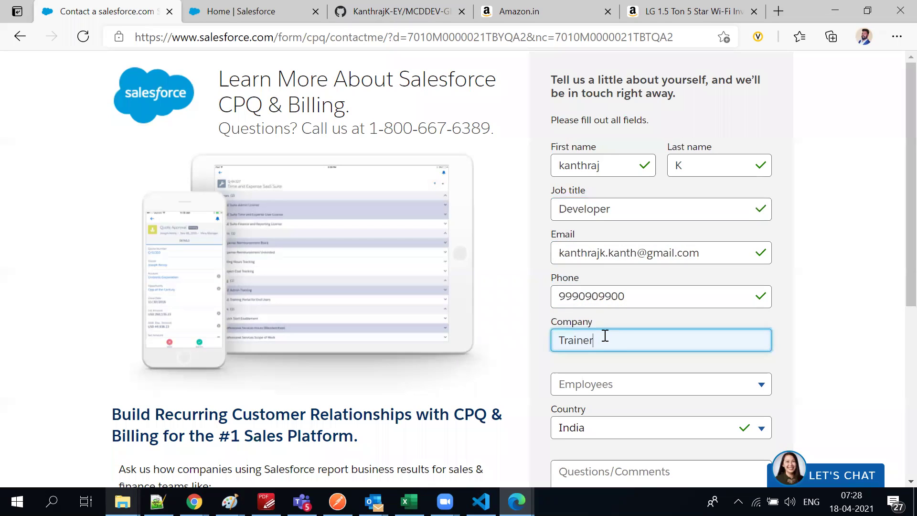
{"action": "left_click", "coordinate": [589, 394]}
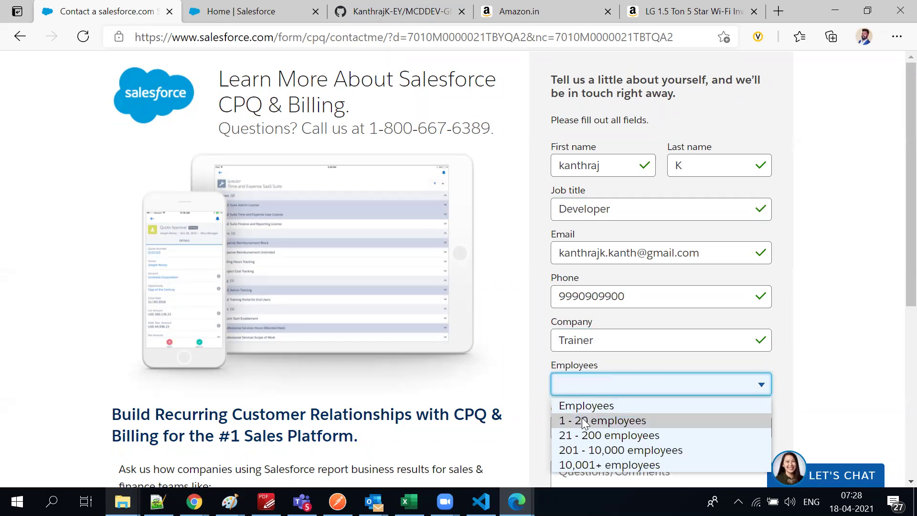
{"action": "left_click", "coordinate": [587, 421]}
{"action": "scroll", "coordinate": [522, 404], "scroll_direction": "down", "scroll_amount": 3}
{"action": "scroll", "coordinate": [522, 403], "scroll_direction": "down", "scroll_amount": 4}
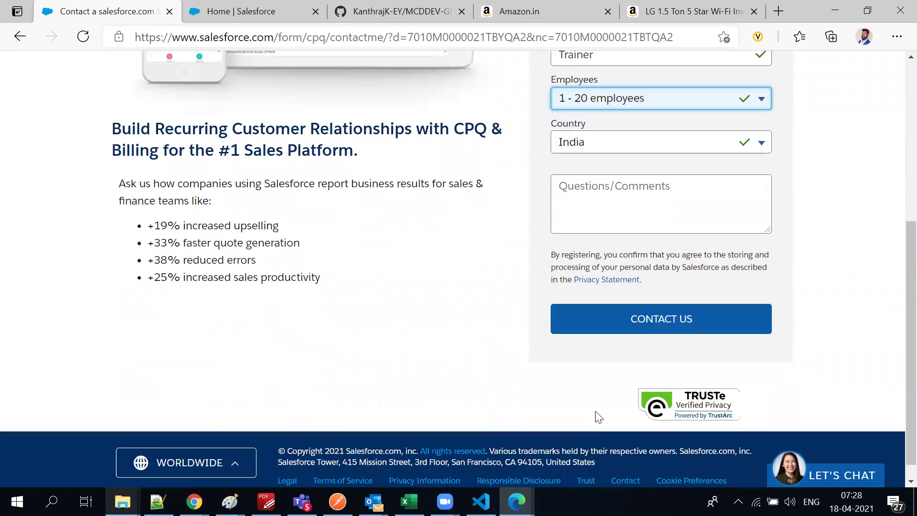
{"action": "left_click", "coordinate": [614, 310]}
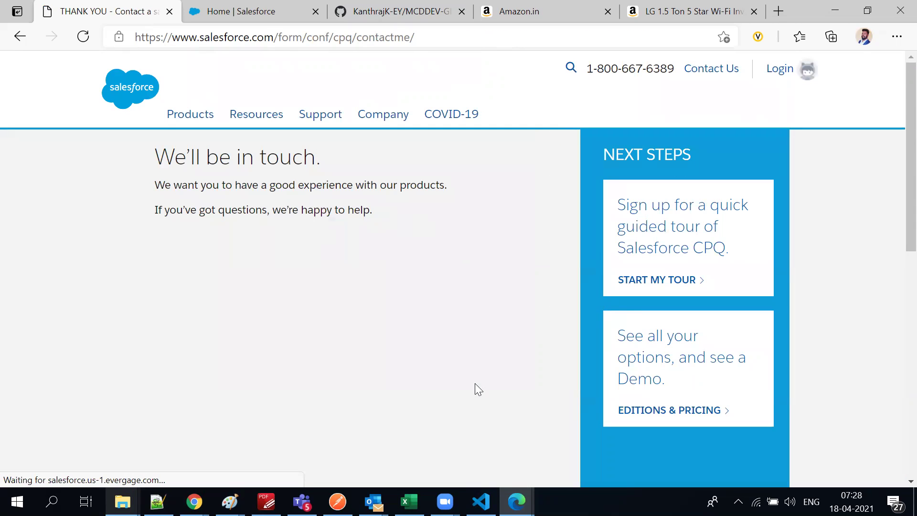
Review the 'We'll be in touch' thank-you page and glance at the Salesforce Home tab
{"action": "scroll", "coordinate": [401, 270], "scroll_direction": "down", "scroll_amount": 8}
{"action": "scroll", "coordinate": [401, 273], "scroll_direction": "up", "scroll_amount": 8}
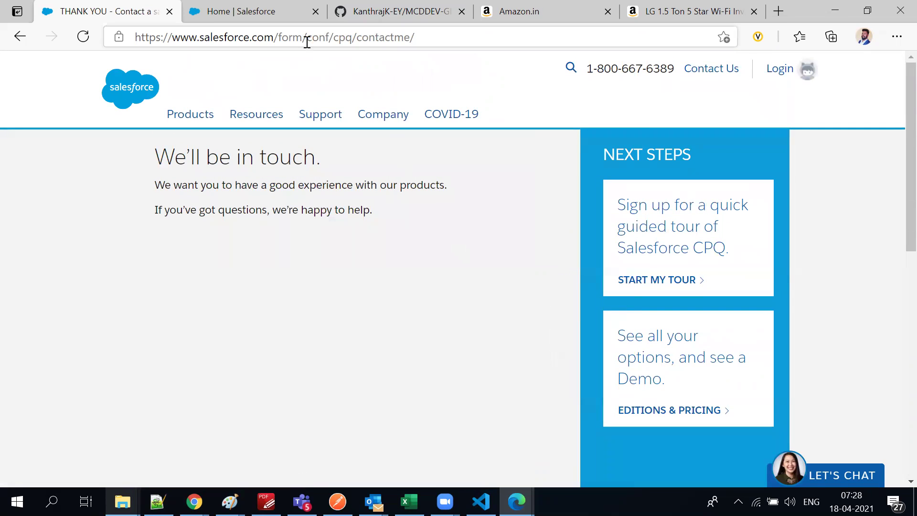
{"action": "left_click", "coordinate": [306, 38]}
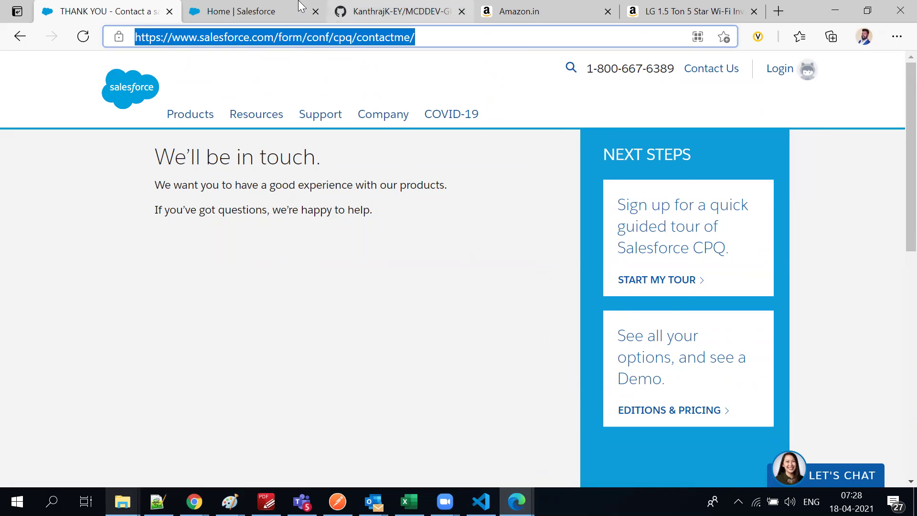
{"action": "left_click", "coordinate": [208, 11]}
{"action": "left_click", "coordinate": [69, 8]}
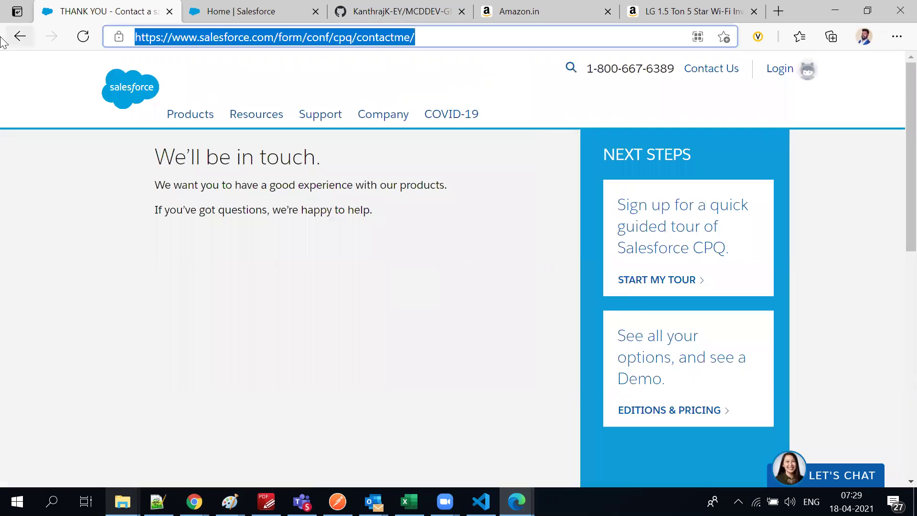
Go back to the pre-filled CPQ contact form, checking the Setup Home tab along the way
{"action": "left_click", "coordinate": [11, 41]}
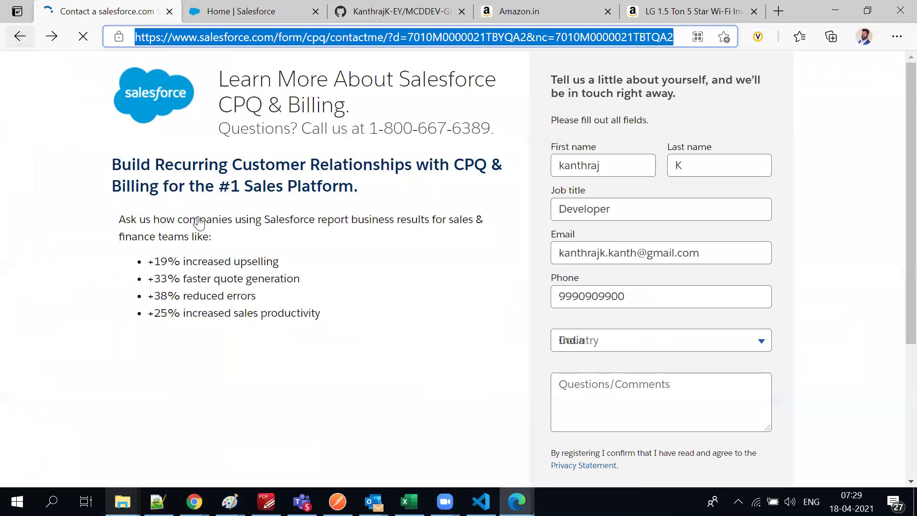
{"action": "scroll", "coordinate": [364, 306], "scroll_direction": "down", "scroll_amount": 4}
{"action": "scroll", "coordinate": [792, 317], "scroll_direction": "up", "scroll_amount": 4}
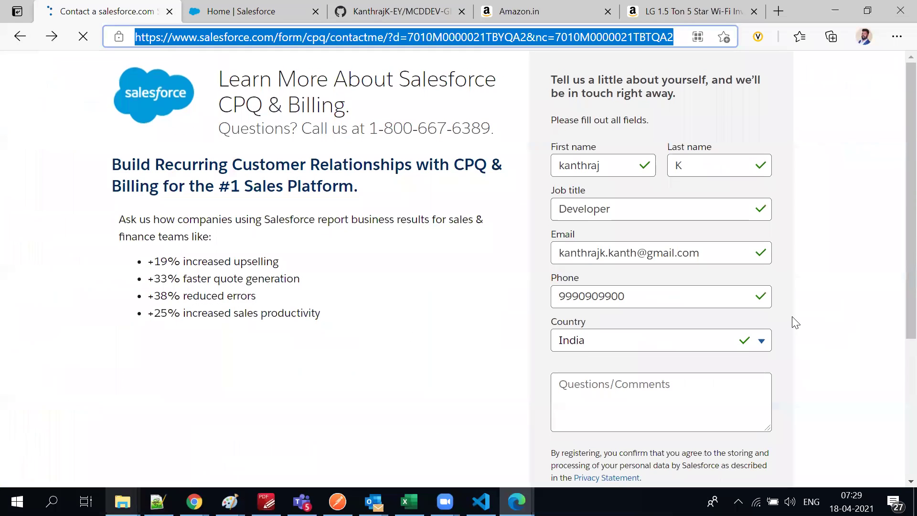
{"action": "left_click", "coordinate": [11, 37]}
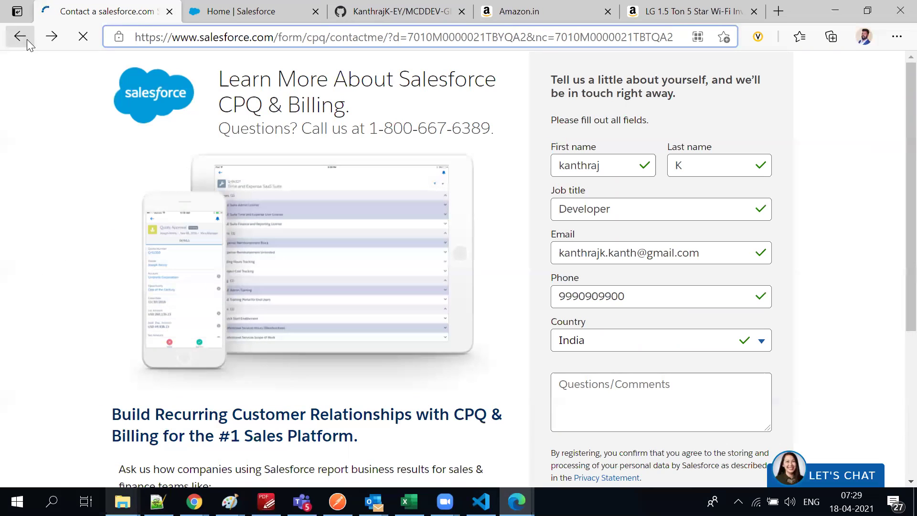
{"action": "left_click", "coordinate": [223, 19]}
{"action": "left_click", "coordinate": [43, 8]}
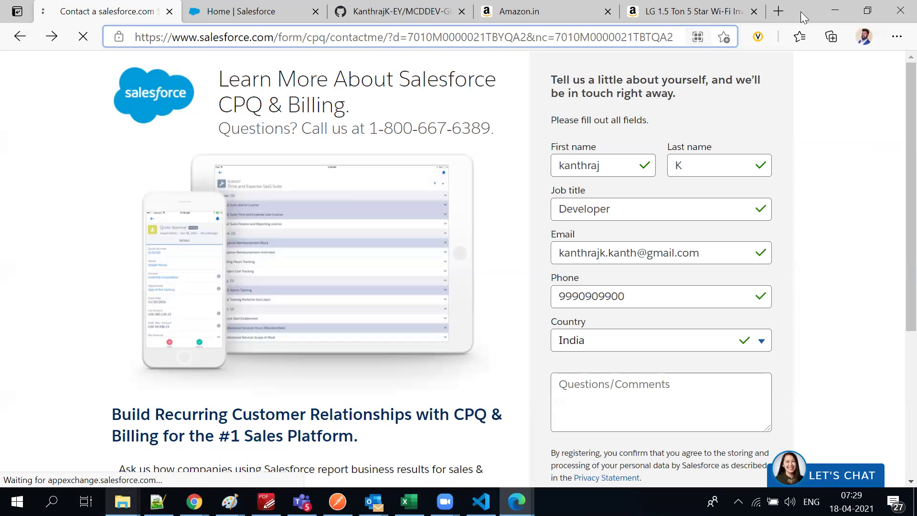
Search Bing in a new tab for 'Demo Salesforce CPQ org'
{"action": "left_click", "coordinate": [778, 12]}
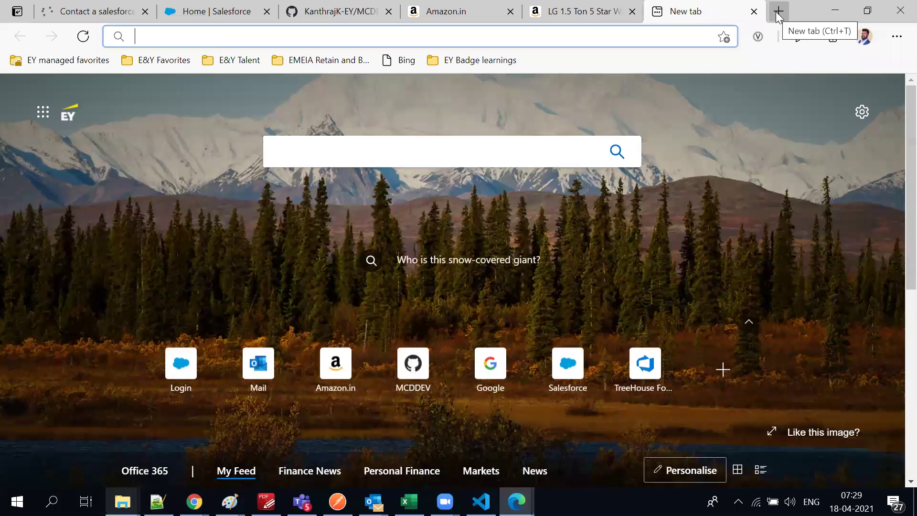
{"action": "type", "text": "Demo"}
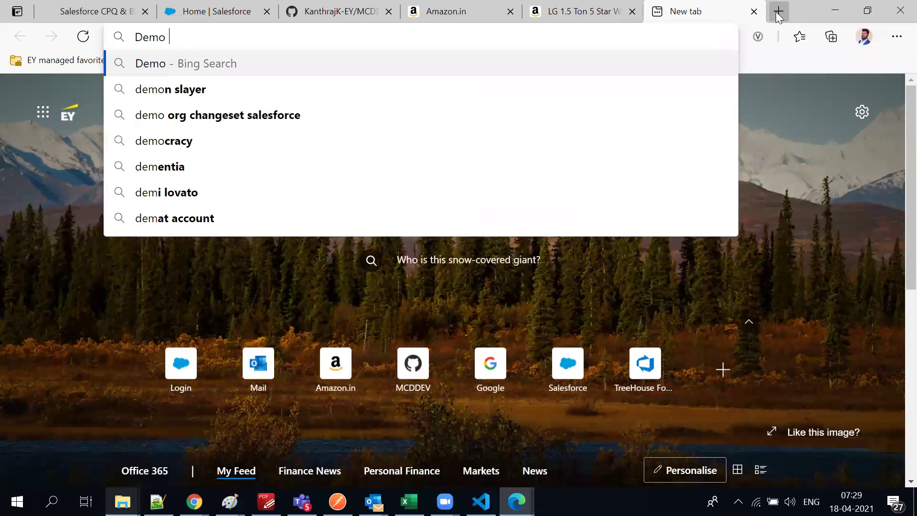
{"action": "type", "text": " Salesf"}
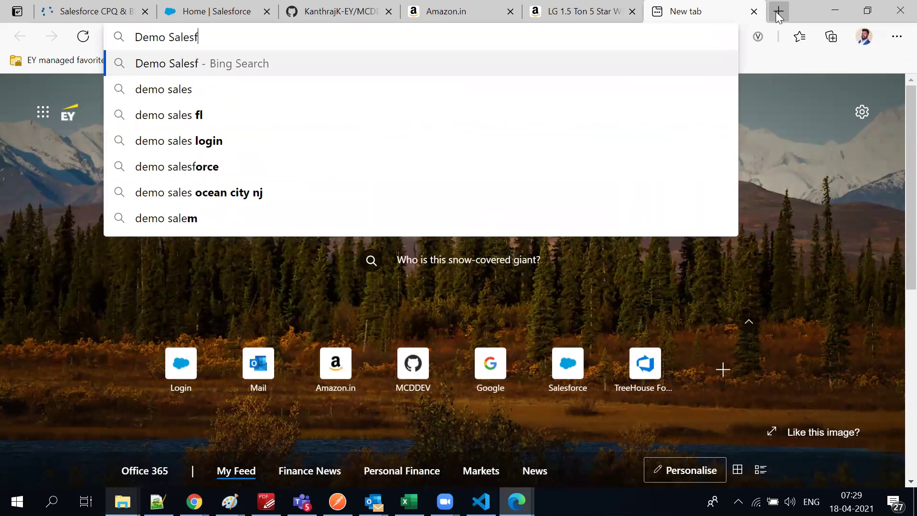
{"action": "type", "text": "orce CPQ"}
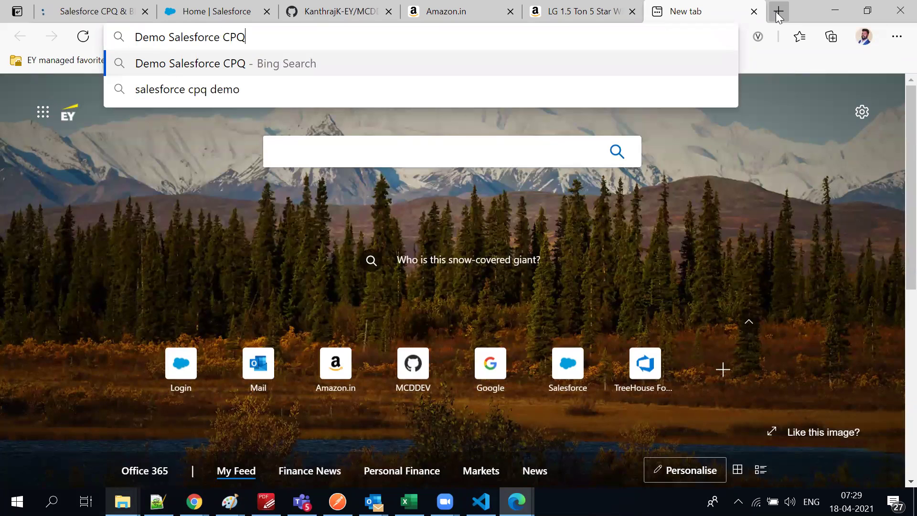
{"action": "key", "text": "Return"}
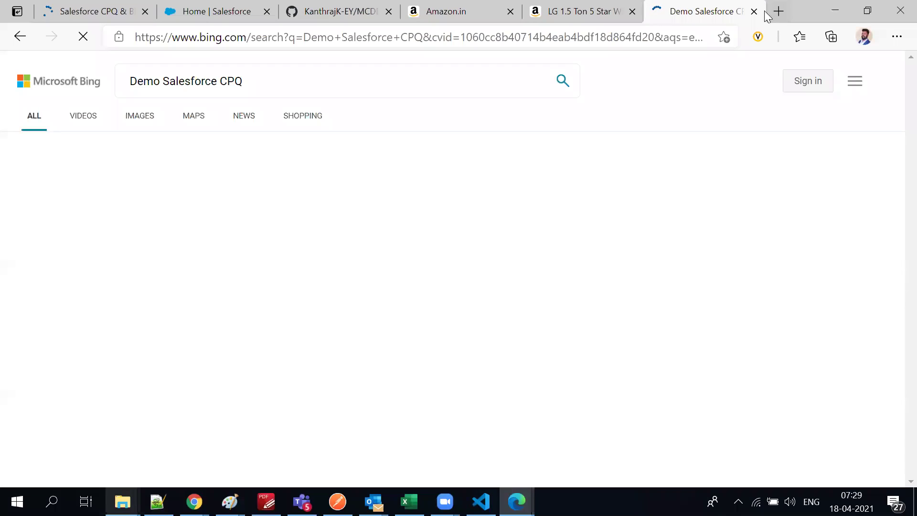
{"action": "left_click", "coordinate": [288, 83]}
{"action": "type", "text": "o"}
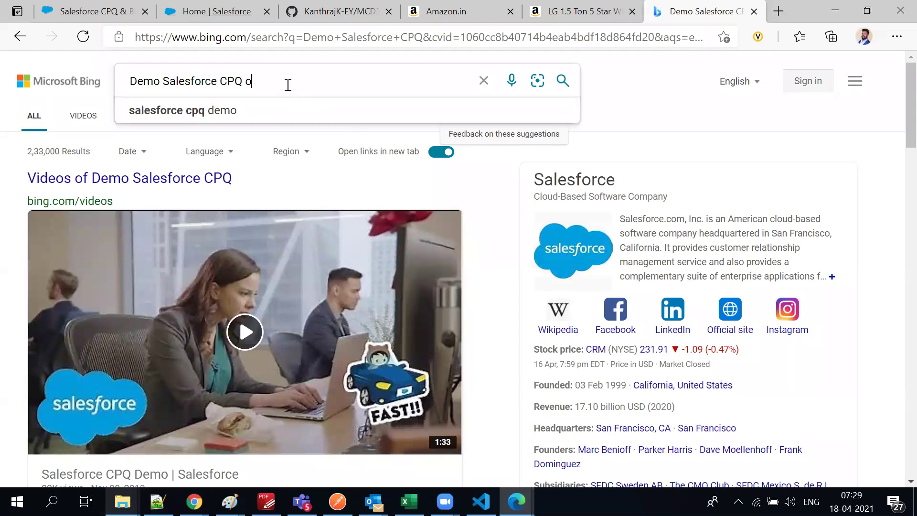
{"action": "type", "text": "rg"}
{"action": "key", "text": "Return"}
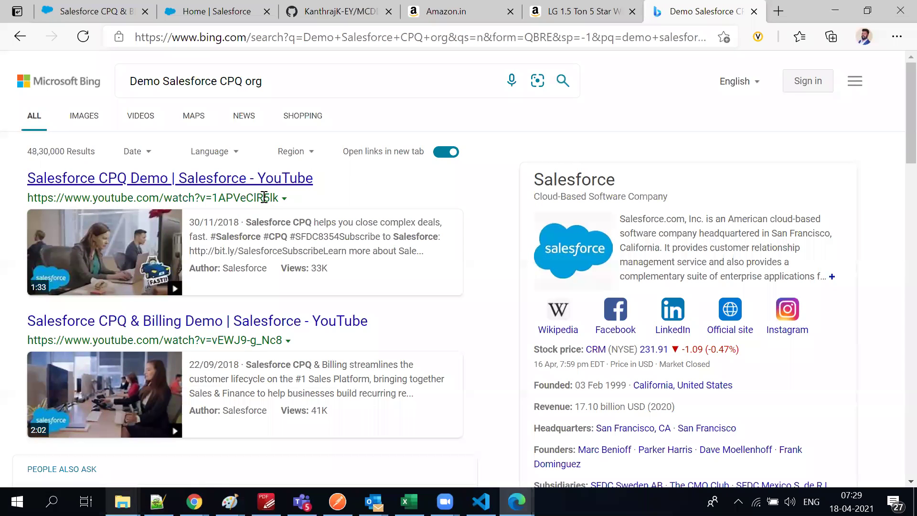
Open the Trailhead Playground with Salesforce CPQ sign-up result in a background tab
{"action": "scroll", "coordinate": [138, 426], "scroll_direction": "down", "scroll_amount": 5}
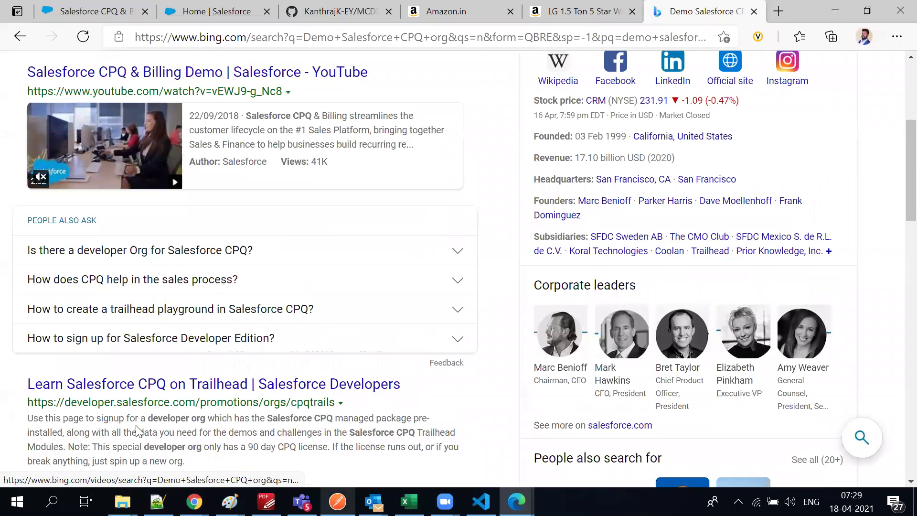
{"action": "scroll", "coordinate": [139, 389], "scroll_direction": "down", "scroll_amount": 3}
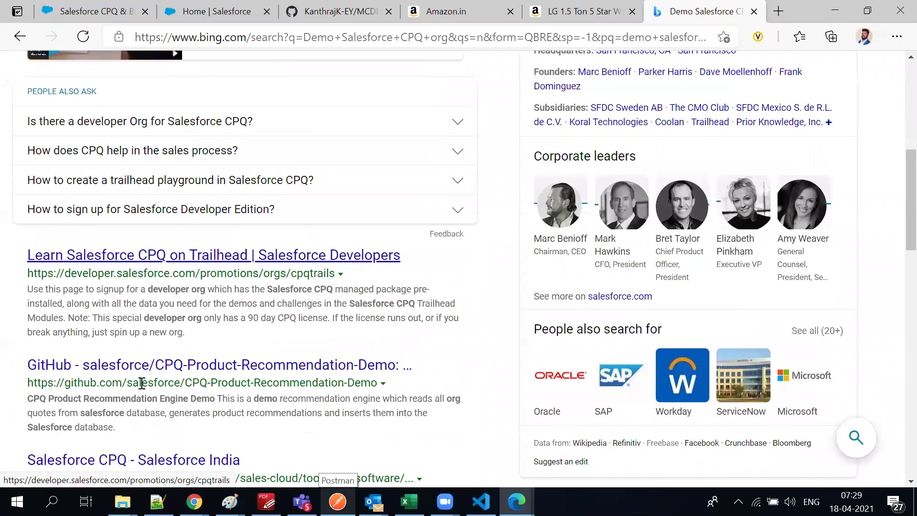
{"action": "scroll", "coordinate": [142, 383], "scroll_direction": "down", "scroll_amount": 1}
{"action": "scroll", "coordinate": [141, 387], "scroll_direction": "down", "scroll_amount": 4}
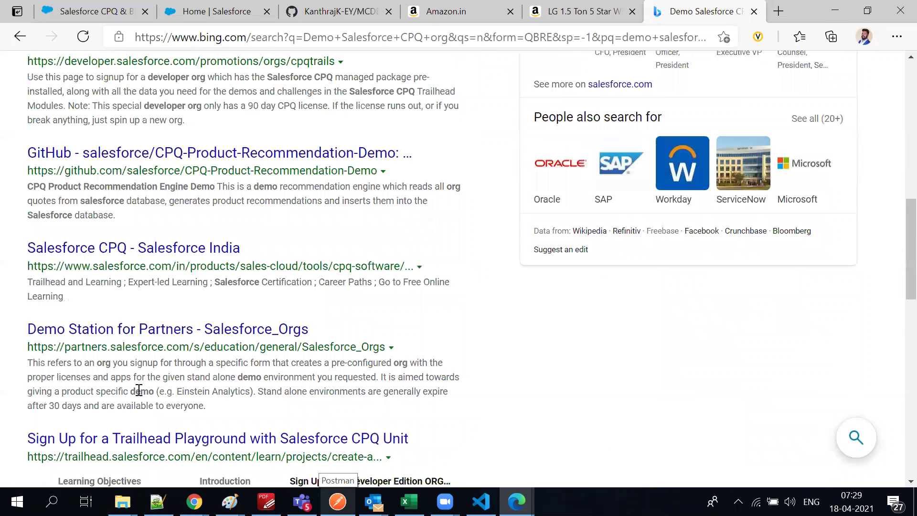
{"action": "scroll", "coordinate": [139, 389], "scroll_direction": "down", "scroll_amount": 3}
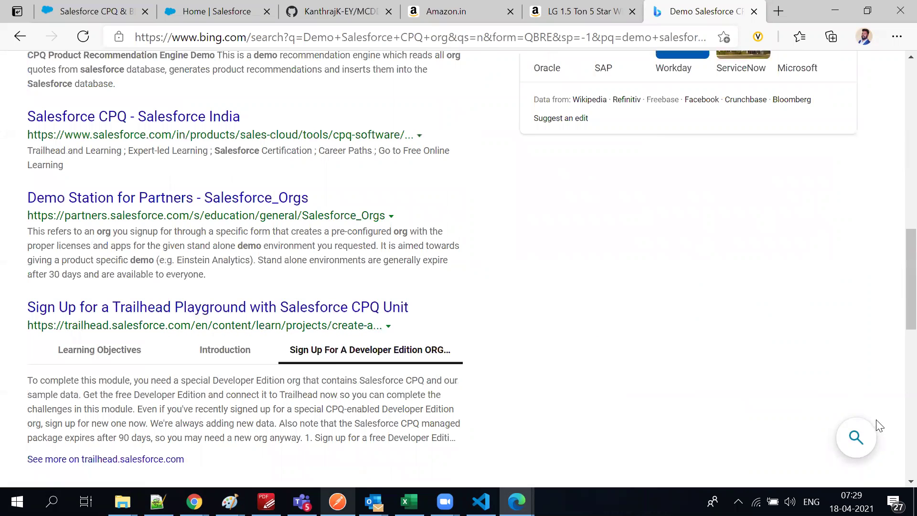
{"action": "middle_click", "coordinate": [78, 308]}
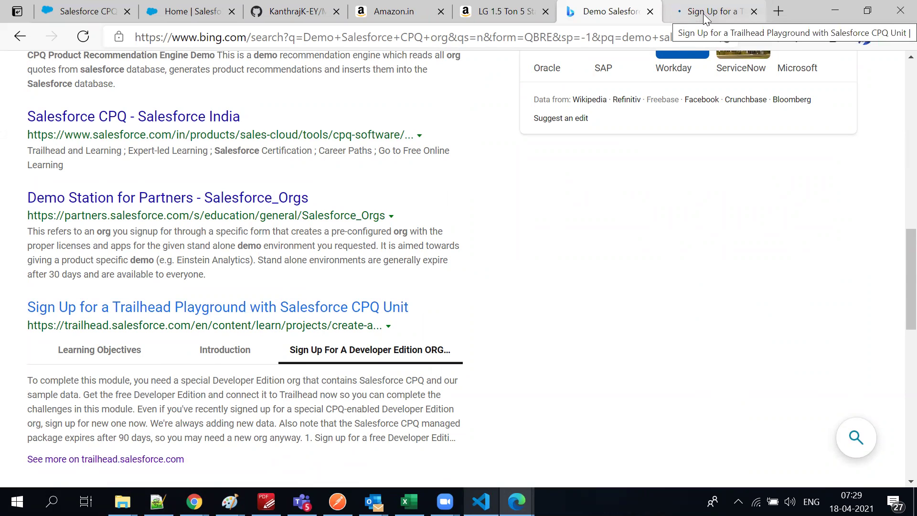
Review the Sign Up for a Trailhead Playground with Salesforce CPQ page
{"action": "left_click", "coordinate": [724, 6]}
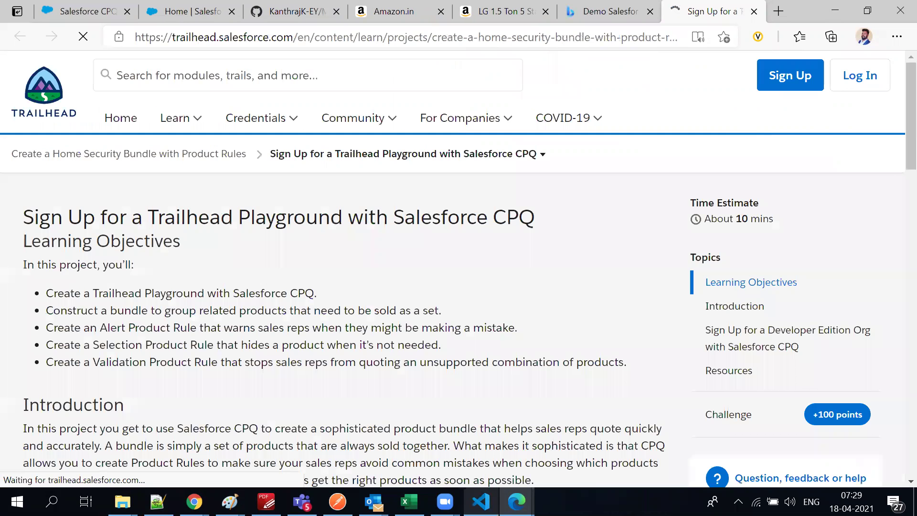
{"action": "scroll", "coordinate": [324, 346], "scroll_direction": "down", "scroll_amount": 7}
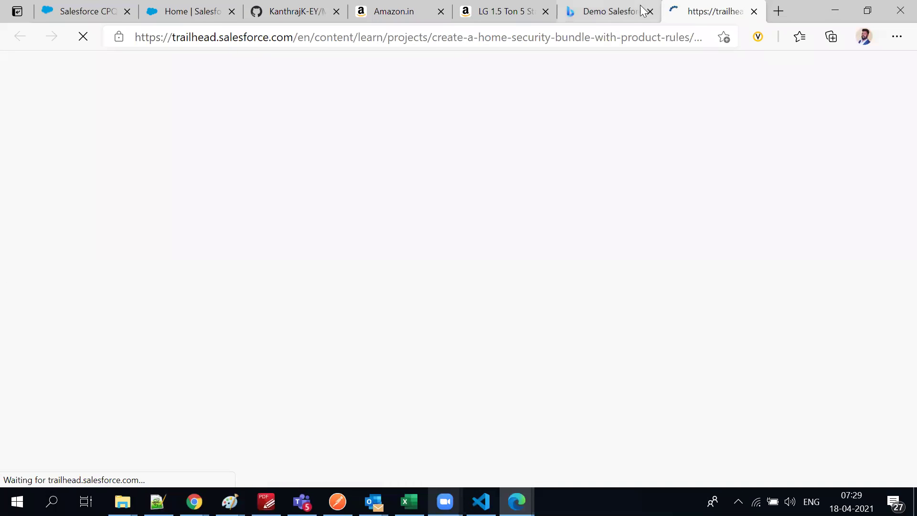
{"action": "left_click", "coordinate": [609, 13]}
{"action": "left_click", "coordinate": [708, 18]}
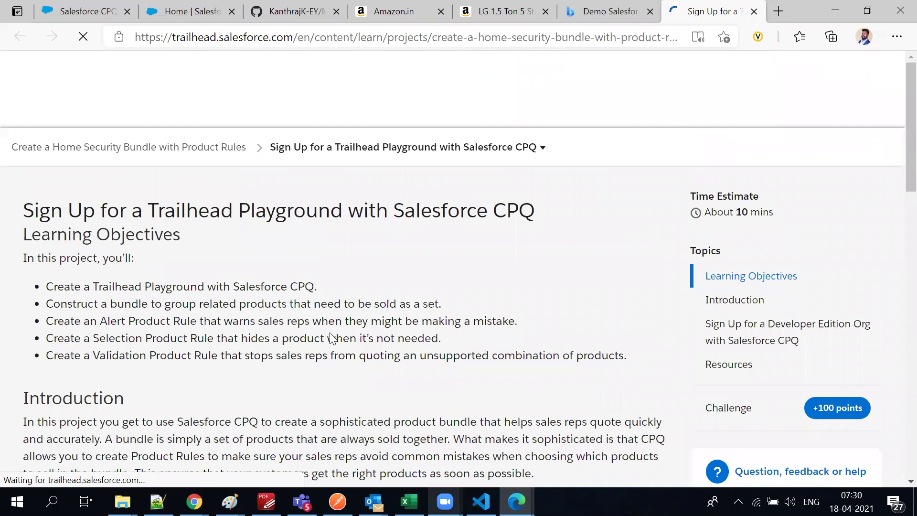
{"action": "scroll", "coordinate": [325, 347], "scroll_direction": "down", "scroll_amount": 4}
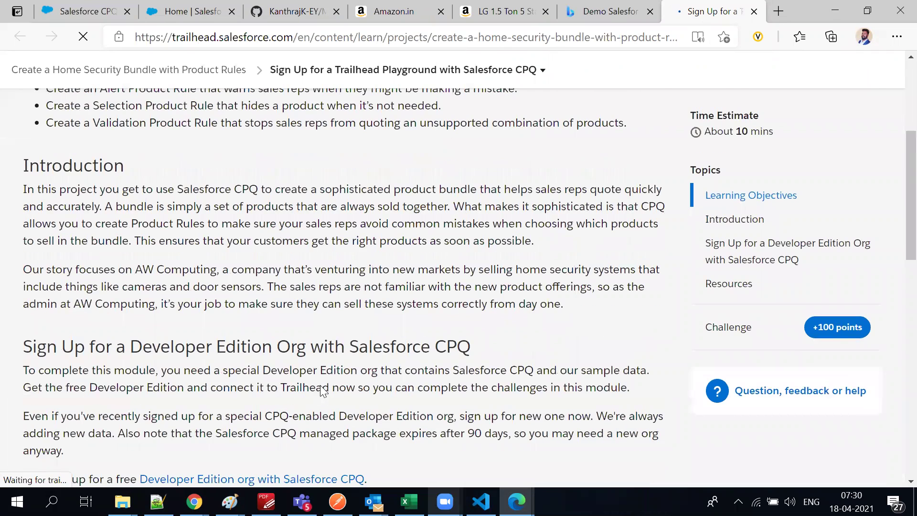
{"action": "scroll", "coordinate": [324, 392], "scroll_direction": "down", "scroll_amount": 16}
{"action": "scroll", "coordinate": [324, 392], "scroll_direction": "up", "scroll_amount": 7}
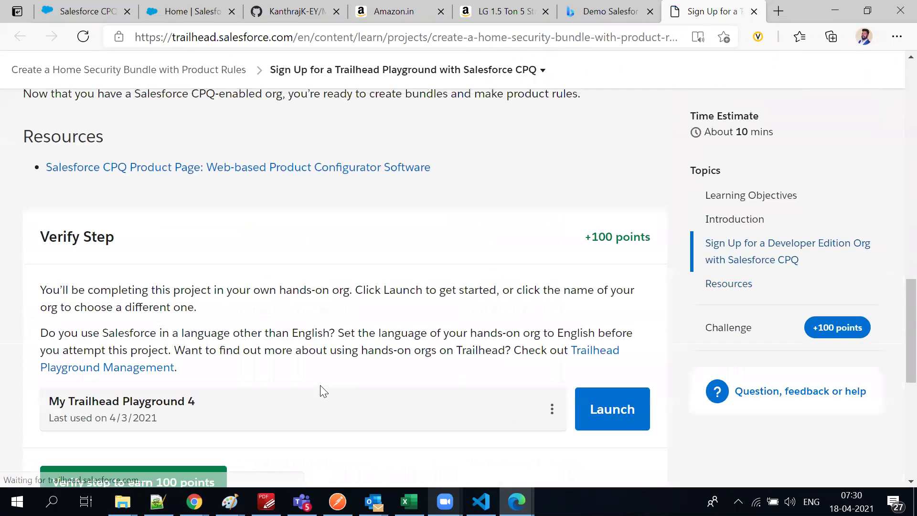
{"action": "scroll", "coordinate": [323, 390], "scroll_direction": "up", "scroll_amount": 4}
{"action": "scroll", "coordinate": [321, 387], "scroll_direction": "up", "scroll_amount": 5}
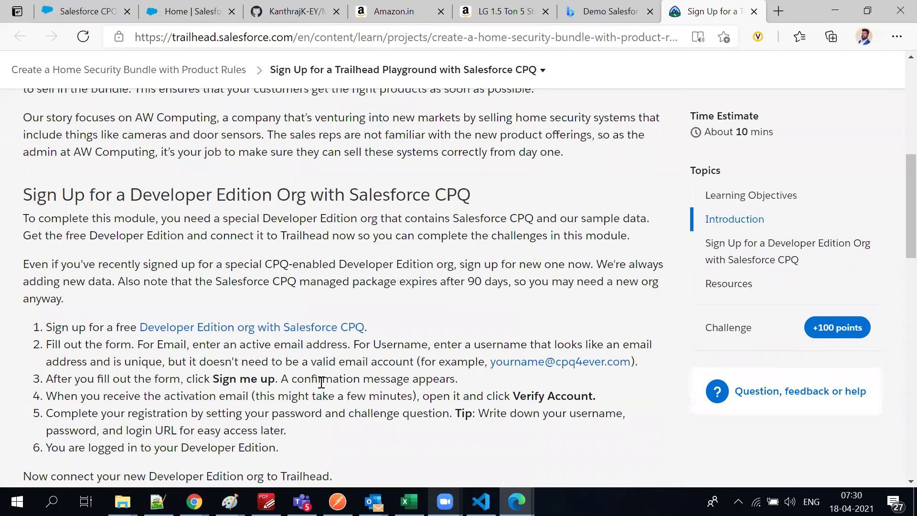
{"action": "scroll", "coordinate": [318, 384], "scroll_direction": "up", "scroll_amount": 7}
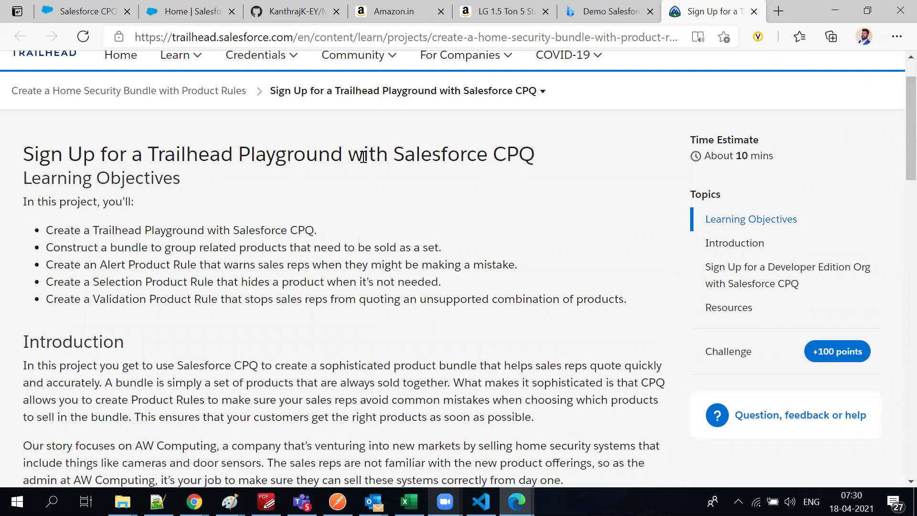
{"action": "scroll", "coordinate": [467, 262], "scroll_direction": "down", "scroll_amount": 5}
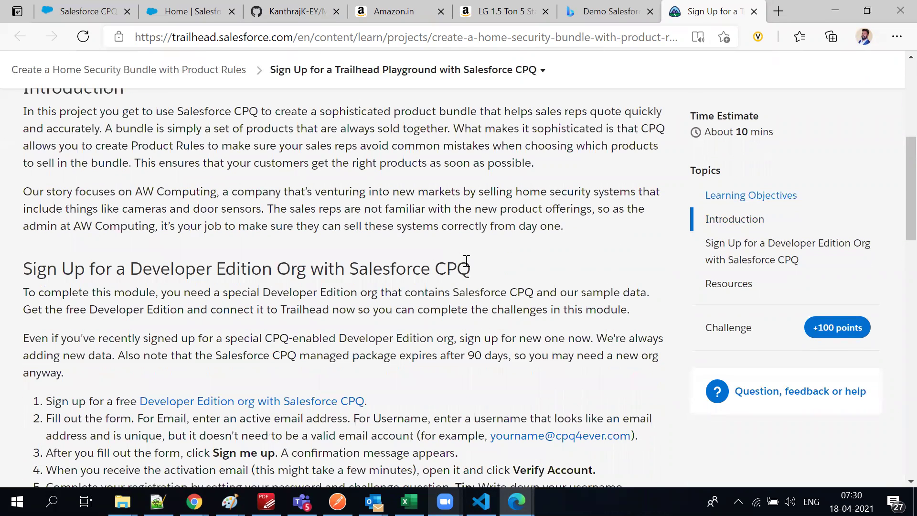
{"action": "scroll", "coordinate": [467, 261], "scroll_direction": "down", "scroll_amount": 5}
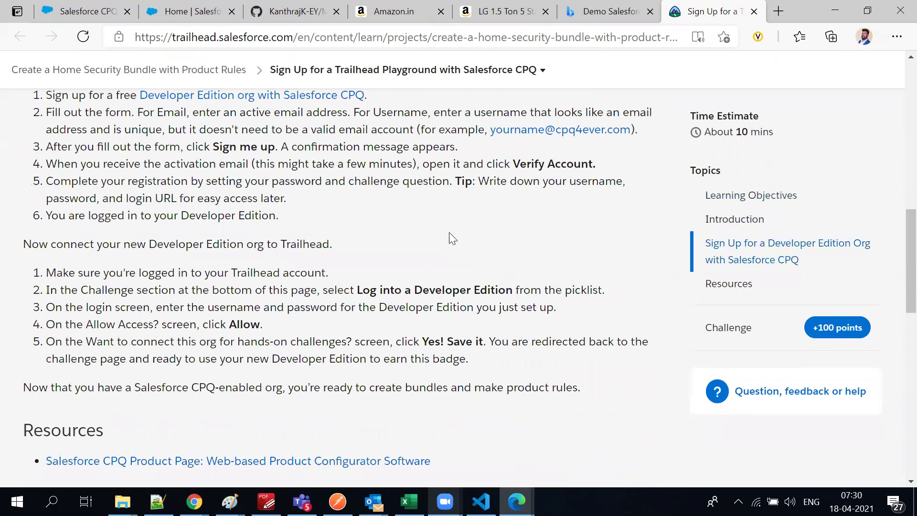
Copy the sign-up page's URL onto line 1787 of B -dev33.txt in Notepad++
{"action": "left_click", "coordinate": [278, 41]}
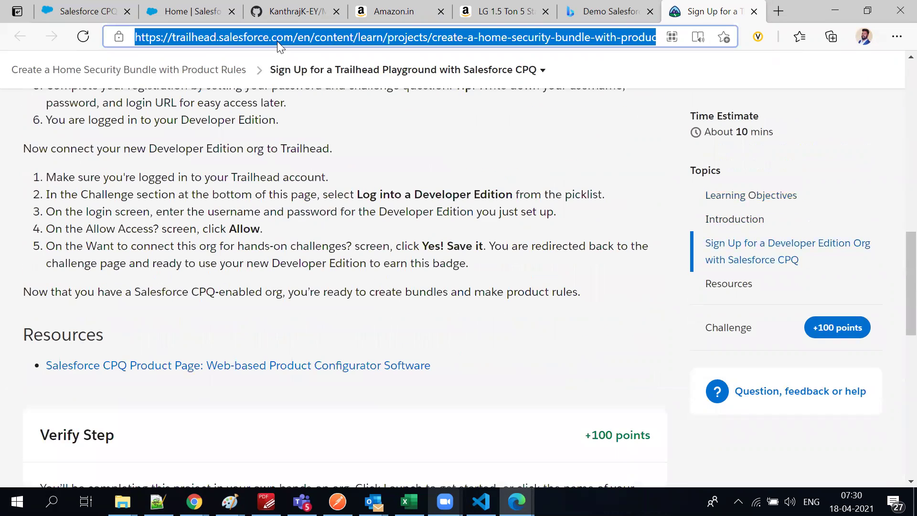
{"action": "left_click", "coordinate": [157, 502]}
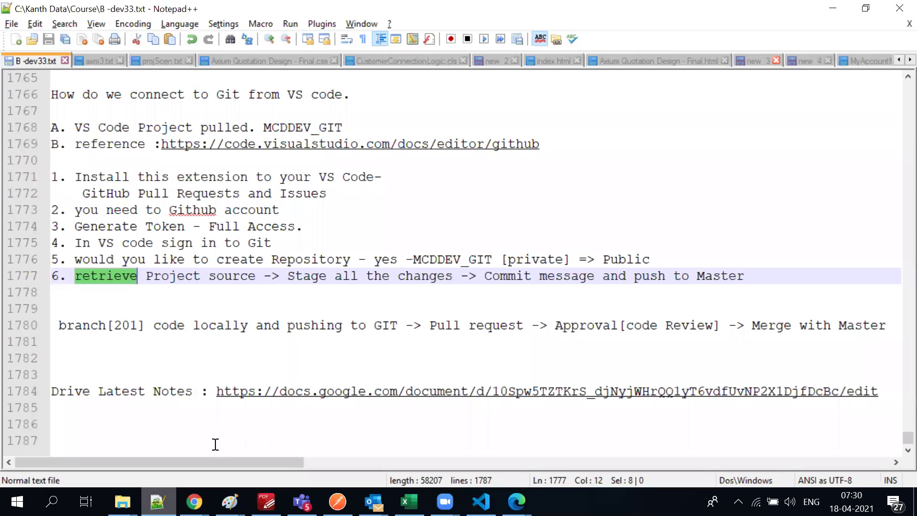
{"action": "key", "text": "ctrl+End"}
{"action": "type", "text": "https://trailhead.salesforce.com/en/content/learn/projects/create-a-home-security-bundle-with-product-rules/sign-up-for-a-trailhead-playground-with-salesforce-cpq"}
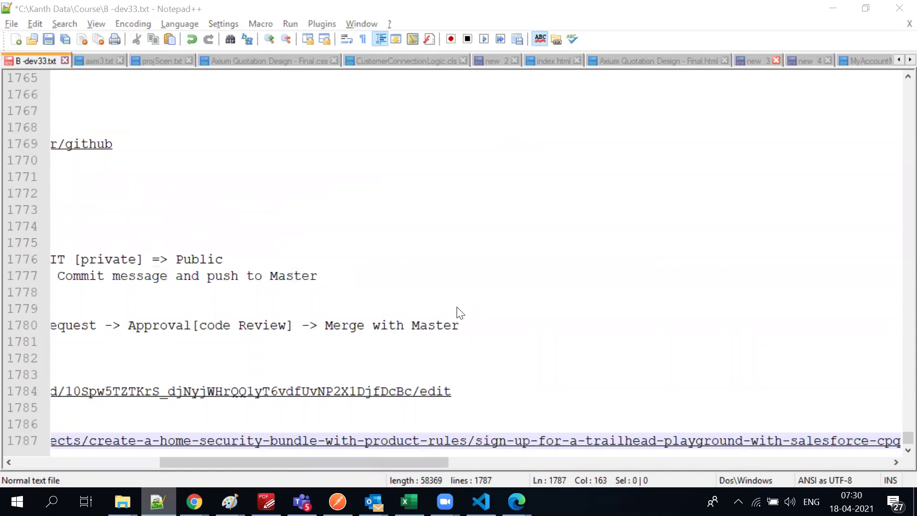
{"action": "key", "text": "alt+Tab"}
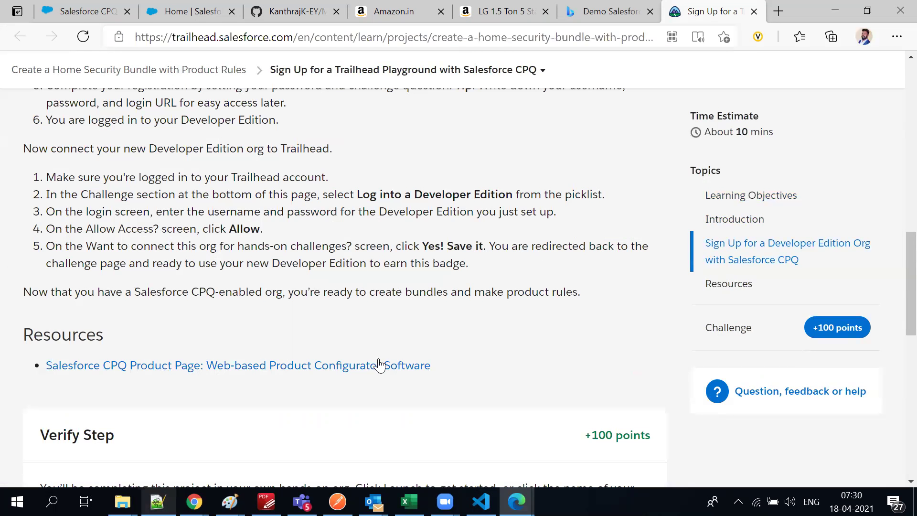
Search Bing in a new tab for 'salesforce CPQ package installation' and open the Installing Salesforce CPQ post
{"action": "scroll", "coordinate": [379, 365], "scroll_direction": "down", "scroll_amount": 4}
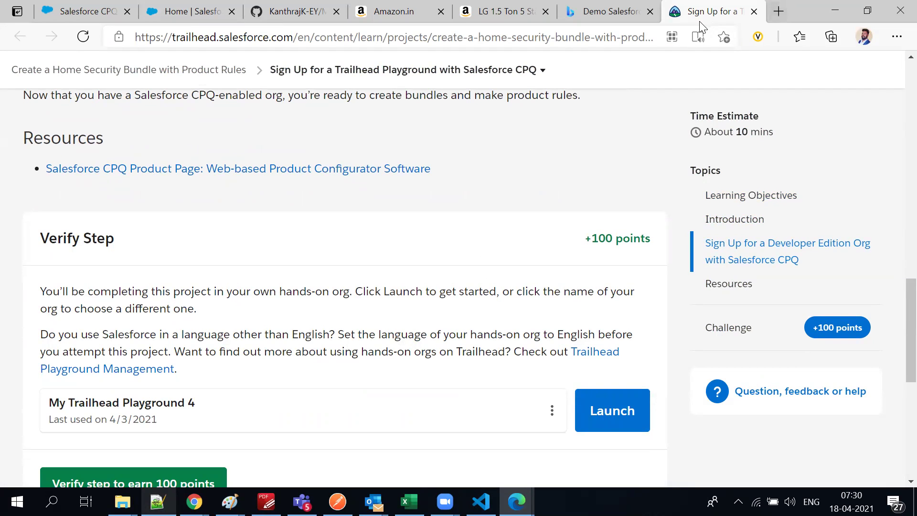
{"action": "left_click", "coordinate": [780, 12]}
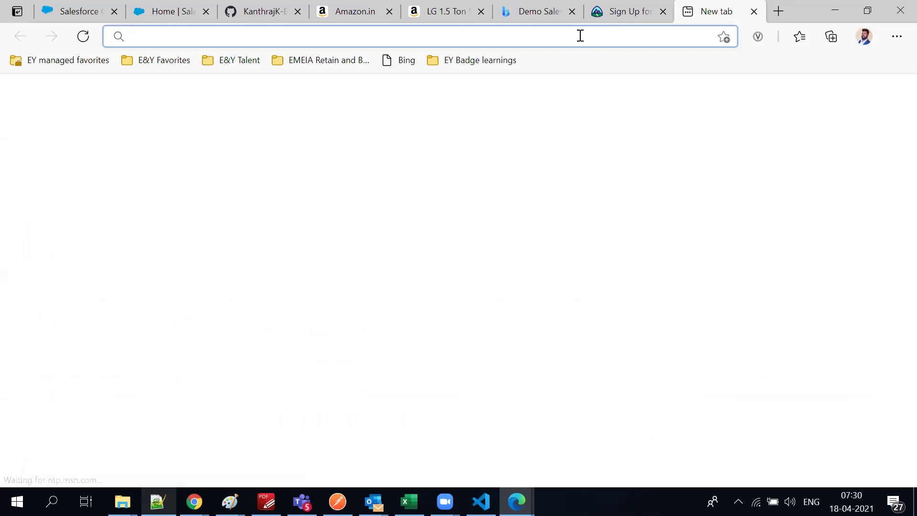
{"action": "type", "text": "sa"}
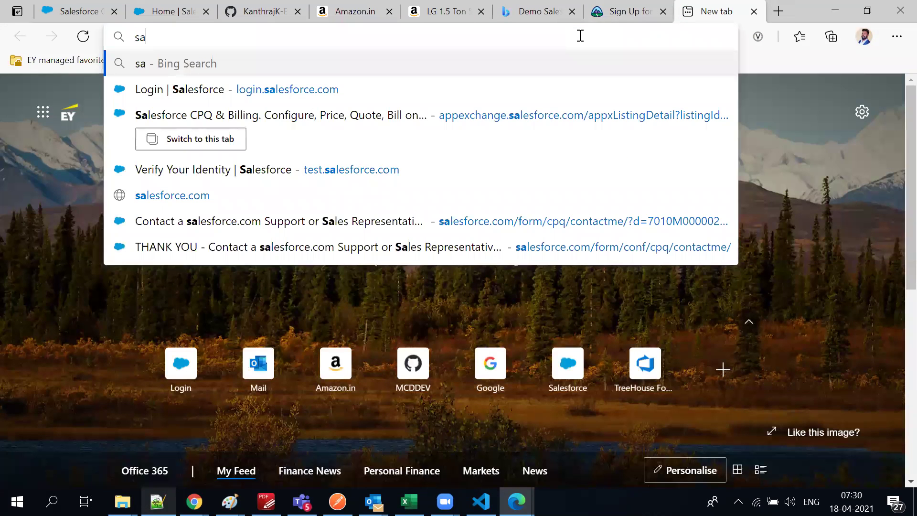
{"action": "type", "text": "lesforce "}
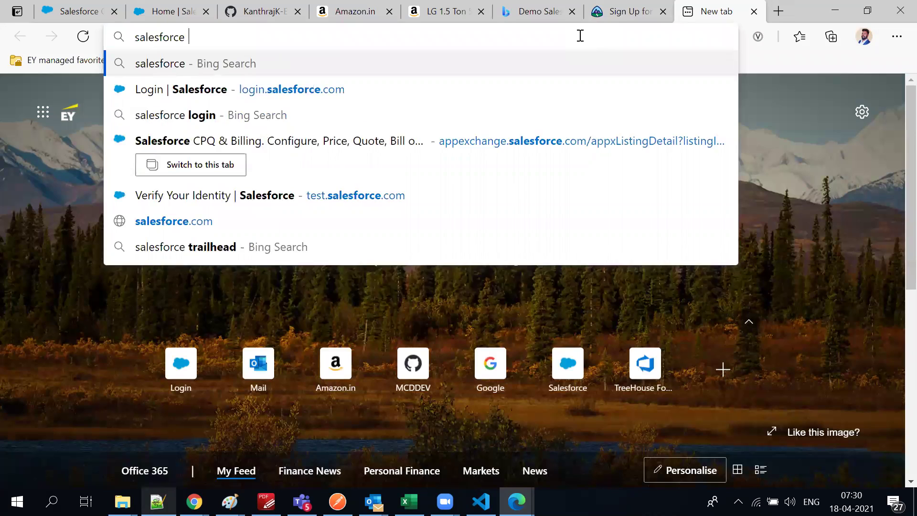
{"action": "type", "text": "CPQ pac"}
{"action": "type", "text": "age installation"}
{"action": "key", "text": "Return"}
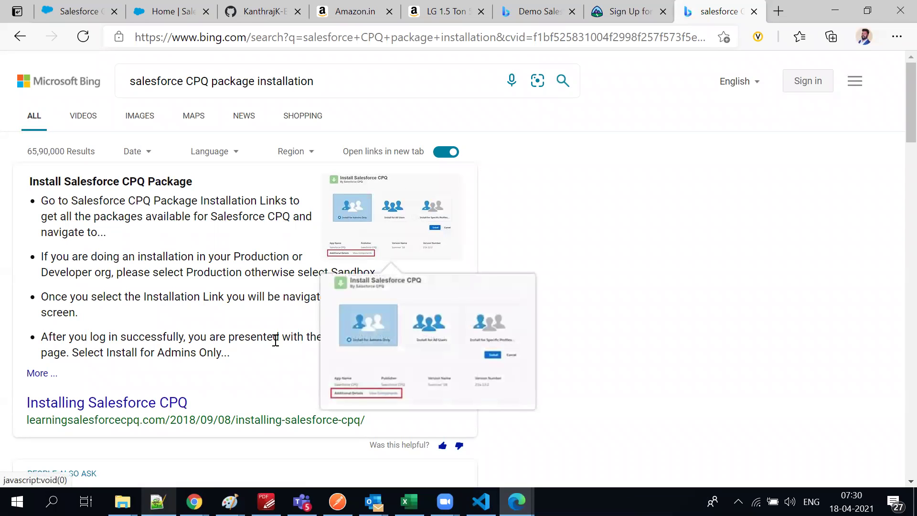
{"action": "left_click", "coordinate": [129, 406]}
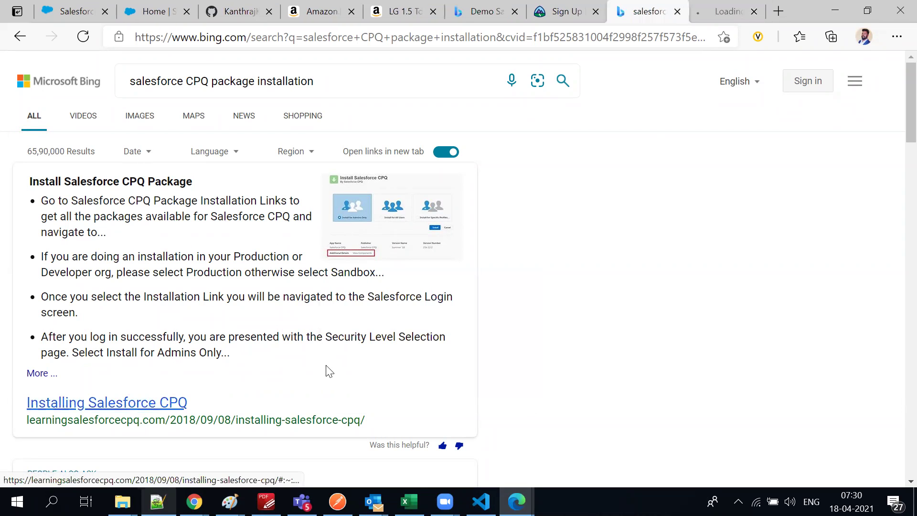
{"action": "left_click", "coordinate": [726, 9]}
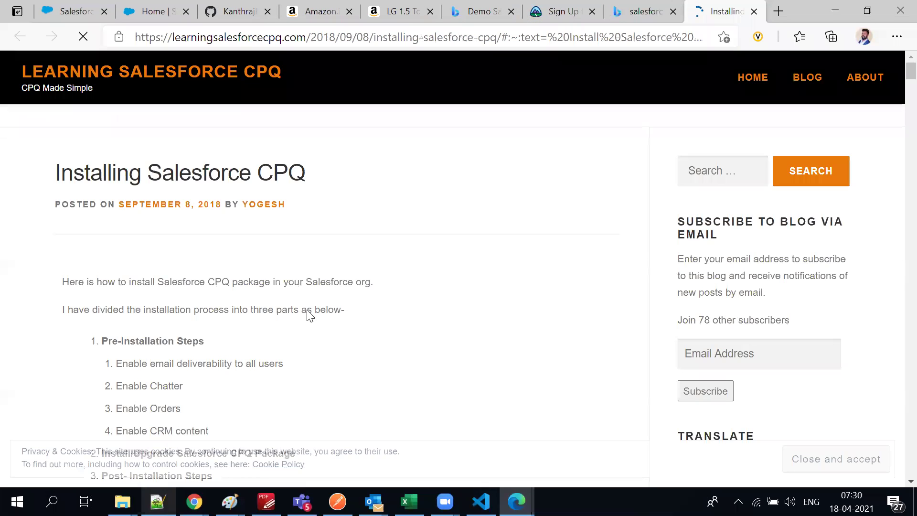
Open the blog's Package Installation Links page in a new tab and switch to it
{"action": "double_click", "coordinate": [149, 342]}
{"action": "double_click", "coordinate": [157, 366]}
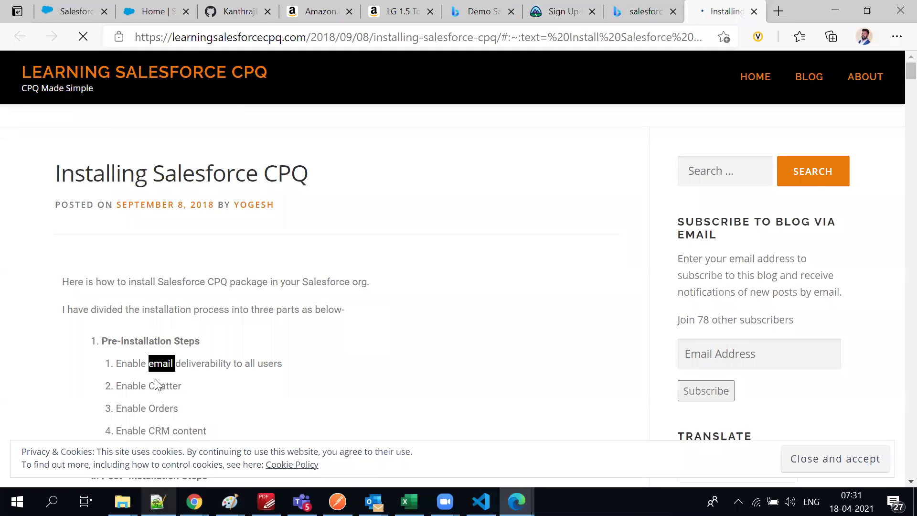
{"action": "scroll", "coordinate": [153, 373], "scroll_direction": "down", "scroll_amount": 3}
{"action": "scroll", "coordinate": [173, 351], "scroll_direction": "down", "scroll_amount": 5}
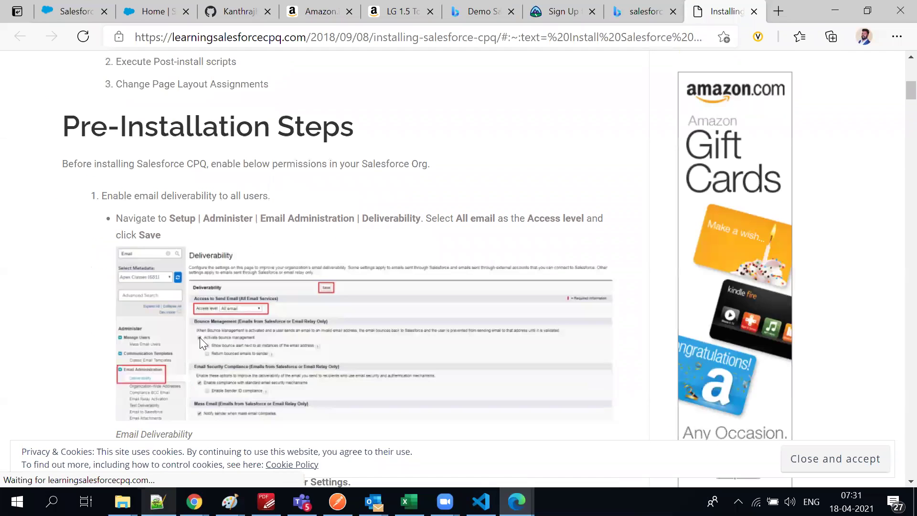
{"action": "scroll", "coordinate": [169, 279], "scroll_direction": "down", "scroll_amount": 5}
{"action": "scroll", "coordinate": [168, 279], "scroll_direction": "down", "scroll_amount": 7}
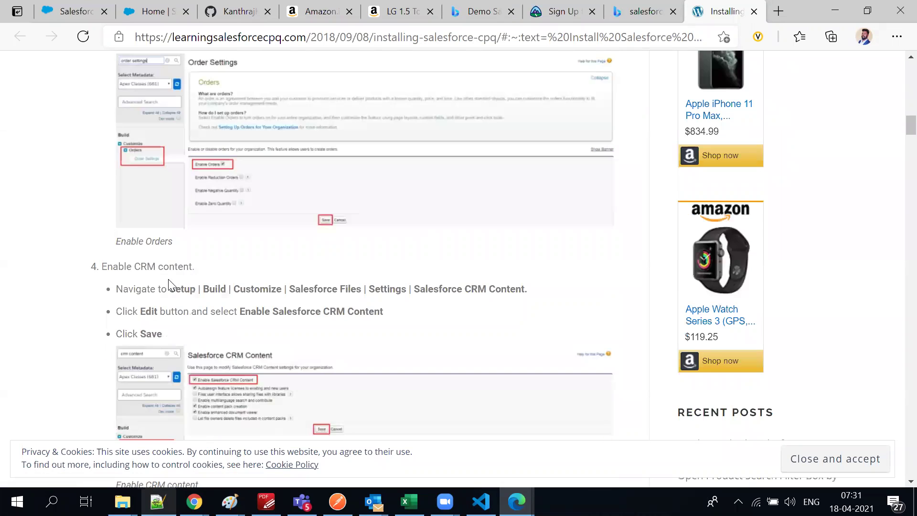
{"action": "scroll", "coordinate": [170, 280], "scroll_direction": "down", "scroll_amount": 4}
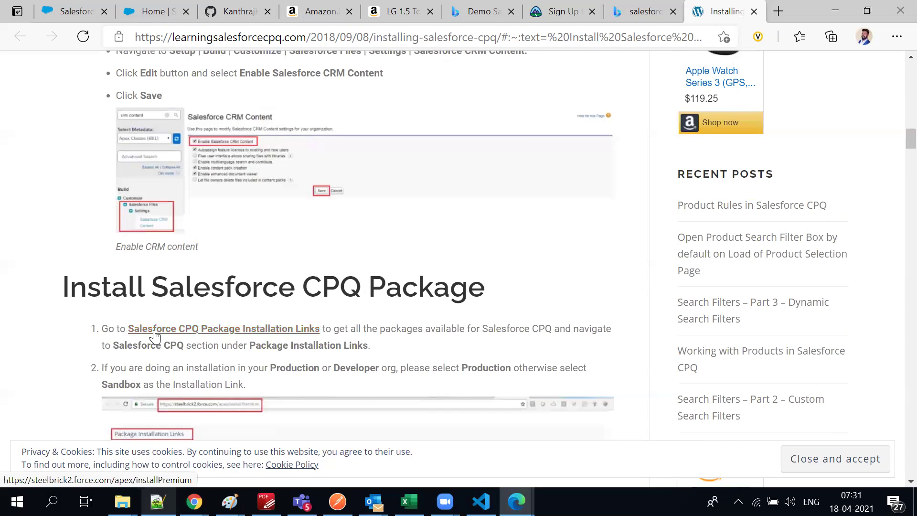
{"action": "middle_click", "coordinate": [154, 336]}
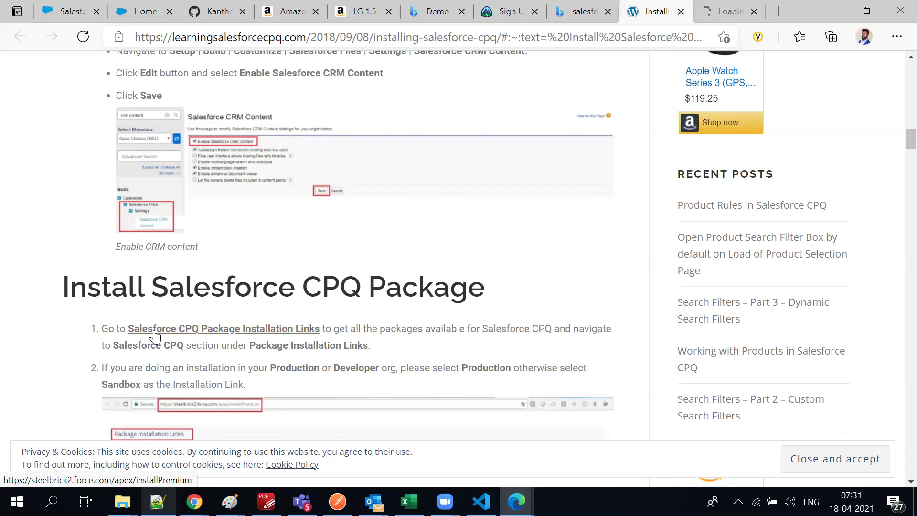
{"action": "scroll", "coordinate": [155, 334], "scroll_direction": "down", "scroll_amount": 3}
{"action": "scroll", "coordinate": [154, 335], "scroll_direction": "down", "scroll_amount": 6}
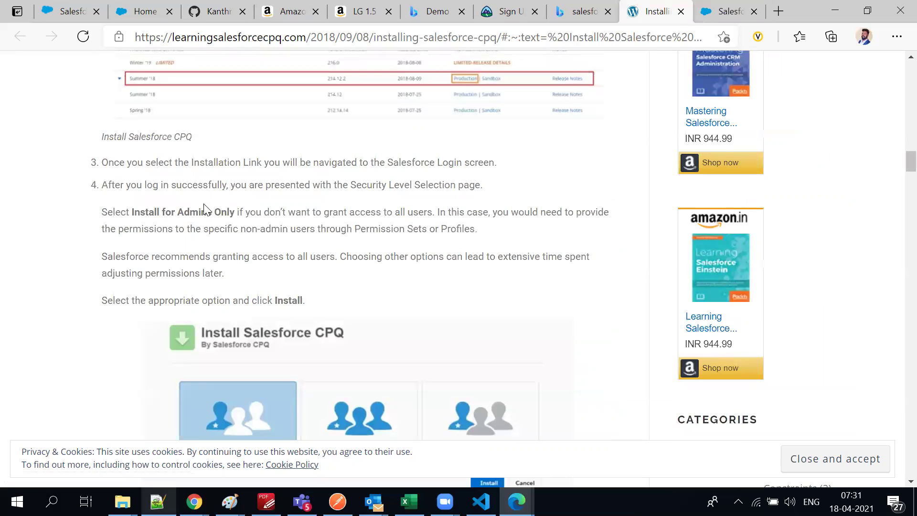
{"action": "left_click", "coordinate": [738, 16]}
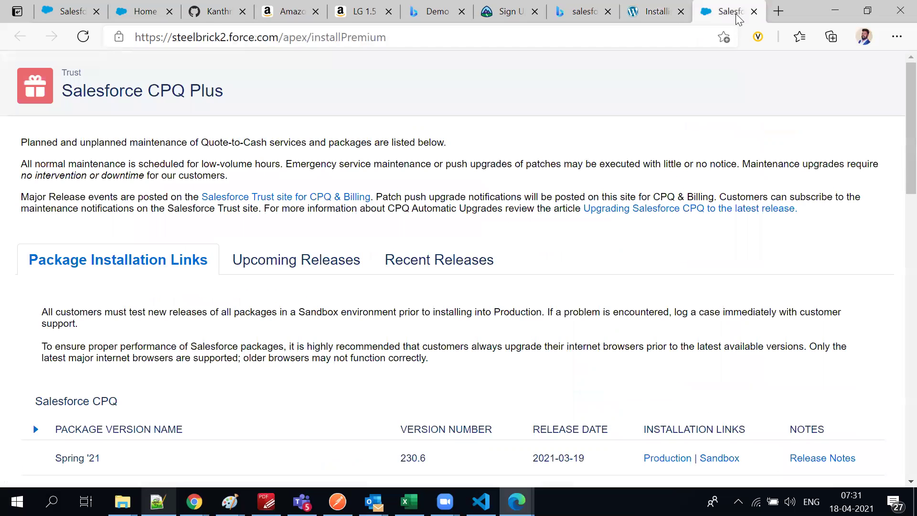
Scroll the Salesforce CPQ Plus links page to the version table showing Spring '21 version 230.6
{"action": "triple_click", "coordinate": [88, 89]}
{"action": "scroll", "coordinate": [332, 354], "scroll_direction": "down", "scroll_amount": 3}
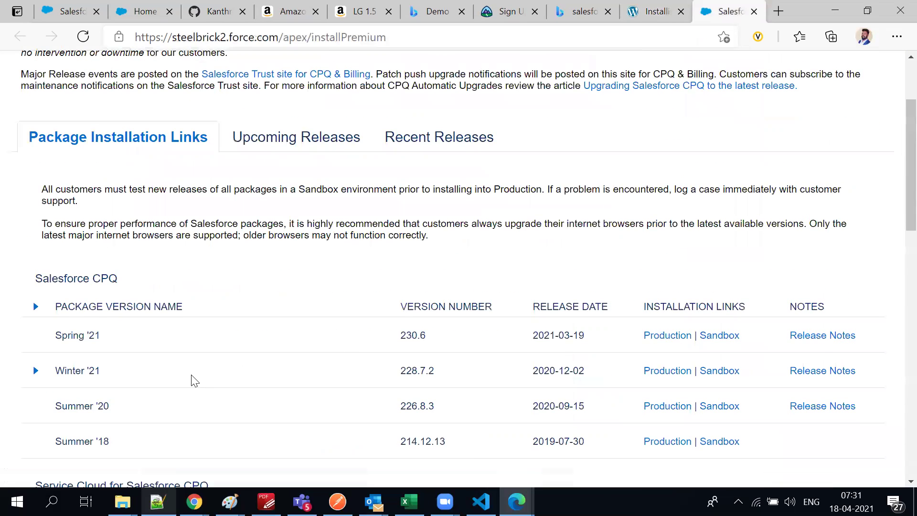
{"action": "scroll", "coordinate": [193, 382], "scroll_direction": "down", "scroll_amount": 3}
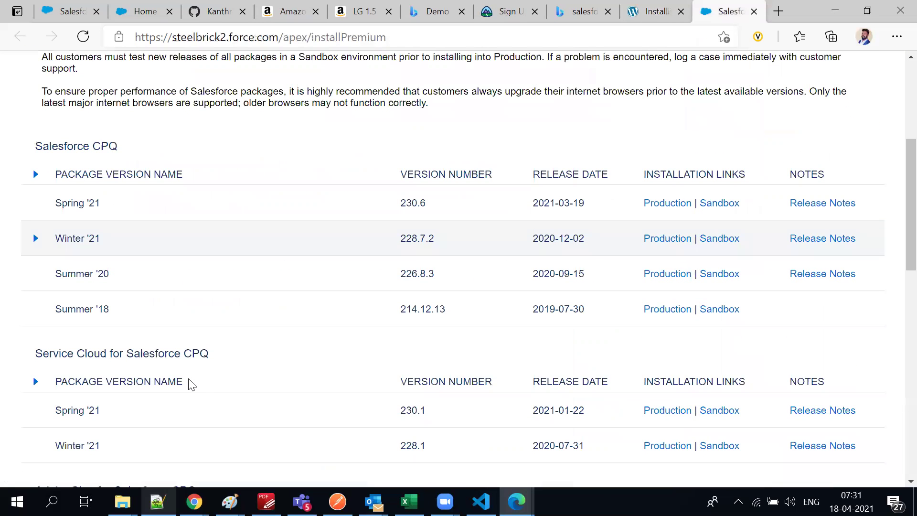
{"action": "scroll", "coordinate": [192, 385], "scroll_direction": "down", "scroll_amount": 15}
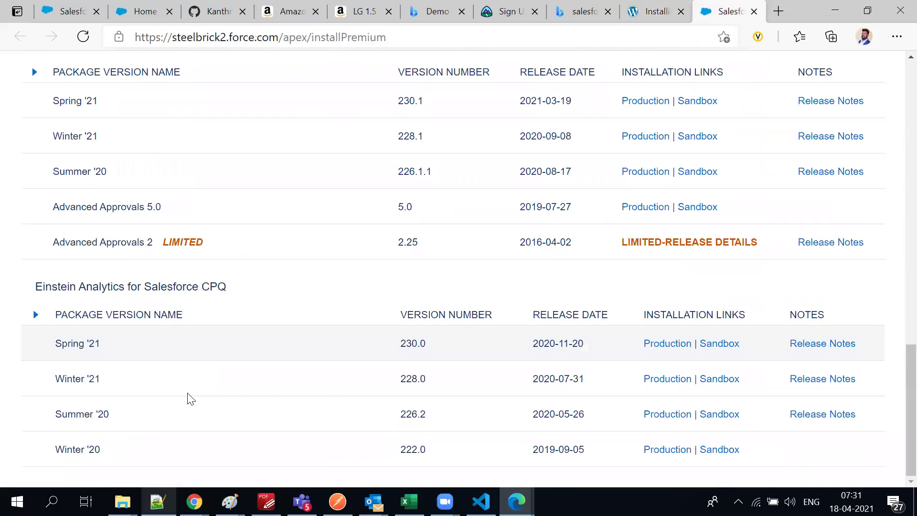
{"action": "scroll", "coordinate": [191, 398], "scroll_direction": "up", "scroll_amount": 15}
{"action": "scroll", "coordinate": [153, 276], "scroll_direction": "up", "scroll_amount": 7}
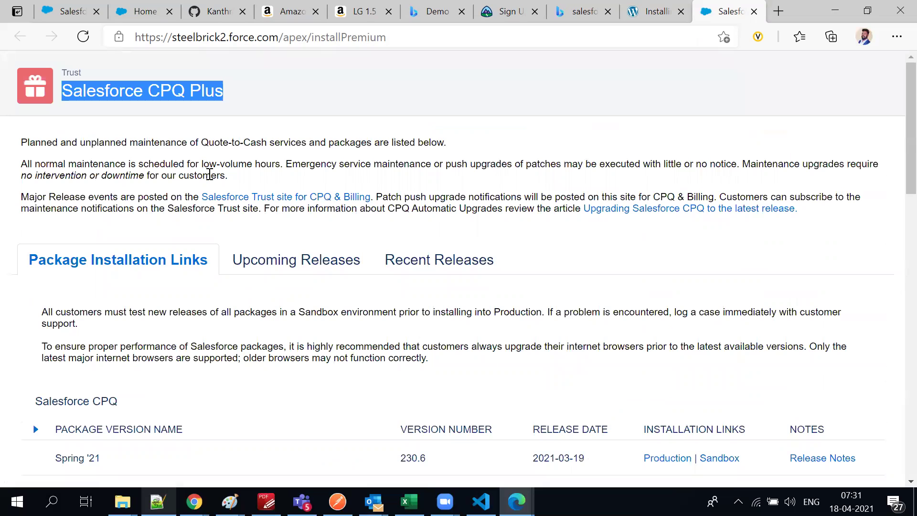
{"action": "left_click", "coordinate": [209, 175]}
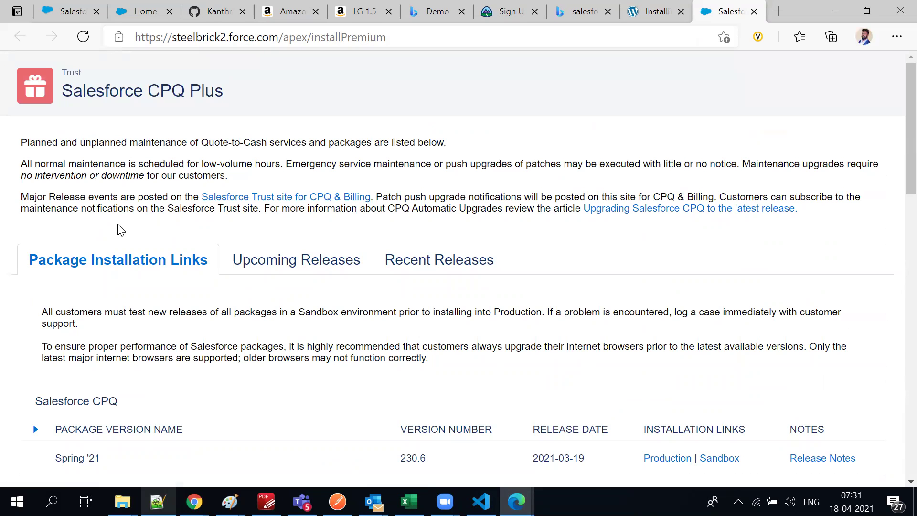
{"action": "scroll", "coordinate": [121, 230], "scroll_direction": "down", "scroll_amount": 5}
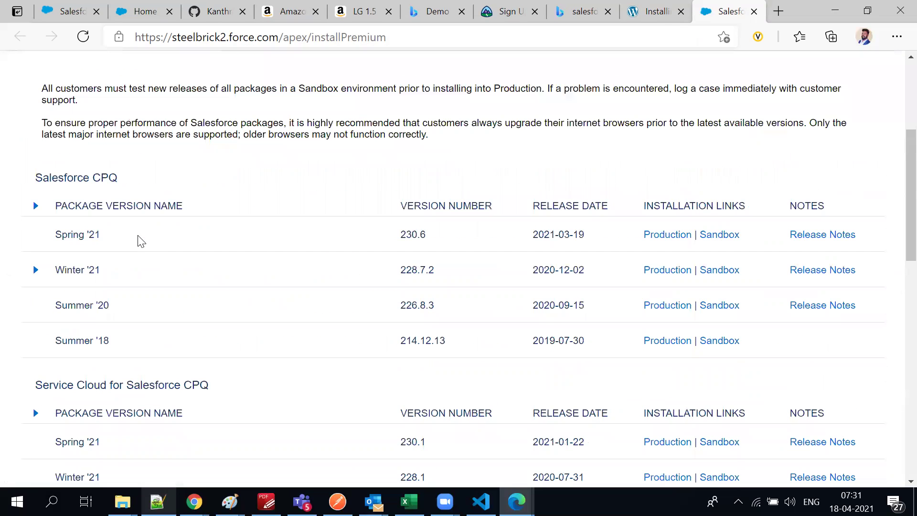
{"action": "scroll", "coordinate": [139, 239], "scroll_direction": "down", "scroll_amount": 1}
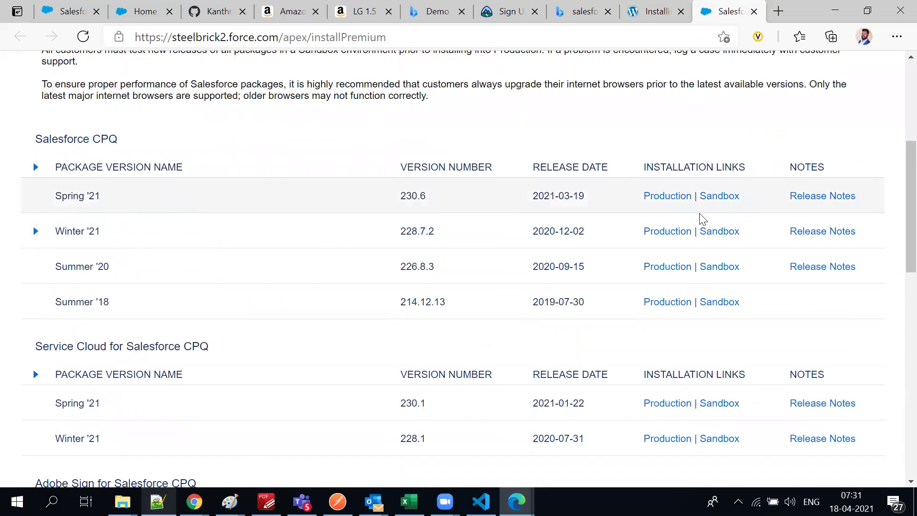
Follow the Spring '21 Production installation link to the Salesforce login page
{"action": "left_click", "coordinate": [655, 202]}
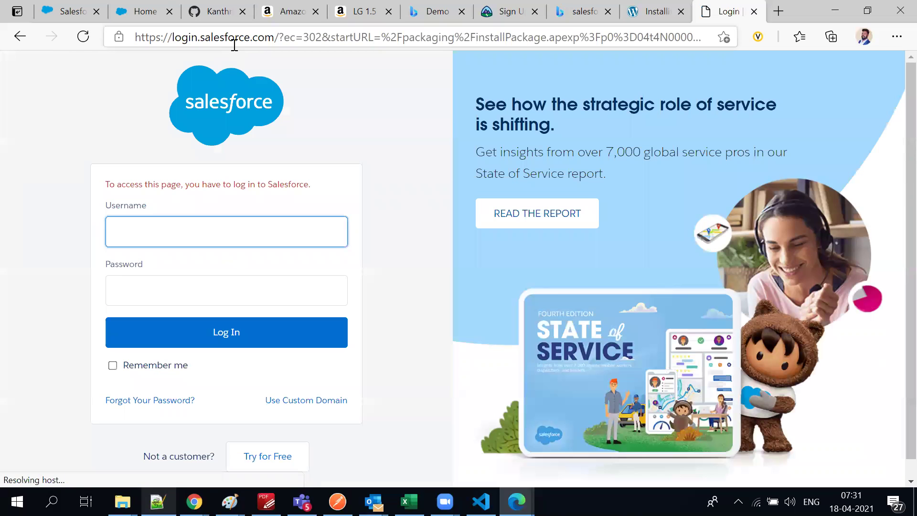
{"action": "left_click", "coordinate": [234, 46]}
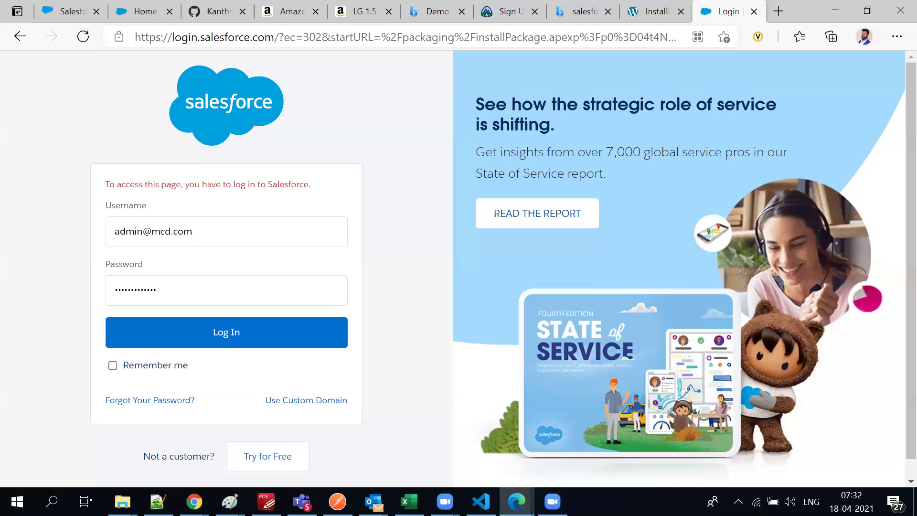
{"action": "left_click", "coordinate": [657, 10]}
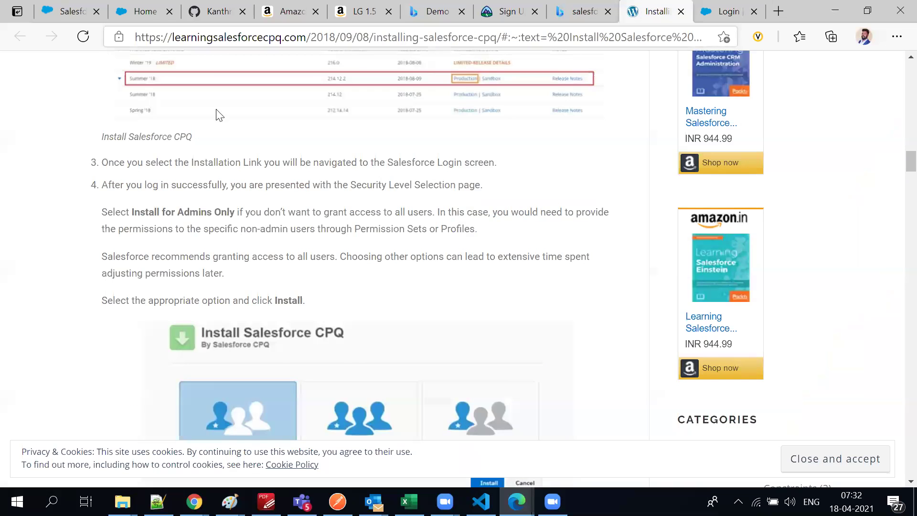
{"action": "scroll", "coordinate": [192, 254], "scroll_direction": "up", "scroll_amount": 5}
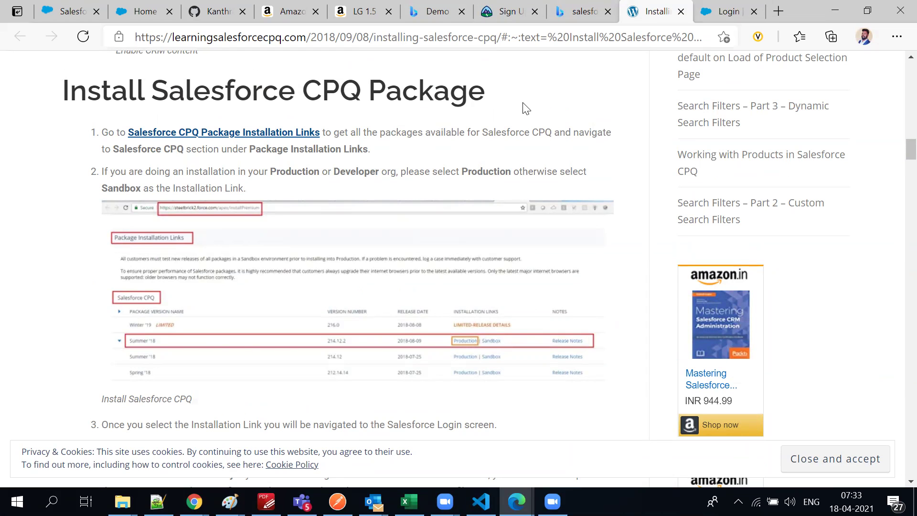
{"action": "left_click", "coordinate": [705, 17]}
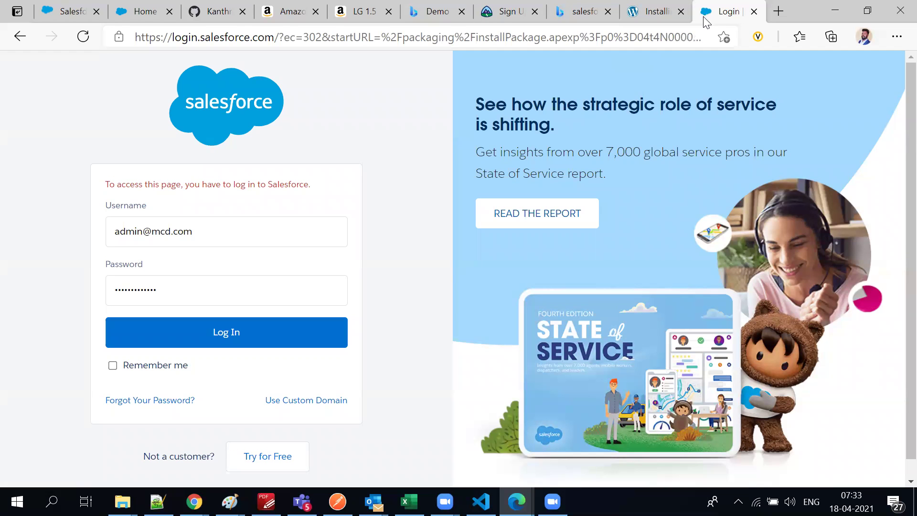
Log in to the developer org with the pre-filled credentials
{"action": "left_click_drag", "start_coordinate": [176, 38], "coordinate": [666, 35]}
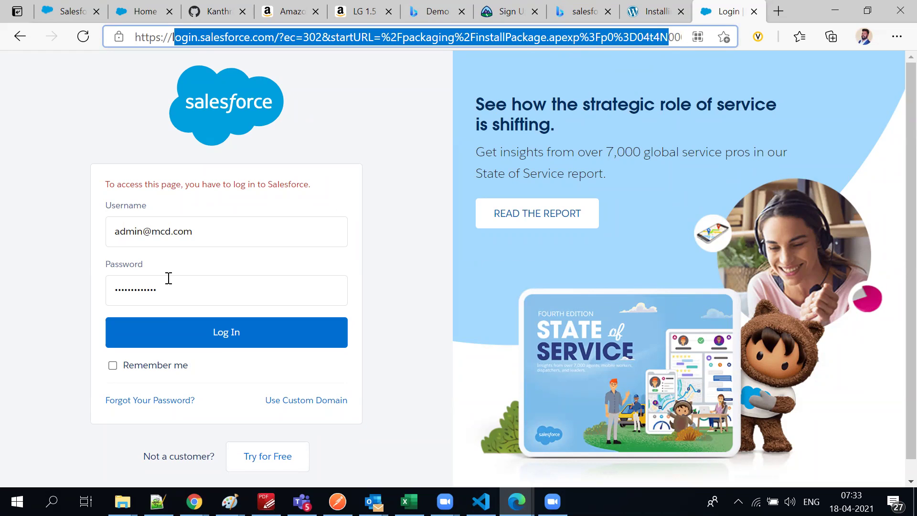
{"action": "left_click", "coordinate": [178, 291]}
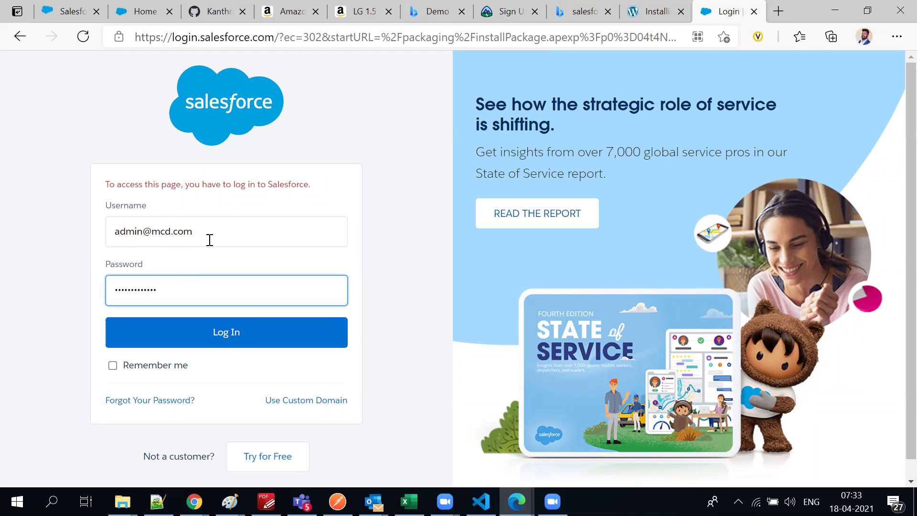
{"action": "left_click", "coordinate": [0, 253]}
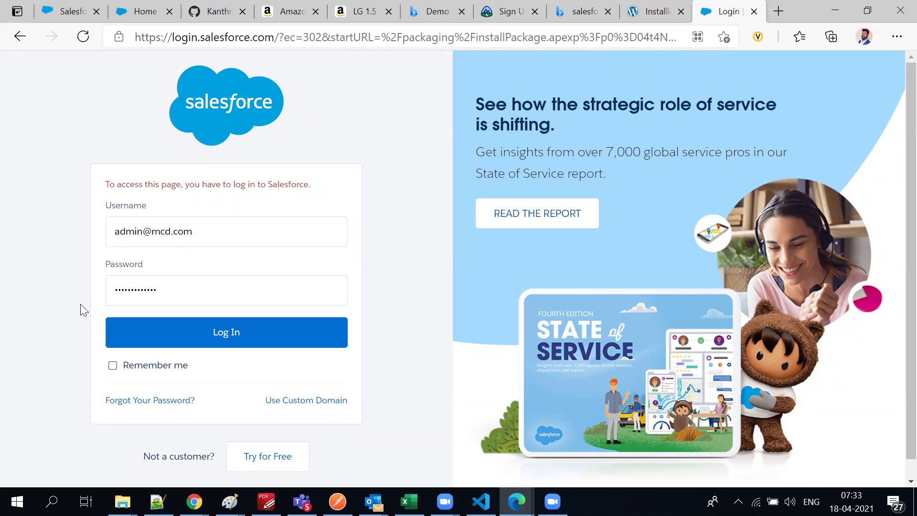
{"action": "left_click", "coordinate": [136, 340]}
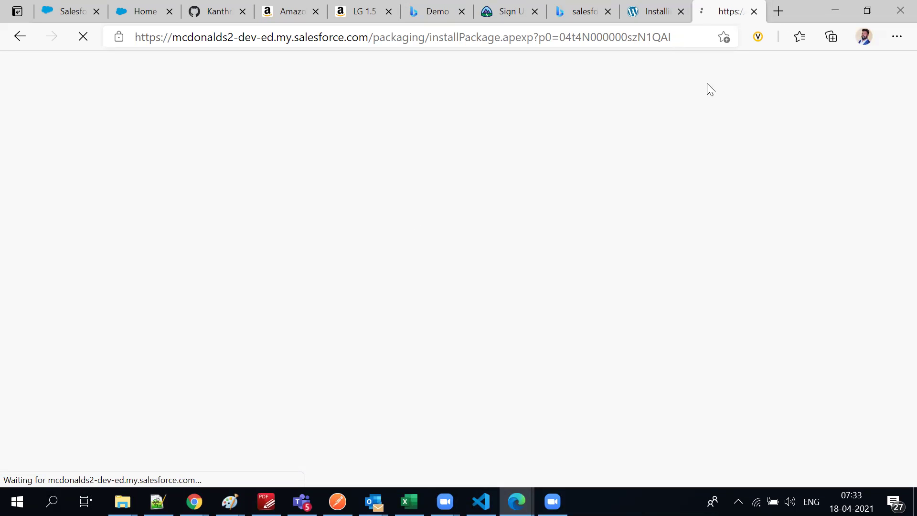
Choose Install for All Users on the Salesforce CPQ Spring '21 (230.6) install page
{"action": "left_click", "coordinate": [659, 12]}
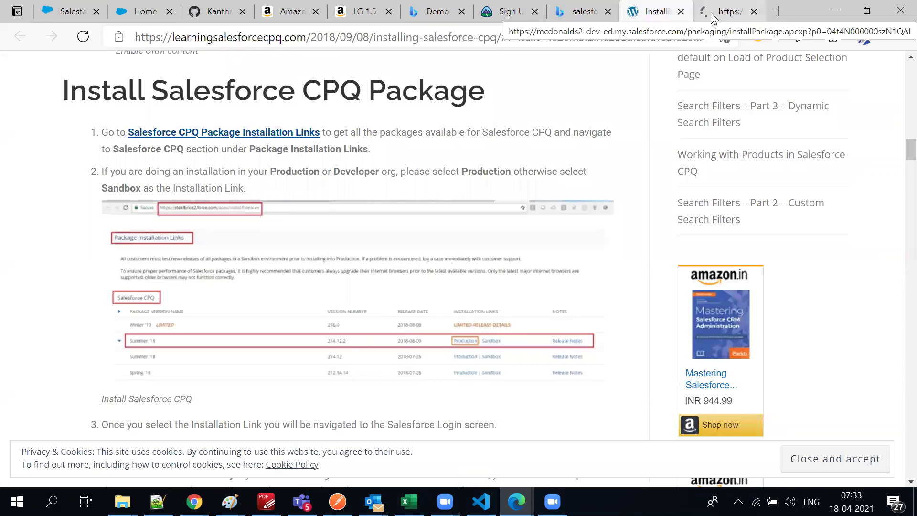
{"action": "left_click", "coordinate": [714, 18]}
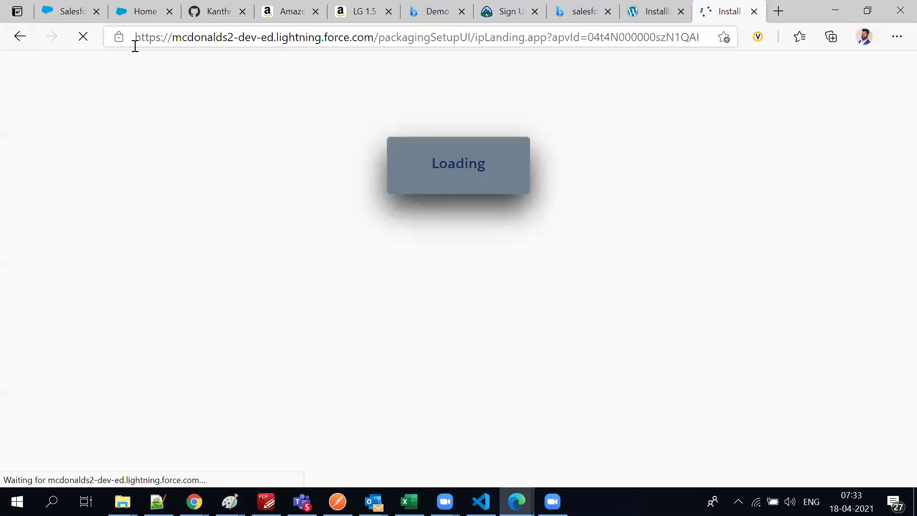
{"action": "left_click_drag", "start_coordinate": [136, 39], "coordinate": [391, 37]}
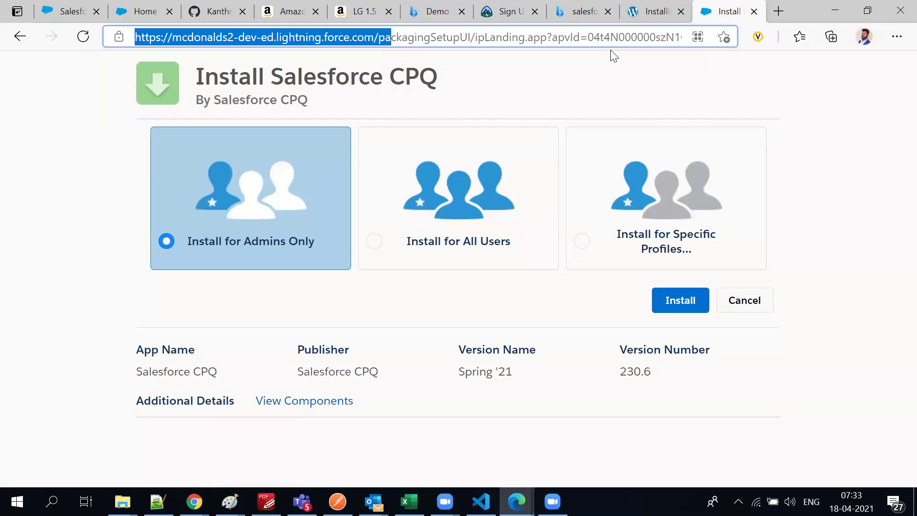
{"action": "left_click", "coordinate": [452, 246]}
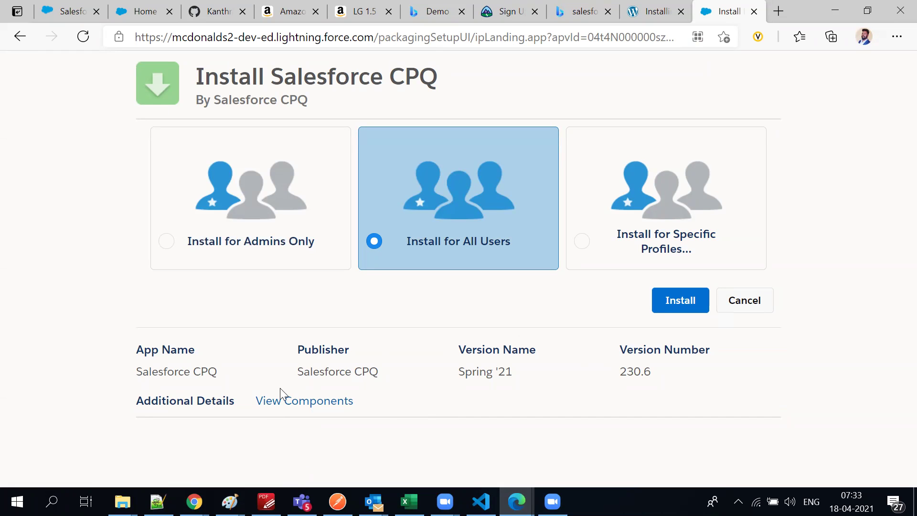
{"action": "left_click", "coordinate": [311, 409]}
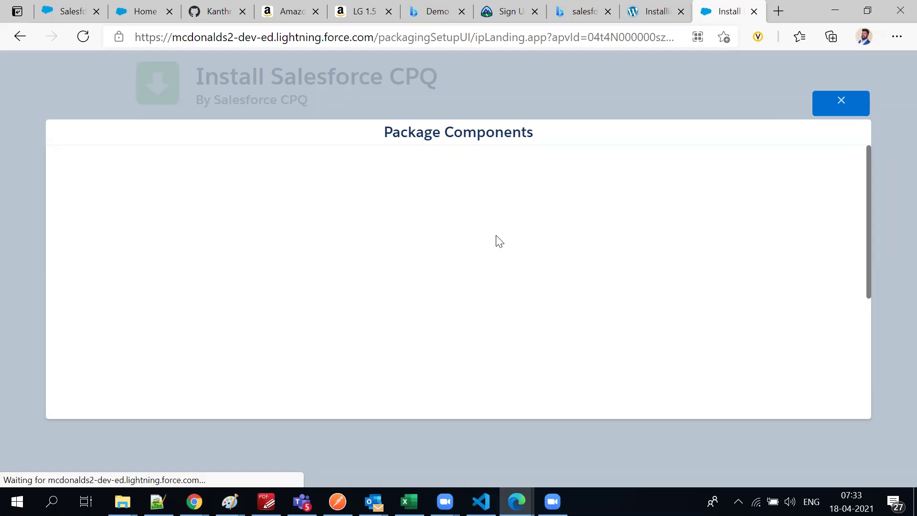
{"action": "scroll", "coordinate": [556, 266], "scroll_direction": "down", "scroll_amount": 5}
{"action": "scroll", "coordinate": [564, 260], "scroll_direction": "up", "scroll_amount": 5}
{"action": "scroll", "coordinate": [610, 242], "scroll_direction": "down", "scroll_amount": 5}
{"action": "scroll", "coordinate": [614, 231], "scroll_direction": "up", "scroll_amount": 5}
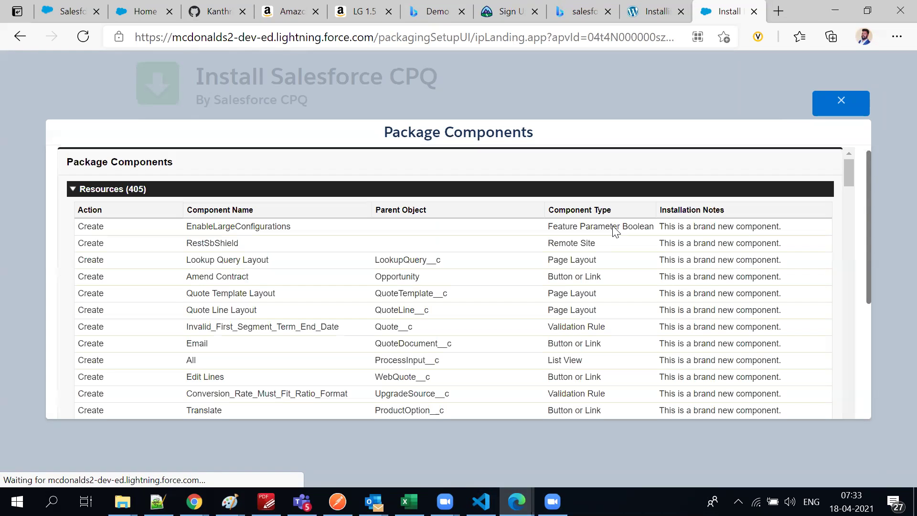
{"action": "scroll", "coordinate": [587, 276], "scroll_direction": "down", "scroll_amount": 8}
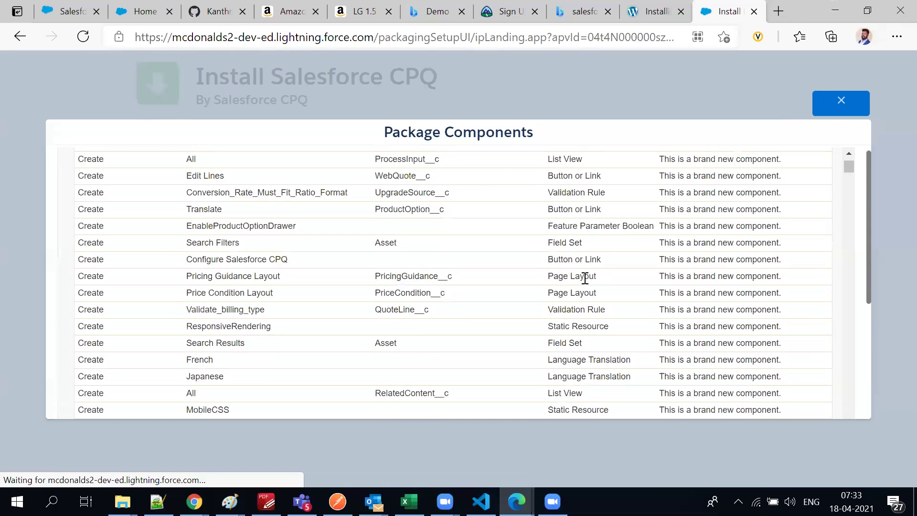
{"action": "scroll", "coordinate": [591, 276], "scroll_direction": "up", "scroll_amount": 6}
{"action": "scroll", "coordinate": [591, 277], "scroll_direction": "up", "scroll_amount": 3}
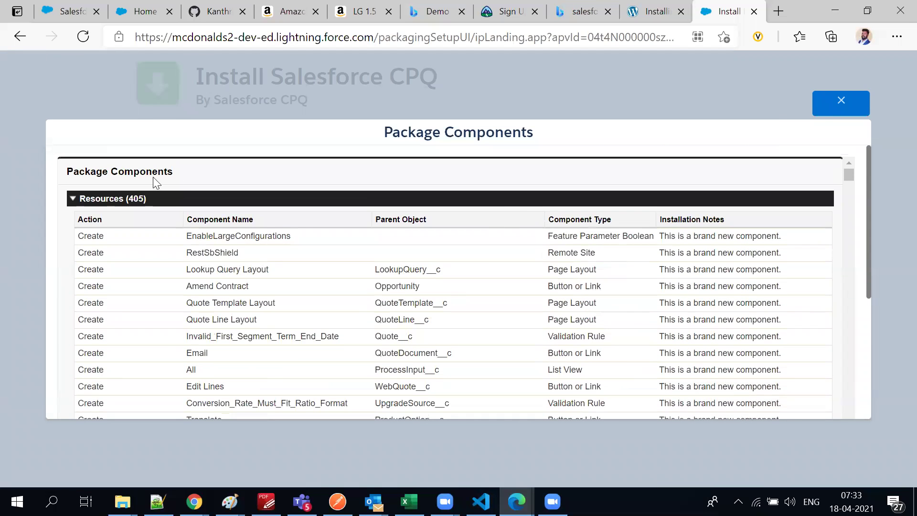
{"action": "double_click", "coordinate": [137, 199]}
{"action": "scroll", "coordinate": [849, 177], "scroll_direction": "down", "scroll_amount": 10}
{"action": "scroll", "coordinate": [678, 244], "scroll_direction": "up", "scroll_amount": 5}
{"action": "scroll", "coordinate": [677, 245], "scroll_direction": "up", "scroll_amount": 10}
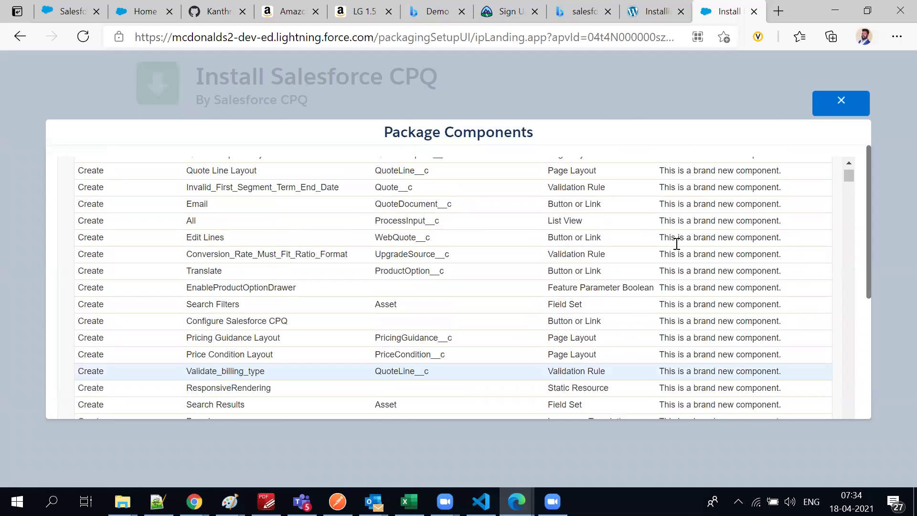
{"action": "scroll", "coordinate": [678, 243], "scroll_direction": "up", "scroll_amount": 3}
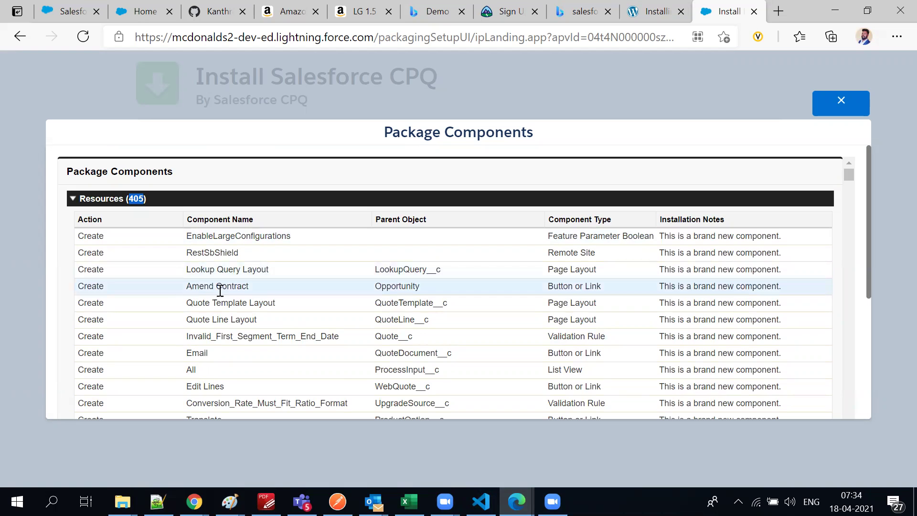
{"action": "double_click", "coordinate": [387, 338]}
{"action": "scroll", "coordinate": [392, 337], "scroll_direction": "down", "scroll_amount": 3}
{"action": "scroll", "coordinate": [394, 337], "scroll_direction": "down", "scroll_amount": 15}
{"action": "scroll", "coordinate": [394, 337], "scroll_direction": "down", "scroll_amount": 15}
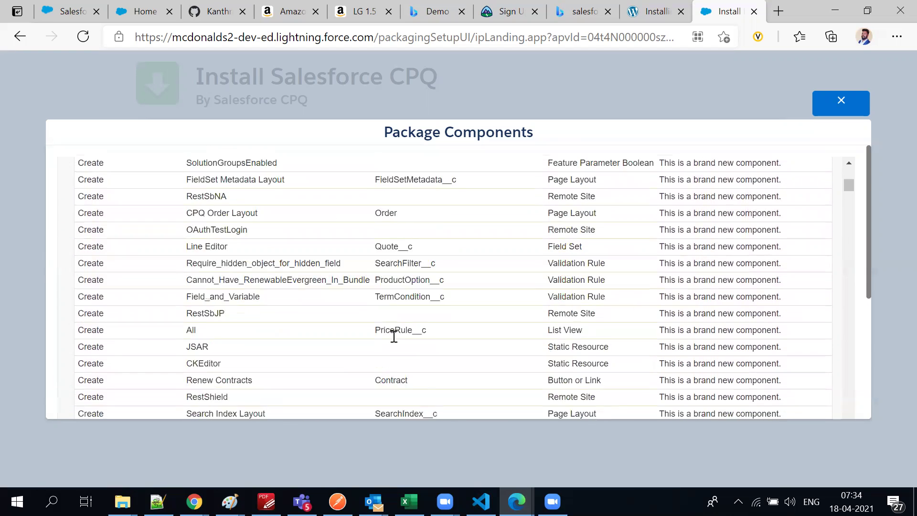
{"action": "scroll", "coordinate": [395, 337], "scroll_direction": "down", "scroll_amount": 2}
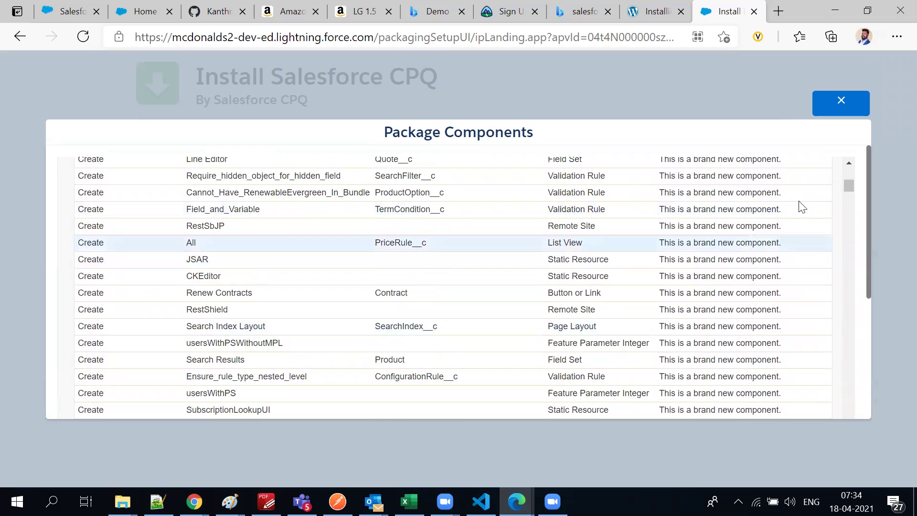
{"action": "left_click_drag", "start_coordinate": [850, 183], "coordinate": [841, 426]}
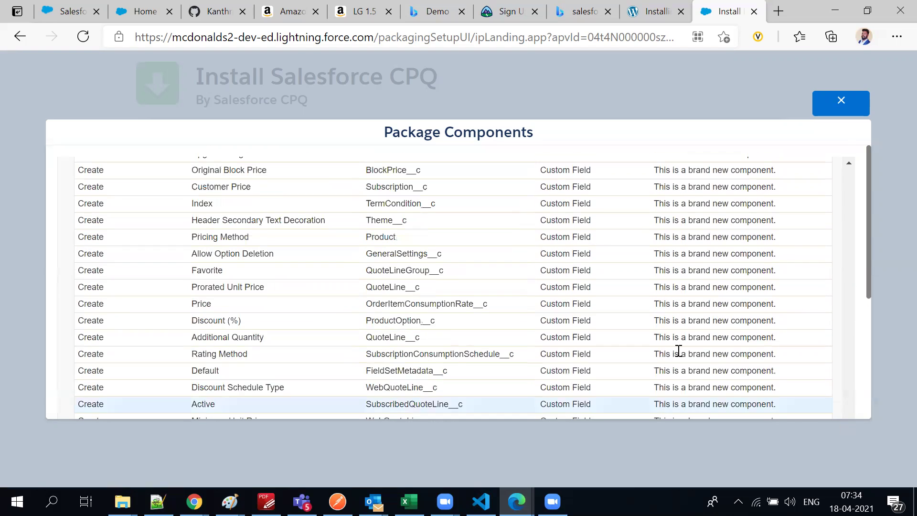
{"action": "scroll", "coordinate": [495, 335], "scroll_direction": "down", "scroll_amount": 5}
{"action": "scroll", "coordinate": [493, 338], "scroll_direction": "down", "scroll_amount": 10}
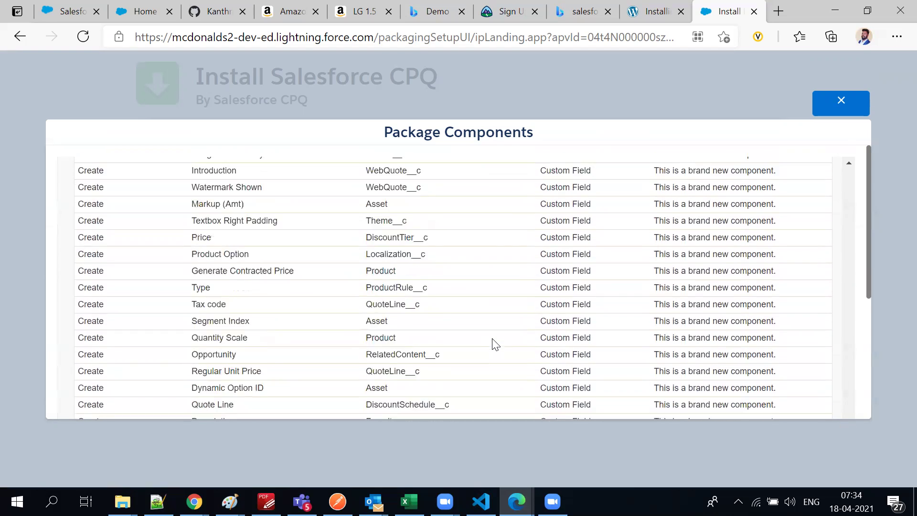
{"action": "left_click_drag", "start_coordinate": [868, 158], "coordinate": [856, 236]}
{"action": "left_click_drag", "start_coordinate": [851, 319], "coordinate": [841, 161]}
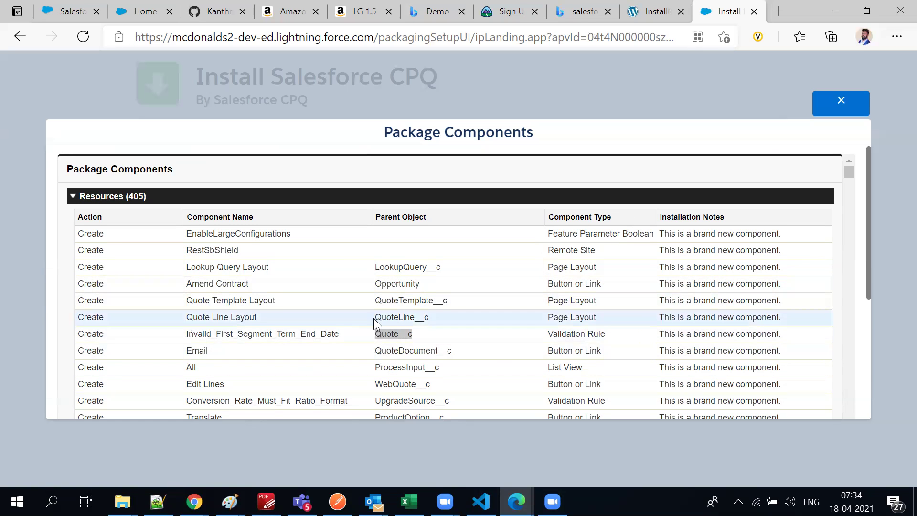
{"action": "scroll", "coordinate": [374, 318], "scroll_direction": "down", "scroll_amount": 3}
{"action": "scroll", "coordinate": [375, 321], "scroll_direction": "down", "scroll_amount": 4}
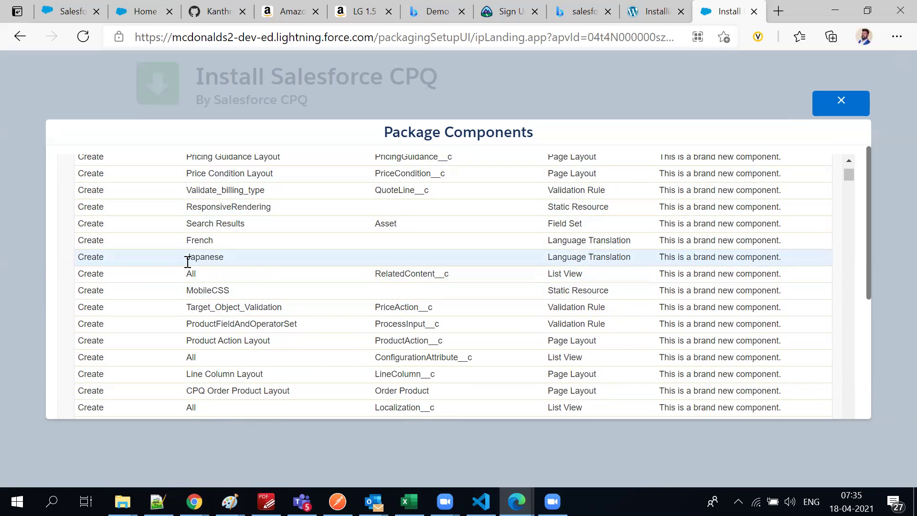
{"action": "left_click", "coordinate": [848, 99]}
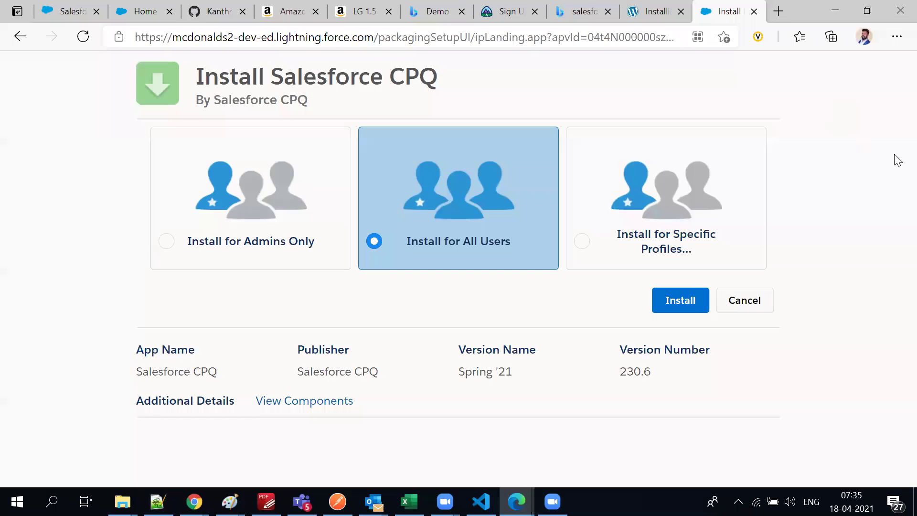
Start the install and tick 'Yes, grant access to these third-party web sites'
{"action": "left_click", "coordinate": [691, 302]}
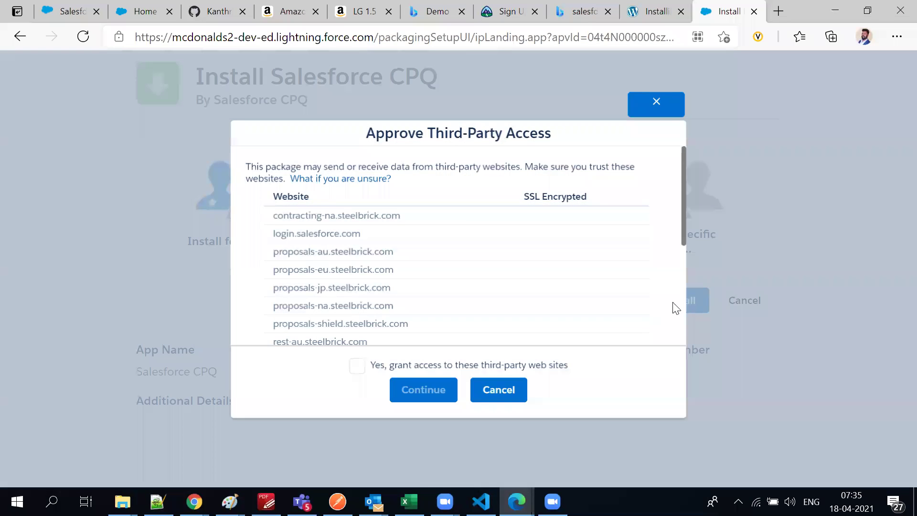
{"action": "left_click", "coordinate": [359, 371]}
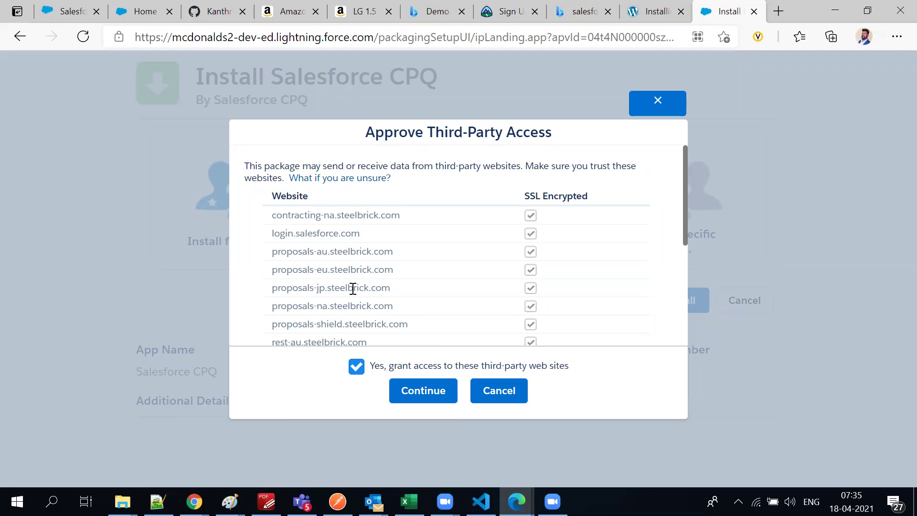
{"action": "scroll", "coordinate": [353, 291], "scroll_direction": "down", "scroll_amount": 5}
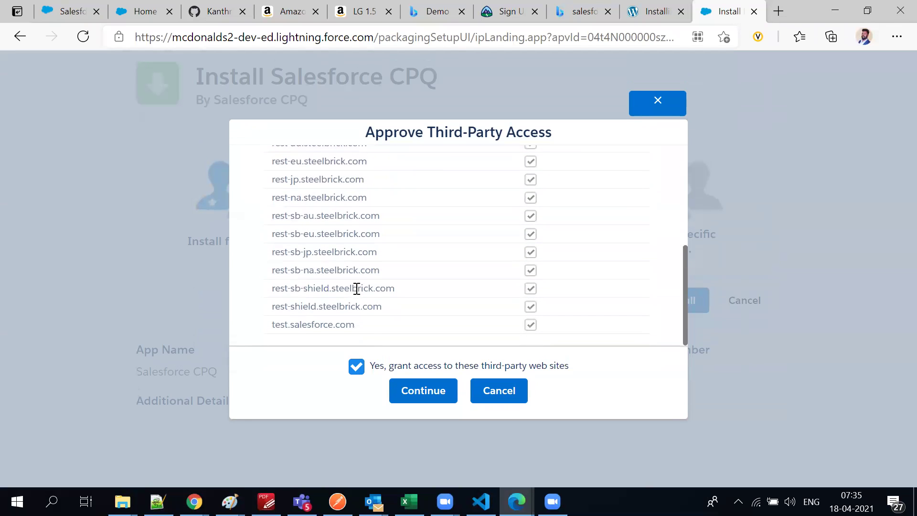
{"action": "scroll", "coordinate": [352, 289], "scroll_direction": "up", "scroll_amount": 5}
{"action": "scroll", "coordinate": [353, 292], "scroll_direction": "down", "scroll_amount": 2}
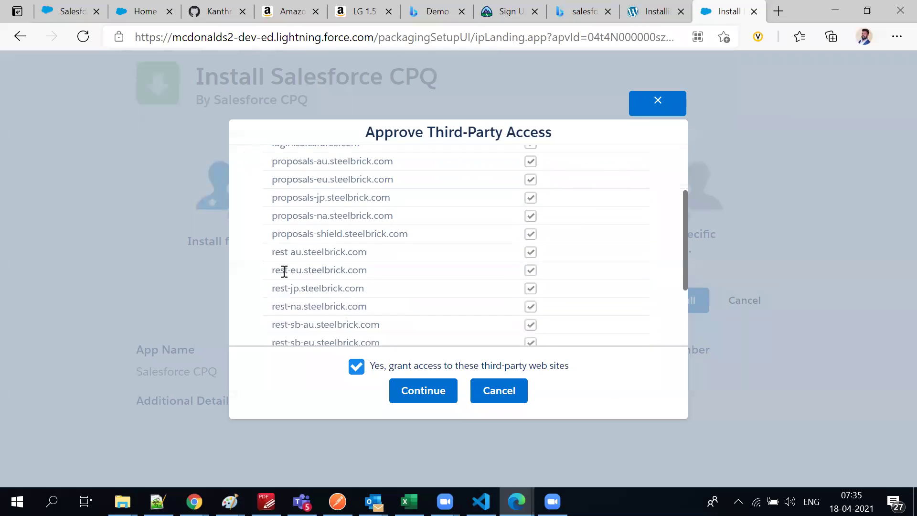
{"action": "scroll", "coordinate": [282, 281], "scroll_direction": "up", "scroll_amount": 2}
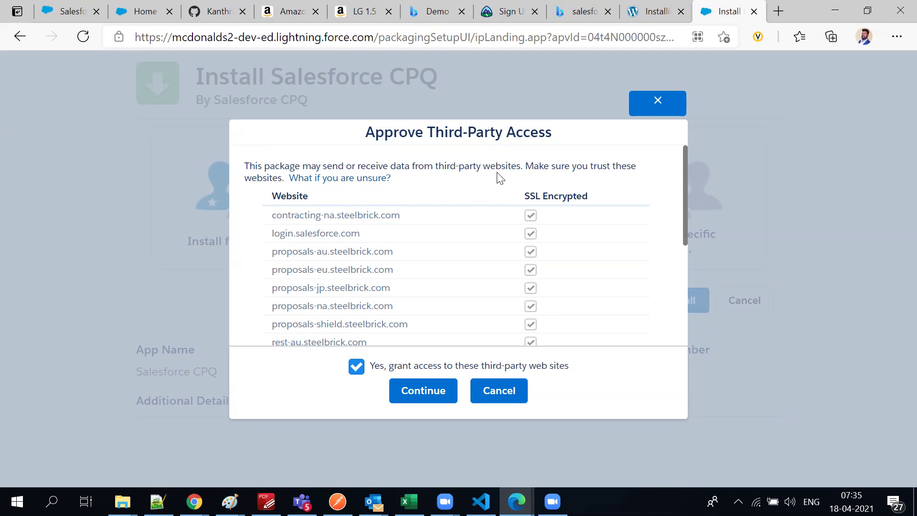
{"action": "left_click_drag", "start_coordinate": [434, 167], "coordinate": [488, 169]}
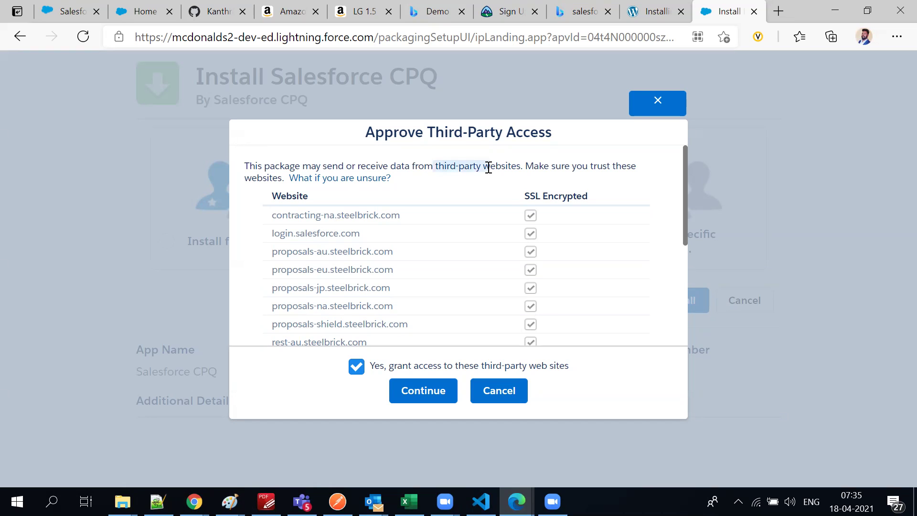
Confirm third-party access with Continue so the 230.6 package installation begins
{"action": "scroll", "coordinate": [430, 181], "scroll_direction": "down", "scroll_amount": 1}
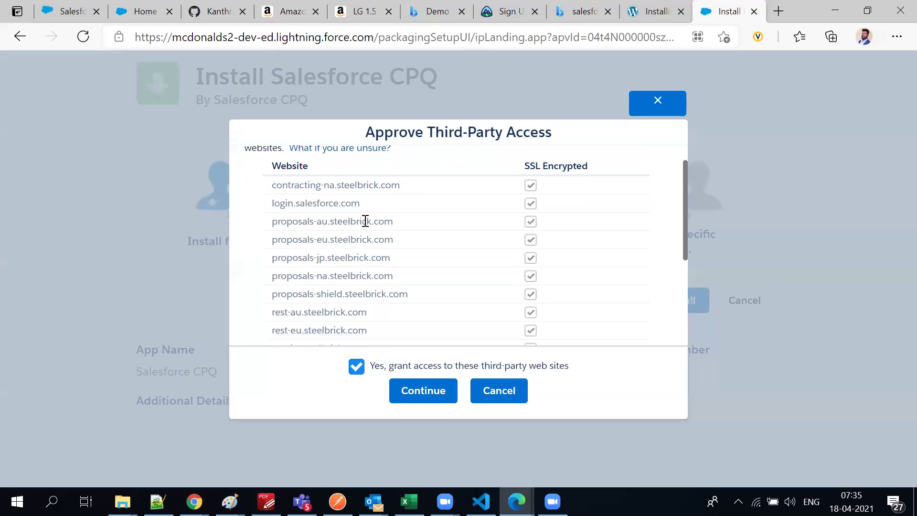
{"action": "scroll", "coordinate": [366, 221], "scroll_direction": "down", "scroll_amount": 4}
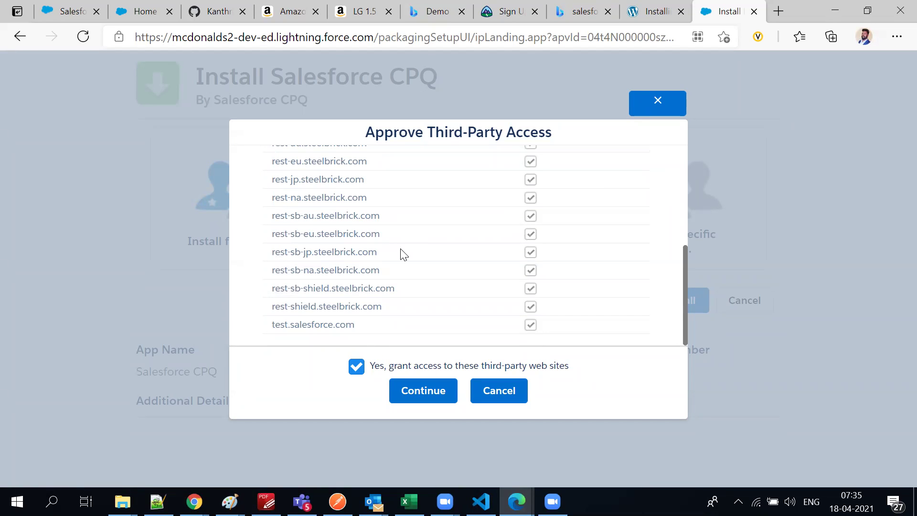
{"action": "scroll", "coordinate": [414, 192], "scroll_direction": "up", "scroll_amount": 5}
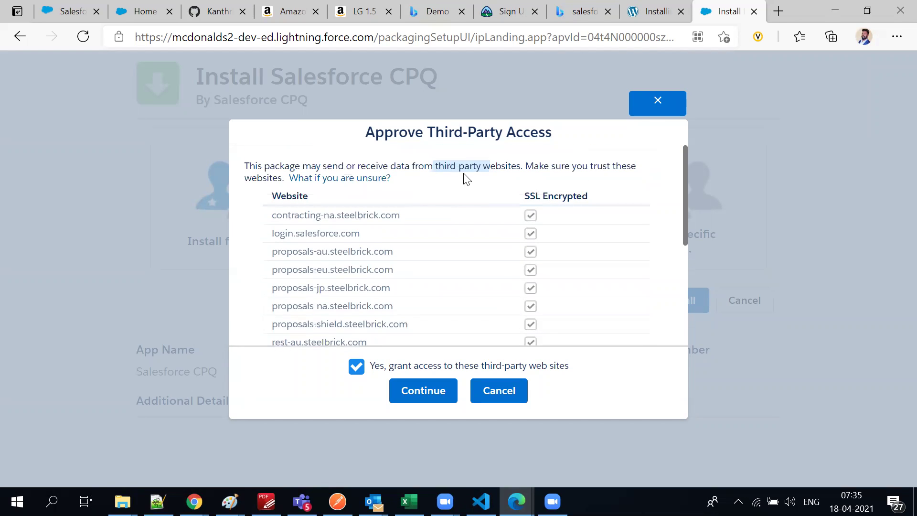
{"action": "left_click", "coordinate": [456, 167]}
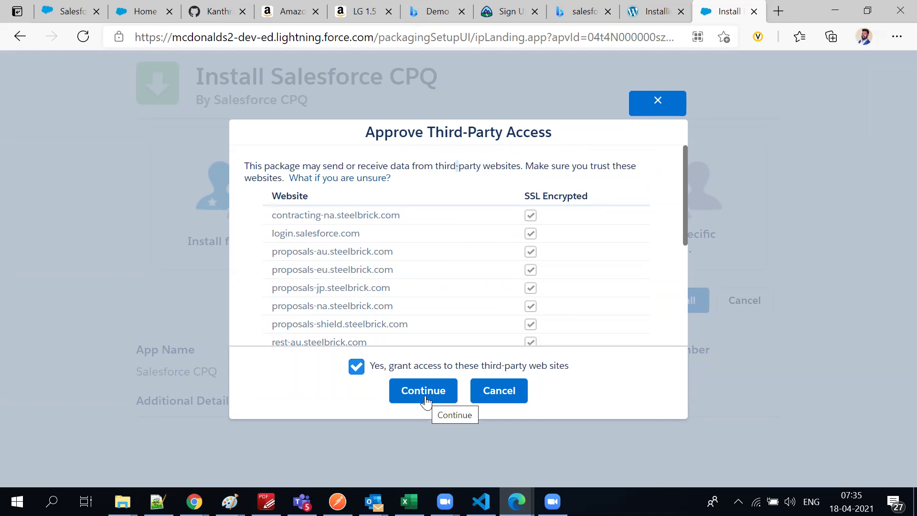
{"action": "scroll", "coordinate": [415, 299], "scroll_direction": "down", "scroll_amount": 3}
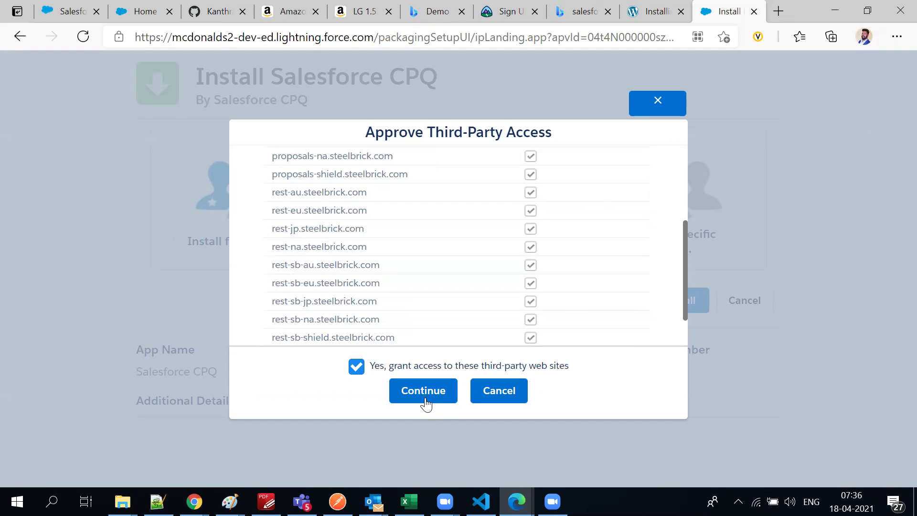
{"action": "left_click", "coordinate": [423, 391]}
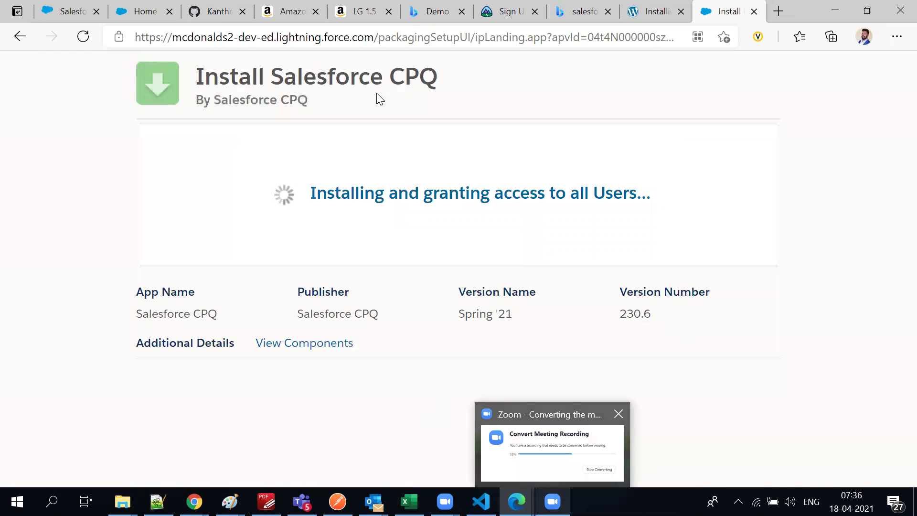
{"action": "left_click_drag", "start_coordinate": [620, 317], "coordinate": [681, 325]}
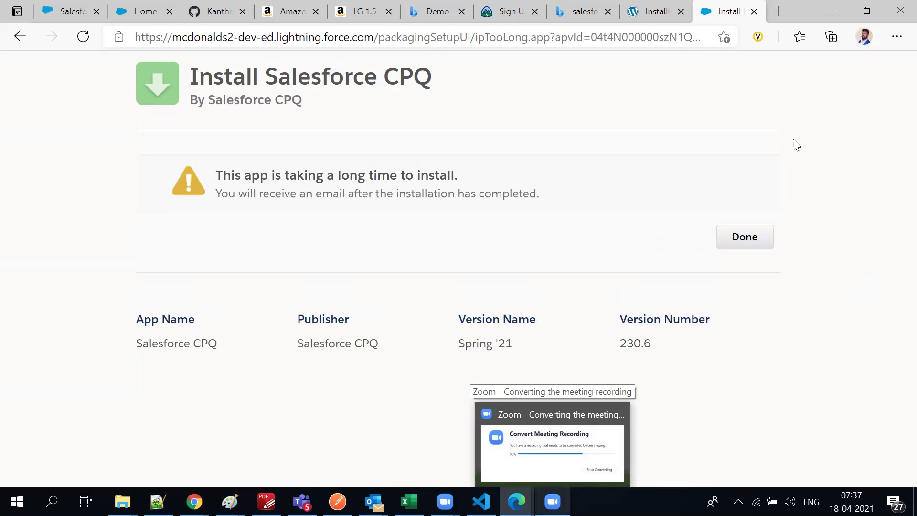
Finish the install page with Done and reopen Package Installation Links from the blog post
{"action": "left_click", "coordinate": [302, 39]}
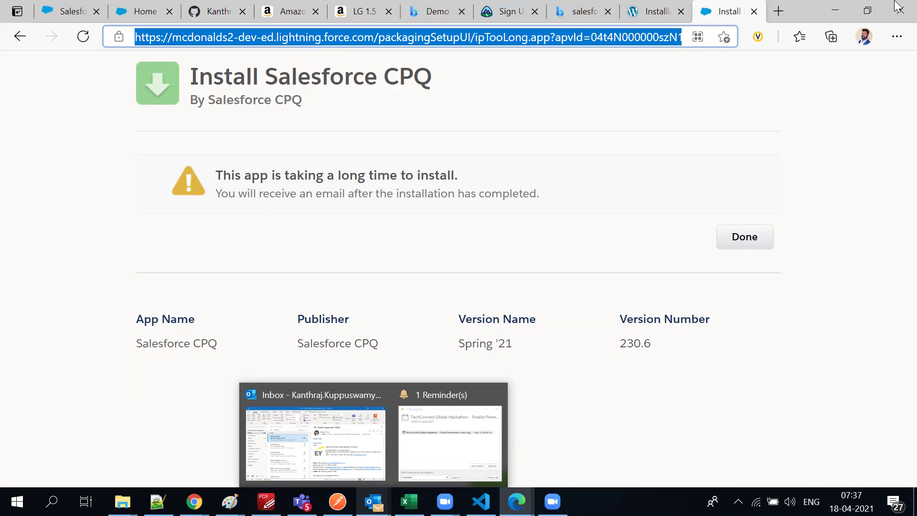
{"action": "left_click", "coordinate": [760, 242]}
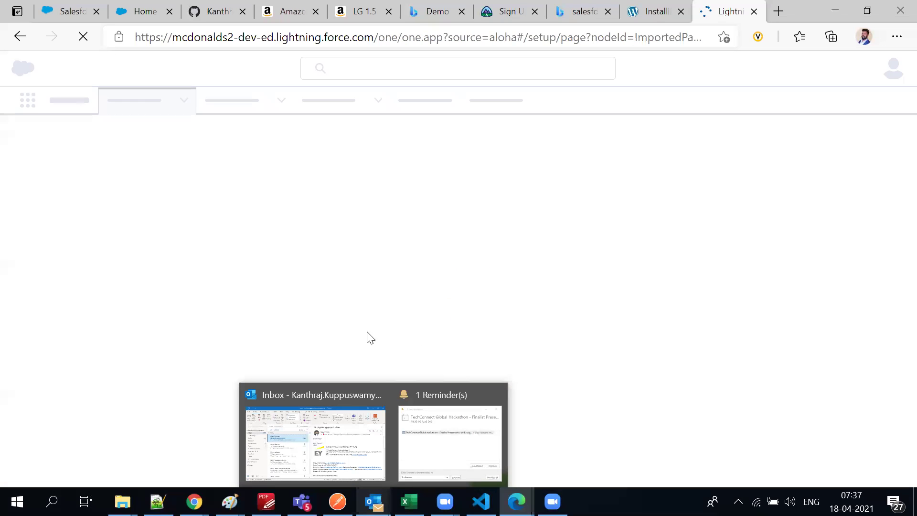
{"action": "left_click", "coordinate": [642, 13]}
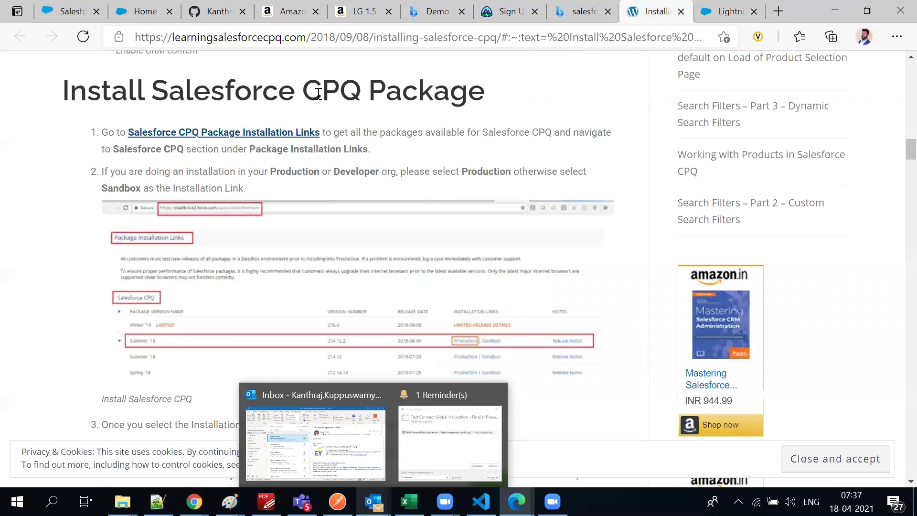
{"action": "left_click", "coordinate": [199, 138]}
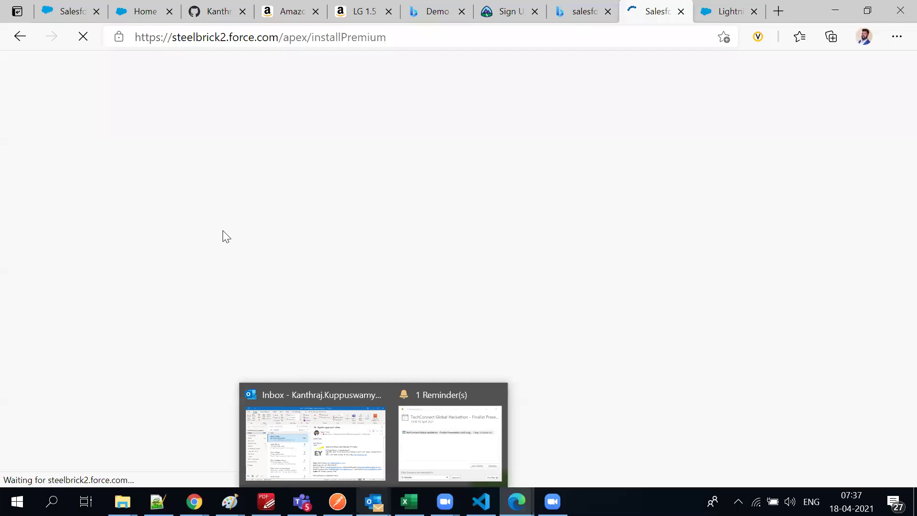
{"action": "left_click", "coordinate": [240, 42]}
{"action": "key", "text": "ctrl+c"}
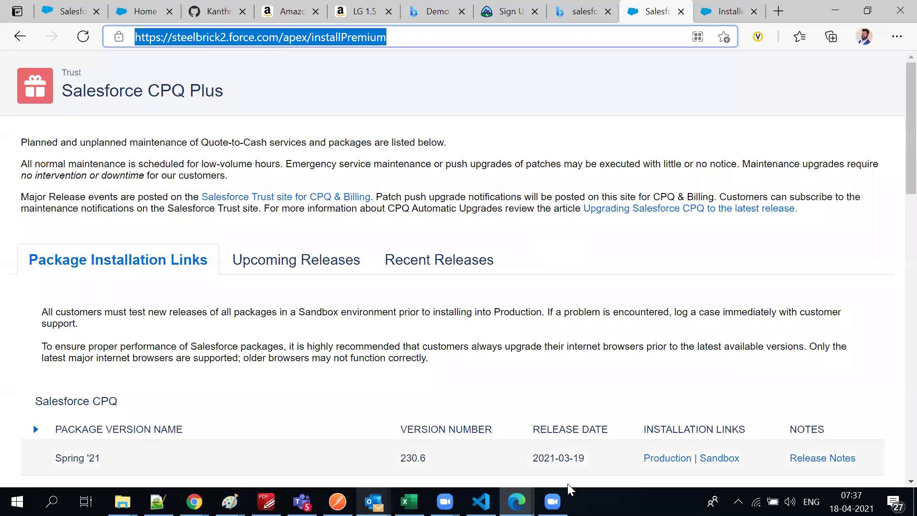
Browse the Recent Releases and Upcoming Releases lists on the links page
{"action": "left_click", "coordinate": [457, 267]}
{"action": "scroll", "coordinate": [433, 295], "scroll_direction": "down", "scroll_amount": 2}
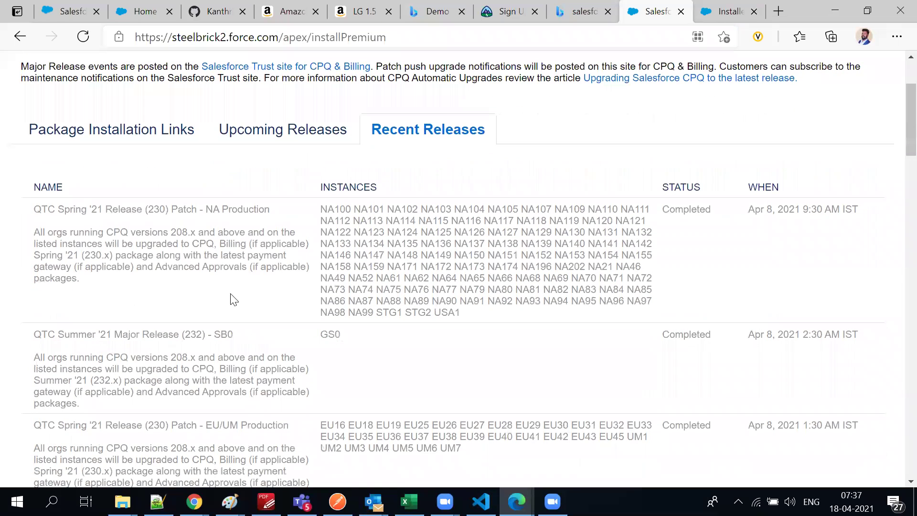
{"action": "left_click", "coordinate": [302, 140]}
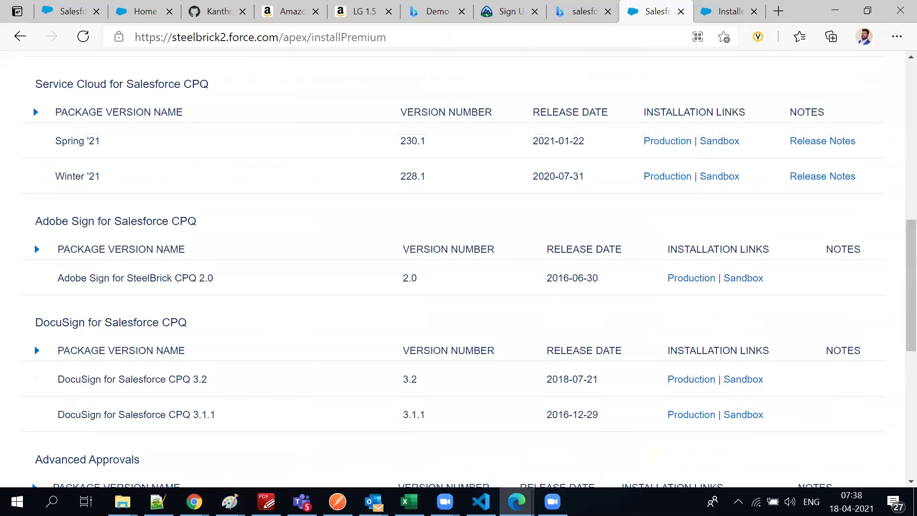
Bring the B -dev33.txt notes in Notepad++ to the front
{"action": "mouse_move", "coordinate": [194, 501]}
{"action": "mouse_move", "coordinate": [445, 501]}
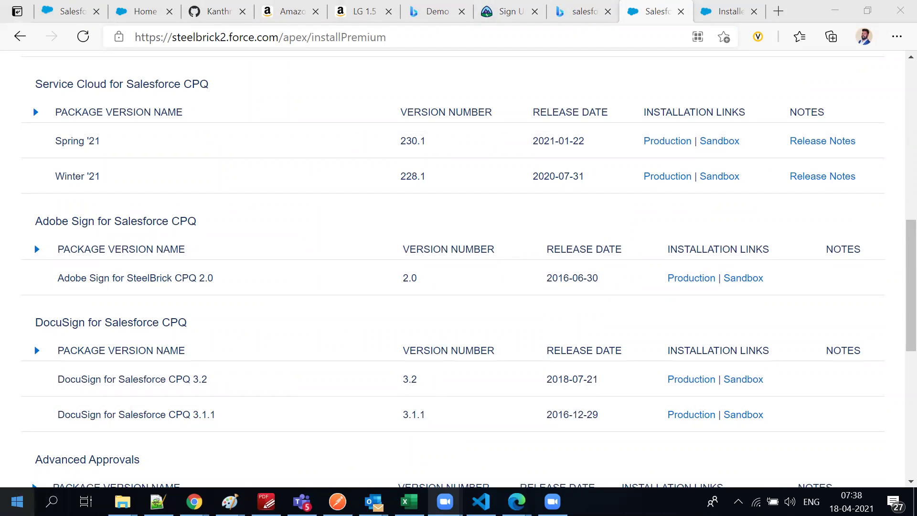
{"action": "mouse_move", "coordinate": [157, 501]}
{"action": "left_click", "coordinate": [76, 444]}
{"action": "left_click_drag", "start_coordinate": [248, 459], "coordinate": [53, 460]}
{"action": "left_click", "coordinate": [66, 455]}
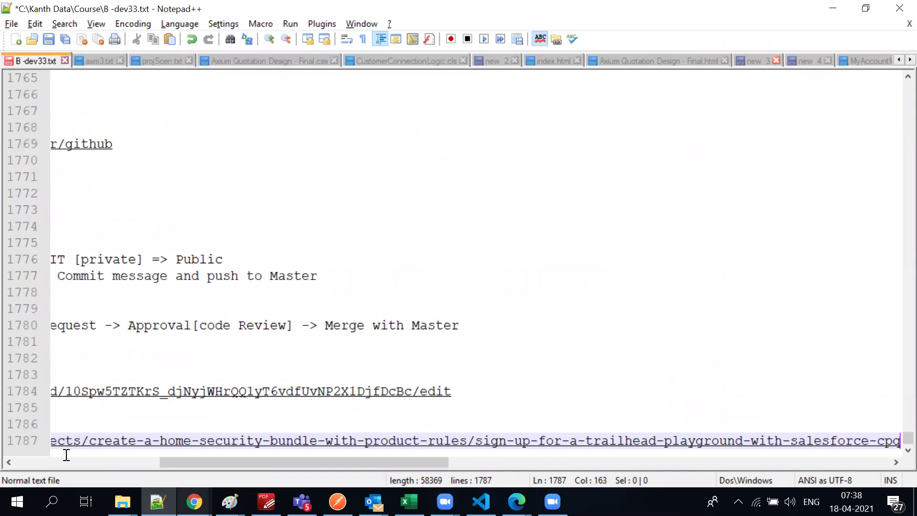
{"action": "key", "text": "Return"}
{"action": "key", "text": "Return"}
{"action": "key", "text": "Return"}
{"action": "key", "text": "ctrl+v"}
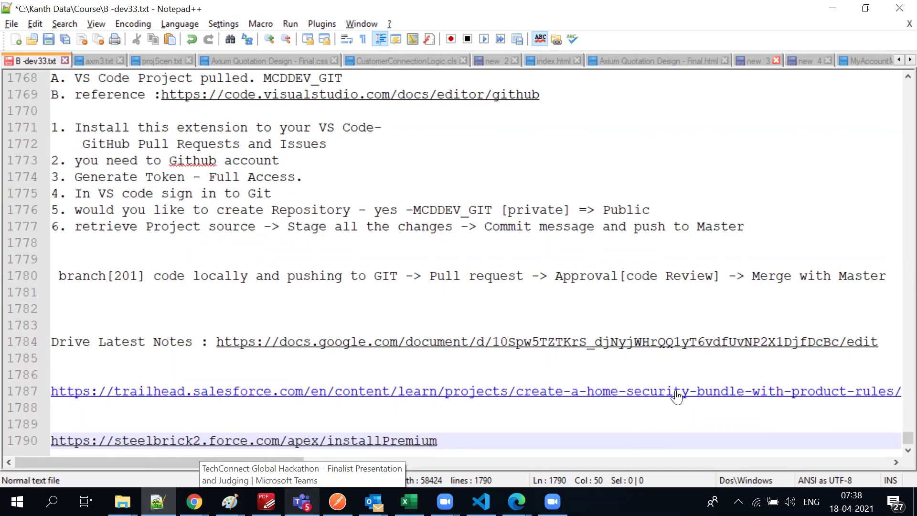
{"action": "left_click", "coordinate": [689, 342]}
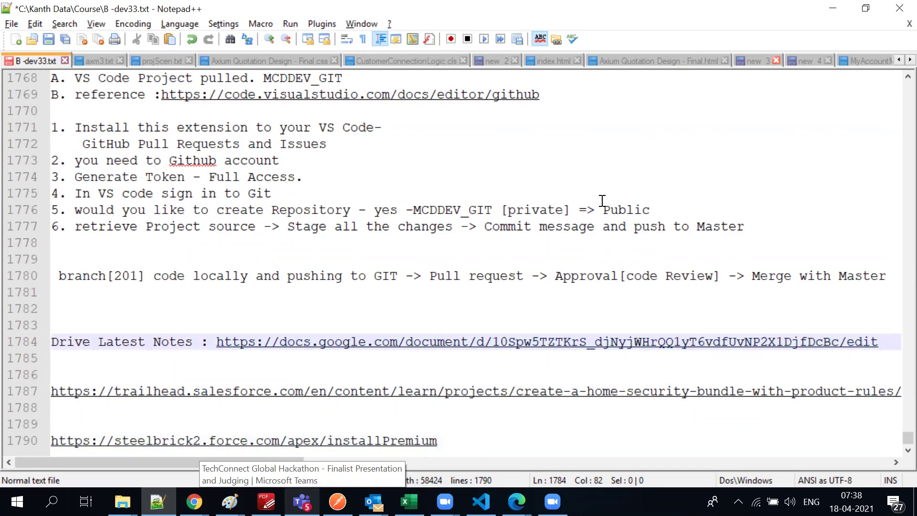
{"action": "left_click", "coordinate": [602, 128]}
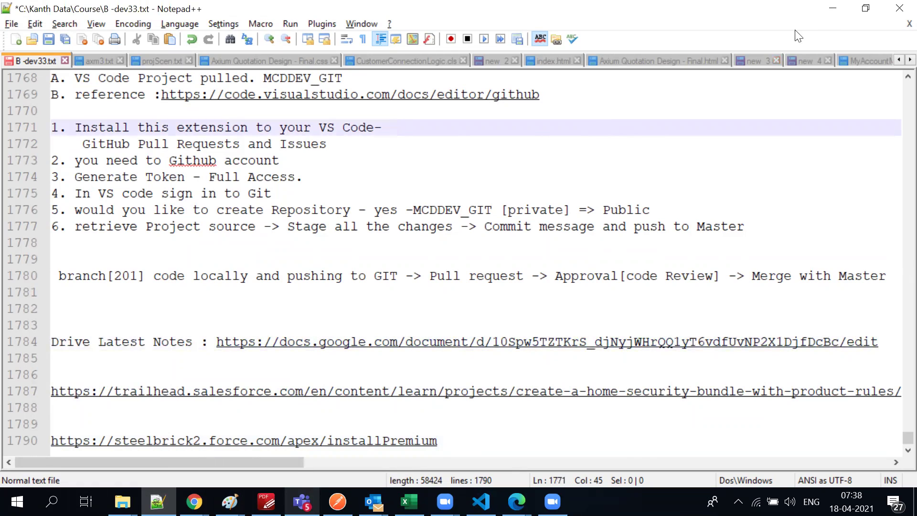
{"action": "left_click", "coordinate": [833, 8]}
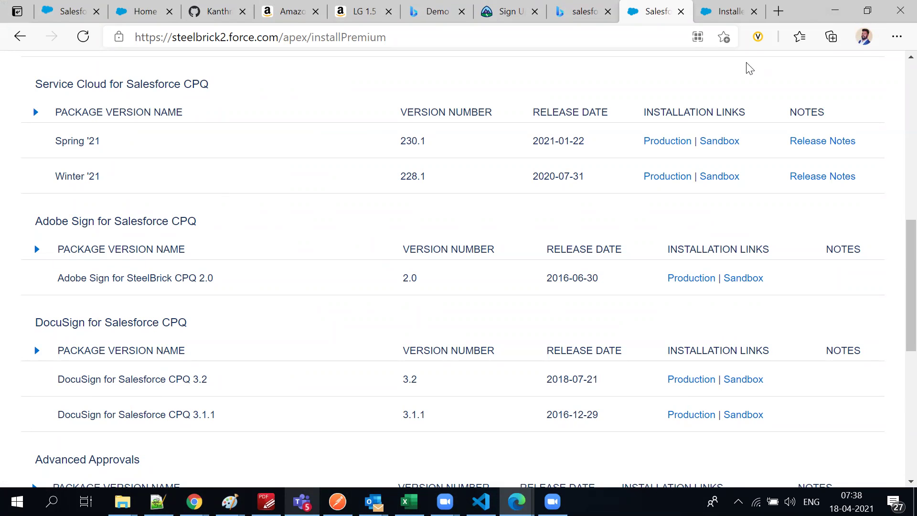
Reload the Installed Packages setup page and review its package list
{"action": "scroll", "coordinate": [783, 234], "scroll_direction": "up", "scroll_amount": 2}
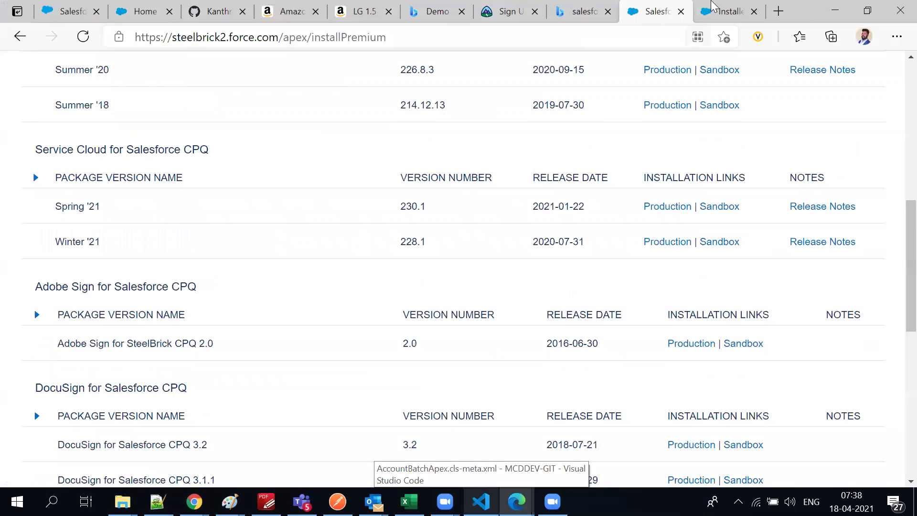
{"action": "left_click", "coordinate": [722, 11]}
{"action": "scroll", "coordinate": [472, 282], "scroll_direction": "down", "scroll_amount": 1}
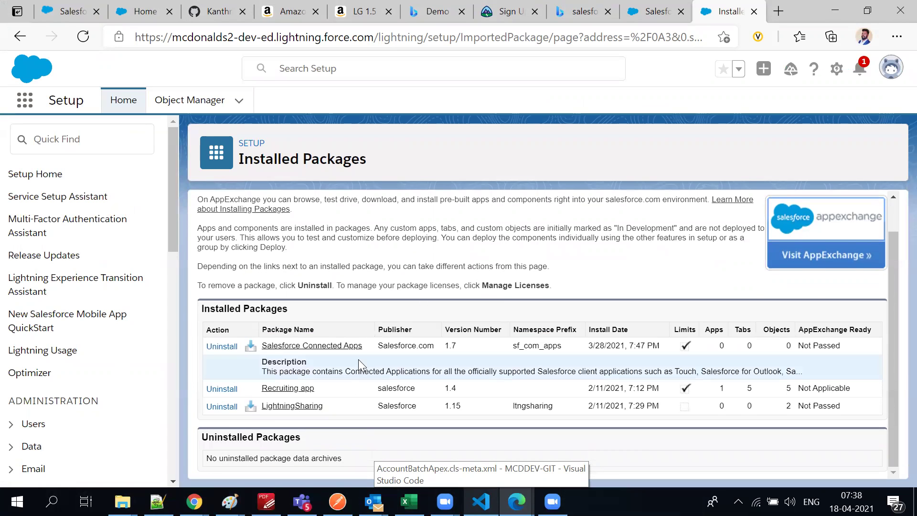
{"action": "key", "text": "F5"}
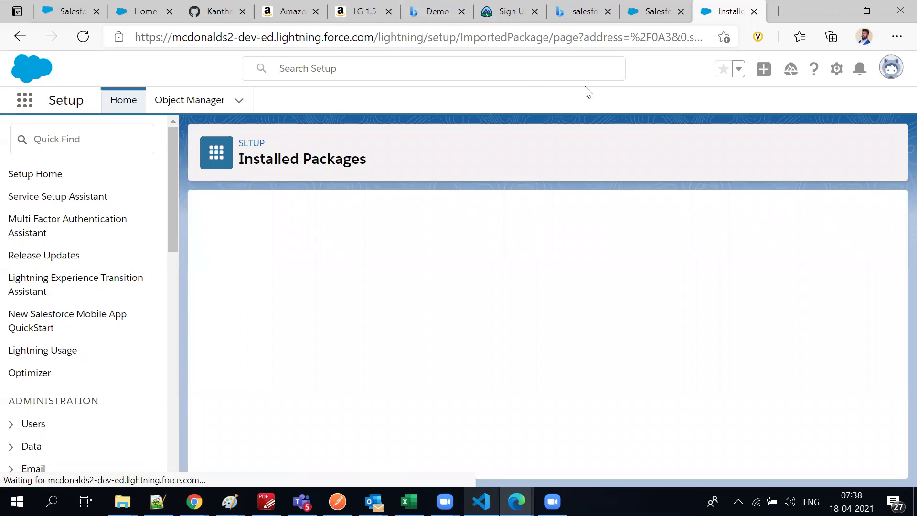
{"action": "scroll", "coordinate": [315, 311], "scroll_direction": "down", "scroll_amount": 1}
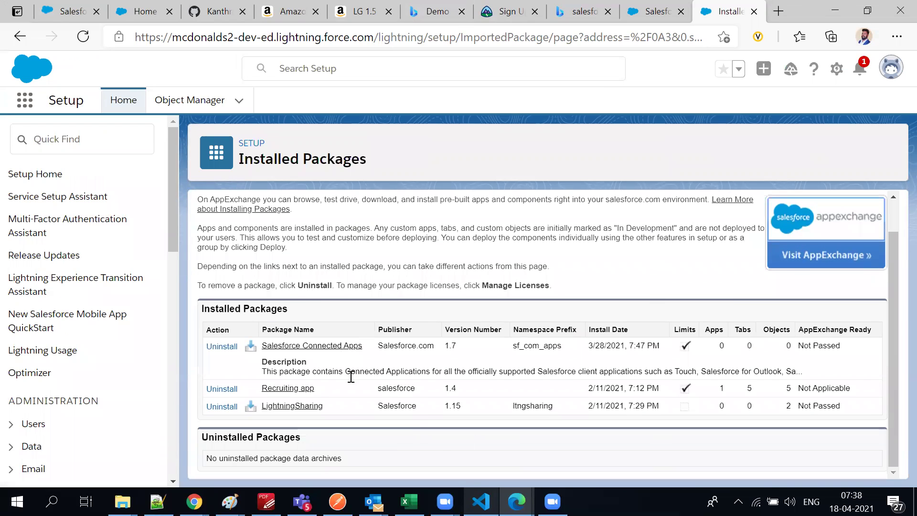
{"action": "triple_click", "coordinate": [649, 285]}
Close the old Salesforce tab and the Installed Packages tab
{"action": "left_click", "coordinate": [645, 14]}
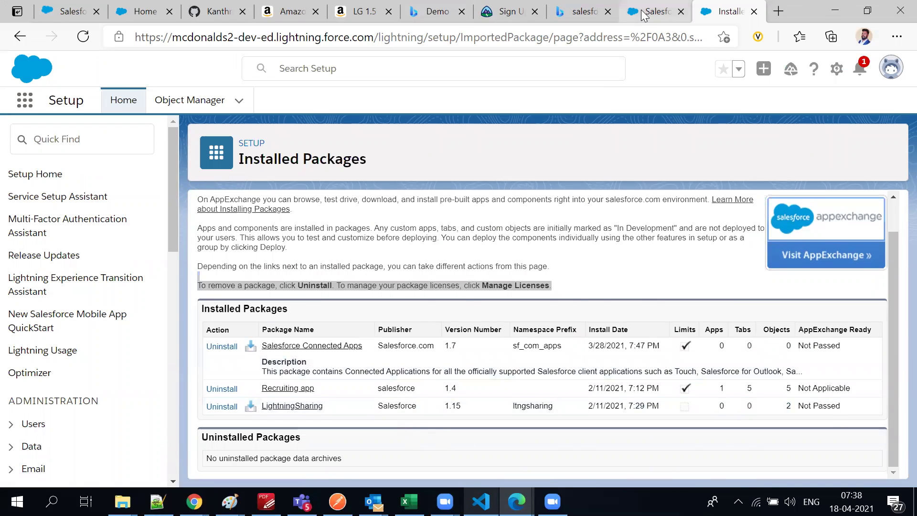
{"action": "left_click", "coordinate": [767, 13]}
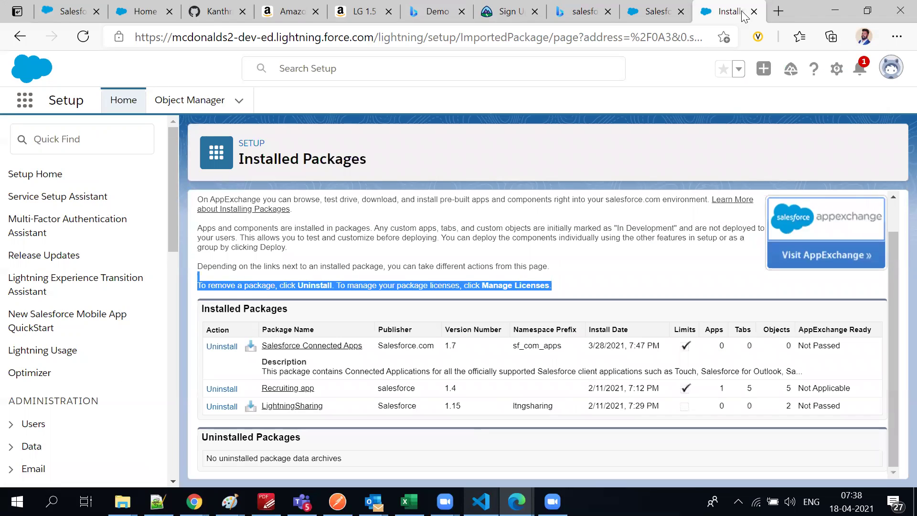
{"action": "left_click", "coordinate": [681, 11]}
{"action": "left_click", "coordinate": [682, 11]}
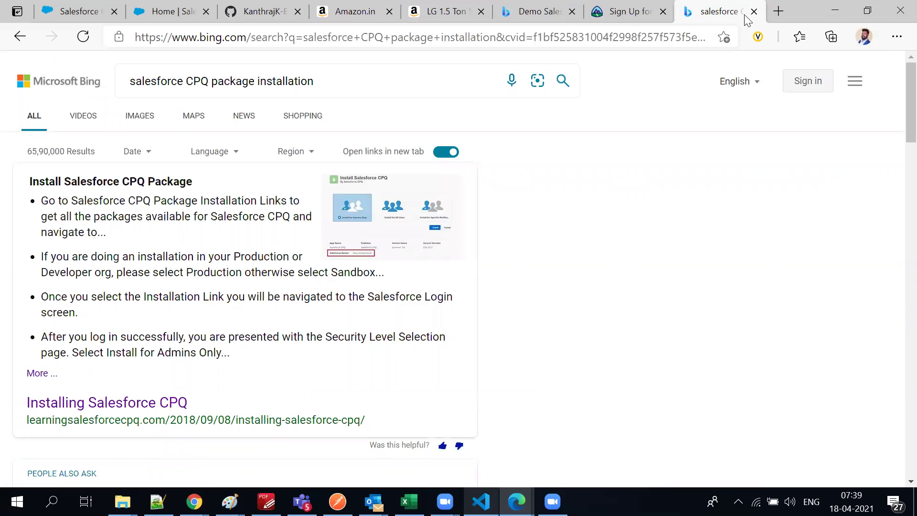
Close the Bing search results tab, returning to the Trailhead CPQ sign-up page
{"action": "left_click", "coordinate": [754, 11]}
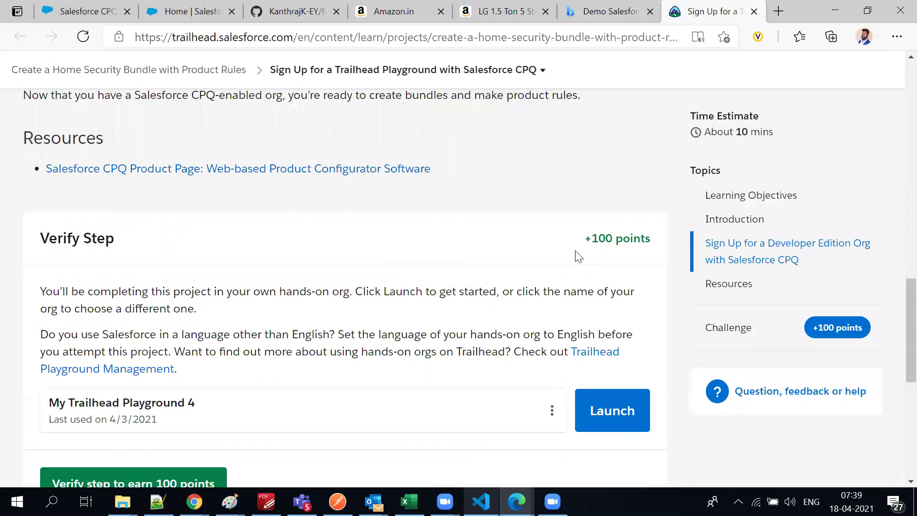
{"action": "scroll", "coordinate": [469, 211], "scroll_direction": "up", "scroll_amount": 15}
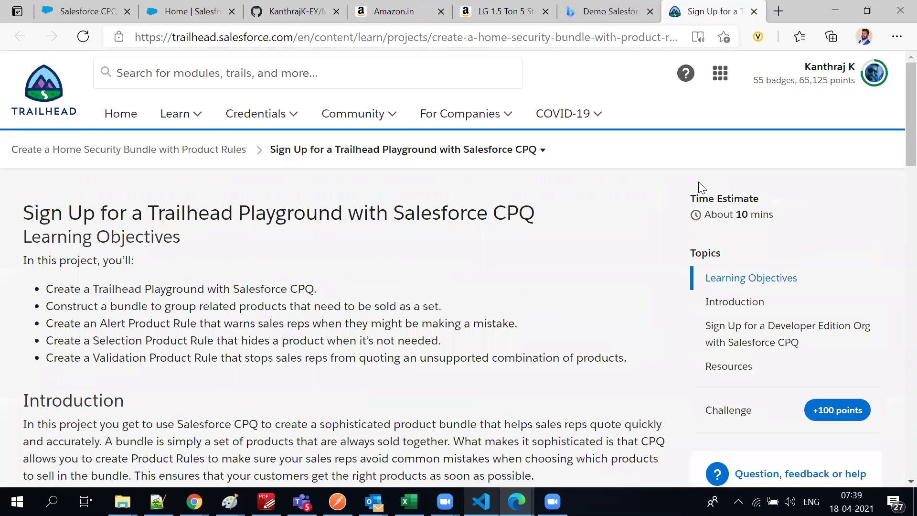
{"action": "scroll", "coordinate": [603, 242], "scroll_direction": "down", "scroll_amount": 7}
{"action": "scroll", "coordinate": [617, 239], "scroll_direction": "down", "scroll_amount": 15}
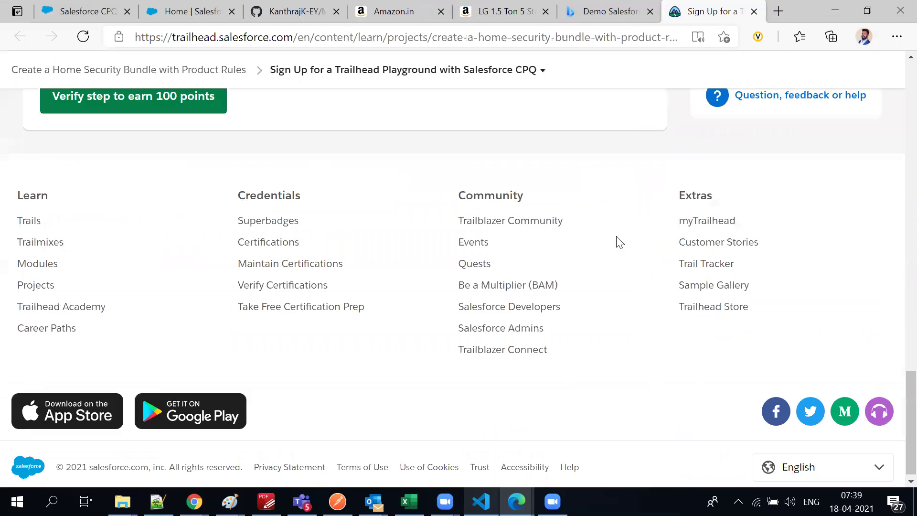
{"action": "scroll", "coordinate": [193, 271], "scroll_direction": "up", "scroll_amount": 4}
Launch My Trailhead Playground 4 and switch to its new tab with the Sales app
{"action": "left_click", "coordinate": [626, 218]}
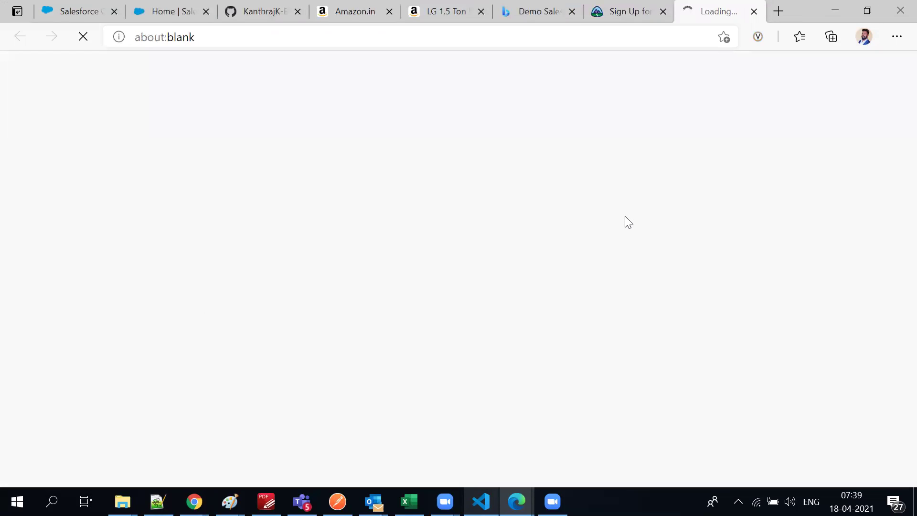
{"action": "left_click", "coordinate": [635, 10]}
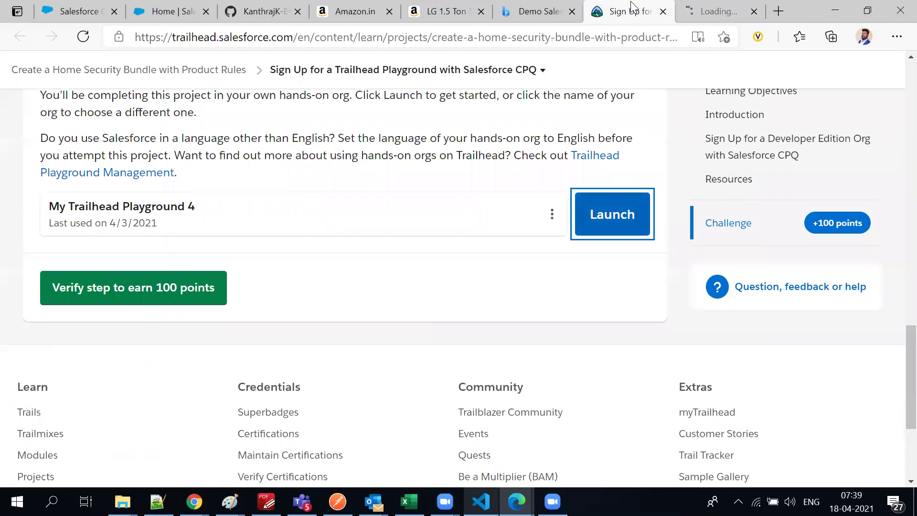
{"action": "scroll", "coordinate": [92, 284], "scroll_direction": "up", "scroll_amount": 4}
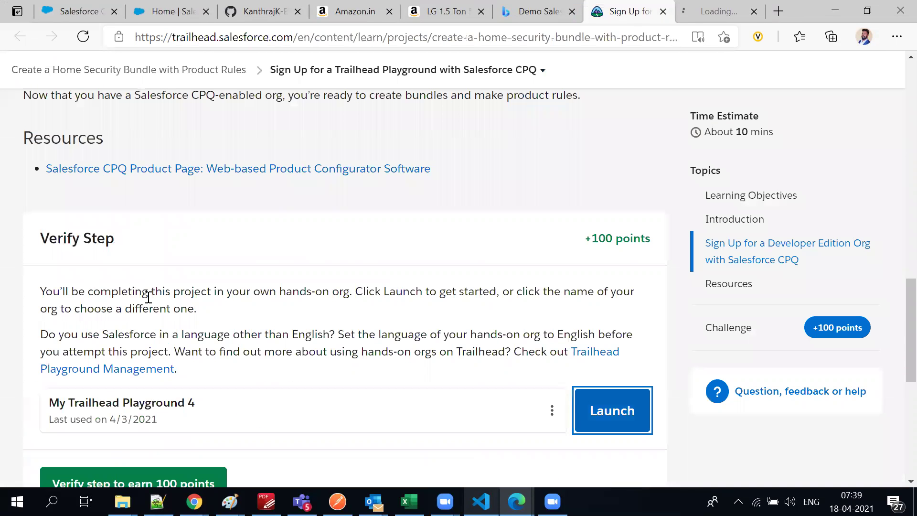
{"action": "left_click_drag", "start_coordinate": [133, 293], "coordinate": [157, 306]}
{"action": "left_click", "coordinate": [258, 330]}
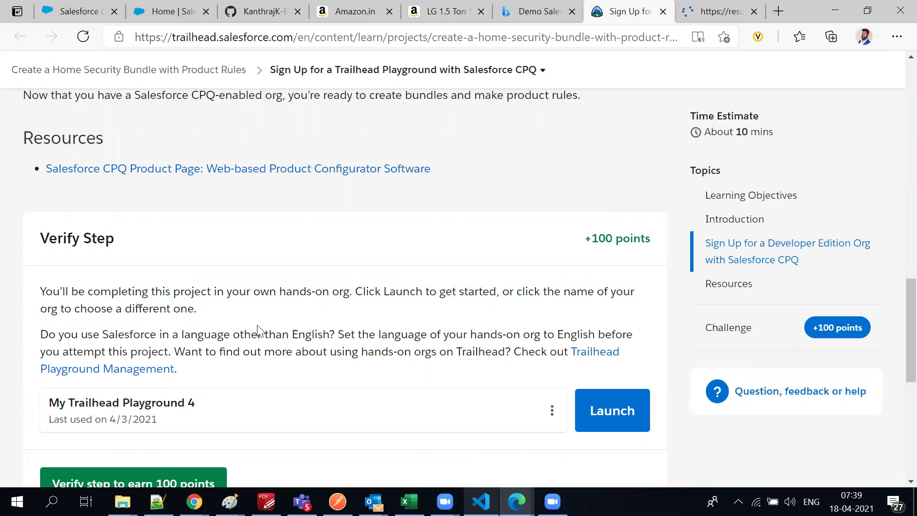
{"action": "left_click", "coordinate": [694, 14]}
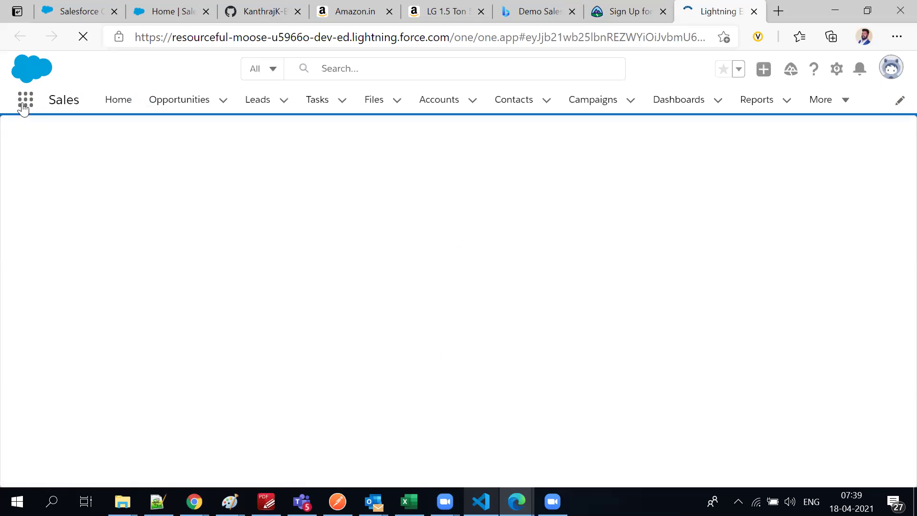
{"action": "left_click", "coordinate": [24, 106]}
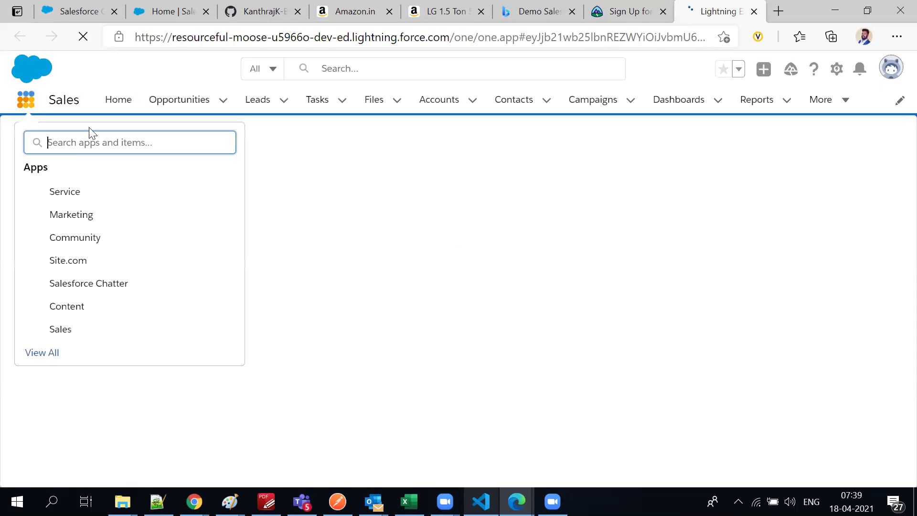
{"action": "left_click", "coordinate": [35, 354]}
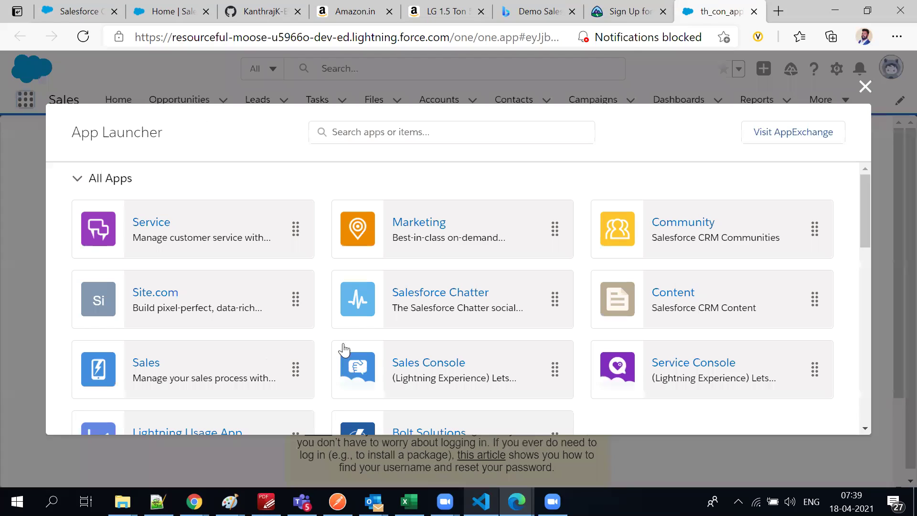
{"action": "scroll", "coordinate": [358, 310], "scroll_direction": "down", "scroll_amount": 2}
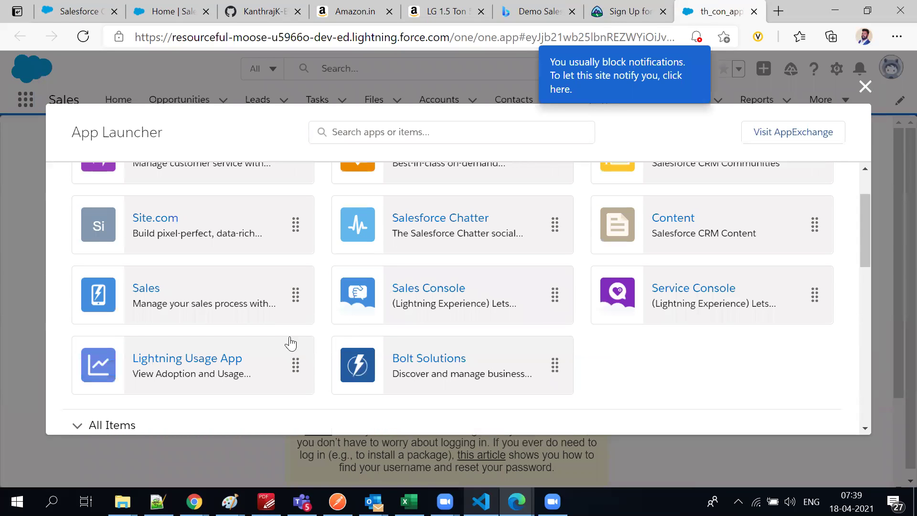
{"action": "scroll", "coordinate": [290, 343], "scroll_direction": "up", "scroll_amount": 2}
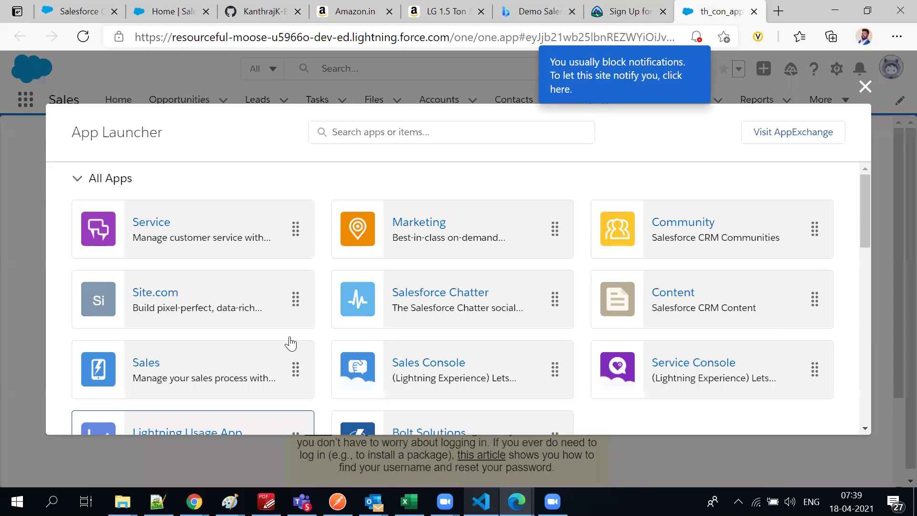
{"action": "scroll", "coordinate": [290, 344], "scroll_direction": "down", "scroll_amount": 2}
{"action": "scroll", "coordinate": [274, 217], "scroll_direction": "up", "scroll_amount": 1}
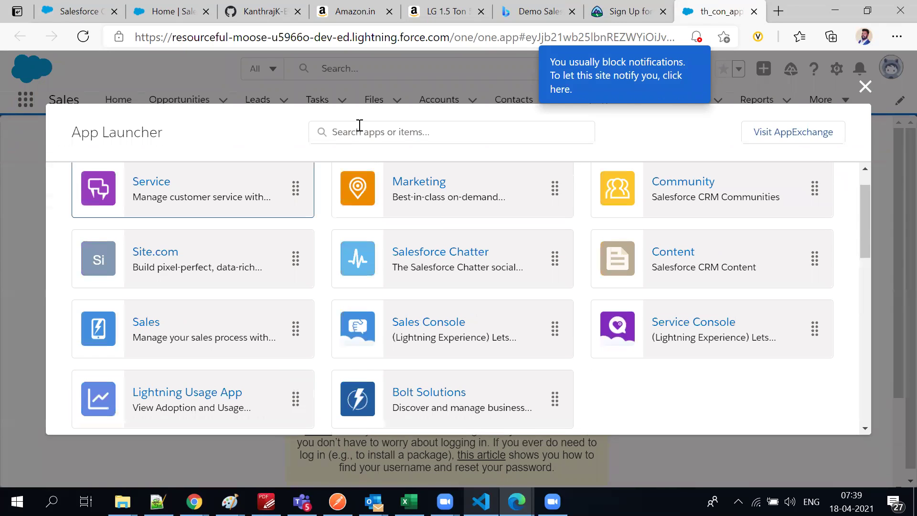
{"action": "left_click", "coordinate": [359, 125]}
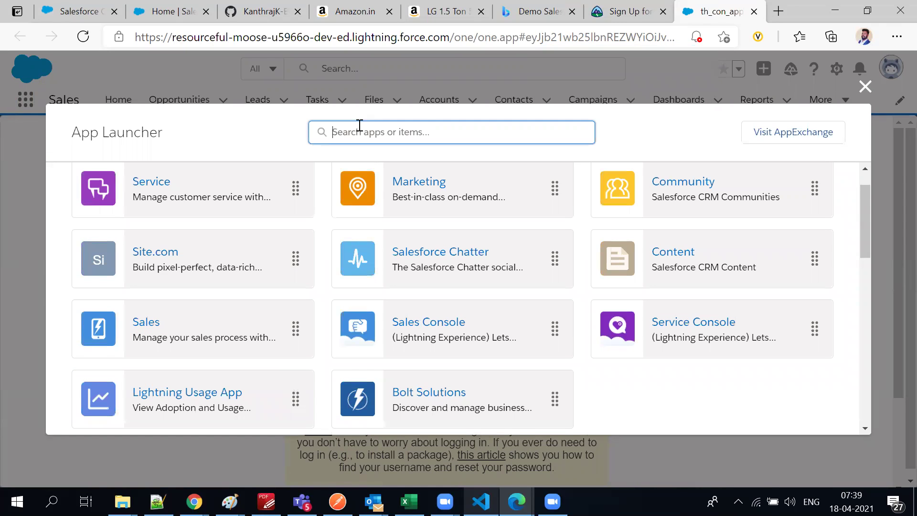
{"action": "type", "text": "c"}
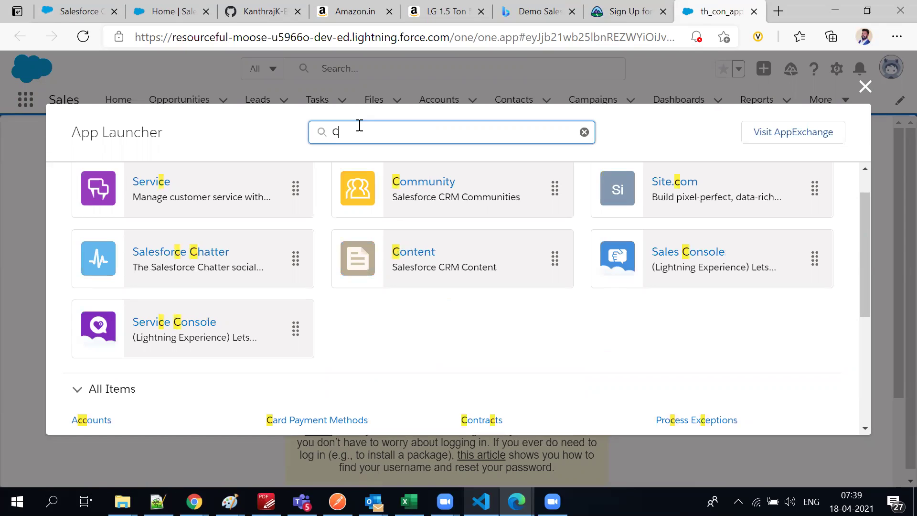
{"action": "type", "text": "P"}
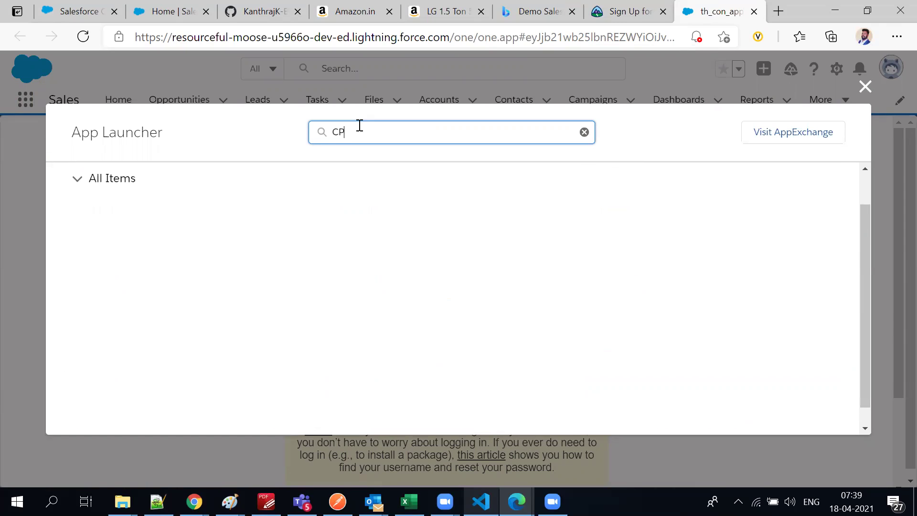
{"action": "key", "text": "BackSpace"}
{"action": "key", "text": "BackSpace"}
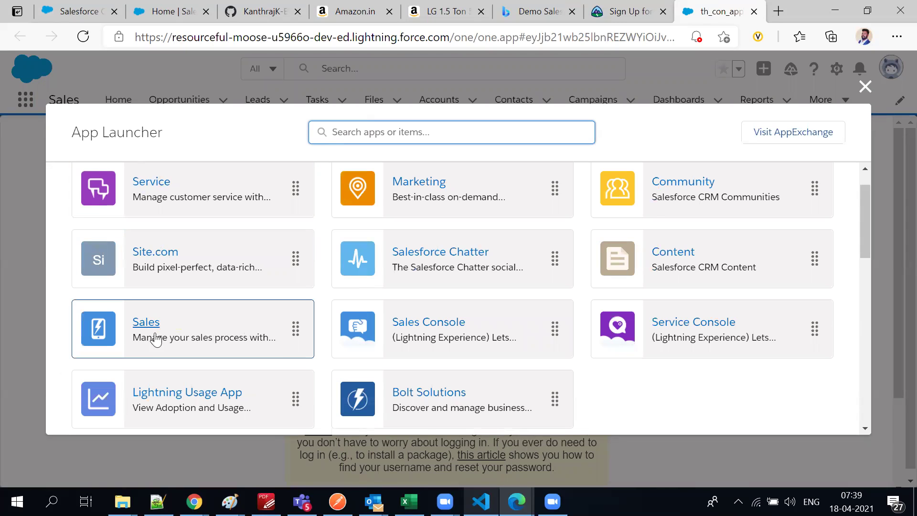
{"action": "scroll", "coordinate": [287, 344], "scroll_direction": "down", "scroll_amount": 2}
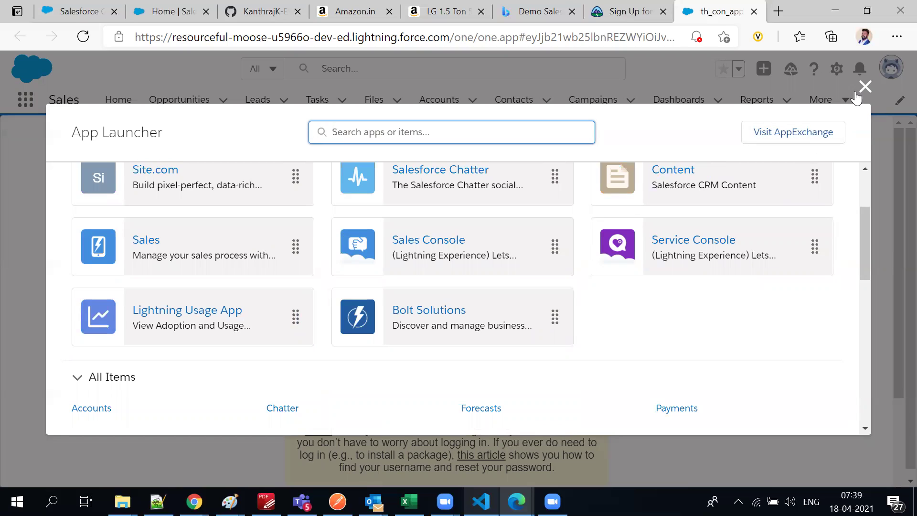
{"action": "left_click", "coordinate": [864, 87]}
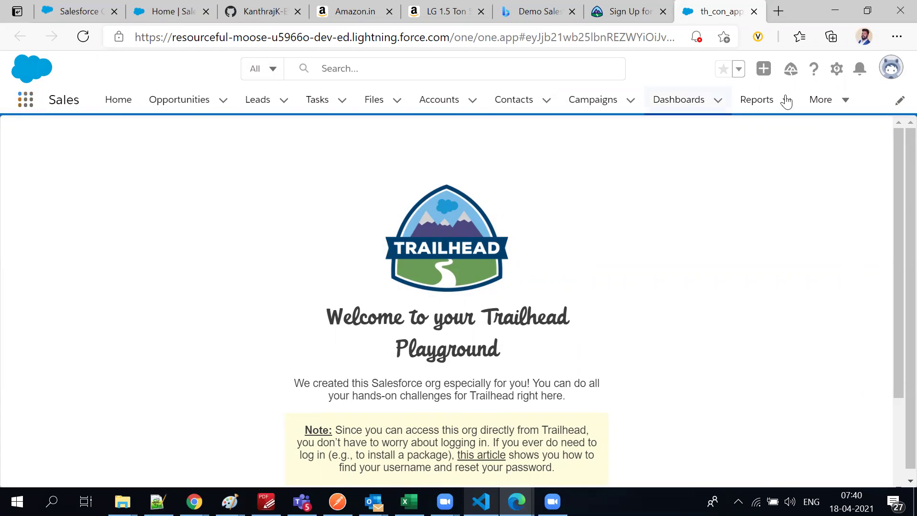
Open the Playground org's Setup in a new tab, then scroll back up to Trailhead's Developer Edition sign-up steps
{"action": "left_click", "coordinate": [838, 70]}
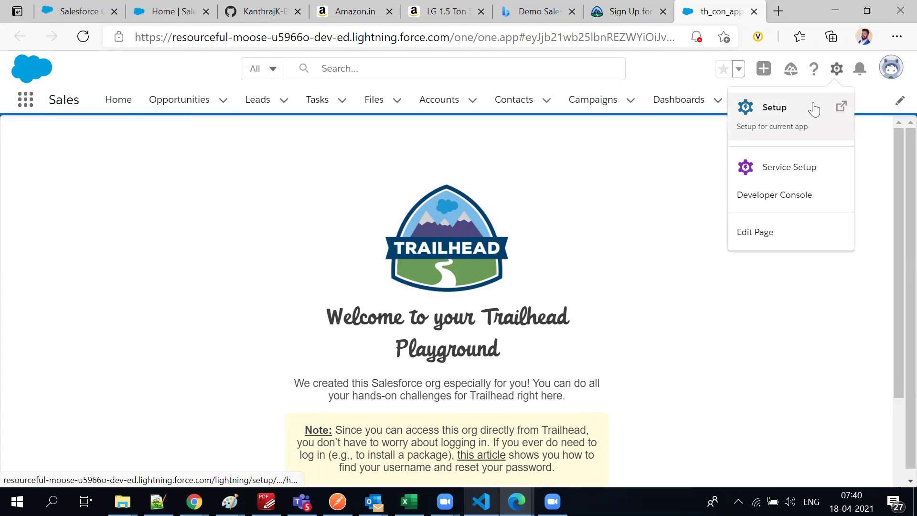
{"action": "left_click", "coordinate": [800, 117]}
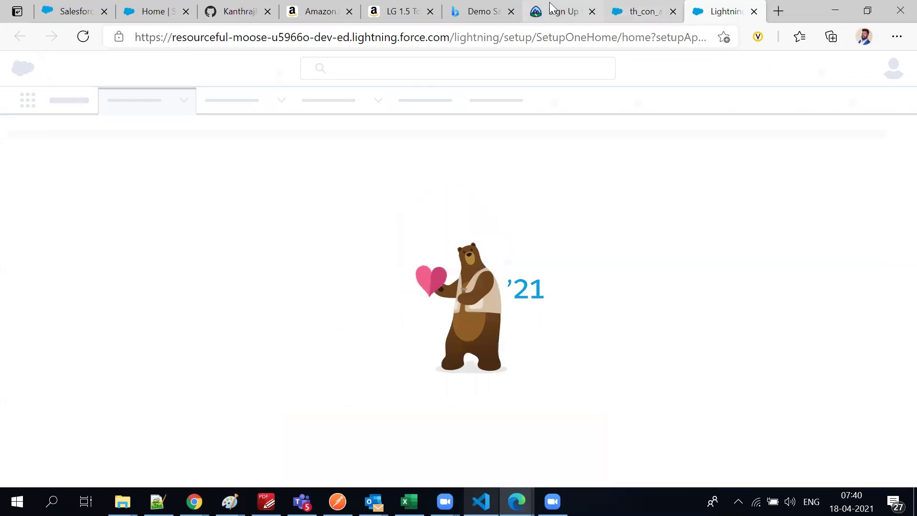
{"action": "left_click", "coordinate": [557, 8]}
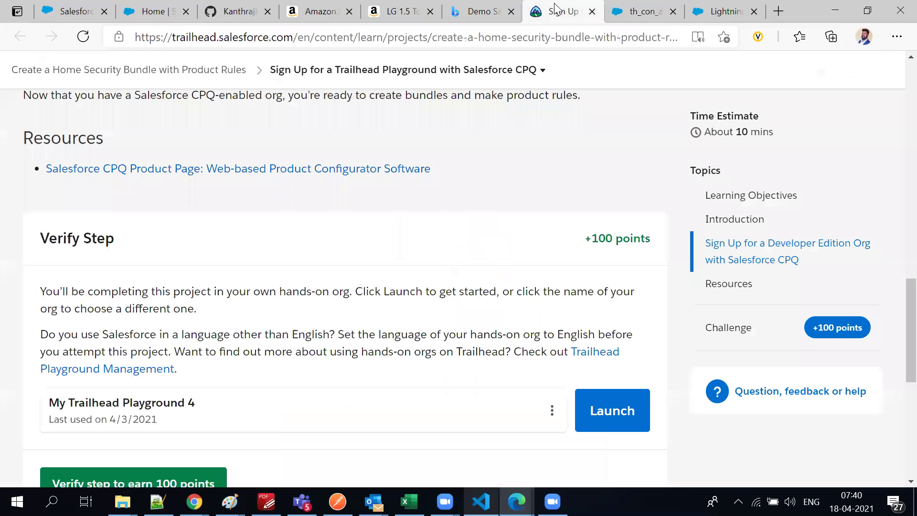
{"action": "left_click_drag", "start_coordinate": [209, 296], "coordinate": [361, 292]}
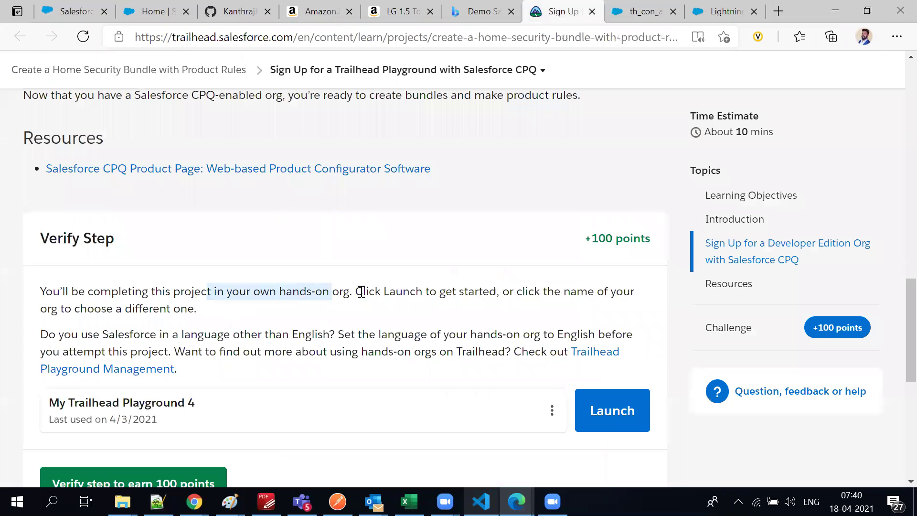
{"action": "left_click_drag", "start_coordinate": [142, 334], "coordinate": [238, 336]}
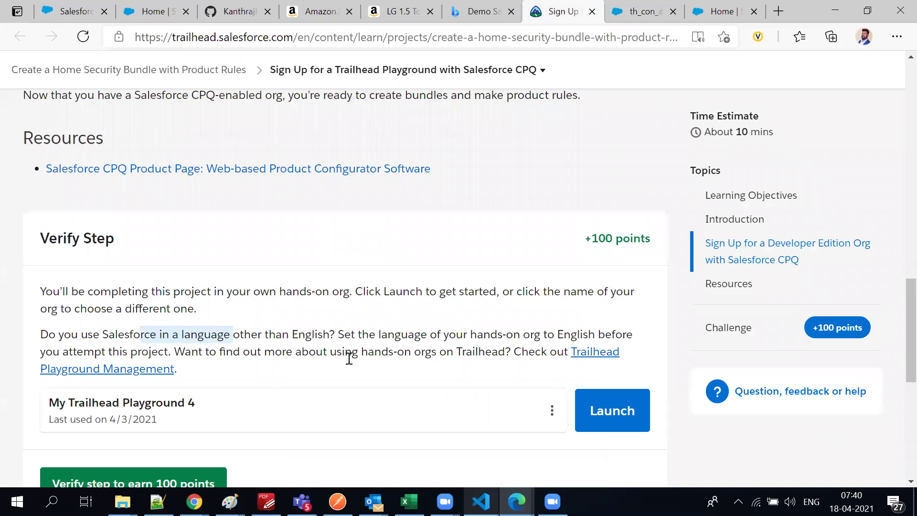
{"action": "scroll", "coordinate": [245, 371], "scroll_direction": "up", "scroll_amount": 4}
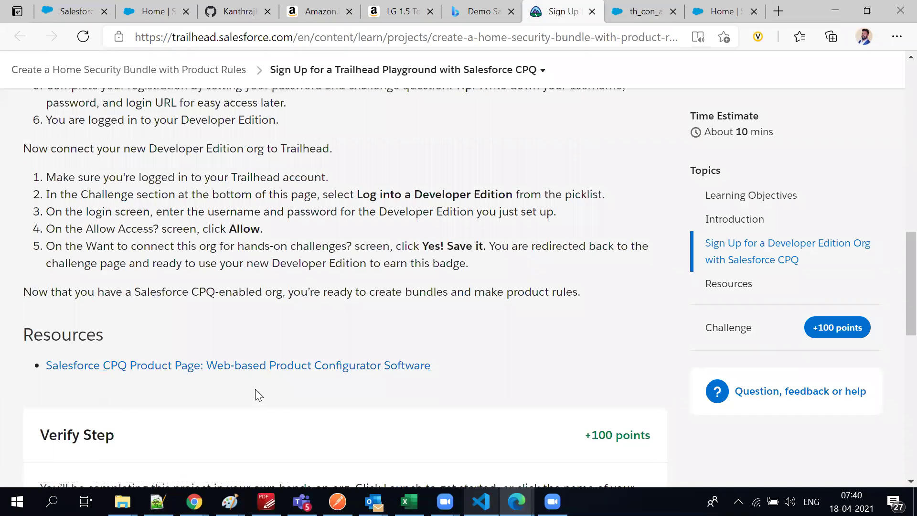
{"action": "scroll", "coordinate": [256, 390], "scroll_direction": "up", "scroll_amount": 1}
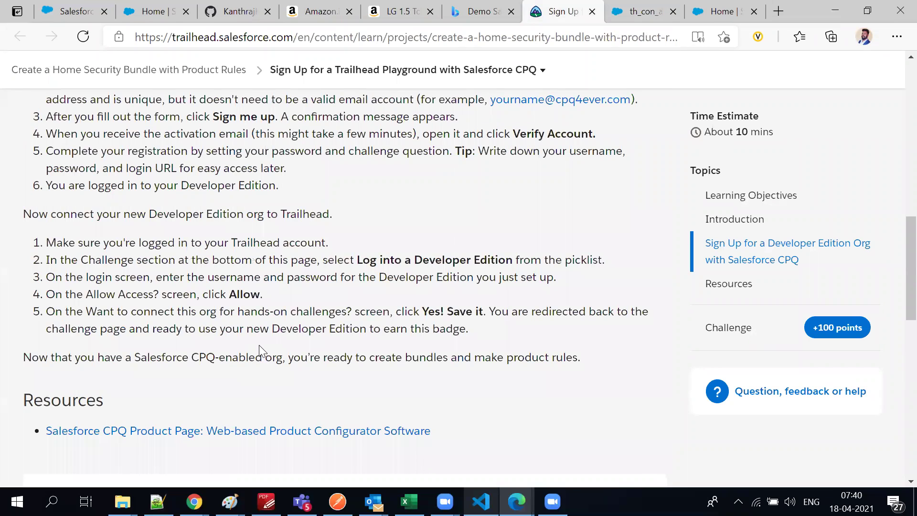
{"action": "scroll", "coordinate": [259, 353], "scroll_direction": "up", "scroll_amount": 1}
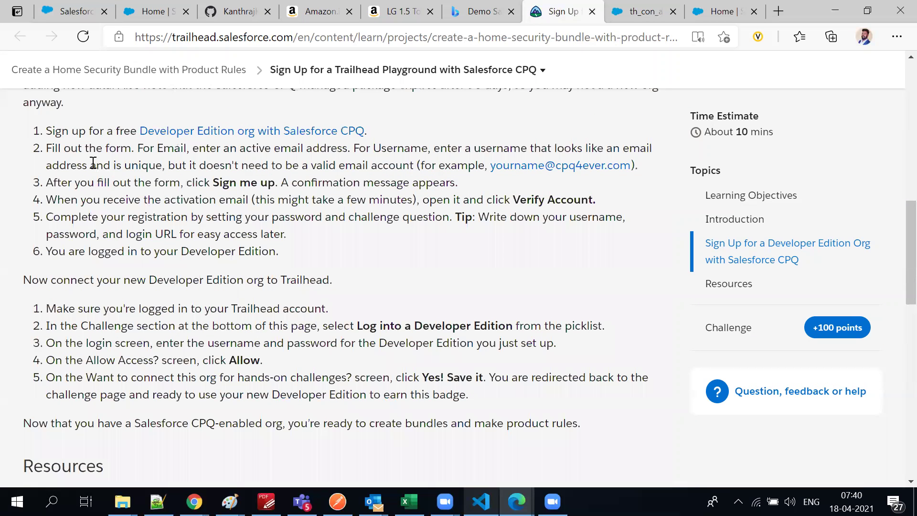
Open the Developer Edition with Salesforce CPQ signup page, look it over, then return to the playground's Setup Home
{"action": "left_click", "coordinate": [177, 138], "text": "ctrl"}
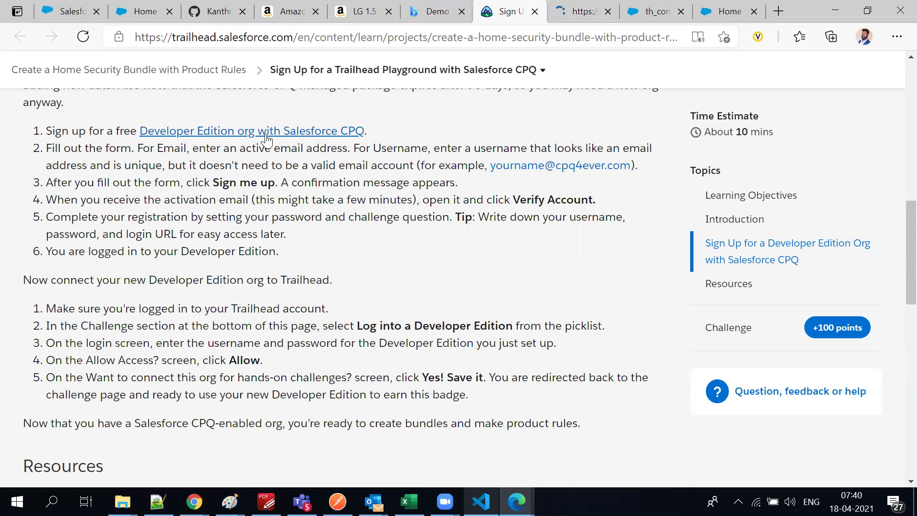
{"action": "left_click", "coordinate": [576, 9]}
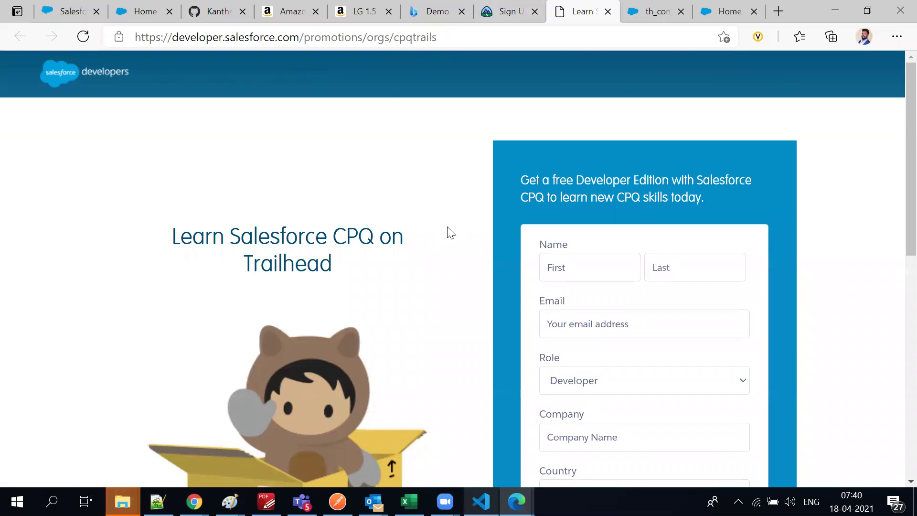
{"action": "scroll", "coordinate": [433, 254], "scroll_direction": "down", "scroll_amount": 10}
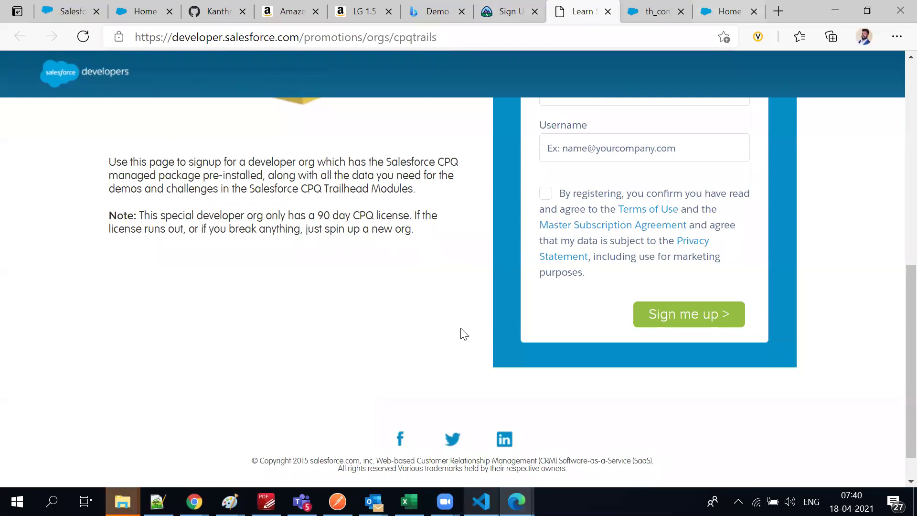
{"action": "scroll", "coordinate": [297, 264], "scroll_direction": "up", "scroll_amount": 3}
{"action": "scroll", "coordinate": [296, 264], "scroll_direction": "up", "scroll_amount": 7}
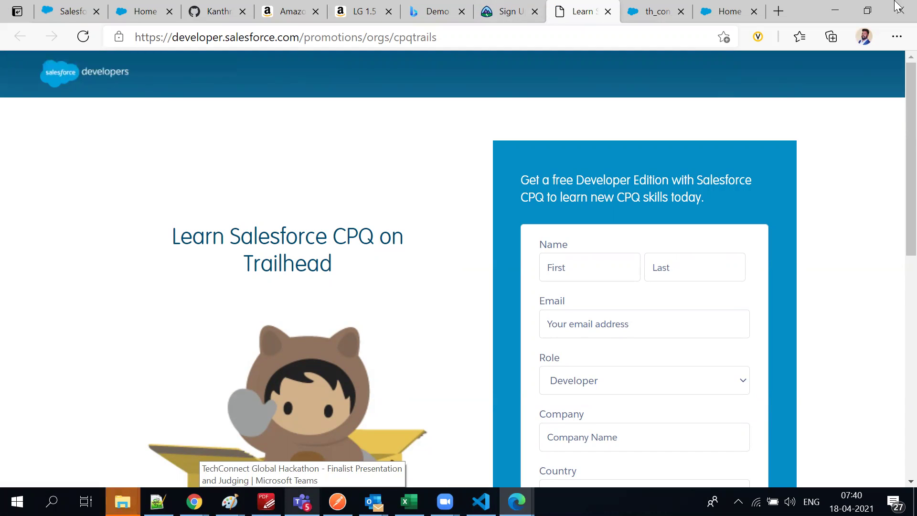
{"action": "left_click", "coordinate": [731, 13]}
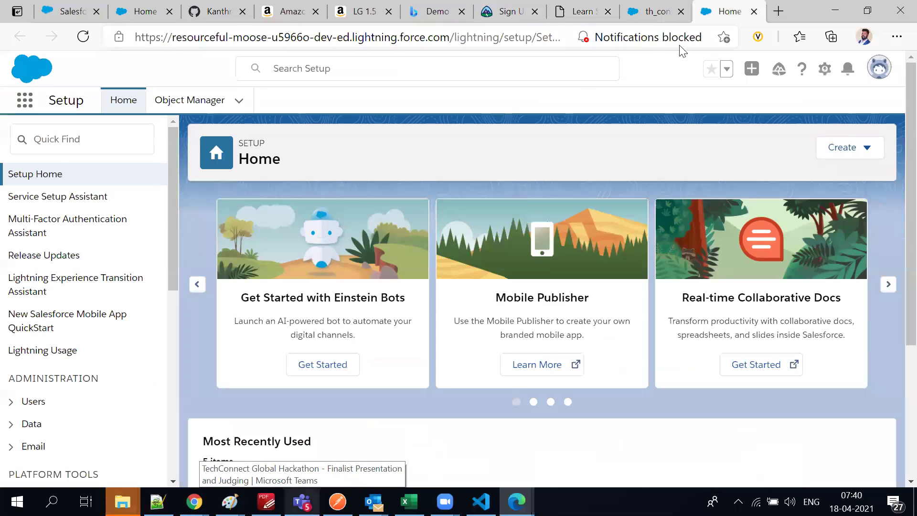
Check the playground's Installed Packages via Quick Find 'pa', then close both playground tabs
{"action": "left_click", "coordinate": [53, 129]}
{"action": "type", "text": "pack"}
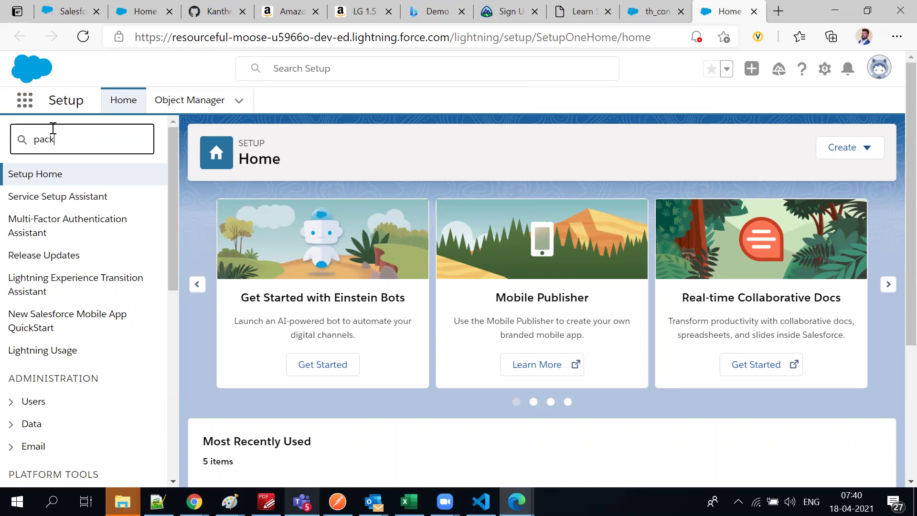
{"action": "left_click", "coordinate": [106, 219]}
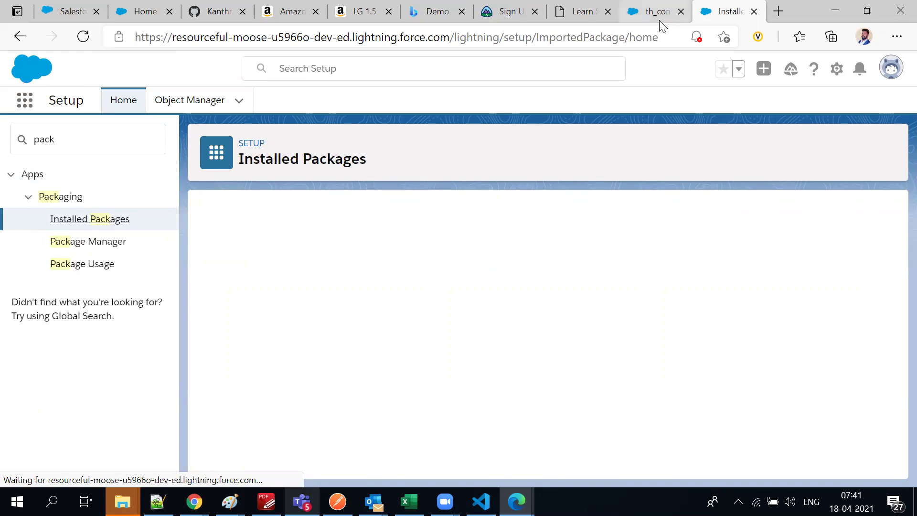
{"action": "scroll", "coordinate": [421, 404], "scroll_direction": "down", "scroll_amount": 3}
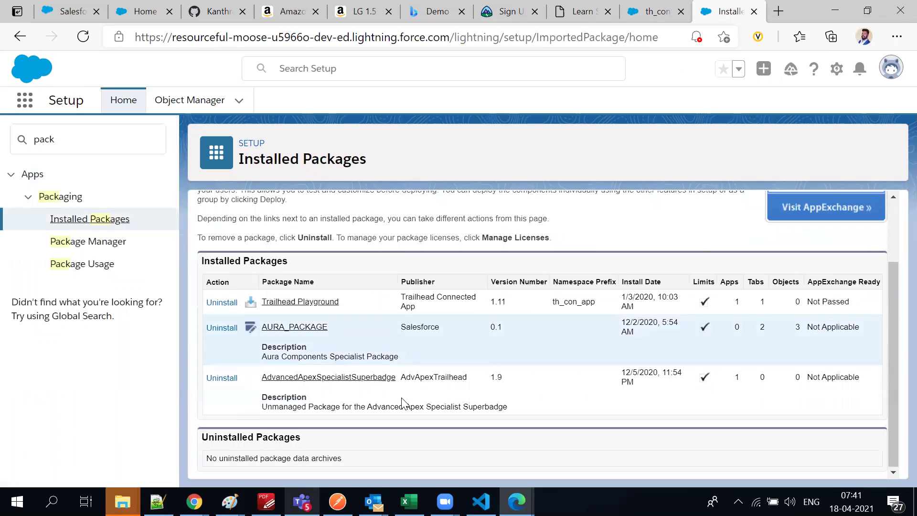
{"action": "left_click", "coordinate": [754, 11]}
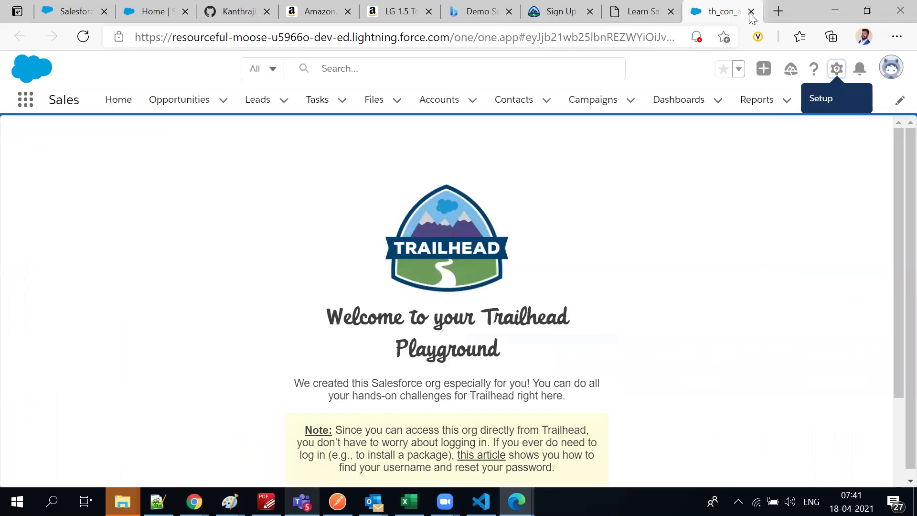
{"action": "left_click", "coordinate": [754, 12]}
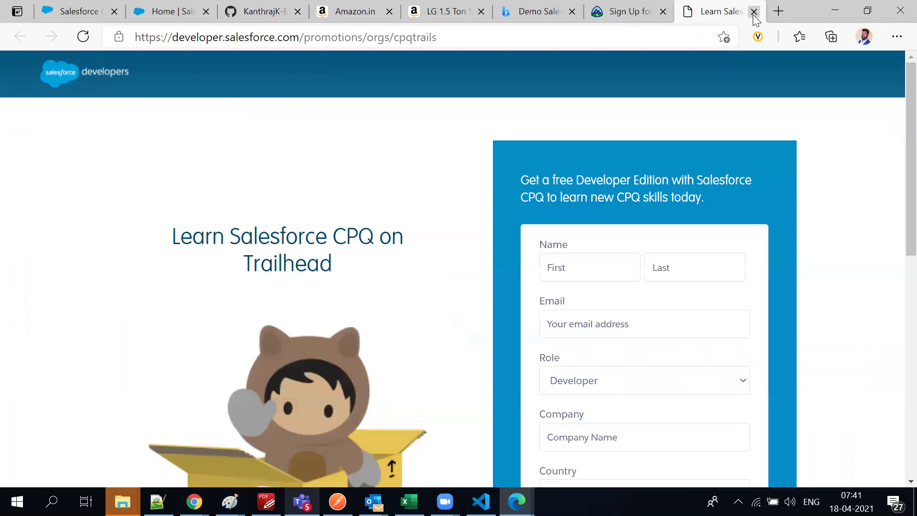
Review the Trailhead sign-up instructions and the AppExchange Salesforce CPQ listing
{"action": "left_click", "coordinate": [640, 14]}
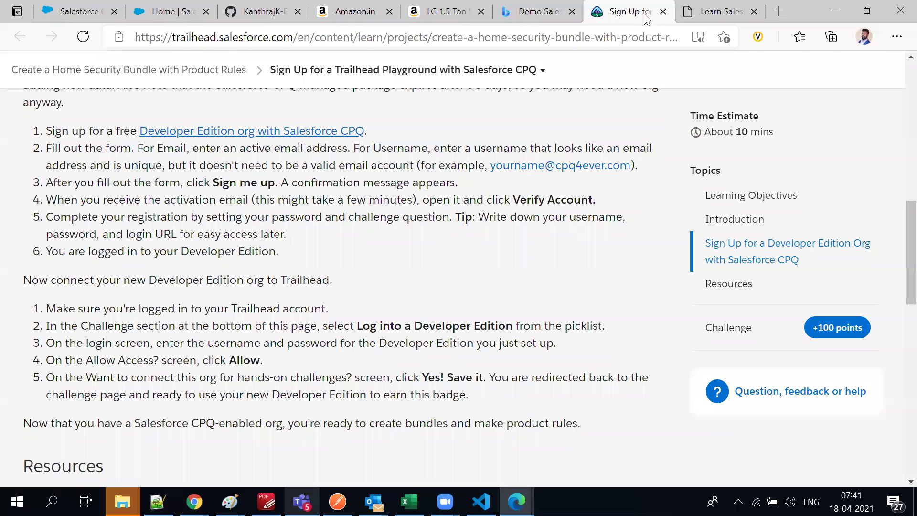
{"action": "scroll", "coordinate": [480, 235], "scroll_direction": "up", "scroll_amount": 10}
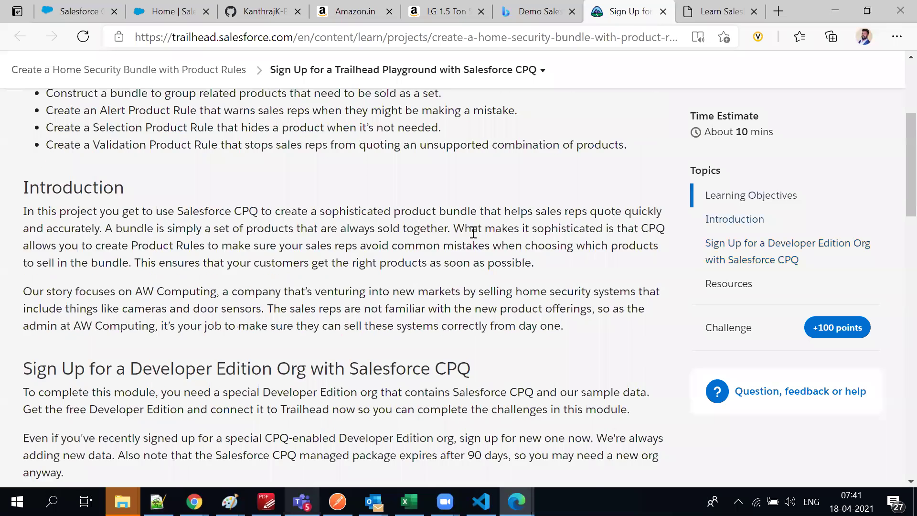
{"action": "scroll", "coordinate": [19, 68], "scroll_direction": "up", "scroll_amount": 3}
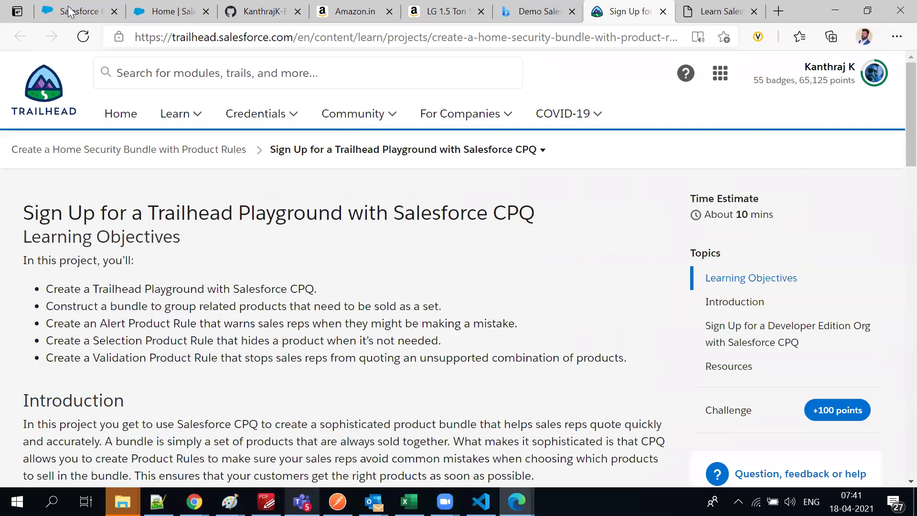
{"action": "left_click", "coordinate": [72, 11]}
Open the other org's Installed Packages via Quick Find 'pa' and review the listed packages
{"action": "left_click", "coordinate": [175, 7]}
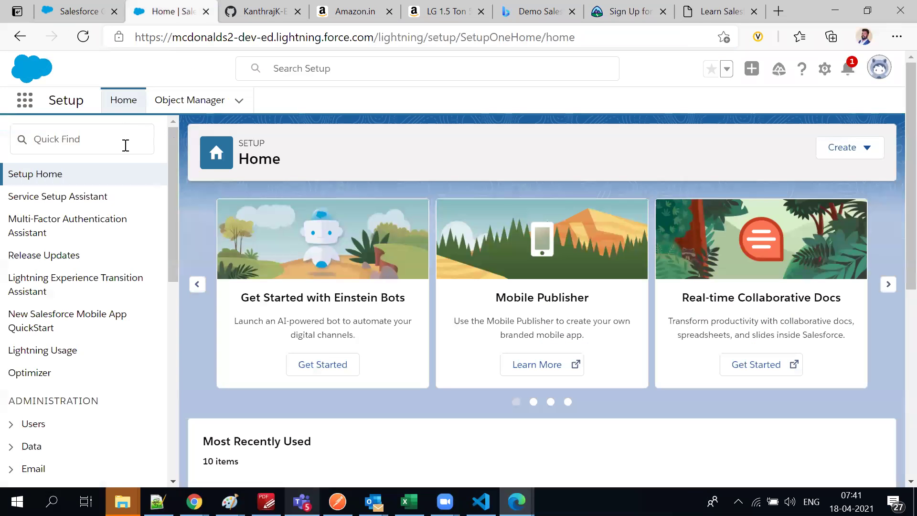
{"action": "left_click", "coordinate": [100, 130]}
{"action": "type", "text": "packa"}
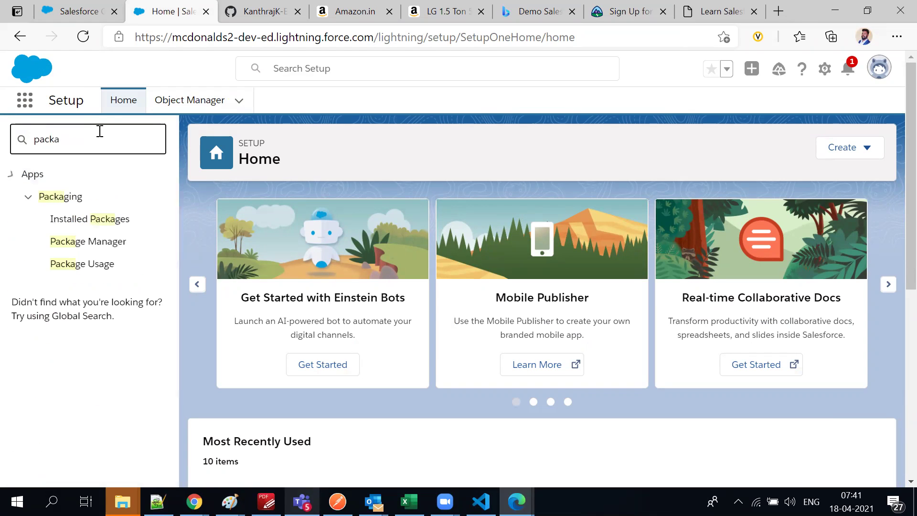
{"action": "left_click", "coordinate": [82, 218]}
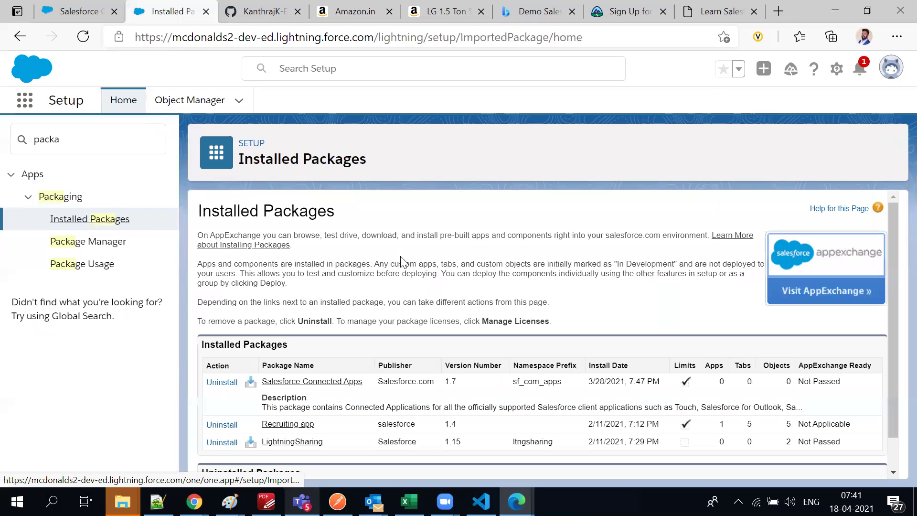
{"action": "scroll", "coordinate": [397, 264], "scroll_direction": "down", "scroll_amount": 1}
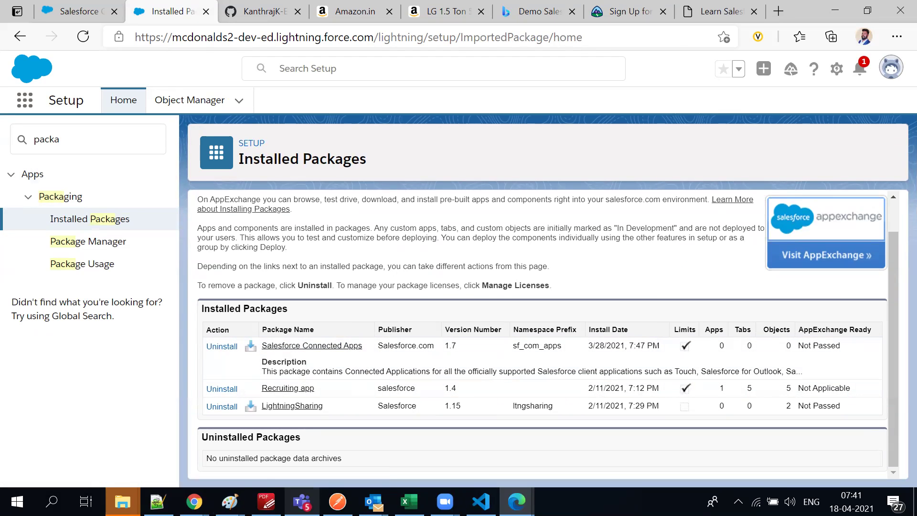
On the CPQ signup form, enter the first name, last name and email address
{"action": "left_click", "coordinate": [719, 11]}
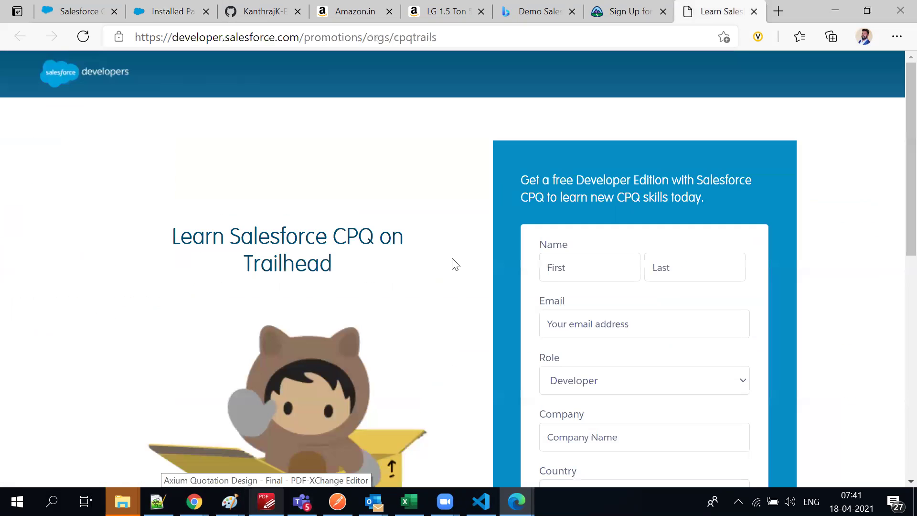
{"action": "scroll", "coordinate": [457, 258], "scroll_direction": "down", "scroll_amount": 5}
{"action": "scroll", "coordinate": [594, 263], "scroll_direction": "up", "scroll_amount": 3}
{"action": "left_click", "coordinate": [579, 212]}
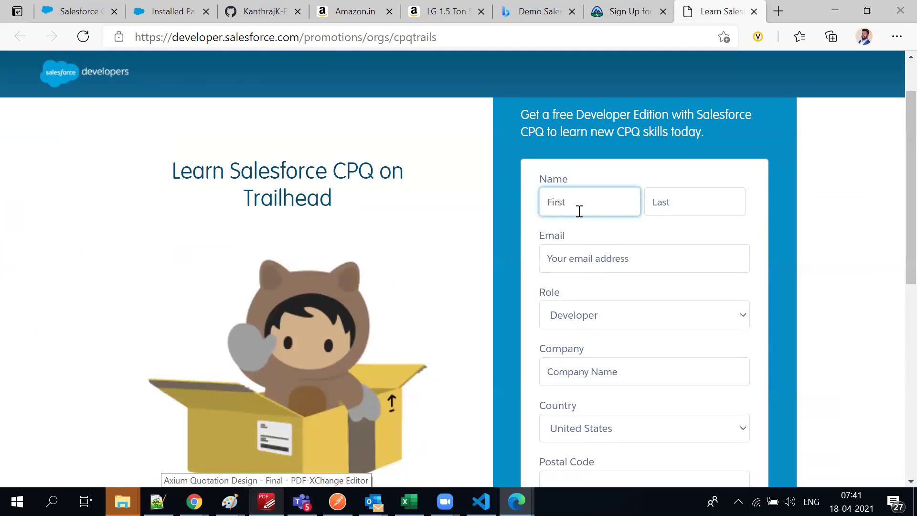
{"action": "type", "text": "mcd"}
{"action": "key", "text": "Tab"}
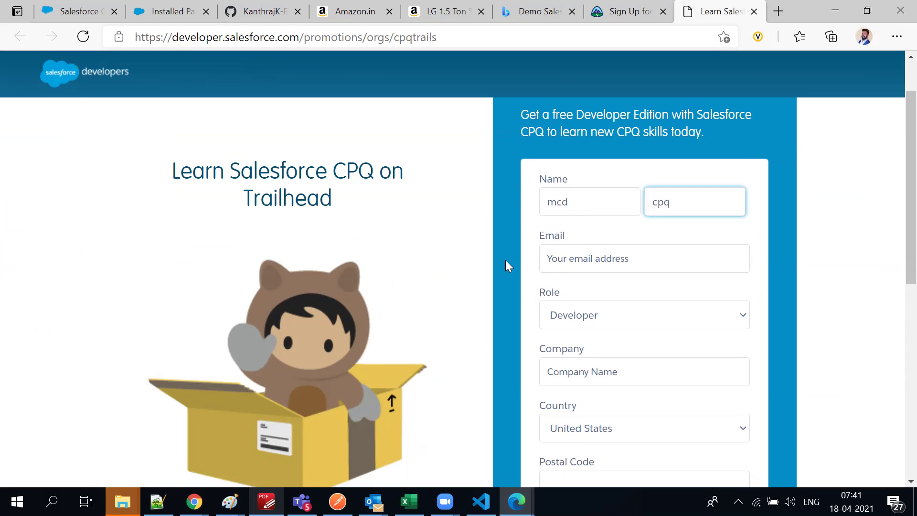
{"action": "left_click", "coordinate": [558, 259]}
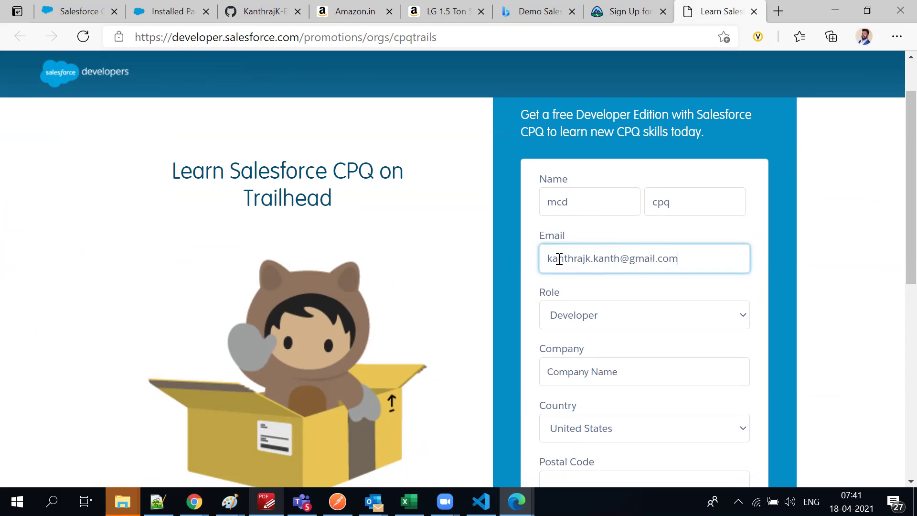
{"action": "key", "text": "Tab"}
Enter Trainer as the company and choose India as the country
{"action": "left_click", "coordinate": [569, 370]}
{"action": "type", "text": "Trainer"}
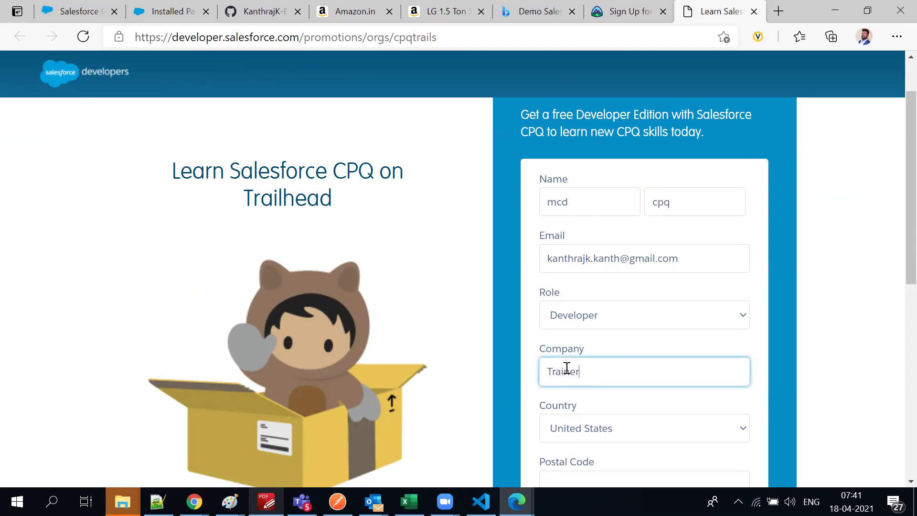
{"action": "left_click", "coordinate": [571, 428]}
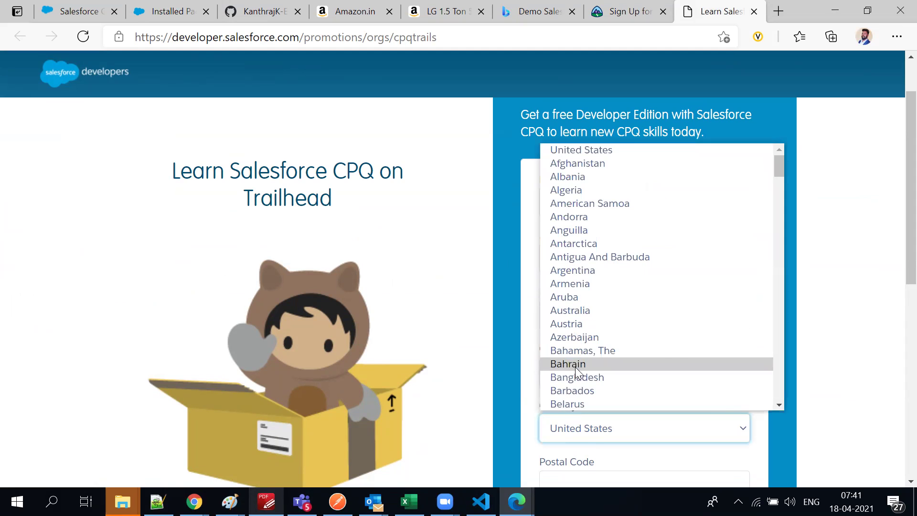
{"action": "type", "text": "india"}
{"action": "key", "text": "Return"}
{"action": "key", "text": "Tab"}
{"action": "scroll", "coordinate": [563, 373], "scroll_direction": "down", "scroll_amount": 4}
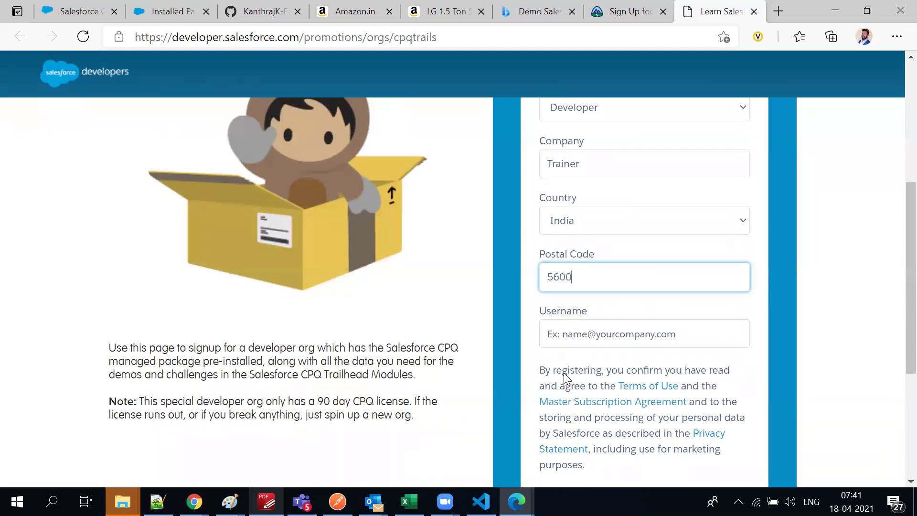
Enter the username and submit the form with 'Sign me up'
{"action": "left_click", "coordinate": [576, 337]}
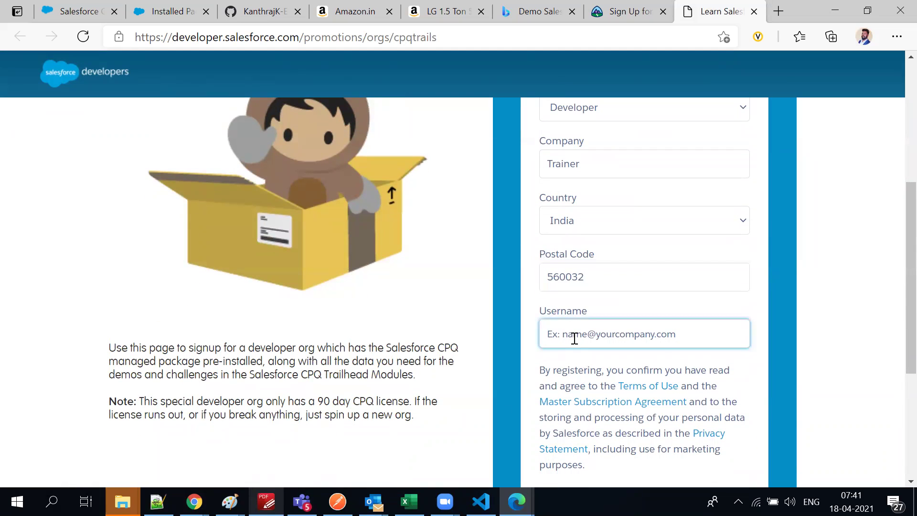
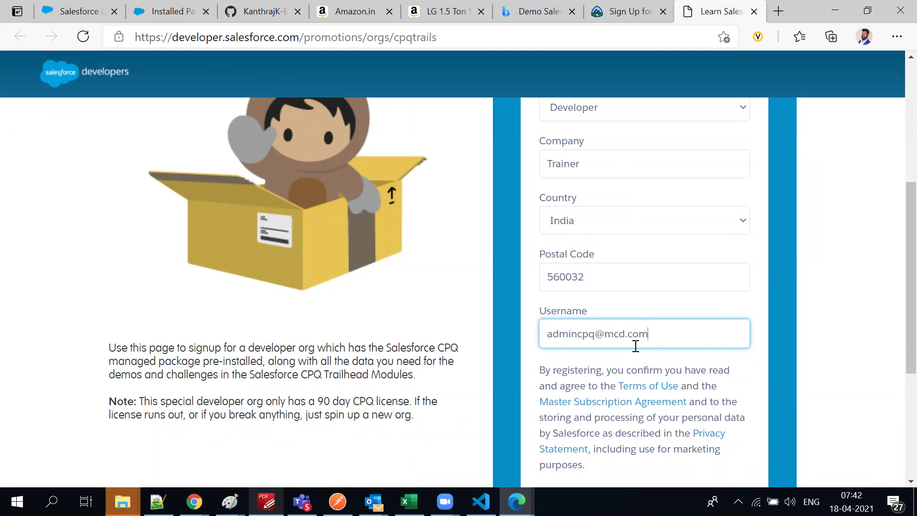
{"action": "scroll", "coordinate": [644, 340], "scroll_direction": "up", "scroll_amount": 4}
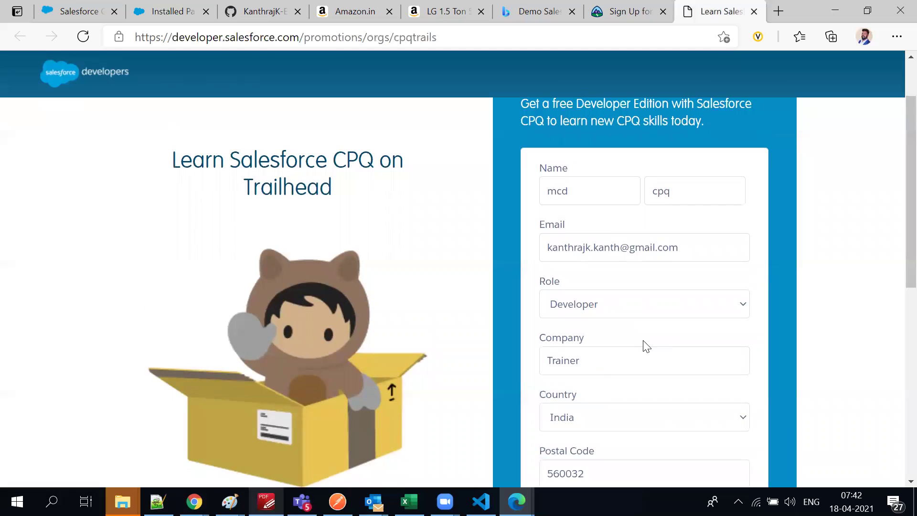
{"action": "scroll", "coordinate": [626, 348], "scroll_direction": "down", "scroll_amount": 4}
{"action": "scroll", "coordinate": [660, 344], "scroll_direction": "down", "scroll_amount": 5}
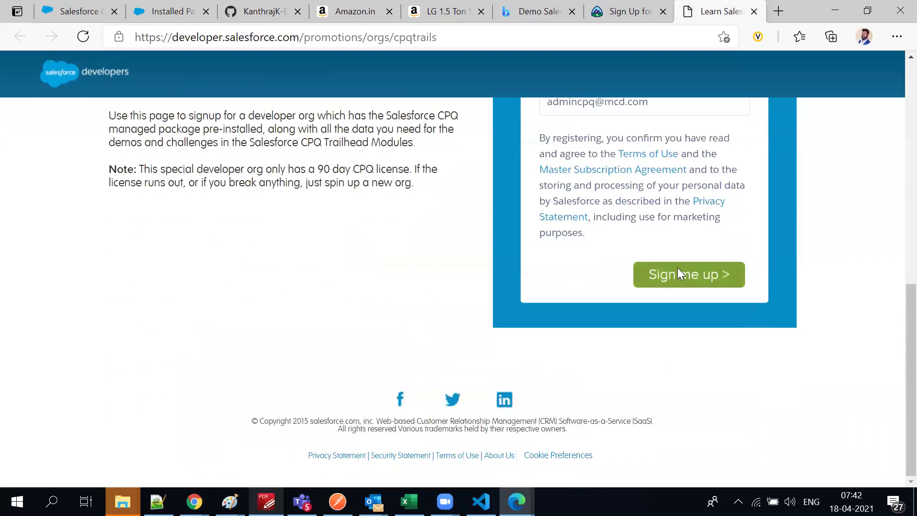
{"action": "left_click", "coordinate": [678, 268]}
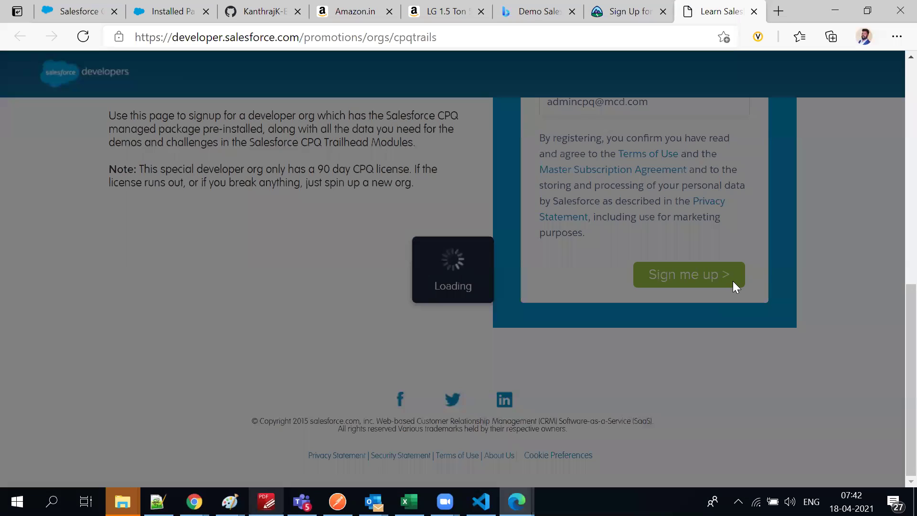
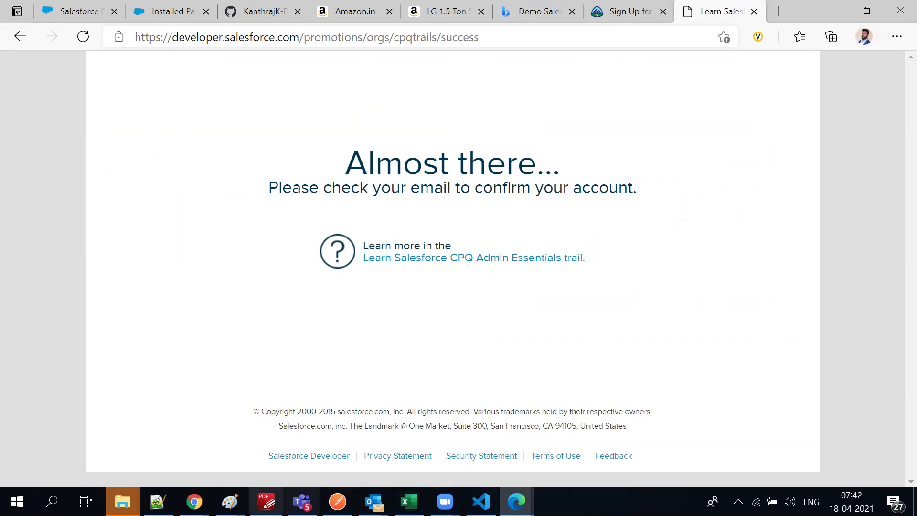
Bring the Chrome window with the Trailhead Calculate Prices unit to the front
{"action": "left_click", "coordinate": [194, 502]}
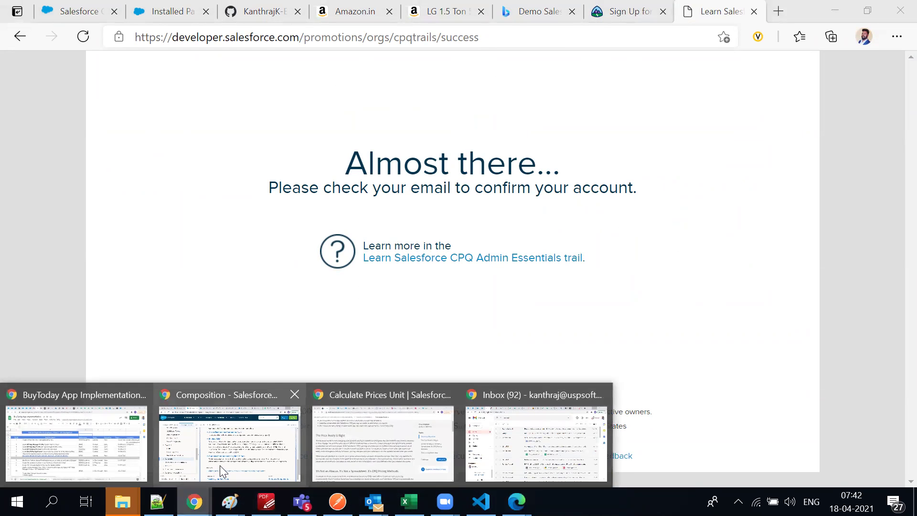
{"action": "left_click", "coordinate": [341, 438]}
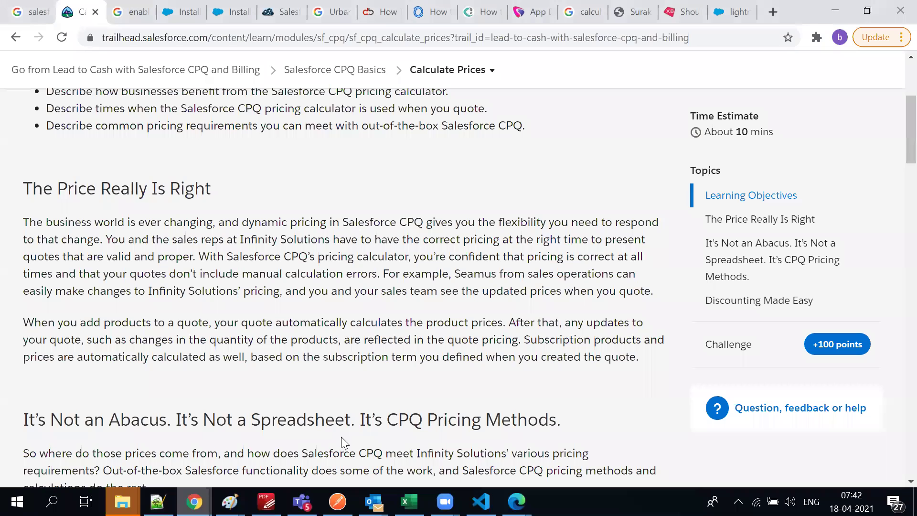
{"action": "mouse_move", "coordinate": [194, 502]}
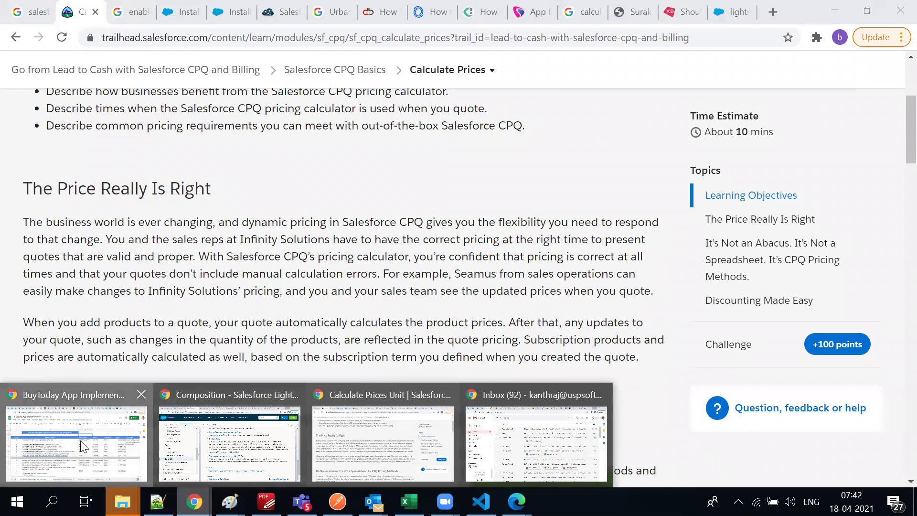
{"action": "left_click", "coordinate": [80, 441]}
In Gmail, open the other account's inbox and refresh it for the confirmation email
{"action": "left_click", "coordinate": [183, 11]}
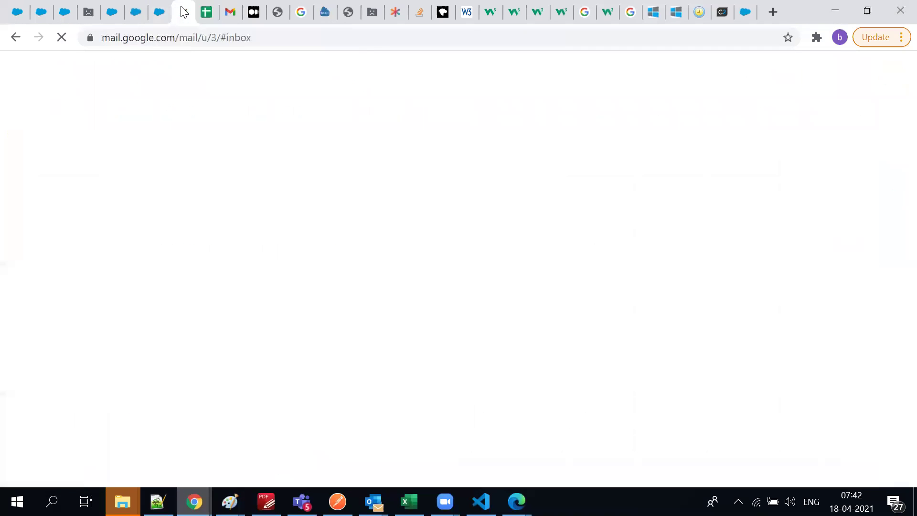
{"action": "left_click", "coordinate": [226, 11]}
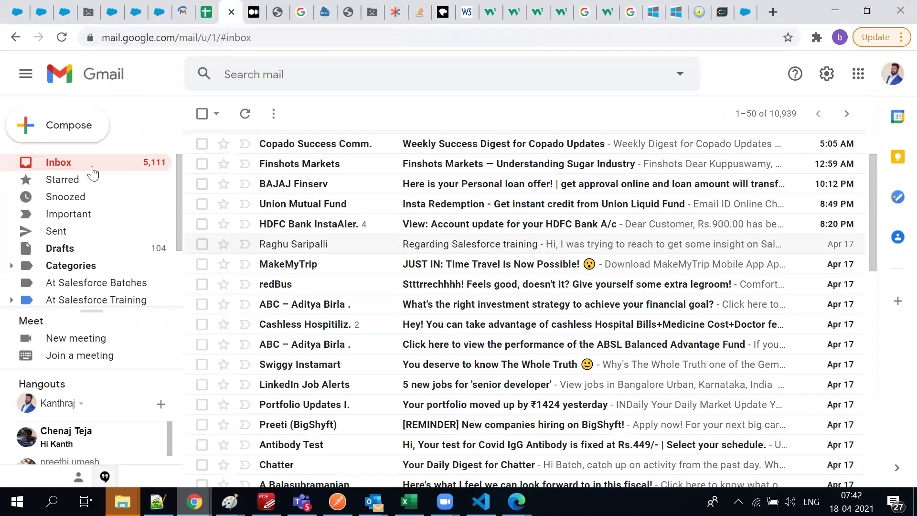
{"action": "left_click", "coordinate": [244, 113]}
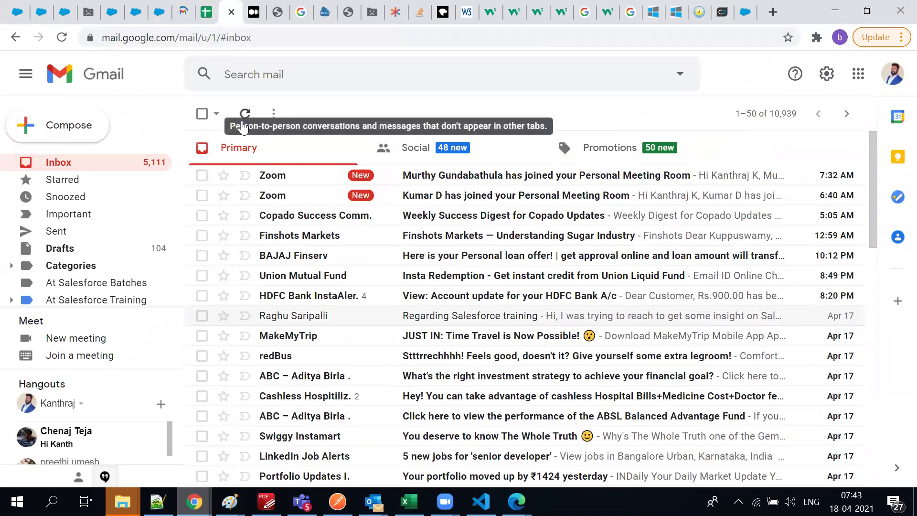
{"action": "left_click", "coordinate": [244, 114]}
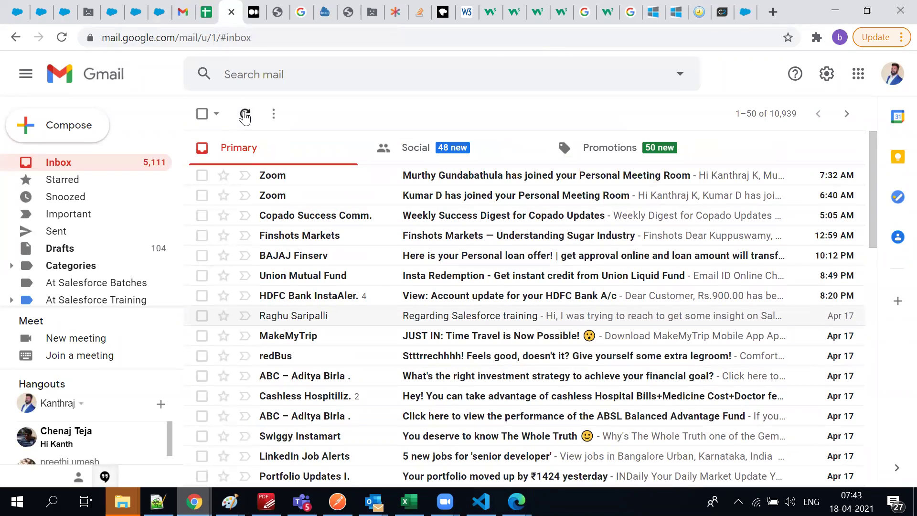
Check the Spam folder for the confirmation email, then return to the inbox and refresh
{"action": "scroll", "coordinate": [120, 254], "scroll_direction": "down", "scroll_amount": 3}
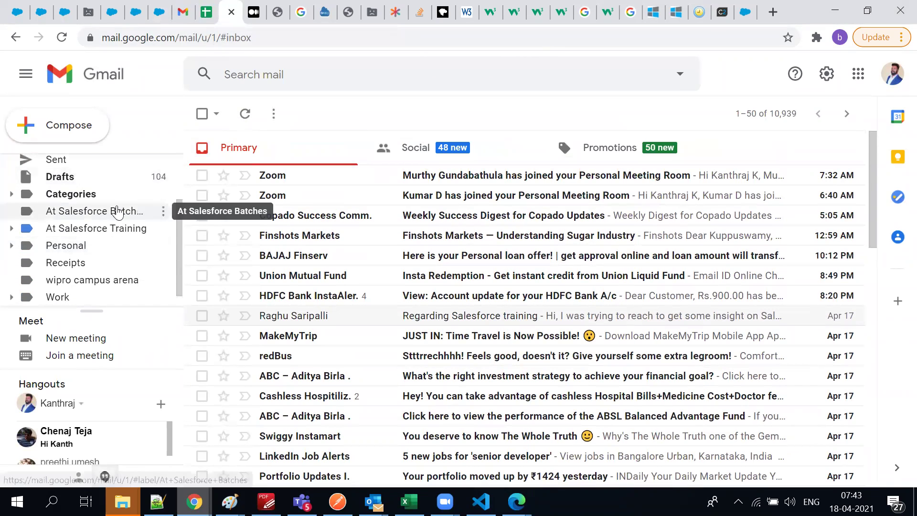
{"action": "scroll", "coordinate": [129, 264], "scroll_direction": "down", "scroll_amount": 1}
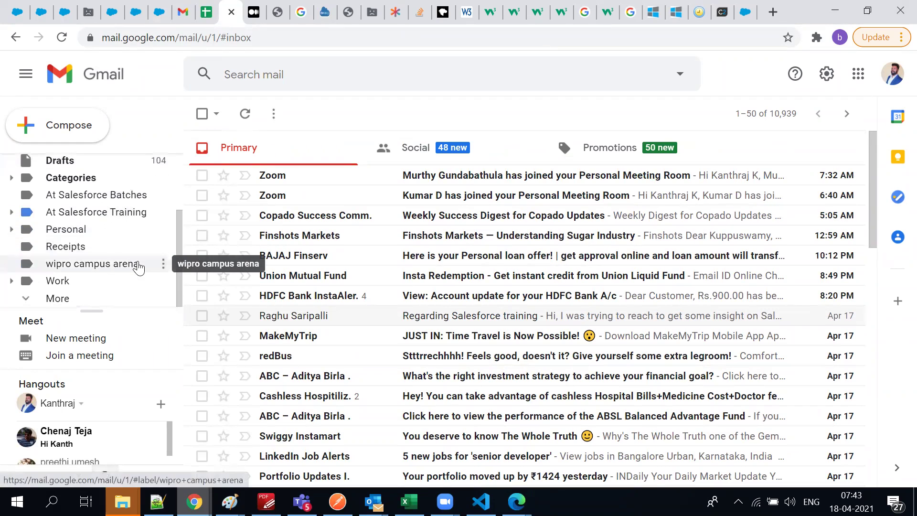
{"action": "left_click", "coordinate": [56, 296]}
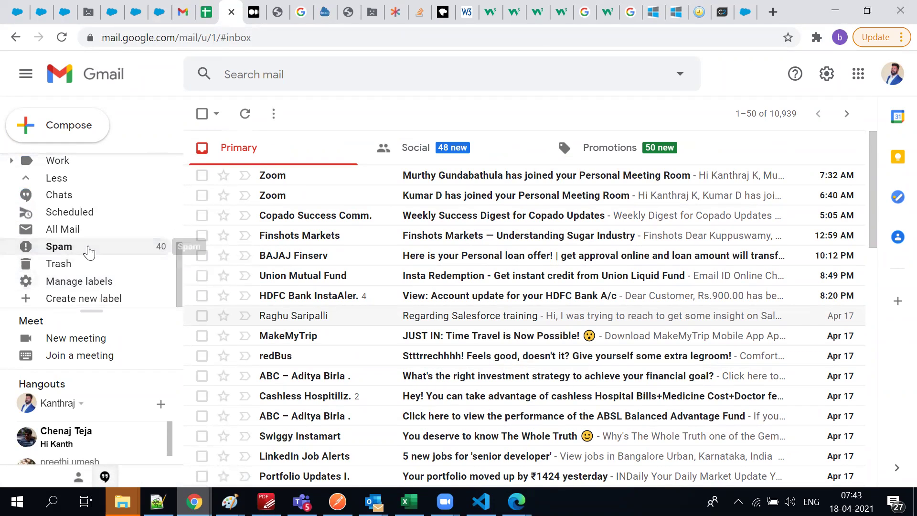
{"action": "left_click", "coordinate": [89, 247]}
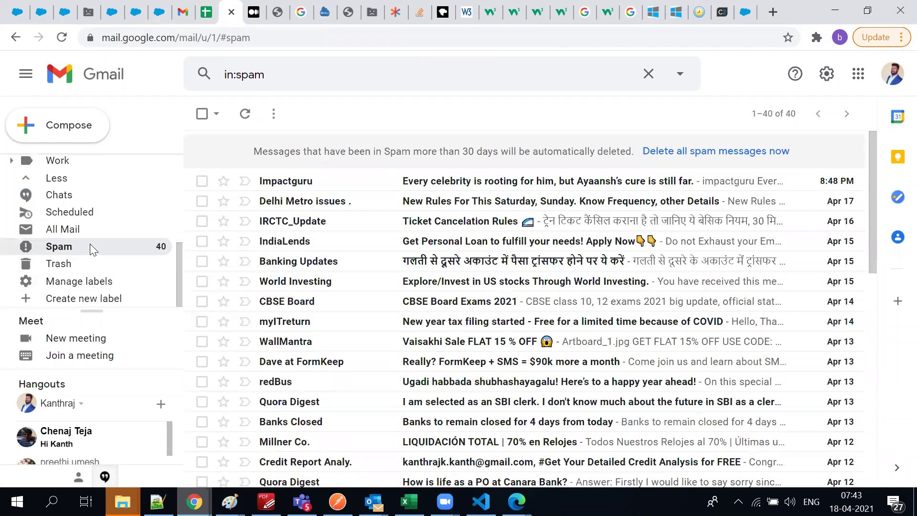
{"action": "scroll", "coordinate": [90, 243], "scroll_direction": "up", "scroll_amount": 5}
{"action": "left_click", "coordinate": [80, 168]}
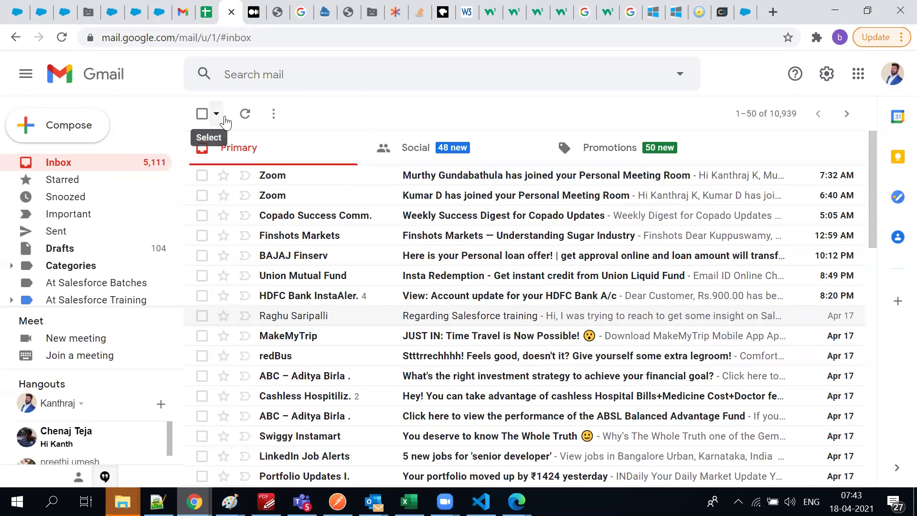
{"action": "left_click", "coordinate": [249, 116]}
Open and close the advanced search options, then switch back to the Edge sign-up window
{"action": "left_click", "coordinate": [680, 74]}
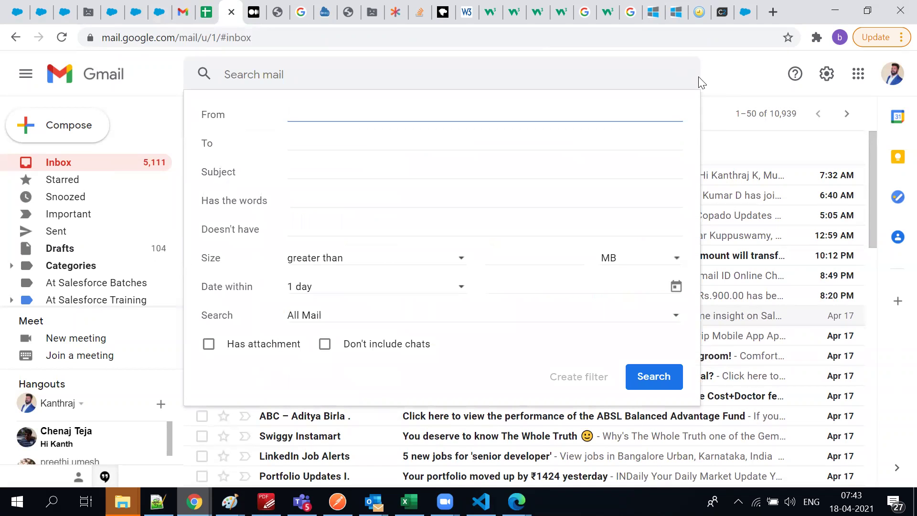
{"action": "left_click", "coordinate": [721, 78]}
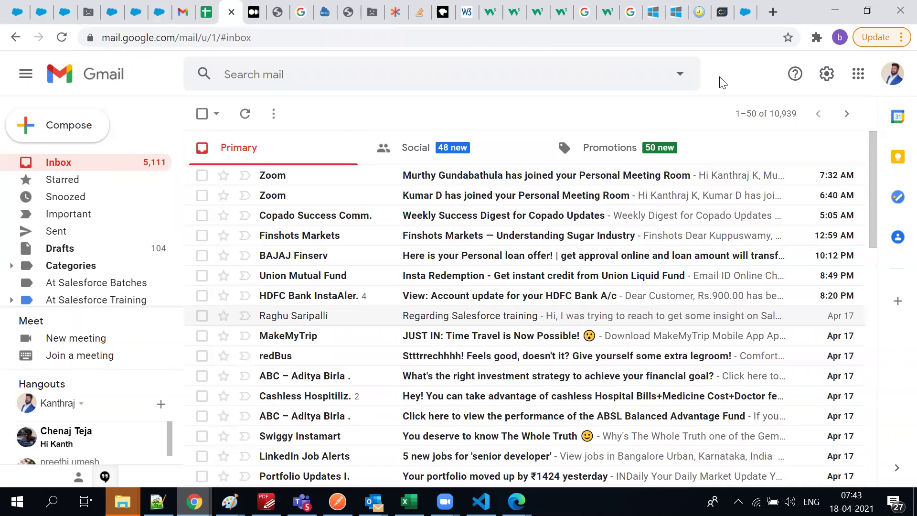
{"action": "key", "text": "alt+Tab"}
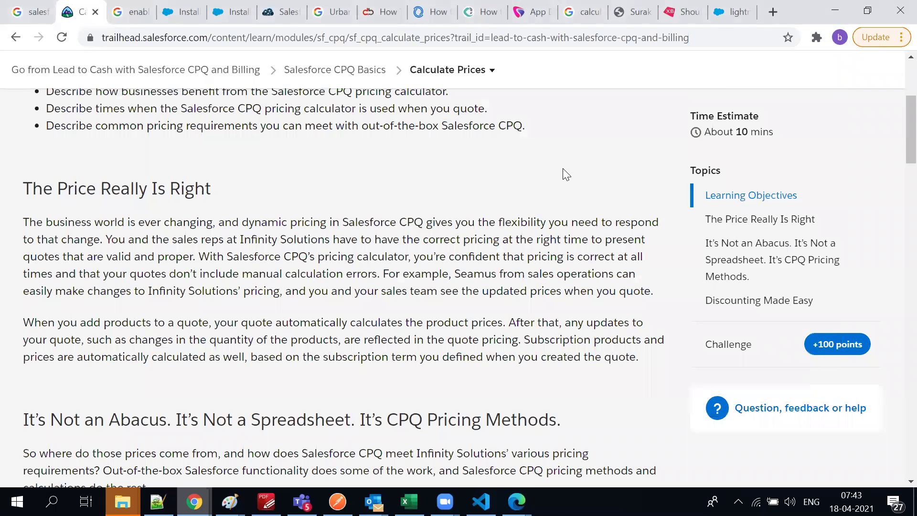
{"action": "key", "text": "alt+Tab"}
From the Almost there page, open the Salesforce CPQ Admin trail in a new tab
{"action": "left_click", "coordinate": [649, 11]}
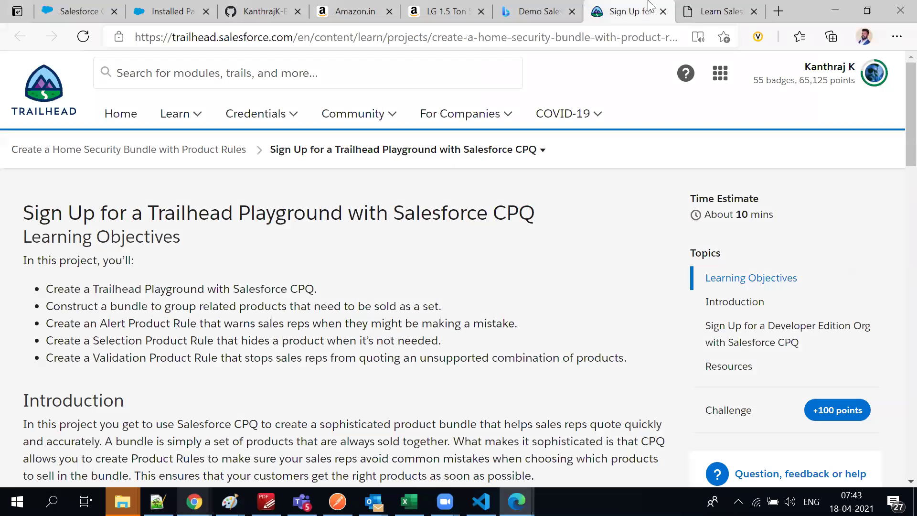
{"action": "left_click", "coordinate": [710, 9]}
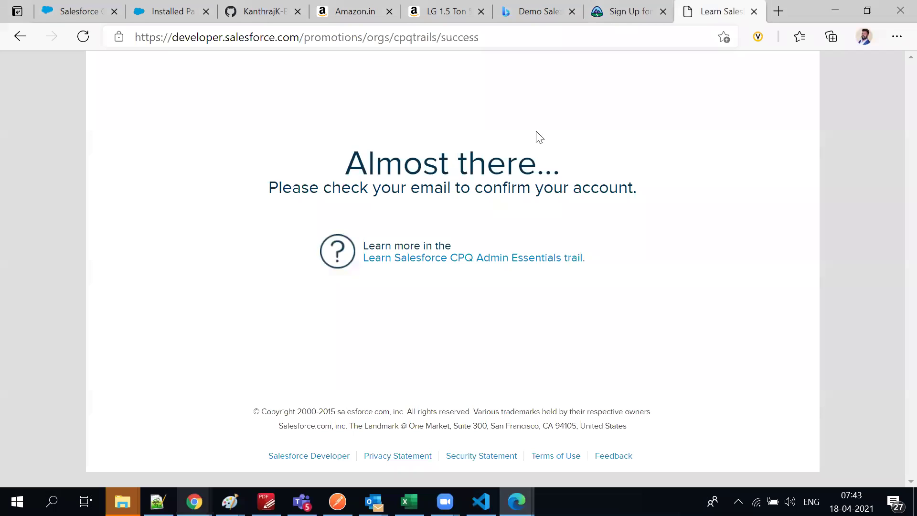
{"action": "left_click", "coordinate": [419, 264], "text": "ctrl"}
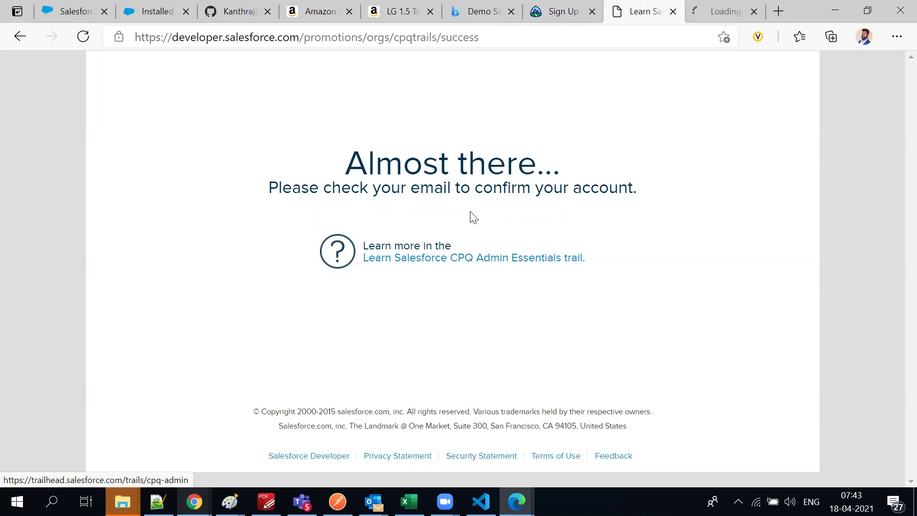
{"action": "left_click", "coordinate": [712, 15]}
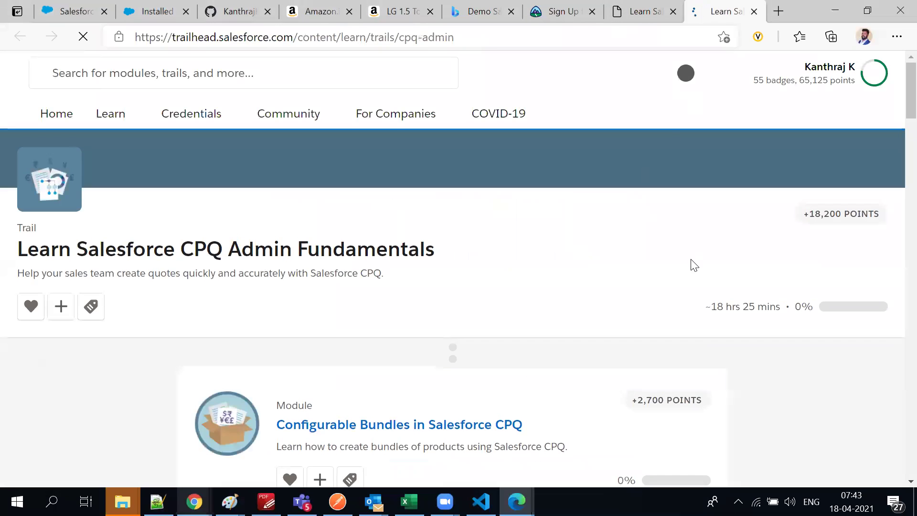
{"action": "scroll", "coordinate": [507, 315], "scroll_direction": "down", "scroll_amount": 4}
{"action": "scroll", "coordinate": [507, 318], "scroll_direction": "down", "scroll_amount": 5}
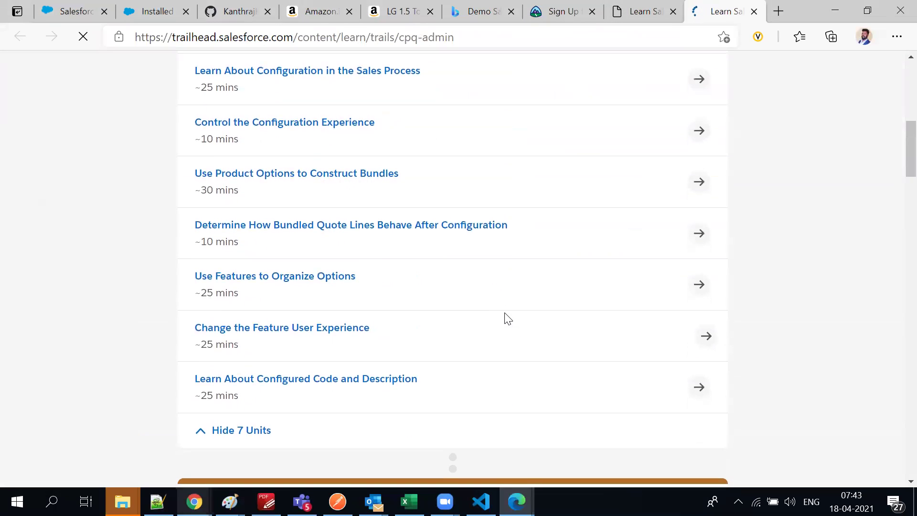
{"action": "scroll", "coordinate": [497, 306], "scroll_direction": "up", "scroll_amount": 5}
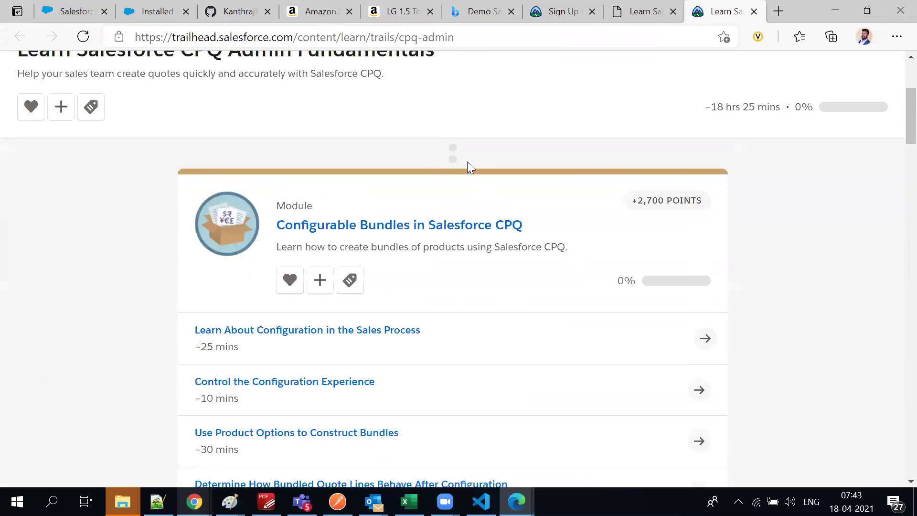
Copy the trail page's web address and scroll through the trail's contents
{"action": "left_click", "coordinate": [398, 43]}
{"action": "key", "text": "ctrl+c"}
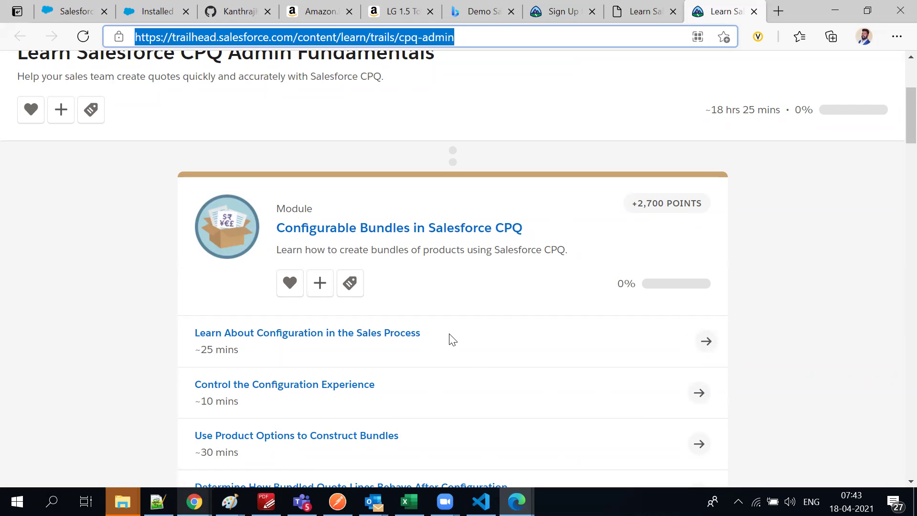
{"action": "scroll", "coordinate": [454, 340], "scroll_direction": "down", "scroll_amount": 4}
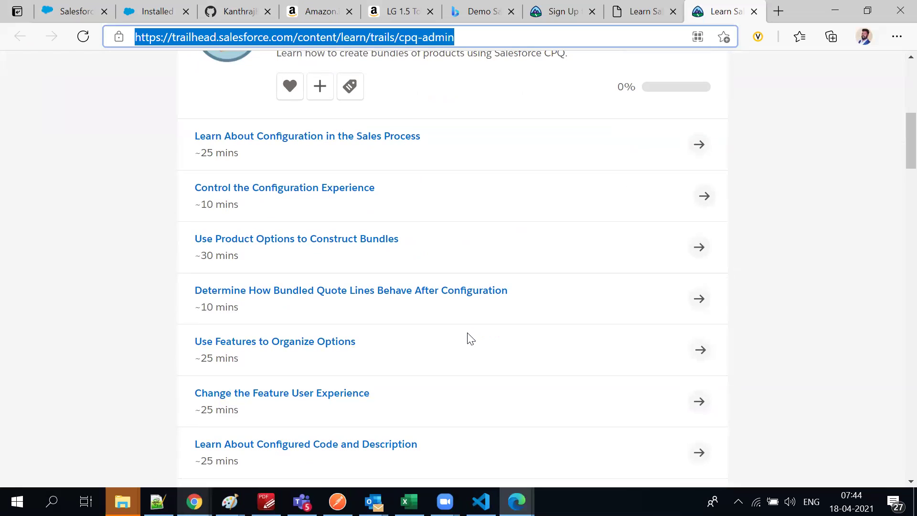
{"action": "scroll", "coordinate": [423, 410], "scroll_direction": "down", "scroll_amount": 3}
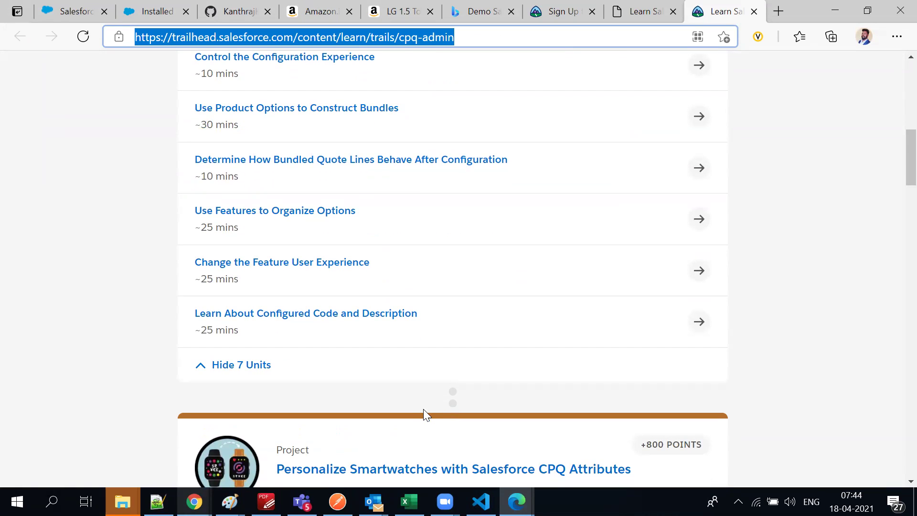
{"action": "scroll", "coordinate": [425, 414], "scroll_direction": "down", "scroll_amount": 7}
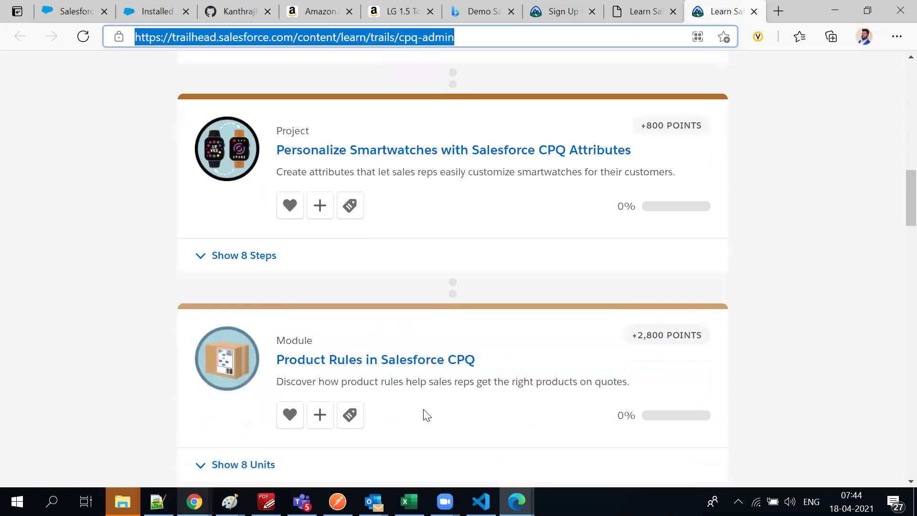
{"action": "scroll", "coordinate": [424, 414], "scroll_direction": "down", "scroll_amount": 7}
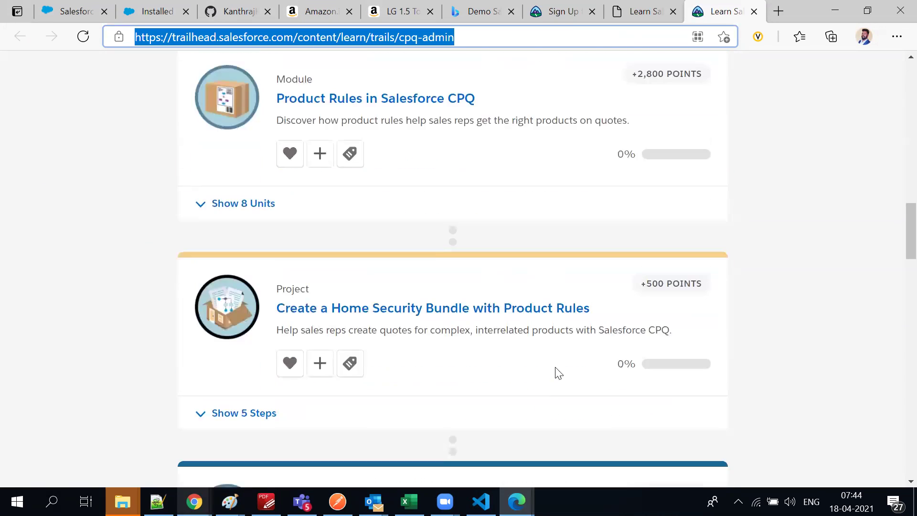
{"action": "scroll", "coordinate": [466, 393], "scroll_direction": "down", "scroll_amount": 6}
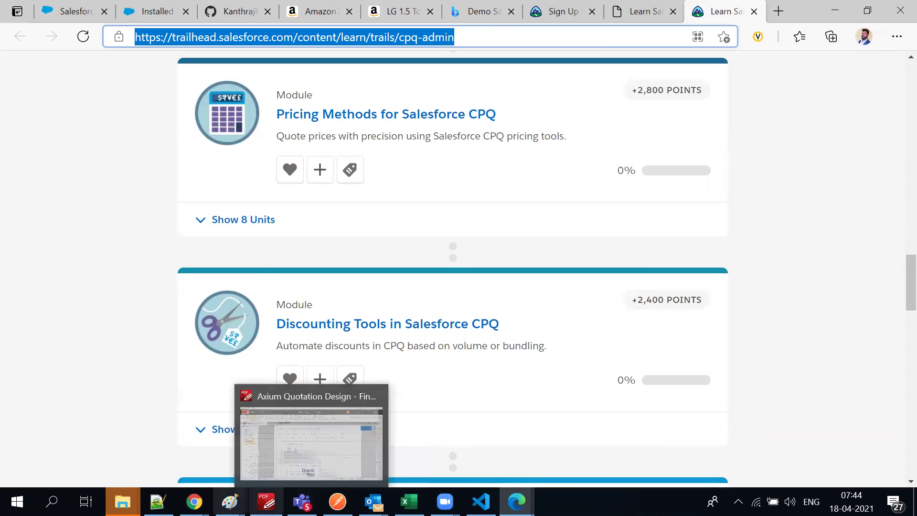
Paste the CPQ admin trail address on a new line at the end of the Notepad++ notes
{"action": "left_click", "coordinate": [196, 422]}
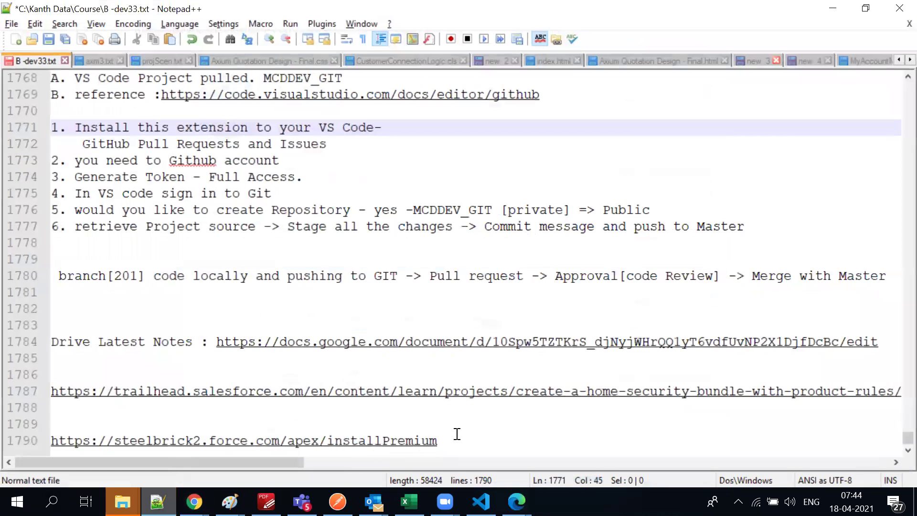
{"action": "left_click", "coordinate": [439, 443]}
{"action": "key", "text": "Return"}
{"action": "key", "text": "Return"}
{"action": "key", "text": "Return"}
{"action": "key", "text": "ctrl+v"}
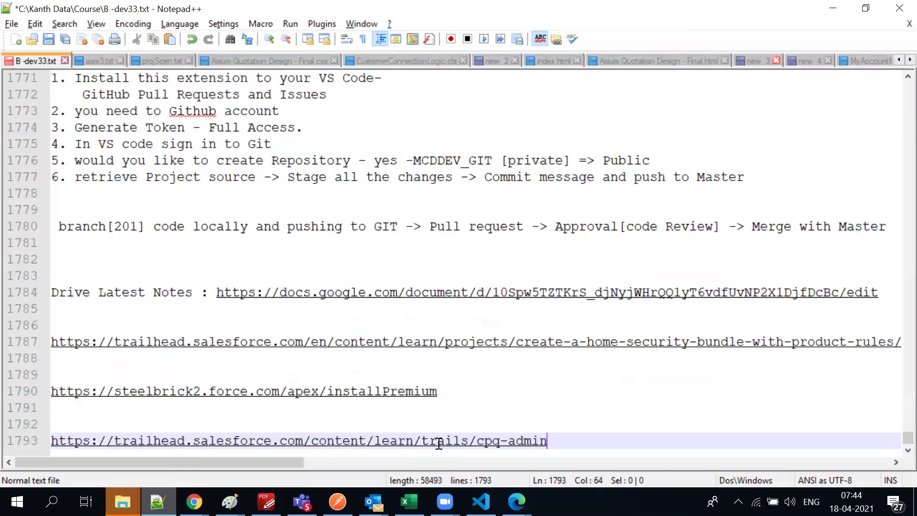
{"action": "key", "text": "Return"}
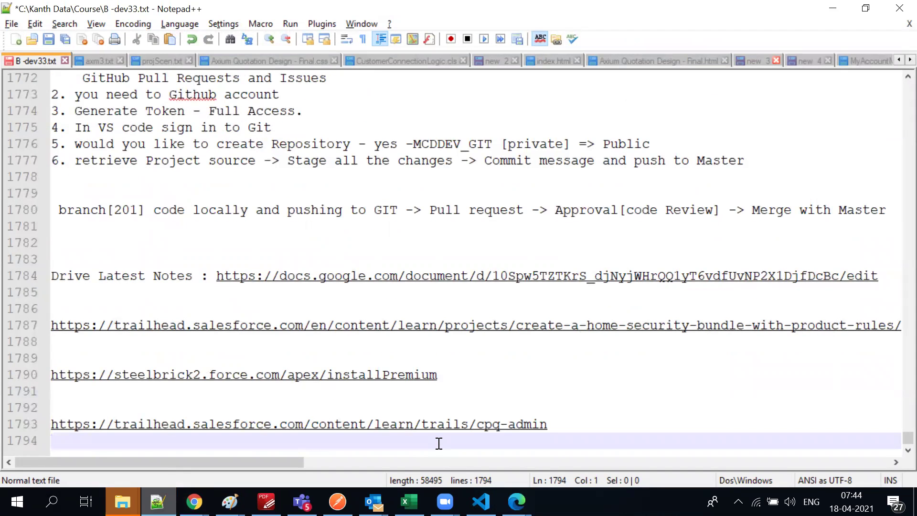
{"action": "key", "text": "alt+Tab"}
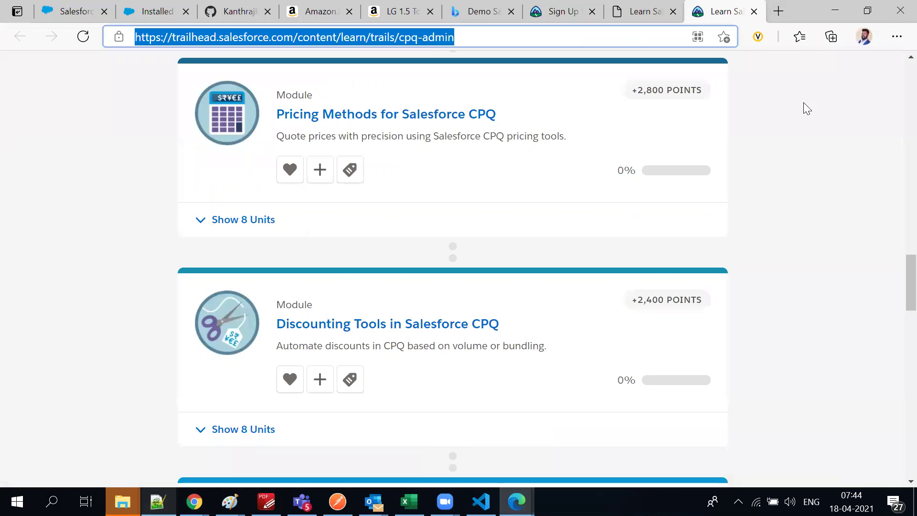
Open the Learn About Configuration in the Sales Process unit from the CPQ admin trail
{"action": "left_click", "coordinate": [801, 171]}
{"action": "scroll", "coordinate": [800, 168], "scroll_direction": "up", "scroll_amount": 15}
{"action": "scroll", "coordinate": [800, 168], "scroll_direction": "up", "scroll_amount": 10}
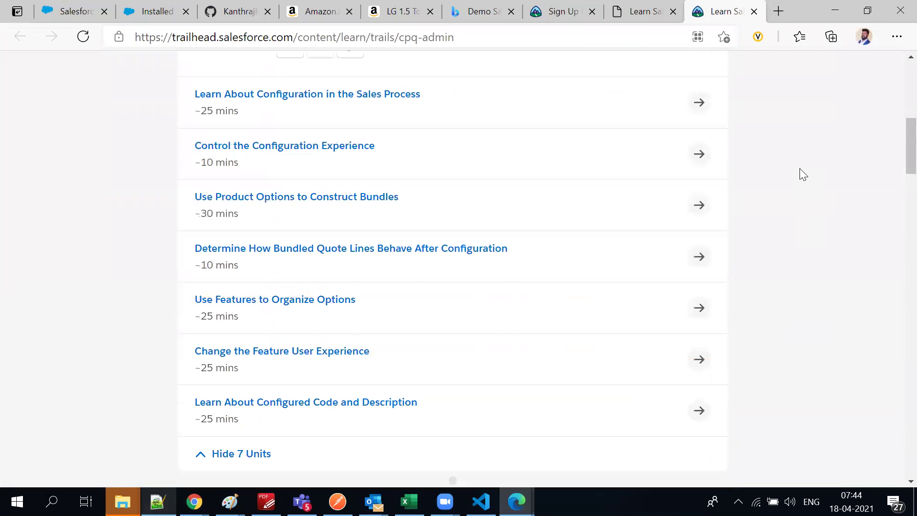
{"action": "scroll", "coordinate": [557, 126], "scroll_direction": "down", "scroll_amount": 5}
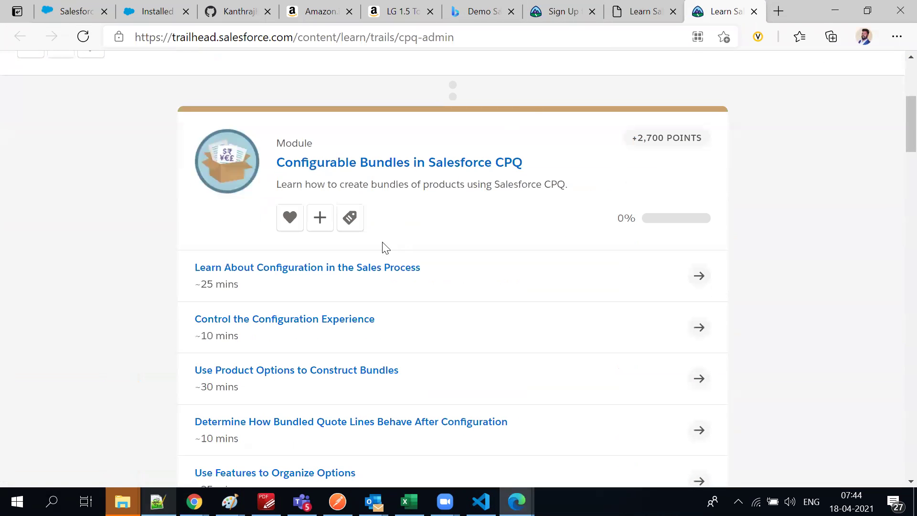
{"action": "left_click", "coordinate": [332, 272]}
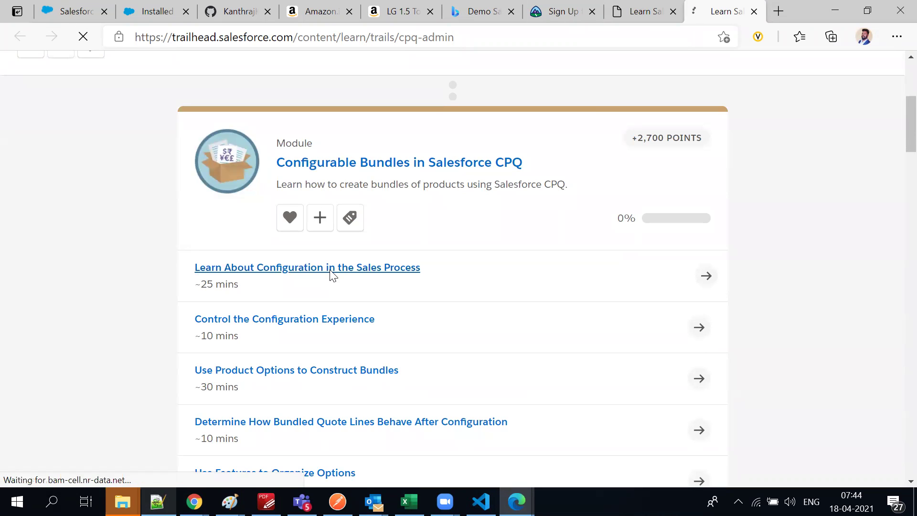
{"action": "left_click", "coordinate": [332, 275]}
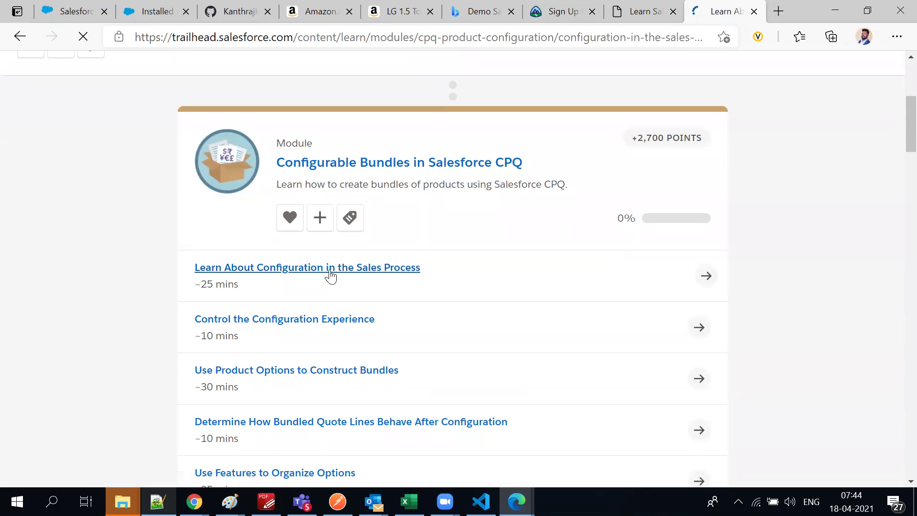
Read through the Configurable Bundles lesson, briefly checking the developer sign-up confirmation tab
{"action": "scroll", "coordinate": [334, 274], "scroll_direction": "down", "scroll_amount": 10}
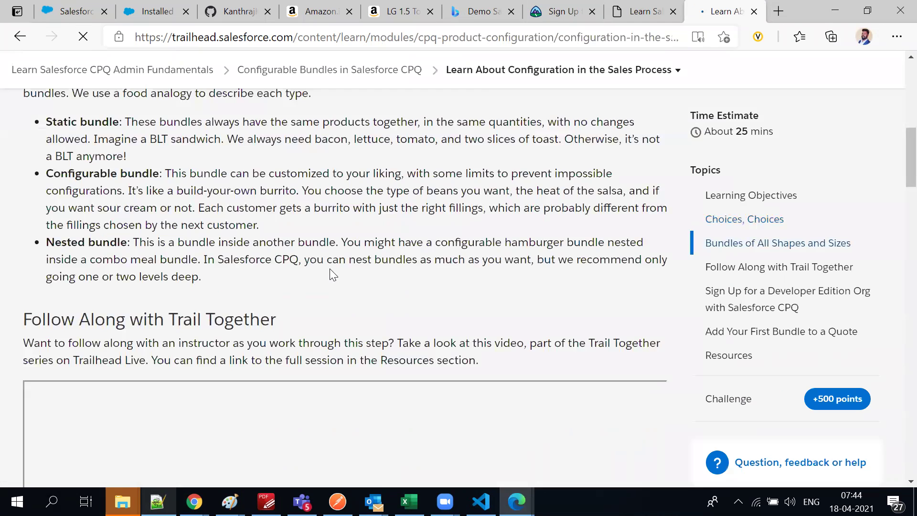
{"action": "scroll", "coordinate": [330, 269], "scroll_direction": "down", "scroll_amount": 1}
{"action": "scroll", "coordinate": [330, 268], "scroll_direction": "down", "scroll_amount": 5}
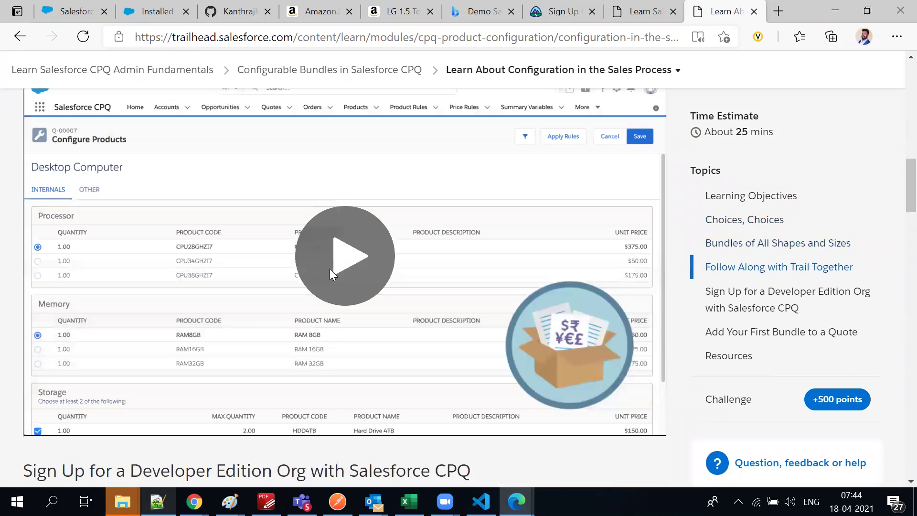
{"action": "scroll", "coordinate": [352, 282], "scroll_direction": "up", "scroll_amount": 7}
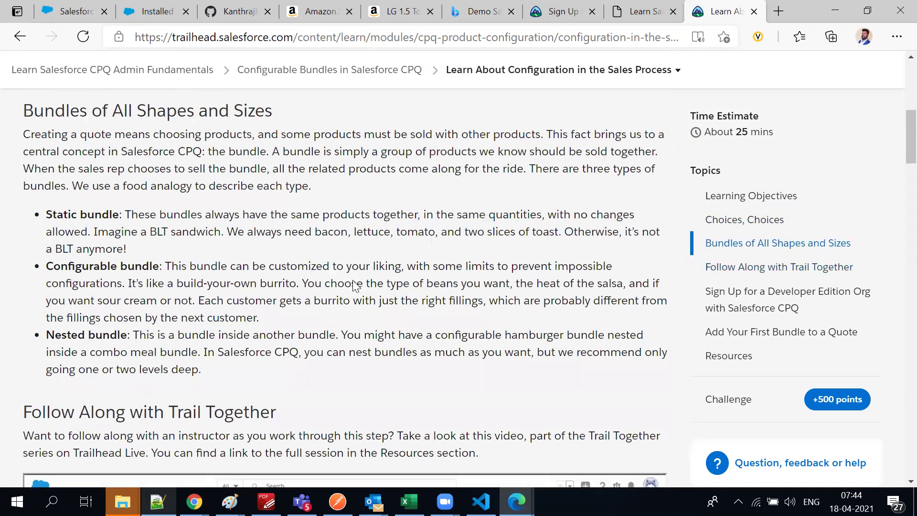
{"action": "scroll", "coordinate": [354, 285], "scroll_direction": "up", "scroll_amount": 10}
{"action": "scroll", "coordinate": [352, 280], "scroll_direction": "down", "scroll_amount": 6}
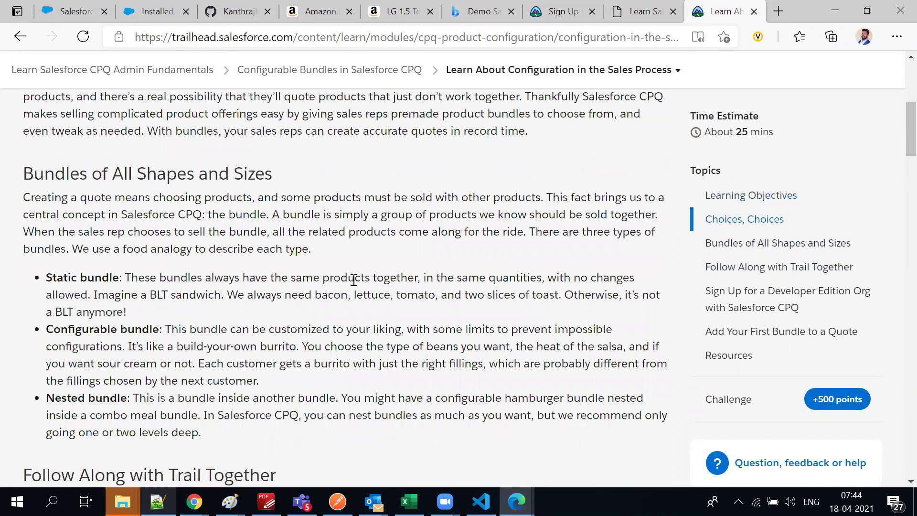
{"action": "scroll", "coordinate": [168, 246], "scroll_direction": "down", "scroll_amount": 10}
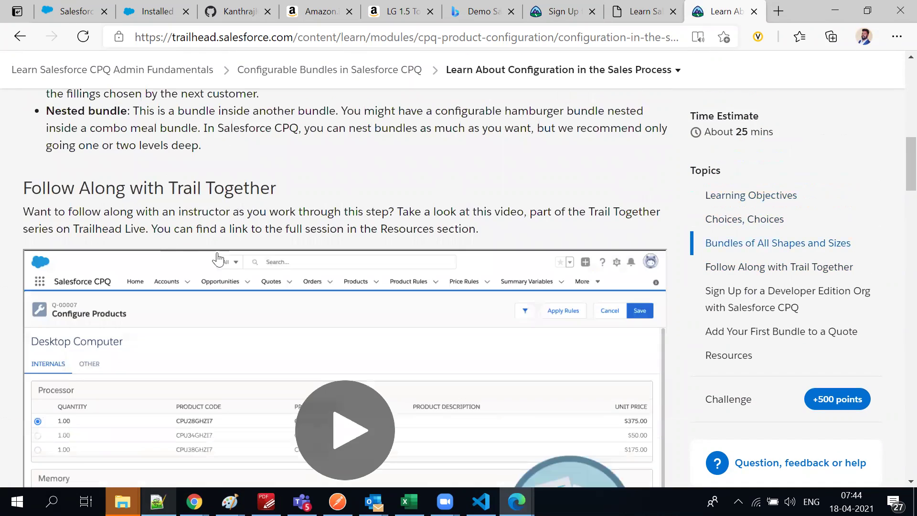
{"action": "scroll", "coordinate": [269, 255], "scroll_direction": "up", "scroll_amount": 1}
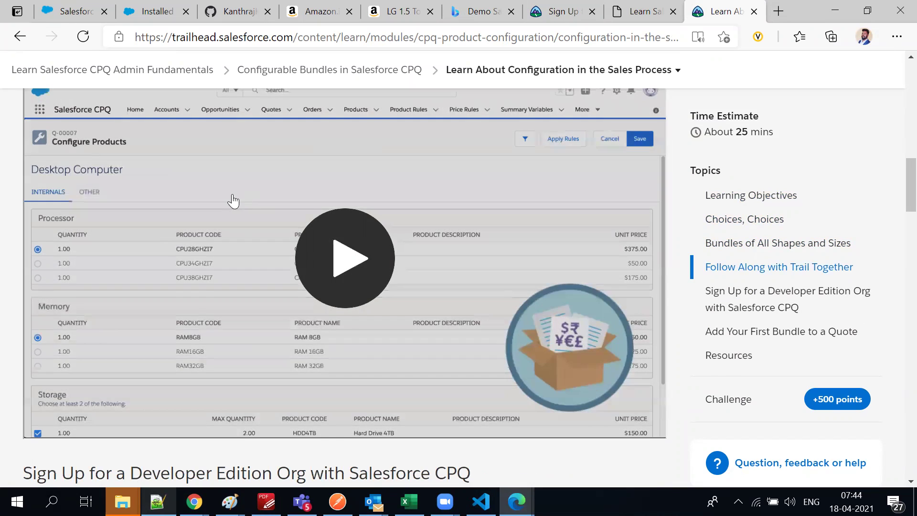
{"action": "scroll", "coordinate": [228, 205], "scroll_direction": "up", "scroll_amount": 3}
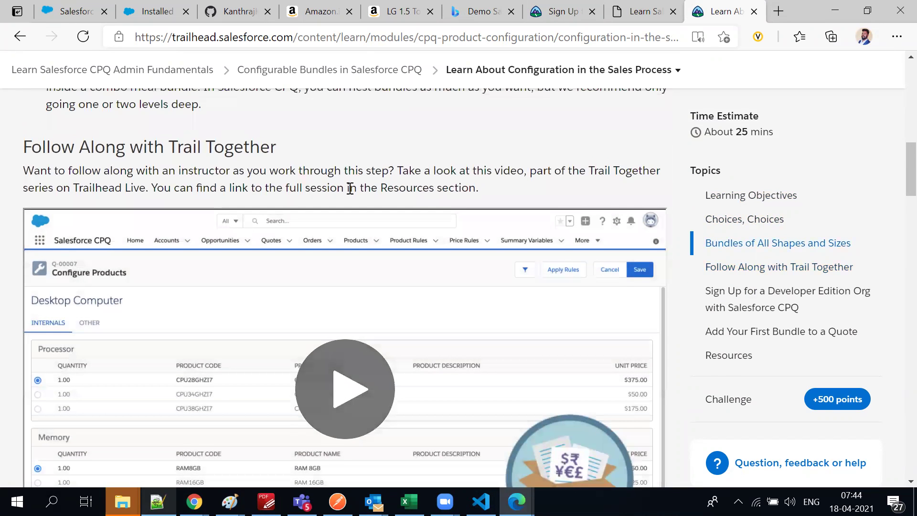
{"action": "scroll", "coordinate": [350, 189], "scroll_direction": "down", "scroll_amount": 1}
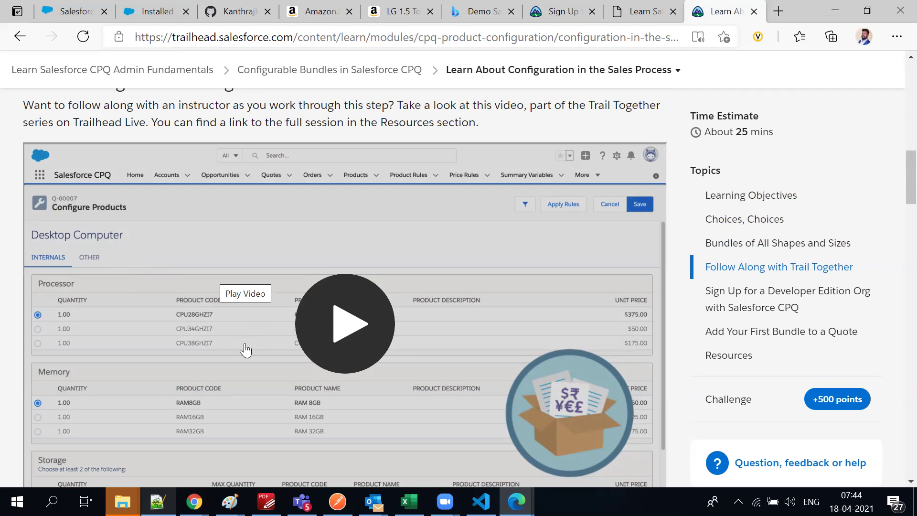
{"action": "scroll", "coordinate": [205, 345], "scroll_direction": "down", "scroll_amount": 3}
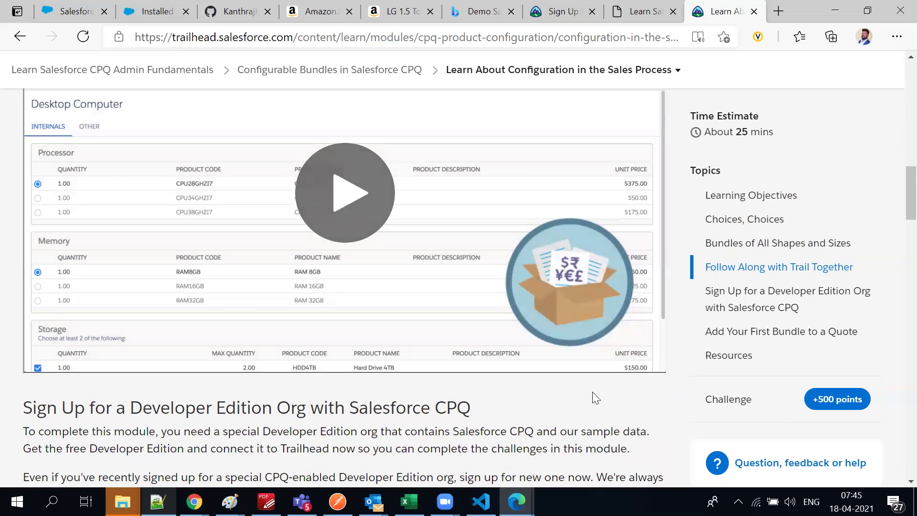
{"action": "scroll", "coordinate": [180, 449], "scroll_direction": "down", "scroll_amount": 3}
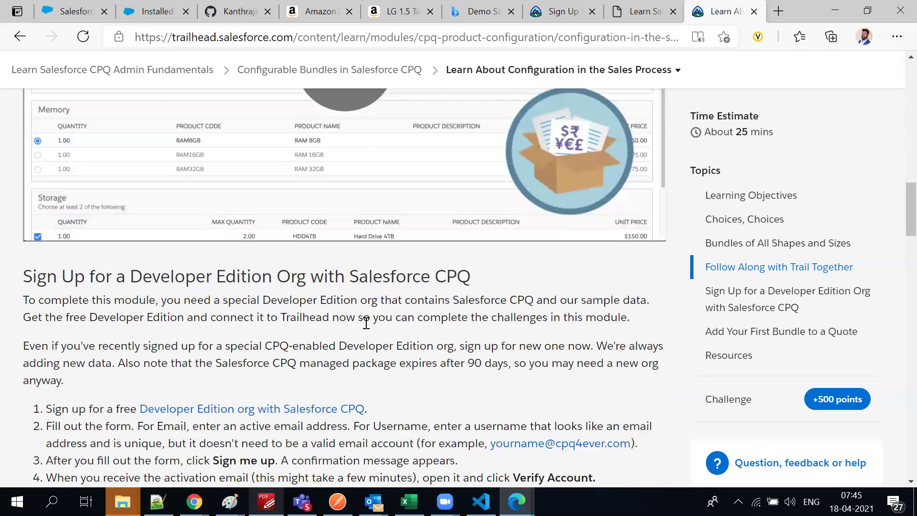
{"action": "scroll", "coordinate": [323, 389], "scroll_direction": "up", "scroll_amount": 3}
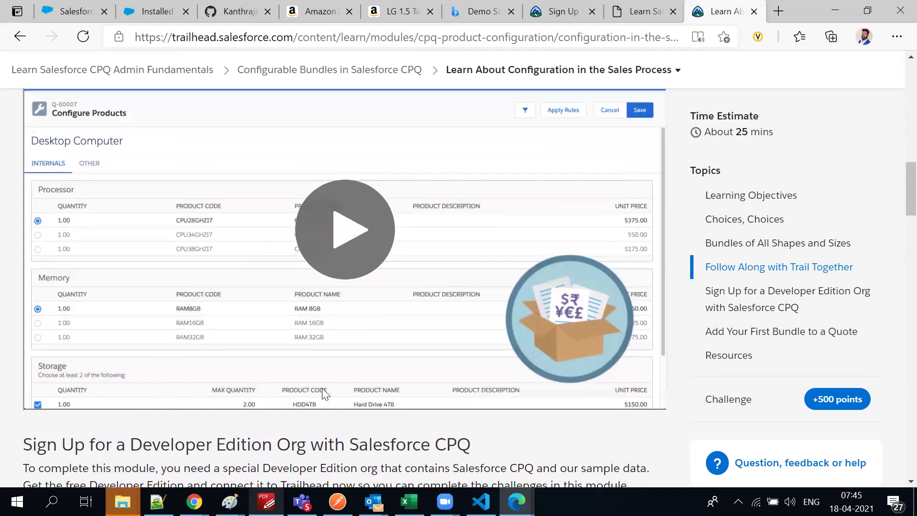
{"action": "scroll", "coordinate": [322, 388], "scroll_direction": "up", "scroll_amount": 5}
{"action": "scroll", "coordinate": [334, 255], "scroll_direction": "up", "scroll_amount": 3}
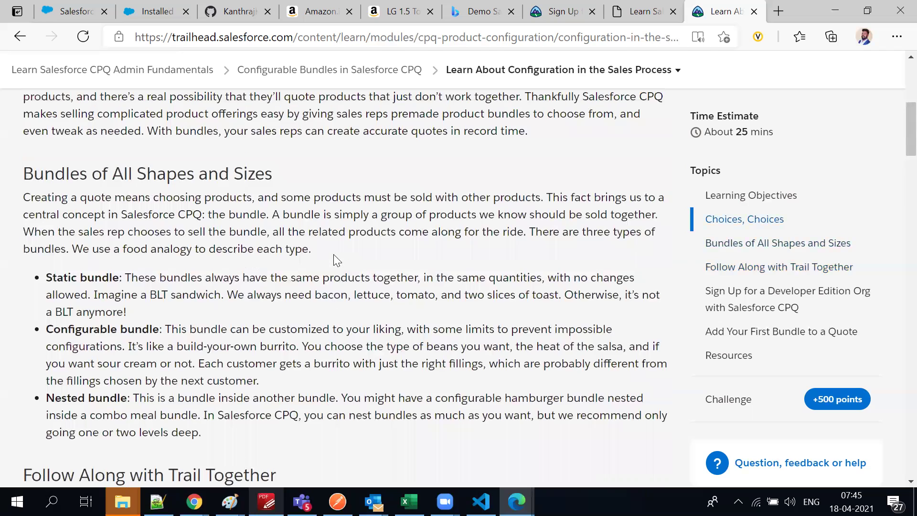
{"action": "scroll", "coordinate": [334, 254], "scroll_direction": "down", "scroll_amount": 10}
{"action": "scroll", "coordinate": [343, 382], "scroll_direction": "down", "scroll_amount": 5}
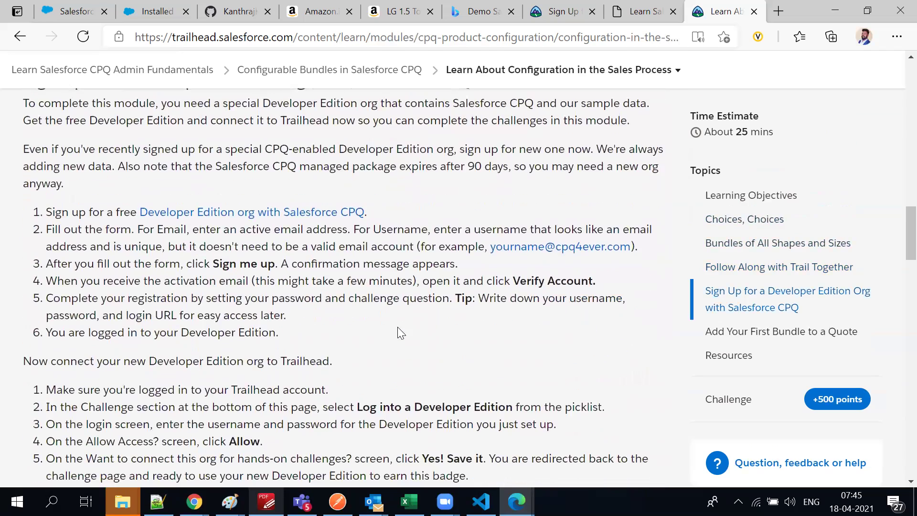
{"action": "scroll", "coordinate": [398, 329], "scroll_direction": "up", "scroll_amount": 3}
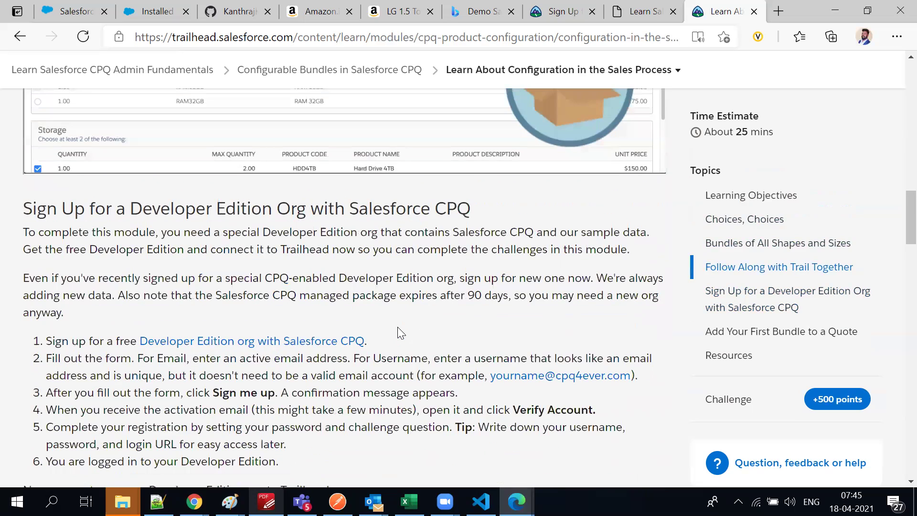
{"action": "scroll", "coordinate": [399, 332], "scroll_direction": "up", "scroll_amount": 12}
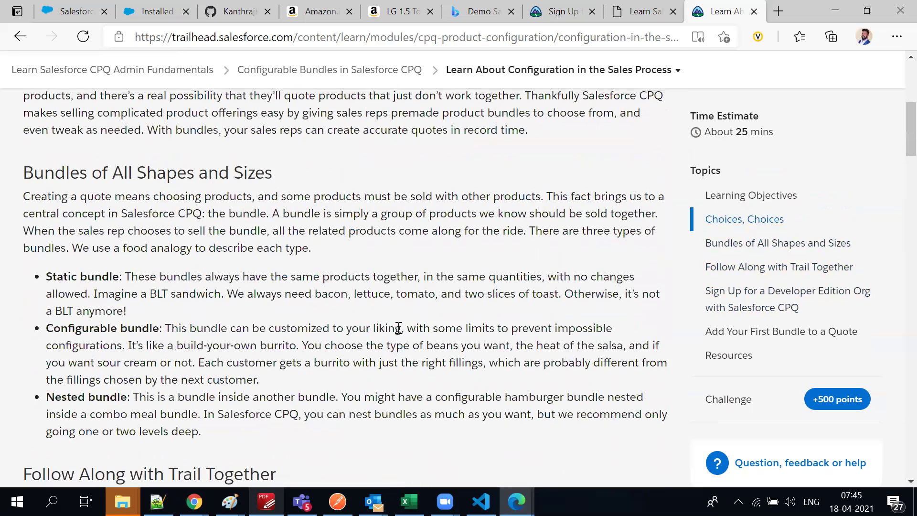
{"action": "scroll", "coordinate": [277, 348], "scroll_direction": "down", "scroll_amount": 10}
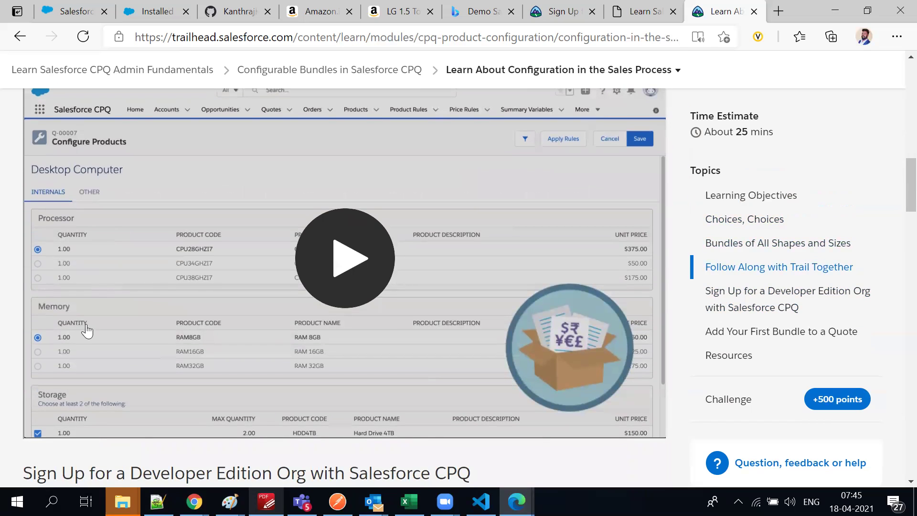
{"action": "scroll", "coordinate": [108, 363], "scroll_direction": "down", "scroll_amount": 3}
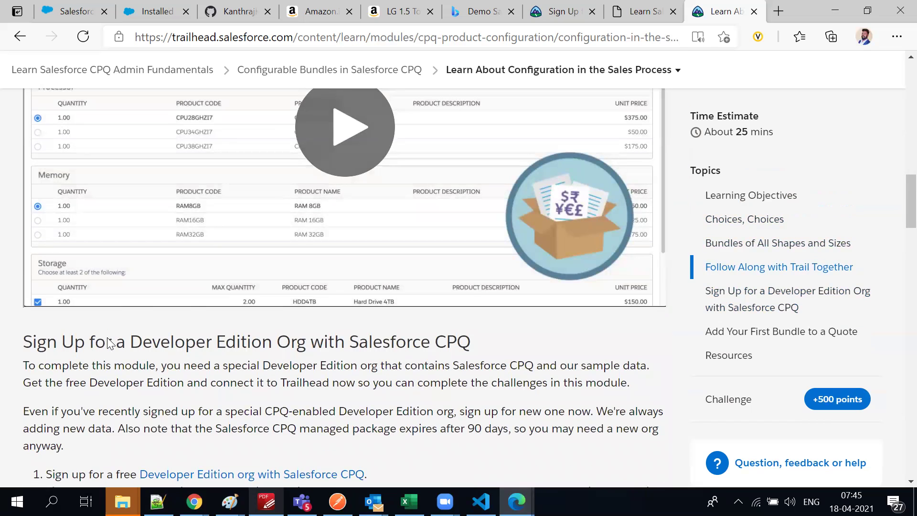
{"action": "scroll", "coordinate": [108, 343], "scroll_direction": "down", "scroll_amount": 1}
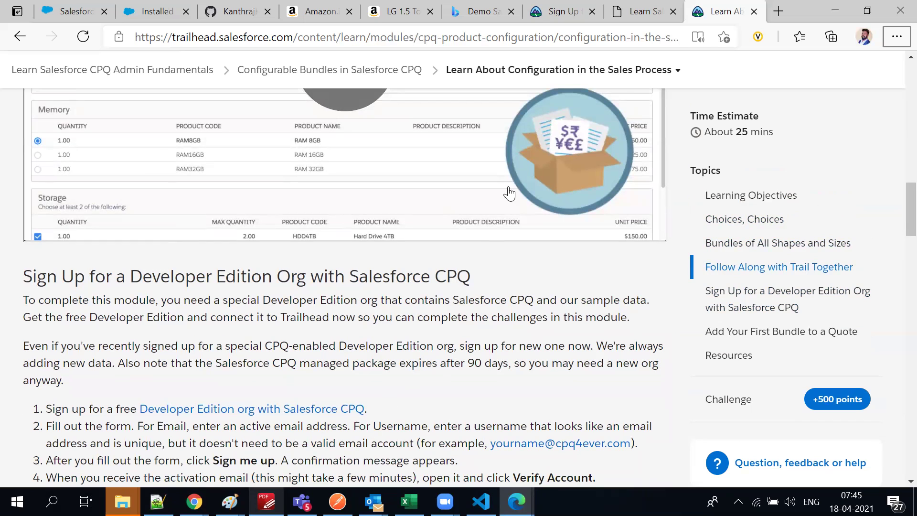
{"action": "left_click", "coordinate": [634, 7]}
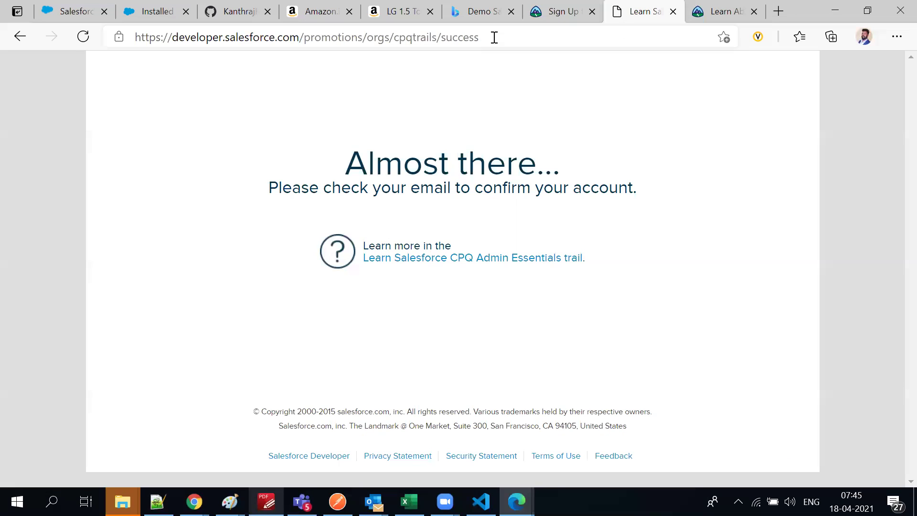
{"action": "left_click", "coordinate": [703, 8]}
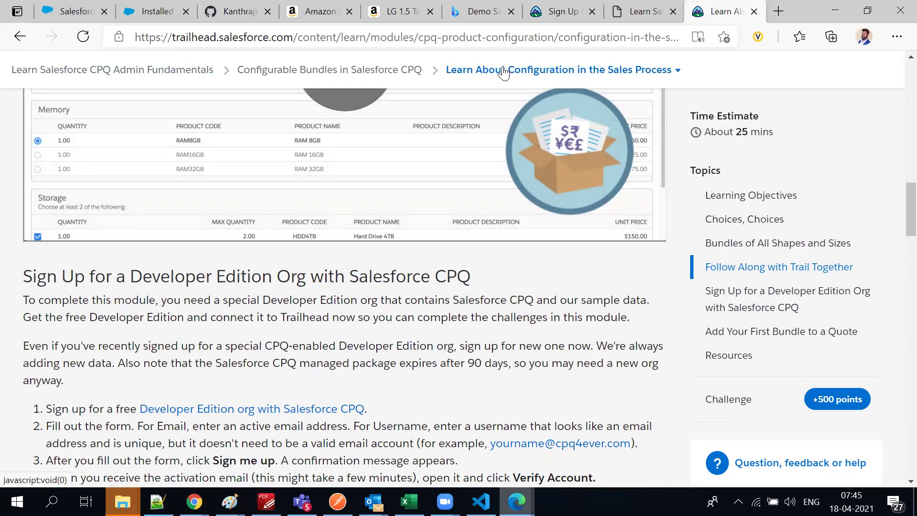
Highlight terms in the Static, Nested and Configurable bundle definitions while reading
{"action": "scroll", "coordinate": [205, 282], "scroll_direction": "up", "scroll_amount": 2}
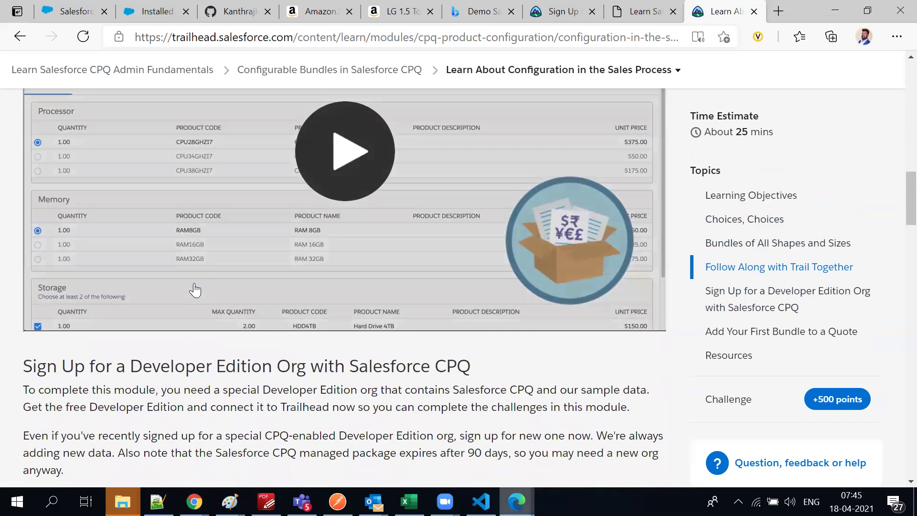
{"action": "scroll", "coordinate": [191, 288], "scroll_direction": "up", "scroll_amount": 10}
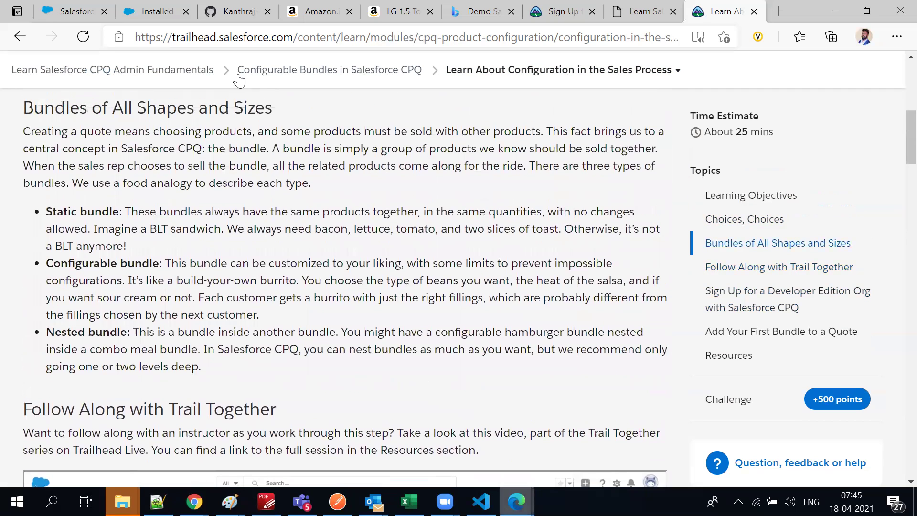
{"action": "double_click", "coordinate": [86, 215]}
{"action": "left_click", "coordinate": [150, 257]}
{"action": "double_click", "coordinate": [138, 333]}
{"action": "double_click", "coordinate": [100, 213]}
{"action": "left_click", "coordinate": [101, 231]}
{"action": "triple_click", "coordinate": [125, 270]}
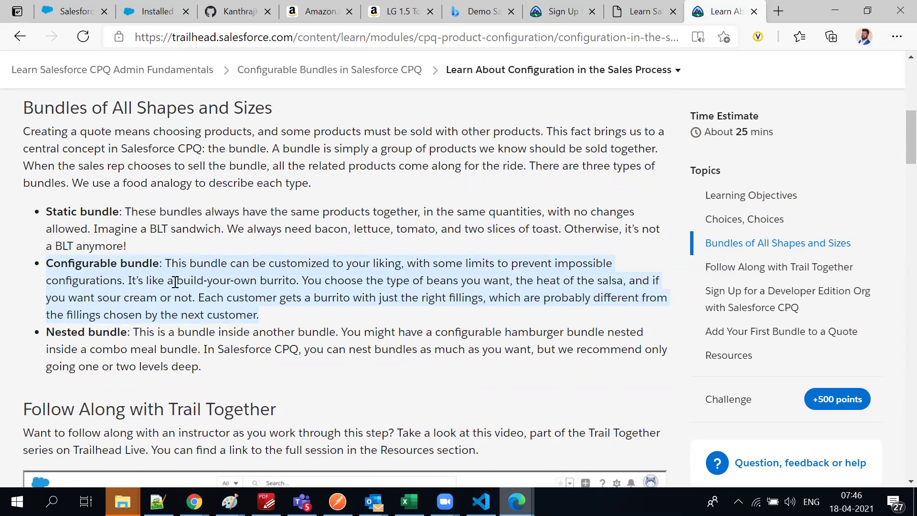
{"action": "left_click", "coordinate": [142, 367]}
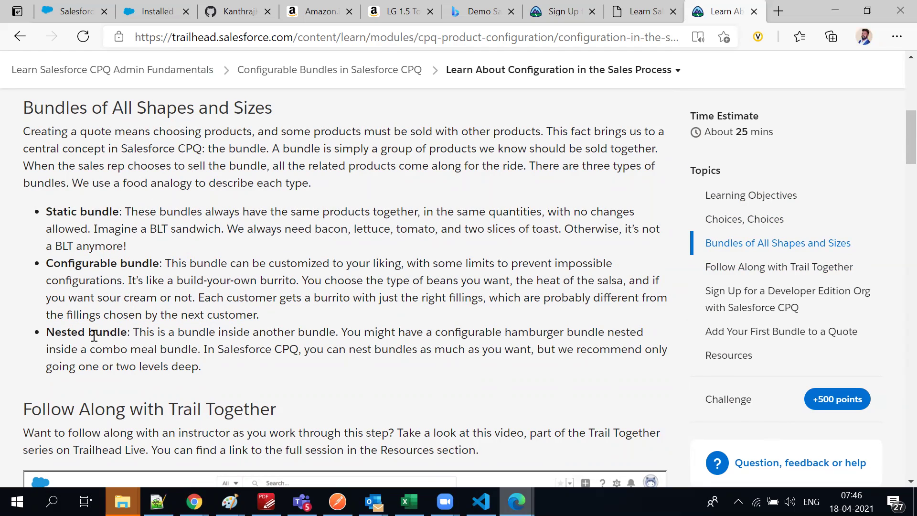
Select the first sign-up step's text, then select the lesson's full web address
{"action": "scroll", "coordinate": [144, 356], "scroll_direction": "down", "scroll_amount": 10}
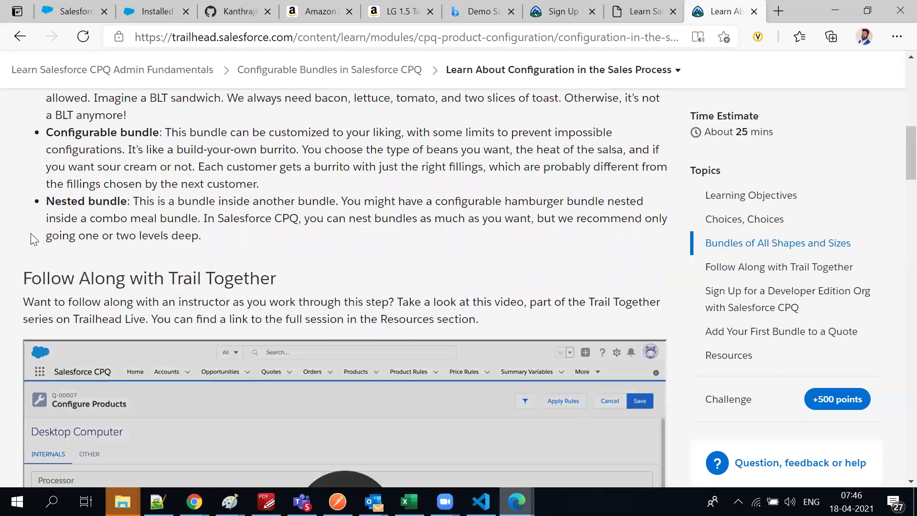
{"action": "scroll", "coordinate": [88, 331], "scroll_direction": "down", "scroll_amount": 5}
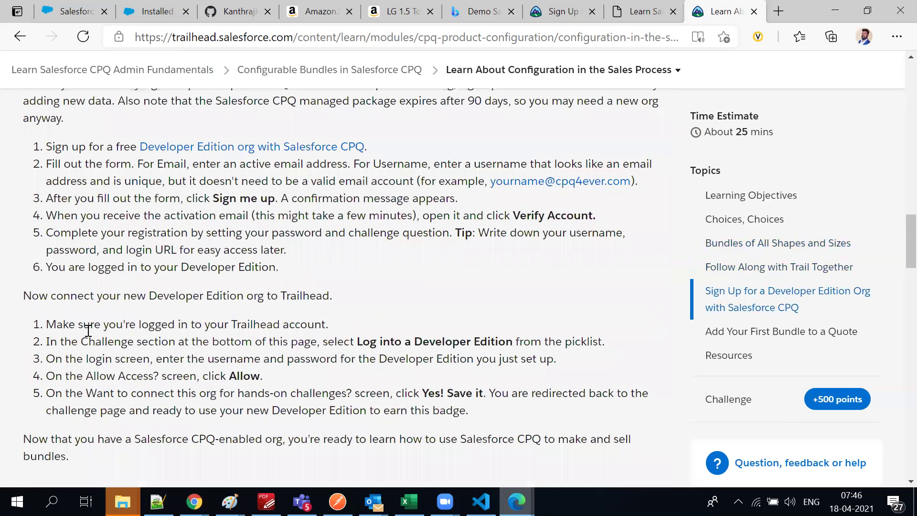
{"action": "scroll", "coordinate": [181, 182], "scroll_direction": "up", "scroll_amount": 4}
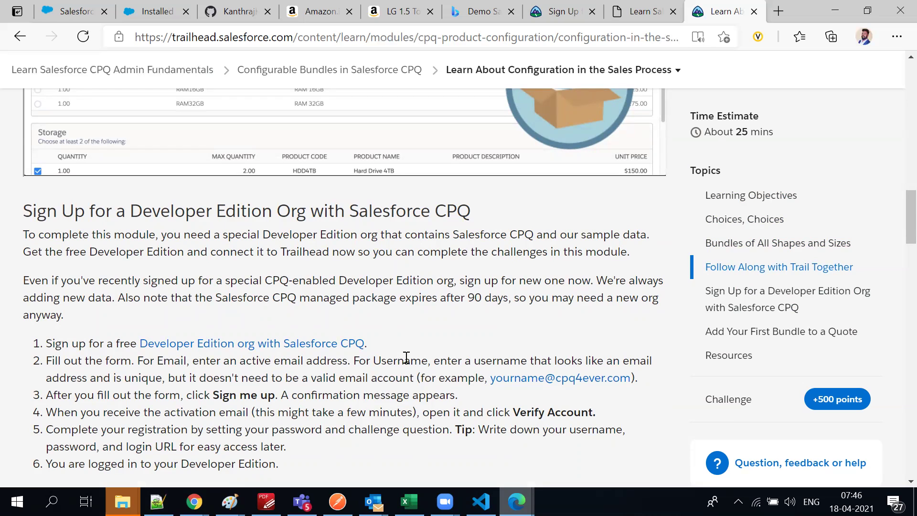
{"action": "triple_click", "coordinate": [97, 345]}
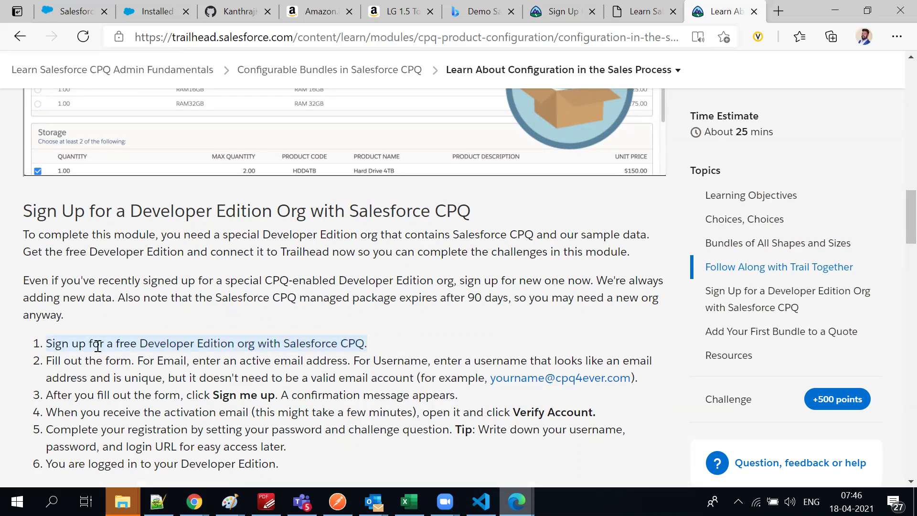
{"action": "scroll", "coordinate": [98, 345], "scroll_direction": "up", "scroll_amount": 6}
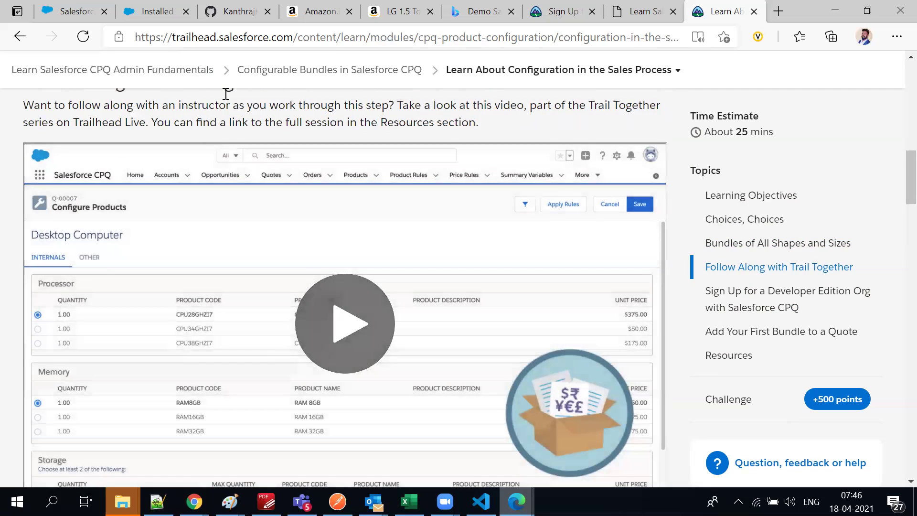
{"action": "left_click", "coordinate": [244, 37]}
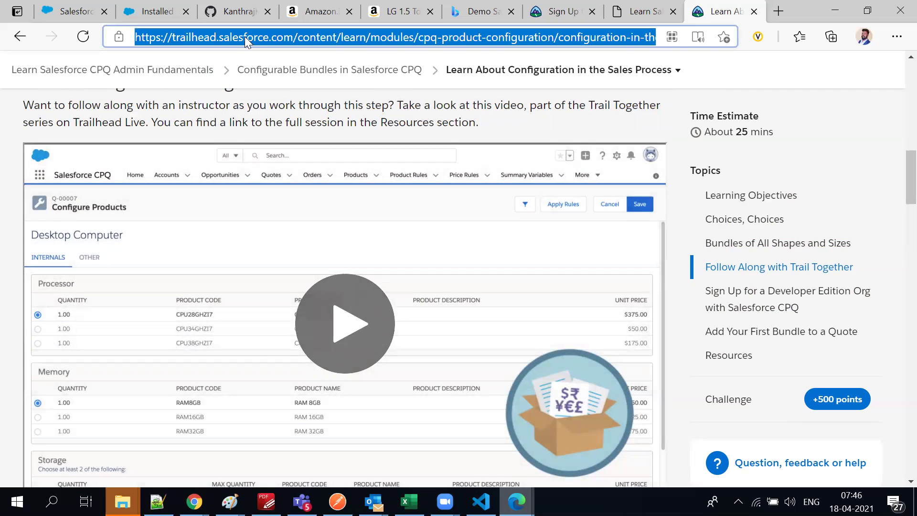
Paste the Configuration in the Sales Process lesson URL onto line 1794 of B -dev33.txt
{"action": "key", "text": "alt+Tab"}
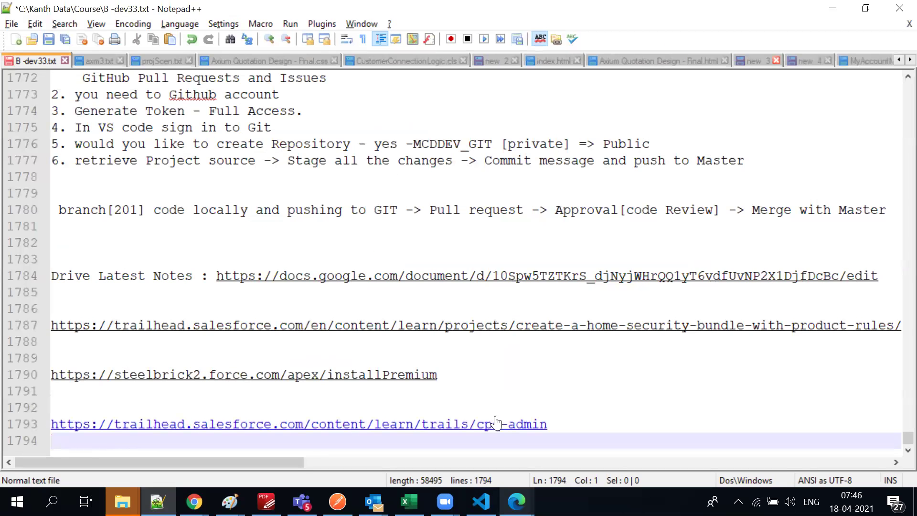
{"action": "left_click", "coordinate": [584, 425]}
{"action": "key", "text": "Return"}
{"action": "type", "text": "https://trailhead.salesforce.com/content/learn/modules/cpq-product-configuration/configuration-in-the-sales-process?trail_id=cpq-admin"}
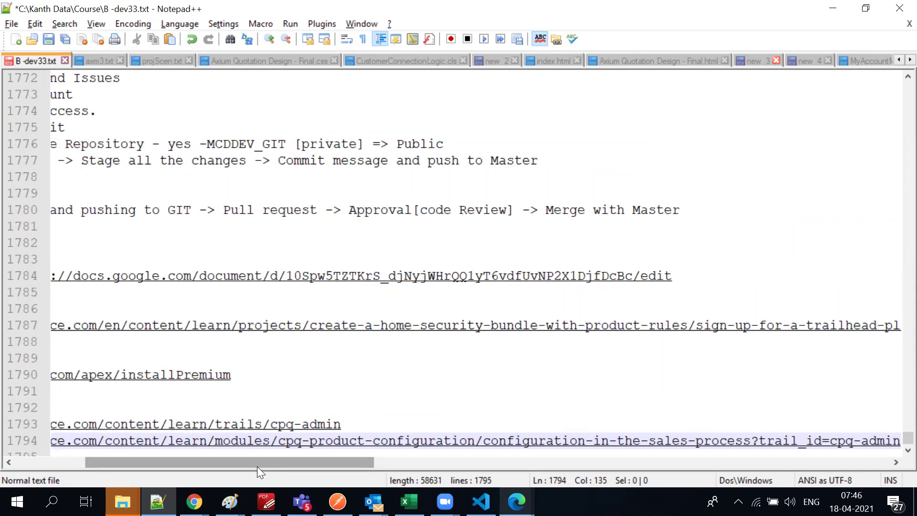
{"action": "left_click_drag", "start_coordinate": [257, 467], "coordinate": [102, 462]}
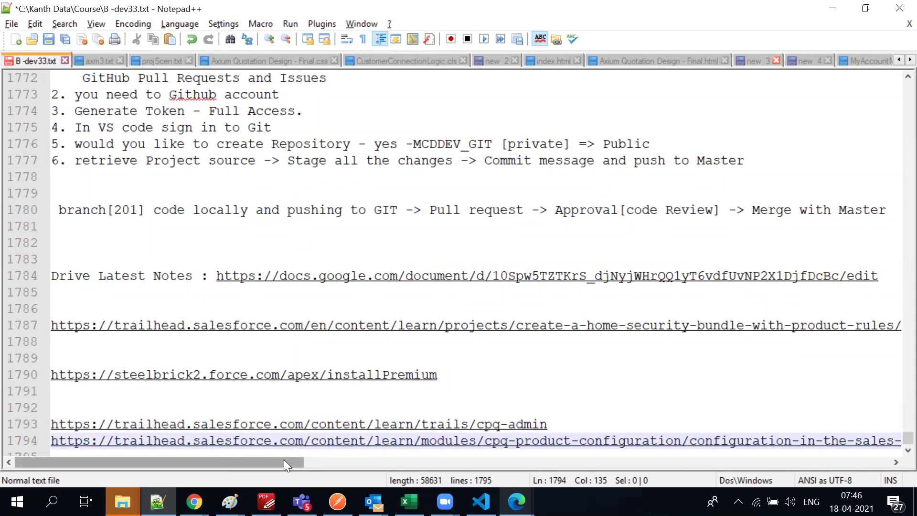
{"action": "left_click_drag", "start_coordinate": [284, 459], "coordinate": [568, 454]}
{"action": "key", "text": "Return"}
{"action": "key", "text": "Return"}
{"action": "key", "text": "Return"}
{"action": "key", "text": "Return"}
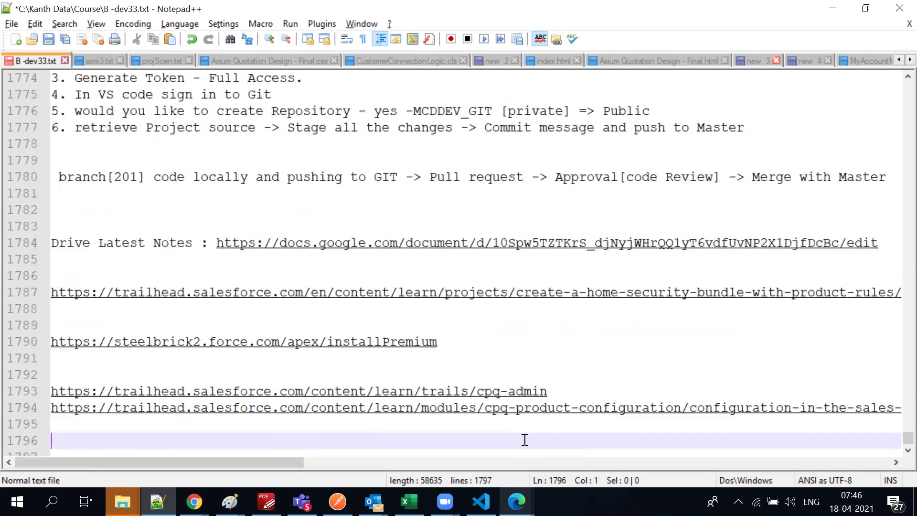
{"action": "left_click", "coordinate": [122, 416]}
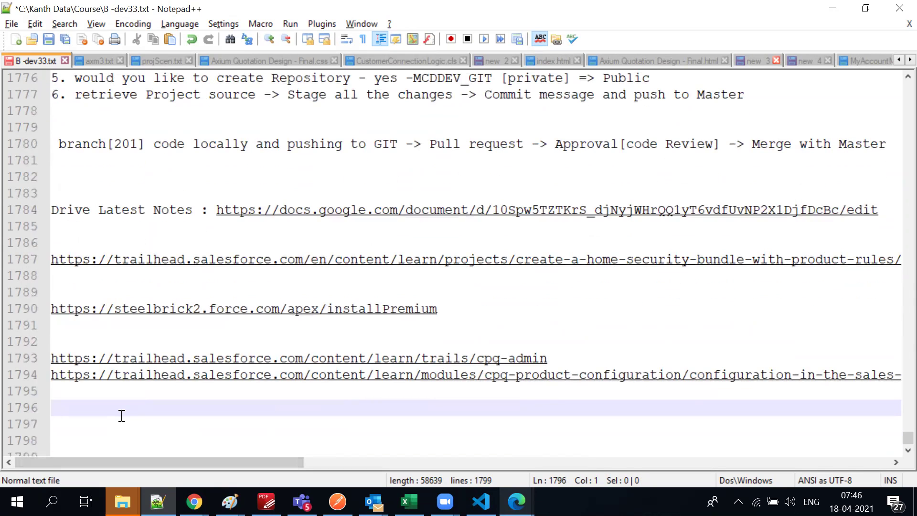
{"action": "key", "text": "alt+Tab"}
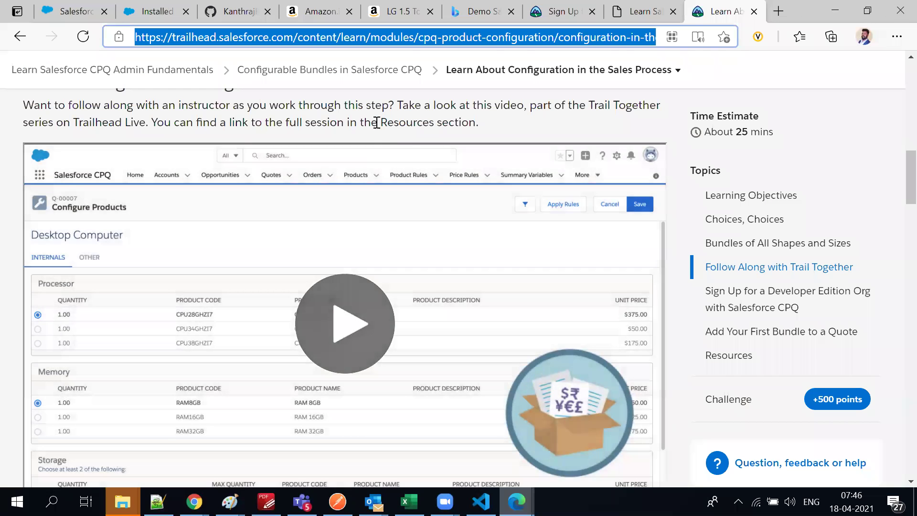
Open the Change the Feature User Experience unit from the module's unit list
{"action": "left_click", "coordinate": [377, 122]}
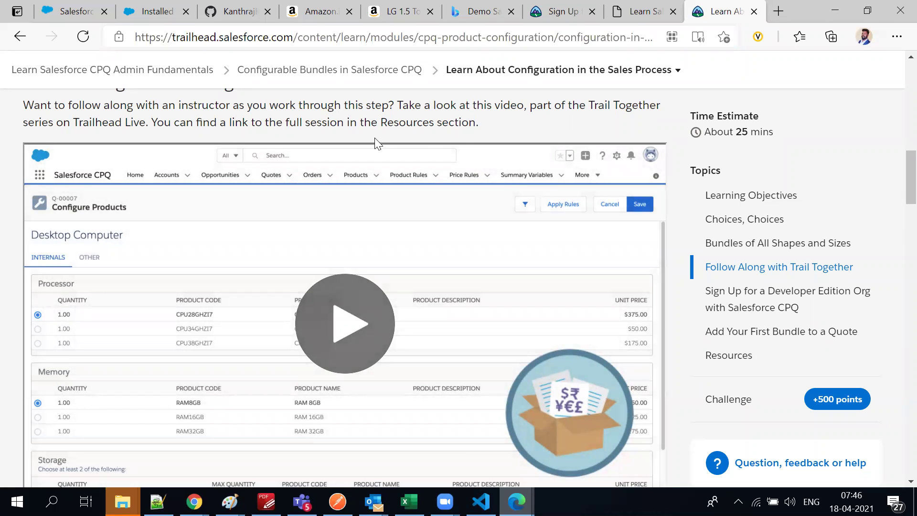
{"action": "scroll", "coordinate": [380, 158], "scroll_direction": "down", "scroll_amount": 2}
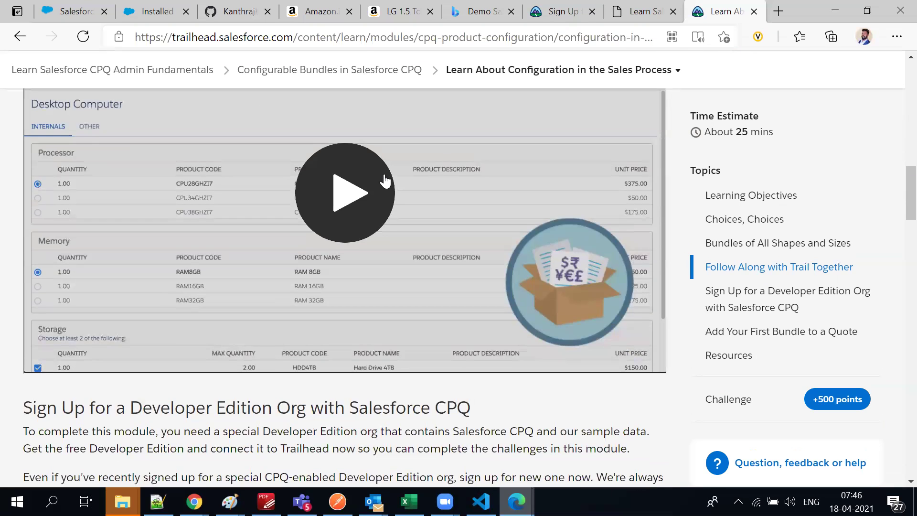
{"action": "scroll", "coordinate": [385, 181], "scroll_direction": "down", "scroll_amount": 2}
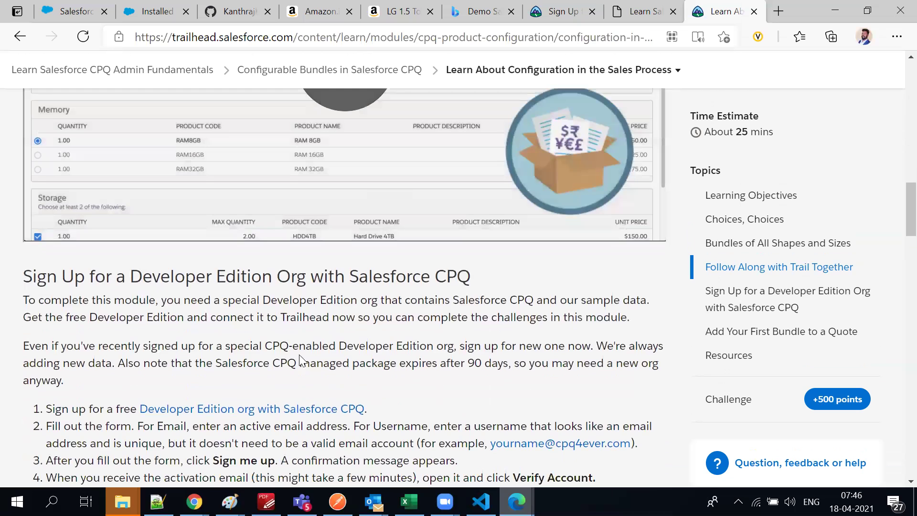
{"action": "scroll", "coordinate": [451, 180], "scroll_direction": "up", "scroll_amount": 6}
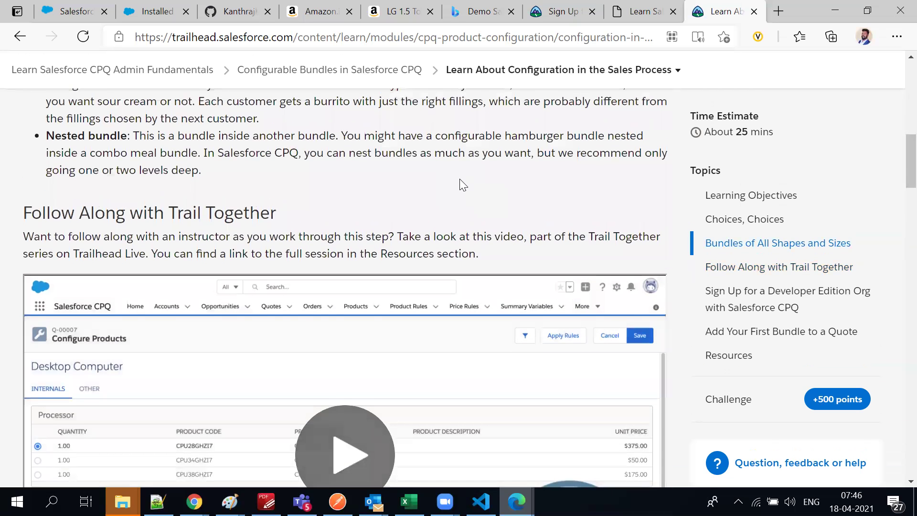
{"action": "scroll", "coordinate": [459, 178], "scroll_direction": "up", "scroll_amount": 2}
{"action": "left_click", "coordinate": [498, 77]}
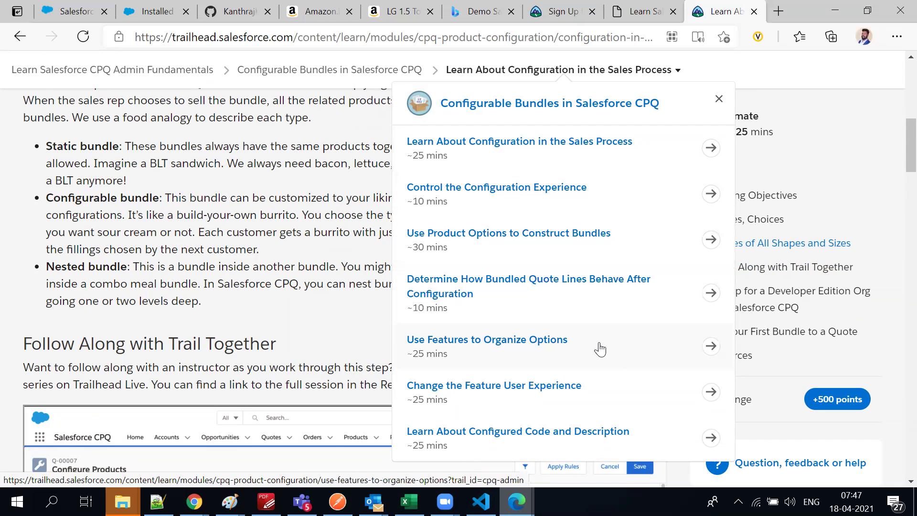
{"action": "scroll", "coordinate": [600, 348], "scroll_direction": "down", "scroll_amount": 3}
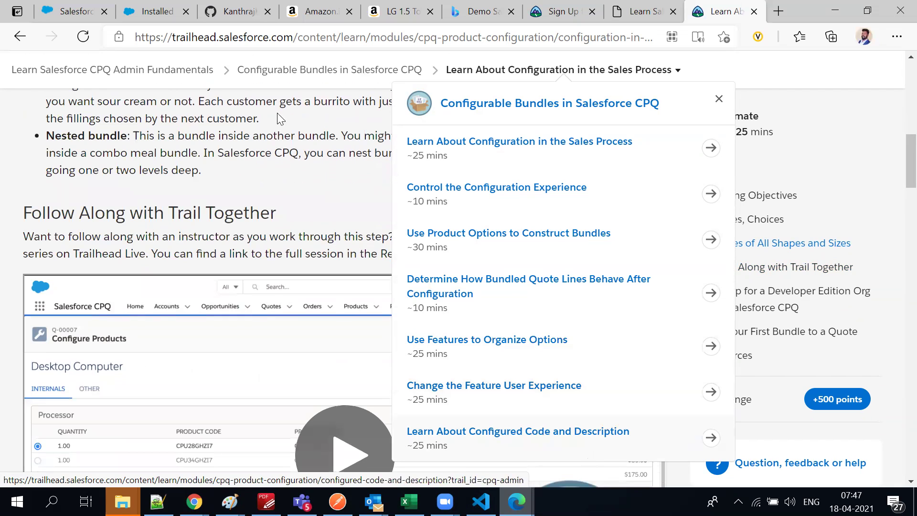
{"action": "left_click", "coordinate": [464, 387]}
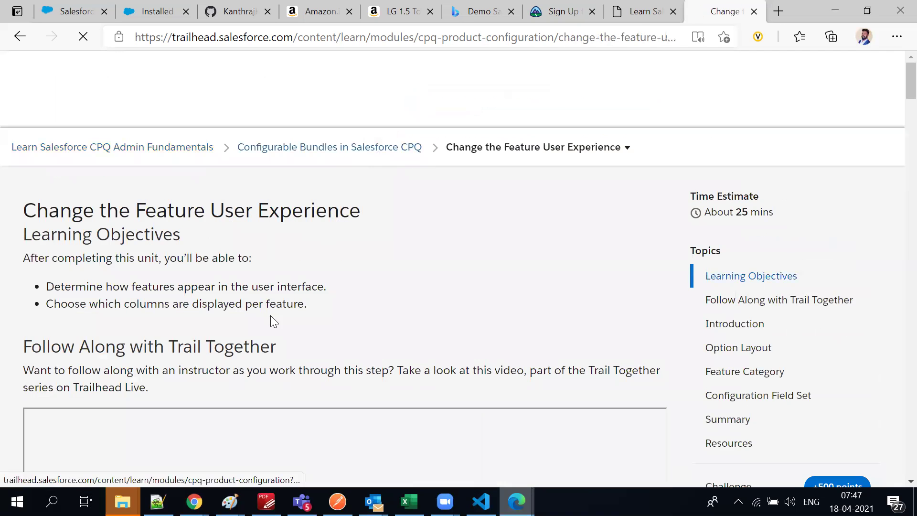
Scroll to the Option Layout section, then switch to the Almost there confirmation tab
{"action": "scroll", "coordinate": [269, 330], "scroll_direction": "down", "scroll_amount": 5}
{"action": "scroll", "coordinate": [308, 364], "scroll_direction": "down", "scroll_amount": 1}
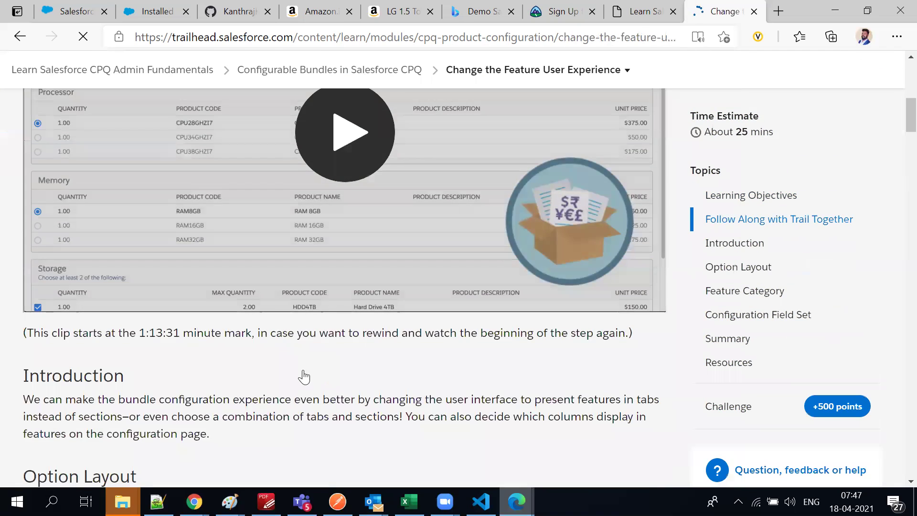
{"action": "scroll", "coordinate": [98, 360], "scroll_direction": "down", "scroll_amount": 2}
{"action": "scroll", "coordinate": [219, 399], "scroll_direction": "down", "scroll_amount": 8}
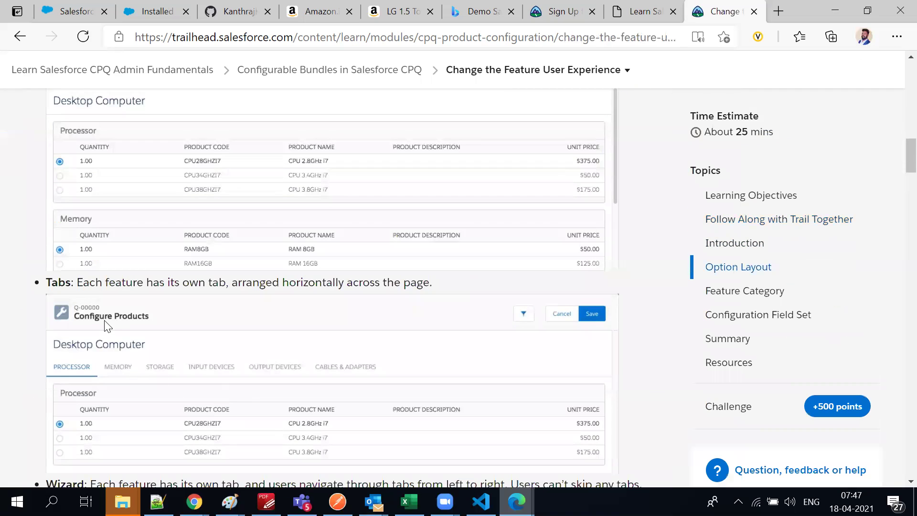
{"action": "scroll", "coordinate": [105, 341], "scroll_direction": "up", "scroll_amount": 6}
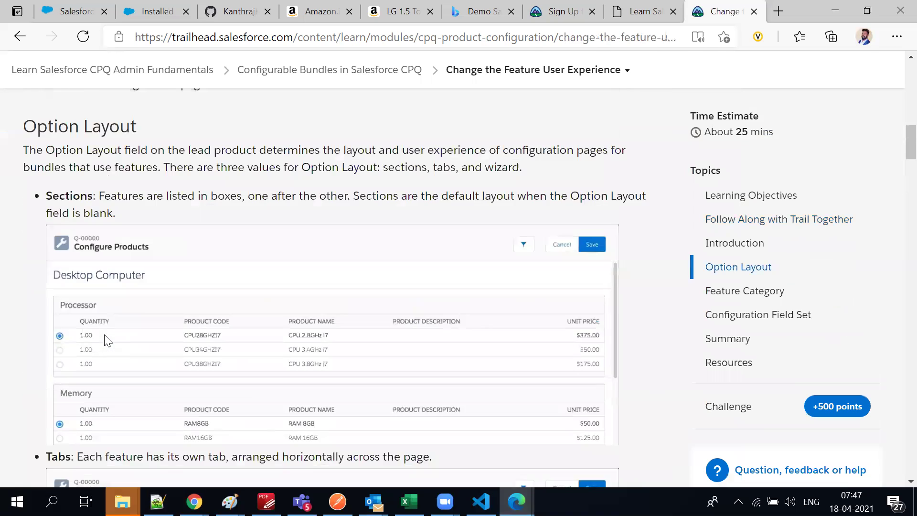
{"action": "left_click", "coordinate": [637, 8]}
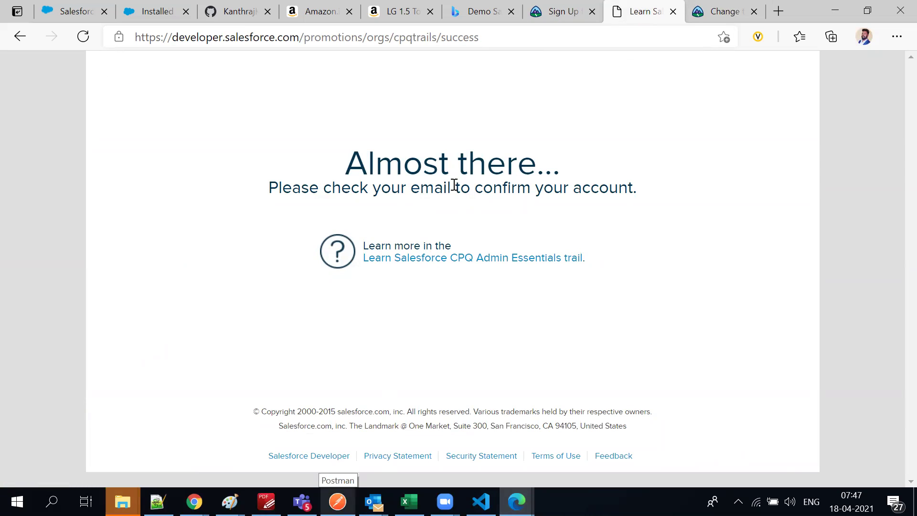
Switch through the Calculate Prices window to the Gmail inbox
{"action": "key", "text": "alt+Tab"}
{"action": "left_click", "coordinate": [498, 151]}
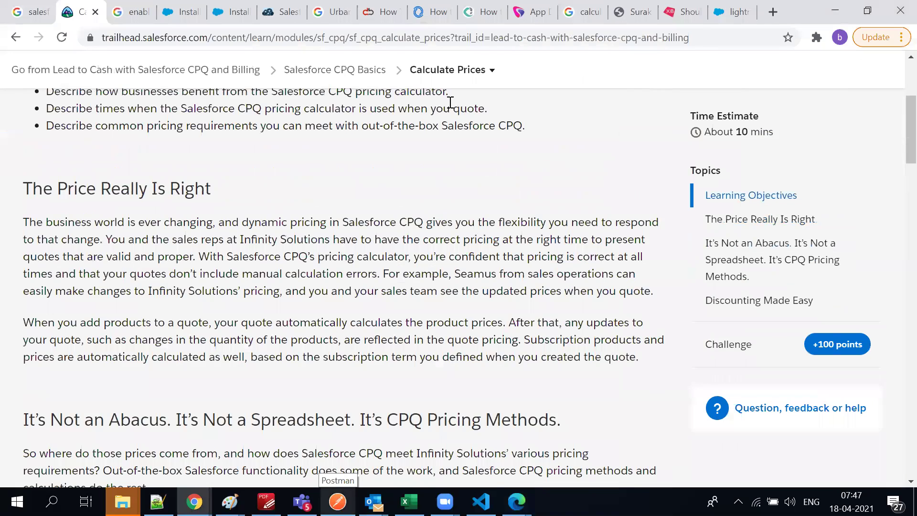
{"action": "key", "text": "alt+Tab"}
{"action": "left_click", "coordinate": [704, 139]}
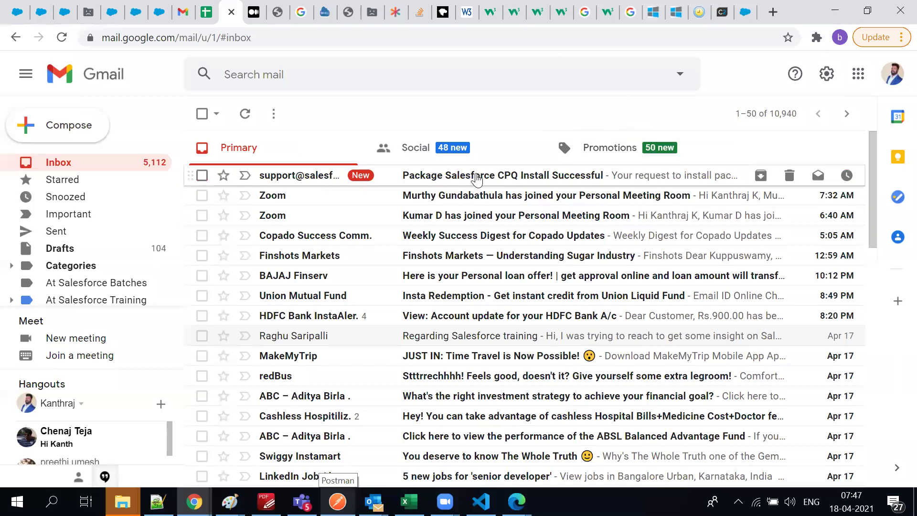
Read the Package Salesforce CPQ Install Successful email confirming the Spring '21 install
{"action": "left_click", "coordinate": [477, 178]}
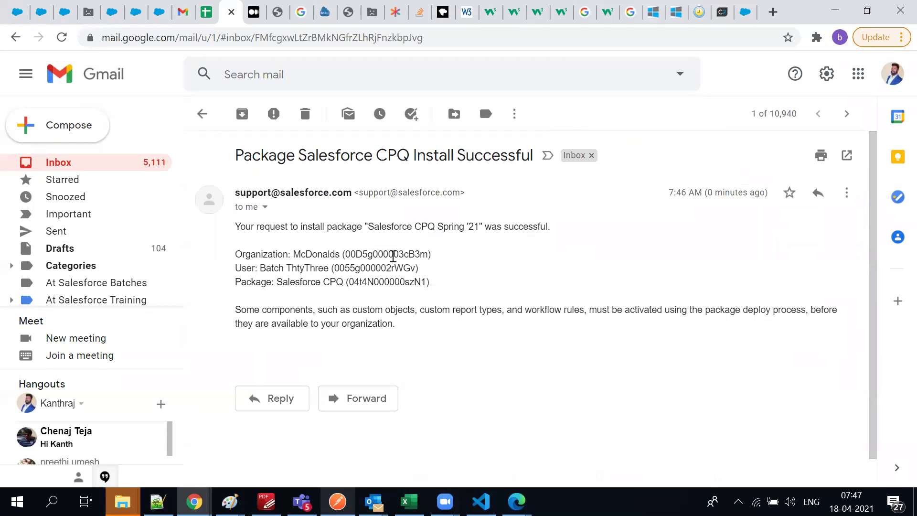
{"action": "triple_click", "coordinate": [421, 227]}
{"action": "left_click", "coordinate": [449, 226]}
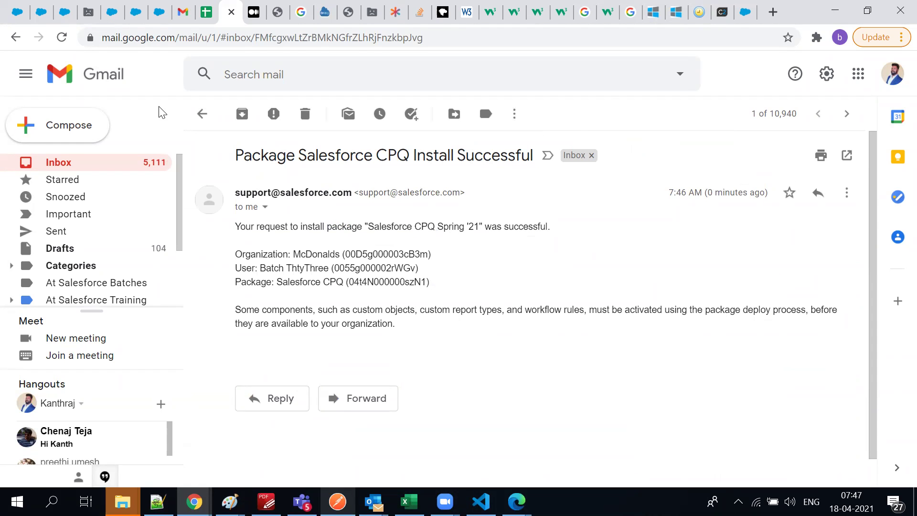
{"action": "key", "text": "alt+Tab"}
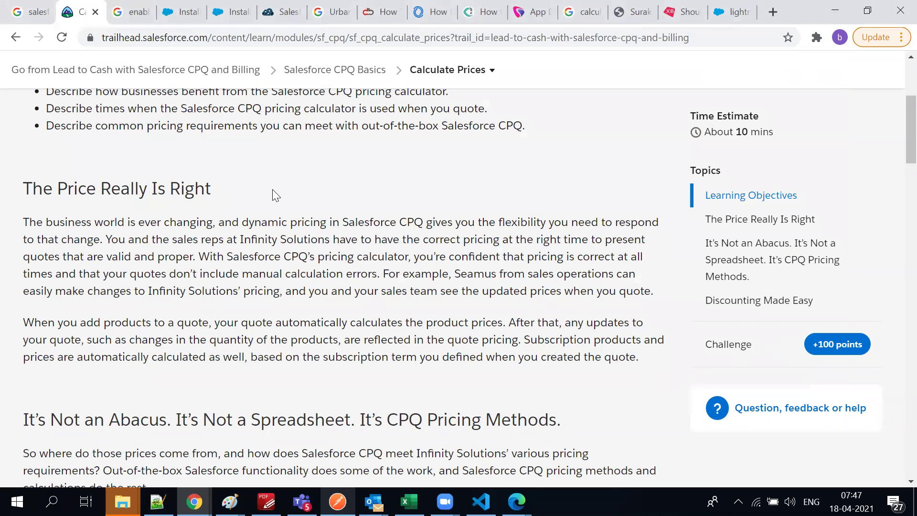
{"action": "key", "text": "alt+Tab"}
Open the Installed Packages setup page and reload it
{"action": "left_click", "coordinate": [595, 154]}
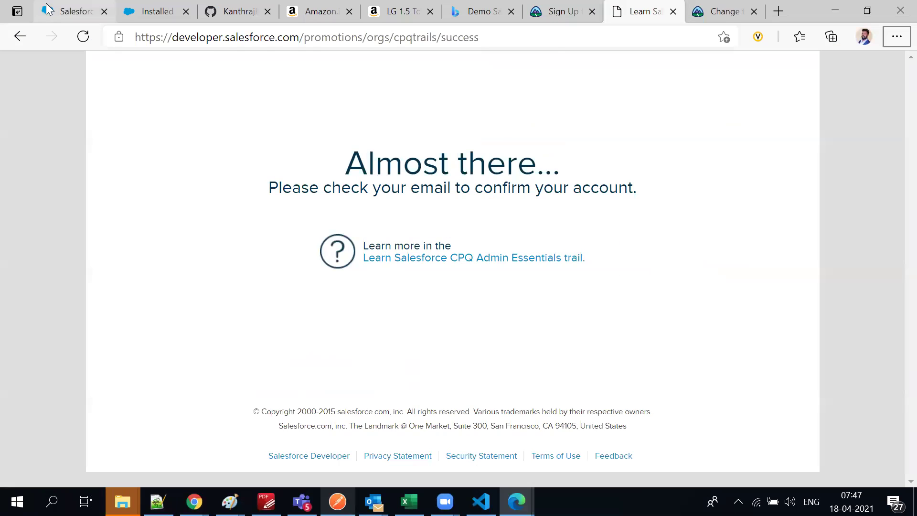
{"action": "left_click", "coordinate": [47, 9]}
{"action": "left_click", "coordinate": [130, 14]}
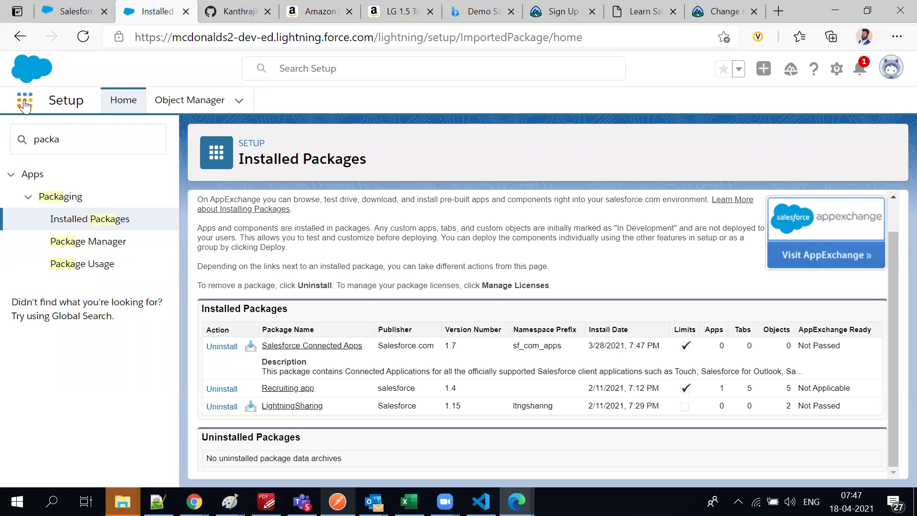
{"action": "key", "text": "F5"}
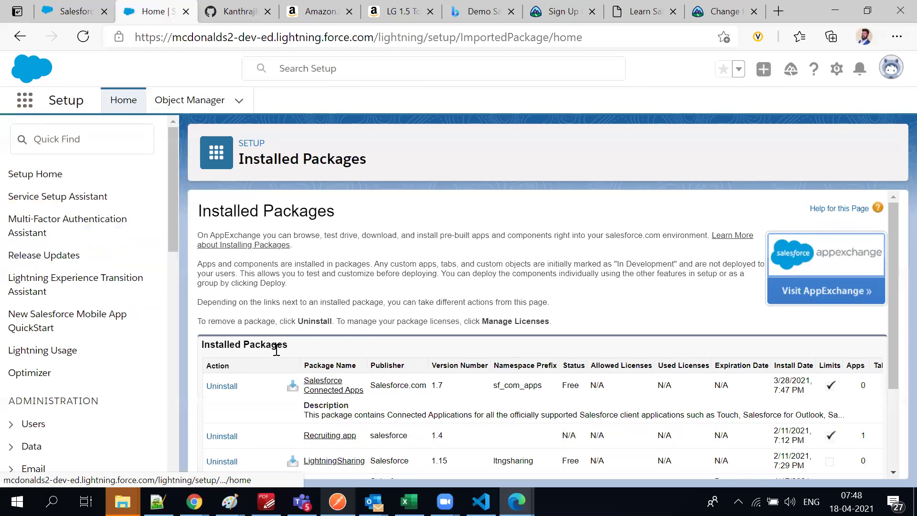
Review the Salesforce CPQ 230.6 row: Active, Unlimited licences, Does not Expire, plus remaining columns
{"action": "scroll", "coordinate": [287, 359], "scroll_direction": "down", "scroll_amount": 3}
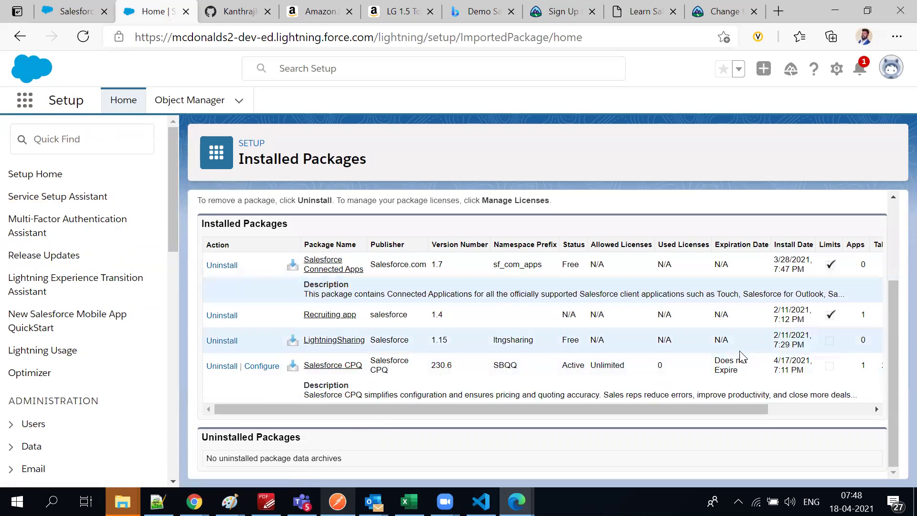
{"action": "triple_click", "coordinate": [732, 371]}
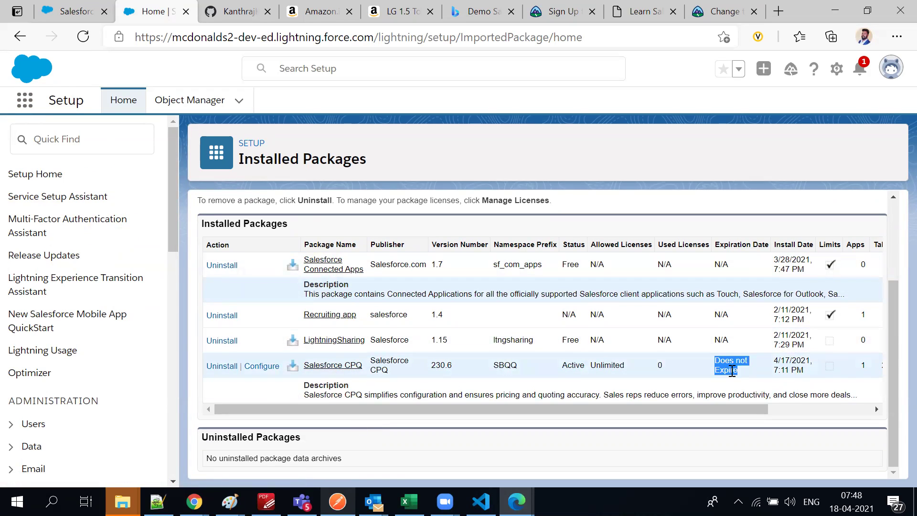
{"action": "scroll", "coordinate": [387, 423], "scroll_direction": "up", "scroll_amount": 3}
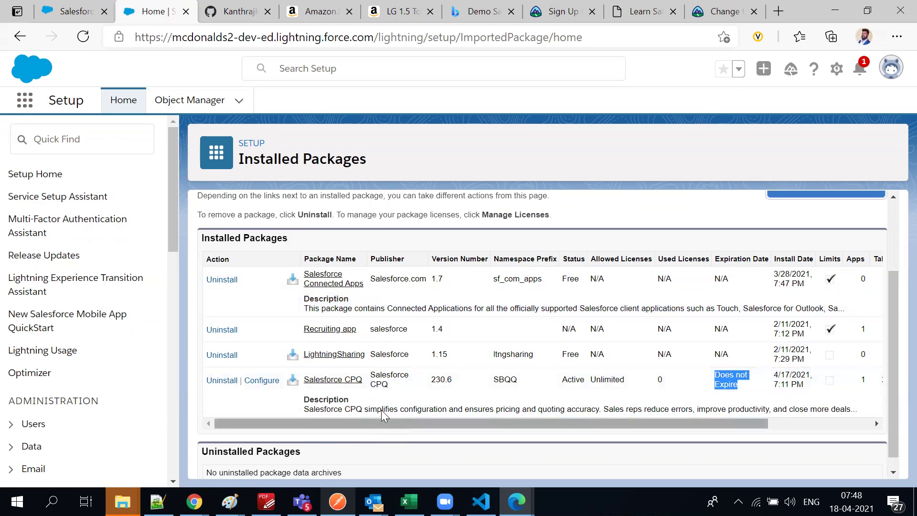
{"action": "scroll", "coordinate": [382, 416], "scroll_direction": "down", "scroll_amount": 3}
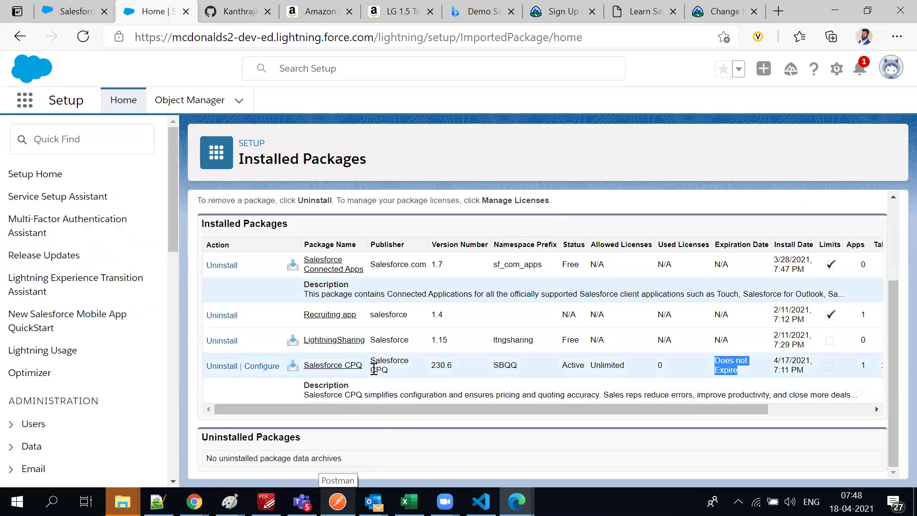
{"action": "double_click", "coordinate": [379, 370]}
{"action": "triple_click", "coordinate": [374, 371]}
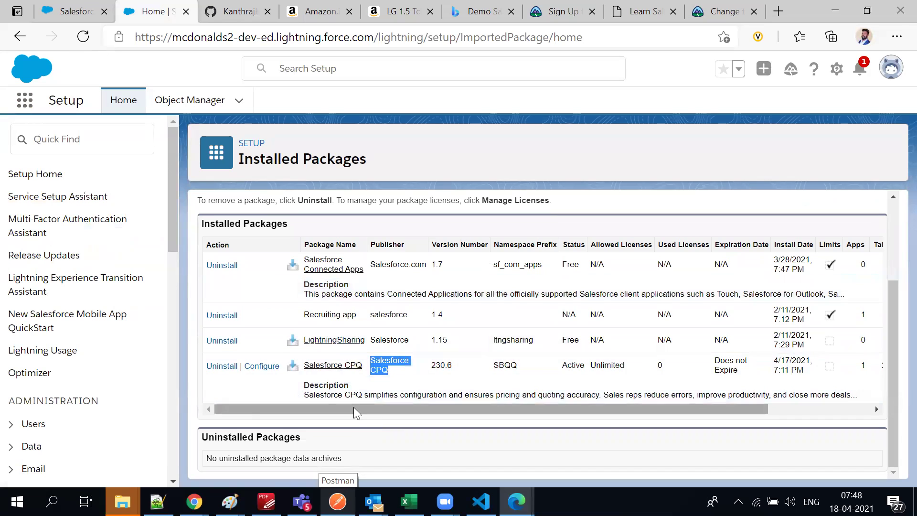
{"action": "left_click_drag", "start_coordinate": [352, 410], "coordinate": [609, 414]}
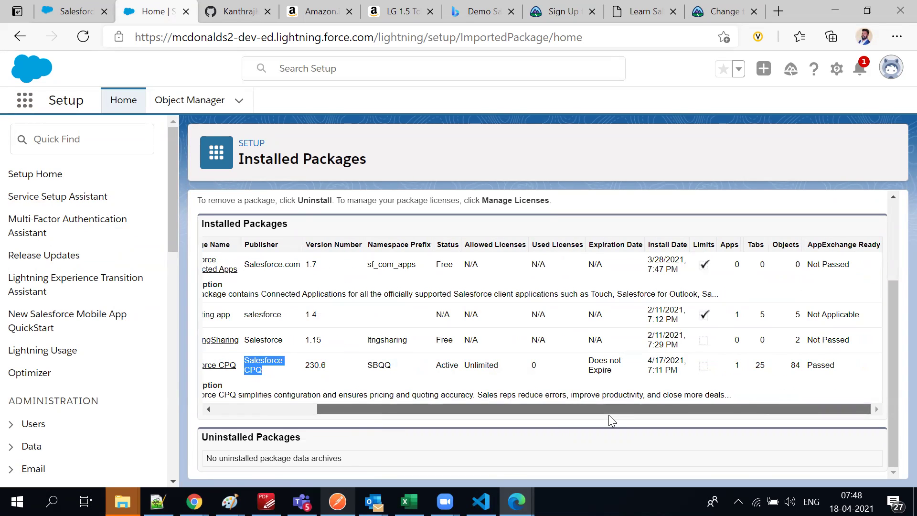
{"action": "left_click_drag", "start_coordinate": [609, 414], "coordinate": [197, 306]}
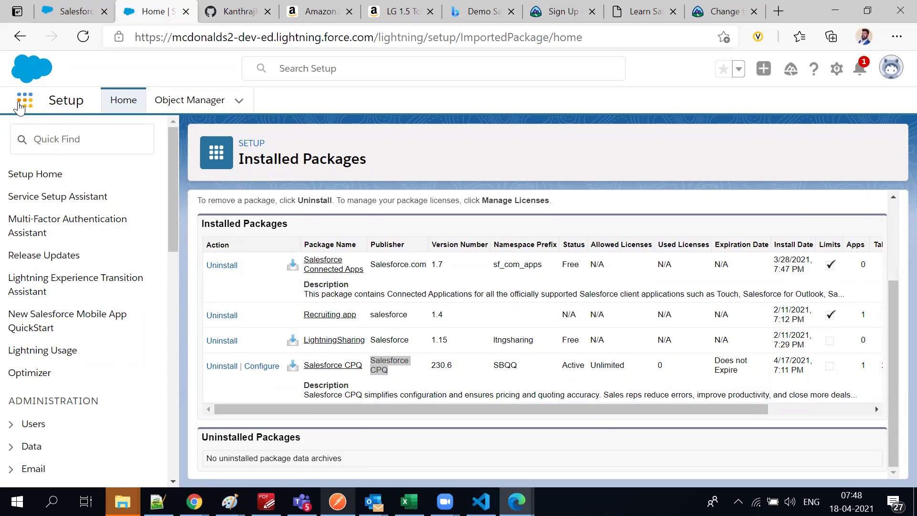
Launch the Salesforce CPQ app by searching 'CPQ' in the App Launcher, then view Accounts
{"action": "left_click", "coordinate": [20, 107]}
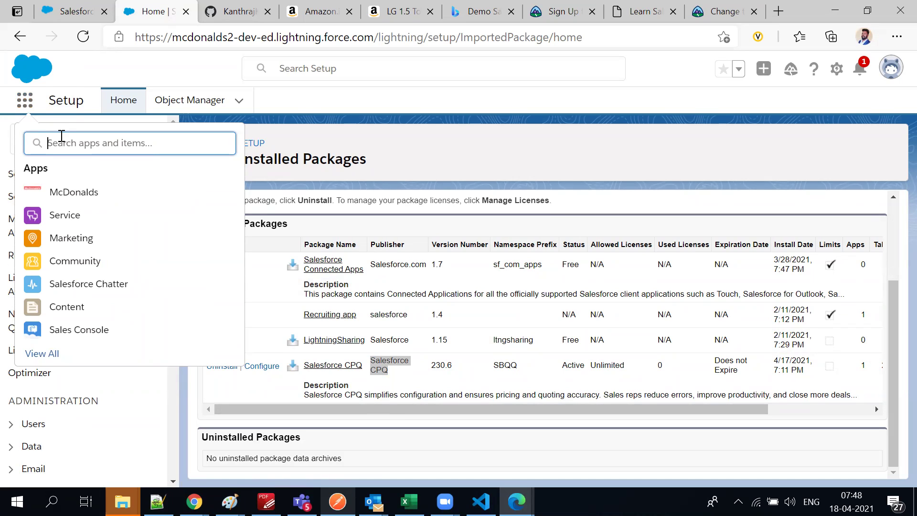
{"action": "type", "text": "CPQ"}
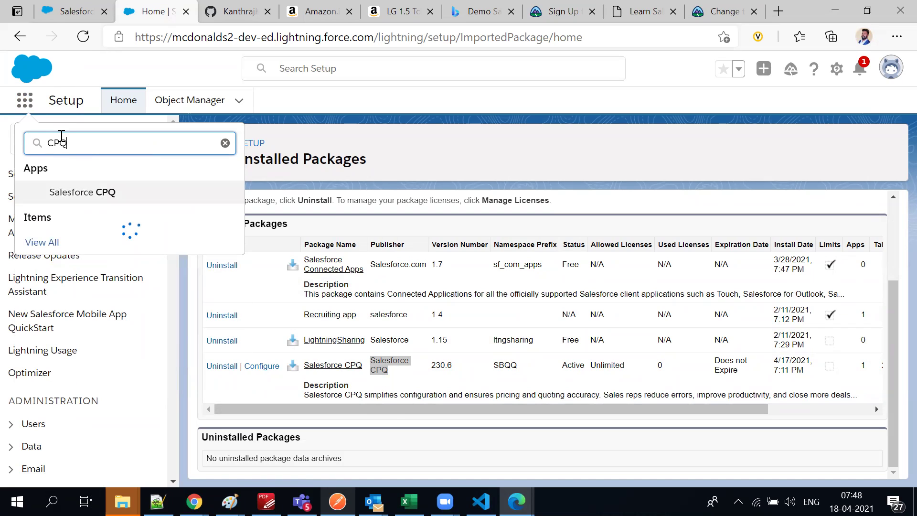
{"action": "left_click", "coordinate": [97, 193]}
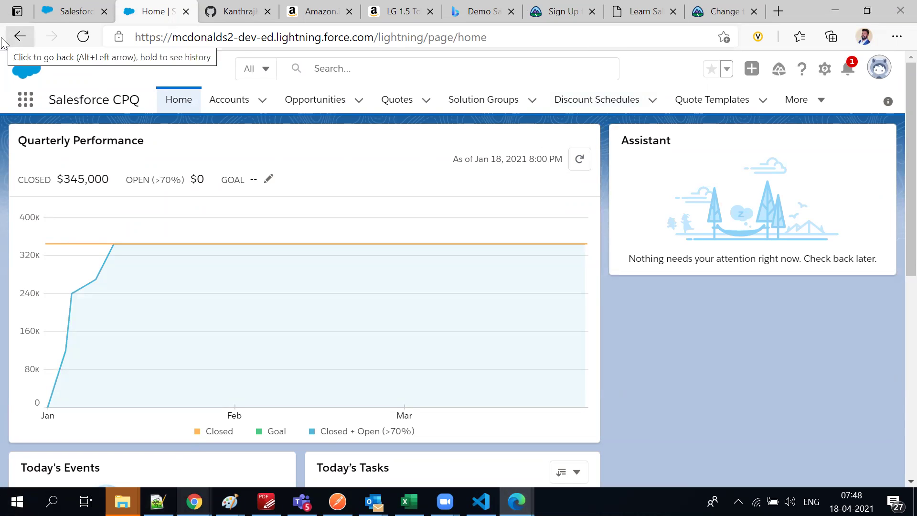
{"action": "left_click", "coordinate": [796, 109]}
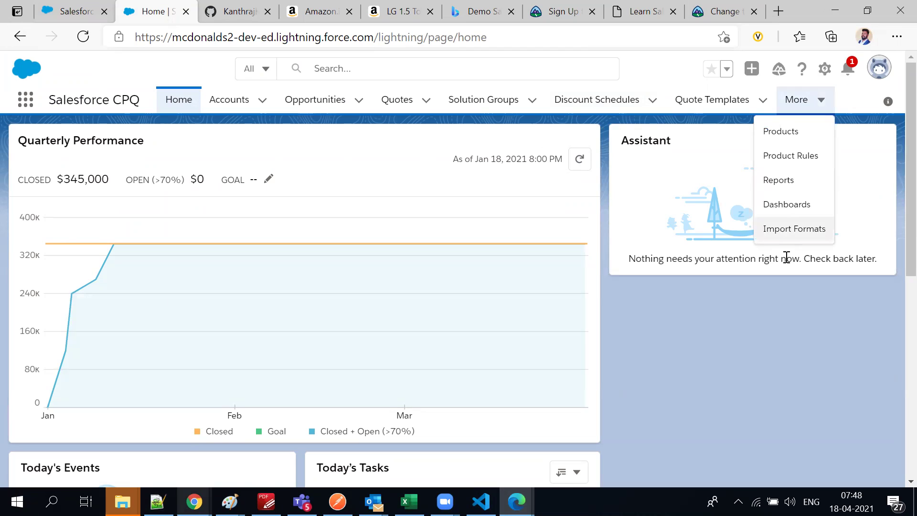
{"action": "left_click", "coordinate": [619, 309]}
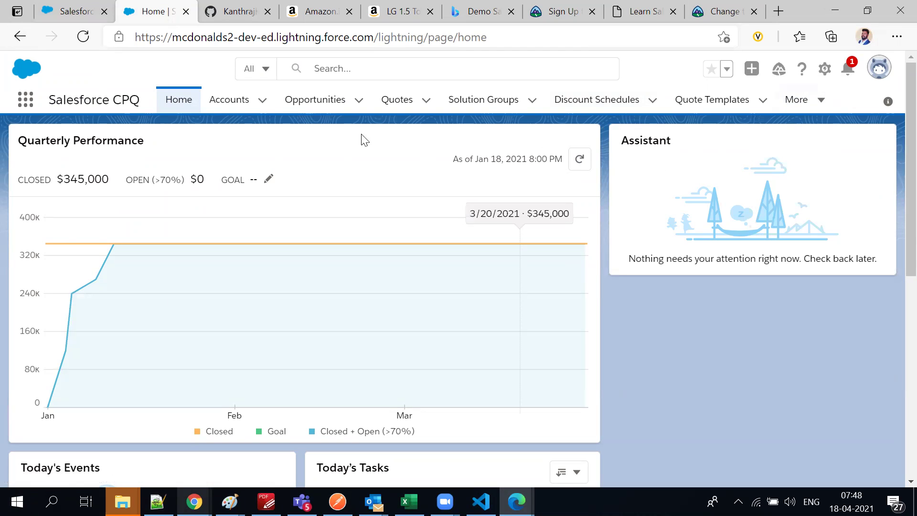
{"action": "left_click", "coordinate": [227, 102]}
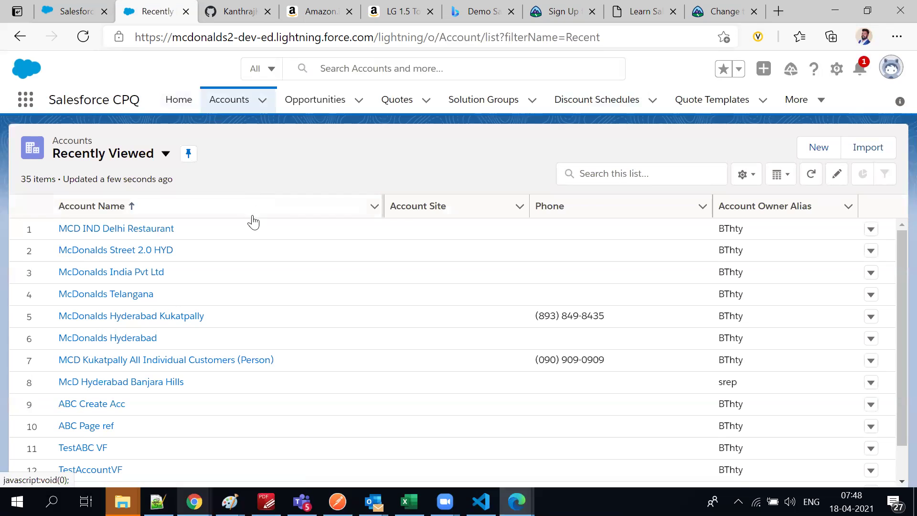
Switch the Quotes list to the All view (0 quotes), then go to Opportunities
{"action": "scroll", "coordinate": [253, 223], "scroll_direction": "down", "scroll_amount": 8}
{"action": "scroll", "coordinate": [258, 231], "scroll_direction": "down", "scroll_amount": 2}
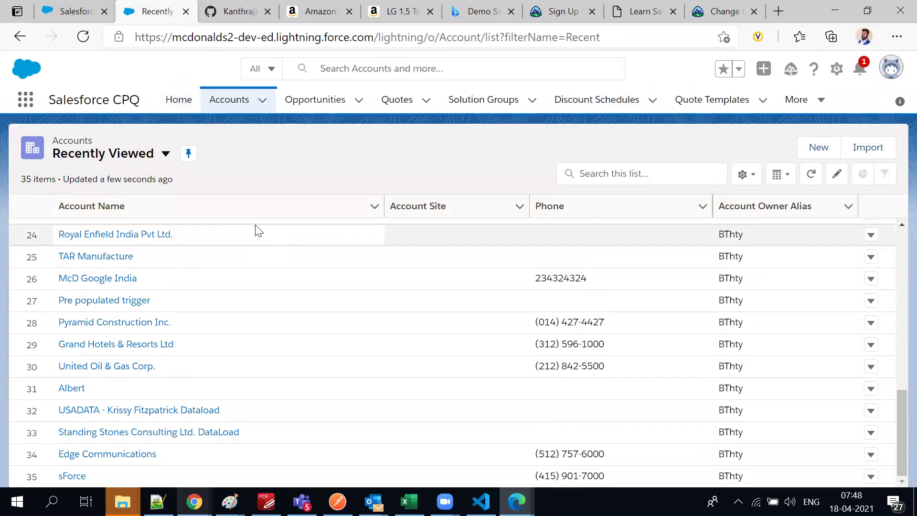
{"action": "left_click", "coordinate": [405, 107]}
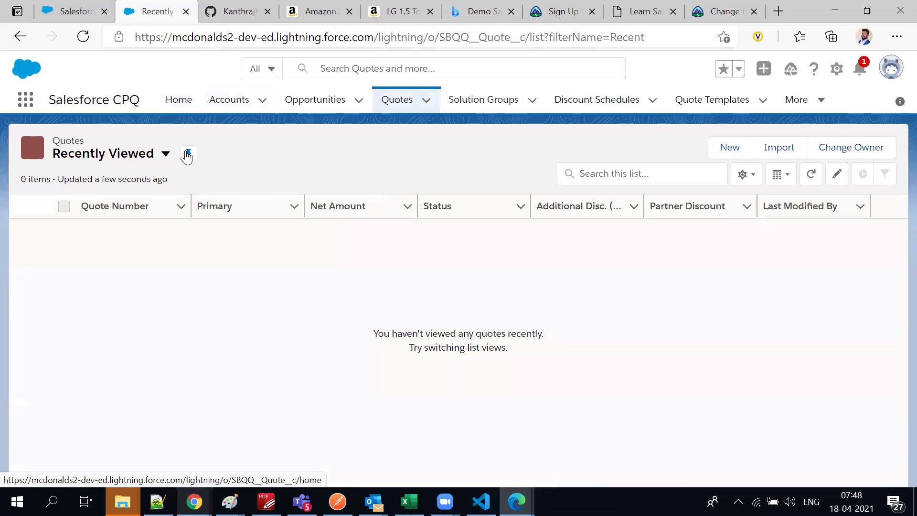
{"action": "left_click", "coordinate": [172, 156]}
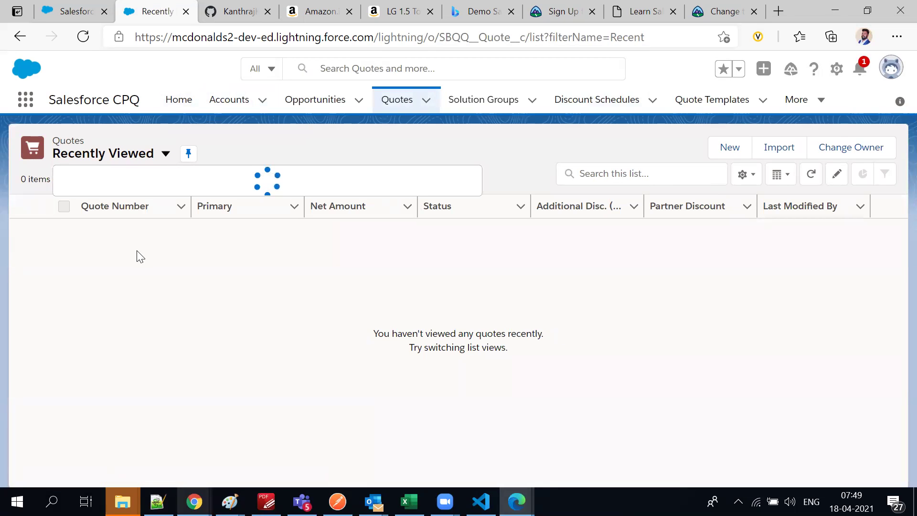
{"action": "left_click", "coordinate": [110, 216]}
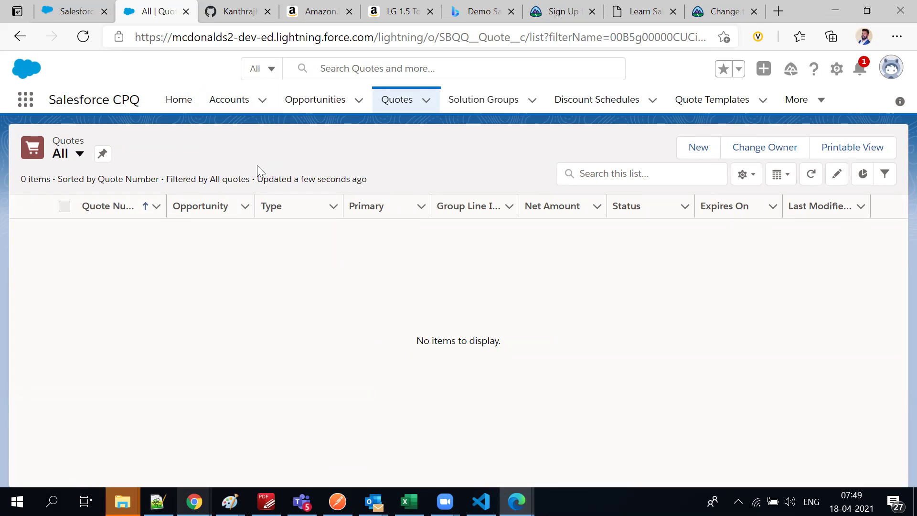
{"action": "left_click", "coordinate": [327, 106]}
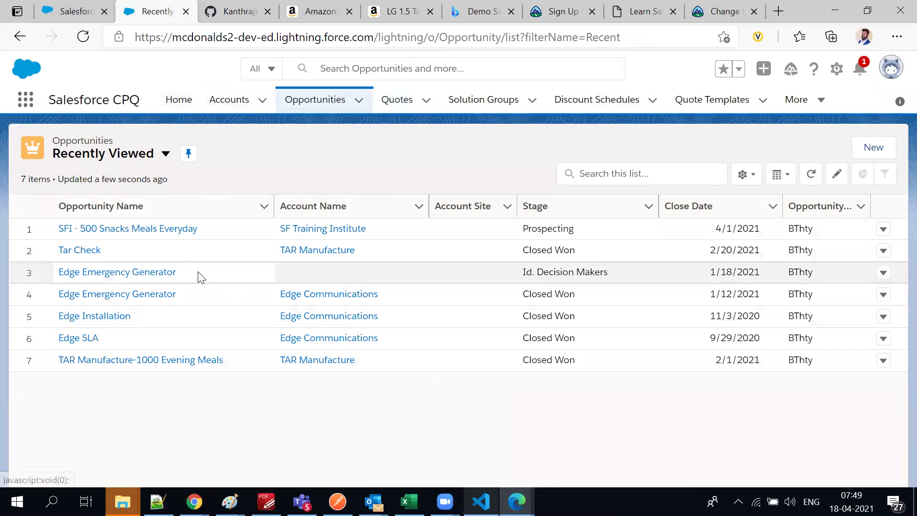
Open the SFI - 500 Snacks Meals Everyday opportunity and scroll through its record page
{"action": "left_click", "coordinate": [113, 233]}
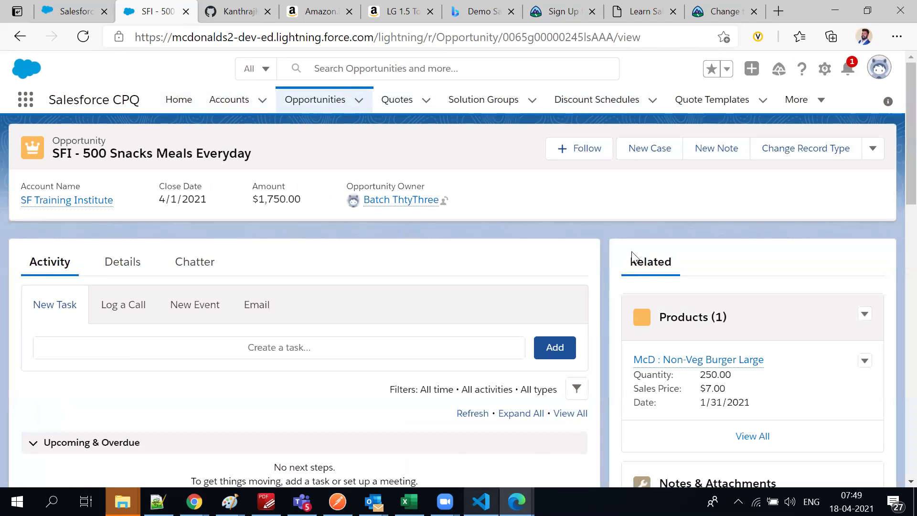
{"action": "scroll", "coordinate": [664, 361], "scroll_direction": "down", "scroll_amount": 4}
{"action": "scroll", "coordinate": [664, 360], "scroll_direction": "down", "scroll_amount": 1}
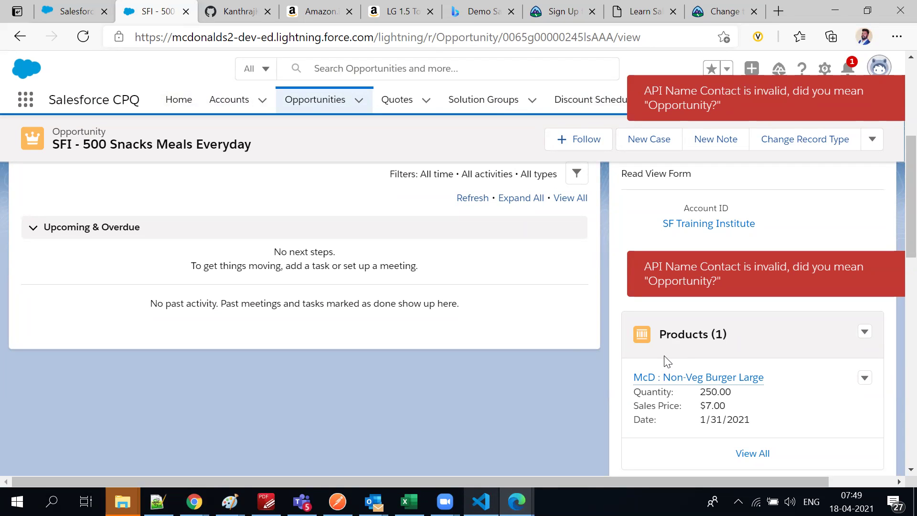
{"action": "scroll", "coordinate": [667, 361], "scroll_direction": "up", "scroll_amount": 4}
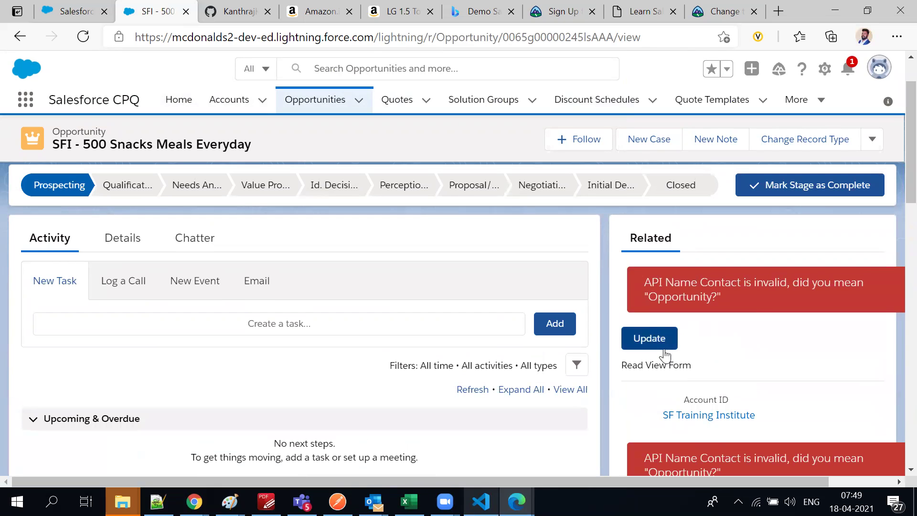
{"action": "scroll", "coordinate": [665, 354], "scroll_direction": "down", "scroll_amount": 10}
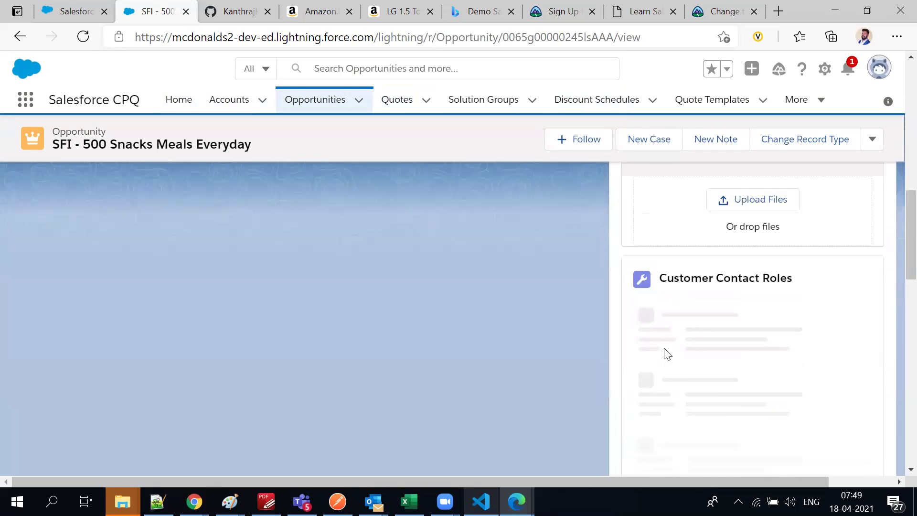
{"action": "scroll", "coordinate": [667, 352], "scroll_direction": "up", "scroll_amount": 9}
{"action": "scroll", "coordinate": [667, 340], "scroll_direction": "up", "scroll_amount": 1}
Highlight the API name error messages, then reach the empty Quotes (0) related list's actions
{"action": "left_click_drag", "start_coordinate": [645, 278], "coordinate": [767, 310]}
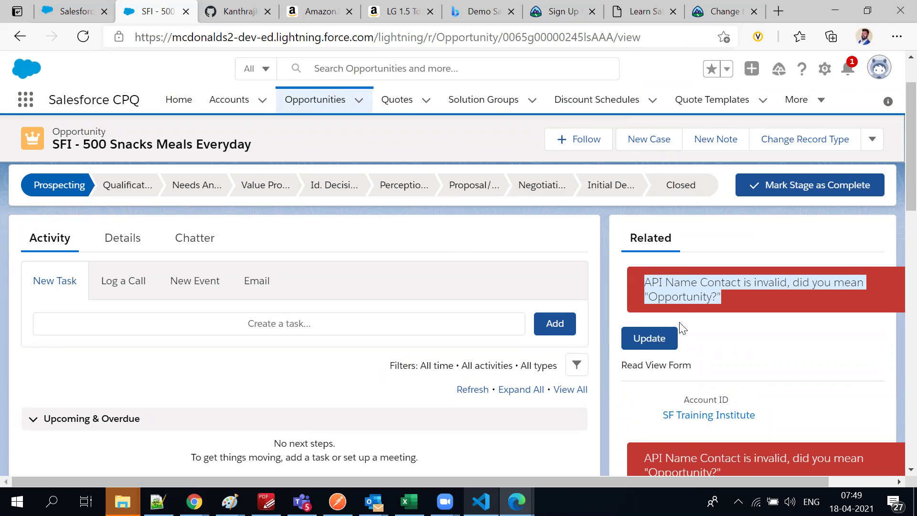
{"action": "left_click", "coordinate": [666, 339]}
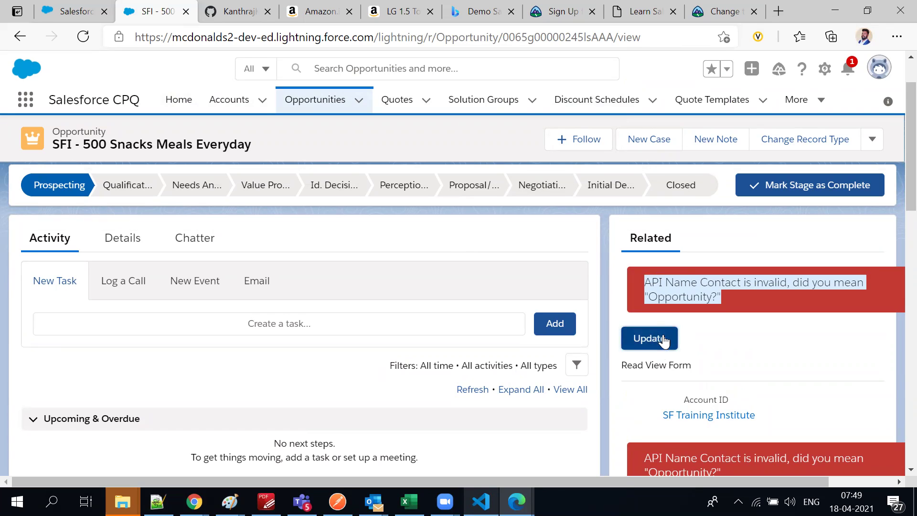
{"action": "left_click", "coordinate": [765, 306]}
{"action": "scroll", "coordinate": [727, 318], "scroll_direction": "down", "scroll_amount": 3}
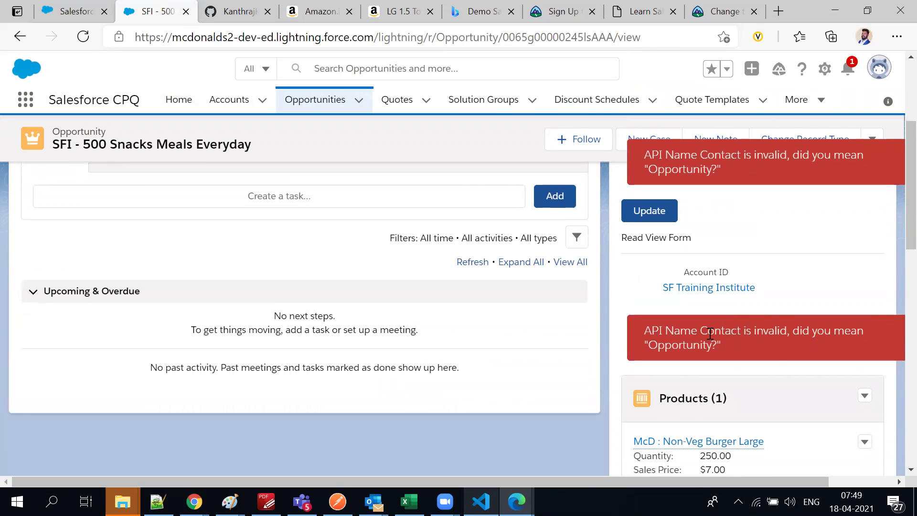
{"action": "left_click_drag", "start_coordinate": [711, 333], "coordinate": [766, 365]}
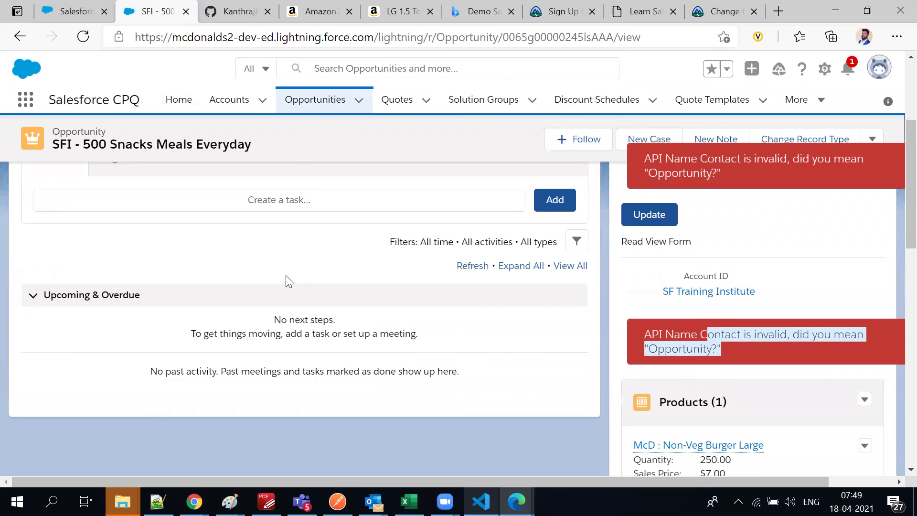
{"action": "scroll", "coordinate": [579, 300], "scroll_direction": "up", "scroll_amount": 4}
{"action": "scroll", "coordinate": [761, 346], "scroll_direction": "down", "scroll_amount": 10}
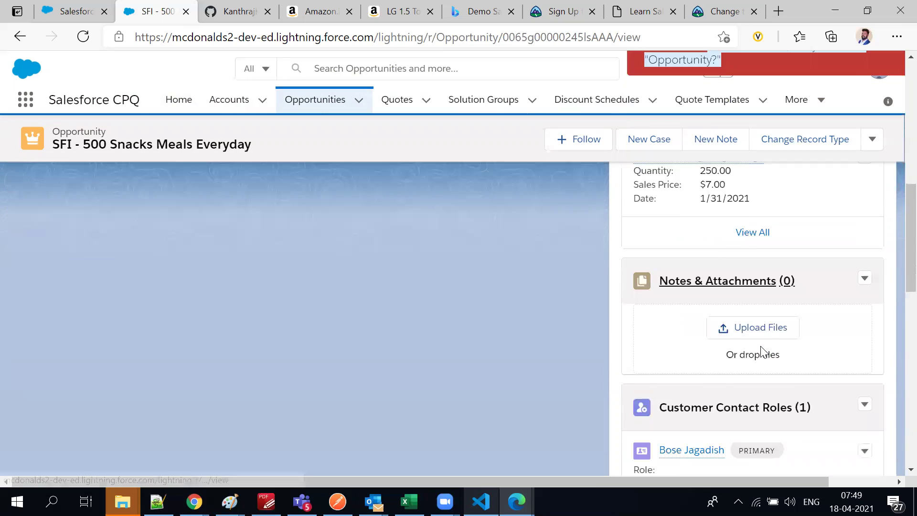
{"action": "scroll", "coordinate": [761, 347], "scroll_direction": "down", "scroll_amount": 10}
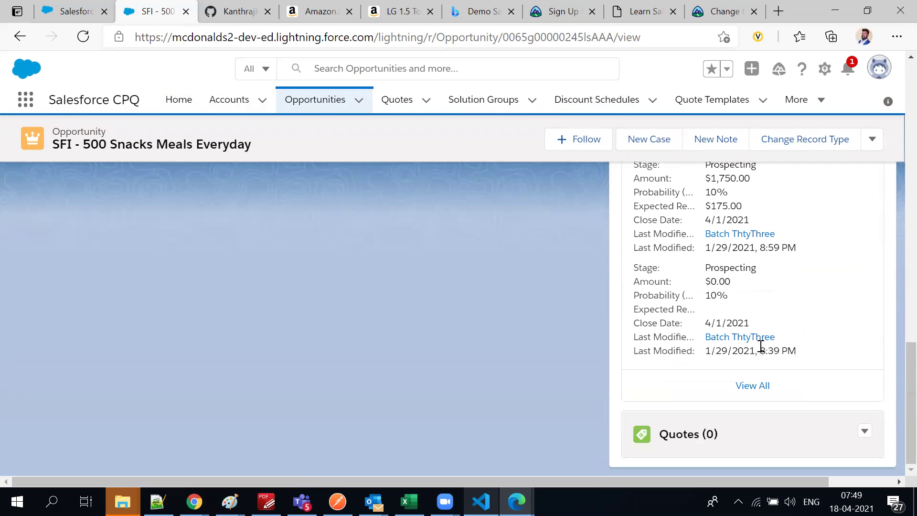
{"action": "left_click", "coordinate": [865, 436]}
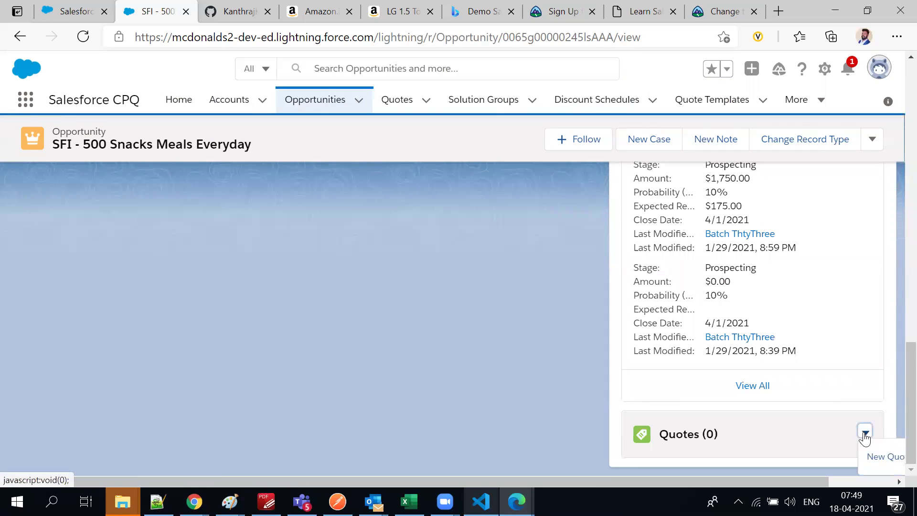
Create a new quote named 500 Snacks for the opportunity, expiring 4/21/2021
{"action": "left_click", "coordinate": [883, 456]}
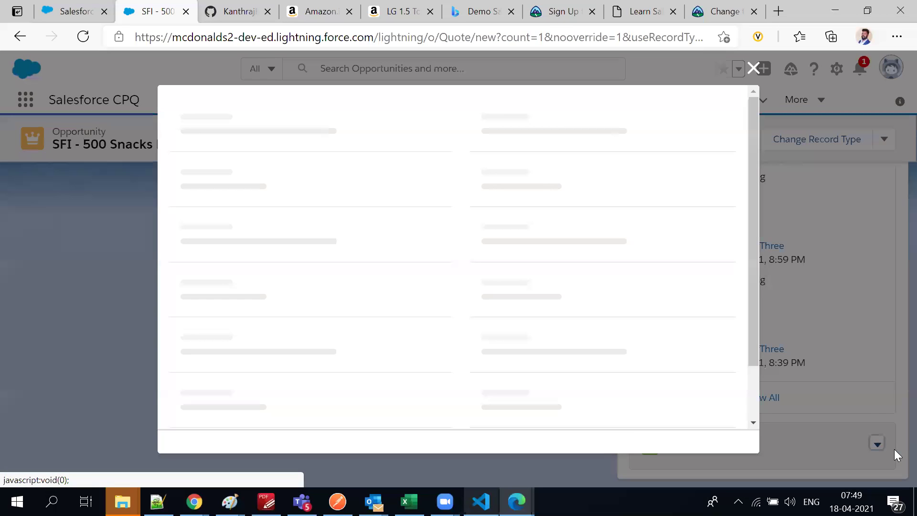
{"action": "left_click", "coordinate": [231, 251]}
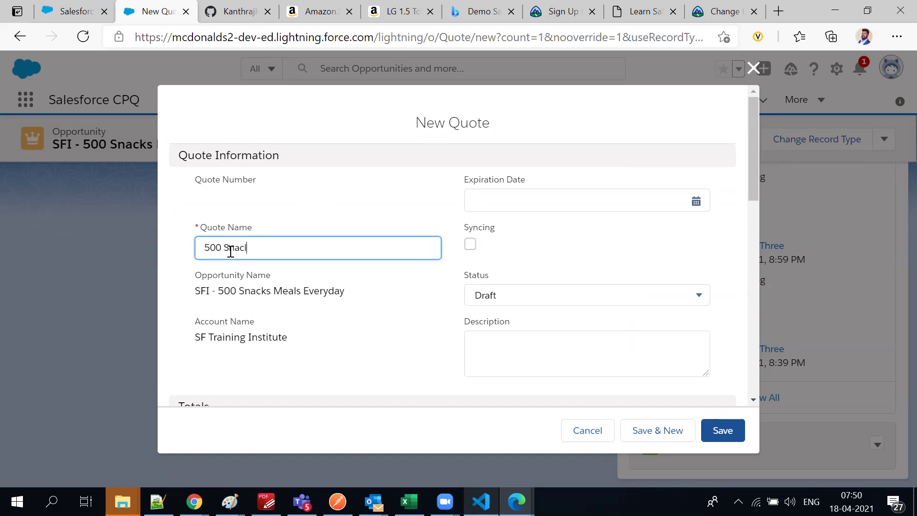
{"action": "left_click", "coordinate": [547, 203]}
{"action": "left_click", "coordinate": [565, 301]}
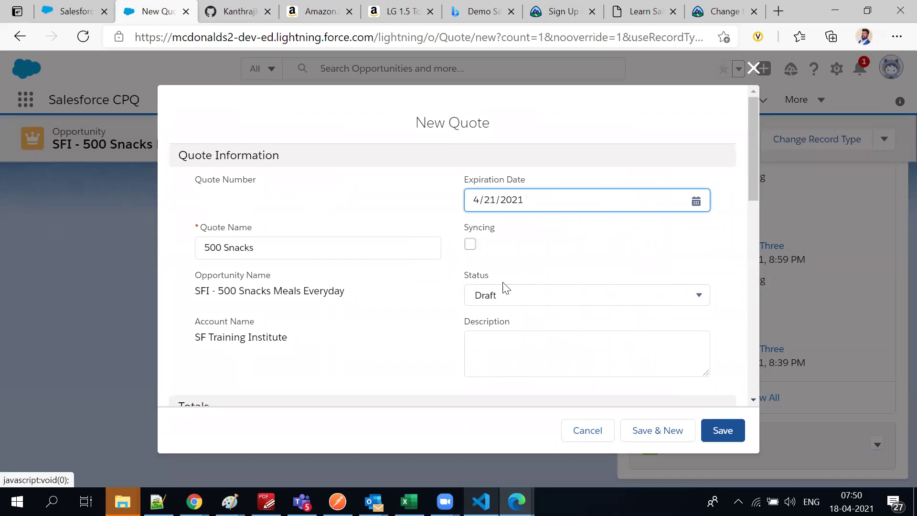
{"action": "scroll", "coordinate": [411, 328], "scroll_direction": "down", "scroll_amount": 4}
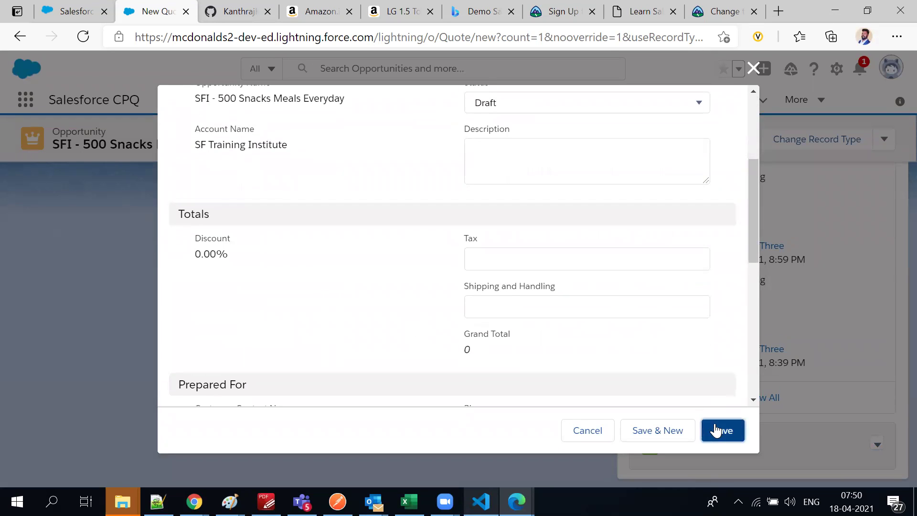
{"action": "left_click", "coordinate": [715, 430]}
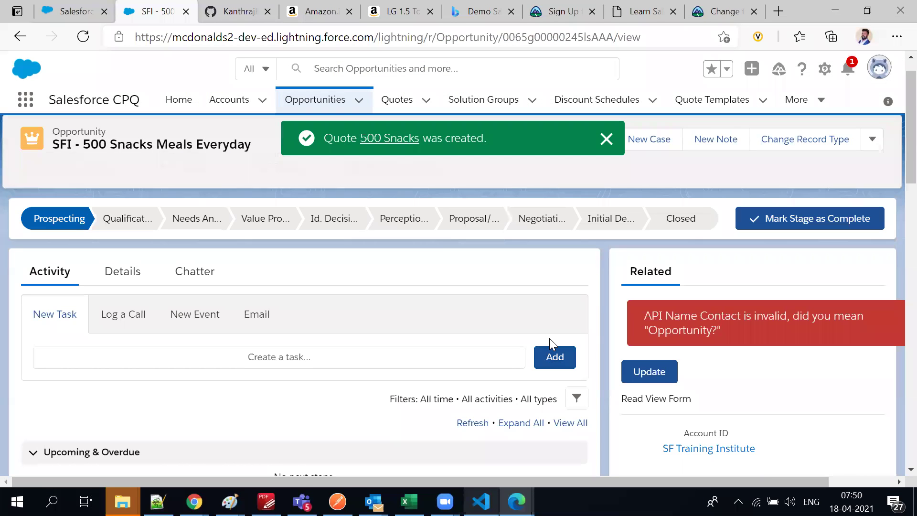
Open the new 500 Snacks quote and review its $1,750.00 burger line item
{"action": "left_click", "coordinate": [370, 142]}
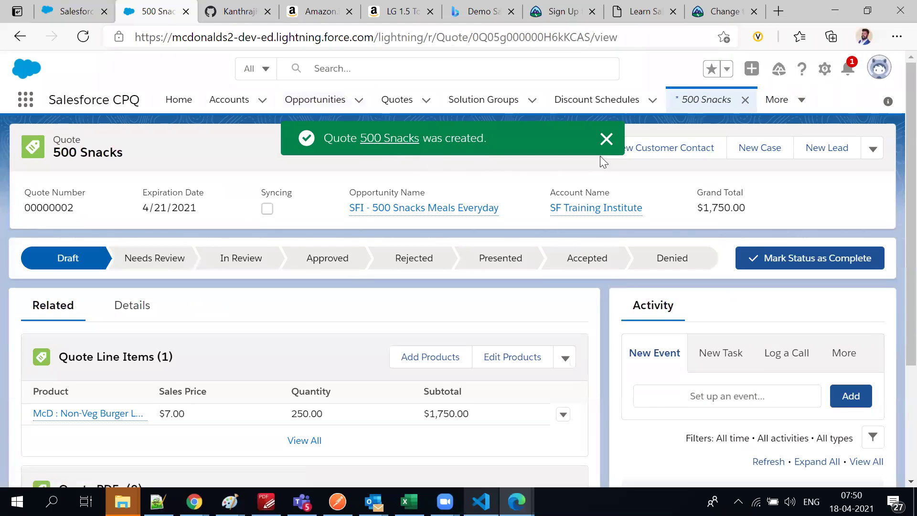
{"action": "left_click", "coordinate": [606, 139]}
{"action": "scroll", "coordinate": [319, 300], "scroll_direction": "down", "scroll_amount": 3}
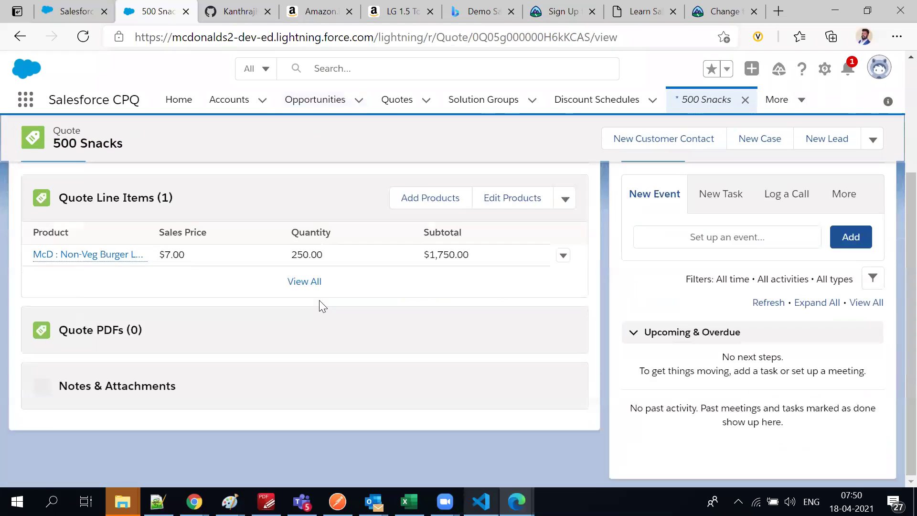
{"action": "scroll", "coordinate": [319, 300], "scroll_direction": "down", "scroll_amount": 1}
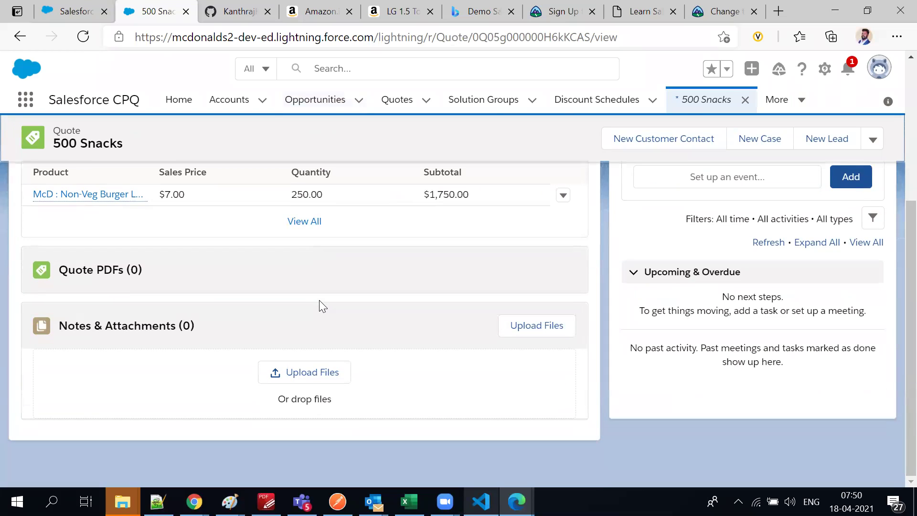
{"action": "scroll", "coordinate": [320, 300], "scroll_direction": "up", "scroll_amount": 5}
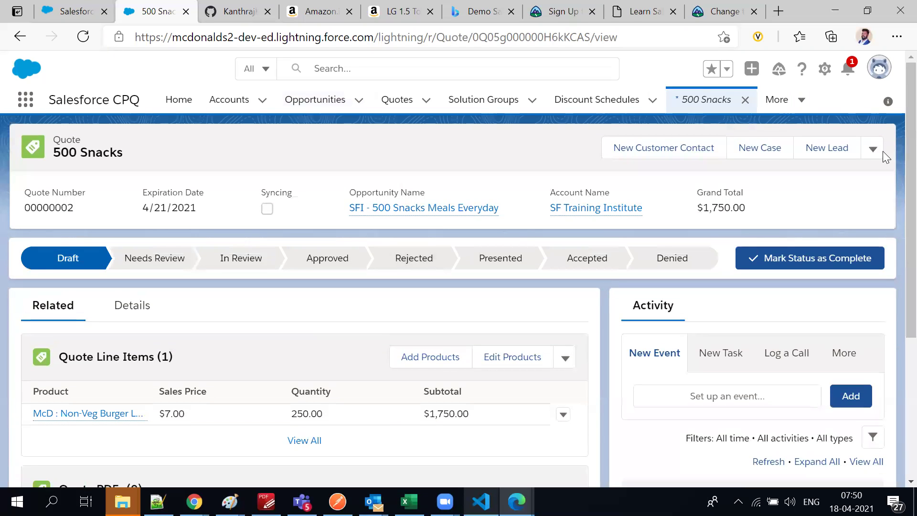
{"action": "left_click", "coordinate": [875, 152]}
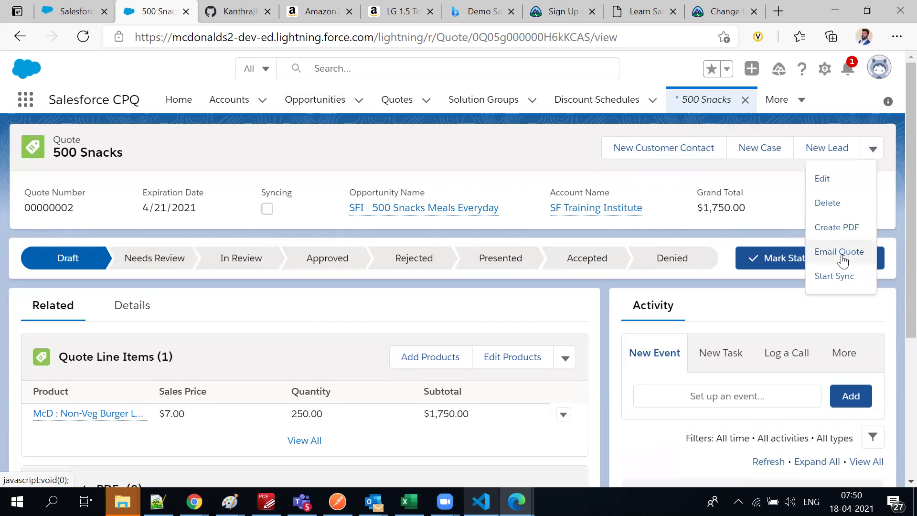
Generate the 500 Snacks quote PDF preview showing the $1,750.00 grand total, then switch to Gmail
{"action": "left_click", "coordinate": [838, 228]}
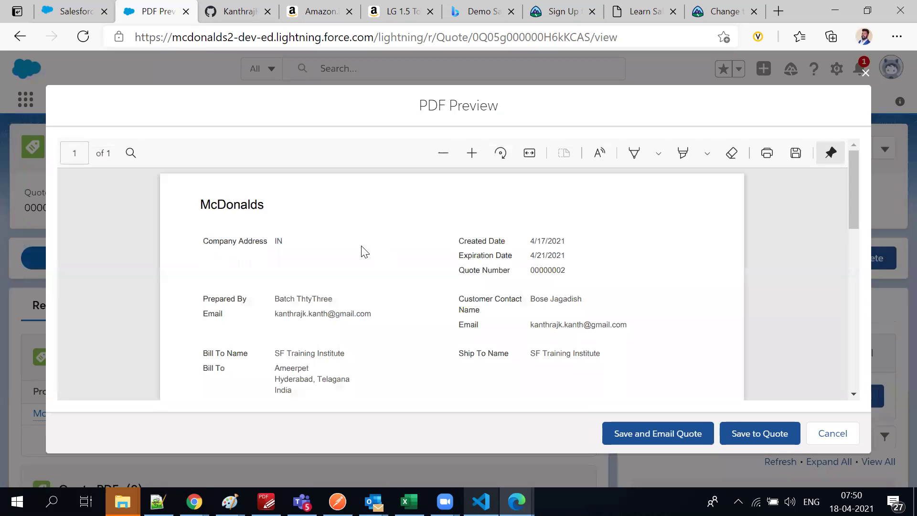
{"action": "scroll", "coordinate": [362, 253], "scroll_direction": "down", "scroll_amount": 10}
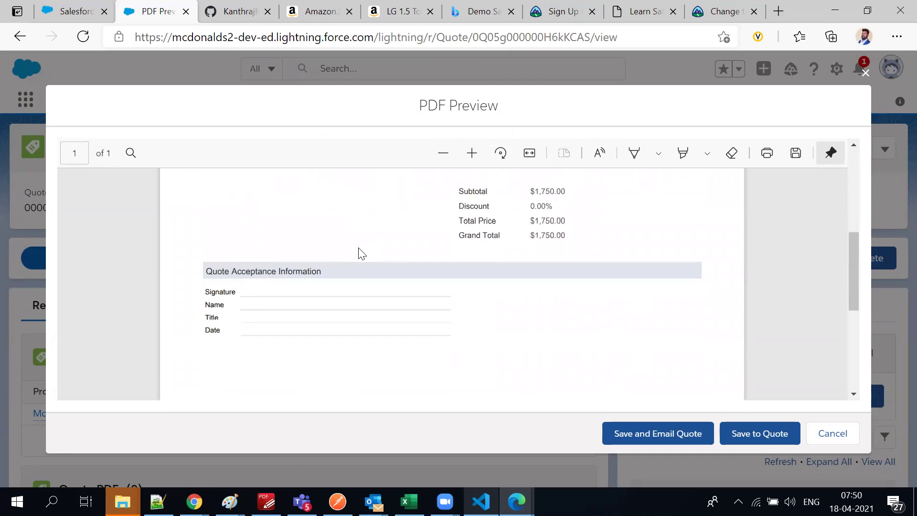
{"action": "scroll", "coordinate": [362, 257], "scroll_direction": "up", "scroll_amount": 10}
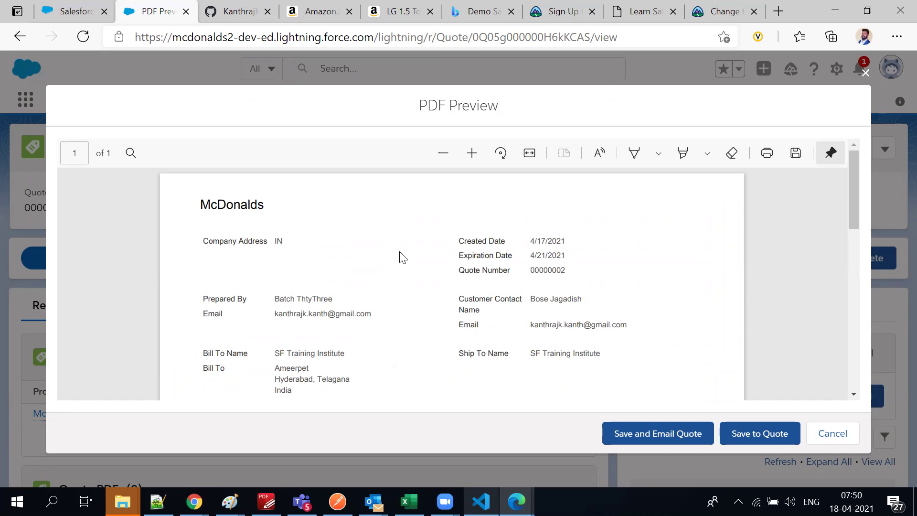
{"action": "left_click", "coordinate": [726, 11]}
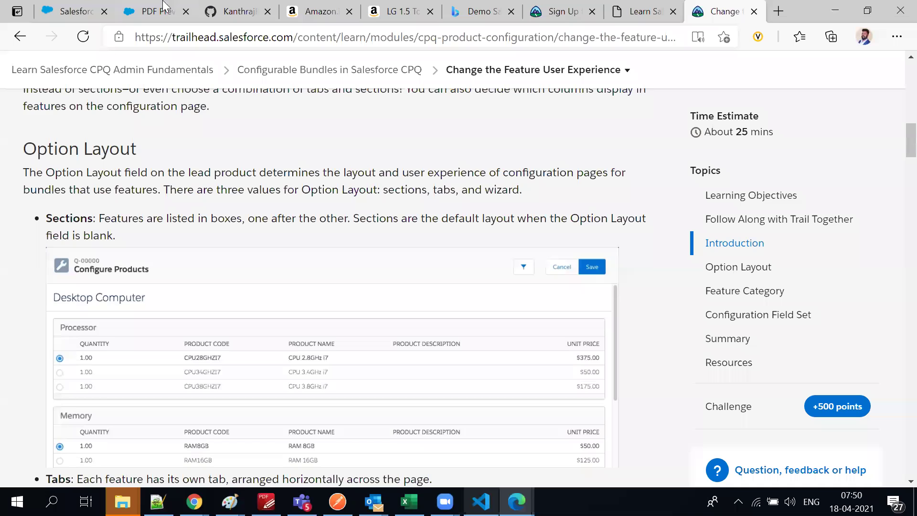
{"action": "left_click", "coordinate": [154, 6]}
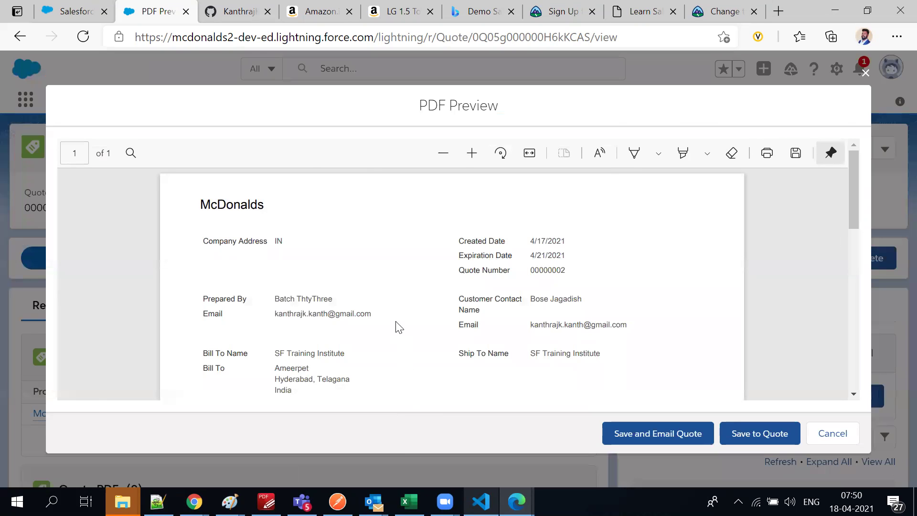
{"action": "key", "text": "alt+Tab"}
{"action": "key", "text": "alt+Tab"}
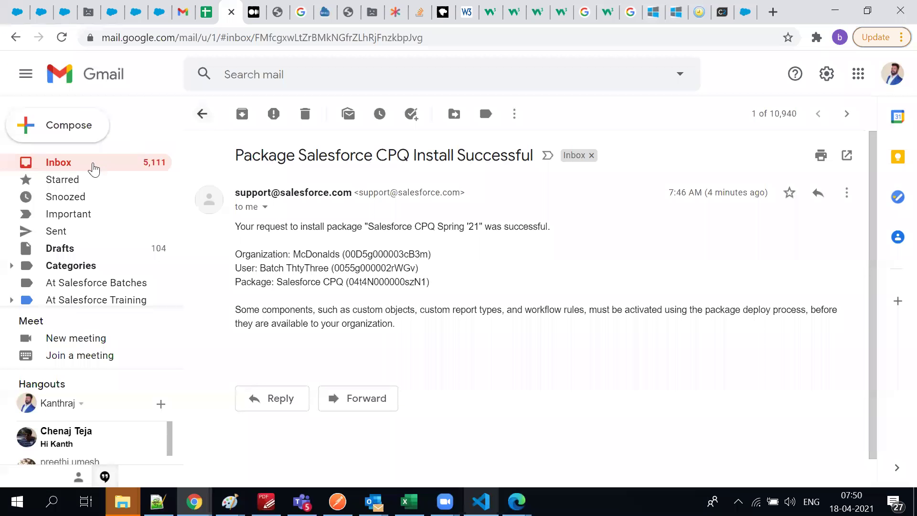
Copy the org's login URL from the refreshed Welcome to Salesforce email and load it in a new window
{"action": "left_click", "coordinate": [94, 168]}
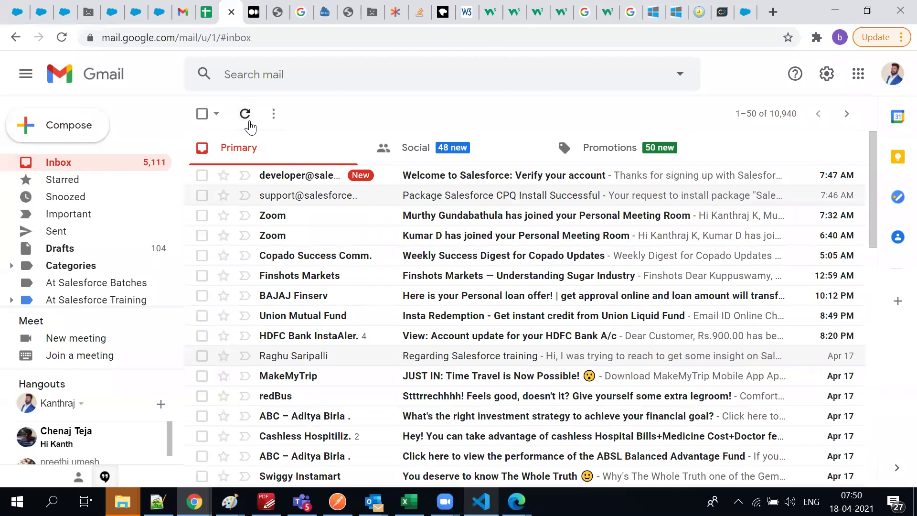
{"action": "left_click", "coordinate": [249, 121]}
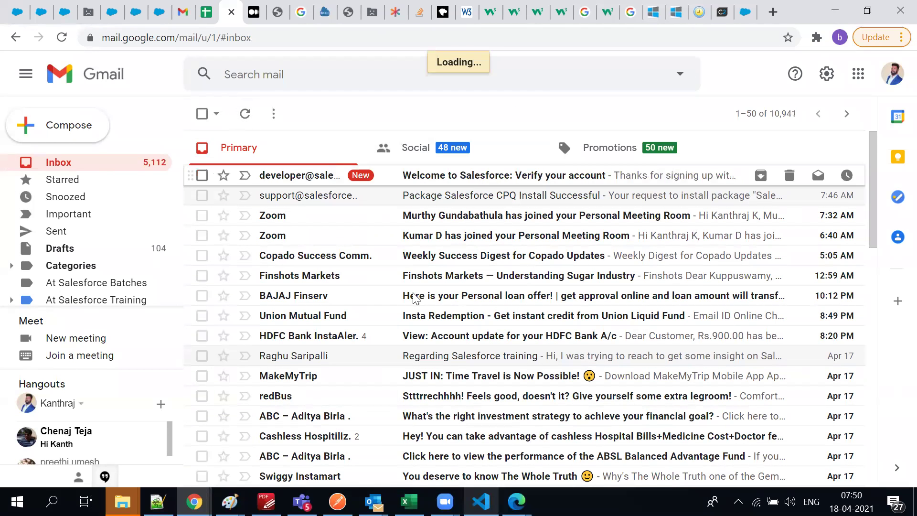
{"action": "scroll", "coordinate": [544, 304], "scroll_direction": "down", "scroll_amount": 5}
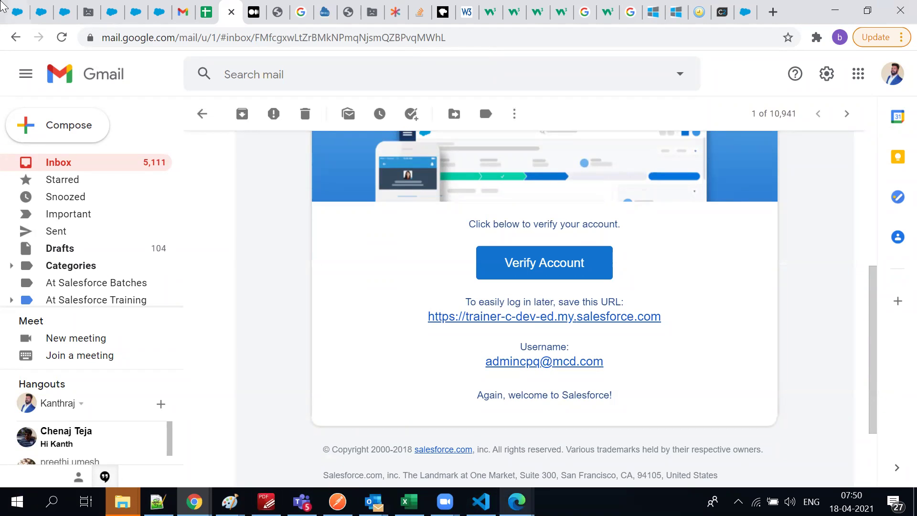
{"action": "left_click_drag", "start_coordinate": [672, 324], "coordinate": [411, 321]}
{"action": "key", "text": "ctrl+c"}
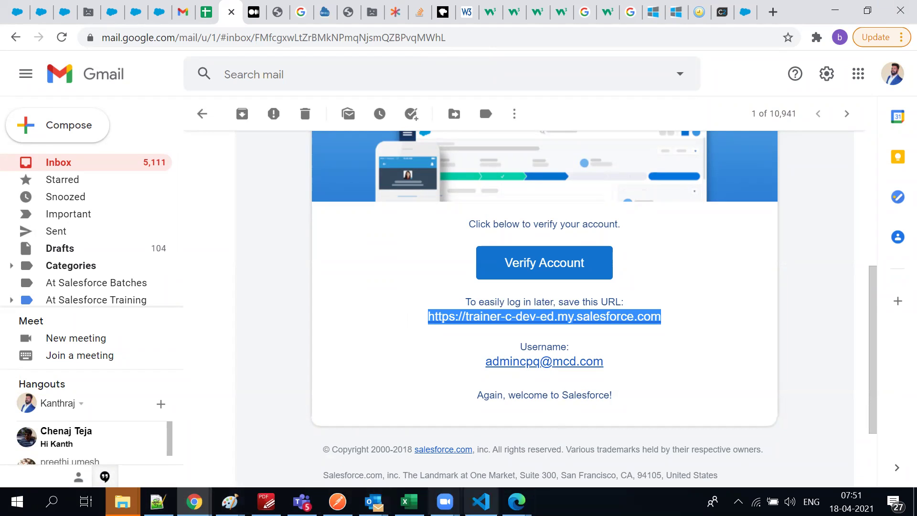
{"action": "left_click", "coordinate": [194, 501]}
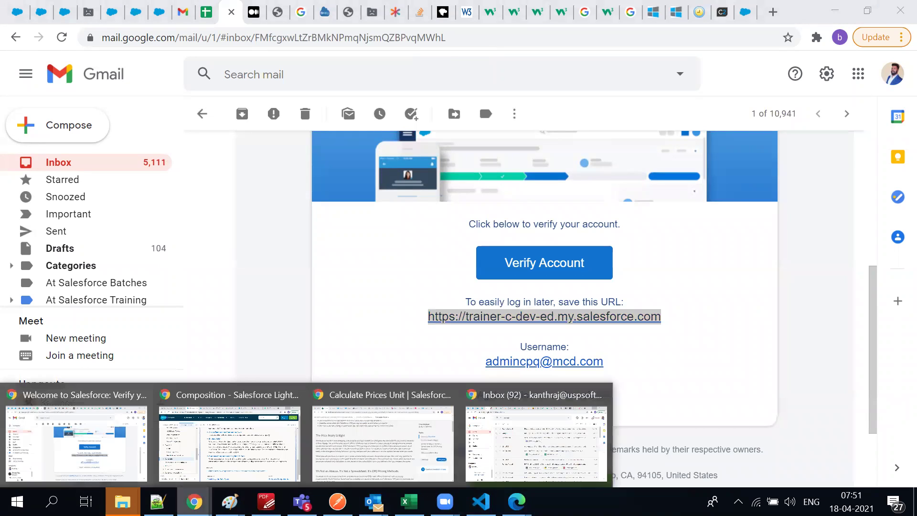
{"action": "left_click", "coordinate": [547, 428]}
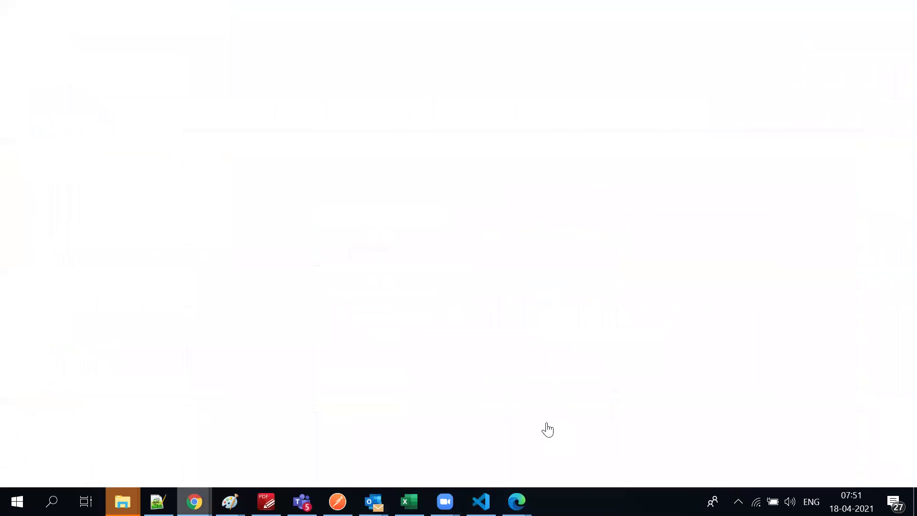
{"action": "left_click", "coordinate": [897, 34]}
{"action": "left_click", "coordinate": [786, 95]}
{"action": "key", "text": "ctrl+v"}
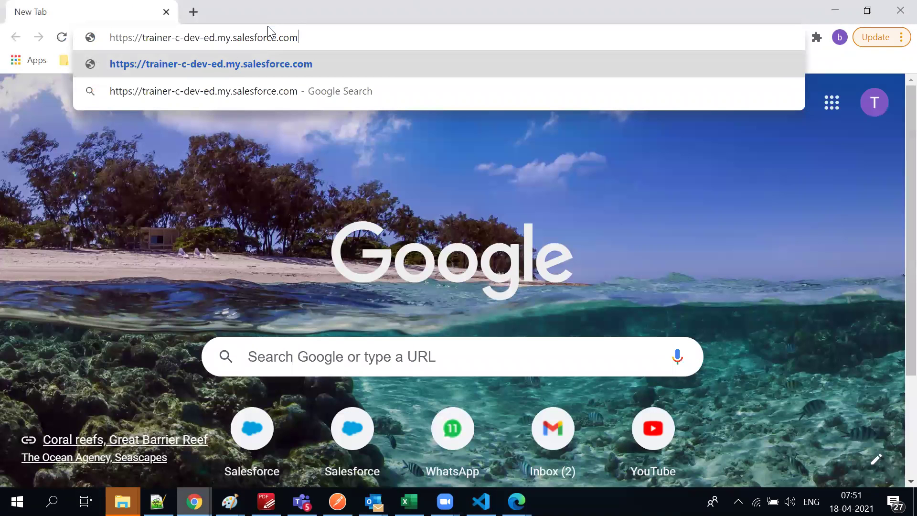
{"action": "key", "text": "Return"}
Copy the Verify Account link address from the welcome email and select the login page's address
{"action": "key", "text": "alt+Tab"}
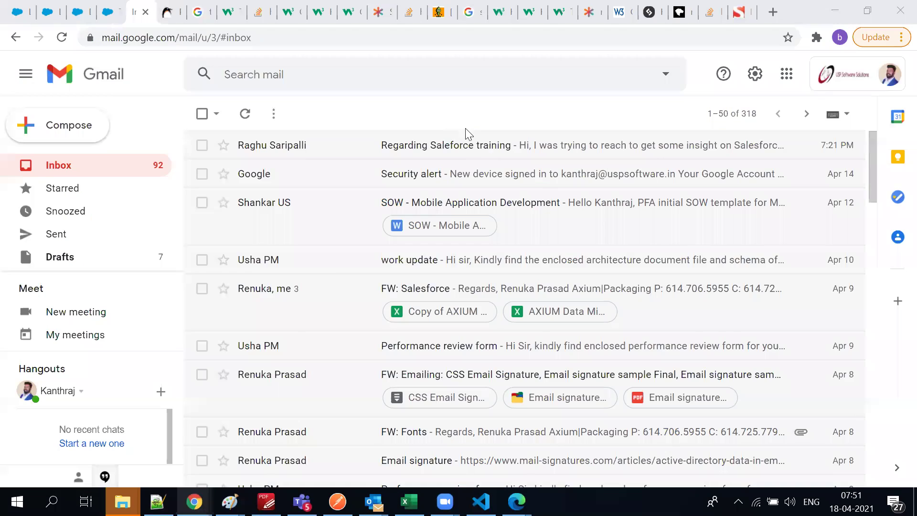
{"action": "key", "text": "alt+Tab"}
{"action": "left_click", "coordinate": [532, 159]}
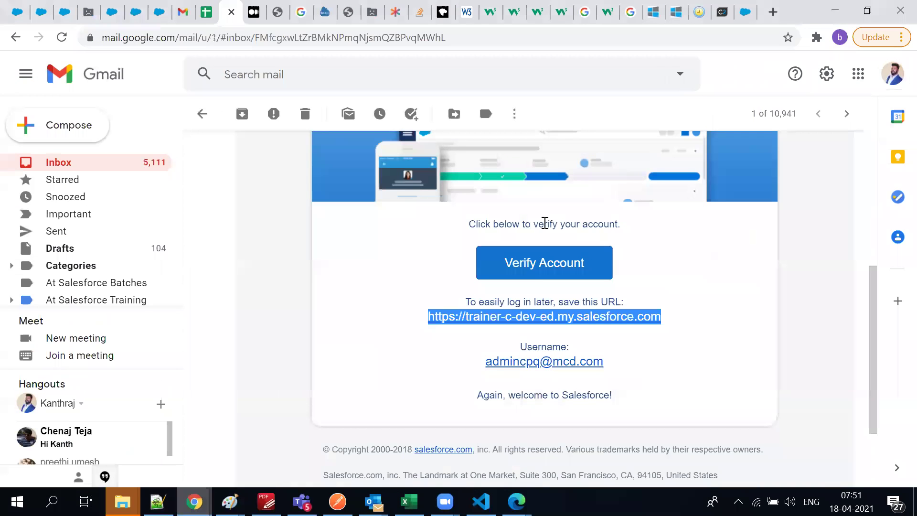
{"action": "right_click", "coordinate": [540, 265]}
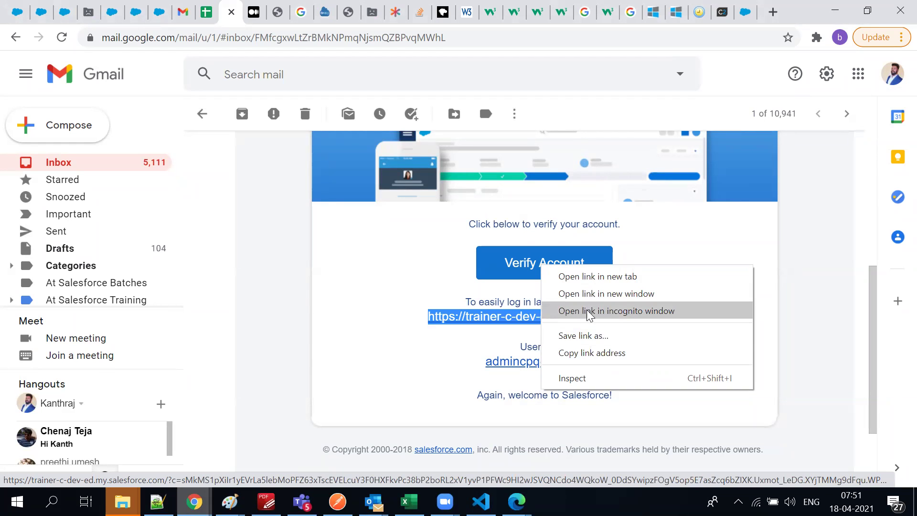
{"action": "left_click", "coordinate": [591, 352]}
{"action": "key", "text": "alt+Tab"}
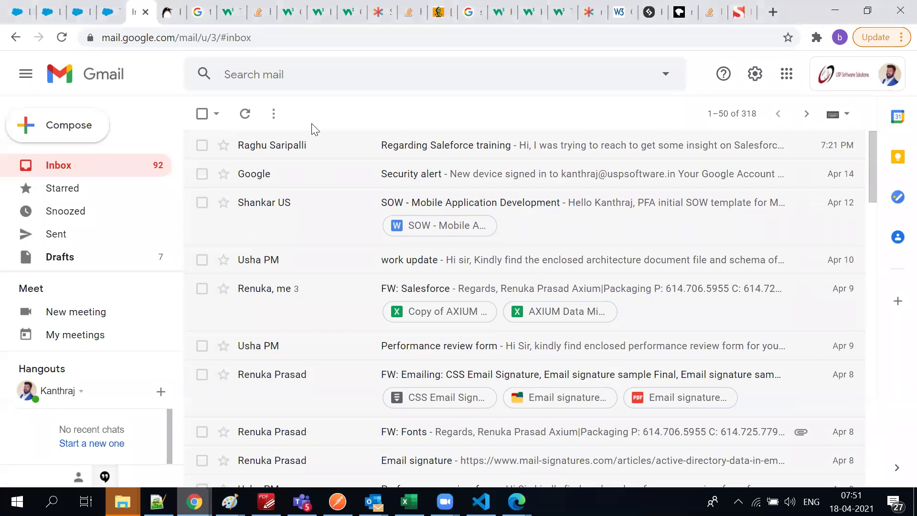
{"action": "key", "text": "alt+Tab"}
{"action": "key", "text": "alt+Tab"}
{"action": "left_click", "coordinate": [193, 38]}
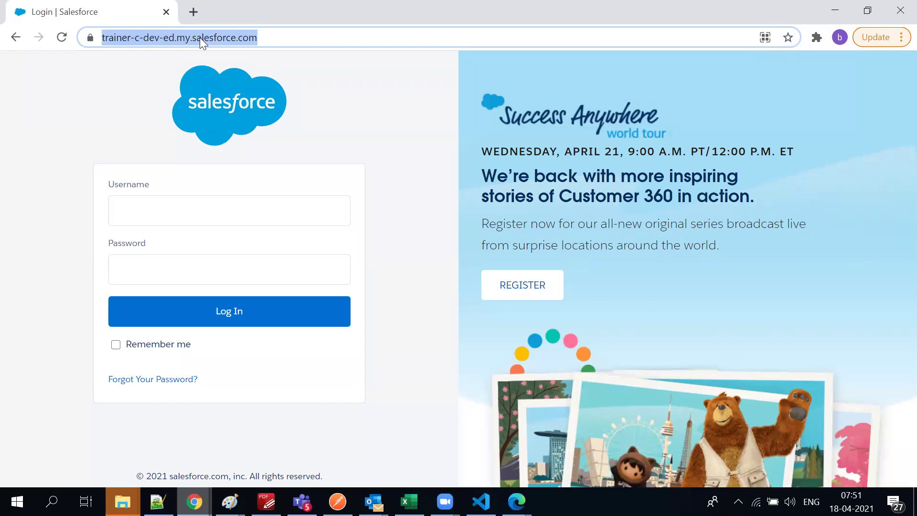
Open the Verify Account link, set and confirm a new password, and answer the security question
{"action": "key", "text": "ctrl+v"}
{"action": "key", "text": "Return"}
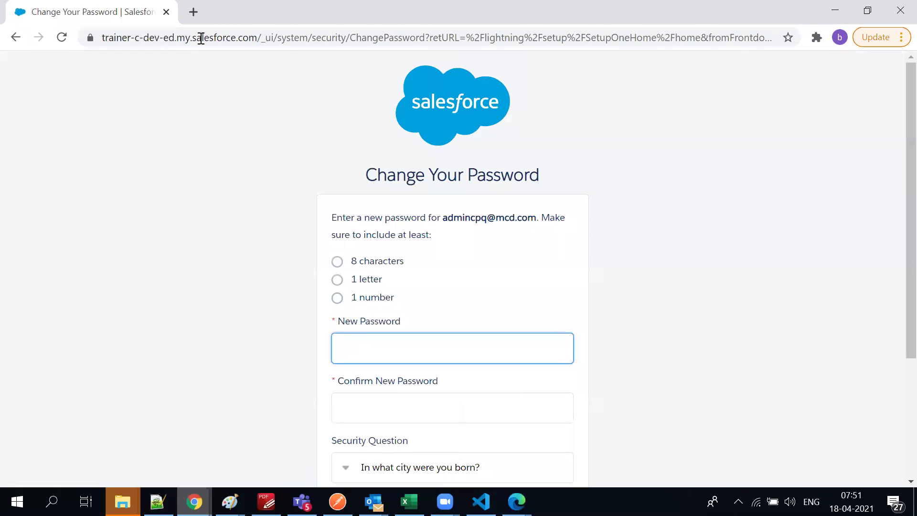
{"action": "scroll", "coordinate": [476, 278], "scroll_direction": "down", "scroll_amount": 1}
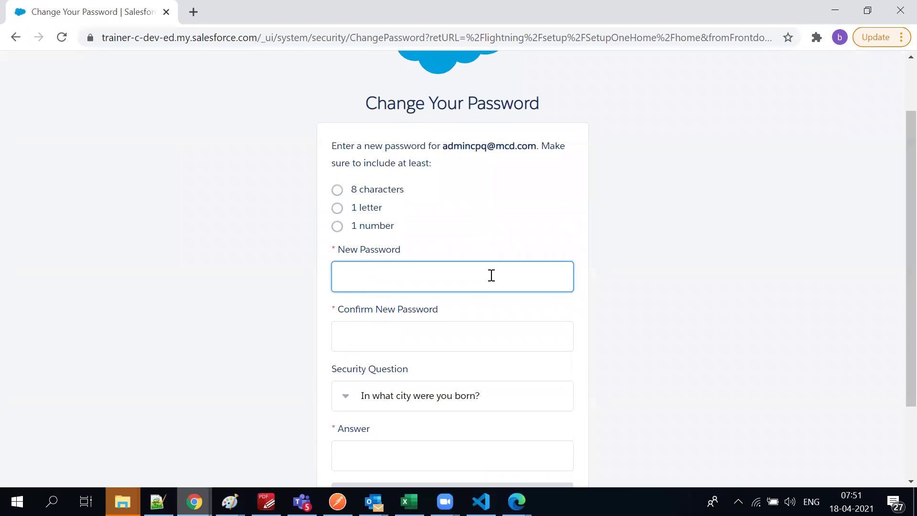
{"action": "type", "text": "••••••••"}
{"action": "left_click", "coordinate": [444, 349]}
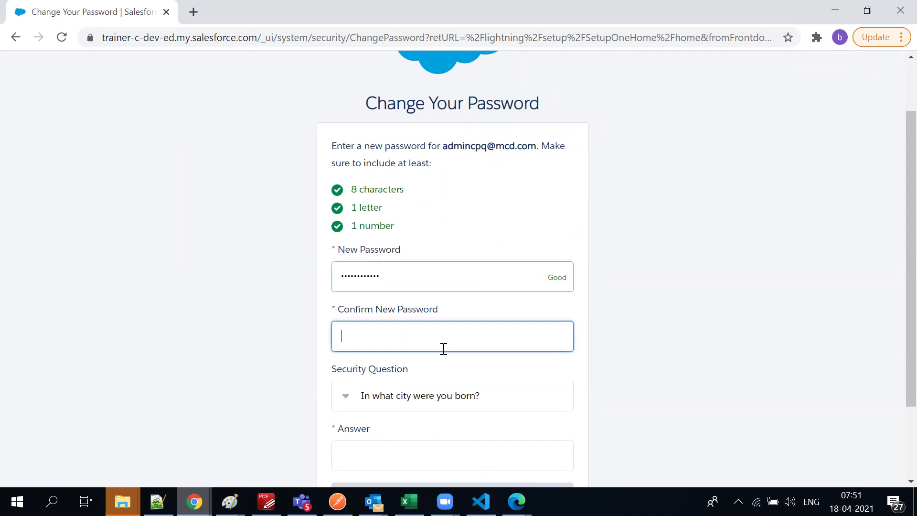
{"action": "type", "text": "•••••"}
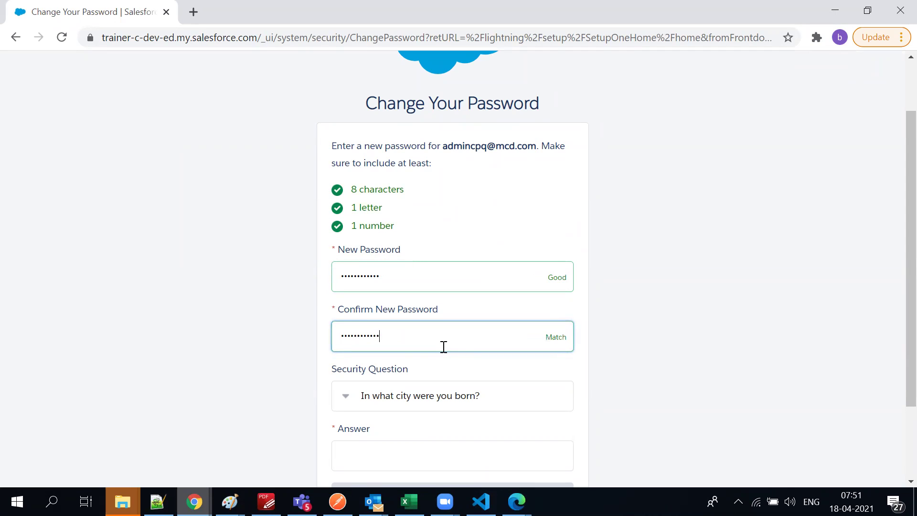
{"action": "left_click", "coordinate": [379, 445]}
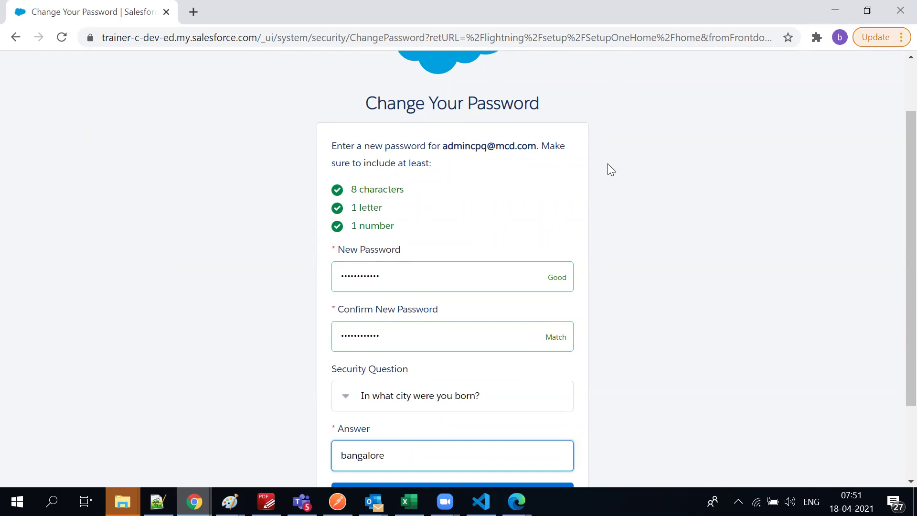
{"action": "scroll", "coordinate": [608, 163], "scroll_direction": "down", "scroll_amount": 3}
{"action": "left_click", "coordinate": [436, 394]}
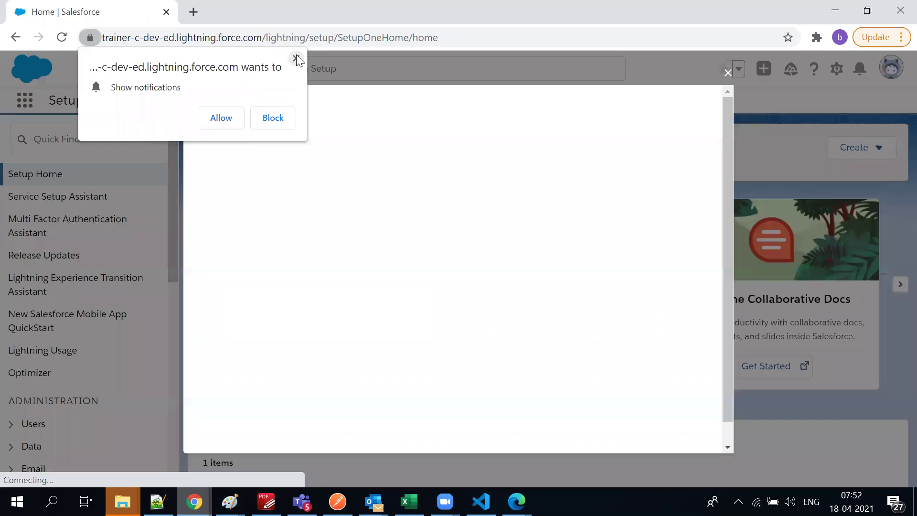
Dismiss the notification, Lightning welcome and in-app learning popups, then switch to the Salesforce CPQ app
{"action": "left_click", "coordinate": [296, 58]}
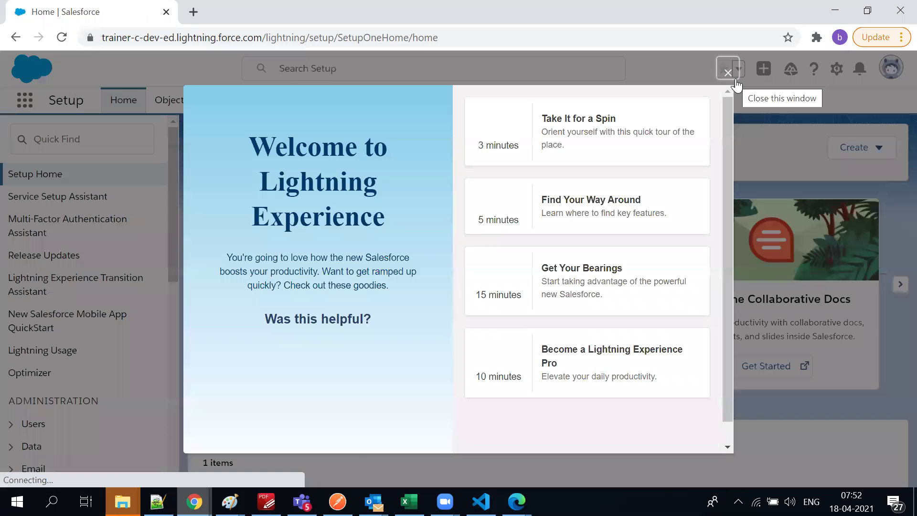
{"action": "left_click", "coordinate": [728, 75]}
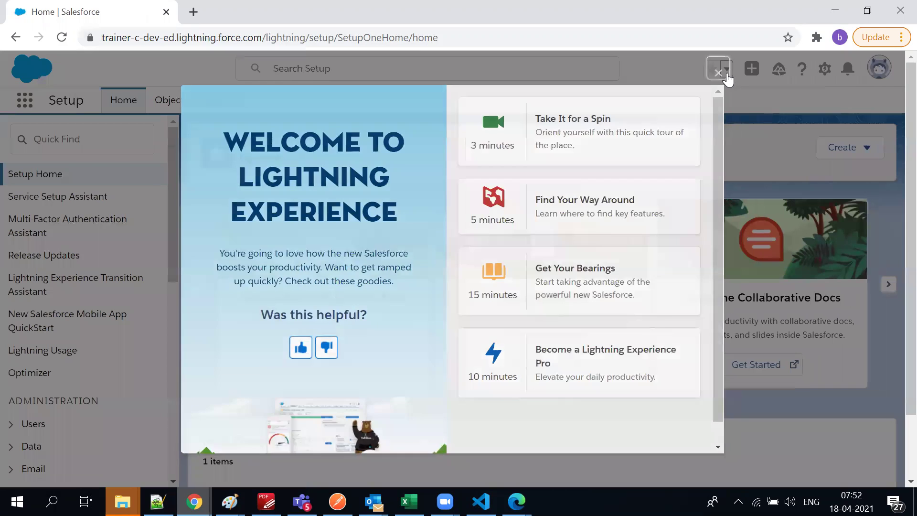
{"action": "scroll", "coordinate": [105, 315], "scroll_direction": "down", "scroll_amount": 10}
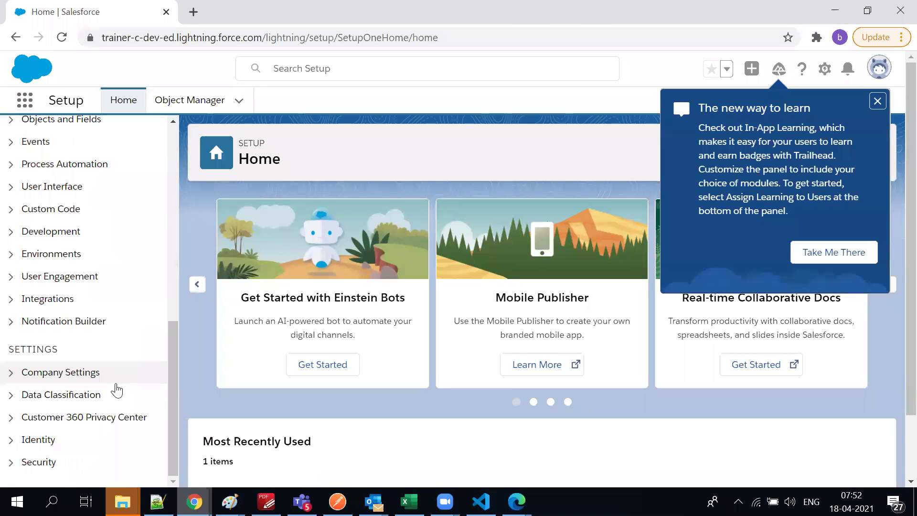
{"action": "left_click", "coordinate": [876, 102]}
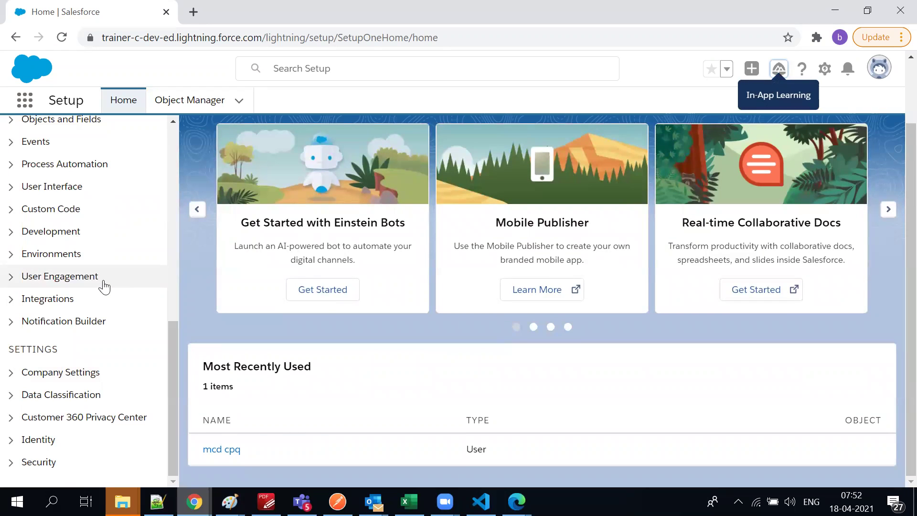
{"action": "scroll", "coordinate": [103, 287], "scroll_direction": "up", "scroll_amount": 10}
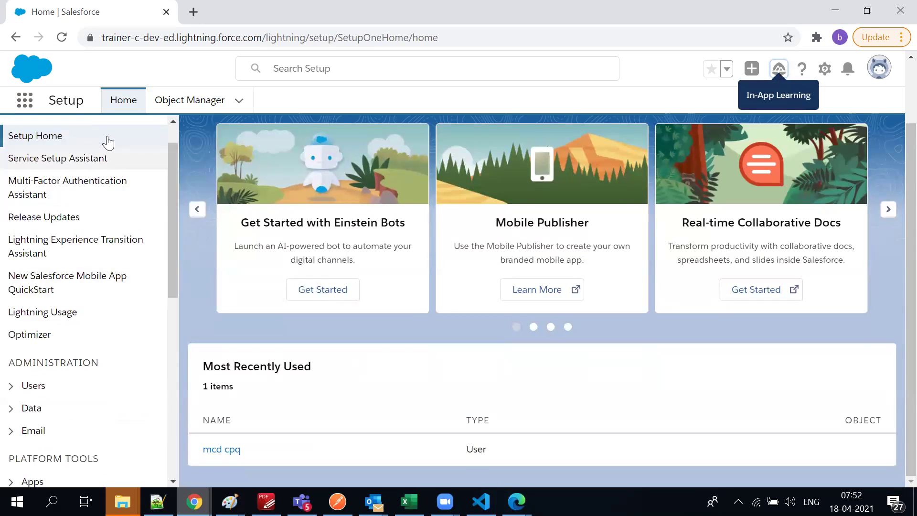
{"action": "left_click", "coordinate": [24, 99]}
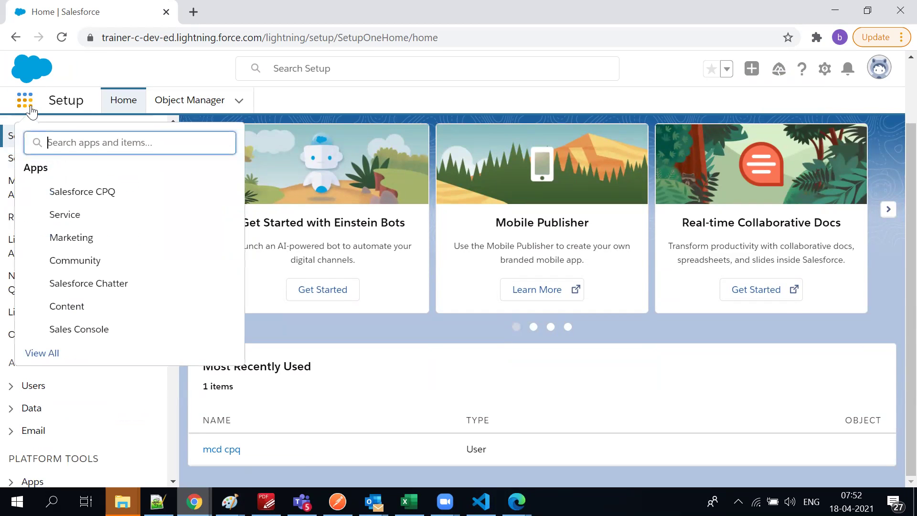
{"action": "left_click", "coordinate": [73, 191]}
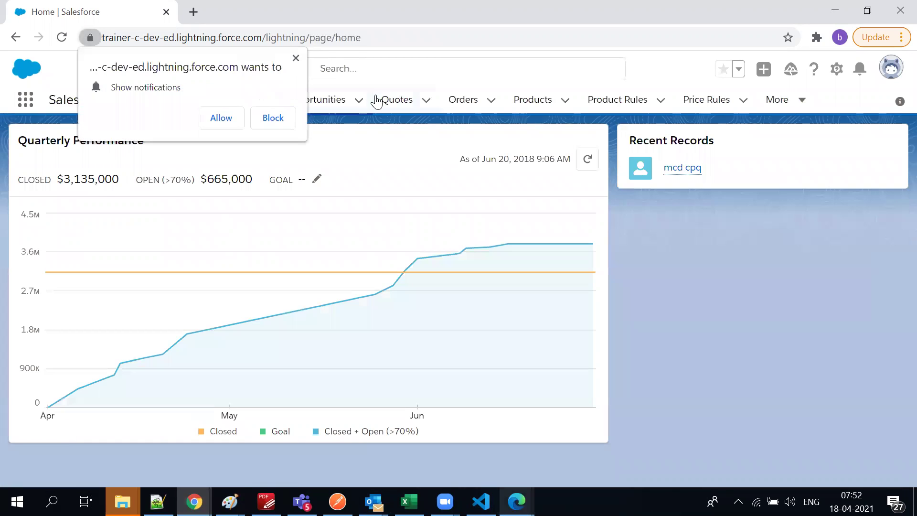
Show all quotes in the Quotes list, closing the go mobile panel
{"action": "left_click", "coordinate": [397, 97]}
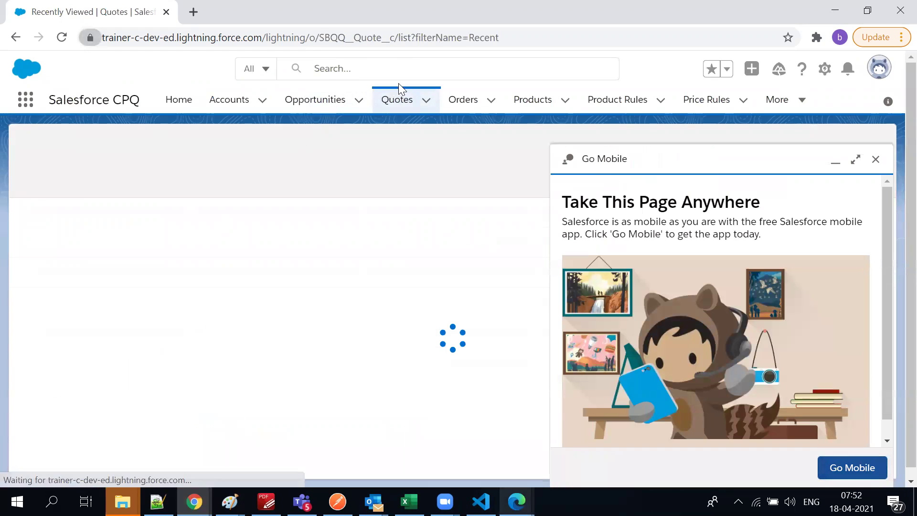
{"action": "left_click", "coordinate": [887, 159]}
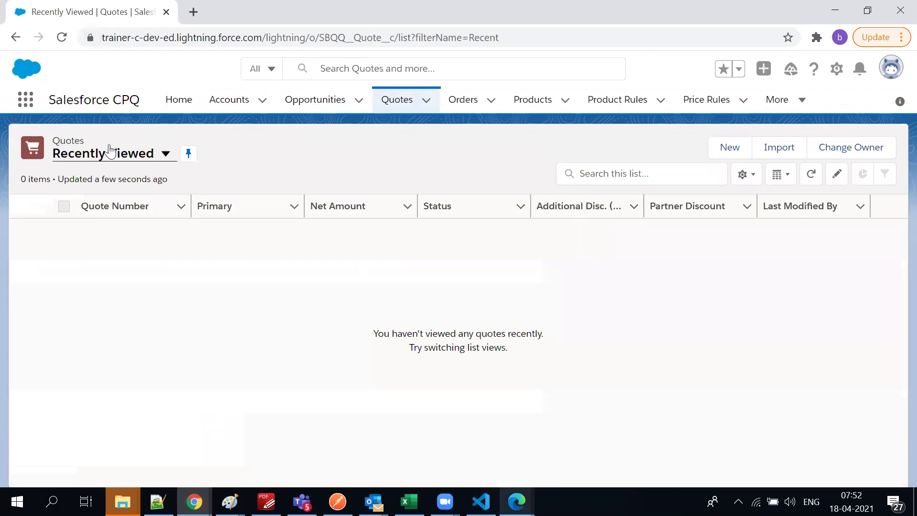
{"action": "left_click", "coordinate": [109, 162]}
{"action": "left_click", "coordinate": [116, 210]}
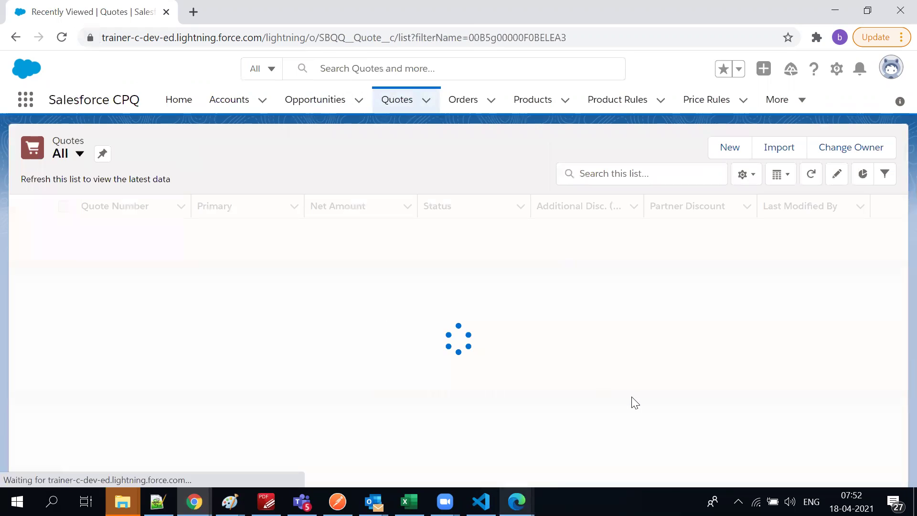
{"action": "scroll", "coordinate": [365, 327], "scroll_direction": "down", "scroll_amount": 1}
{"action": "scroll", "coordinate": [375, 363], "scroll_direction": "up", "scroll_amount": 1}
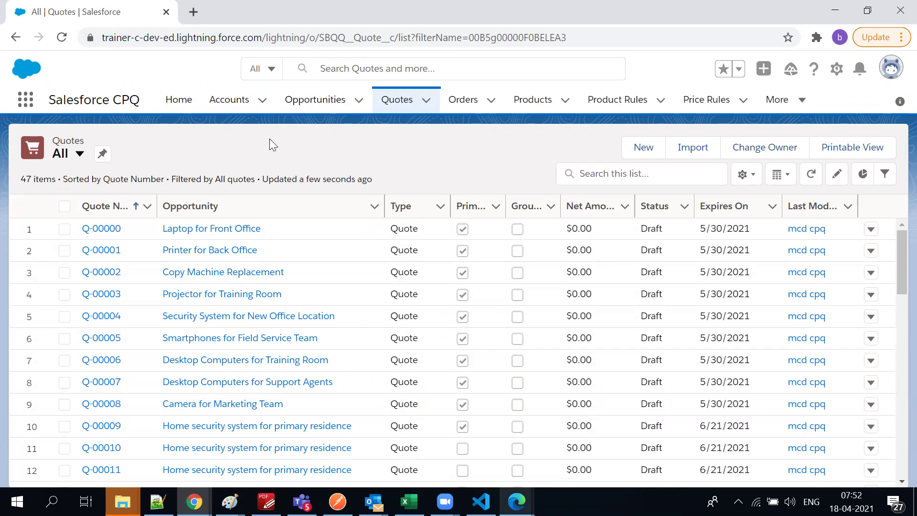
Switch the Accounts and Opportunities lists to All Accounts and All Opportunities
{"action": "left_click", "coordinate": [238, 103]}
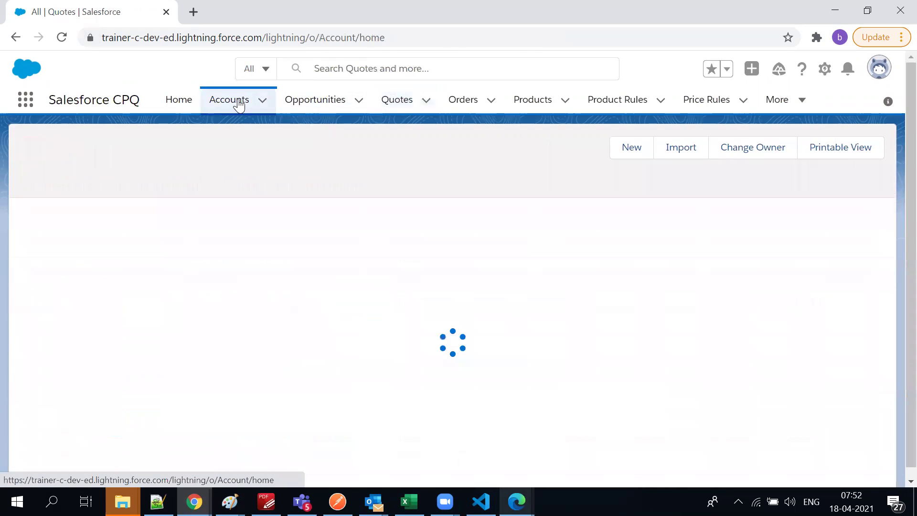
{"action": "left_click", "coordinate": [122, 160]}
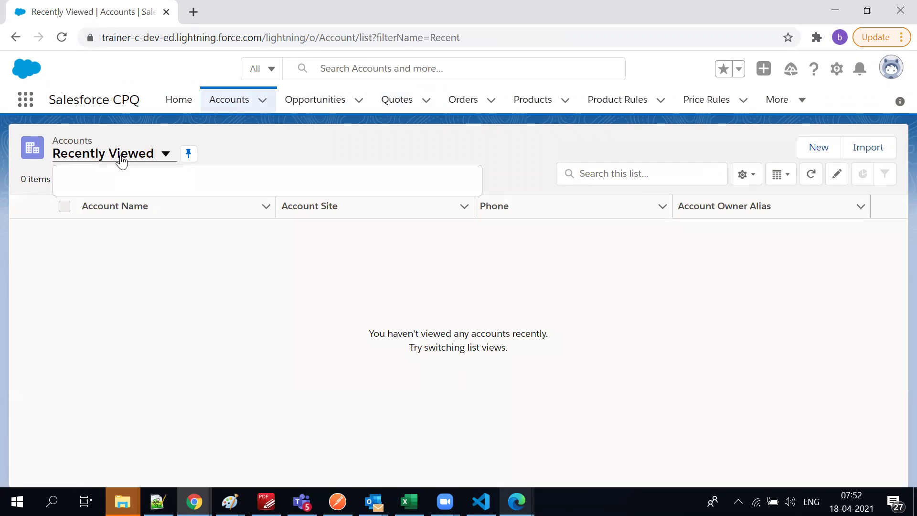
{"action": "left_click", "coordinate": [100, 201]}
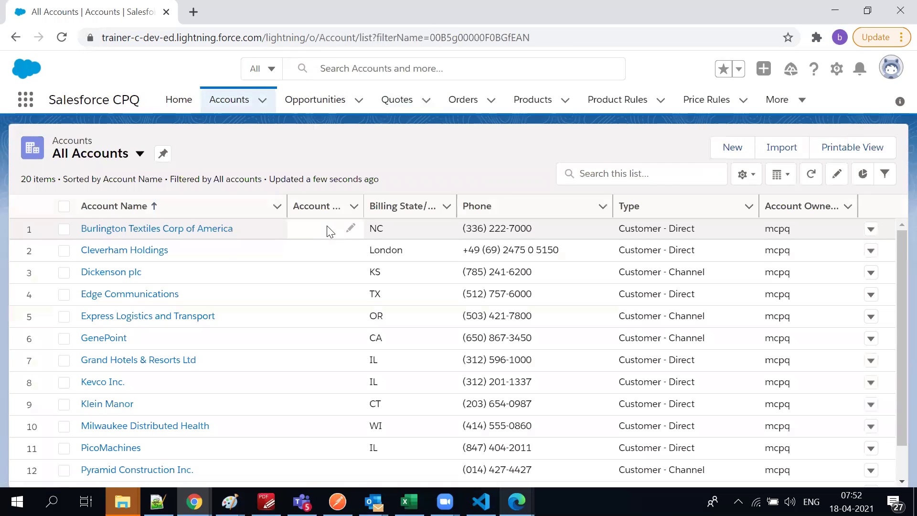
{"action": "scroll", "coordinate": [171, 287], "scroll_direction": "down", "scroll_amount": 2}
{"action": "scroll", "coordinate": [171, 311], "scroll_direction": "up", "scroll_amount": 2}
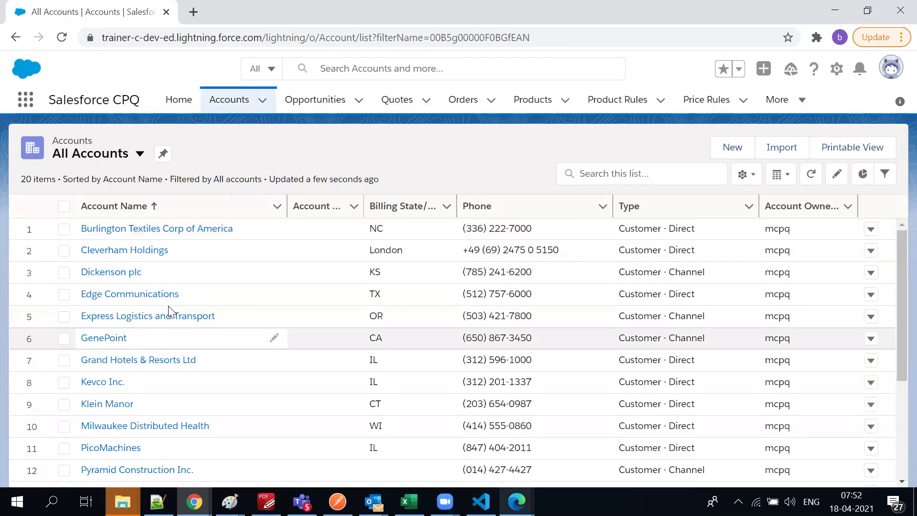
{"action": "left_click", "coordinate": [293, 99]}
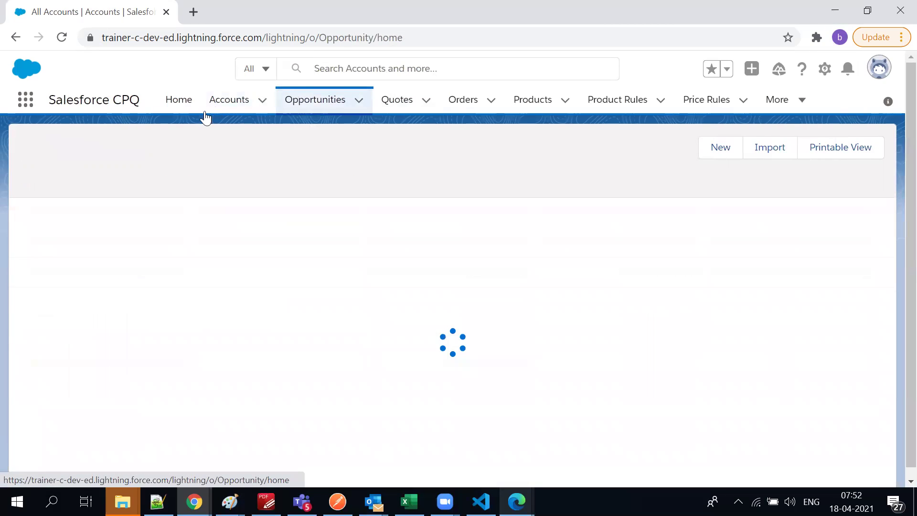
{"action": "left_click", "coordinate": [141, 161]}
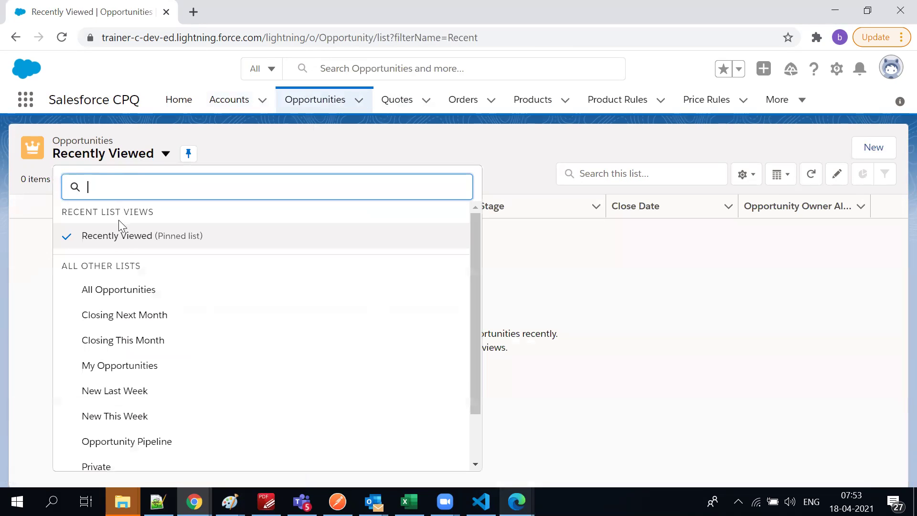
{"action": "left_click", "coordinate": [113, 294]}
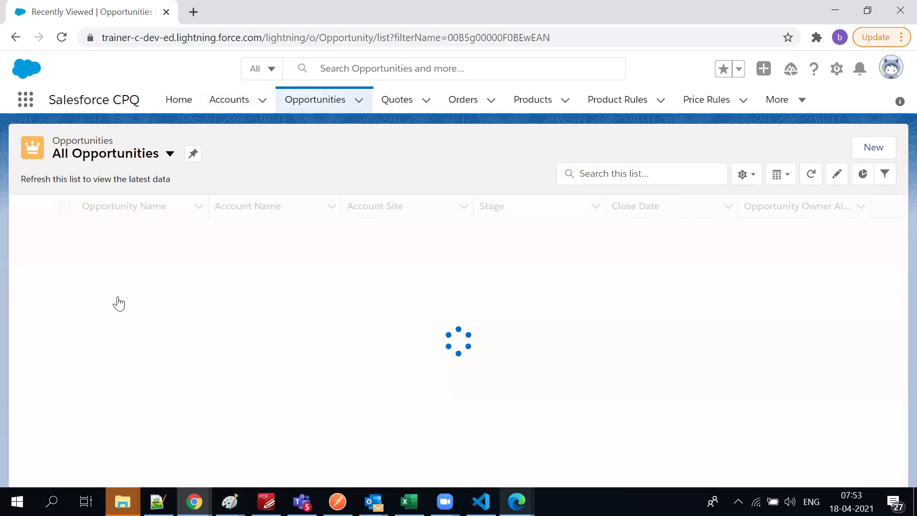
Open quote Q-00000 from the all quotes list, then switch to the Gmail window
{"action": "left_click", "coordinate": [400, 111]}
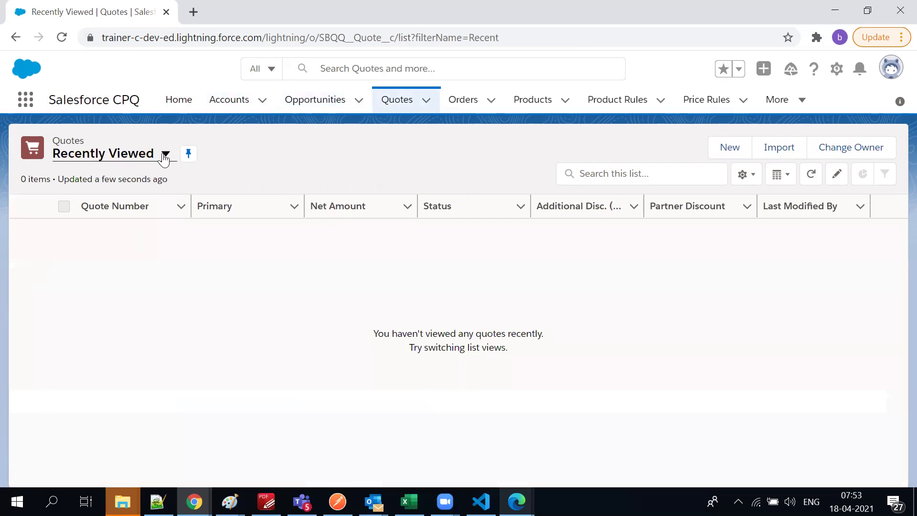
{"action": "left_click", "coordinate": [164, 154]}
{"action": "left_click", "coordinate": [125, 211]}
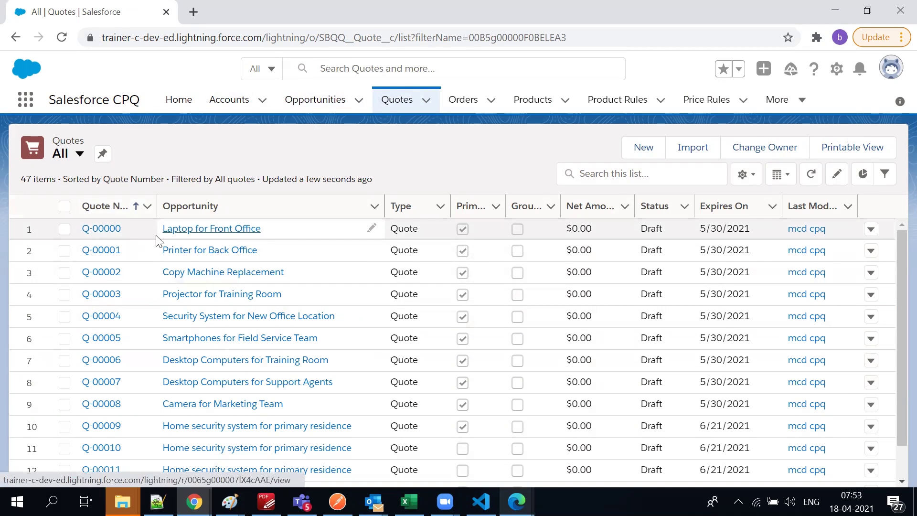
{"action": "left_click", "coordinate": [110, 231]}
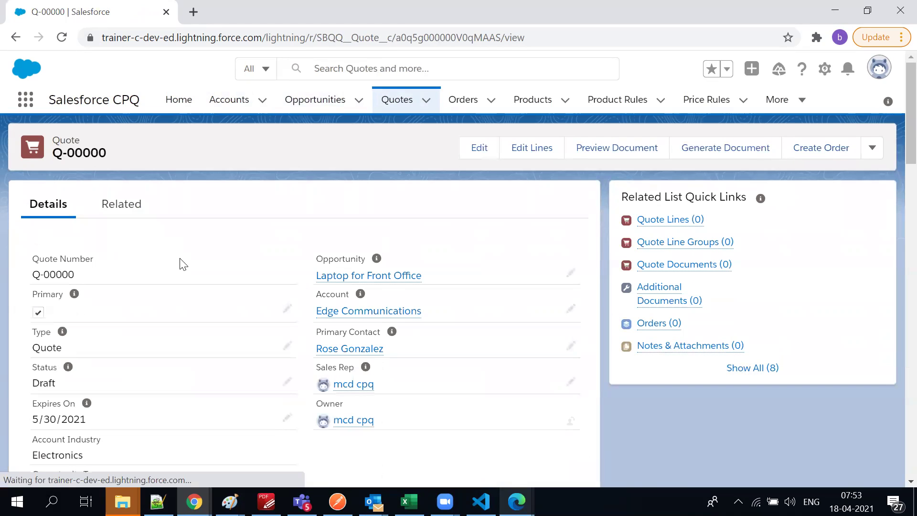
{"action": "scroll", "coordinate": [182, 269], "scroll_direction": "down", "scroll_amount": 20}
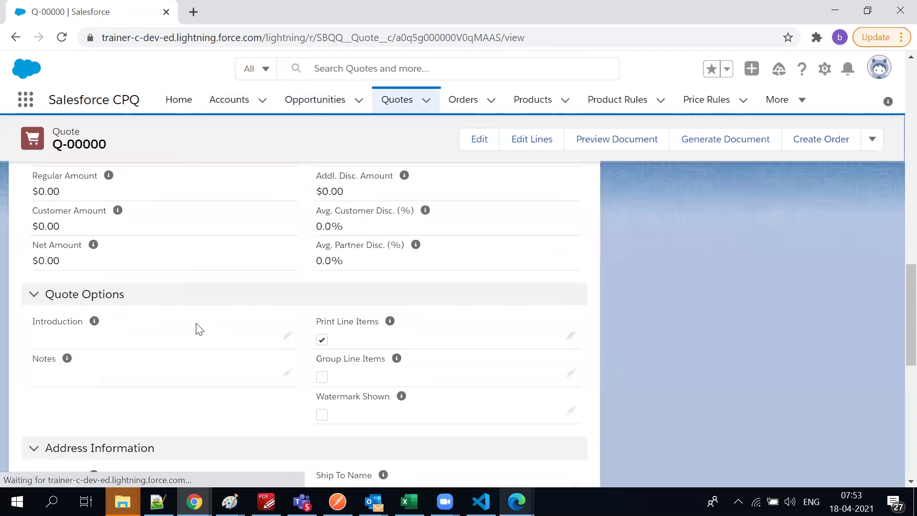
{"action": "scroll", "coordinate": [307, 430], "scroll_direction": "up", "scroll_amount": 20}
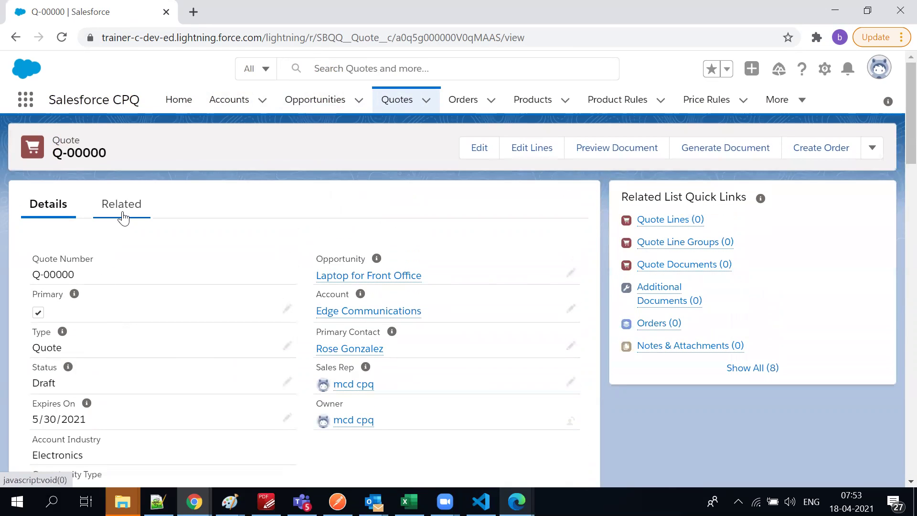
{"action": "key", "text": "alt+Tab"}
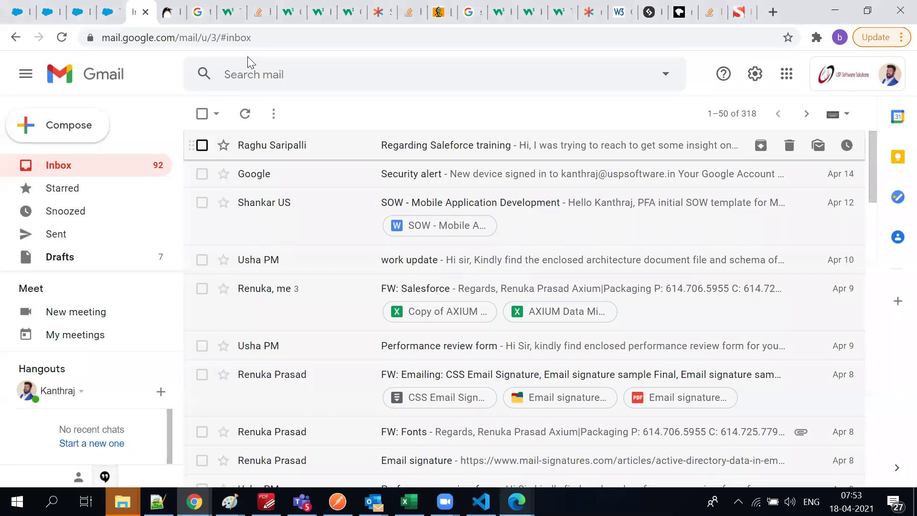
Close the 500 Snacks quote's PDF preview, review its details, and return to the Q-00000 window
{"action": "key", "text": "alt+Tab"}
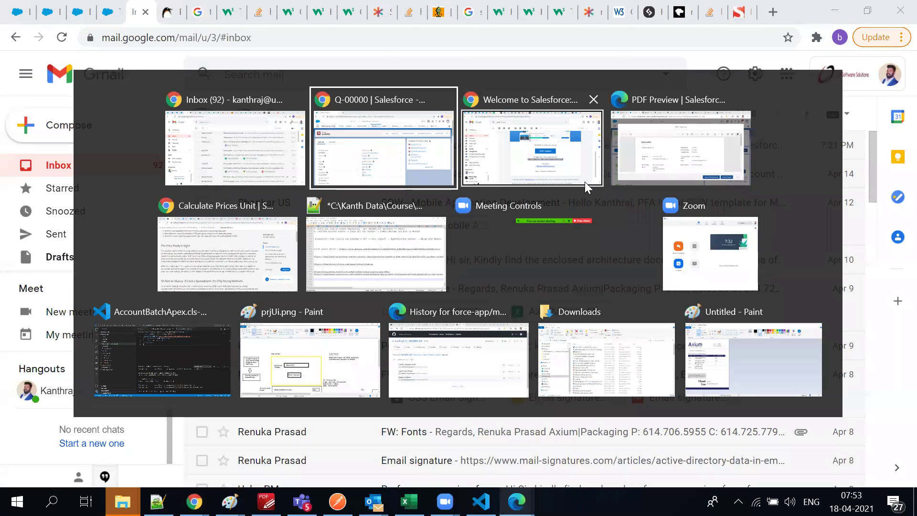
{"action": "left_click", "coordinate": [649, 172]}
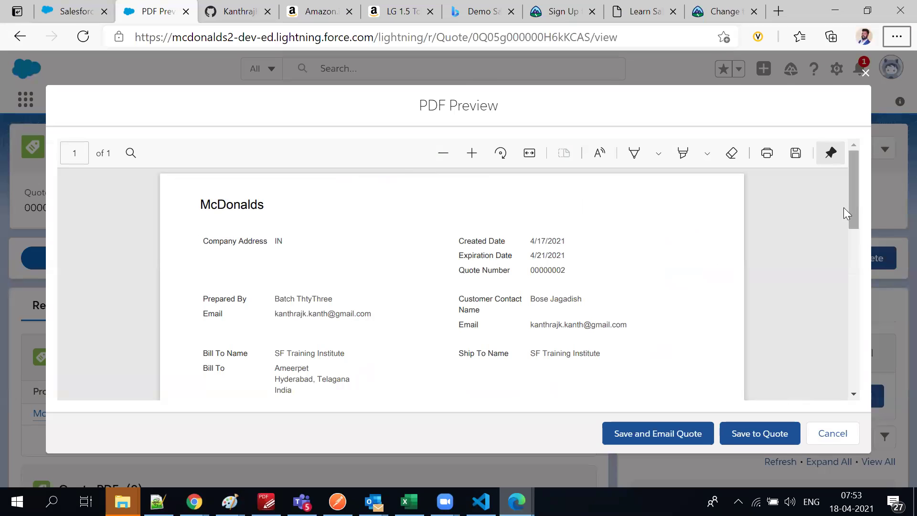
{"action": "left_click", "coordinate": [866, 73]}
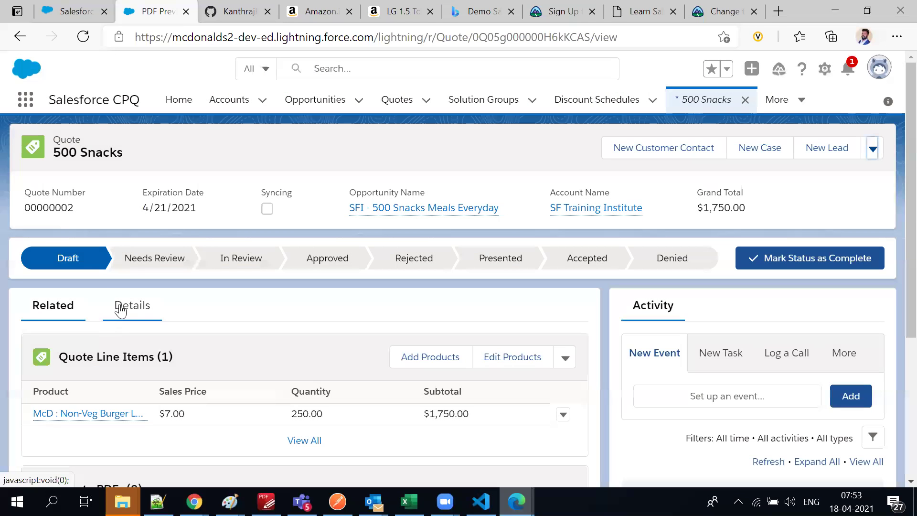
{"action": "left_click", "coordinate": [130, 306]}
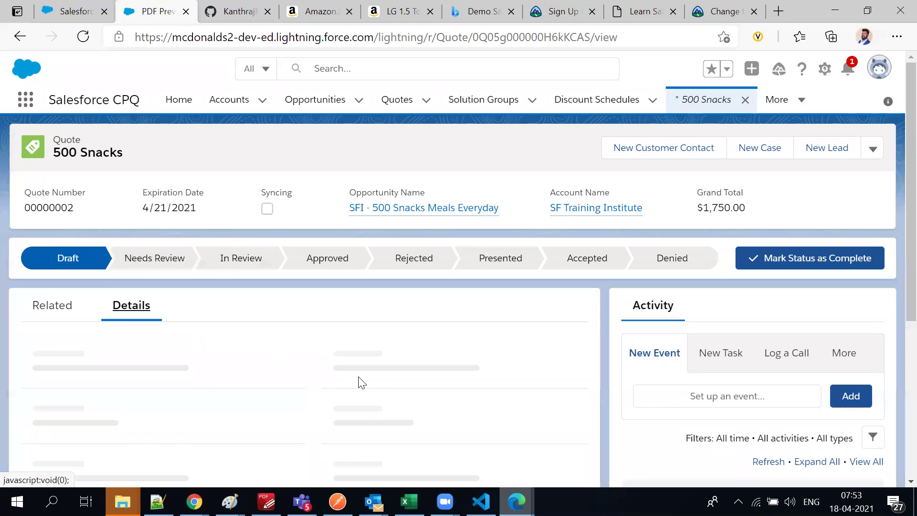
{"action": "scroll", "coordinate": [266, 328], "scroll_direction": "down", "scroll_amount": 3}
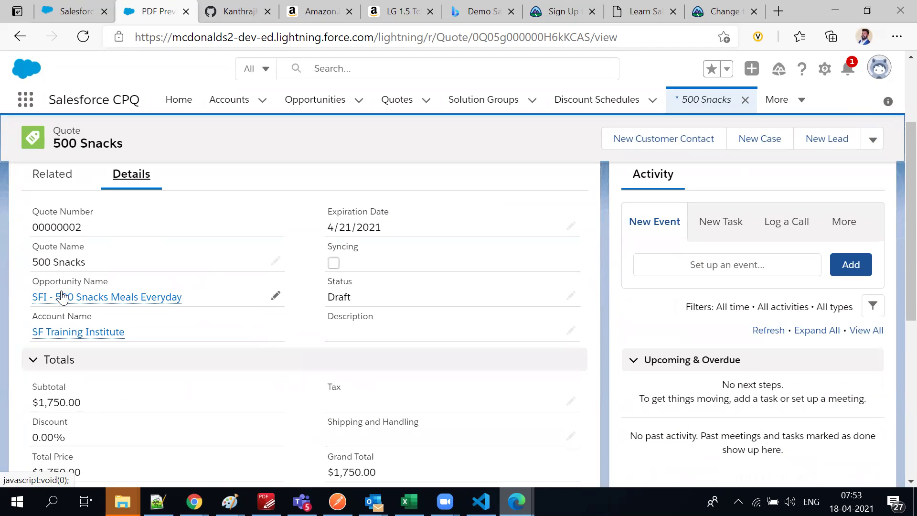
{"action": "scroll", "coordinate": [348, 399], "scroll_direction": "down", "scroll_amount": 3}
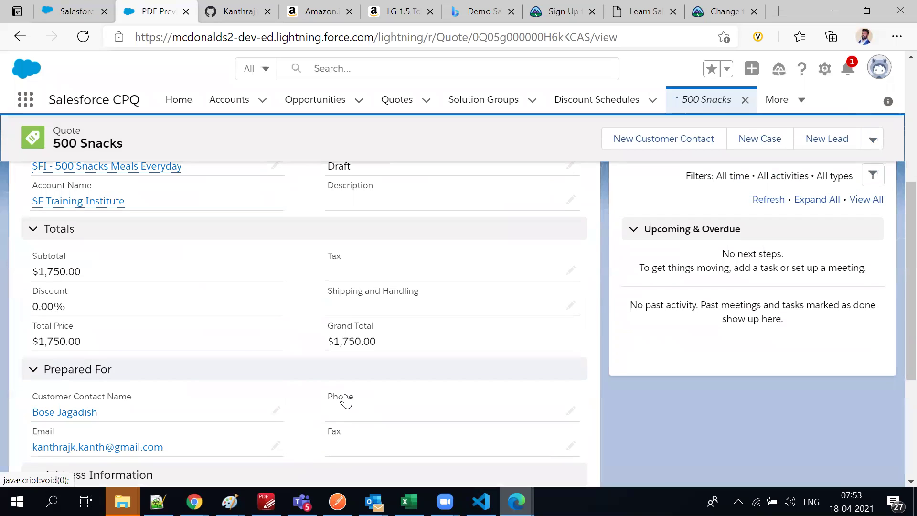
{"action": "scroll", "coordinate": [160, 313], "scroll_direction": "down", "scroll_amount": 3}
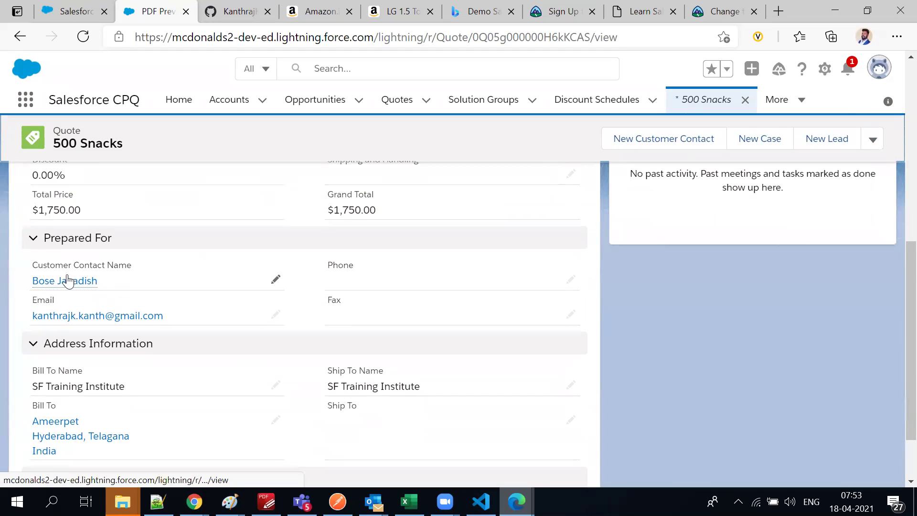
{"action": "scroll", "coordinate": [82, 294], "scroll_direction": "down", "scroll_amount": 2}
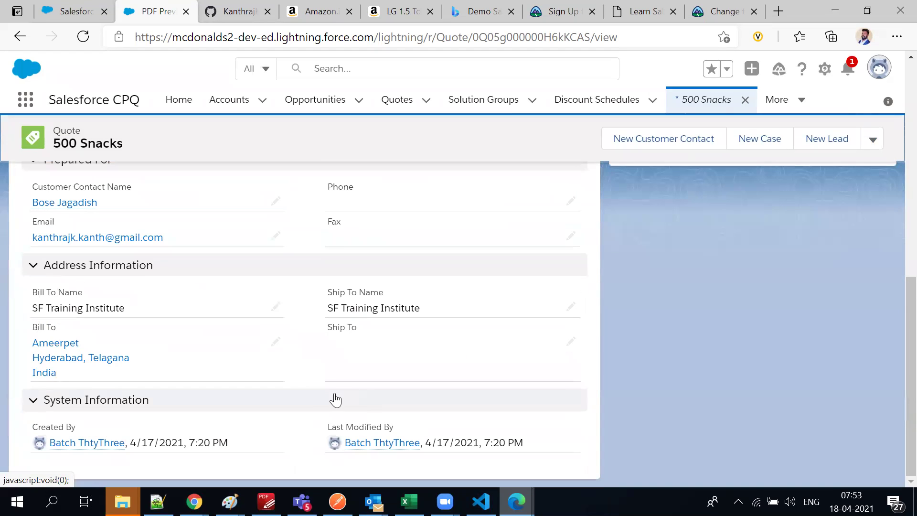
{"action": "key", "text": "alt+Tab"}
{"action": "key", "text": "alt+Tab"}
{"action": "key", "text": "Tab"}
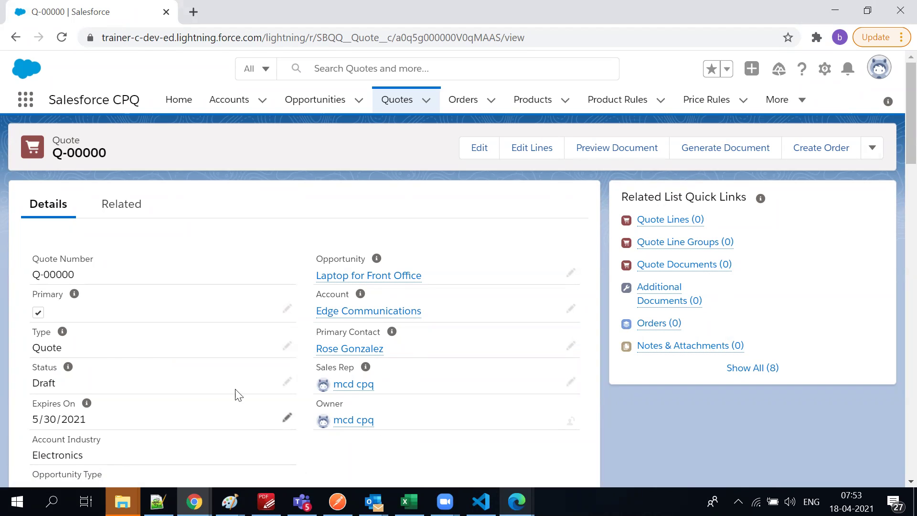
{"action": "scroll", "coordinate": [104, 358], "scroll_direction": "down", "scroll_amount": 3}
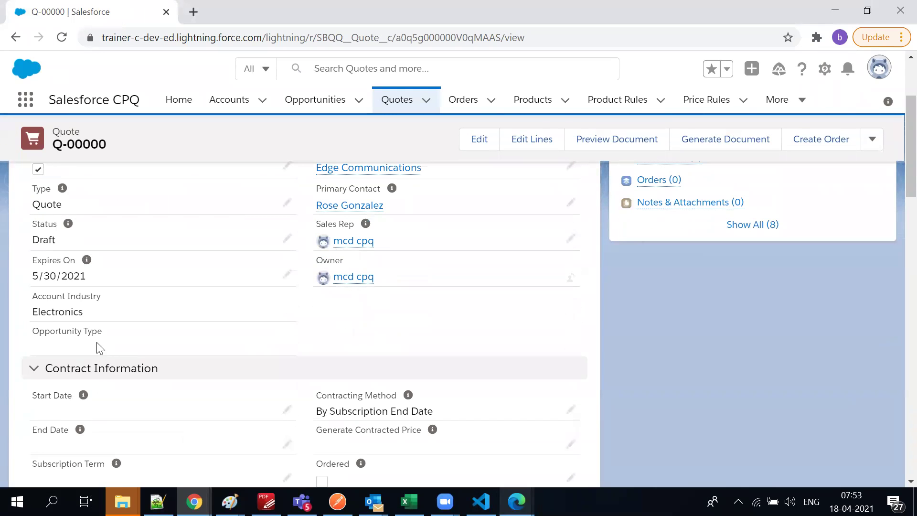
{"action": "scroll", "coordinate": [102, 348], "scroll_direction": "down", "scroll_amount": 3}
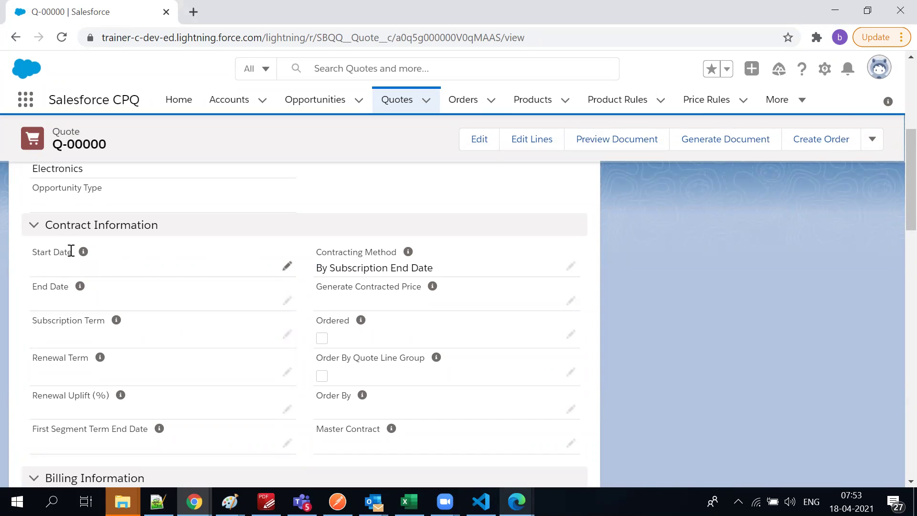
{"action": "scroll", "coordinate": [158, 279], "scroll_direction": "up", "scroll_amount": 6}
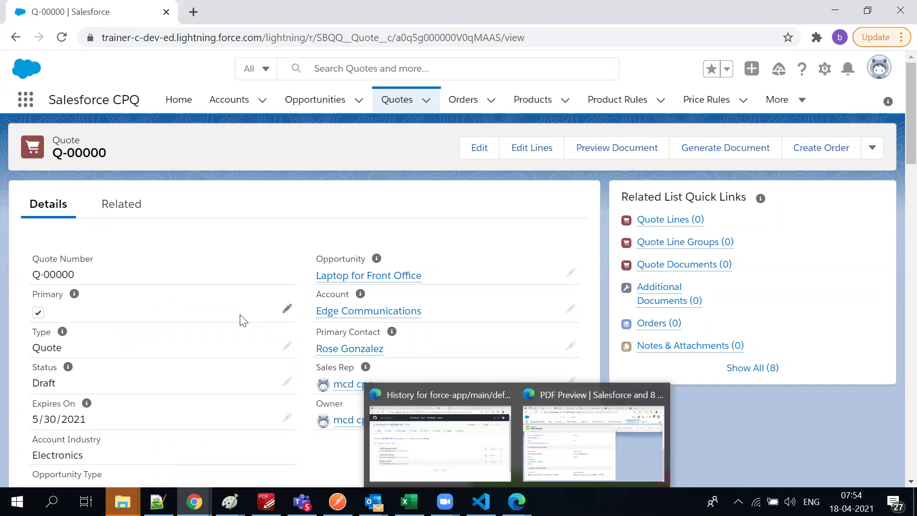
{"action": "scroll", "coordinate": [239, 348], "scroll_direction": "down", "scroll_amount": 5}
{"action": "scroll", "coordinate": [239, 348], "scroll_direction": "down", "scroll_amount": 10}
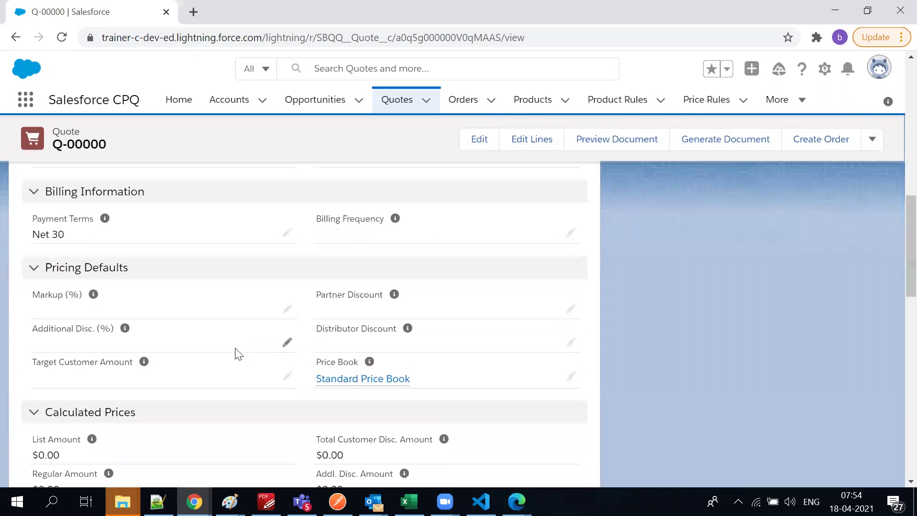
{"action": "scroll", "coordinate": [239, 354], "scroll_direction": "down", "scroll_amount": 3}
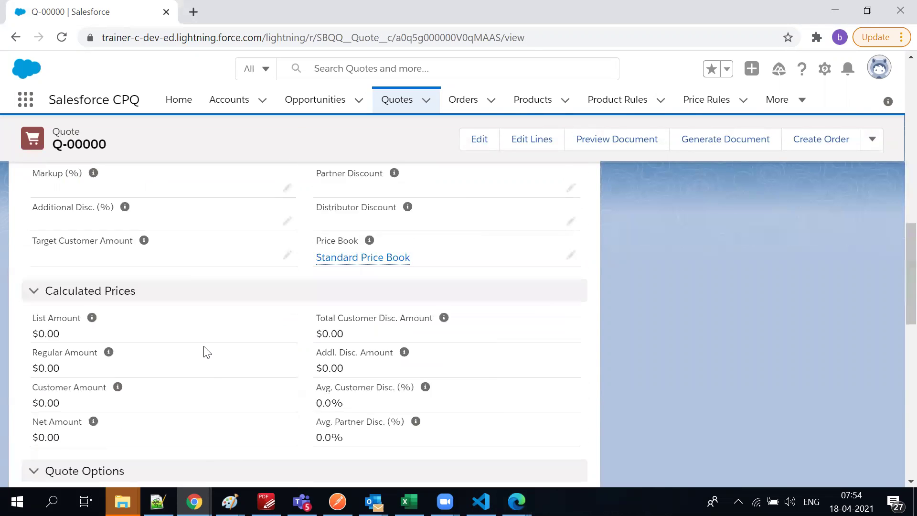
{"action": "scroll", "coordinate": [244, 373], "scroll_direction": "down", "scroll_amount": 3}
{"action": "scroll", "coordinate": [263, 378], "scroll_direction": "down", "scroll_amount": 9}
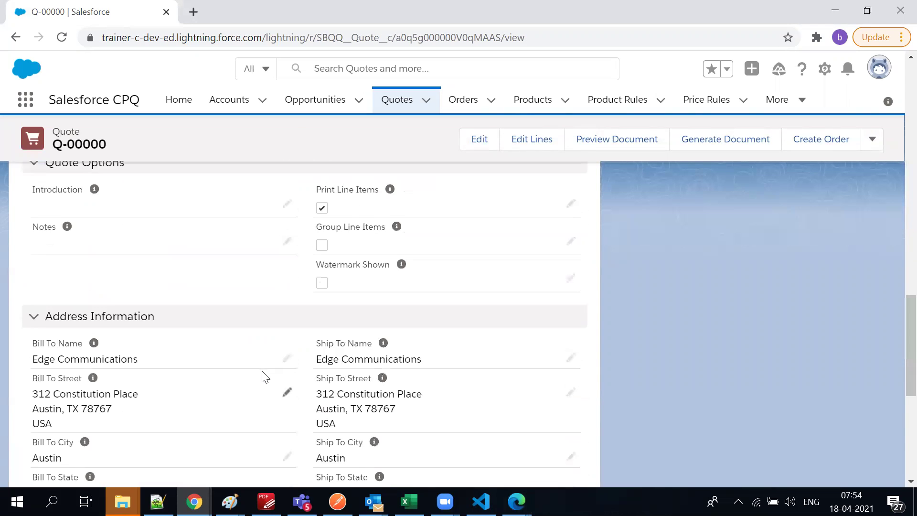
{"action": "scroll", "coordinate": [262, 381], "scroll_direction": "up", "scroll_amount": 3}
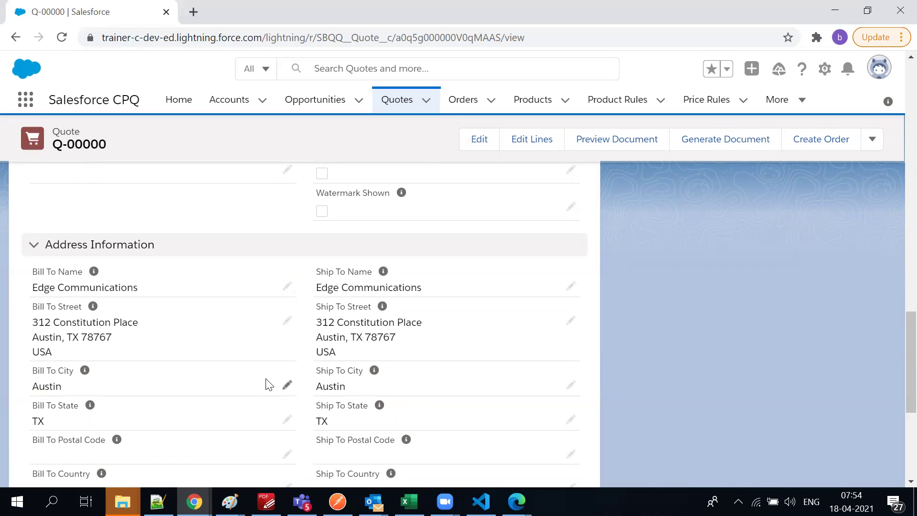
{"action": "scroll", "coordinate": [199, 377], "scroll_direction": "down", "scroll_amount": 3}
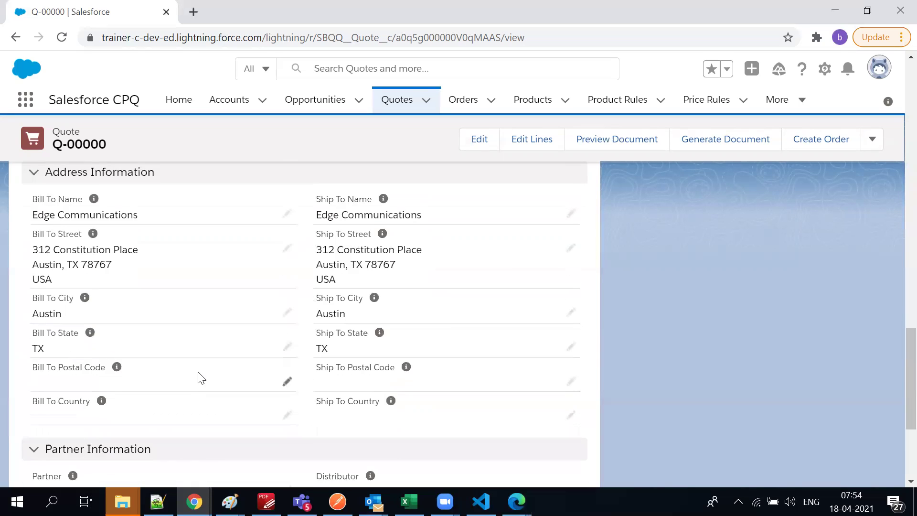
{"action": "scroll", "coordinate": [199, 376], "scroll_direction": "up", "scroll_amount": 1}
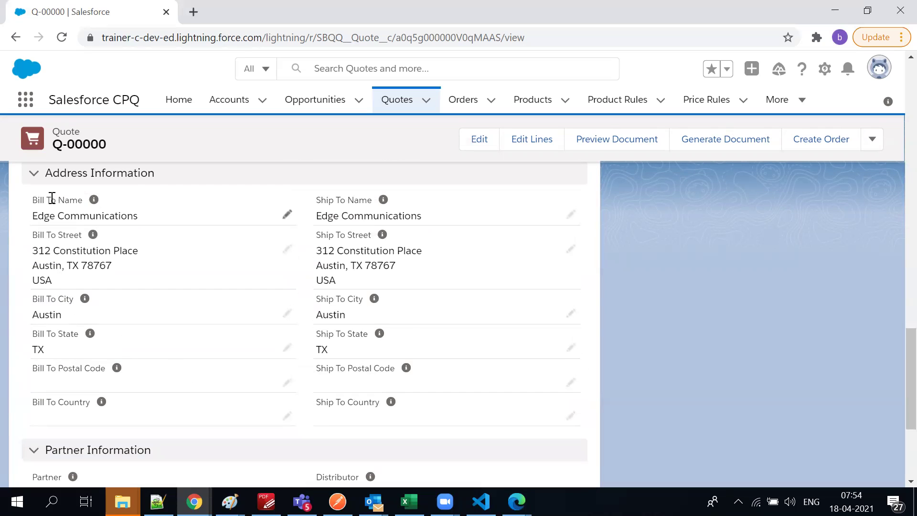
{"action": "scroll", "coordinate": [260, 267], "scroll_direction": "down", "scroll_amount": 4}
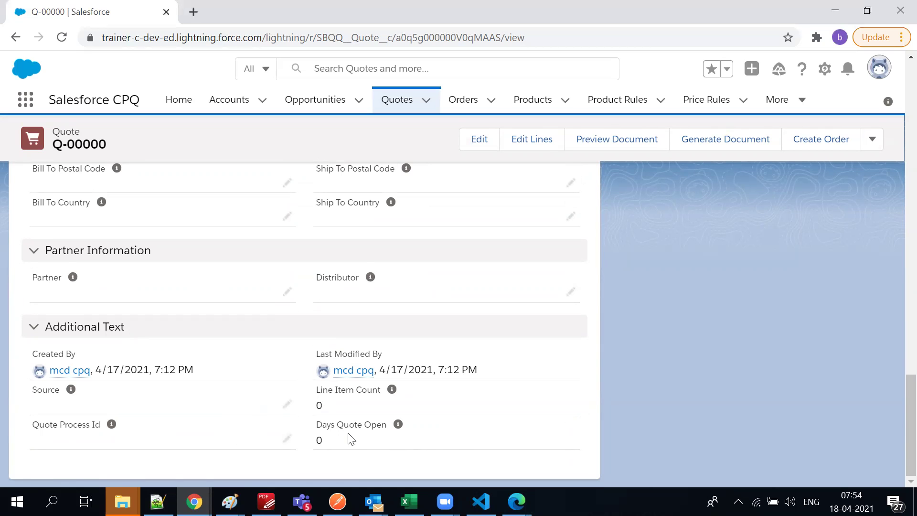
{"action": "scroll", "coordinate": [351, 437], "scroll_direction": "up", "scroll_amount": 11}
{"action": "scroll", "coordinate": [191, 397], "scroll_direction": "down", "scroll_amount": 1}
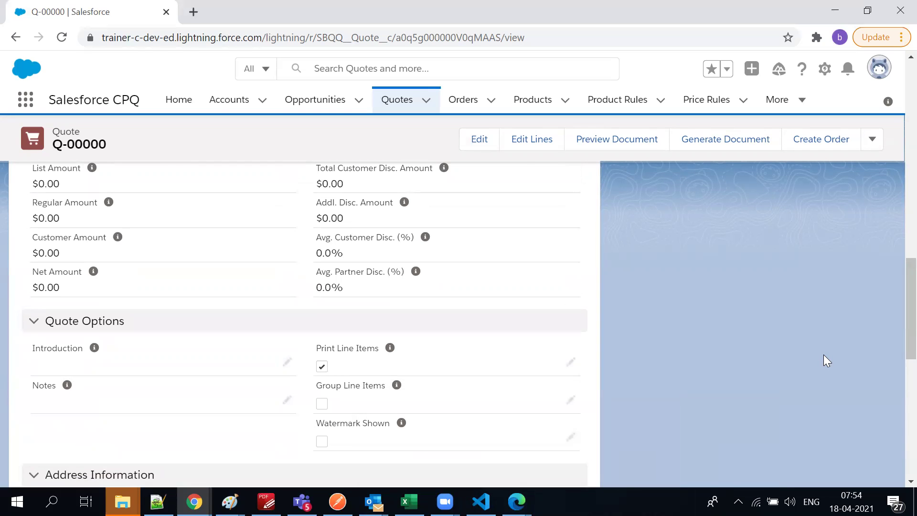
Preview quote Q-00000's document and read through the one-page PDF with Net 30 terms
{"action": "left_click", "coordinate": [601, 136]}
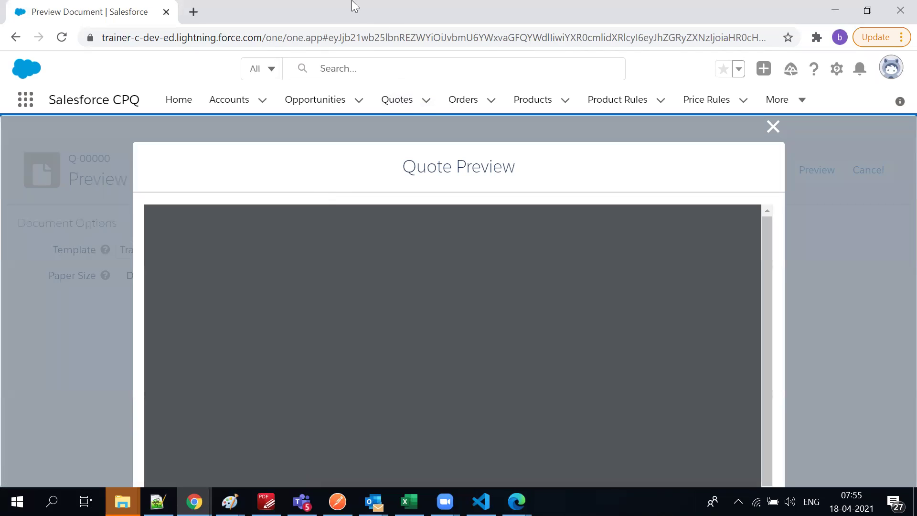
{"action": "scroll", "coordinate": [442, 389], "scroll_direction": "down", "scroll_amount": 3}
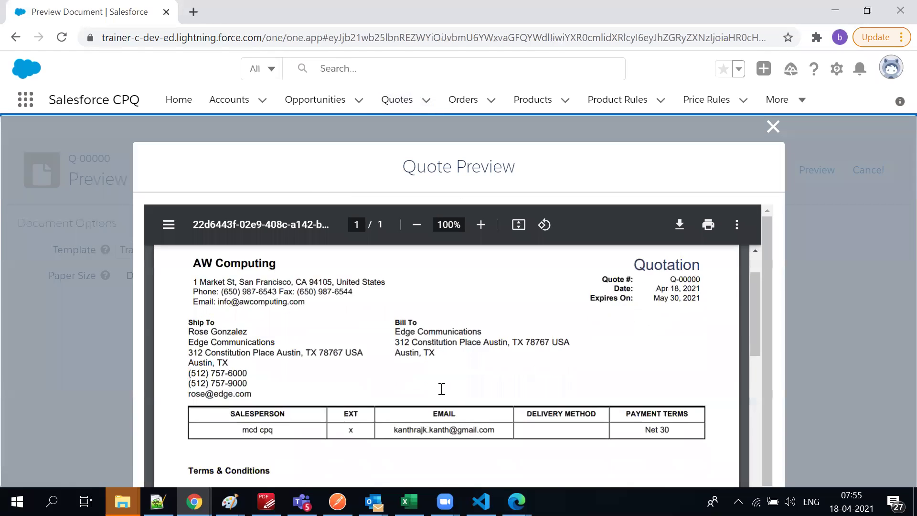
{"action": "scroll", "coordinate": [442, 390], "scroll_direction": "down", "scroll_amount": 7}
{"action": "scroll", "coordinate": [438, 390], "scroll_direction": "up", "scroll_amount": 6}
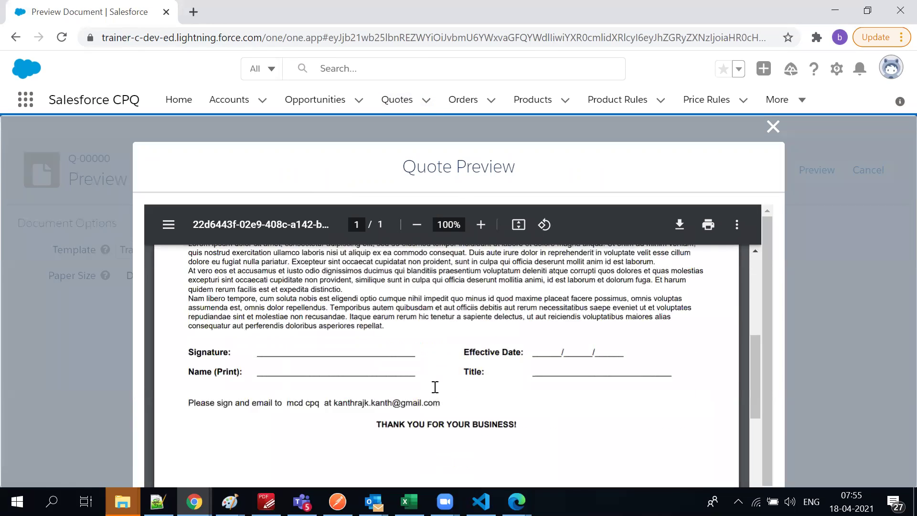
{"action": "scroll", "coordinate": [435, 387], "scroll_direction": "up", "scroll_amount": 5}
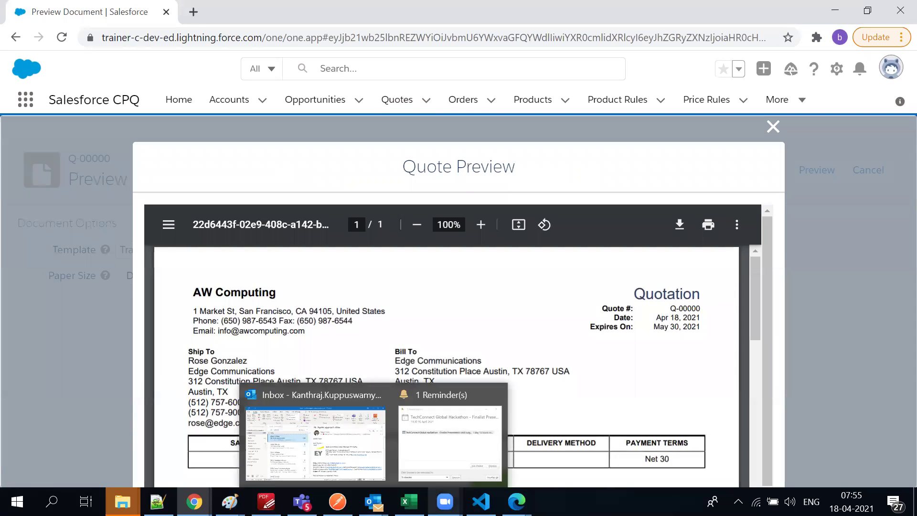
{"action": "mouse_move", "coordinate": [230, 502]}
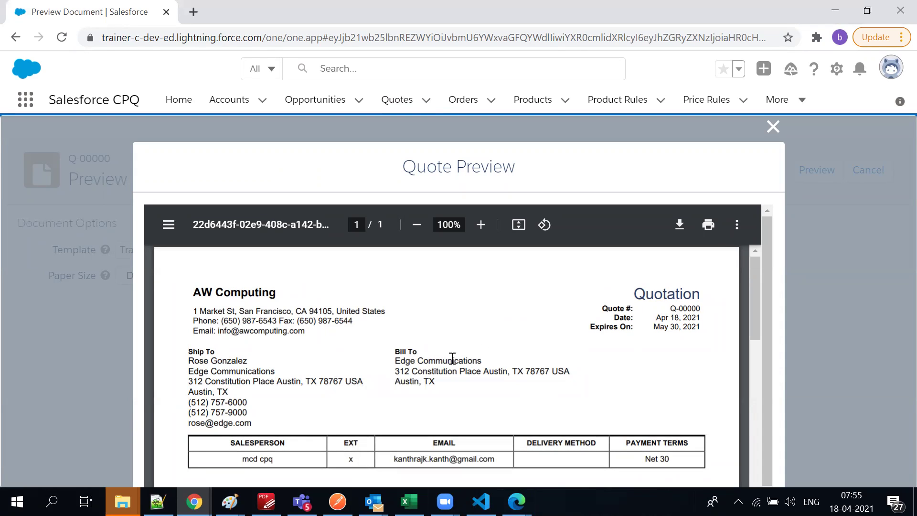
{"action": "scroll", "coordinate": [455, 366], "scroll_direction": "down", "scroll_amount": 3}
{"action": "scroll", "coordinate": [456, 366], "scroll_direction": "up", "scroll_amount": 3}
{"action": "scroll", "coordinate": [338, 420], "scroll_direction": "down", "scroll_amount": 2}
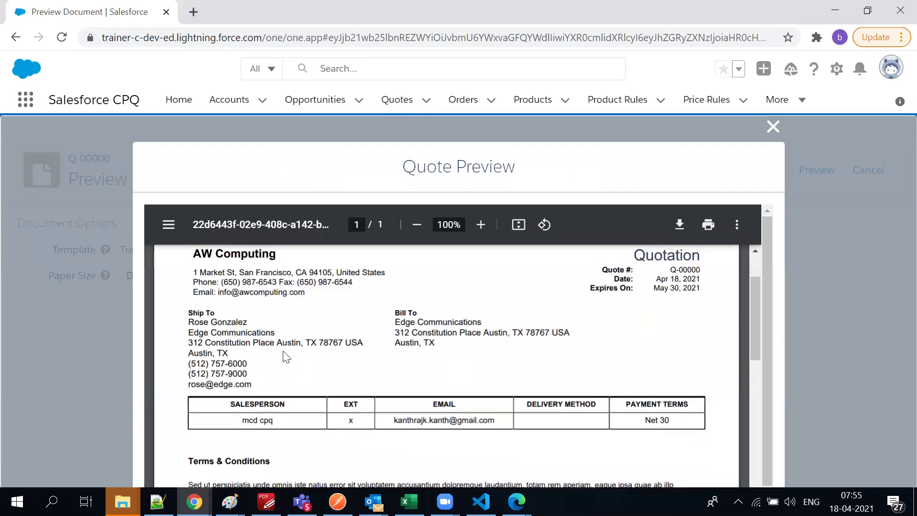
{"action": "scroll", "coordinate": [349, 430], "scroll_direction": "up", "scroll_amount": 2}
{"action": "scroll", "coordinate": [360, 439], "scroll_direction": "down", "scroll_amount": 2}
{"action": "scroll", "coordinate": [361, 434], "scroll_direction": "down", "scroll_amount": 6}
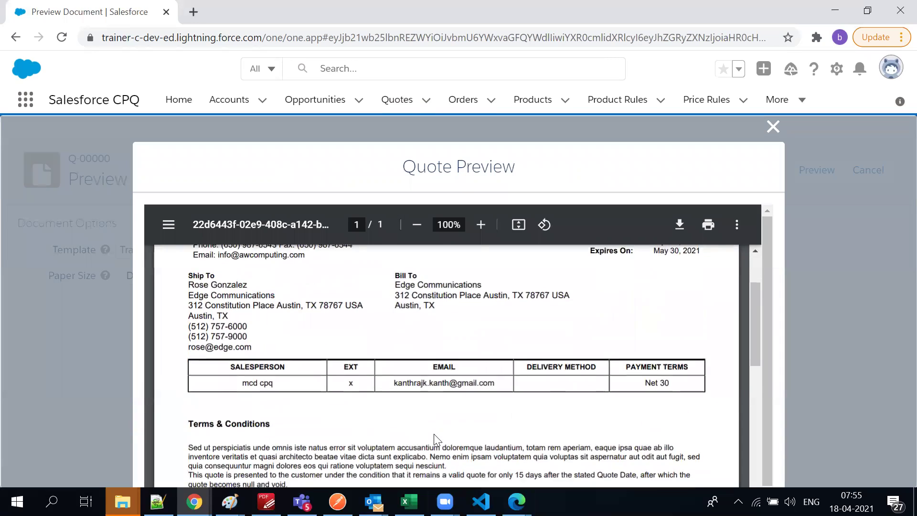
{"action": "scroll", "coordinate": [354, 442], "scroll_direction": "down", "scroll_amount": 4}
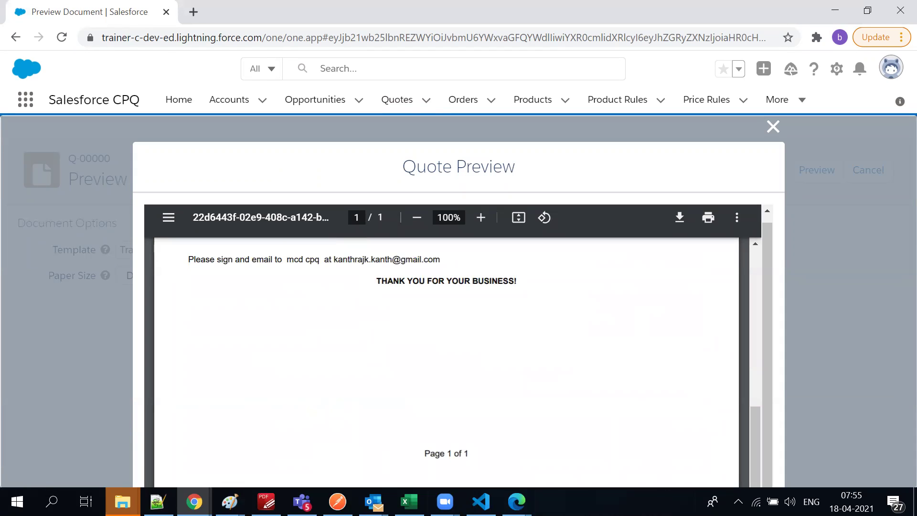
{"action": "mouse_move", "coordinate": [194, 502]}
{"action": "scroll", "coordinate": [508, 377], "scroll_direction": "up", "scroll_amount": 10}
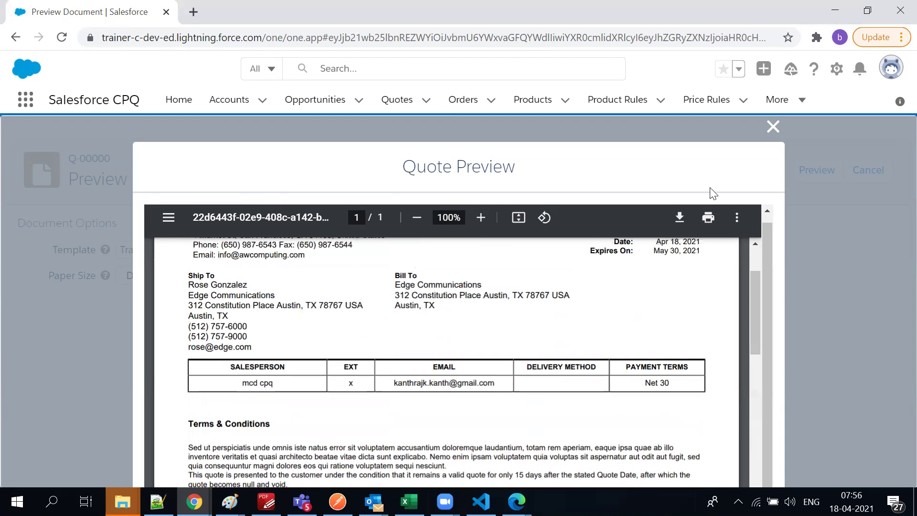
Change the quote document paper size to A4 and regenerate the preview
{"action": "left_click", "coordinate": [764, 131]}
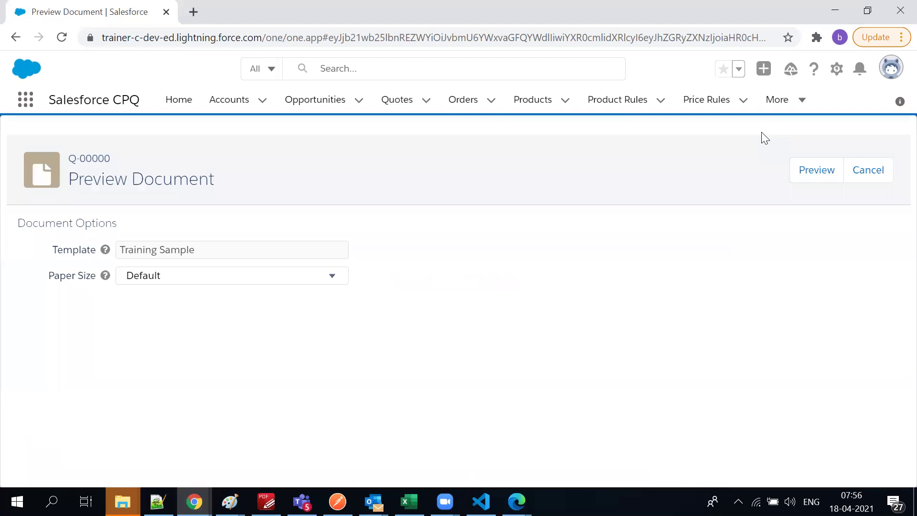
{"action": "left_click", "coordinate": [216, 275]}
{"action": "left_click", "coordinate": [184, 330]}
{"action": "left_click", "coordinate": [811, 169]}
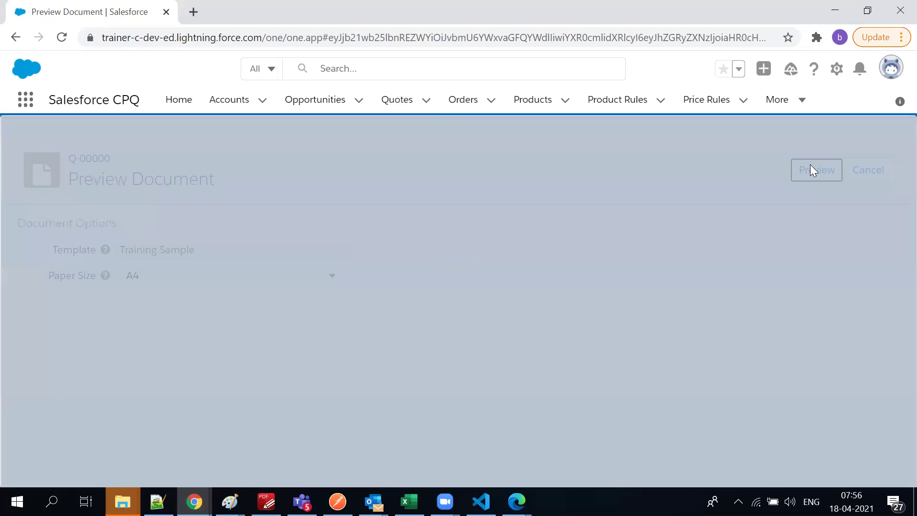
{"action": "scroll", "coordinate": [613, 301], "scroll_direction": "down", "scroll_amount": 10}
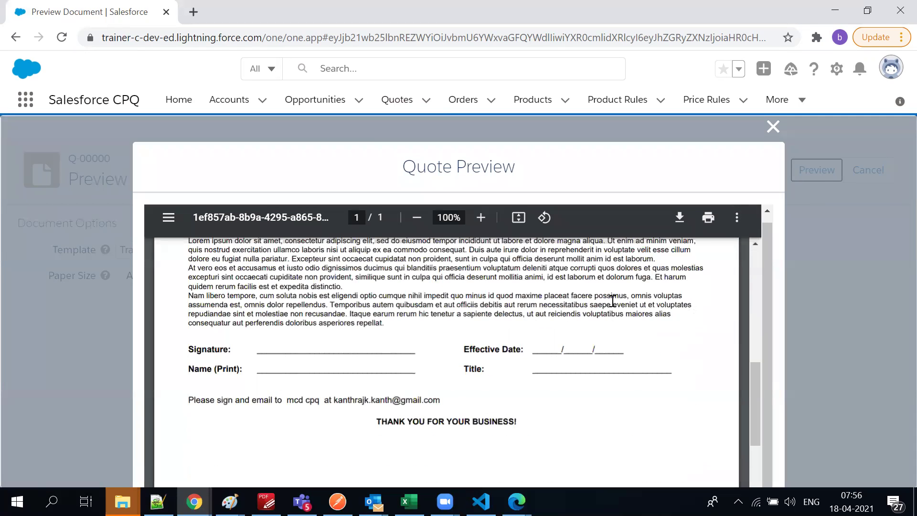
{"action": "scroll", "coordinate": [613, 301], "scroll_direction": "down", "scroll_amount": 3}
{"action": "scroll", "coordinate": [612, 307], "scroll_direction": "up", "scroll_amount": 8}
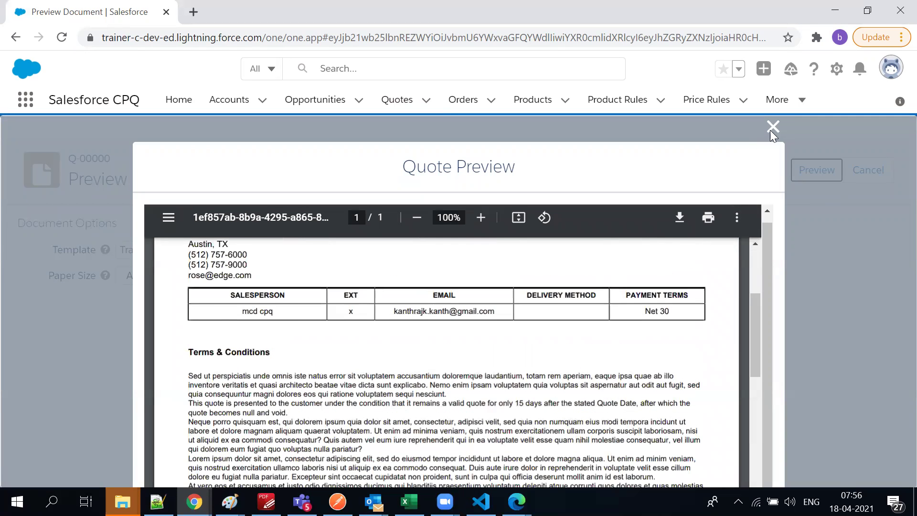
Close the A4 preview, keep A4 paper size, and cancel back to the Q-00000 record
{"action": "left_click", "coordinate": [773, 127]}
{"action": "left_click", "coordinate": [136, 275]}
{"action": "left_click", "coordinate": [391, 243]}
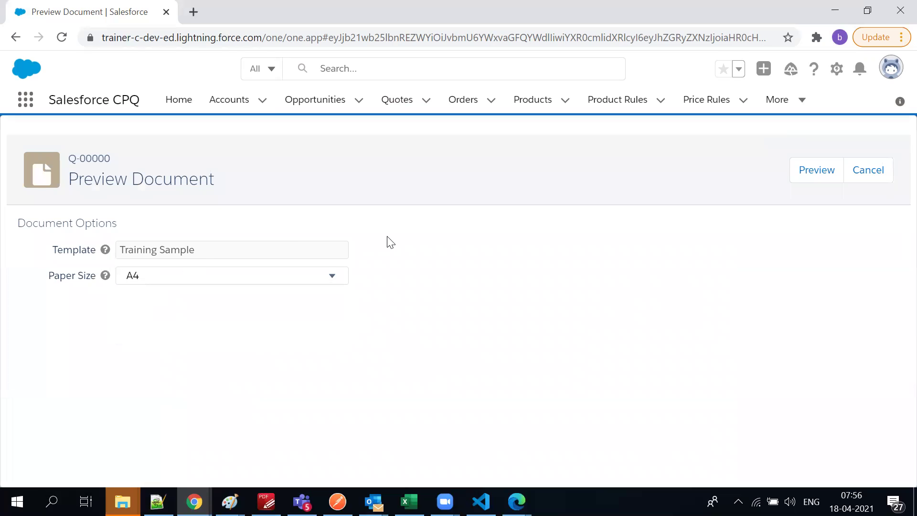
{"action": "left_click", "coordinate": [852, 181]}
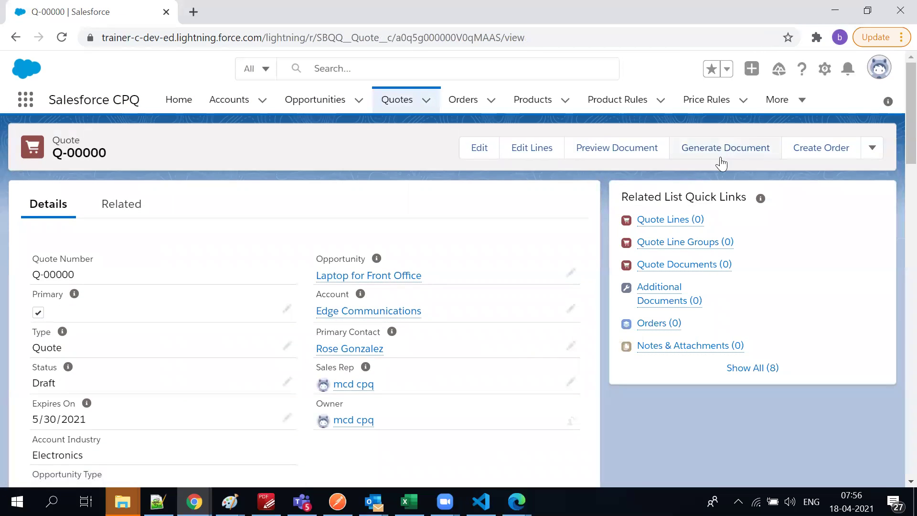
{"action": "left_click", "coordinate": [873, 149]}
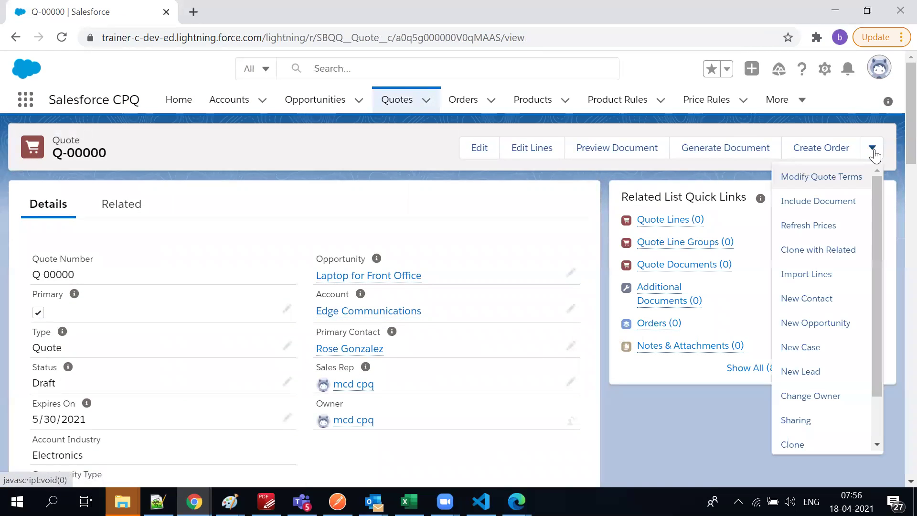
{"action": "scroll", "coordinate": [854, 309], "scroll_direction": "down", "scroll_amount": 2}
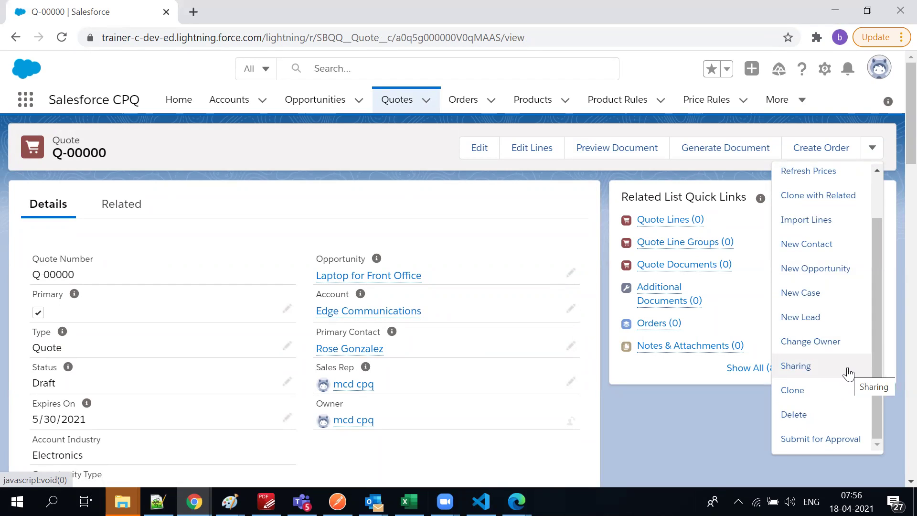
{"action": "scroll", "coordinate": [849, 374], "scroll_direction": "up", "scroll_amount": 2}
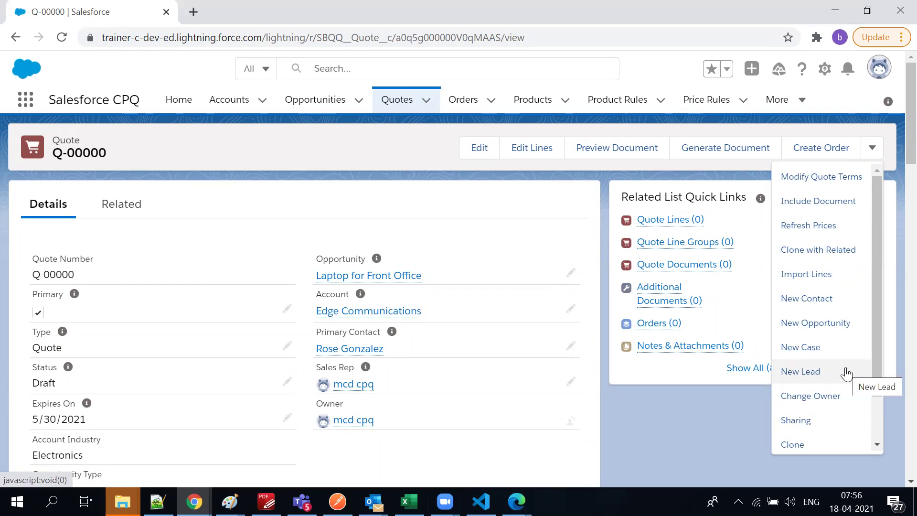
{"action": "scroll", "coordinate": [847, 374], "scroll_direction": "down", "scroll_amount": 2}
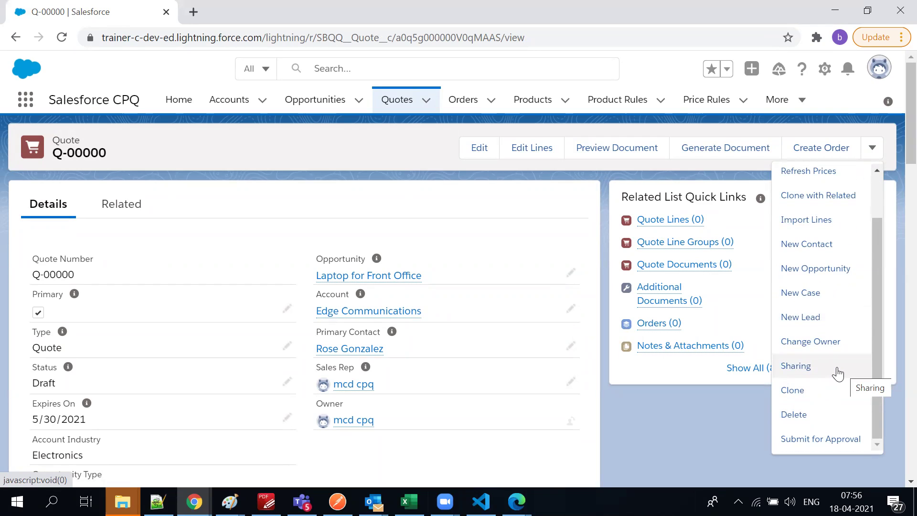
{"action": "left_click", "coordinate": [91, 199]}
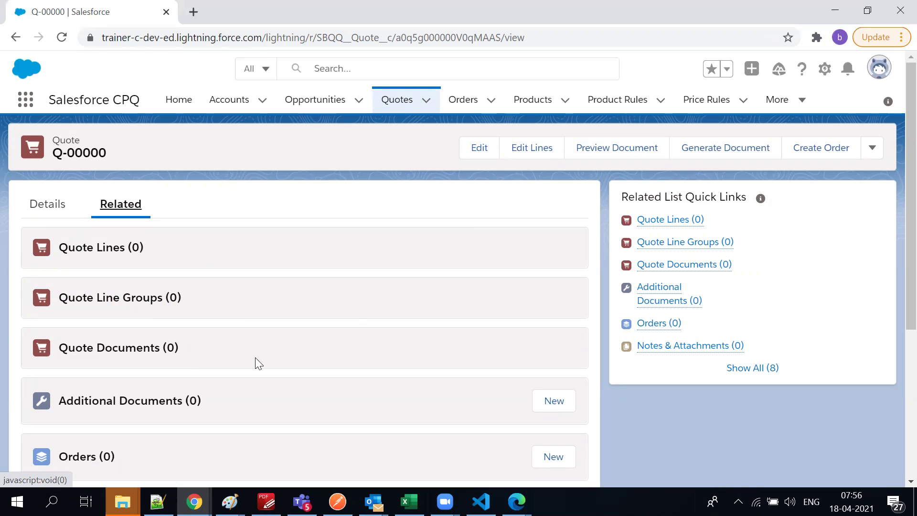
{"action": "scroll", "coordinate": [145, 376], "scroll_direction": "down", "scroll_amount": 3}
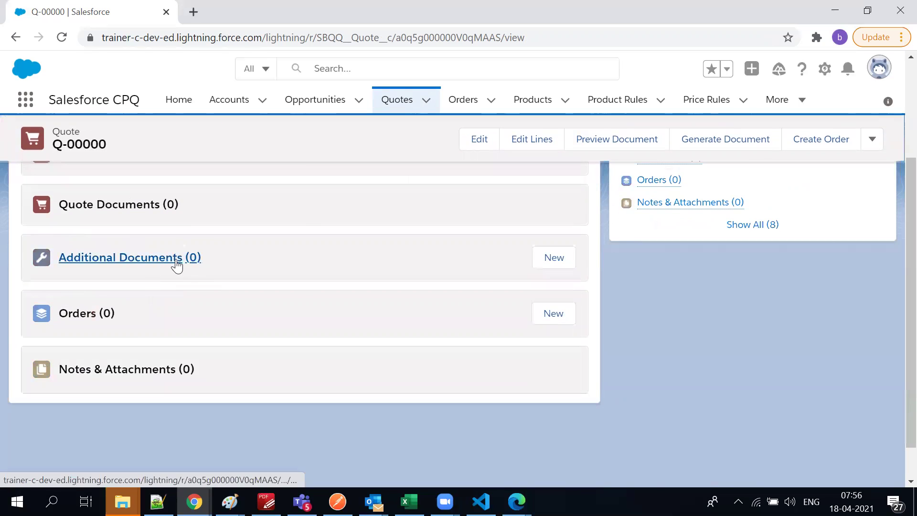
{"action": "scroll", "coordinate": [158, 323], "scroll_direction": "up", "scroll_amount": 3}
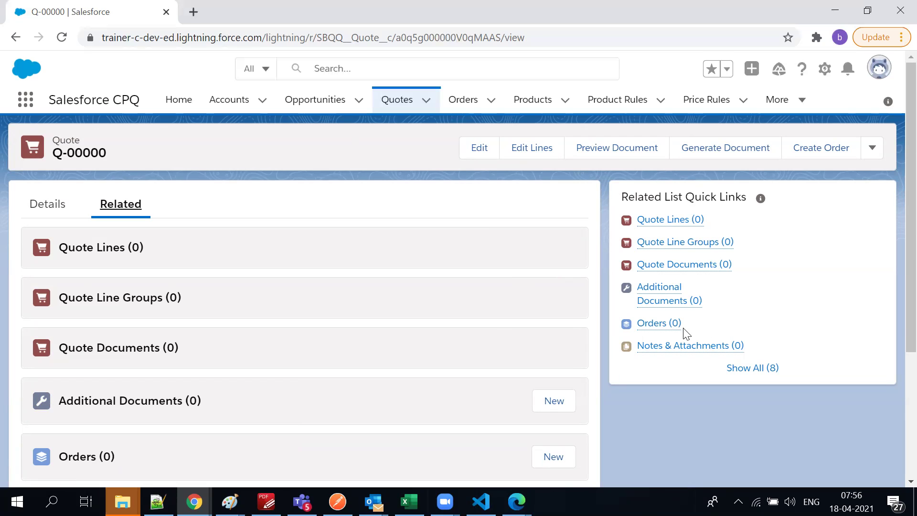
{"action": "scroll", "coordinate": [374, 321], "scroll_direction": "down", "scroll_amount": 5}
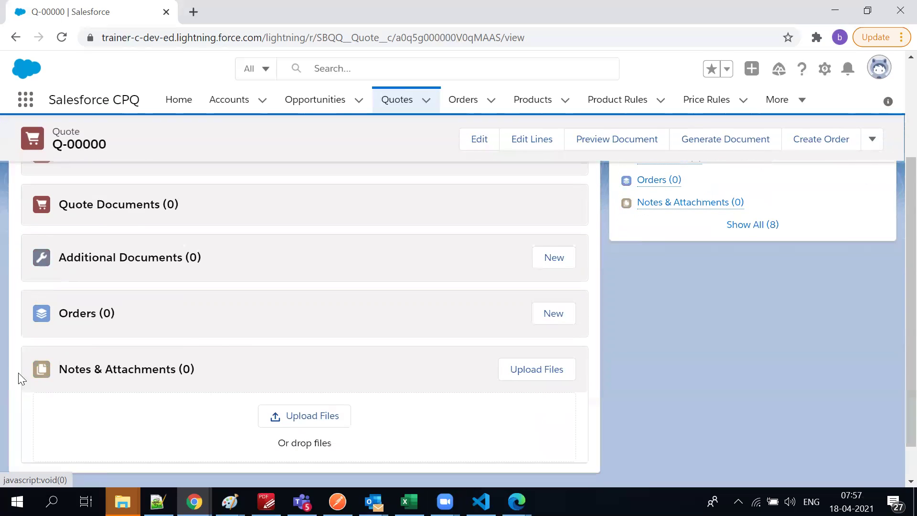
{"action": "scroll", "coordinate": [239, 420], "scroll_direction": "up", "scroll_amount": 5}
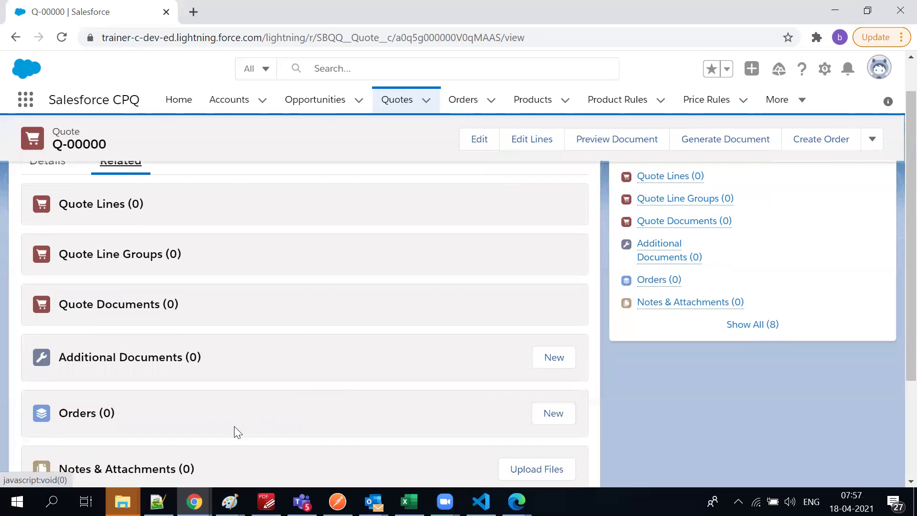
{"action": "scroll", "coordinate": [334, 382], "scroll_direction": "down", "scroll_amount": 5}
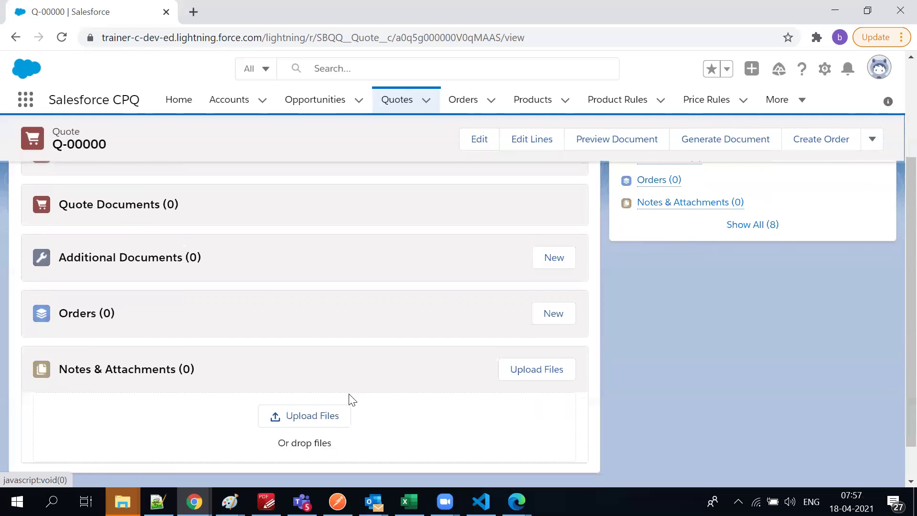
{"action": "scroll", "coordinate": [342, 430], "scroll_direction": "up", "scroll_amount": 5}
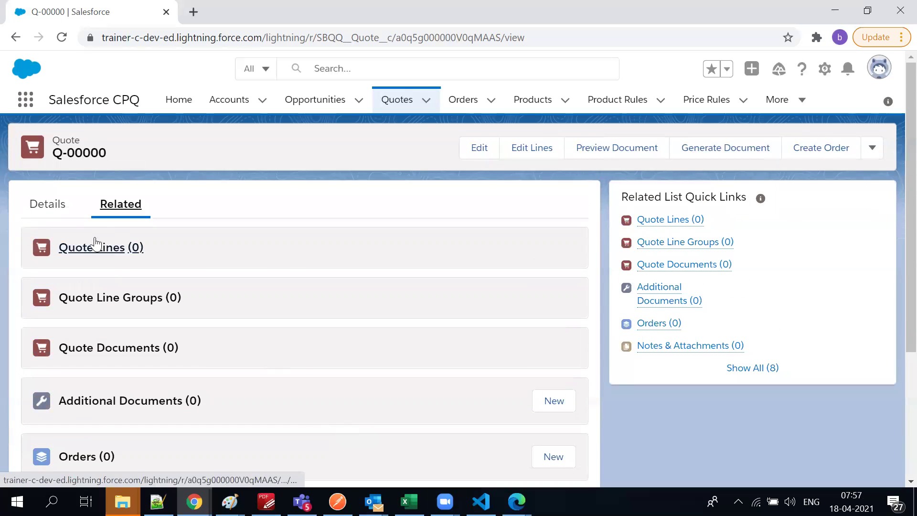
{"action": "left_click", "coordinate": [871, 148]}
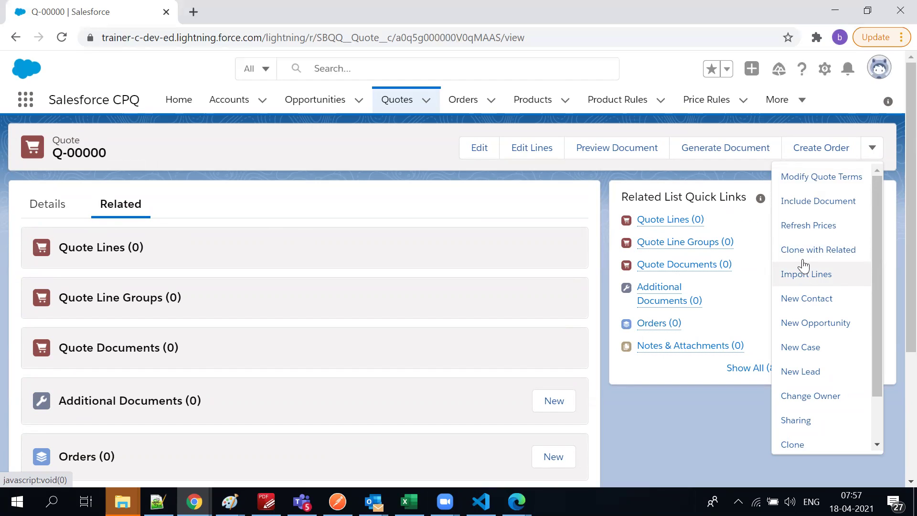
{"action": "left_click", "coordinate": [312, 141]}
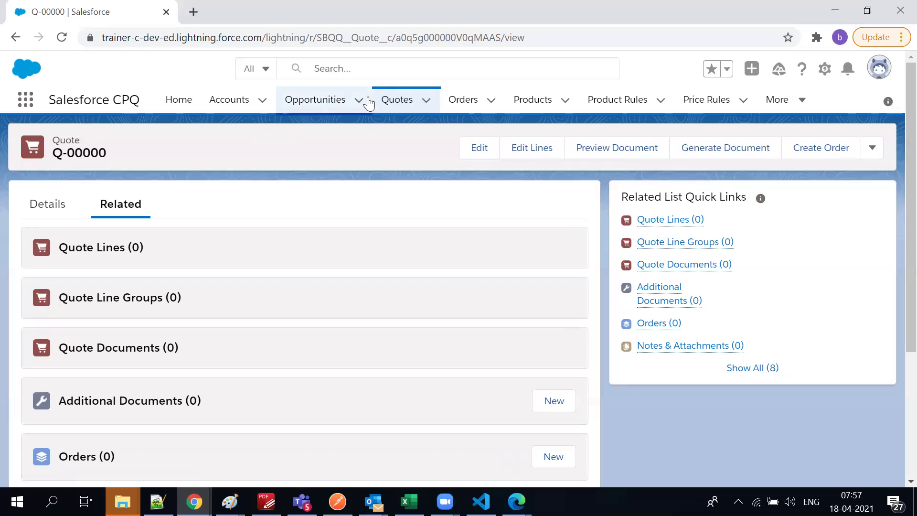
Switch the Quotes list to the All view of 47 quotes and scroll to its last rows
{"action": "left_click", "coordinate": [392, 101]}
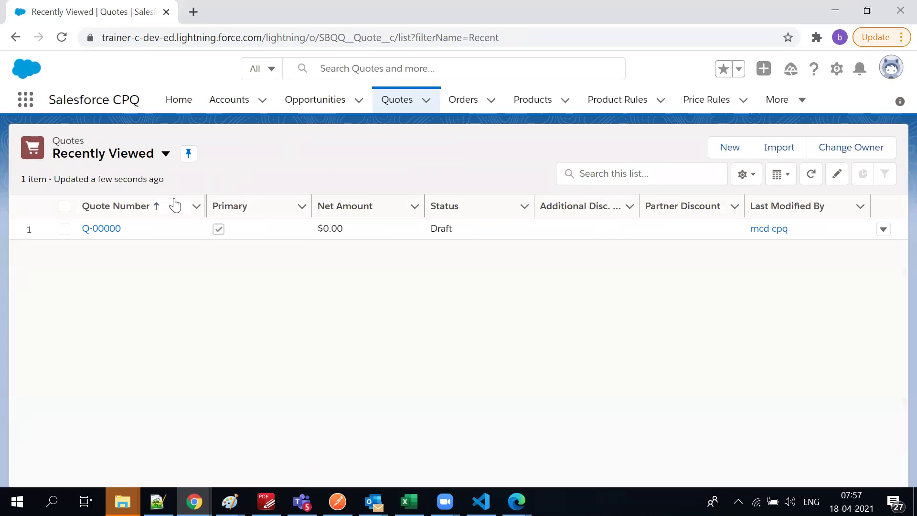
{"action": "left_click", "coordinate": [163, 156]}
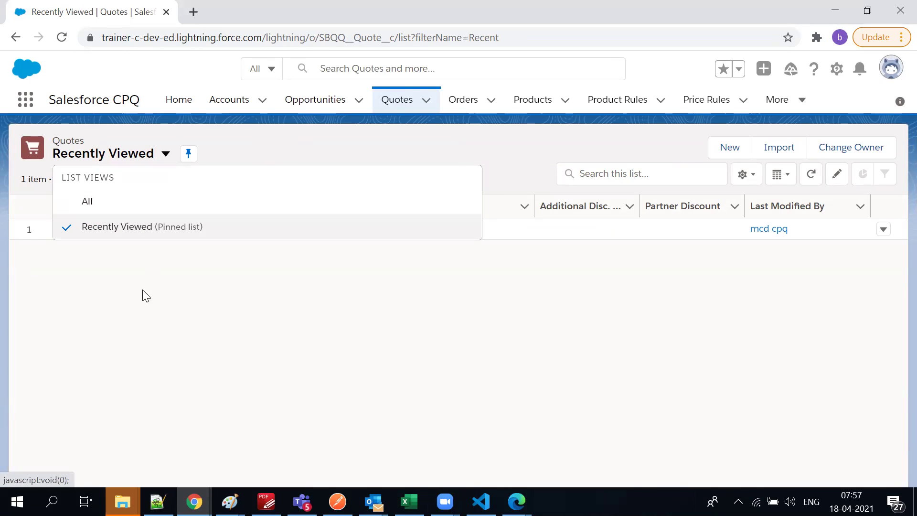
{"action": "left_click", "coordinate": [86, 211]}
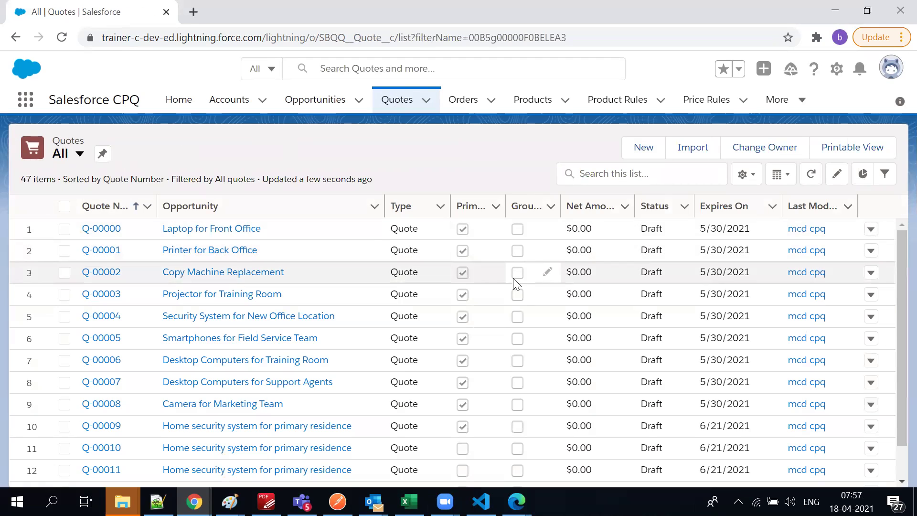
{"action": "scroll", "coordinate": [513, 278], "scroll_direction": "down", "scroll_amount": 15}
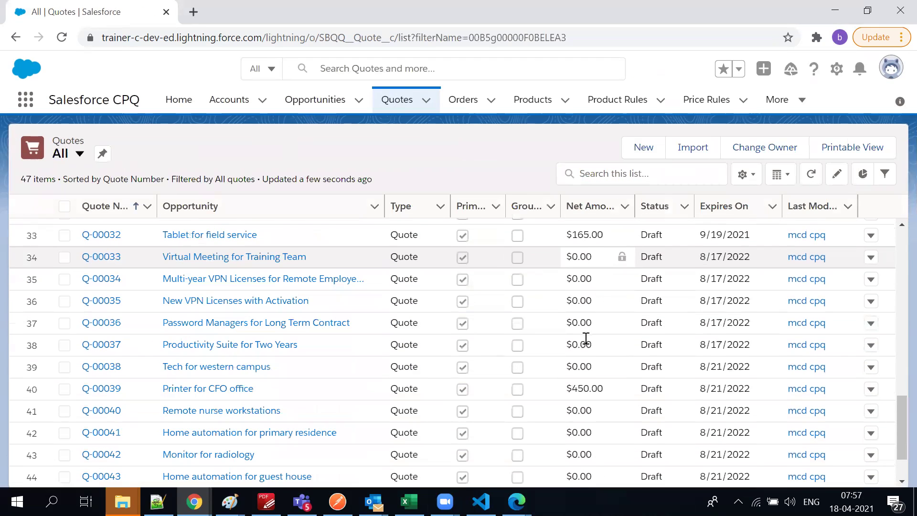
{"action": "scroll", "coordinate": [586, 339], "scroll_direction": "down", "scroll_amount": 2}
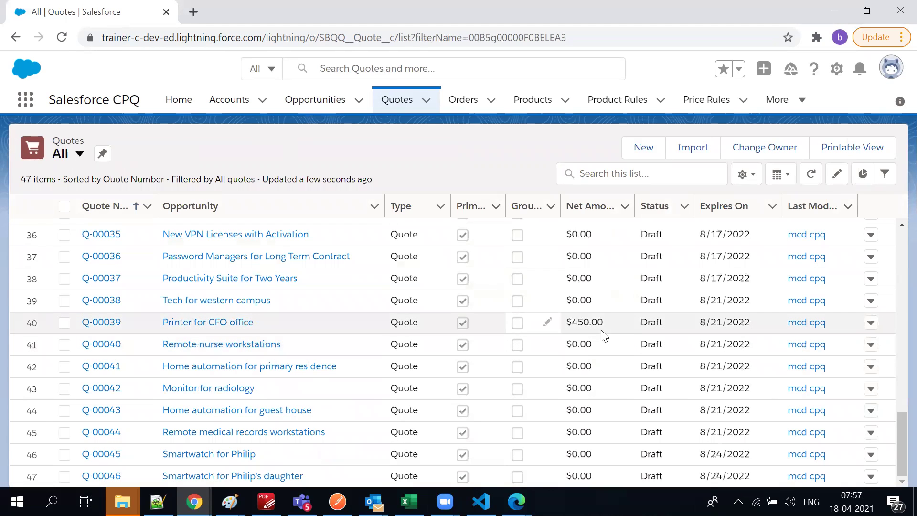
Open quote Q-00039 from the Printer for CFO office opportunity and review its details
{"action": "left_click", "coordinate": [216, 323]}
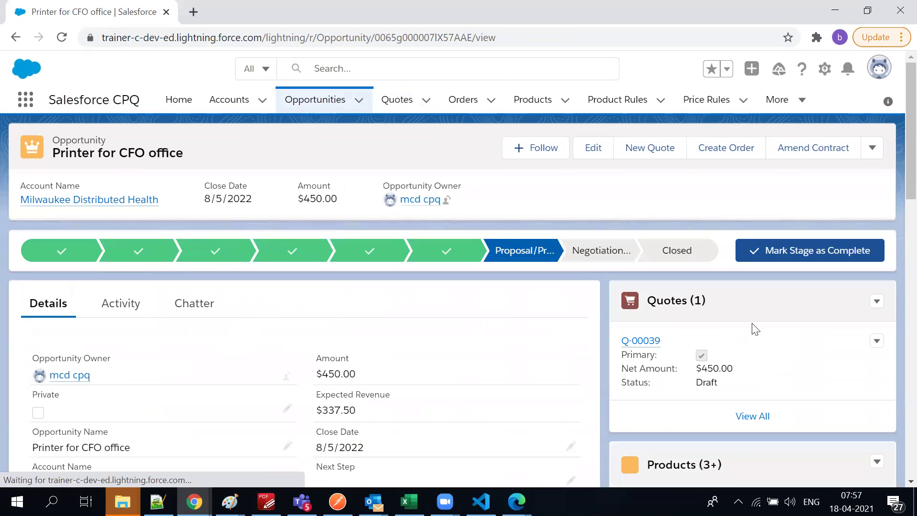
{"action": "left_click", "coordinate": [644, 347]}
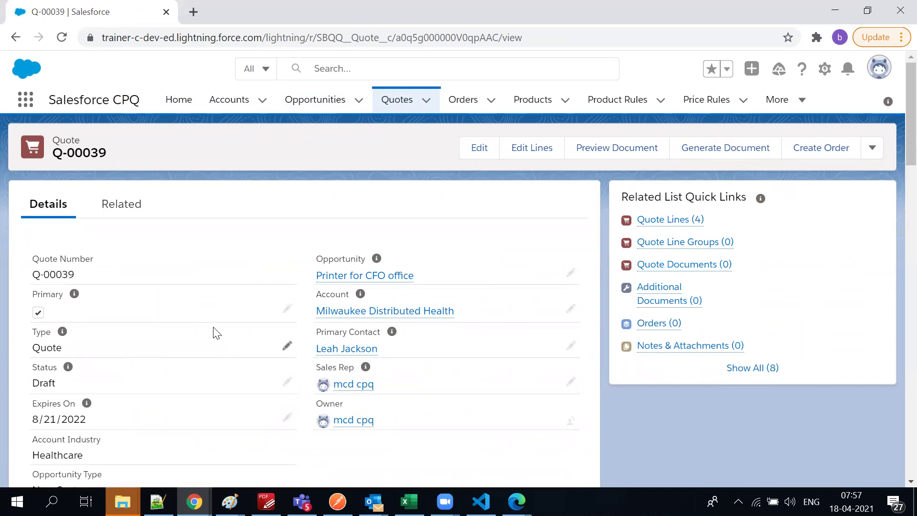
{"action": "scroll", "coordinate": [303, 393], "scroll_direction": "down", "scroll_amount": 5}
{"action": "scroll", "coordinate": [311, 396], "scroll_direction": "down", "scroll_amount": 4}
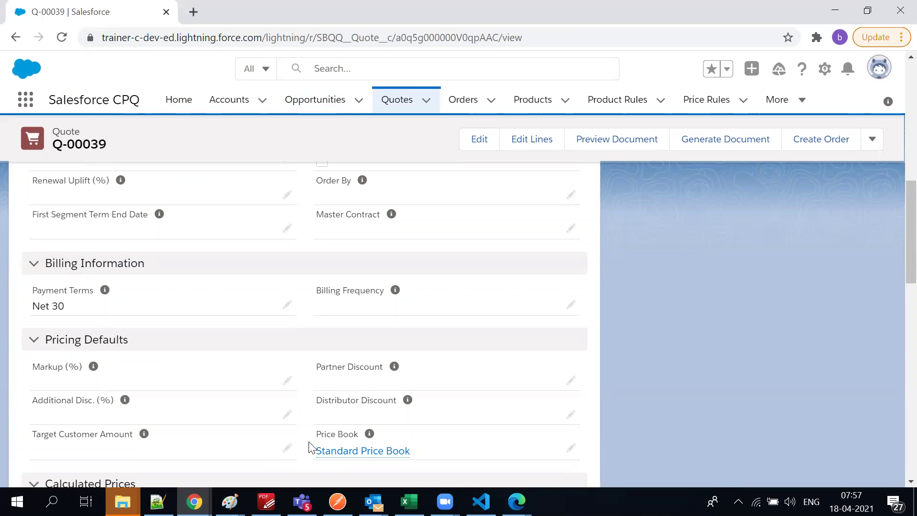
{"action": "scroll", "coordinate": [267, 374], "scroll_direction": "up", "scroll_amount": 10}
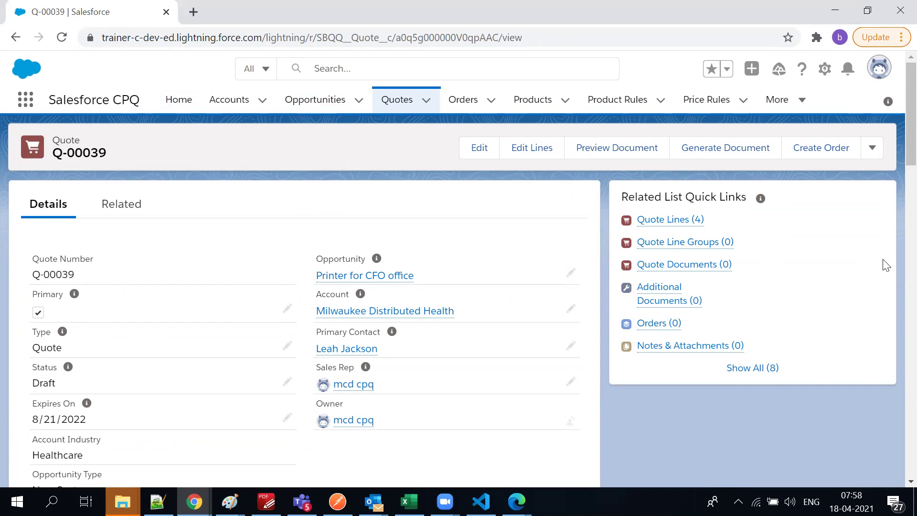
List Q-00039's quote lines and open Products, Product Rules and Price Rules in background tabs
{"action": "left_click", "coordinate": [120, 211]}
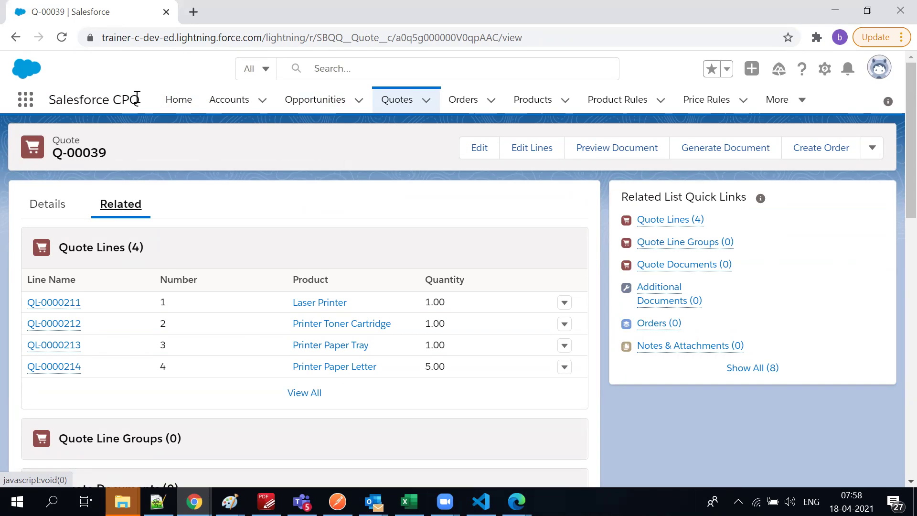
{"action": "left_click_drag", "start_coordinate": [130, 99], "coordinate": [116, 102]}
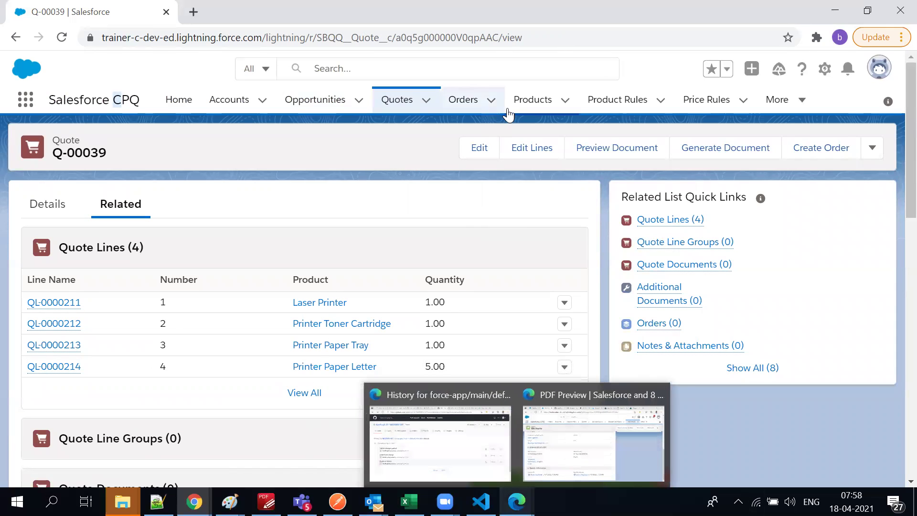
{"action": "left_click", "coordinate": [533, 99], "text": "ctrl"}
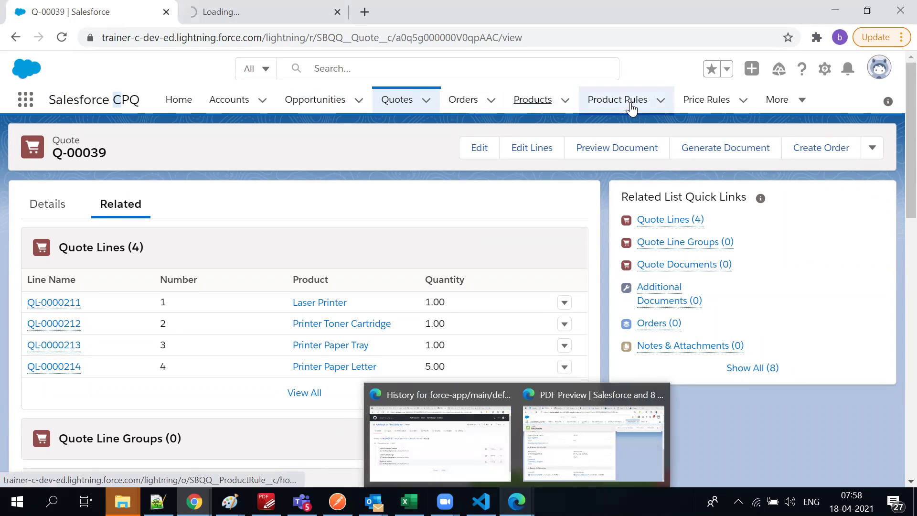
{"action": "left_click", "coordinate": [600, 102], "text": "ctrl"}
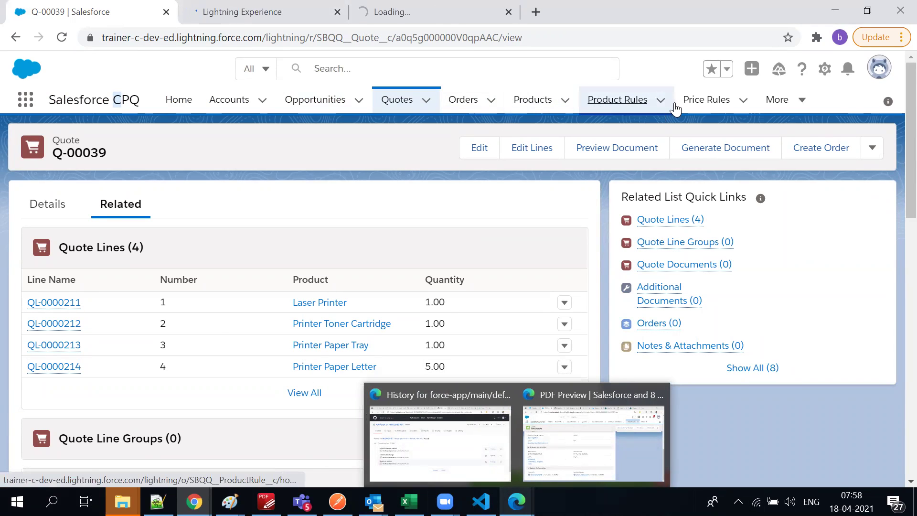
{"action": "left_click", "coordinate": [701, 102], "text": "ctrl"}
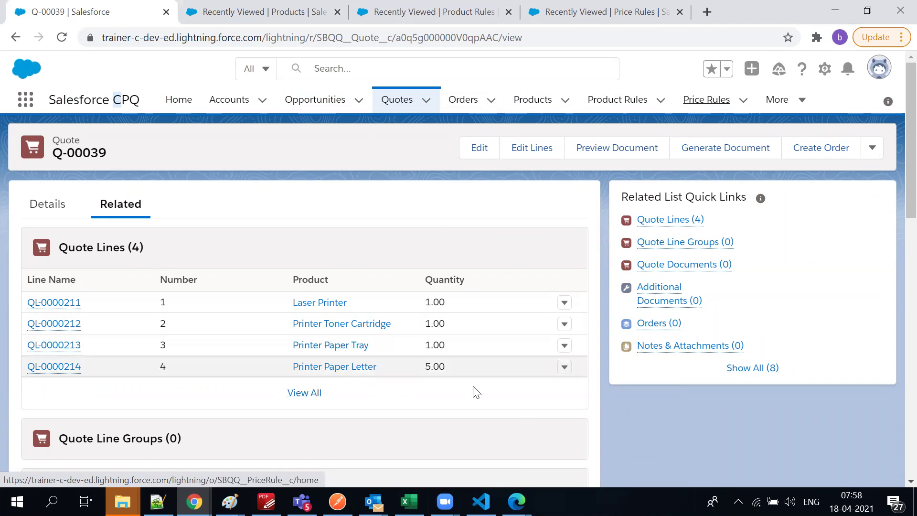
On the Products tab, show the All Products list view and dismiss the notification prompt
{"action": "left_click", "coordinate": [244, 11]}
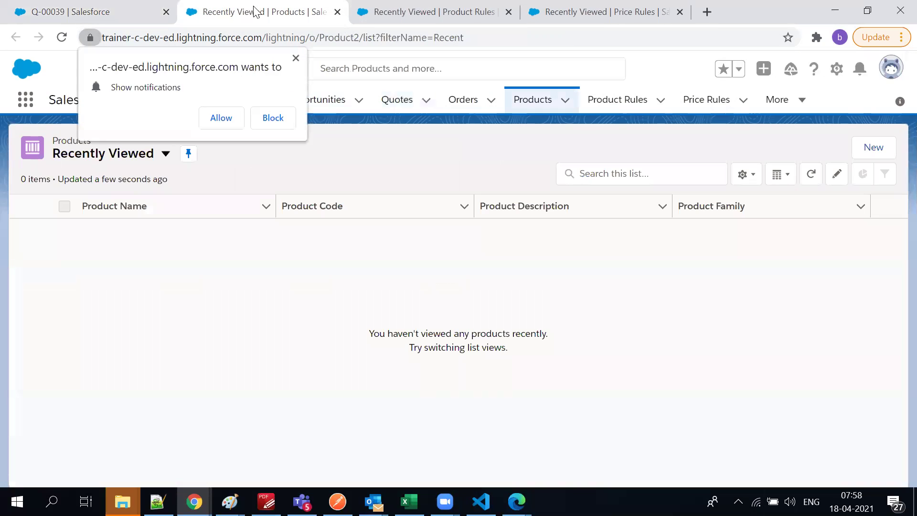
{"action": "left_click", "coordinate": [165, 154]}
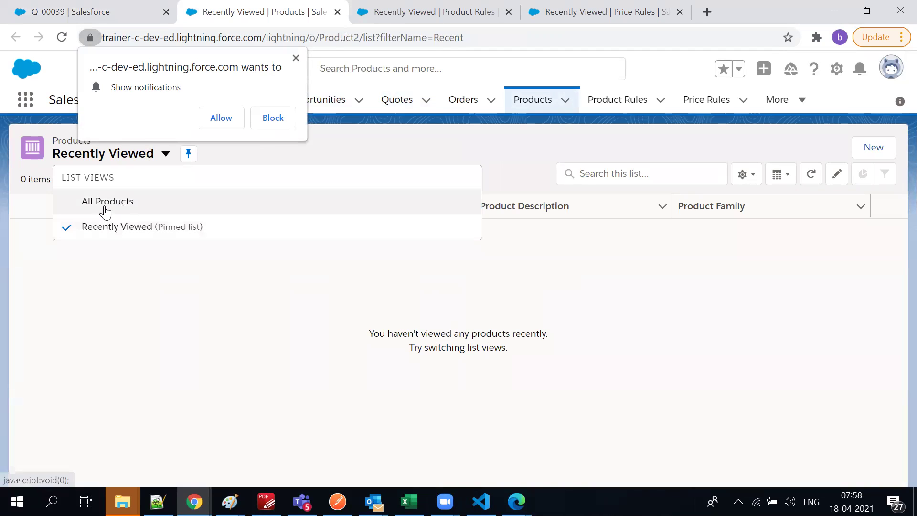
{"action": "left_click", "coordinate": [103, 206]}
{"action": "left_click", "coordinate": [296, 58]}
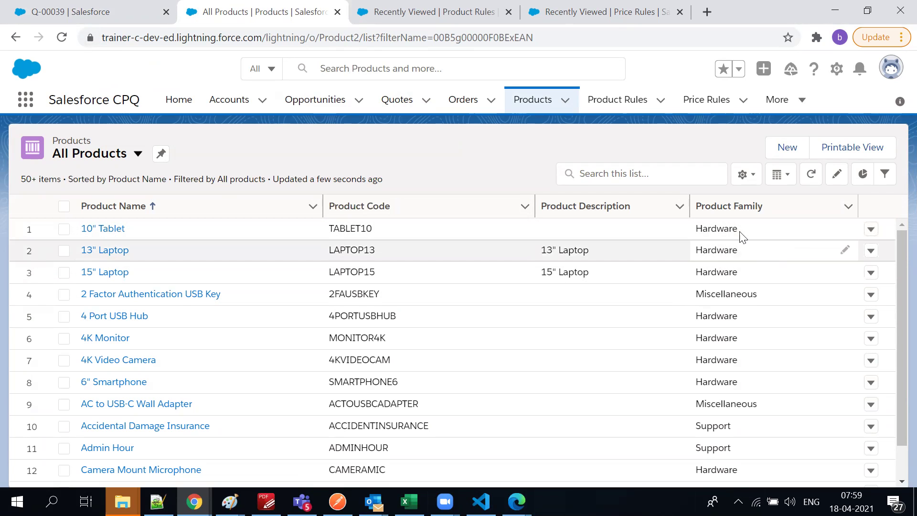
{"action": "scroll", "coordinate": [740, 234], "scroll_direction": "down", "scroll_amount": 1}
{"action": "scroll", "coordinate": [740, 267], "scroll_direction": "down", "scroll_amount": 12}
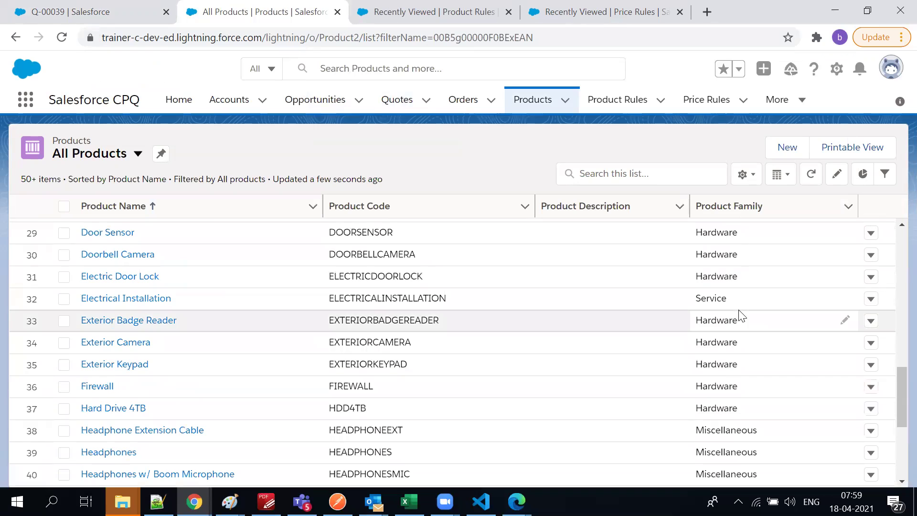
{"action": "scroll", "coordinate": [643, 276], "scroll_direction": "up", "scroll_amount": 13}
Search All Products for 'printer' to show the nine printer products, checking the other tabs
{"action": "left_click", "coordinate": [638, 175]}
{"action": "type", "text": "printer"}
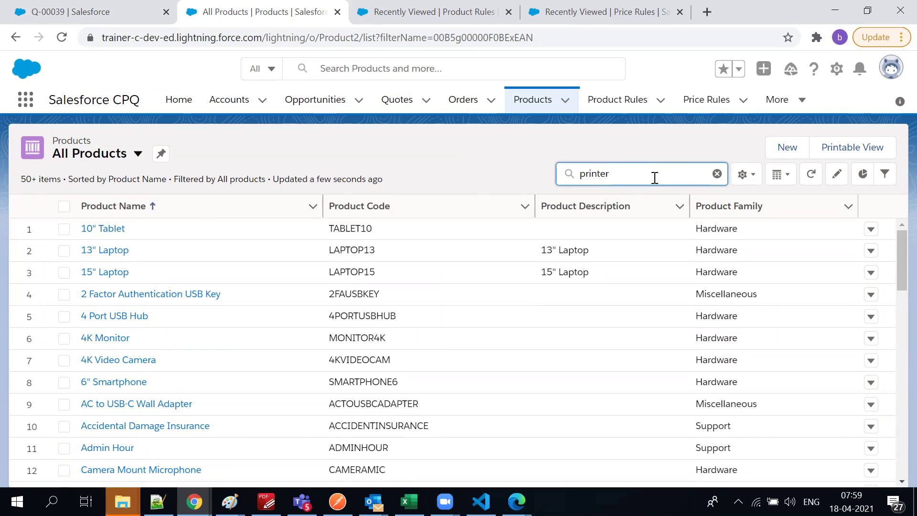
{"action": "key", "text": "Return"}
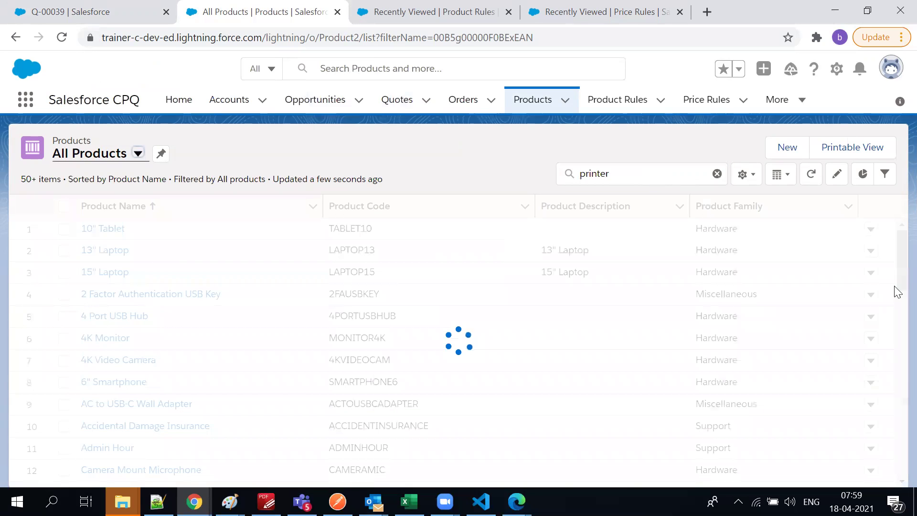
{"action": "left_click", "coordinate": [96, 13]}
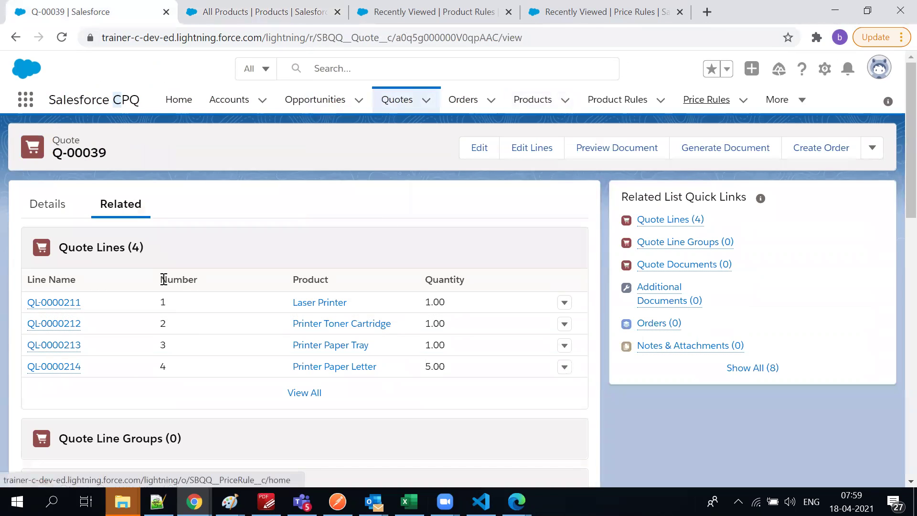
{"action": "left_click", "coordinate": [574, 11]}
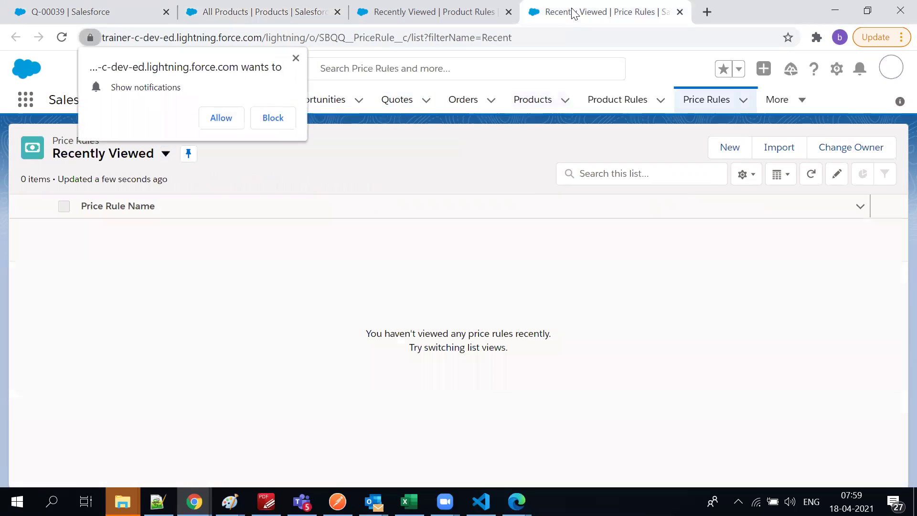
{"action": "left_click", "coordinate": [435, 12]}
{"action": "left_click", "coordinate": [288, 13]}
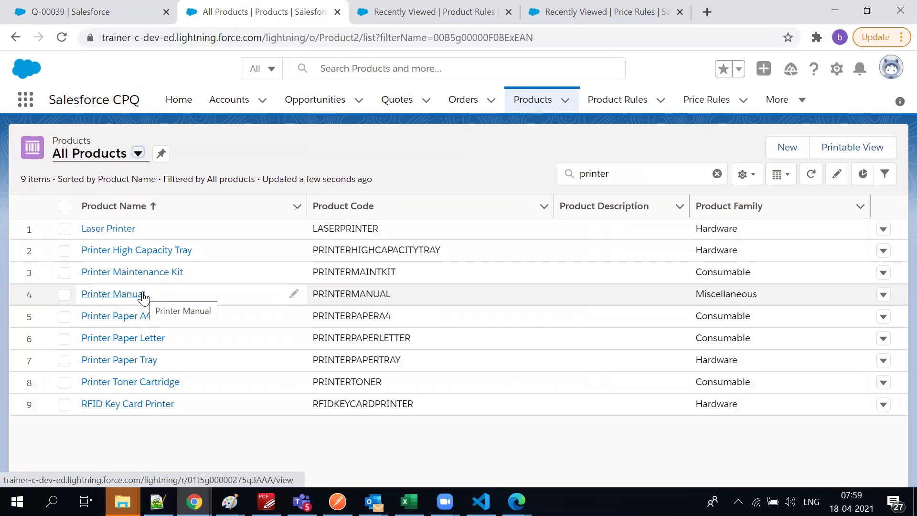
Open the Laser Printer product record in the Hardware family and view its related lists
{"action": "left_click", "coordinate": [108, 229]}
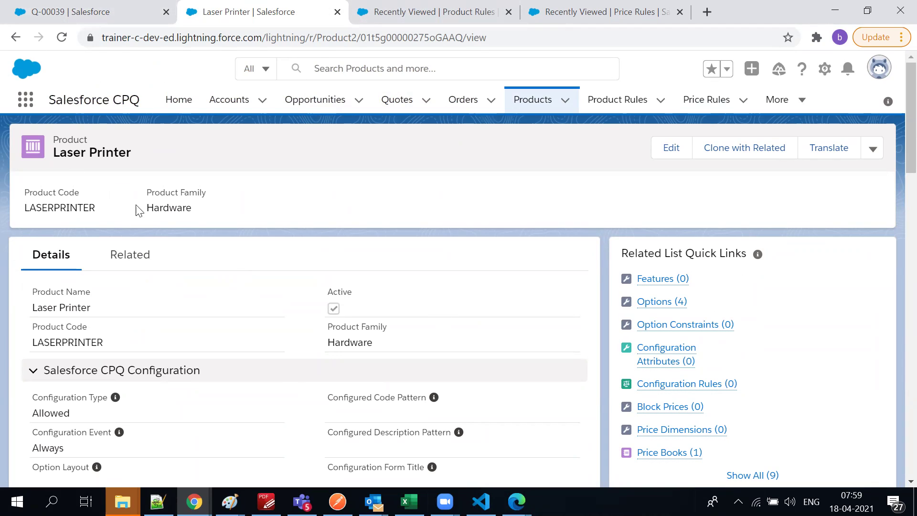
{"action": "double_click", "coordinate": [165, 205]}
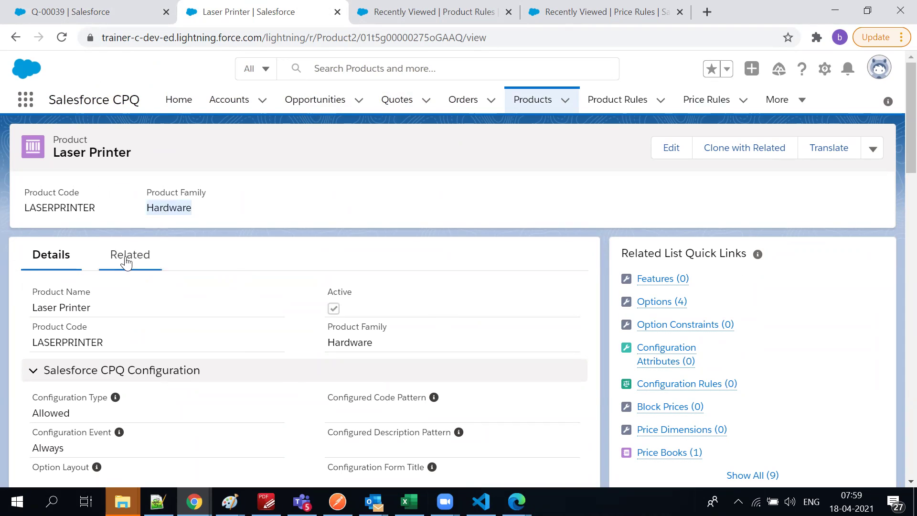
{"action": "left_click", "coordinate": [128, 262]}
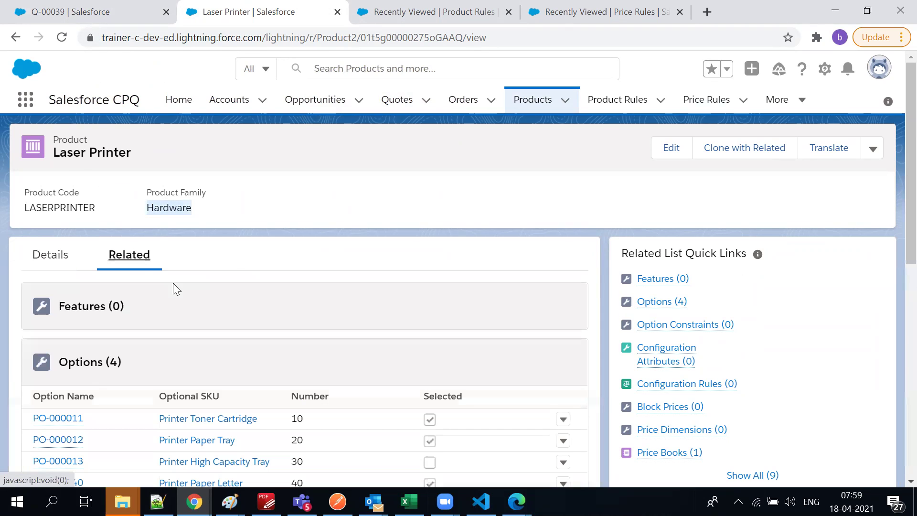
{"action": "scroll", "coordinate": [173, 284], "scroll_direction": "down", "scroll_amount": 4}
{"action": "scroll", "coordinate": [174, 289], "scroll_direction": "up", "scroll_amount": 2}
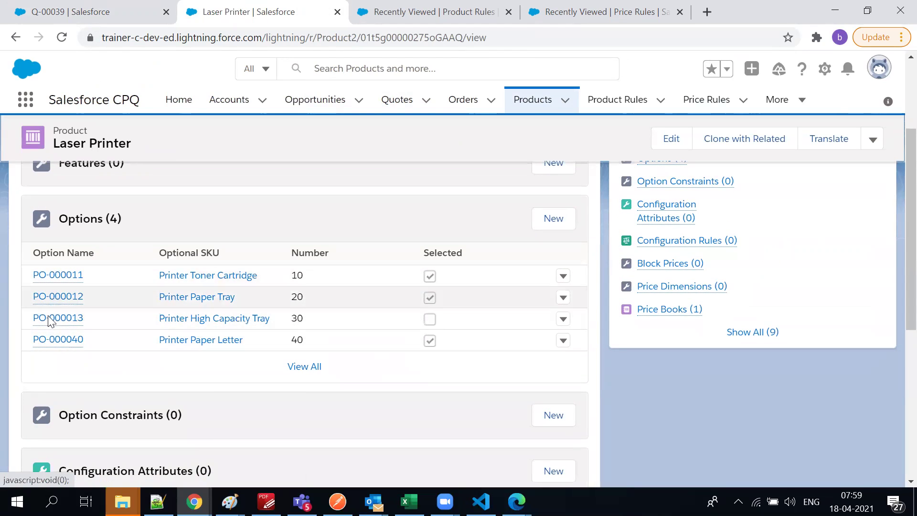
{"action": "scroll", "coordinate": [152, 340], "scroll_direction": "up", "scroll_amount": 3}
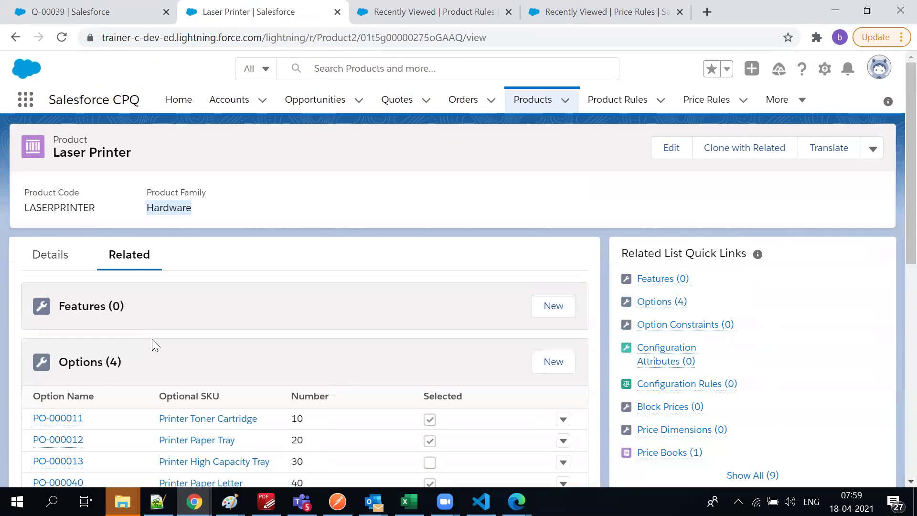
{"action": "triple_click", "coordinate": [103, 157]}
{"action": "scroll", "coordinate": [106, 195], "scroll_direction": "down", "scroll_amount": 3}
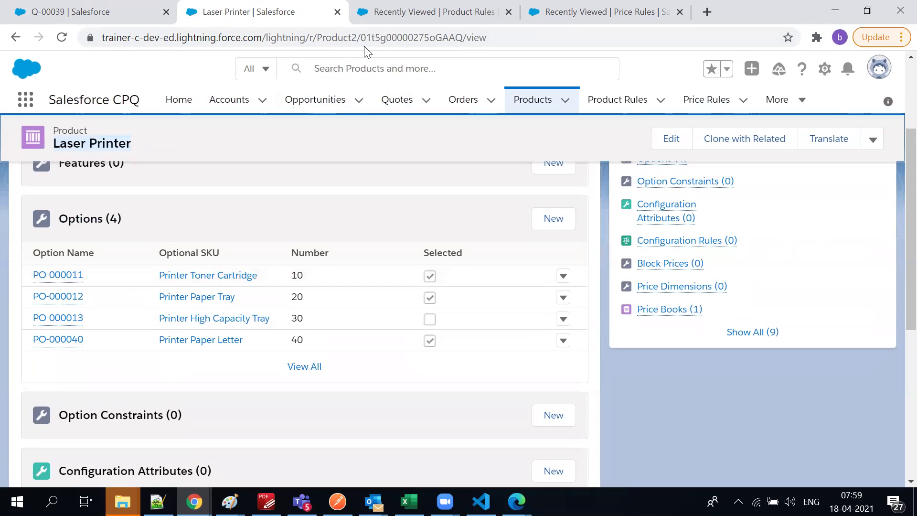
{"action": "scroll", "coordinate": [237, 164], "scroll_direction": "up", "scroll_amount": 3}
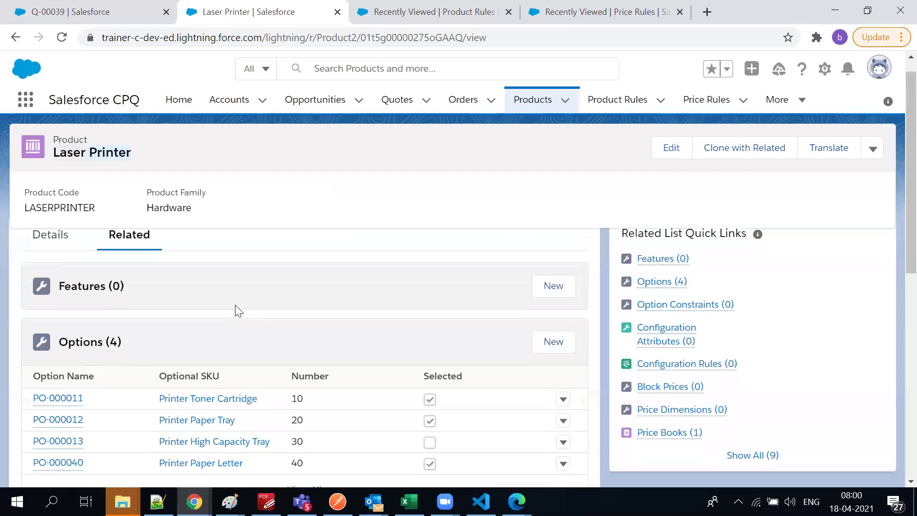
{"action": "scroll", "coordinate": [236, 309], "scroll_direction": "down", "scroll_amount": 3}
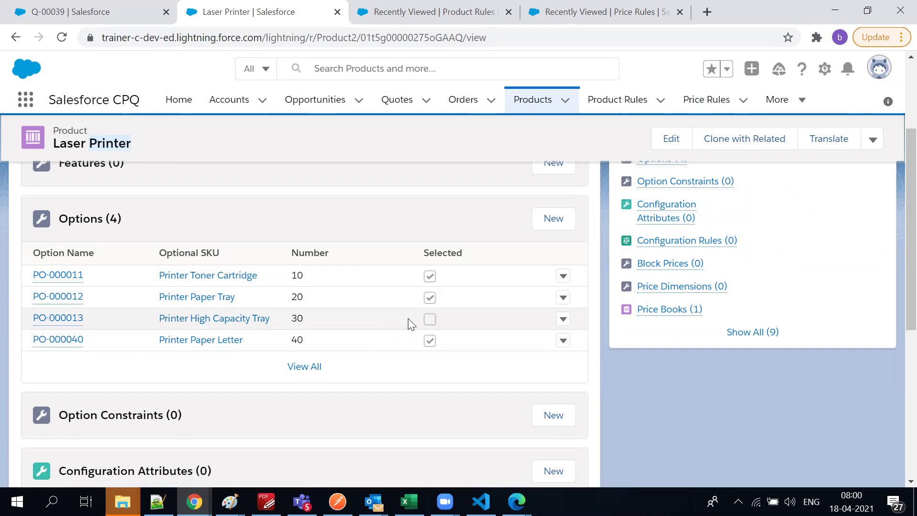
Review the four Laser Printer options, noting Printer High Capacity Tray is not preselected
{"action": "left_click", "coordinate": [425, 317]}
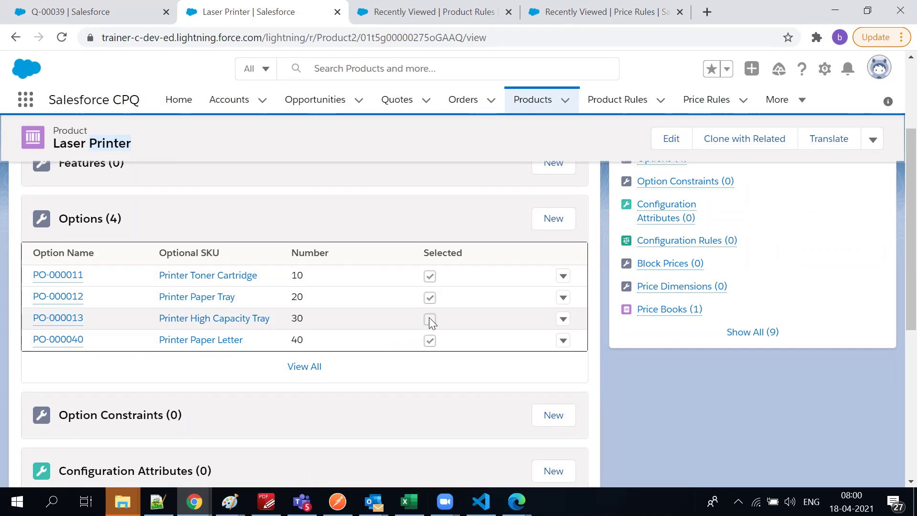
{"action": "scroll", "coordinate": [481, 383], "scroll_direction": "down", "scroll_amount": 2}
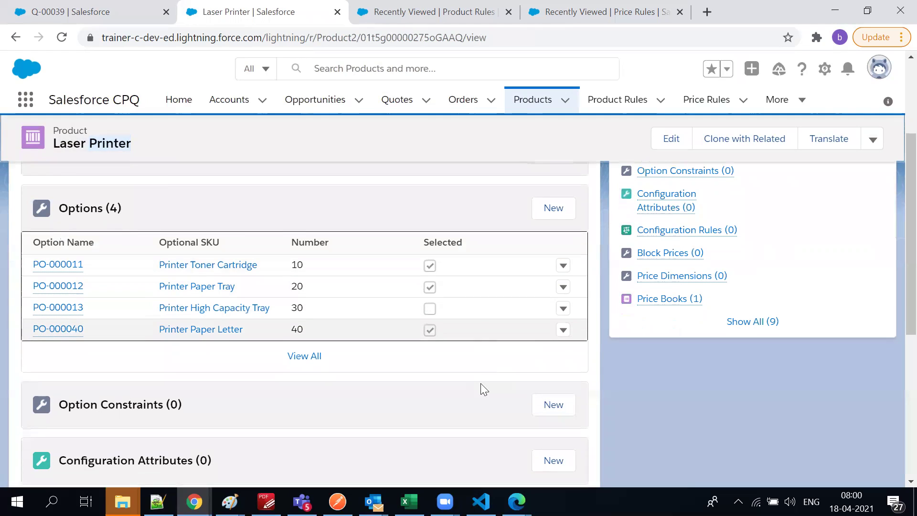
{"action": "scroll", "coordinate": [175, 321], "scroll_direction": "up", "scroll_amount": 2}
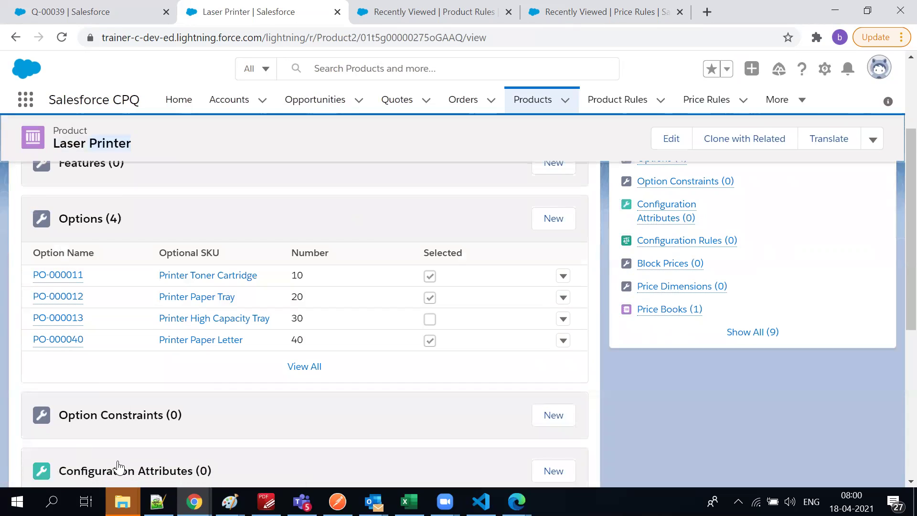
{"action": "scroll", "coordinate": [157, 210], "scroll_direction": "up", "scroll_amount": 3}
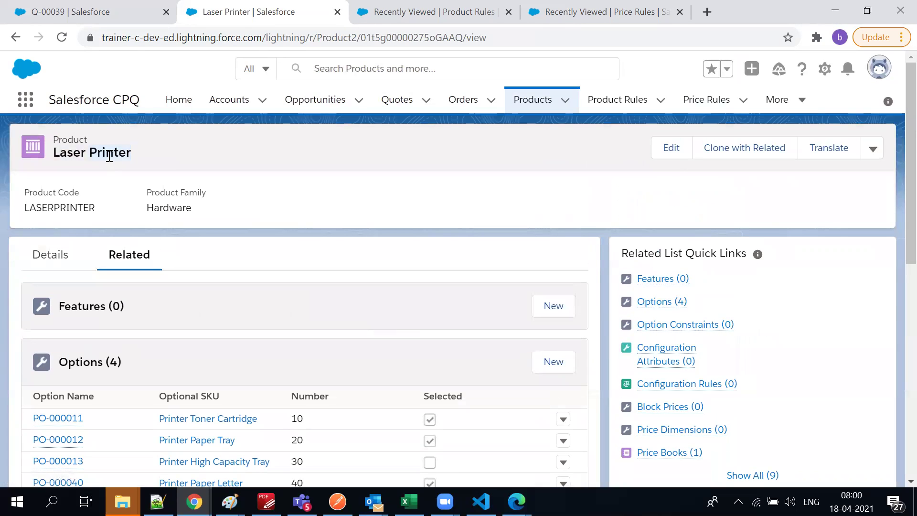
{"action": "scroll", "coordinate": [164, 163], "scroll_direction": "down", "scroll_amount": 3}
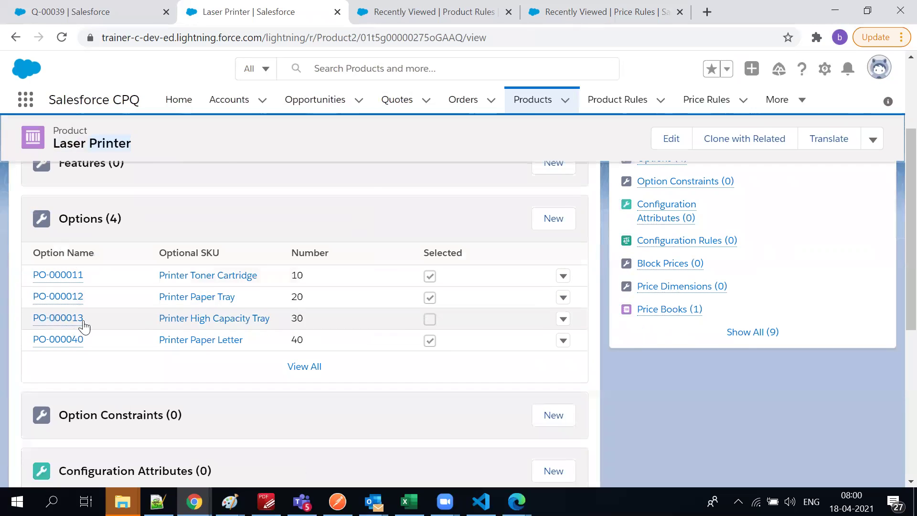
{"action": "mouse_move", "coordinate": [53, 339]}
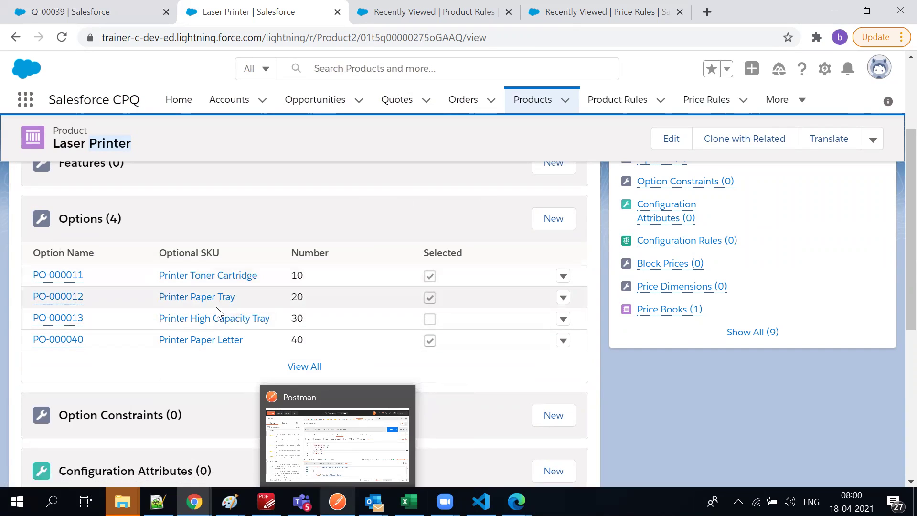
{"action": "left_click_drag", "start_coordinate": [159, 322], "coordinate": [271, 330]}
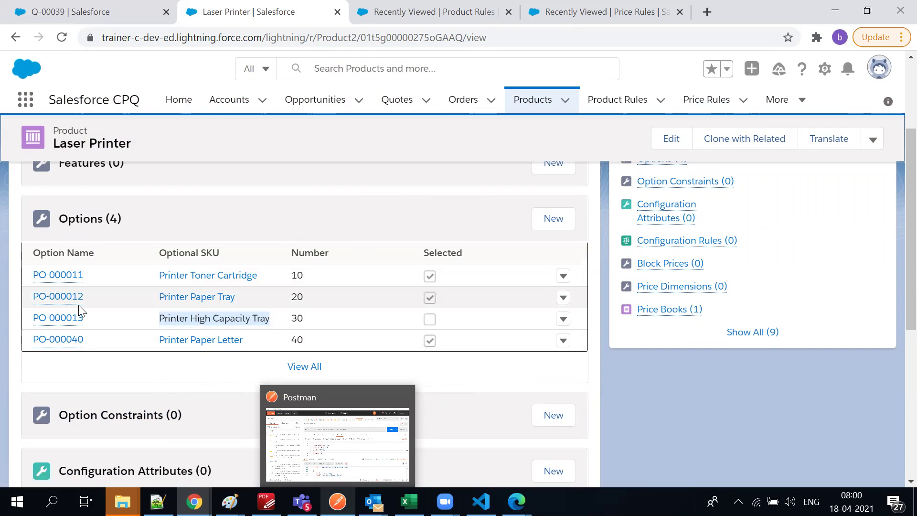
{"action": "scroll", "coordinate": [173, 337], "scroll_direction": "down", "scroll_amount": 5}
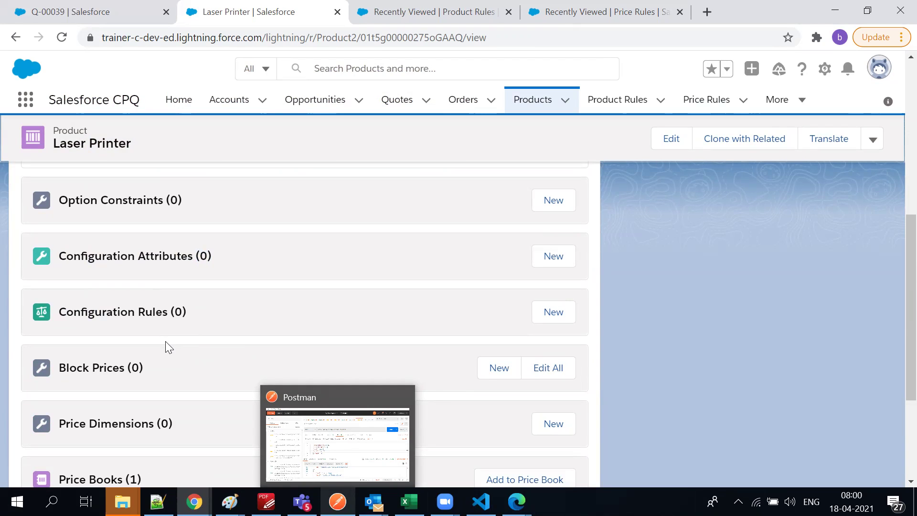
{"action": "scroll", "coordinate": [166, 344], "scroll_direction": "up", "scroll_amount": 3}
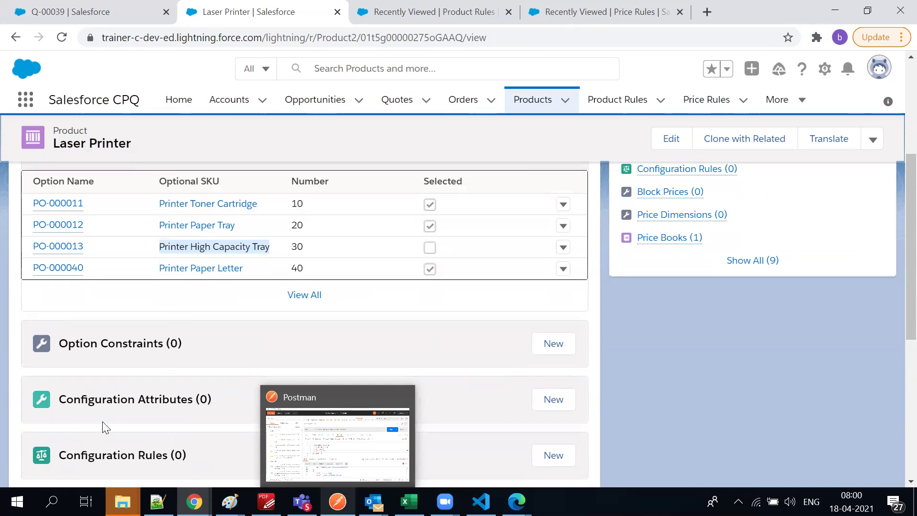
{"action": "scroll", "coordinate": [112, 411], "scroll_direction": "down", "scroll_amount": 2}
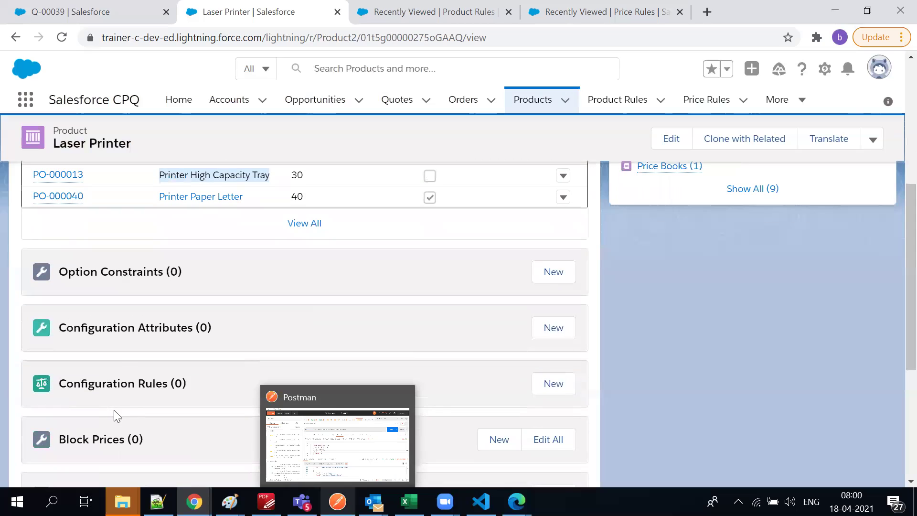
{"action": "scroll", "coordinate": [115, 319], "scroll_direction": "up", "scroll_amount": 2}
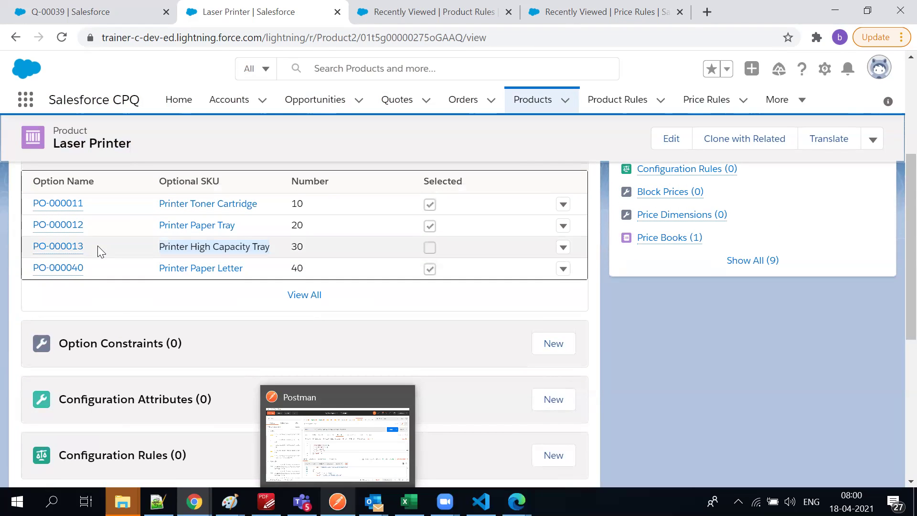
{"action": "scroll", "coordinate": [98, 245], "scroll_direction": "down", "scroll_amount": 4}
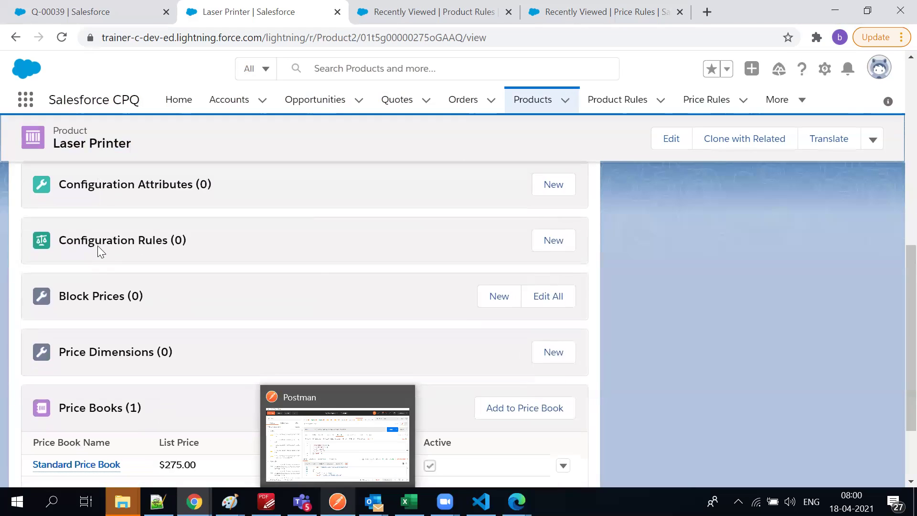
{"action": "scroll", "coordinate": [196, 298], "scroll_direction": "down", "scroll_amount": 2}
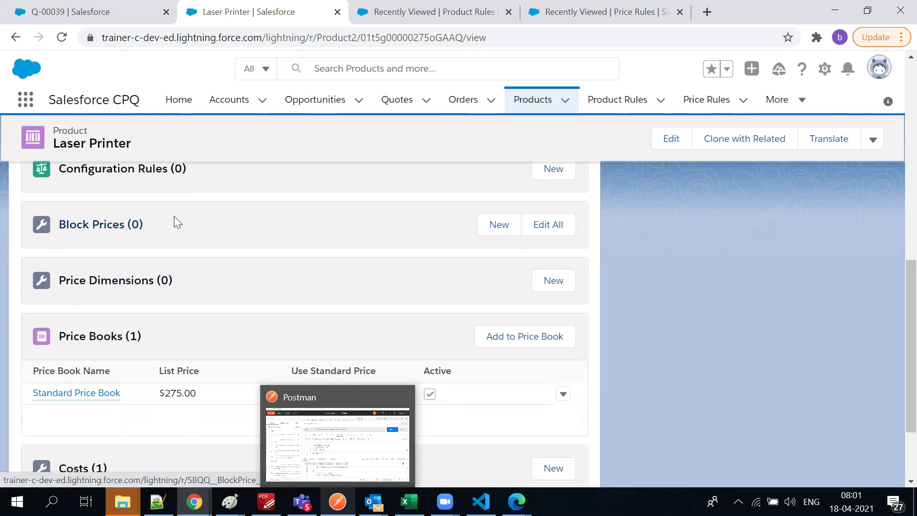
{"action": "scroll", "coordinate": [196, 261], "scroll_direction": "up", "scroll_amount": 6}
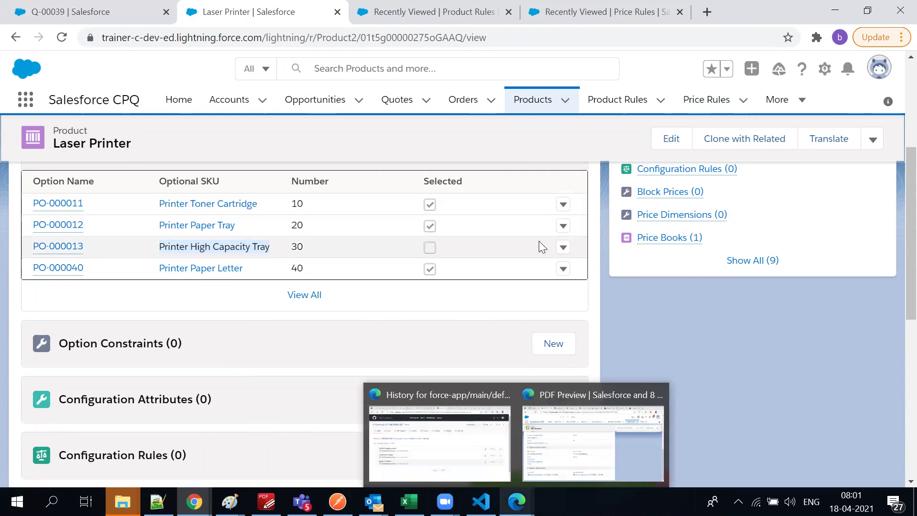
{"action": "scroll", "coordinate": [364, 328], "scroll_direction": "down", "scroll_amount": 4}
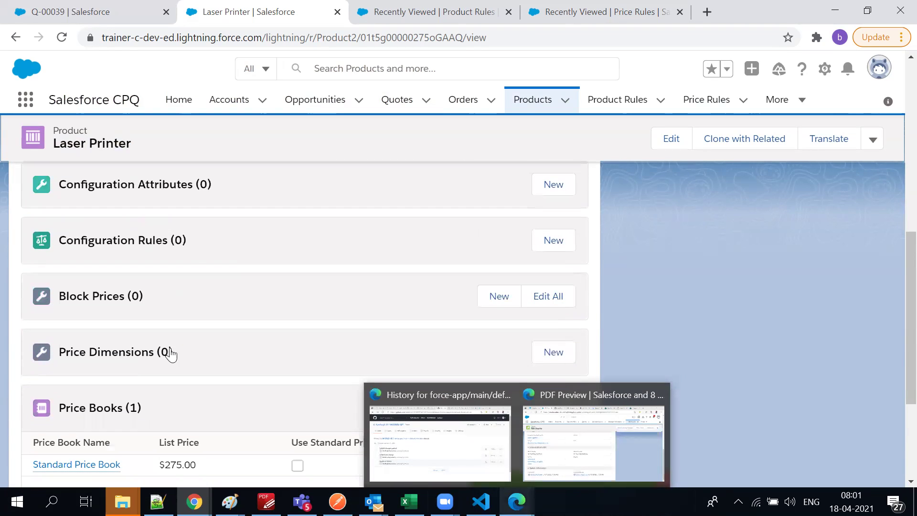
{"action": "scroll", "coordinate": [103, 416], "scroll_direction": "down", "scroll_amount": 3}
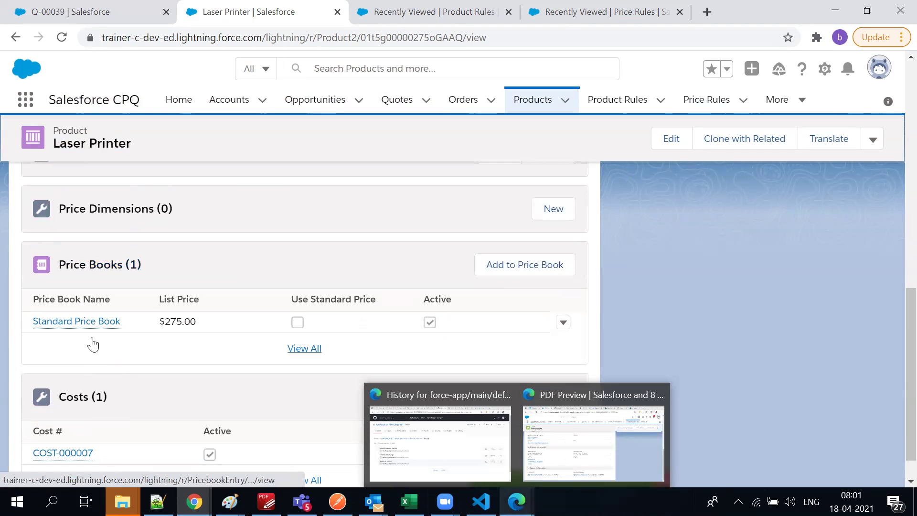
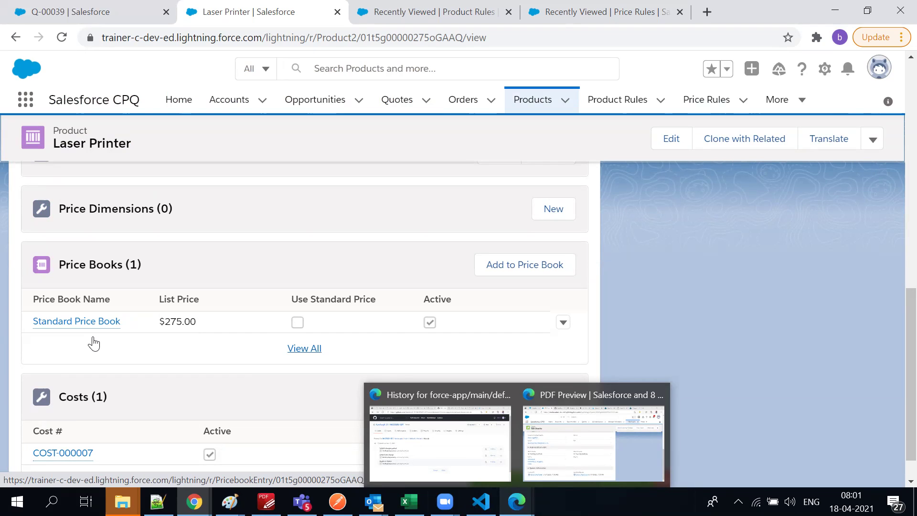
Review the Laser Printer's price books and its COST-000007 cost record's creator and creation date
{"action": "mouse_move", "coordinate": [99, 329]}
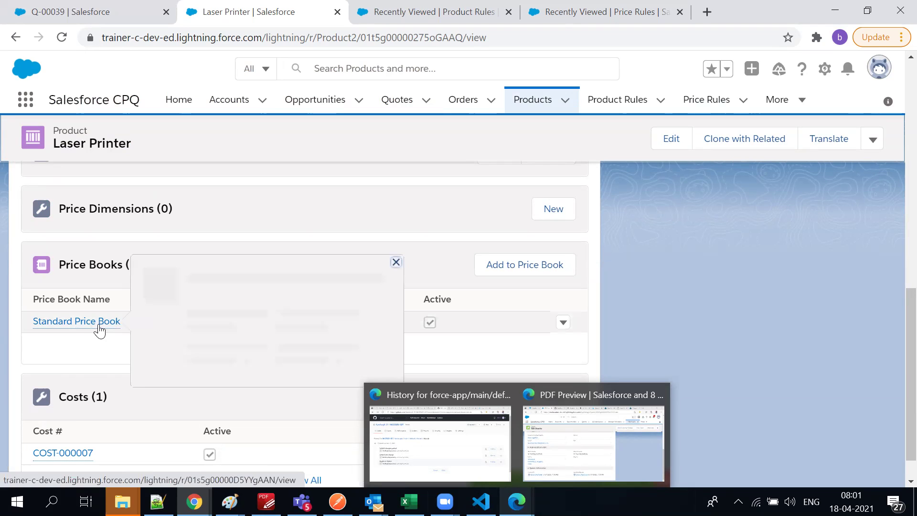
{"action": "left_click", "coordinate": [86, 349]}
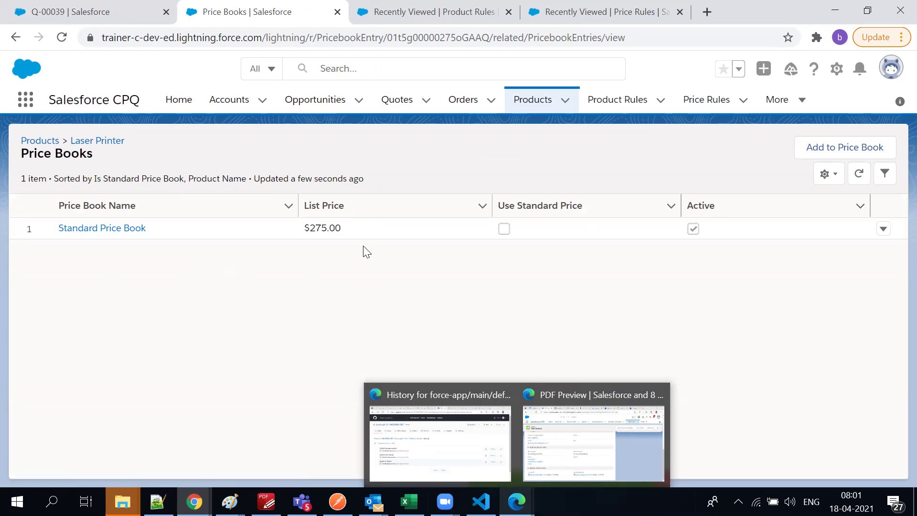
{"action": "left_click", "coordinate": [15, 38]}
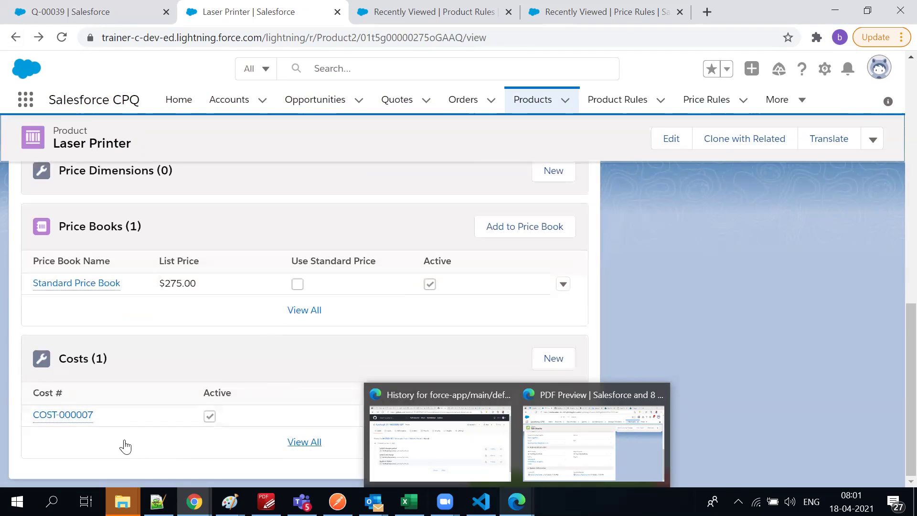
{"action": "left_click", "coordinate": [71, 416]}
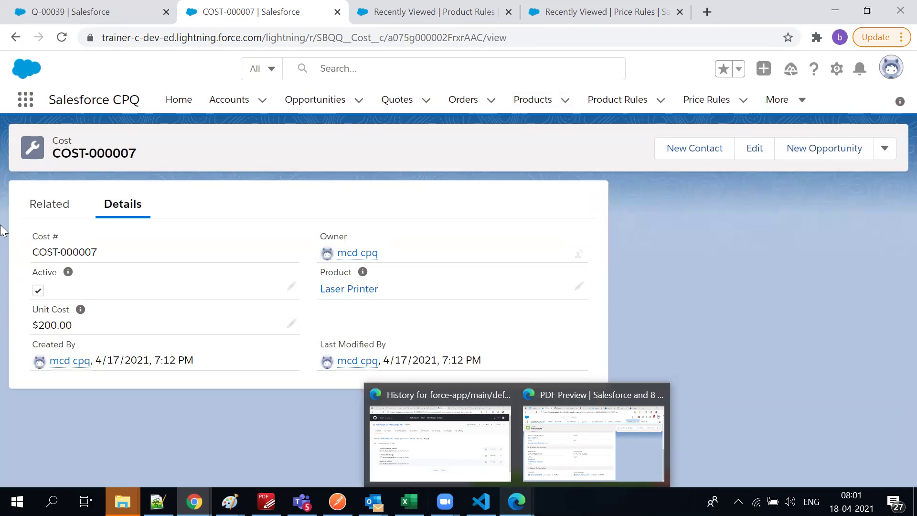
{"action": "left_click_drag", "start_coordinate": [73, 330], "coordinate": [5, 376]}
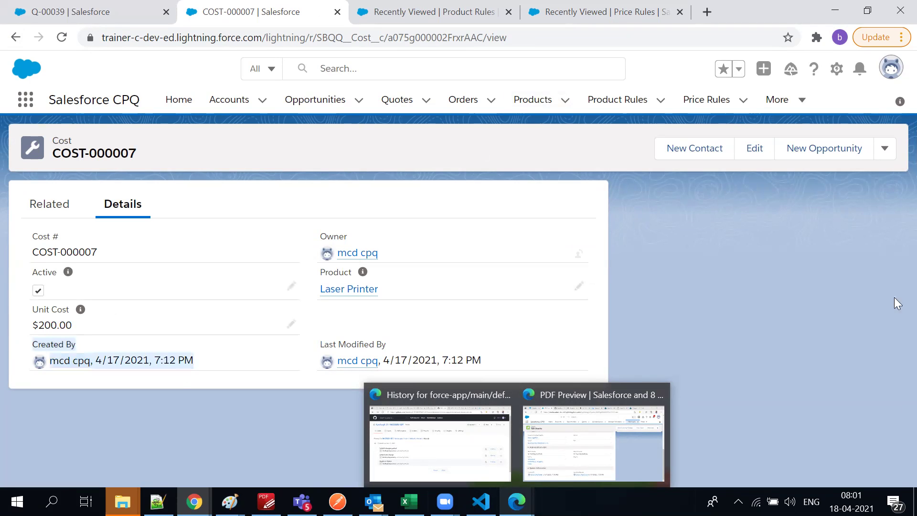
{"action": "left_click", "coordinate": [371, 289]}
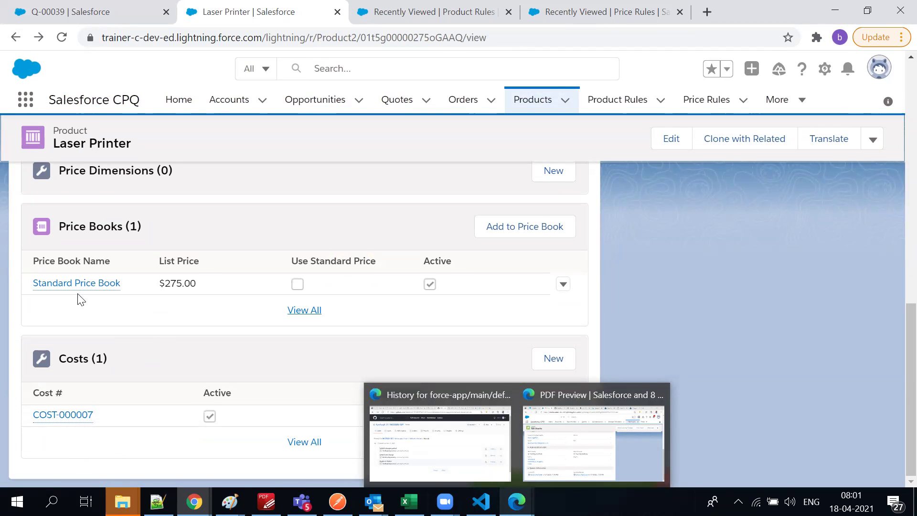
Show the Laser Printer product's detail fields
{"action": "mouse_move", "coordinate": [76, 293]}
{"action": "scroll", "coordinate": [221, 355], "scroll_direction": "up", "scroll_amount": 15}
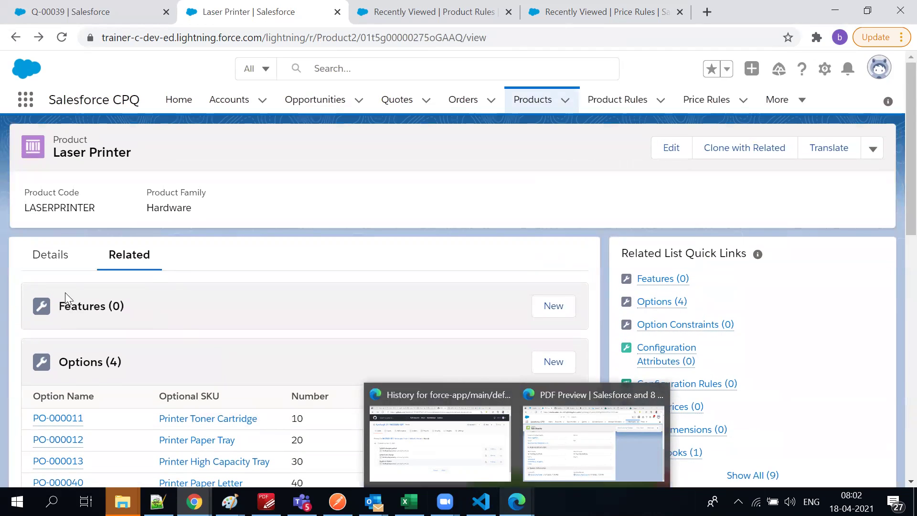
{"action": "scroll", "coordinate": [743, 291], "scroll_direction": "down", "scroll_amount": 2}
{"action": "scroll", "coordinate": [91, 231], "scroll_direction": "up", "scroll_amount": 2}
{"action": "left_click", "coordinate": [52, 254]}
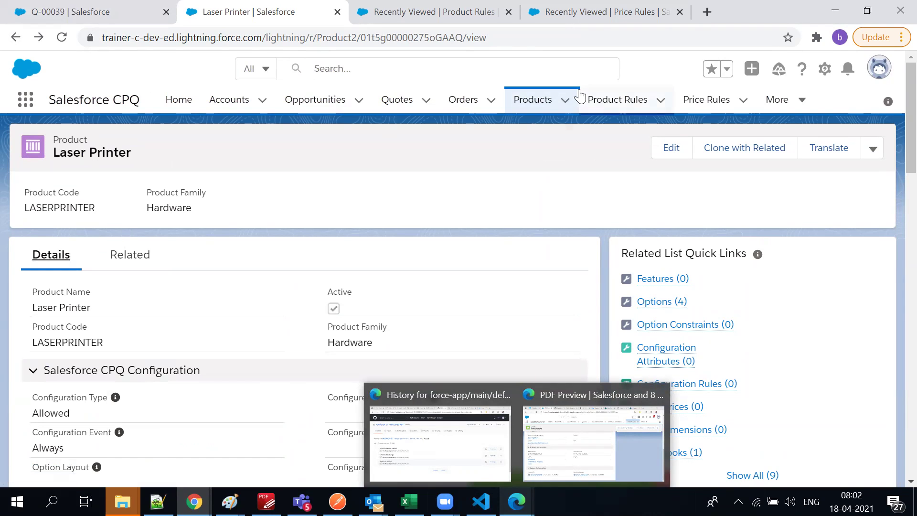
Open the 15" Laptop record from the All Products list view
{"action": "left_click", "coordinate": [540, 97]}
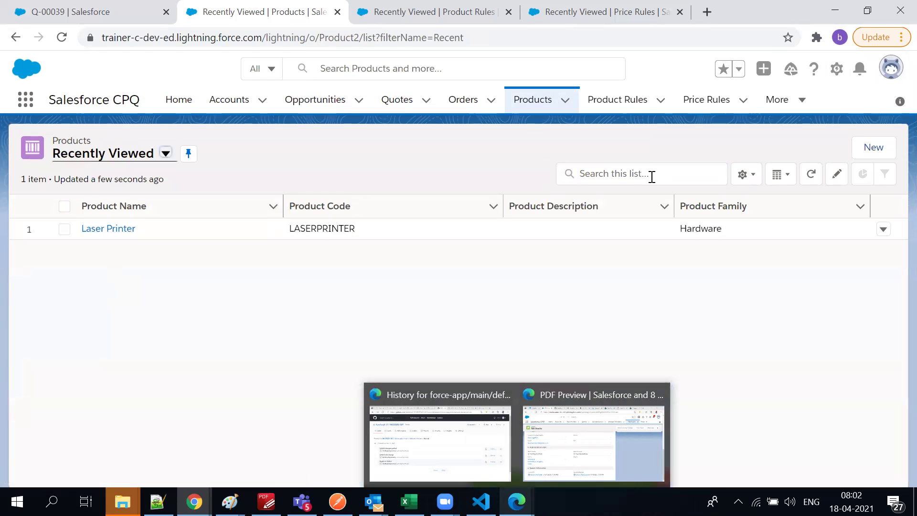
{"action": "left_click", "coordinate": [148, 156]}
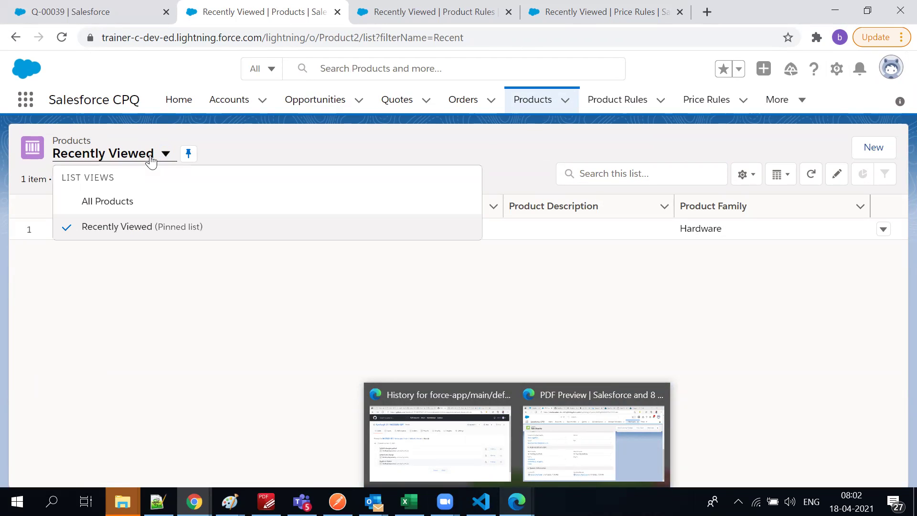
{"action": "left_click", "coordinate": [116, 203]}
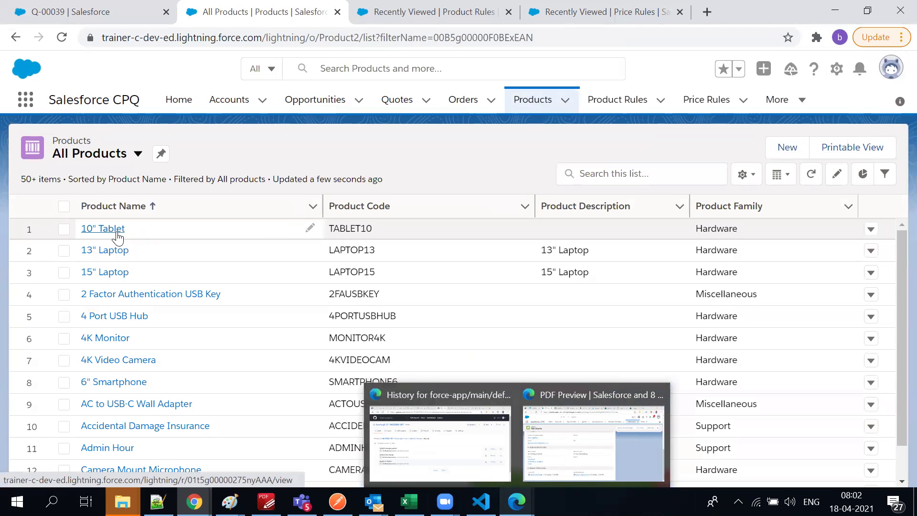
{"action": "left_click", "coordinate": [101, 273]}
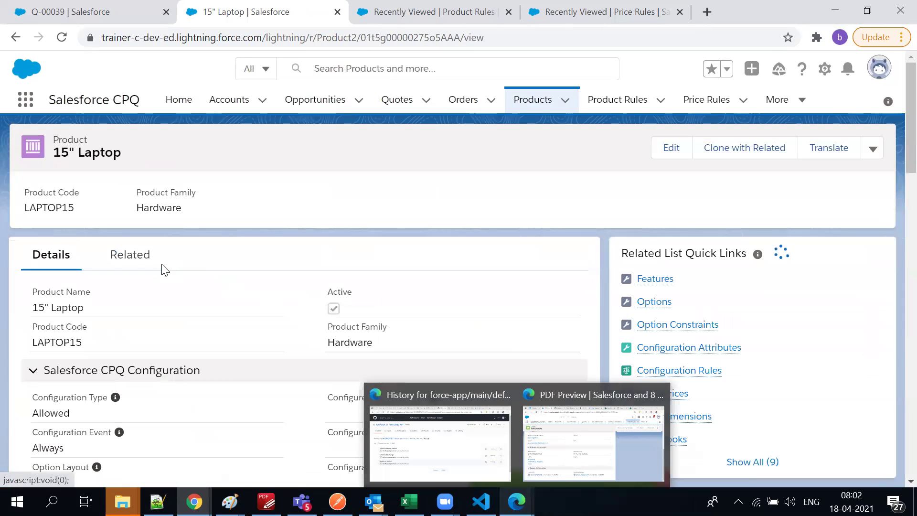
Browse the 15" Laptop's related lists: 3 features, 7 options, price books and costs
{"action": "left_click", "coordinate": [152, 257]}
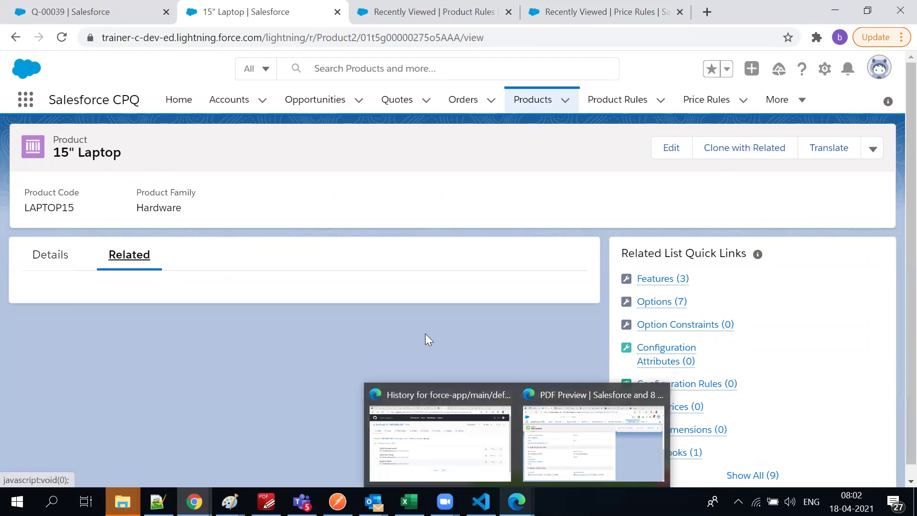
{"action": "scroll", "coordinate": [191, 362], "scroll_direction": "down", "scroll_amount": 3}
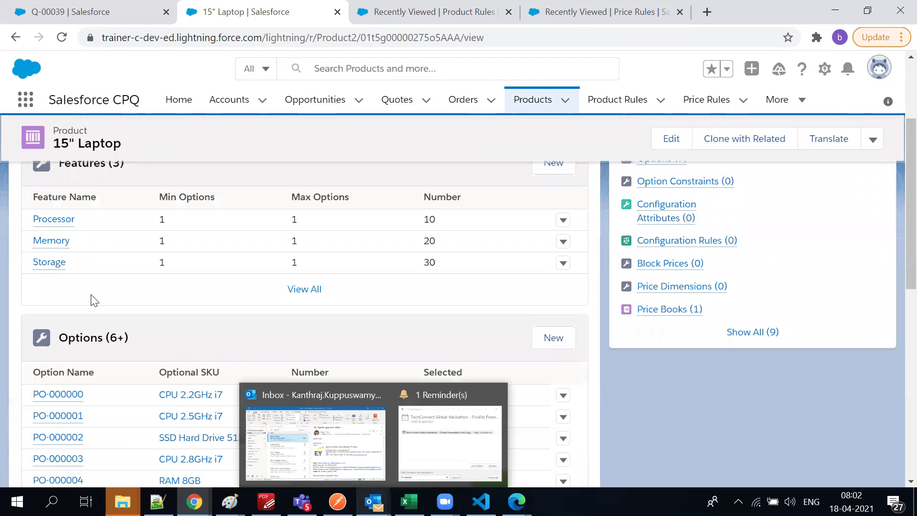
{"action": "scroll", "coordinate": [94, 300], "scroll_direction": "up", "scroll_amount": 2}
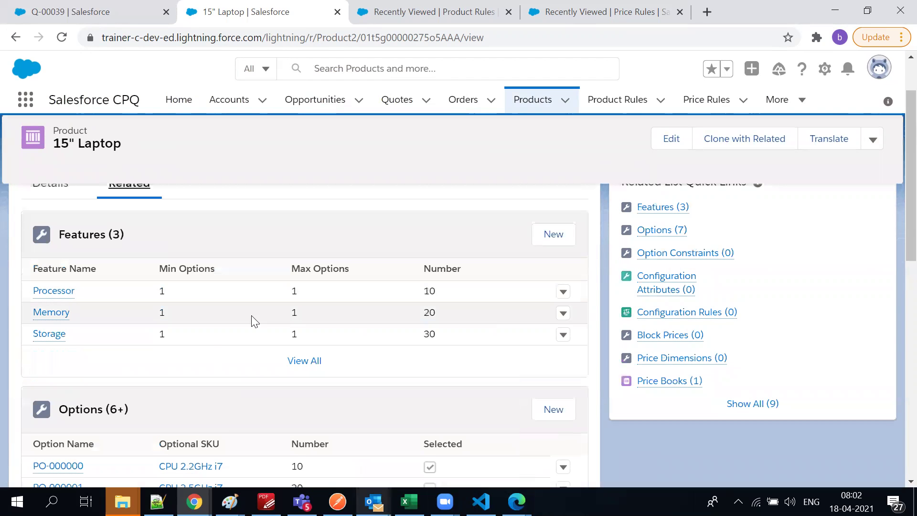
{"action": "scroll", "coordinate": [253, 334], "scroll_direction": "down", "scroll_amount": 5}
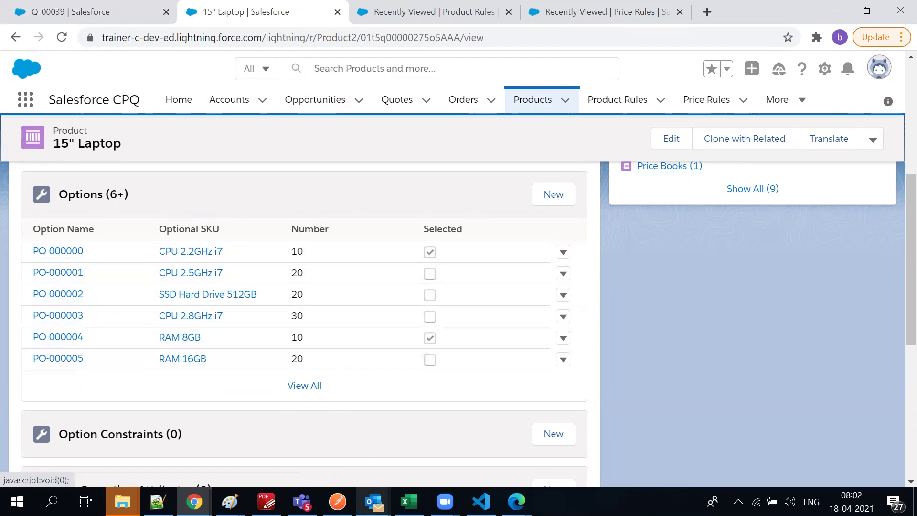
{"action": "scroll", "coordinate": [213, 383], "scroll_direction": "up", "scroll_amount": 2}
{"action": "scroll", "coordinate": [277, 389], "scroll_direction": "up", "scroll_amount": 3}
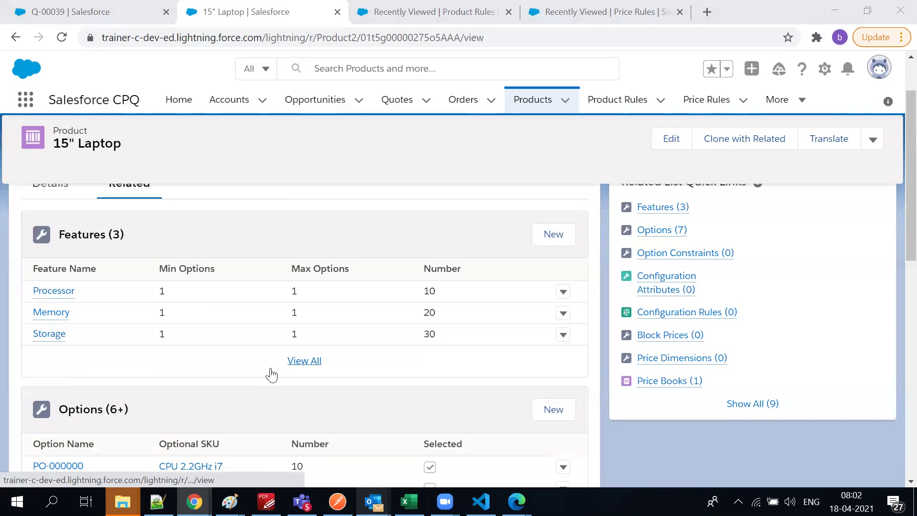
{"action": "scroll", "coordinate": [281, 363], "scroll_direction": "up", "scroll_amount": 1}
{"action": "scroll", "coordinate": [281, 354], "scroll_direction": "up", "scroll_amount": 2}
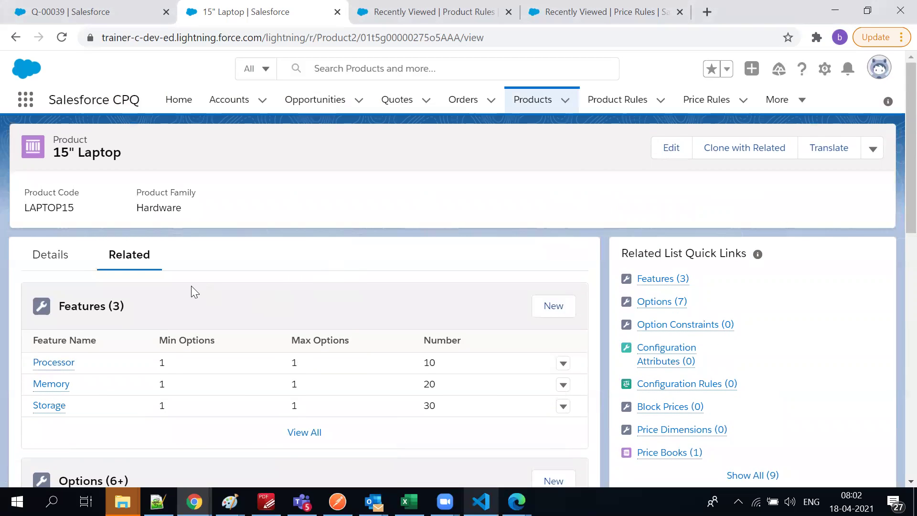
{"action": "scroll", "coordinate": [191, 286], "scroll_direction": "down", "scroll_amount": 3}
{"action": "scroll", "coordinate": [101, 287], "scroll_direction": "up", "scroll_amount": 2}
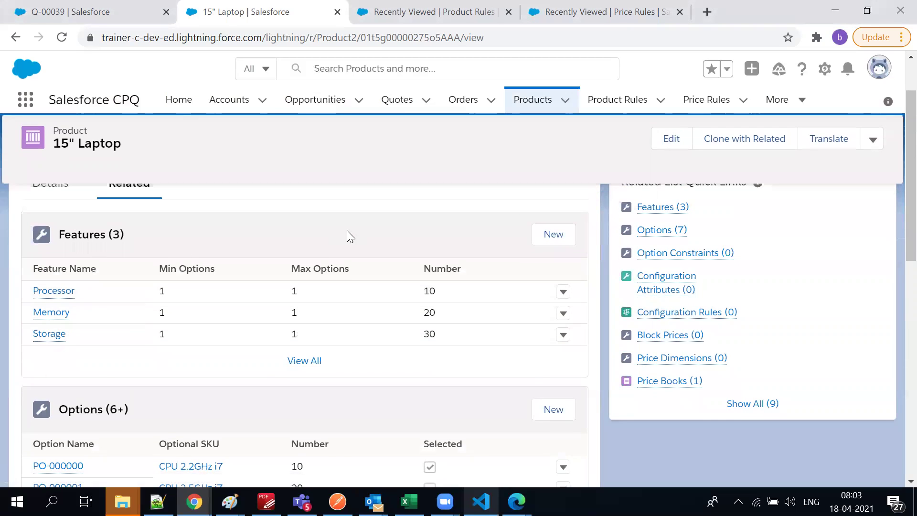
{"action": "scroll", "coordinate": [86, 219], "scroll_direction": "up", "scroll_amount": 2}
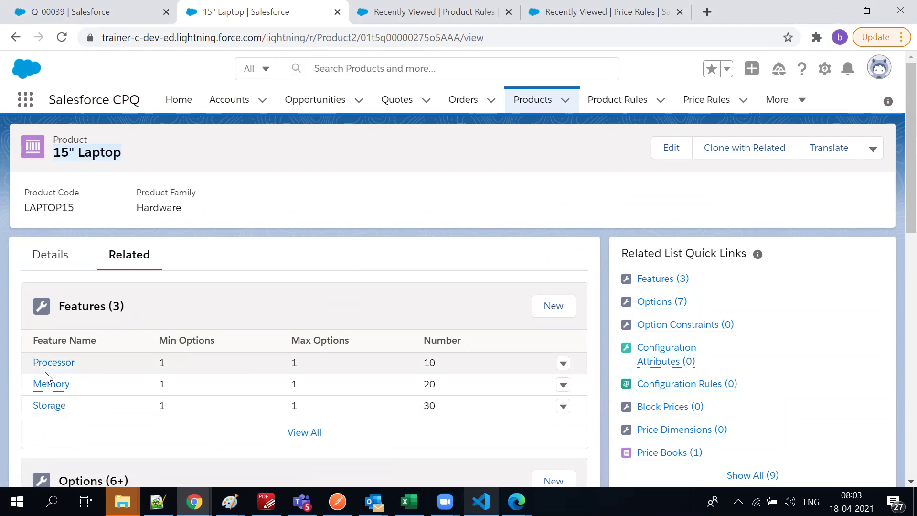
{"action": "mouse_move", "coordinate": [50, 393]}
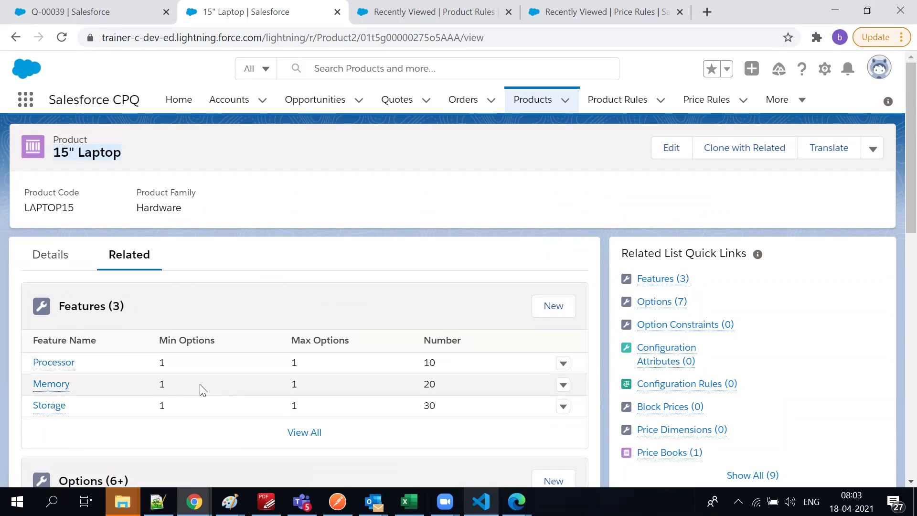
{"action": "mouse_move", "coordinate": [70, 368]}
{"action": "scroll", "coordinate": [303, 374], "scroll_direction": "down", "scroll_amount": 3}
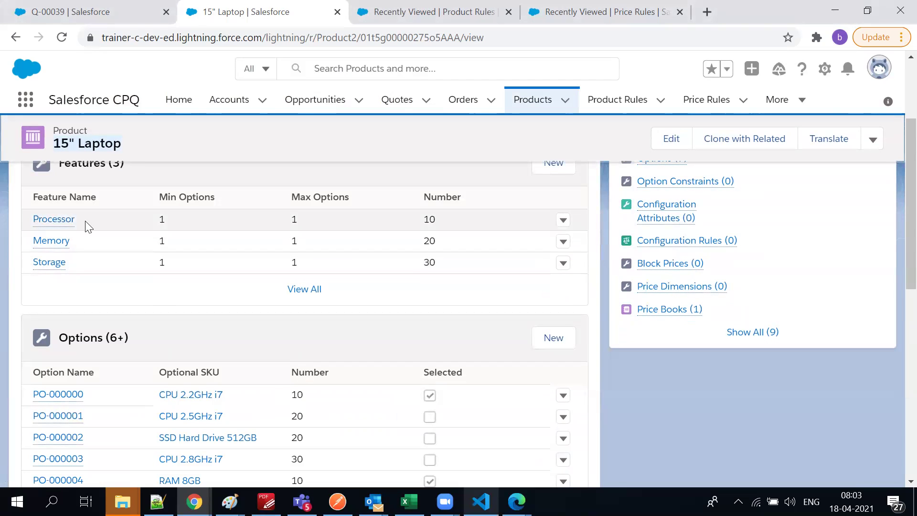
{"action": "scroll", "coordinate": [71, 275], "scroll_direction": "up", "scroll_amount": 3}
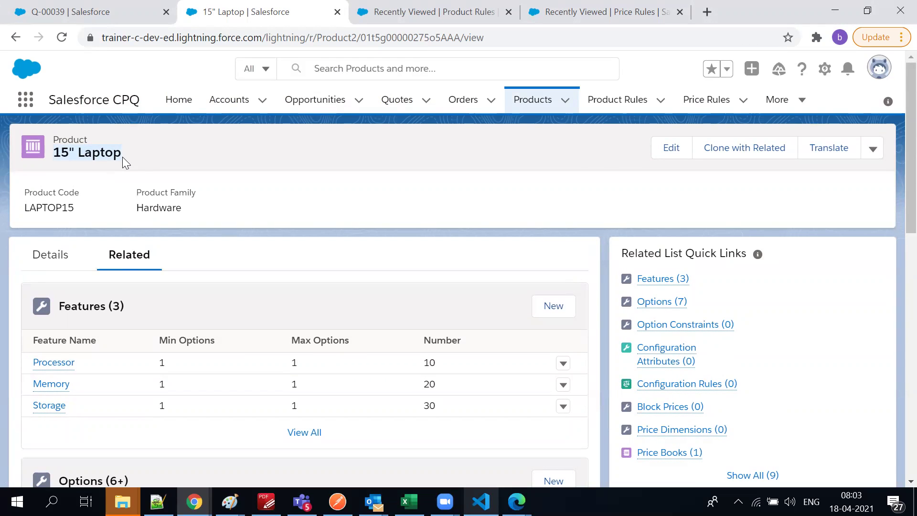
{"action": "scroll", "coordinate": [145, 309], "scroll_direction": "down", "scroll_amount": 1}
{"action": "scroll", "coordinate": [119, 262], "scroll_direction": "down", "scroll_amount": 10}
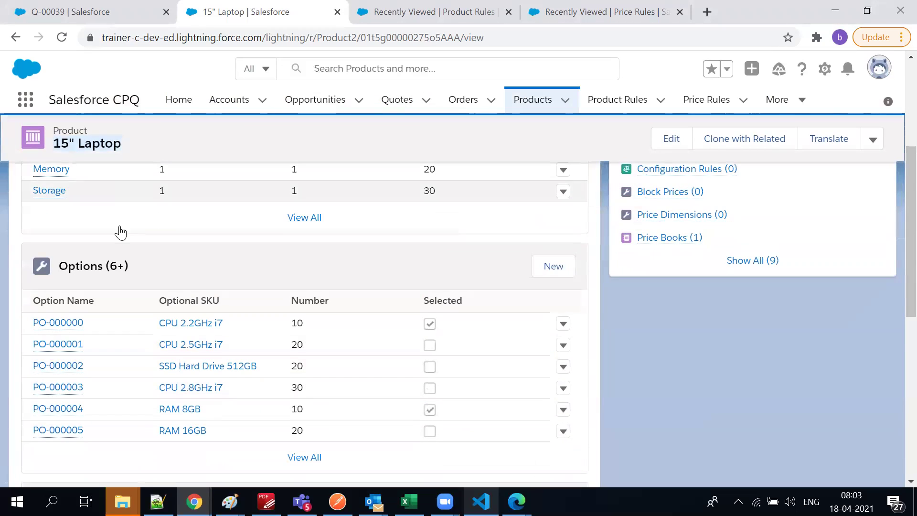
{"action": "scroll", "coordinate": [156, 293], "scroll_direction": "down", "scroll_amount": 4}
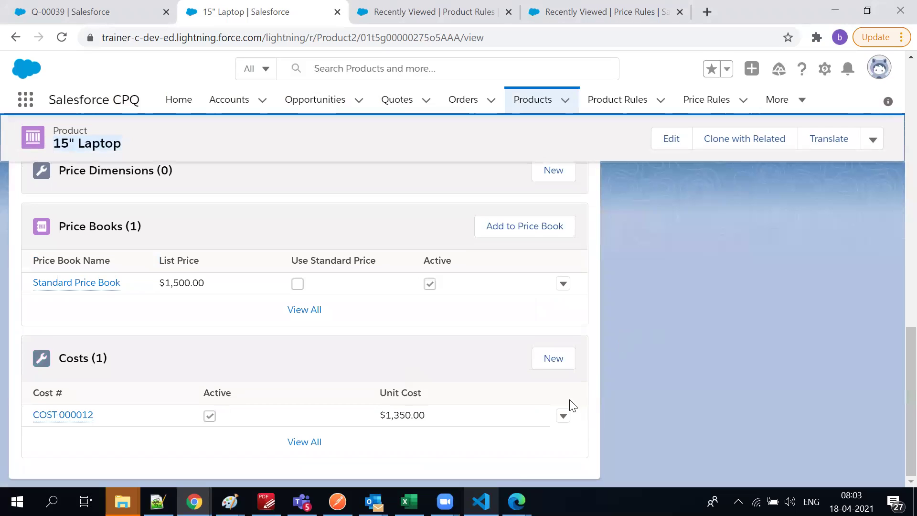
Highlight the $1,500.00 list price and the $1,350.00 unit cost
{"action": "double_click", "coordinate": [174, 284]}
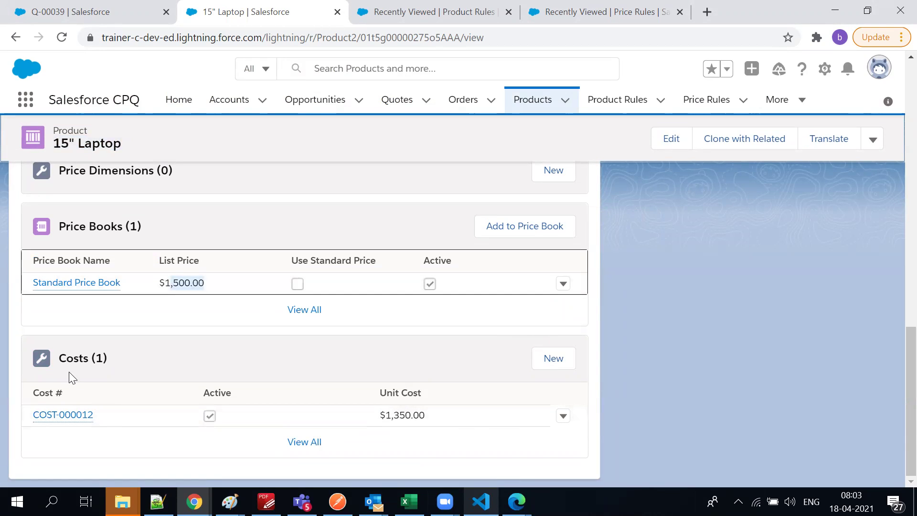
{"action": "double_click", "coordinate": [395, 416]}
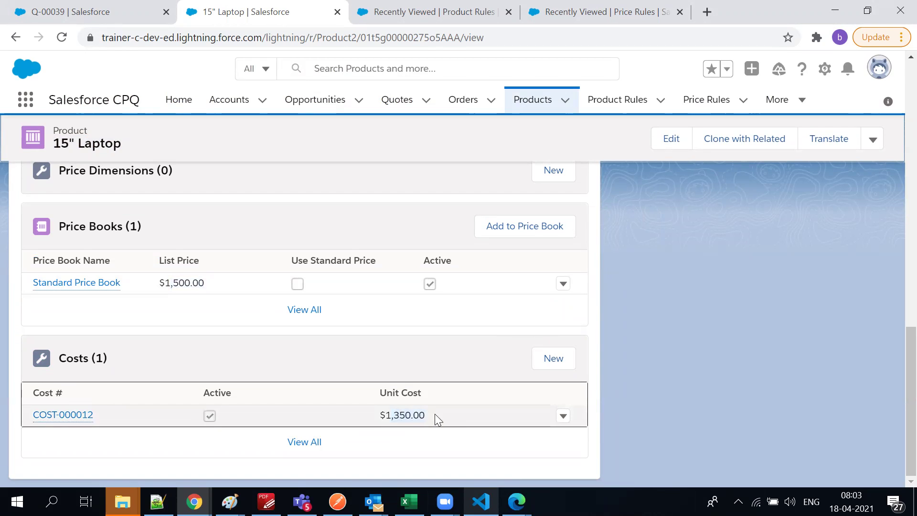
{"action": "scroll", "coordinate": [401, 359], "scroll_direction": "up", "scroll_amount": 8}
{"action": "scroll", "coordinate": [400, 359], "scroll_direction": "up", "scroll_amount": 7}
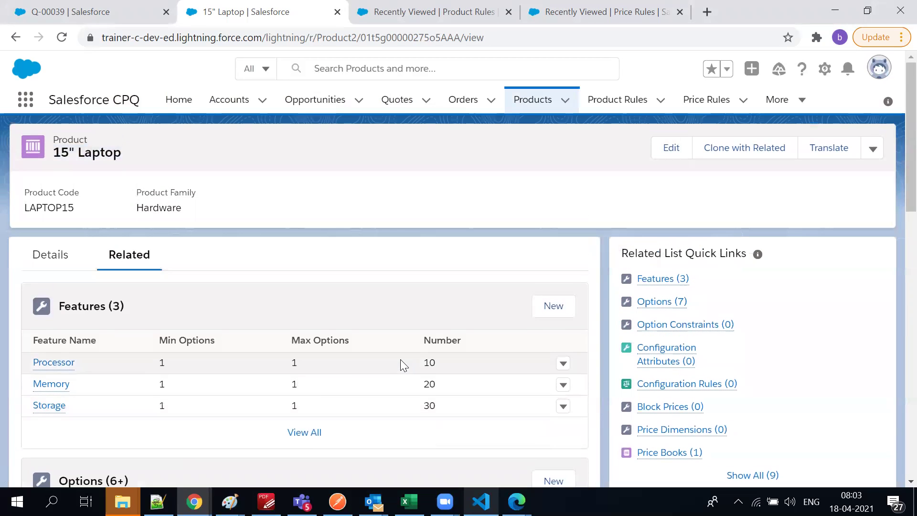
Show the All product rules list view and start a New Product Rule
{"action": "left_click", "coordinate": [600, 118]}
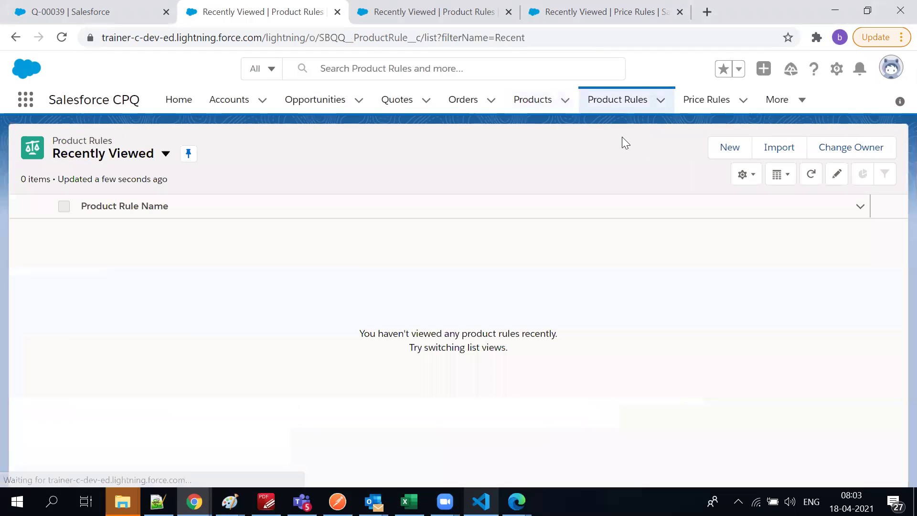
{"action": "left_click", "coordinate": [166, 155]}
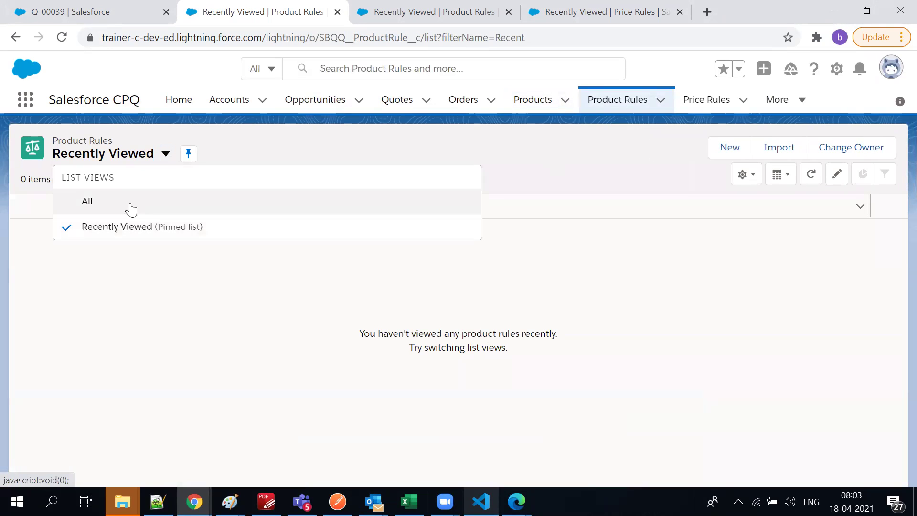
{"action": "left_click", "coordinate": [126, 204]}
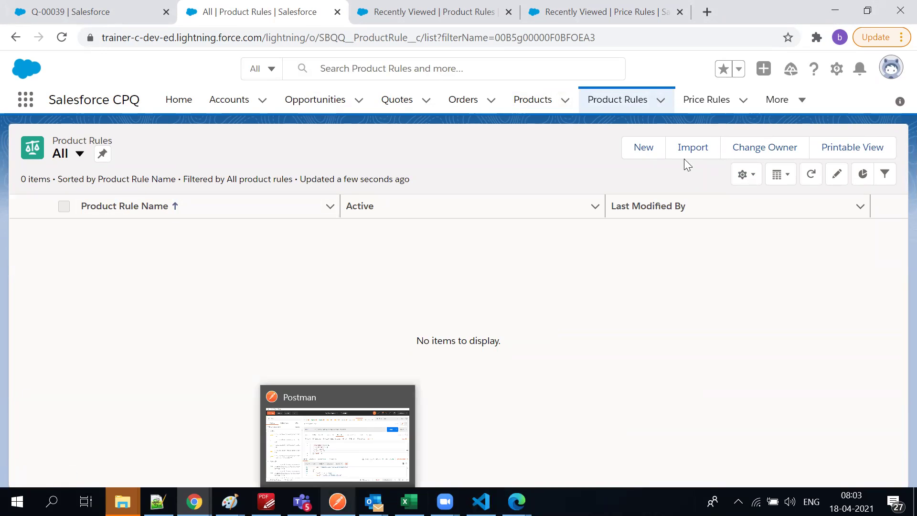
{"action": "left_click", "coordinate": [658, 152]}
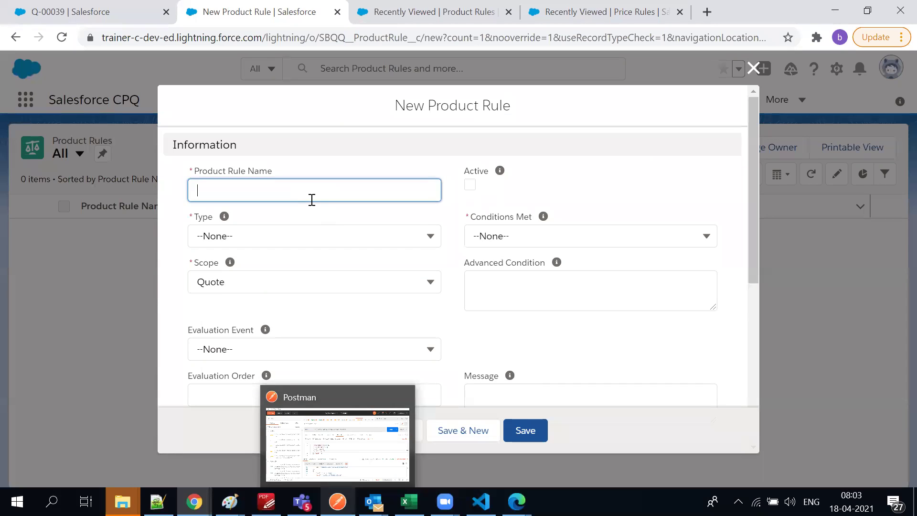
Name the rule Test Printer, active, Validation type, All conditions met, Quote scope
{"action": "type", "text": "Test Printer"}
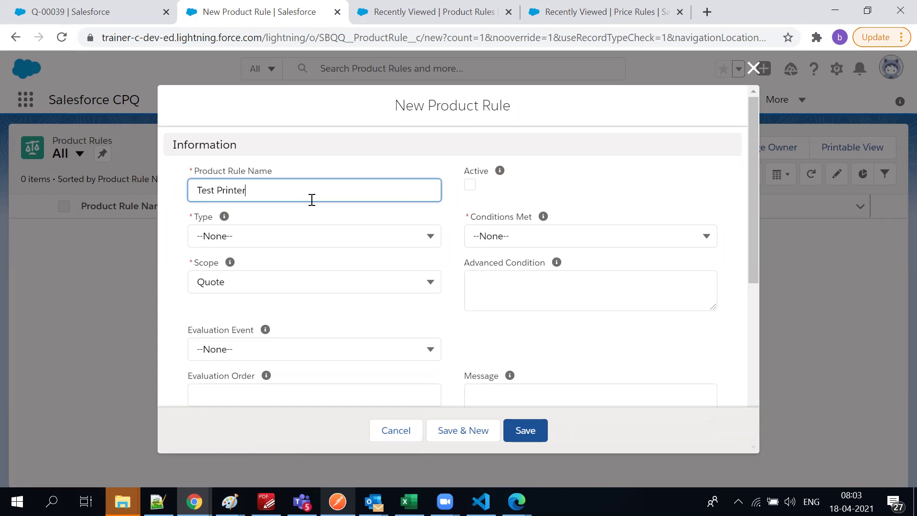
{"action": "left_click", "coordinate": [470, 185]}
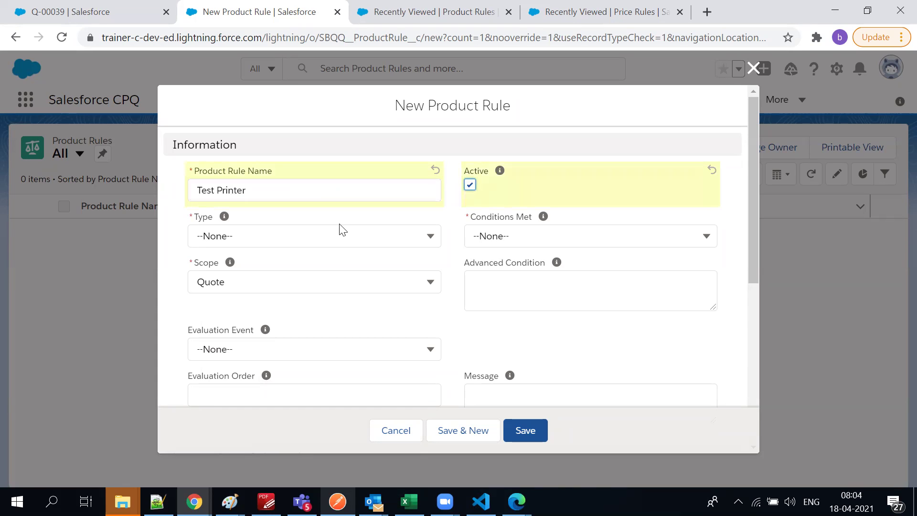
{"action": "left_click", "coordinate": [283, 237]}
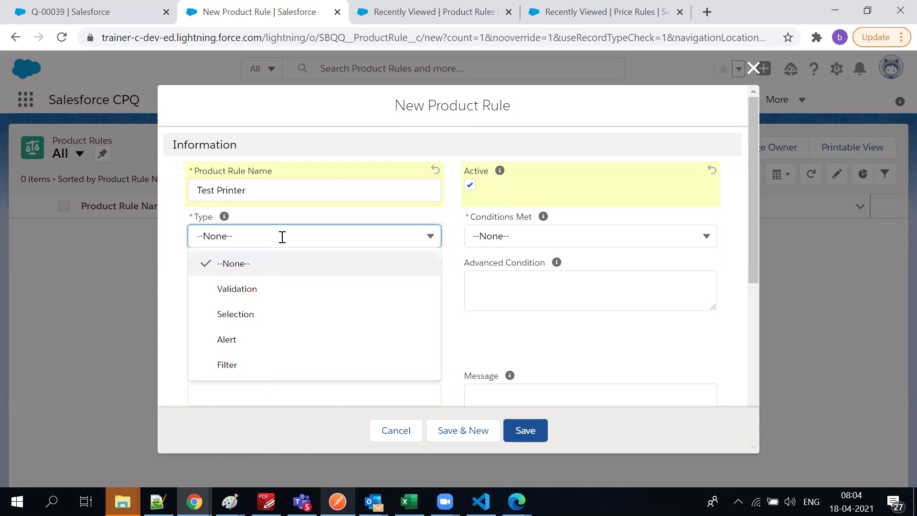
{"action": "left_click", "coordinate": [275, 293]}
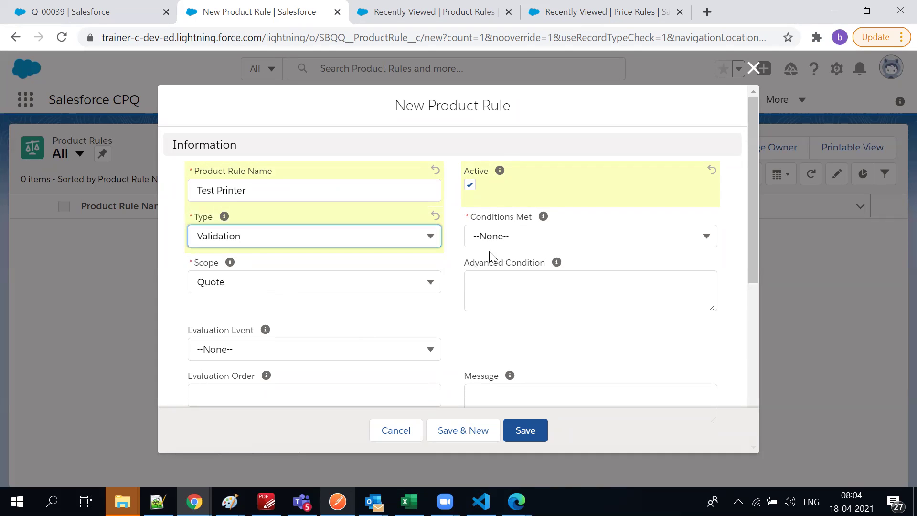
{"action": "left_click", "coordinate": [513, 232]}
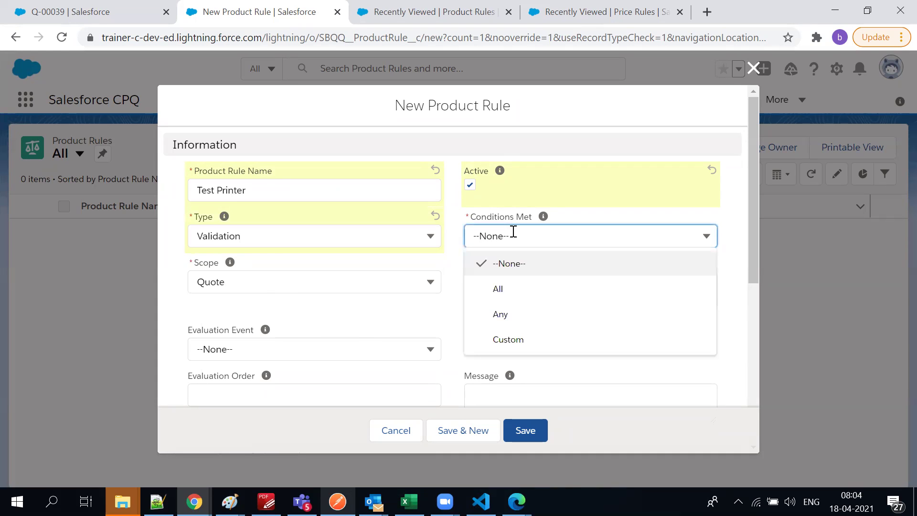
{"action": "left_click", "coordinate": [499, 289]}
{"action": "left_click", "coordinate": [567, 308]}
{"action": "left_click", "coordinate": [324, 287]}
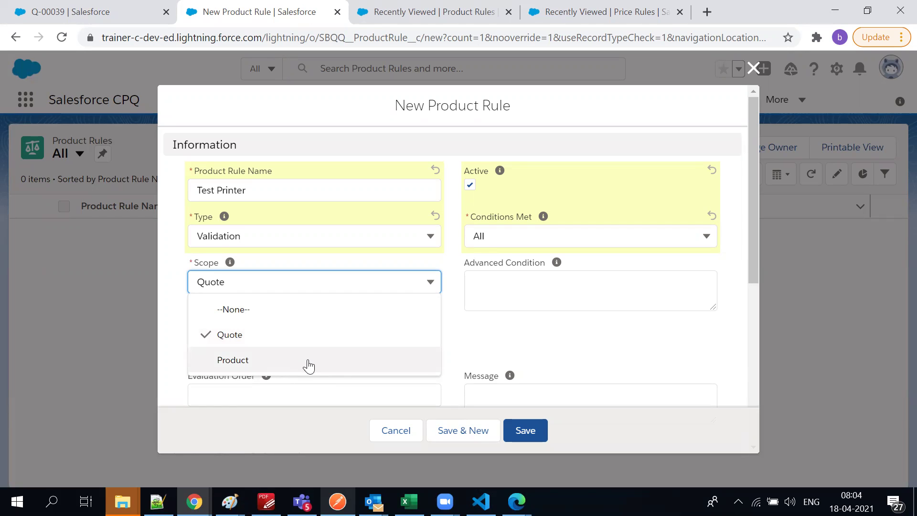
{"action": "left_click", "coordinate": [518, 293]}
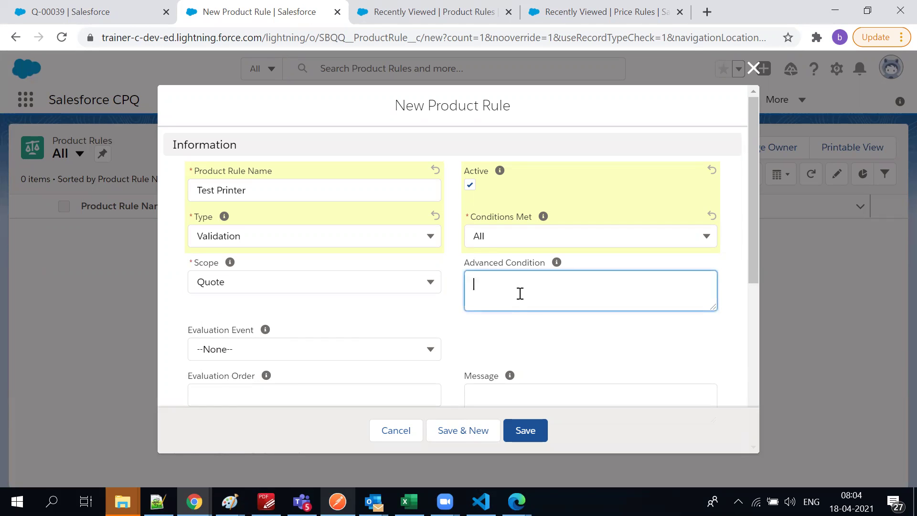
Set the evaluation event to Save and the evaluation order to 1
{"action": "scroll", "coordinate": [501, 306], "scroll_direction": "down", "scroll_amount": 2}
{"action": "left_click", "coordinate": [301, 266]}
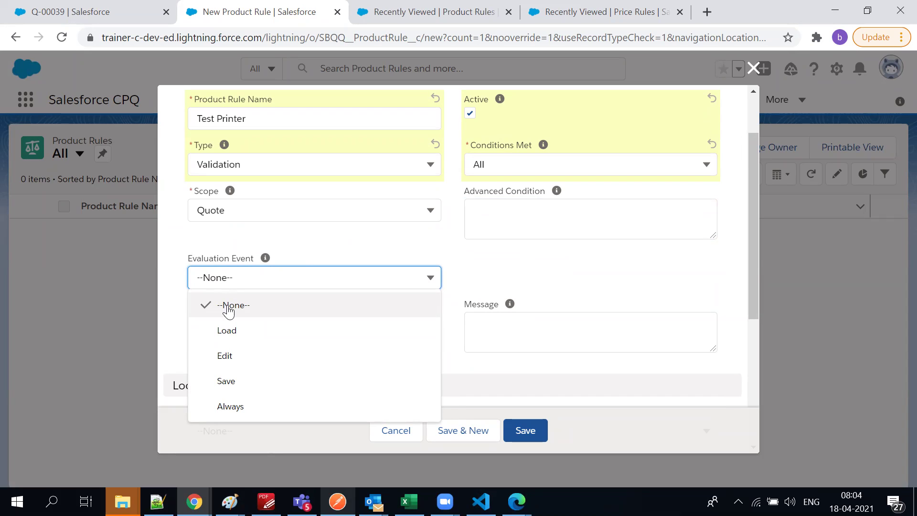
{"action": "left_click", "coordinate": [226, 381]}
{"action": "left_click", "coordinate": [241, 328]}
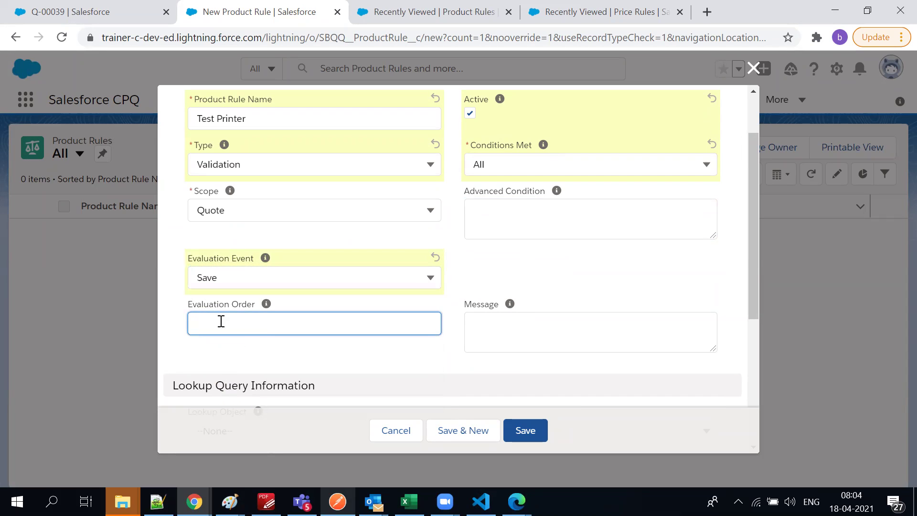
Set lookup object SBQQ__LookupData__c, type field SBQQ__Type__c and product field SBQQ__Product__c
{"action": "scroll", "coordinate": [221, 321], "scroll_direction": "down", "scroll_amount": 3}
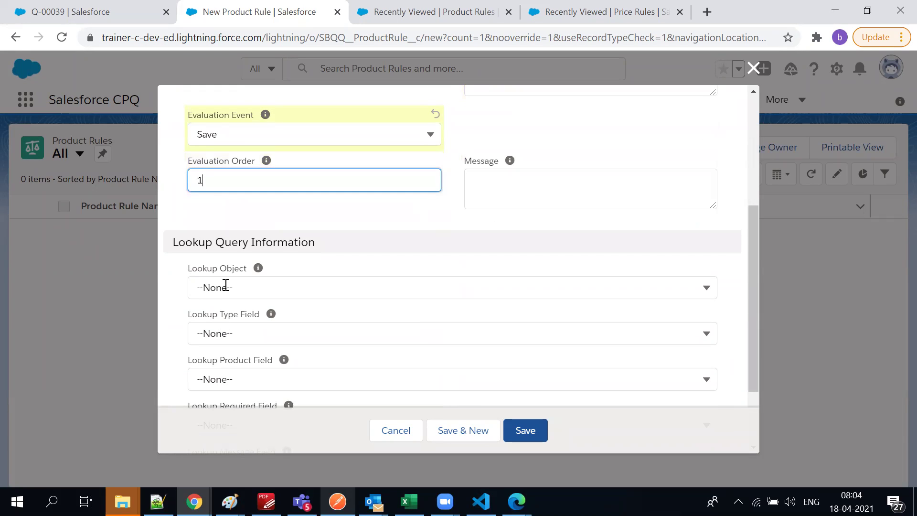
{"action": "left_click", "coordinate": [225, 286]}
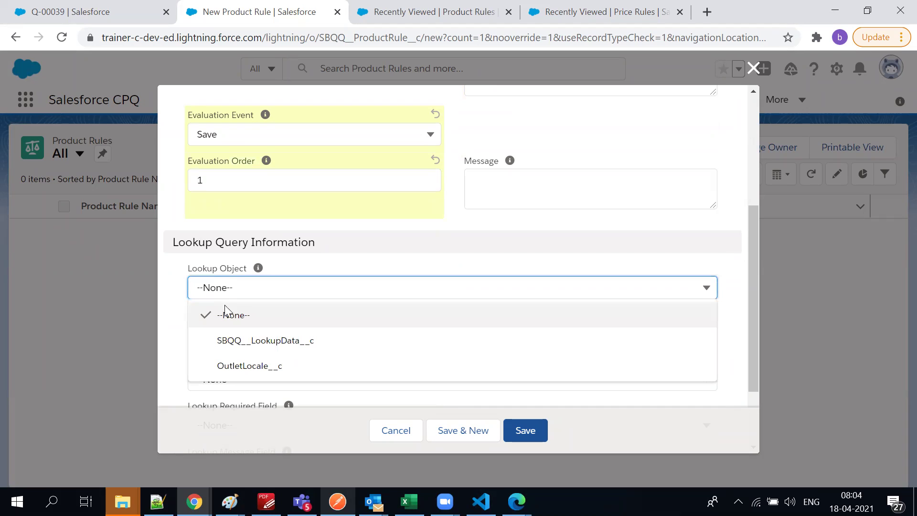
{"action": "left_click", "coordinate": [226, 339]}
{"action": "left_click", "coordinate": [225, 340]}
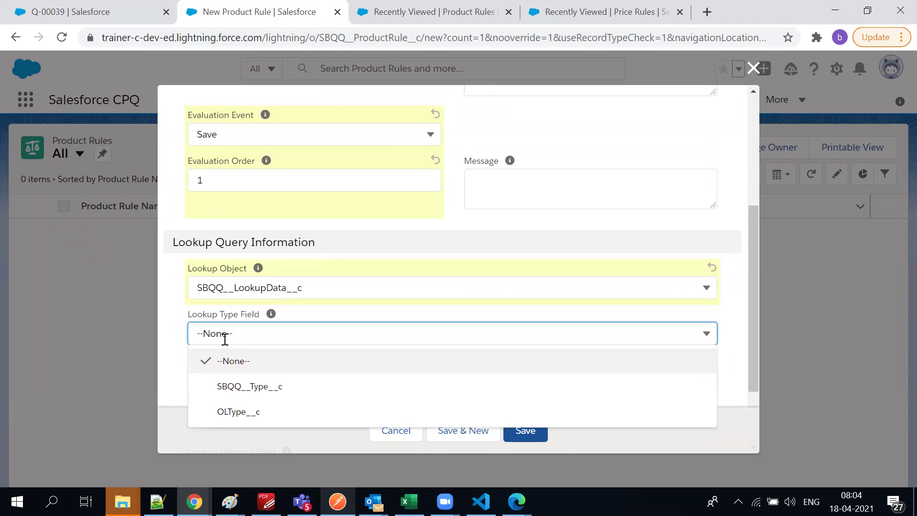
{"action": "left_click", "coordinate": [225, 382]}
{"action": "left_click", "coordinate": [225, 382]}
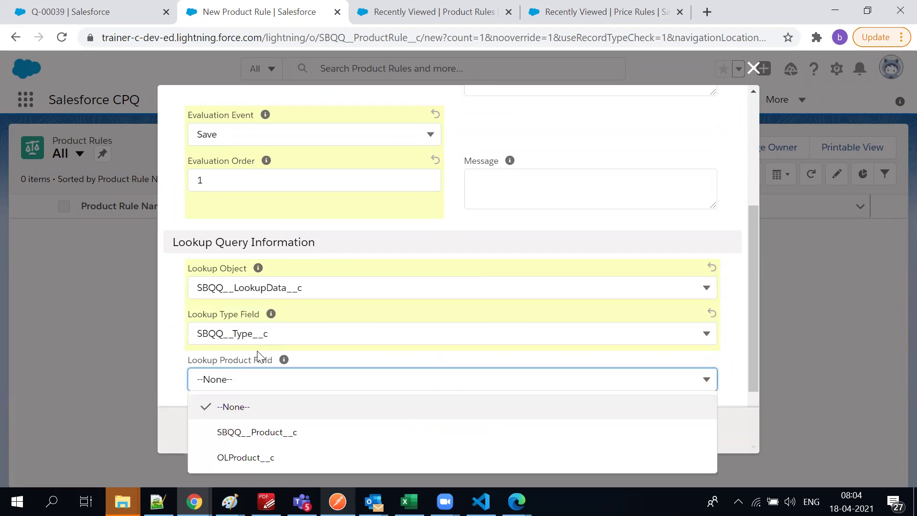
{"action": "scroll", "coordinate": [231, 354], "scroll_direction": "down", "scroll_amount": 2}
{"action": "left_click", "coordinate": [254, 337]}
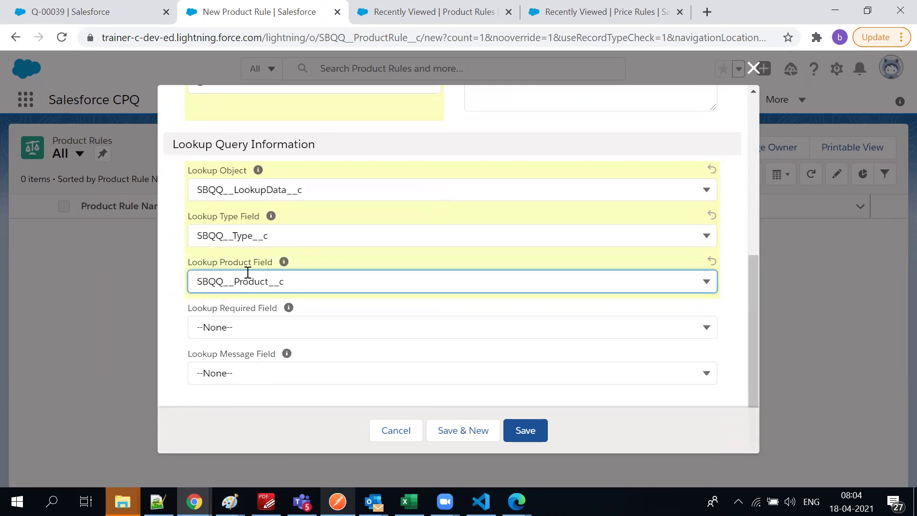
Set the lookup required field to SBQQ__Required__c
{"action": "scroll", "coordinate": [249, 308], "scroll_direction": "up", "scroll_amount": 3}
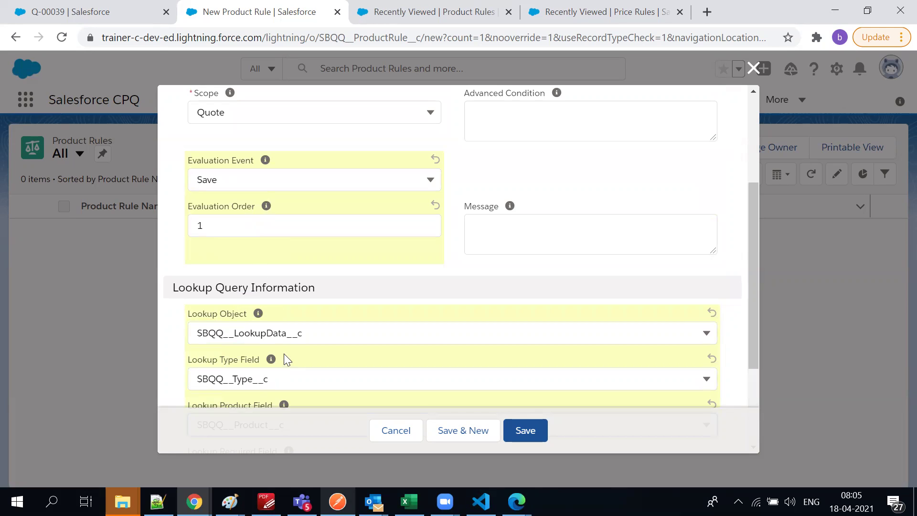
{"action": "scroll", "coordinate": [390, 322], "scroll_direction": "down", "scroll_amount": 3}
{"action": "left_click", "coordinate": [383, 321]}
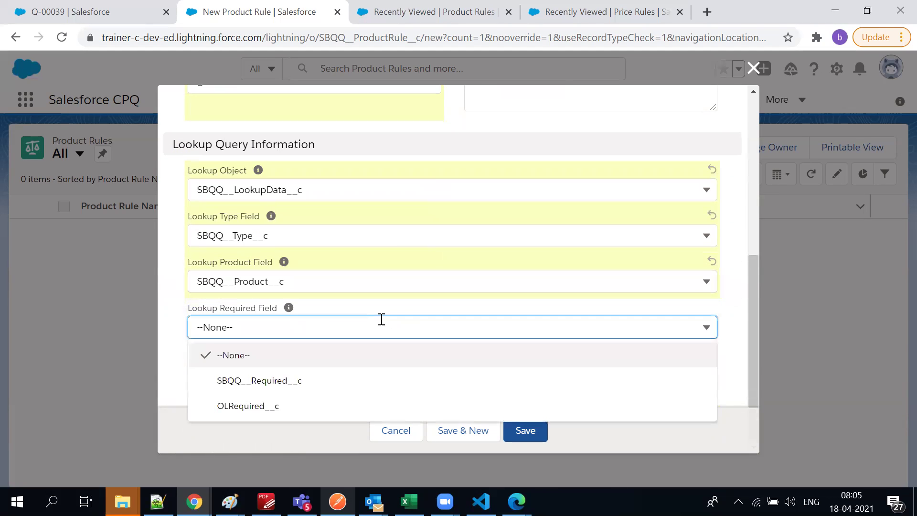
{"action": "left_click", "coordinate": [332, 383]}
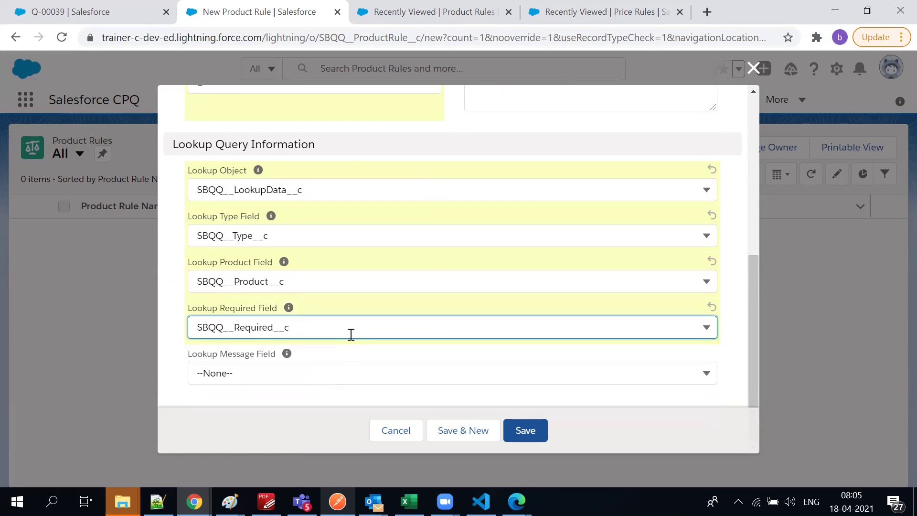
{"action": "scroll", "coordinate": [351, 334], "scroll_direction": "up", "scroll_amount": 5}
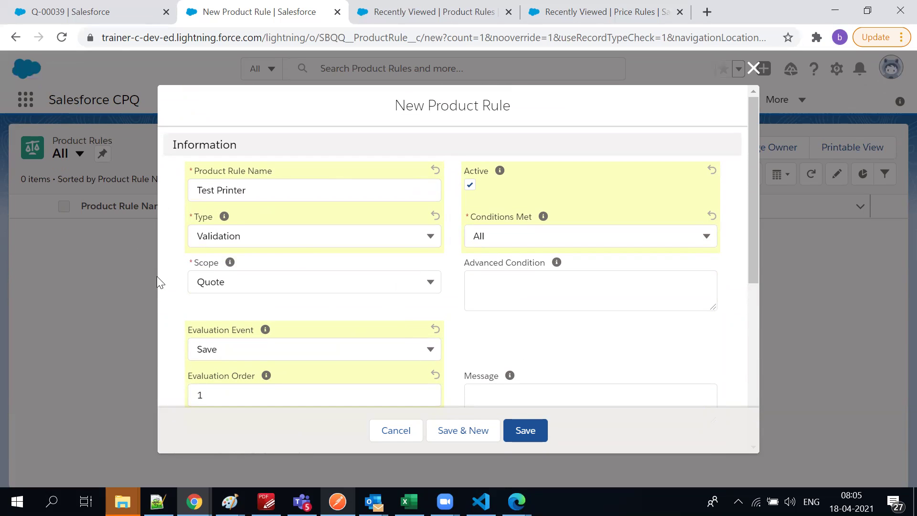
Switch scope to Product, enter then clear advanced condition '1 OR 2', and discard the rule
{"action": "left_click", "coordinate": [196, 283]}
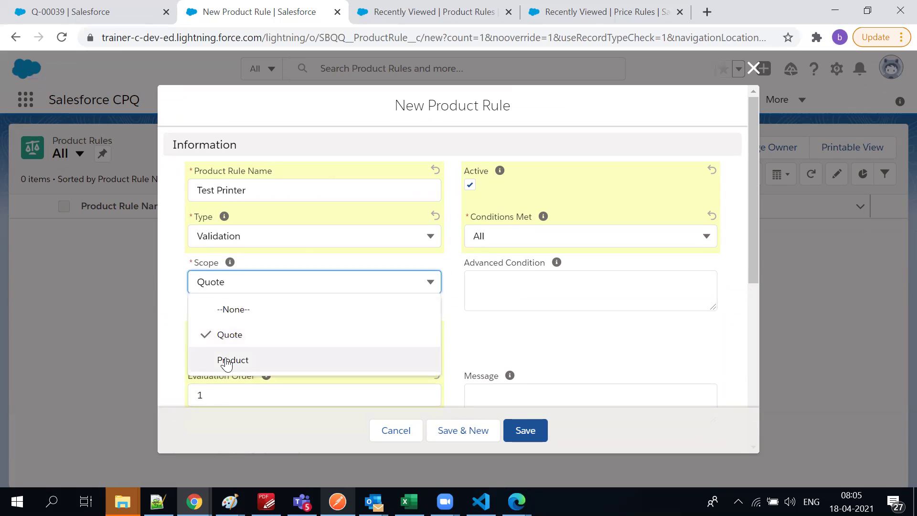
{"action": "left_click", "coordinate": [227, 360]}
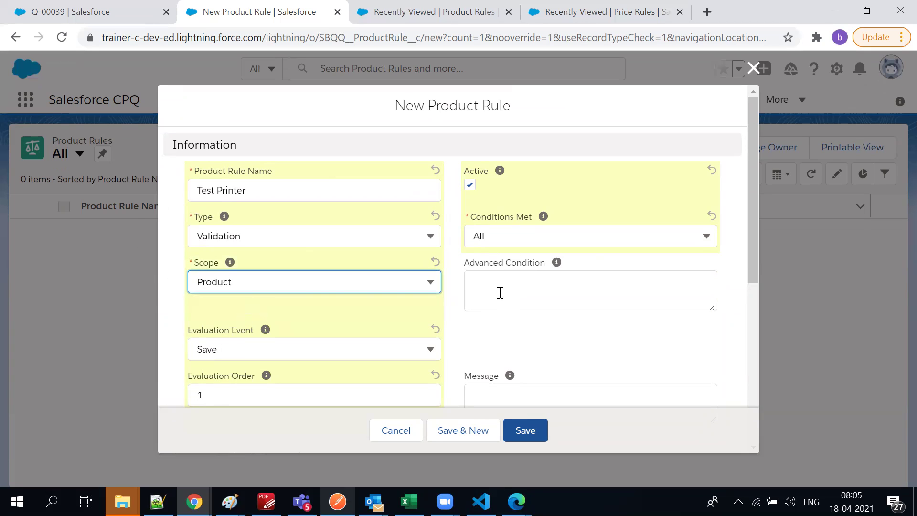
{"action": "mouse_move", "coordinate": [558, 265]}
{"action": "left_click", "coordinate": [519, 302]}
{"action": "type", "text": "1223"}
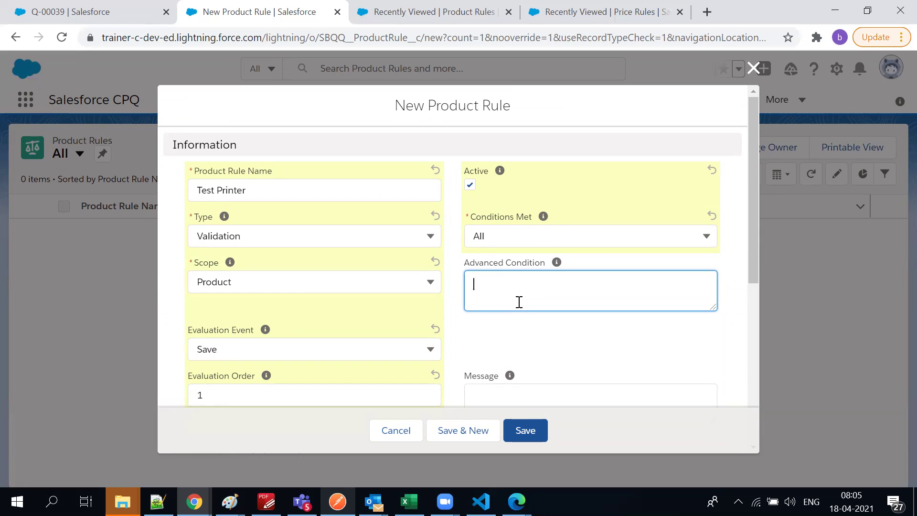
{"action": "type", "text": "OR 2"}
{"action": "left_click_drag", "start_coordinate": [510, 285], "coordinate": [406, 289]}
{"action": "key", "text": "BackSpace"}
{"action": "left_click", "coordinate": [754, 68]}
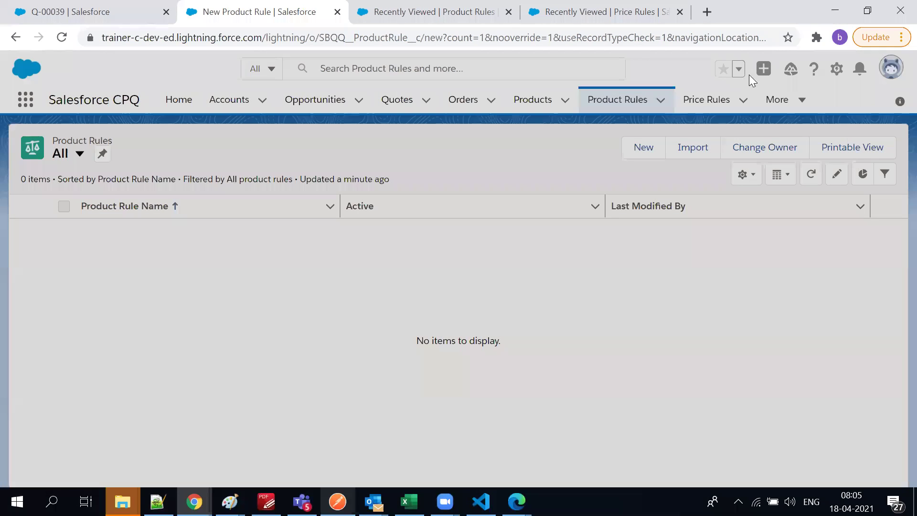
Start a New Price Rule from the All price rules list view
{"action": "left_click", "coordinate": [690, 106]}
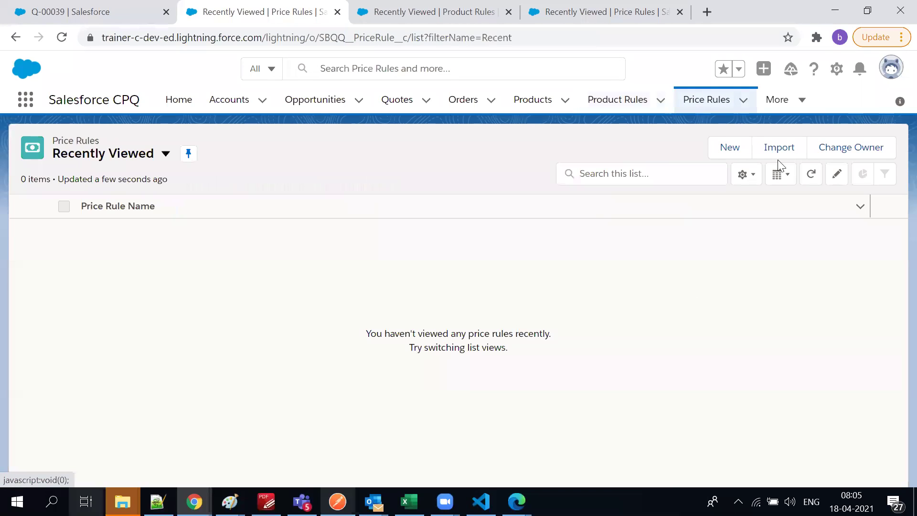
{"action": "left_click", "coordinate": [98, 154]}
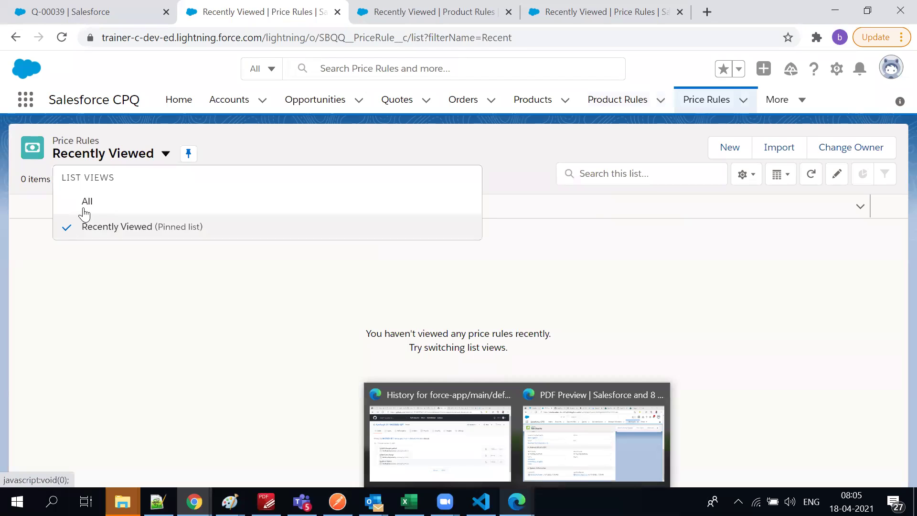
{"action": "left_click", "coordinate": [85, 201]}
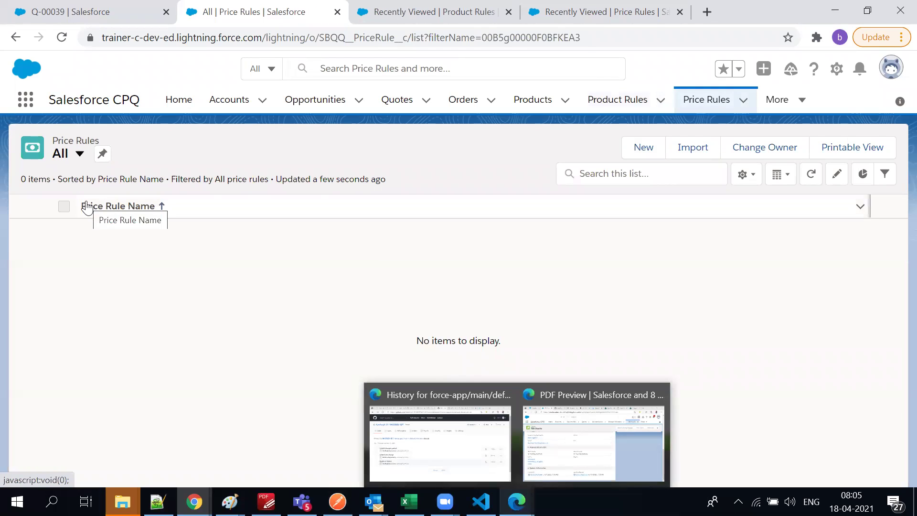
{"action": "left_click", "coordinate": [654, 153]}
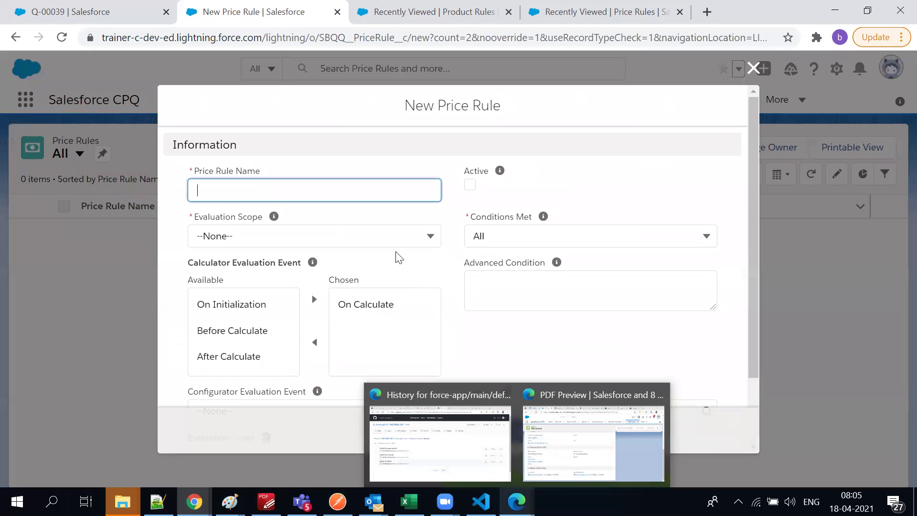
{"action": "scroll", "coordinate": [400, 257], "scroll_direction": "down", "scroll_amount": 1}
{"action": "scroll", "coordinate": [400, 257], "scroll_direction": "down", "scroll_amount": 1}
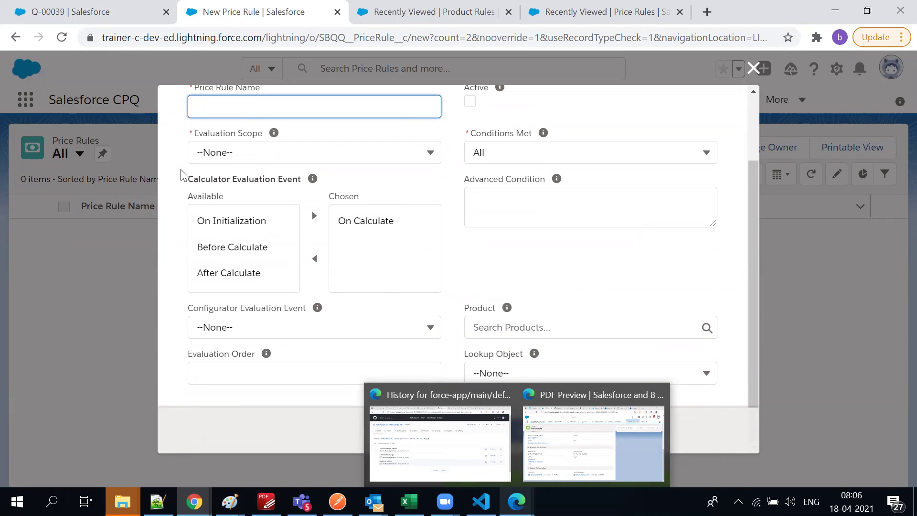
Check the Q-00039 quote's additional actions menu, then return to the New Price Rule form
{"action": "left_click", "coordinate": [106, 15]}
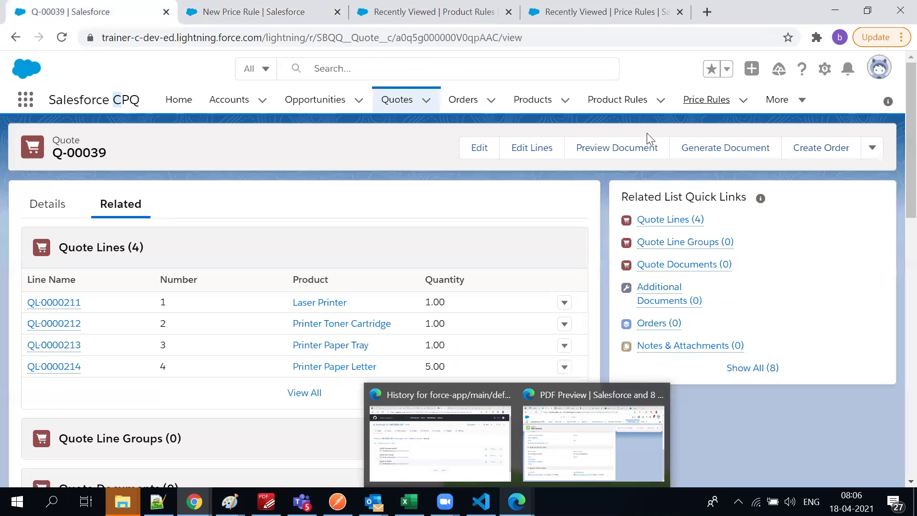
{"action": "left_click", "coordinate": [874, 149]}
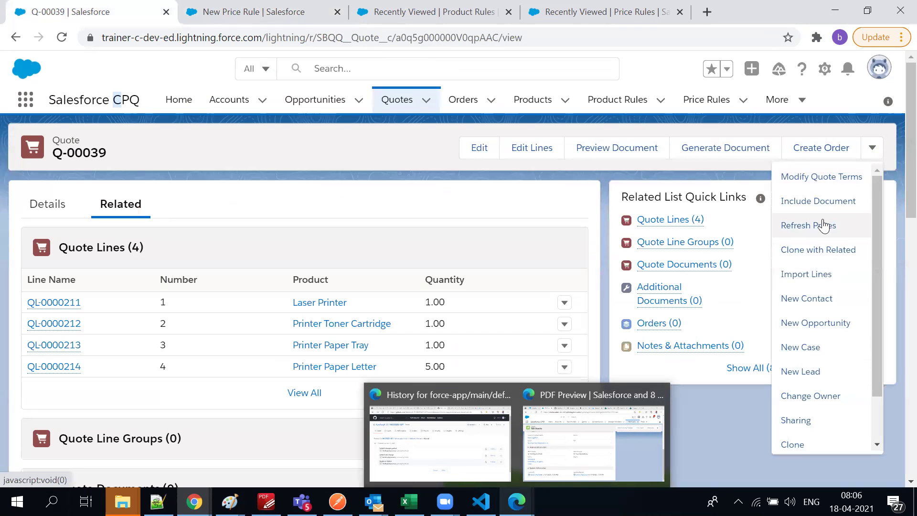
{"action": "left_click", "coordinate": [534, 6]}
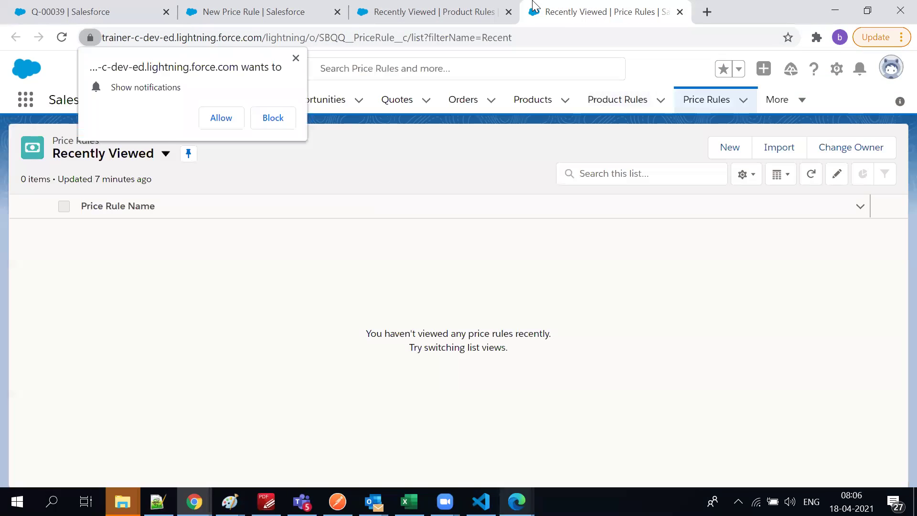
{"action": "left_click", "coordinate": [430, 12]}
{"action": "left_click", "coordinate": [286, 18]}
{"action": "scroll", "coordinate": [268, 219], "scroll_direction": "up", "scroll_amount": 2}
{"action": "scroll", "coordinate": [272, 244], "scroll_direction": "down", "scroll_amount": 2}
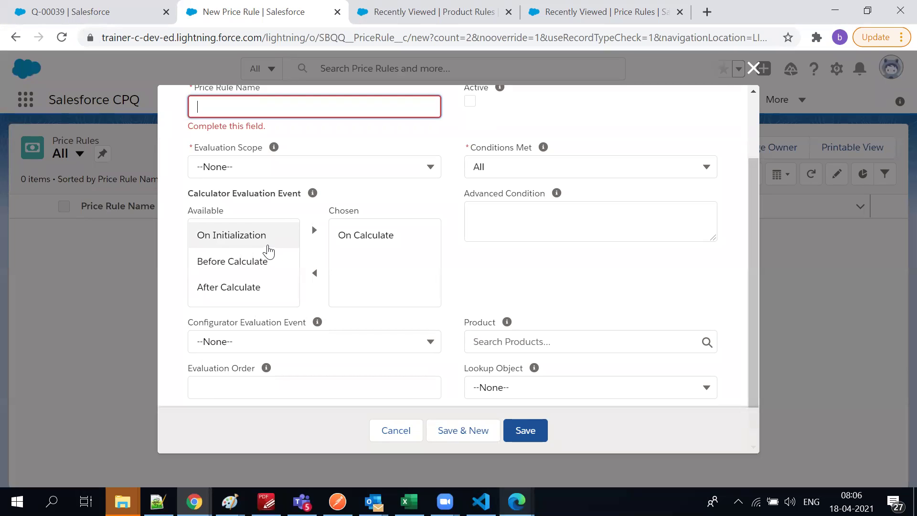
Pick the On Initialization evaluation event and name the price rule test
{"action": "left_click", "coordinate": [263, 246]}
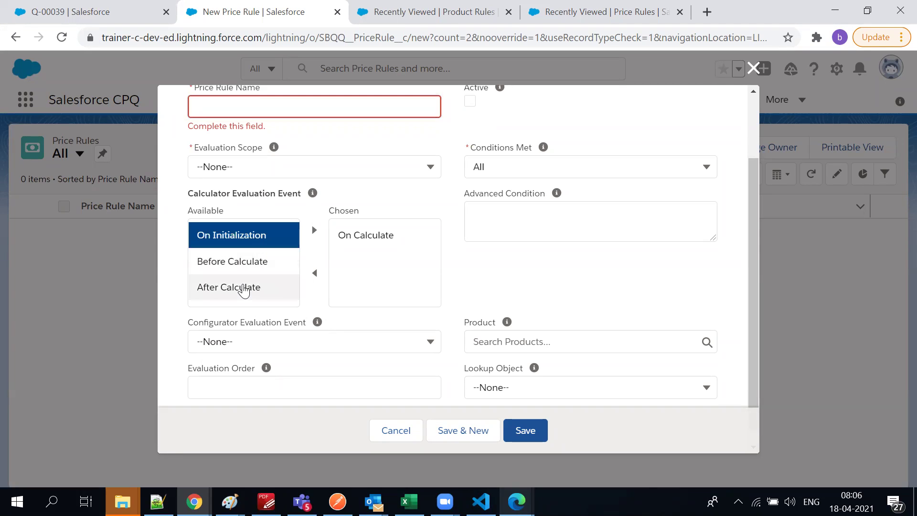
{"action": "scroll", "coordinate": [248, 301], "scroll_direction": "down", "scroll_amount": 1}
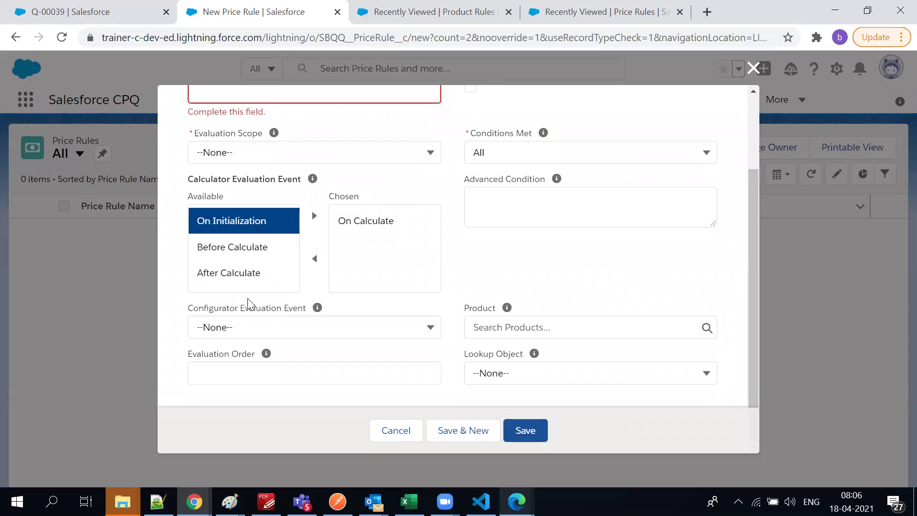
{"action": "scroll", "coordinate": [273, 318], "scroll_direction": "up", "scroll_amount": 2}
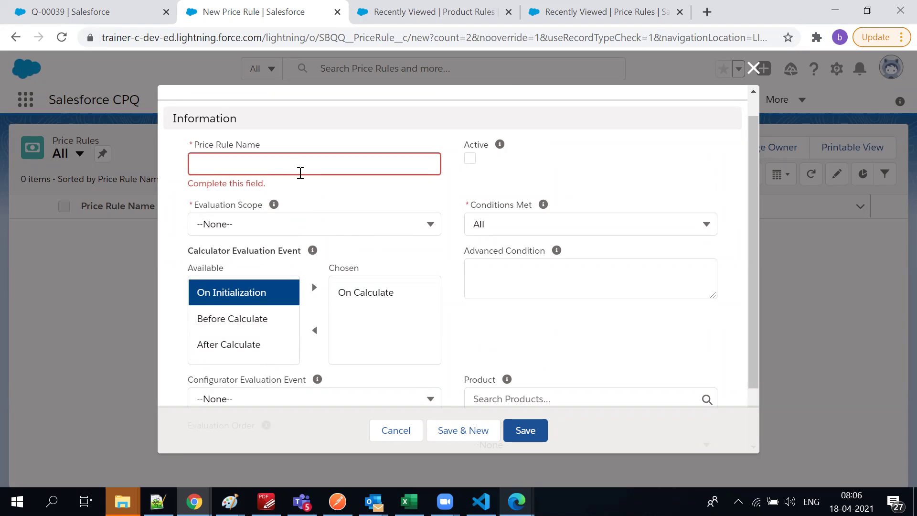
{"action": "left_click", "coordinate": [300, 173]}
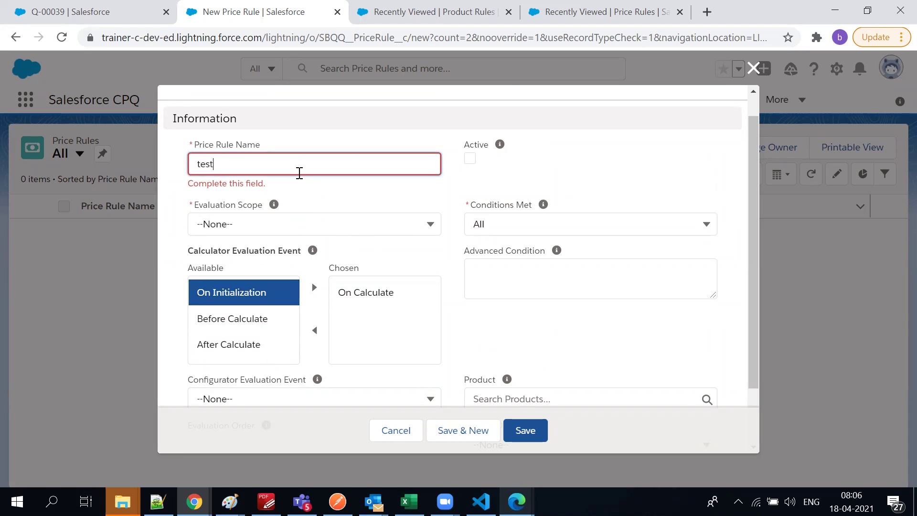
{"action": "left_click", "coordinate": [451, 172]}
Set Evaluation Scope to Calculator, briefly trying Configurator before switching back
{"action": "left_click", "coordinate": [356, 209]}
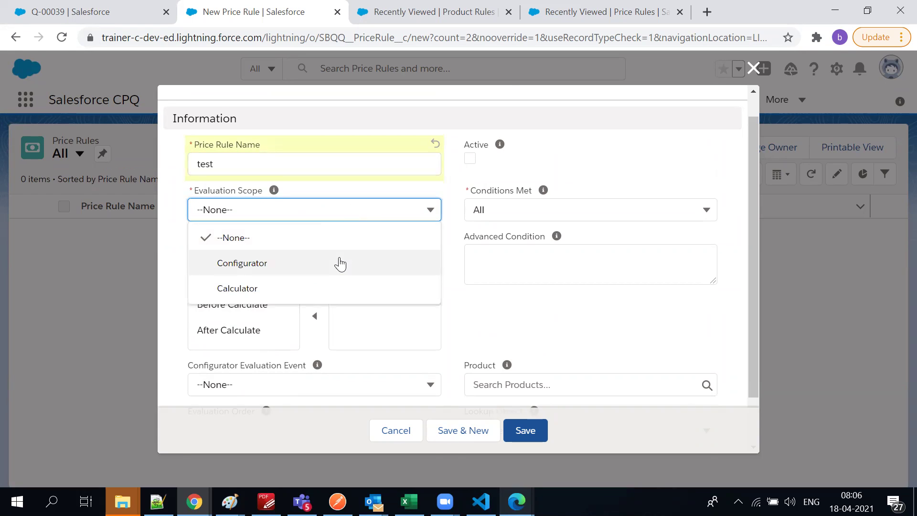
{"action": "left_click", "coordinate": [318, 289]}
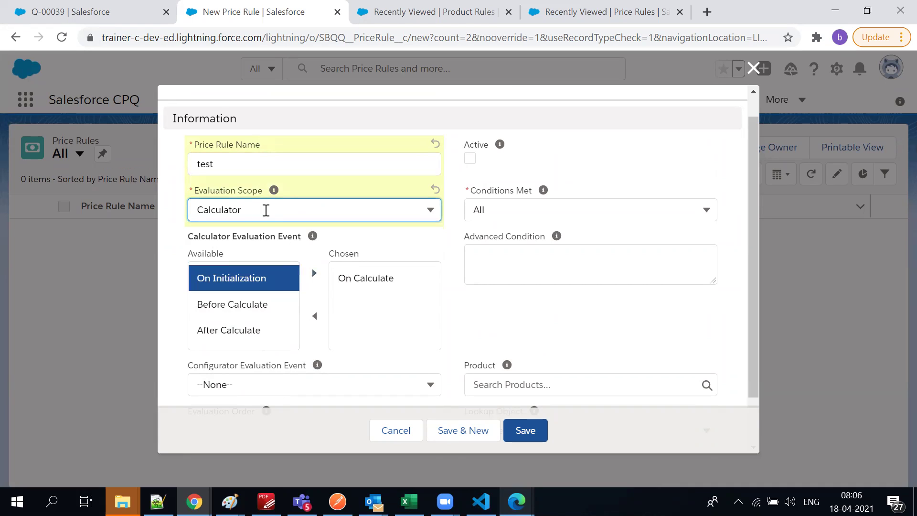
{"action": "left_click", "coordinate": [320, 209]}
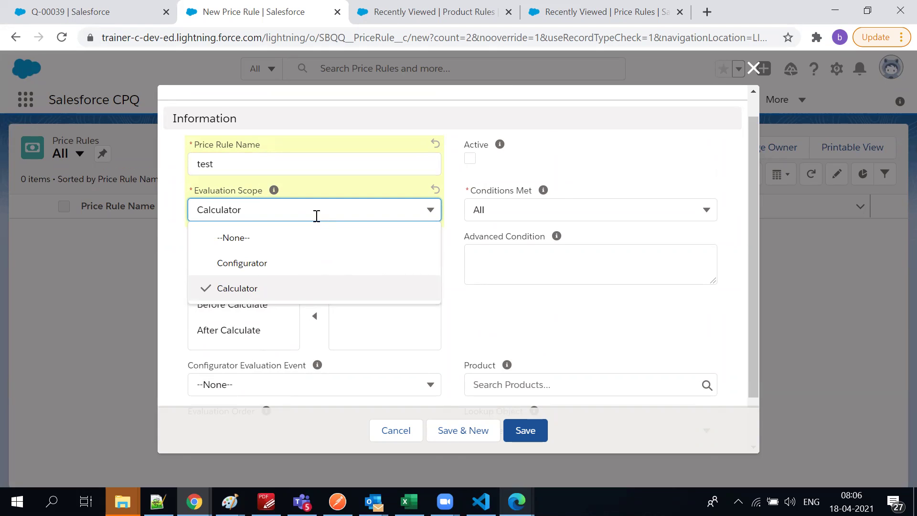
{"action": "left_click", "coordinate": [259, 292]}
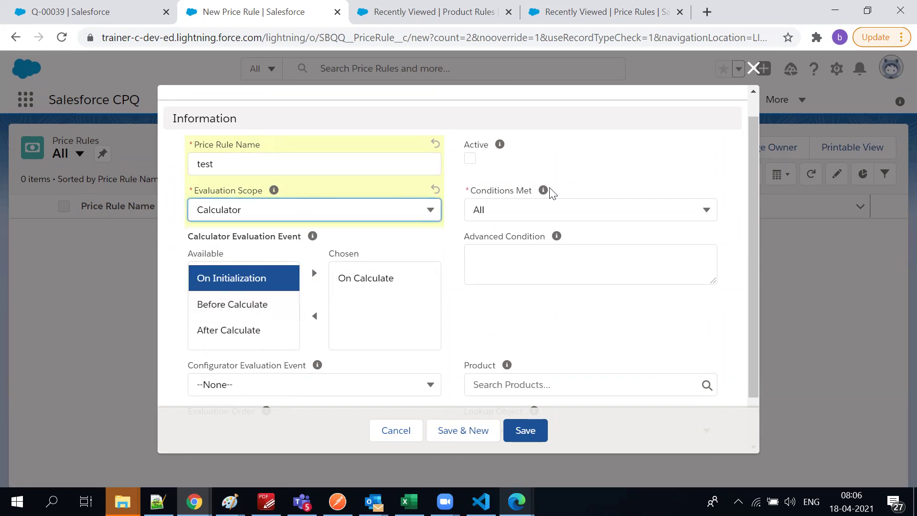
{"action": "left_click", "coordinate": [265, 213]}
{"action": "left_click", "coordinate": [252, 263]}
{"action": "scroll", "coordinate": [239, 279], "scroll_direction": "down", "scroll_amount": 1}
{"action": "left_click", "coordinate": [235, 158]}
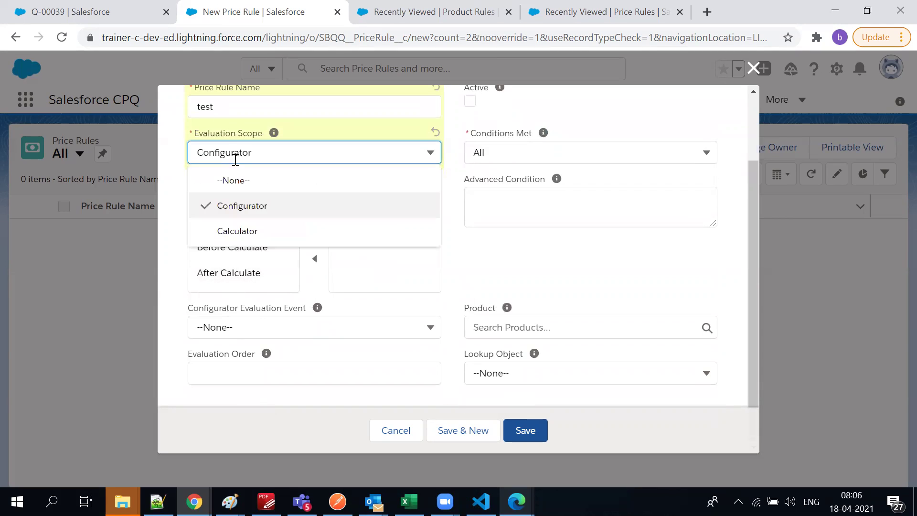
{"action": "left_click", "coordinate": [239, 231]}
{"action": "left_click", "coordinate": [244, 217]}
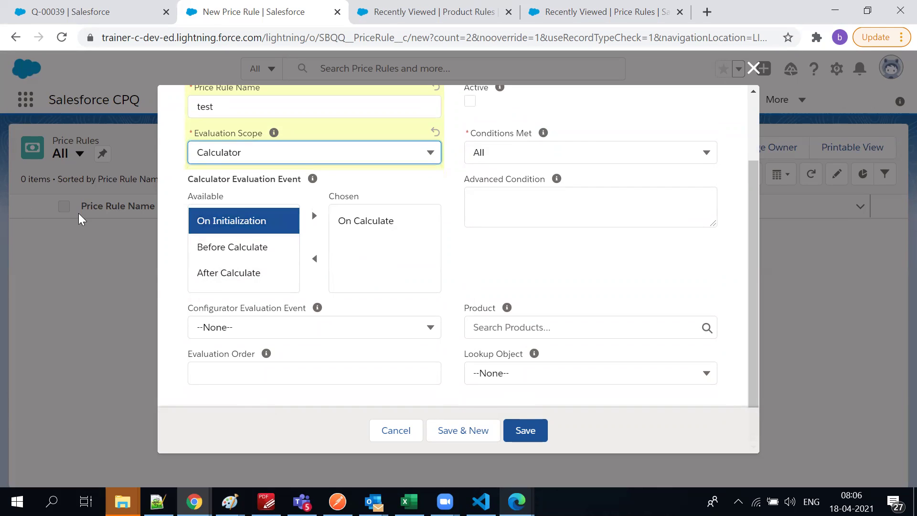
{"action": "mouse_move", "coordinate": [314, 181]}
Go back to quote Q-00039 and browse its detail fields
{"action": "left_click", "coordinate": [86, 11]}
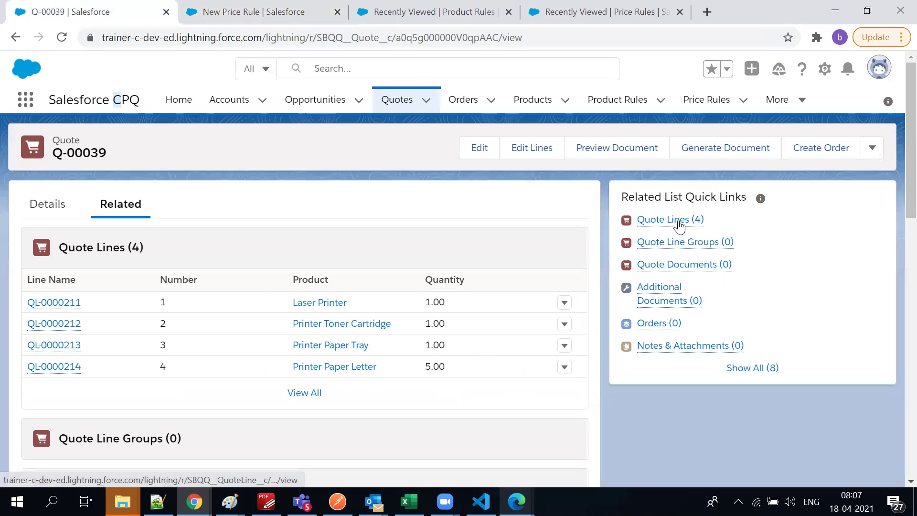
{"action": "mouse_move", "coordinate": [680, 225]}
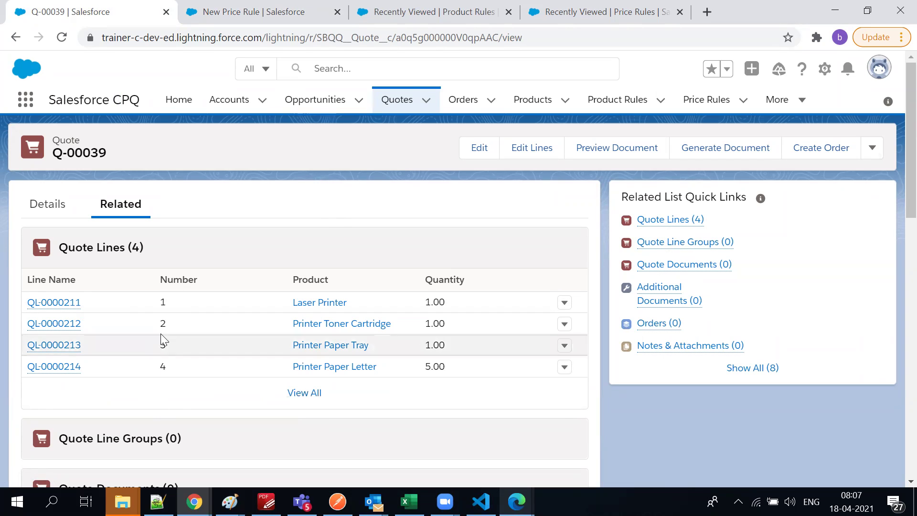
{"action": "left_click", "coordinate": [591, 6]}
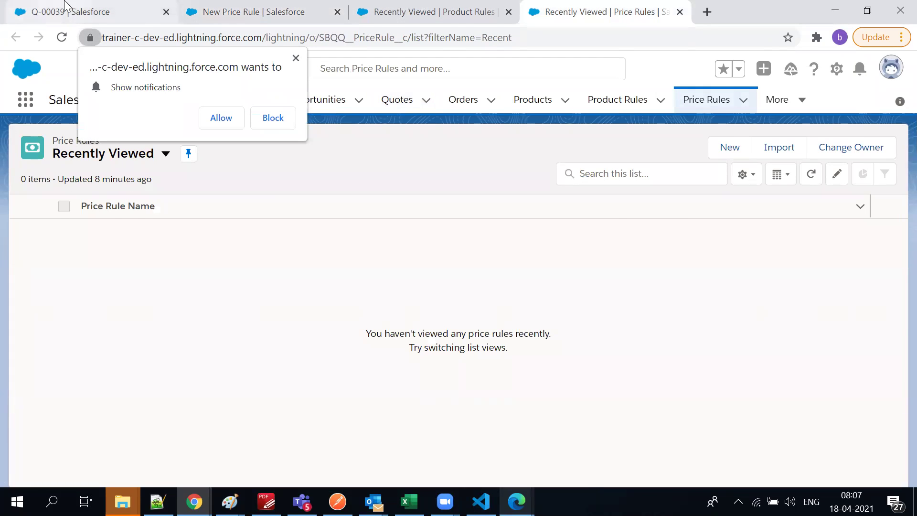
{"action": "left_click", "coordinate": [65, 5]}
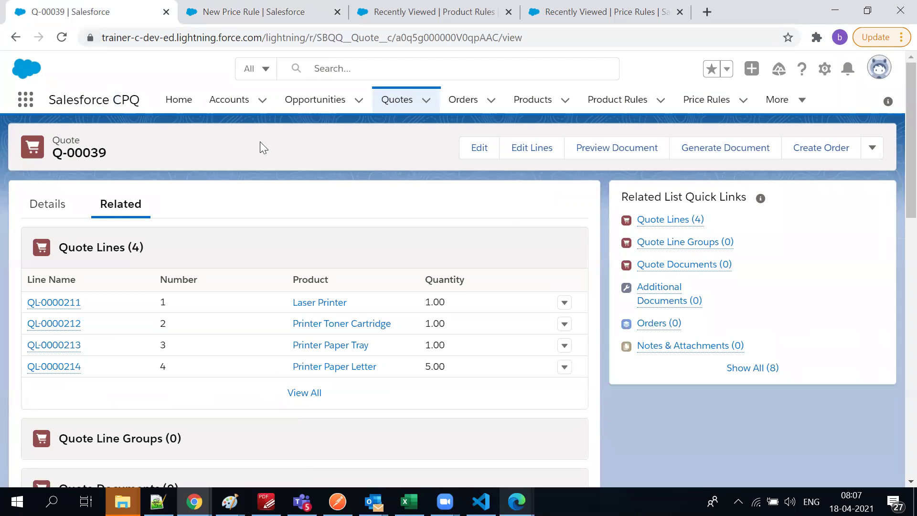
{"action": "left_click", "coordinate": [55, 206]}
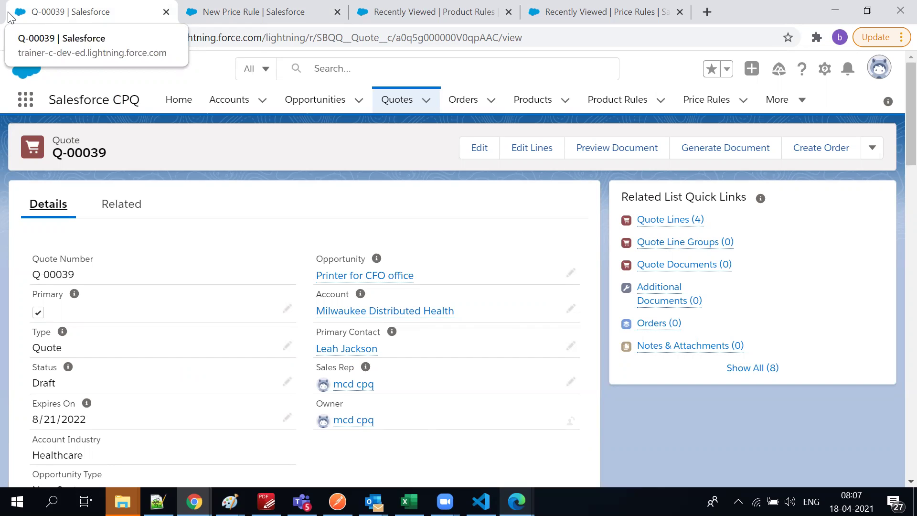
{"action": "scroll", "coordinate": [62, 177], "scroll_direction": "down", "scroll_amount": 2}
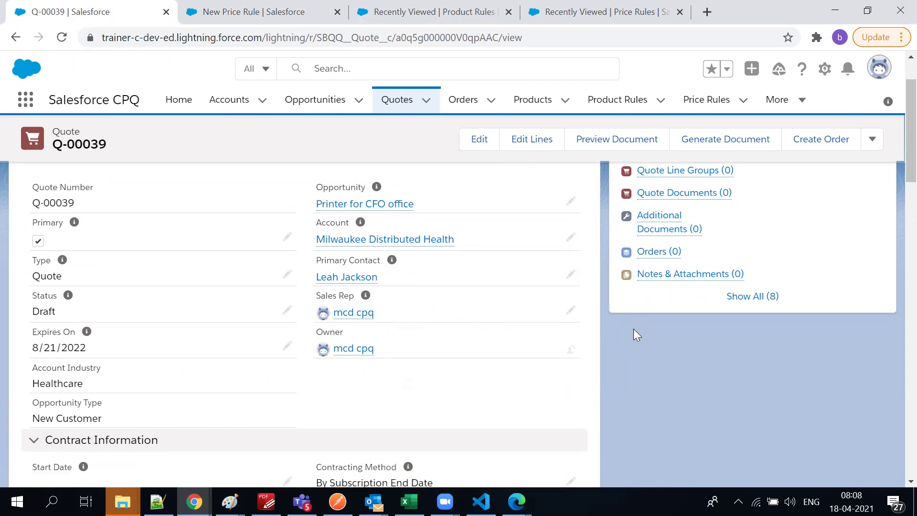
{"action": "scroll", "coordinate": [426, 268], "scroll_direction": "up", "scroll_amount": 2}
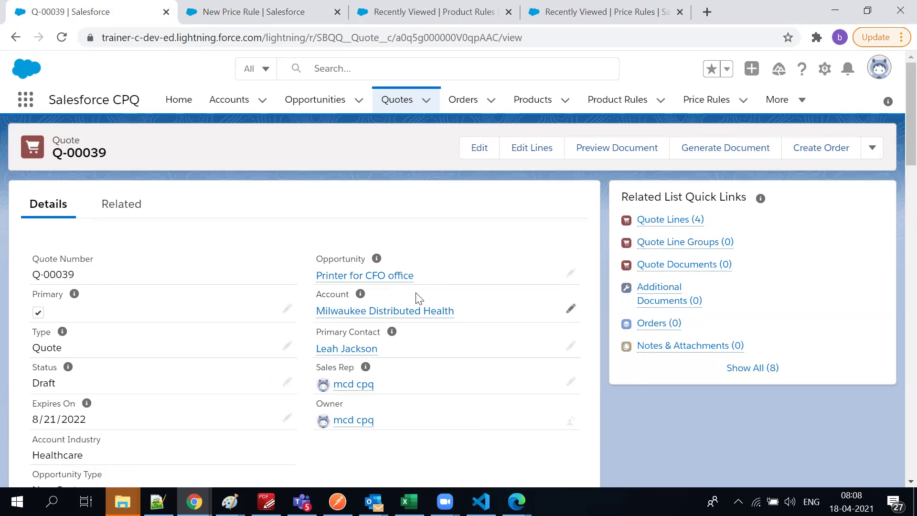
{"action": "scroll", "coordinate": [73, 258], "scroll_direction": "down", "scroll_amount": 8}
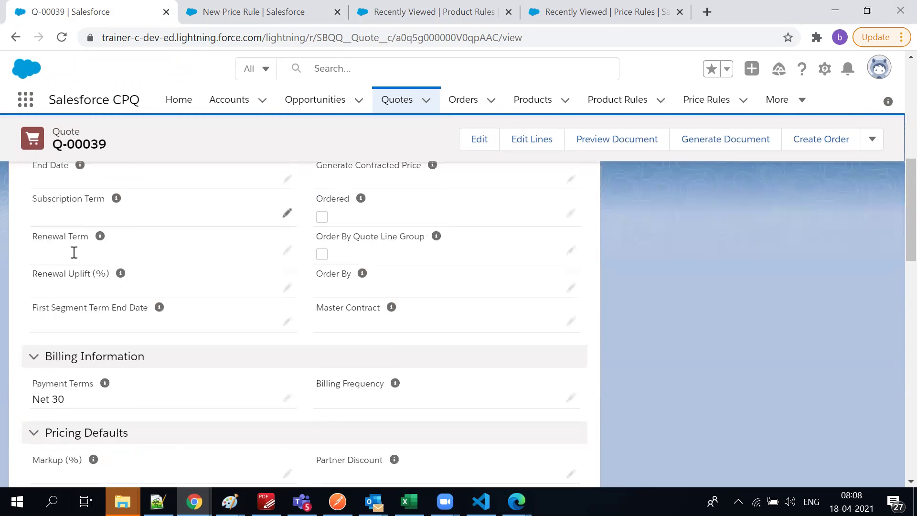
{"action": "scroll", "coordinate": [74, 254], "scroll_direction": "down", "scroll_amount": 6}
{"action": "scroll", "coordinate": [73, 256], "scroll_direction": "up", "scroll_amount": 12}
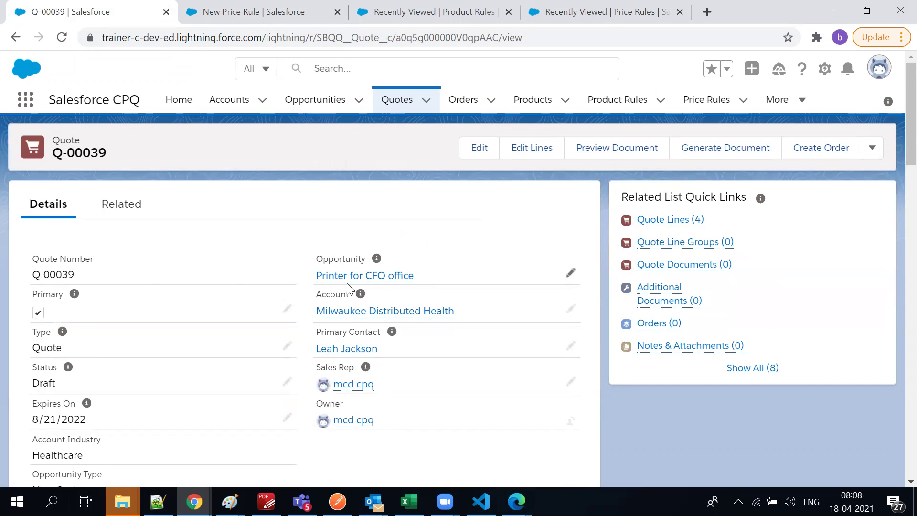
Open the Printer for CFO office opportunity, highlighting its $450.00 amount and $337.50 expected revenue
{"action": "left_click", "coordinate": [348, 276]}
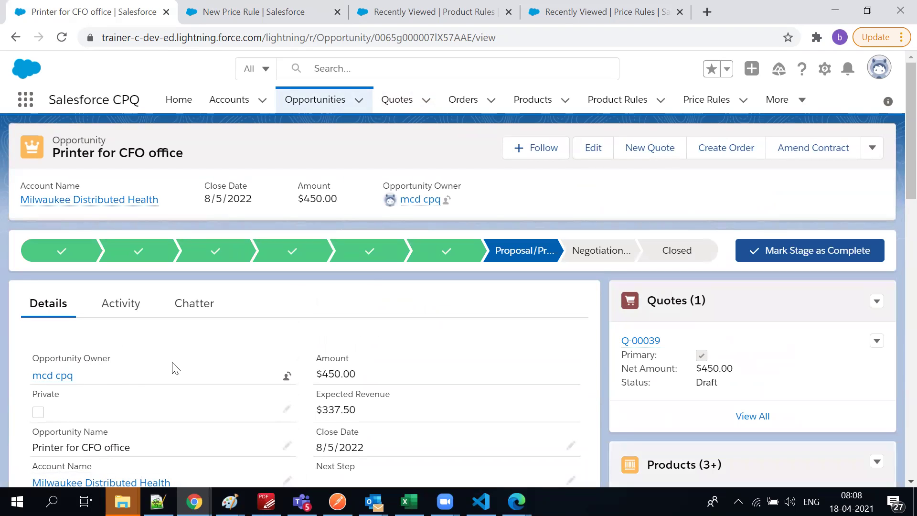
{"action": "scroll", "coordinate": [175, 368], "scroll_direction": "down", "scroll_amount": 3}
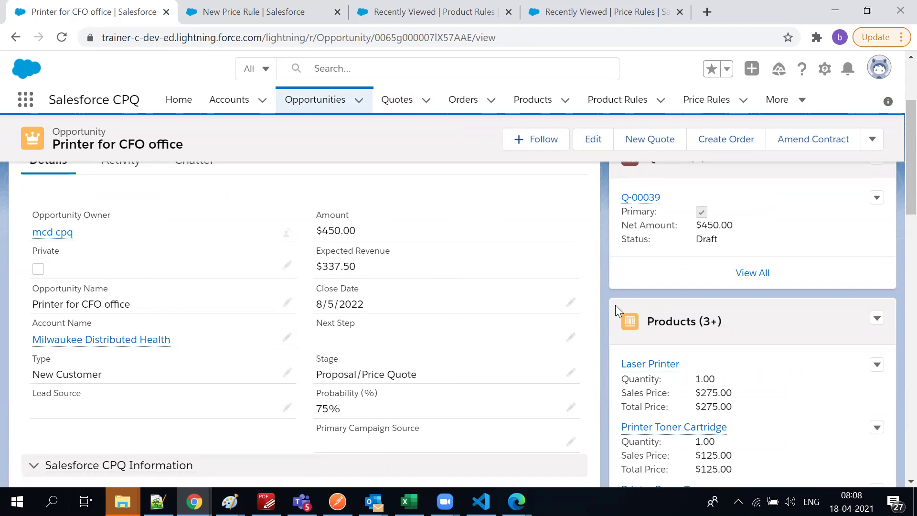
{"action": "left_click_drag", "start_coordinate": [323, 233], "coordinate": [370, 236]}
{"action": "left_click", "coordinate": [311, 272]}
{"action": "left_click_drag", "start_coordinate": [310, 273], "coordinate": [362, 274]}
{"action": "left_click", "coordinate": [351, 371]}
{"action": "left_click", "coordinate": [571, 375]}
{"action": "left_click", "coordinate": [482, 408]}
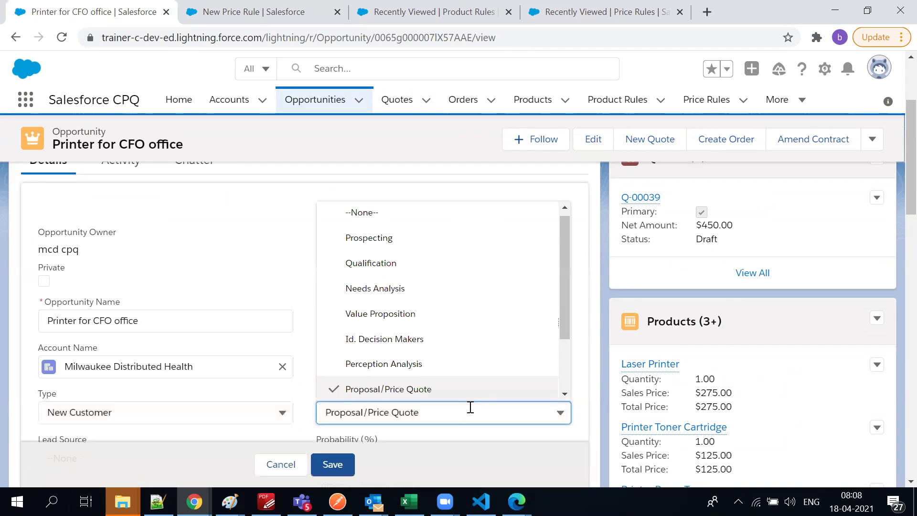
{"action": "scroll", "coordinate": [412, 301], "scroll_direction": "down", "scroll_amount": 1}
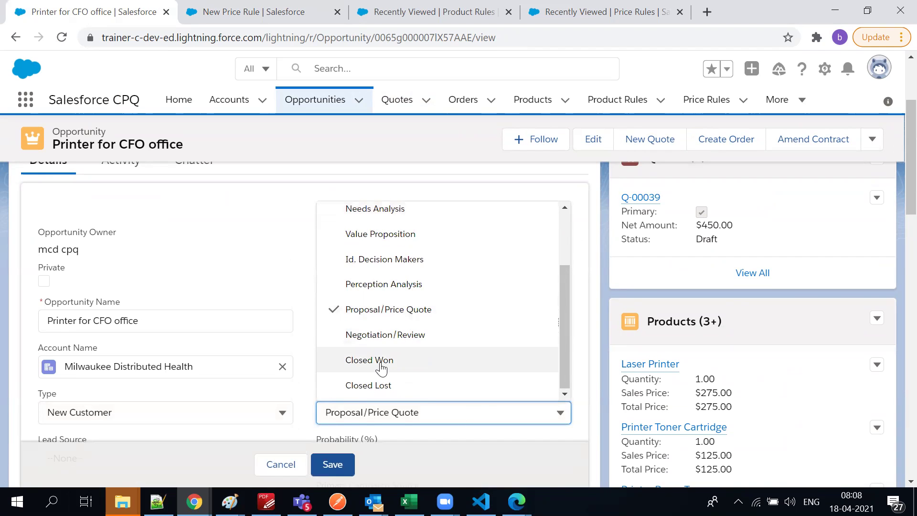
{"action": "left_click", "coordinate": [815, 293]}
{"action": "scroll", "coordinate": [795, 362], "scroll_direction": "down", "scroll_amount": 10}
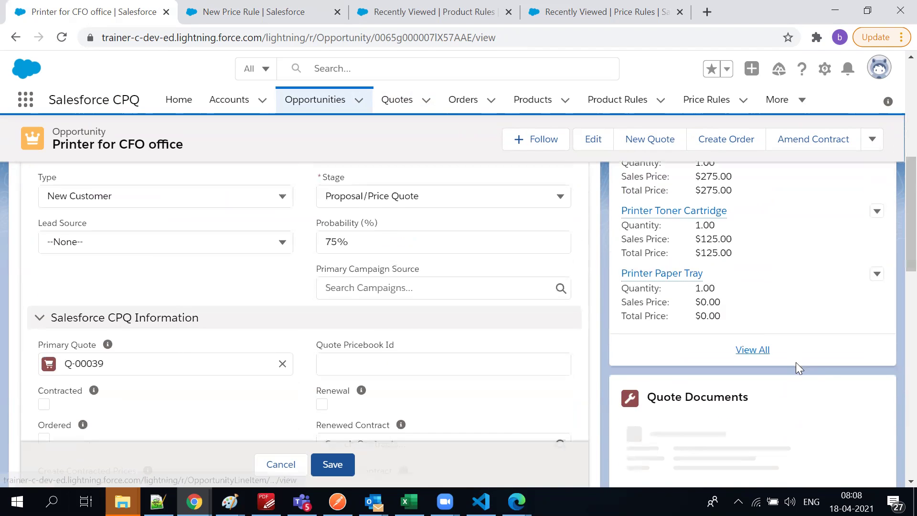
{"action": "scroll", "coordinate": [770, 335], "scroll_direction": "up", "scroll_amount": 3}
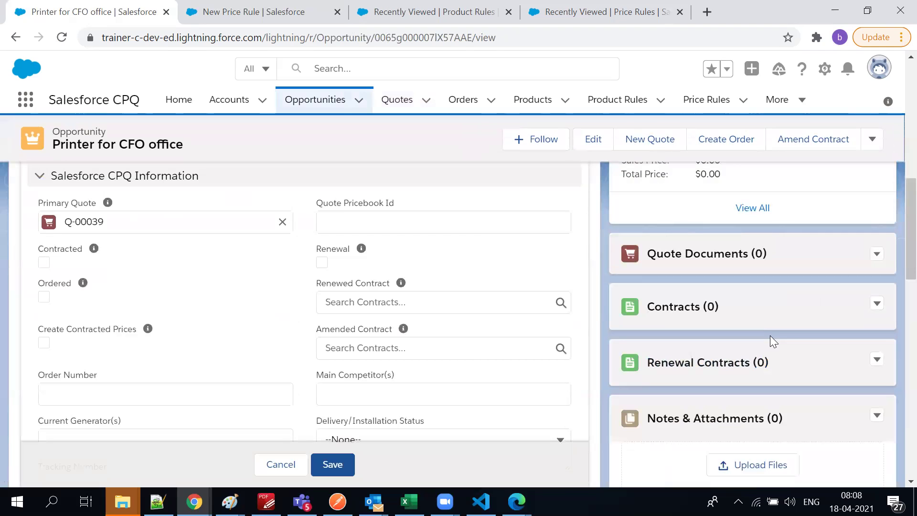
{"action": "left_click", "coordinate": [337, 460]}
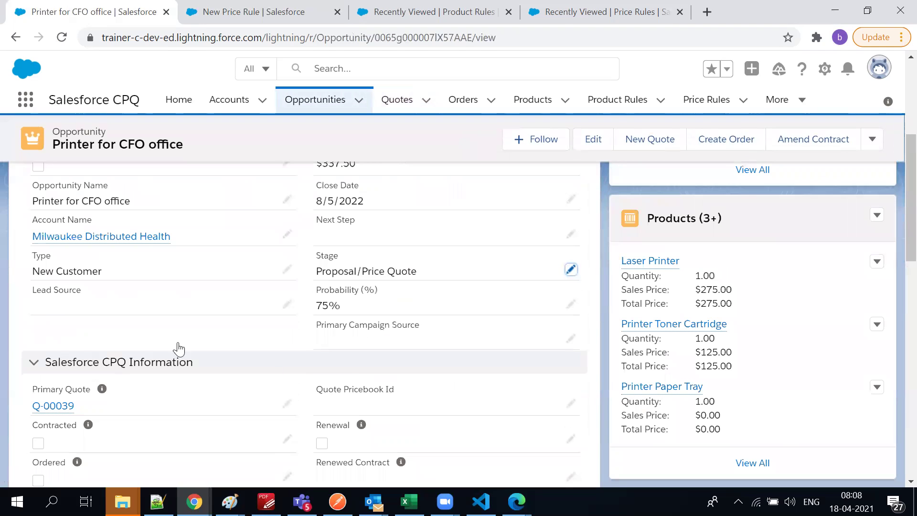
{"action": "scroll", "coordinate": [182, 368], "scroll_direction": "down", "scroll_amount": 3}
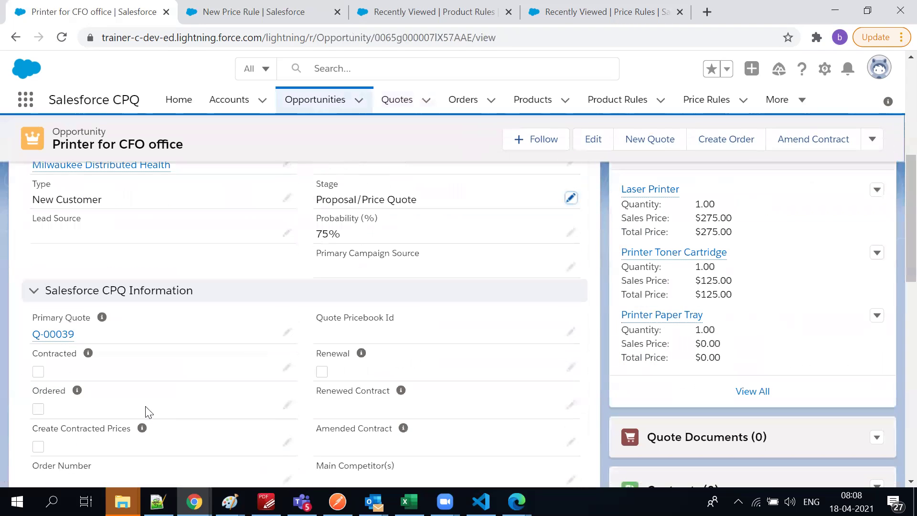
{"action": "mouse_move", "coordinate": [54, 340]}
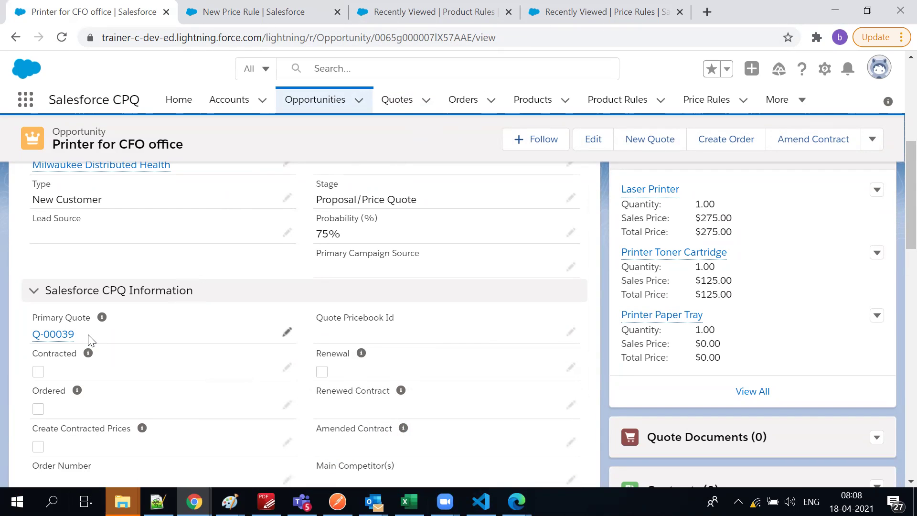
{"action": "left_click_drag", "start_coordinate": [91, 341], "coordinate": [31, 336]}
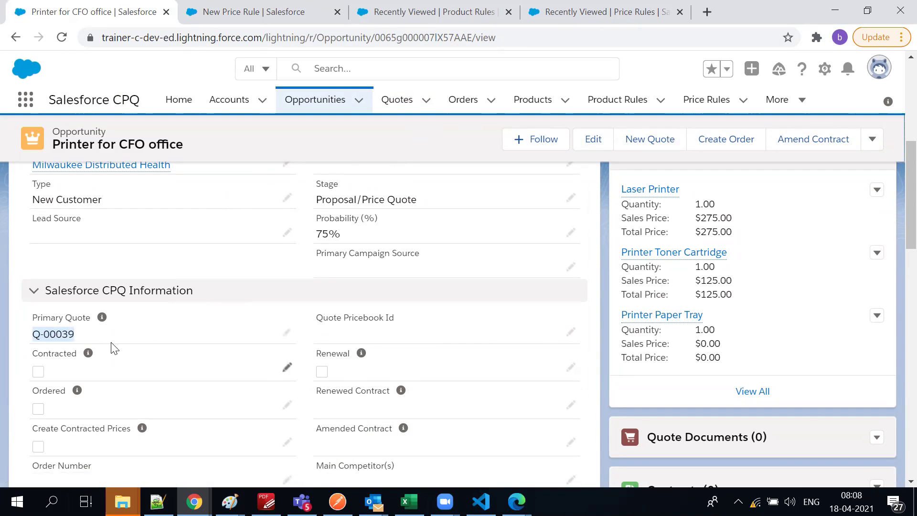
{"action": "scroll", "coordinate": [112, 348], "scroll_direction": "down", "scroll_amount": 2}
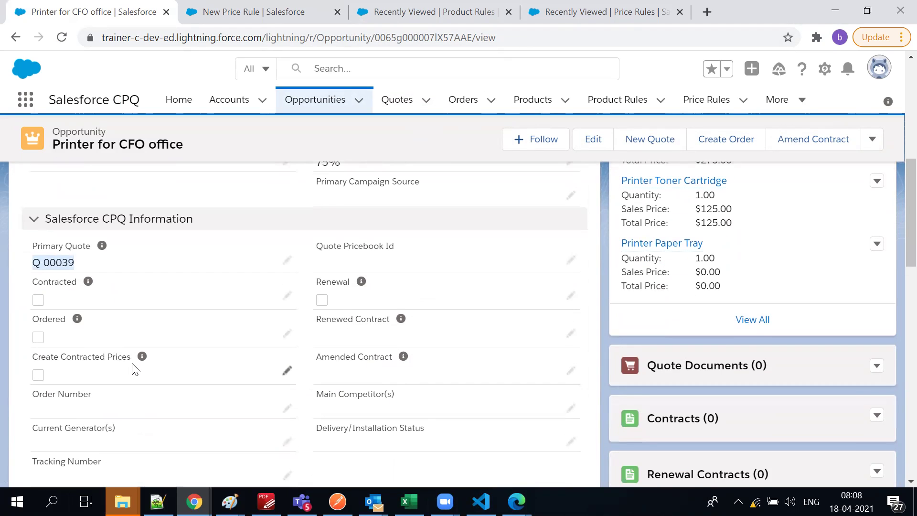
{"action": "scroll", "coordinate": [136, 368], "scroll_direction": "up", "scroll_amount": 5}
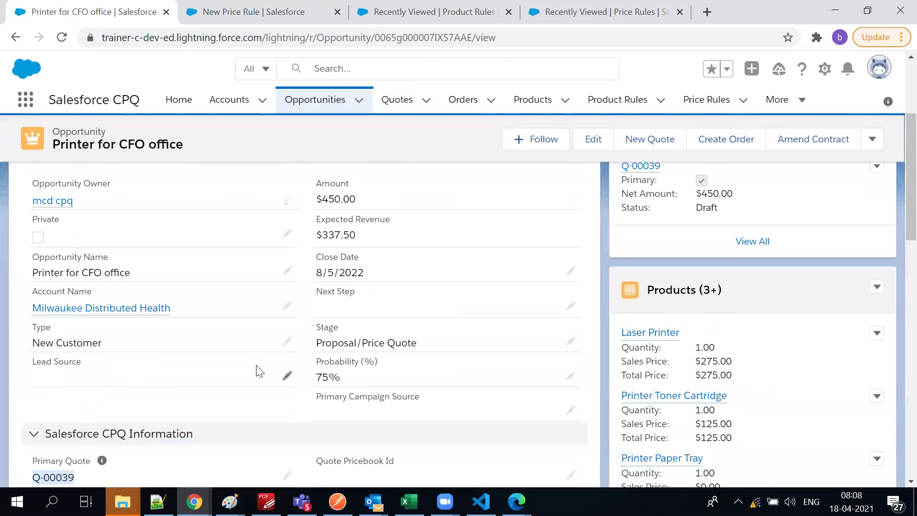
{"action": "scroll", "coordinate": [186, 363], "scroll_direction": "up", "scroll_amount": 3}
{"action": "scroll", "coordinate": [258, 371], "scroll_direction": "down", "scroll_amount": 9}
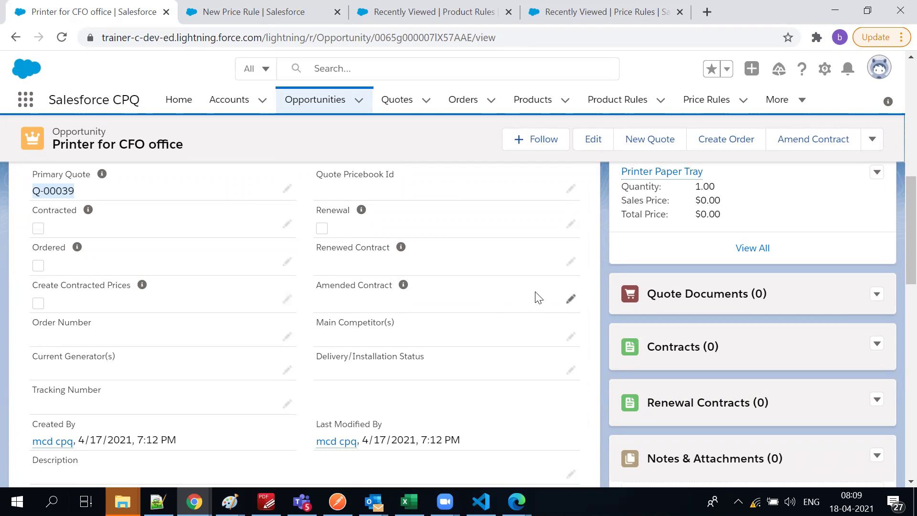
Open the opportunity's Amended Contract and Renewed Contract fields for editing and review the form
{"action": "left_click", "coordinate": [563, 302]}
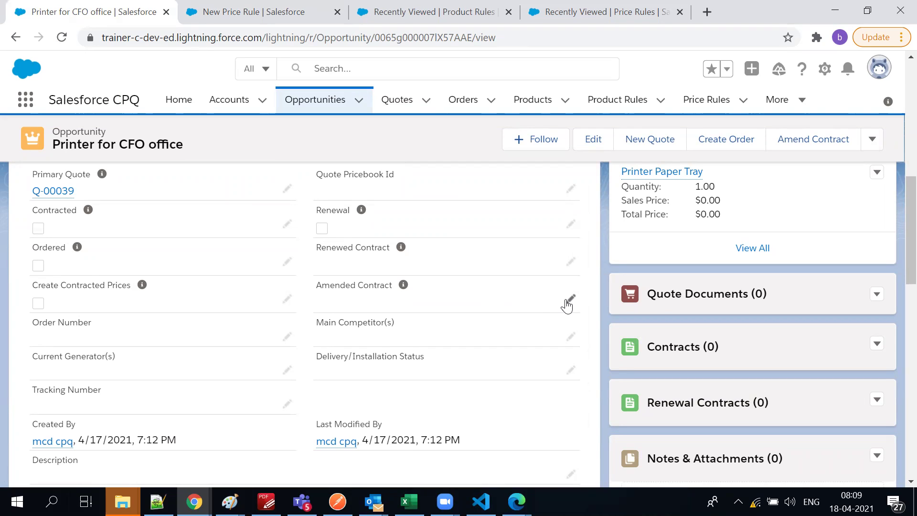
{"action": "left_click", "coordinate": [566, 299]}
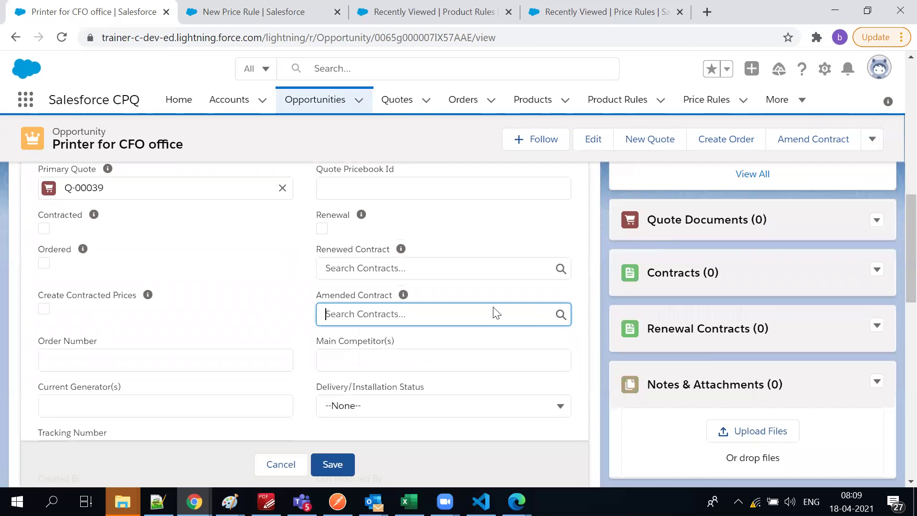
{"action": "left_click", "coordinate": [334, 272]}
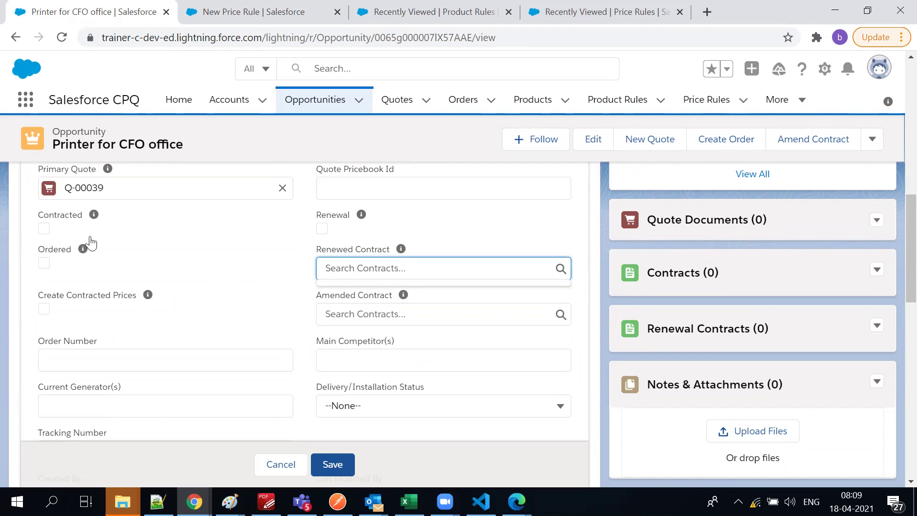
{"action": "scroll", "coordinate": [95, 234], "scroll_direction": "up", "scroll_amount": 3}
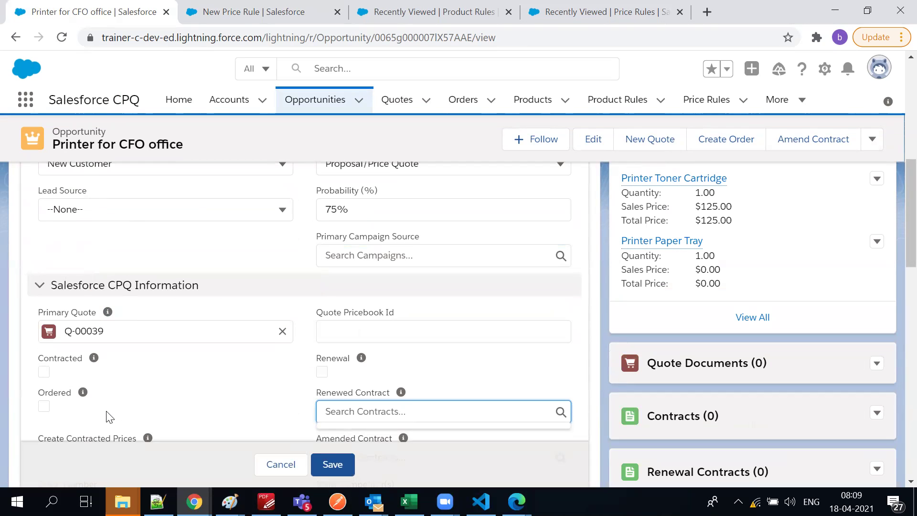
{"action": "scroll", "coordinate": [109, 417], "scroll_direction": "down", "scroll_amount": 3}
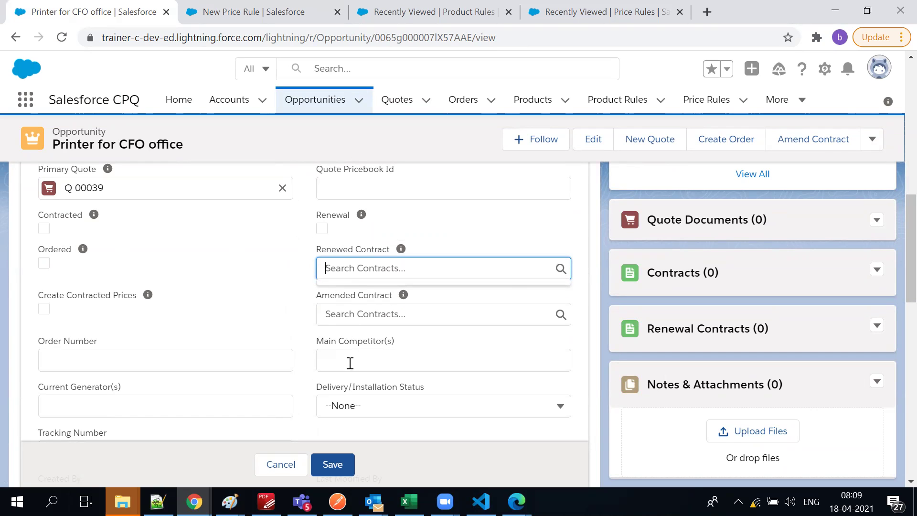
{"action": "scroll", "coordinate": [352, 344], "scroll_direction": "down", "scroll_amount": 3}
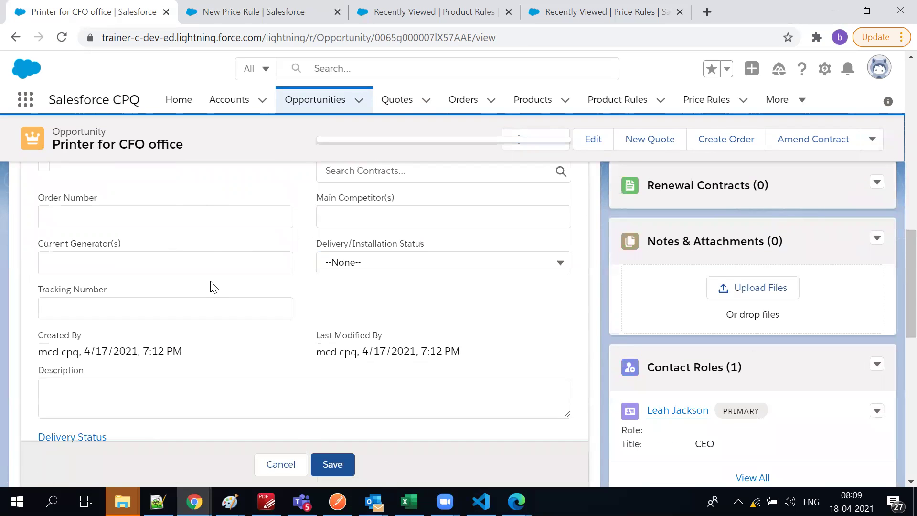
{"action": "scroll", "coordinate": [212, 288], "scroll_direction": "down", "scroll_amount": 2}
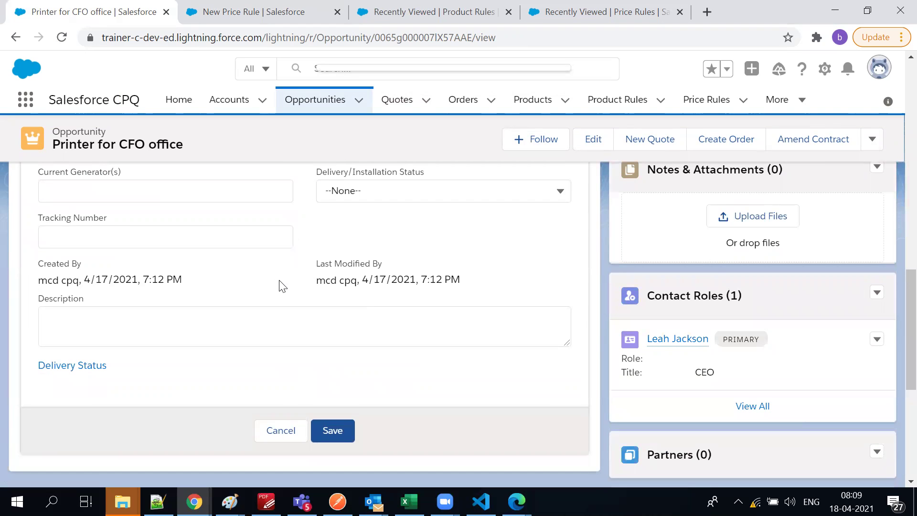
{"action": "scroll", "coordinate": [282, 282], "scroll_direction": "up", "scroll_amount": 5}
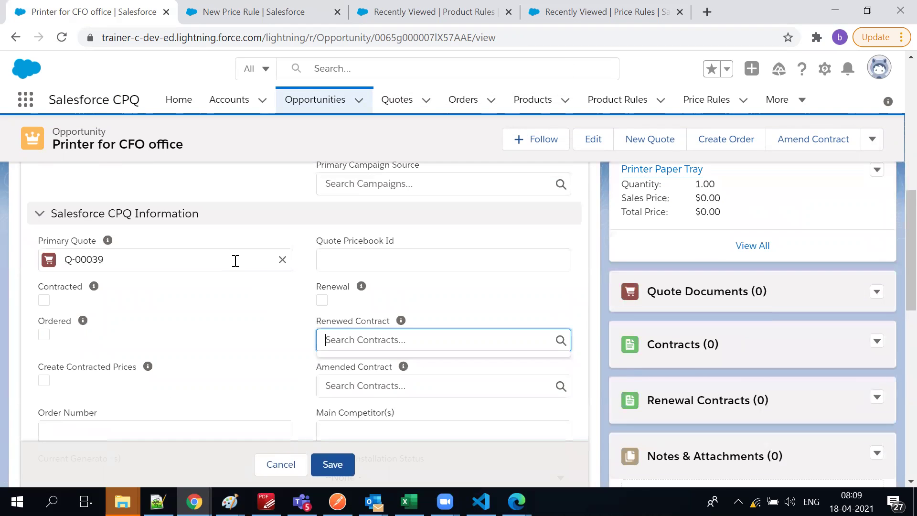
{"action": "scroll", "coordinate": [518, 258], "scroll_direction": "up", "scroll_amount": 8}
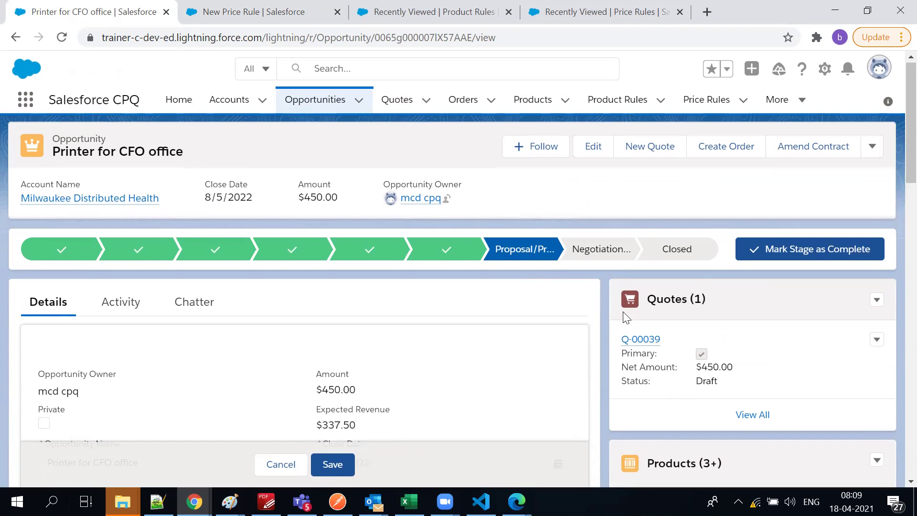
{"action": "scroll", "coordinate": [623, 311], "scroll_direction": "down", "scroll_amount": 3}
{"action": "scroll", "coordinate": [623, 312], "scroll_direction": "down", "scroll_amount": 5}
{"action": "scroll", "coordinate": [623, 311], "scroll_direction": "down", "scroll_amount": 2}
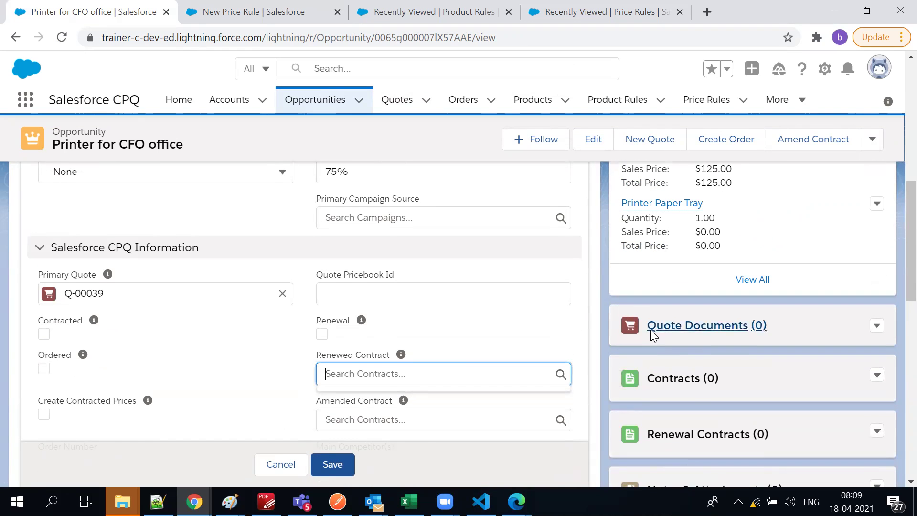
{"action": "scroll", "coordinate": [651, 330], "scroll_direction": "down", "scroll_amount": 3}
{"action": "scroll", "coordinate": [561, 310], "scroll_direction": "down", "scroll_amount": 6}
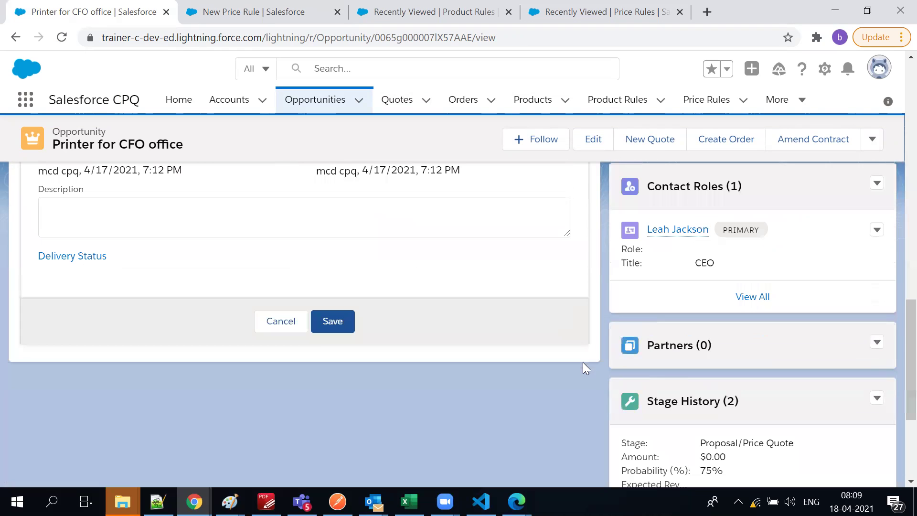
{"action": "scroll", "coordinate": [688, 187], "scroll_direction": "down", "scroll_amount": 2}
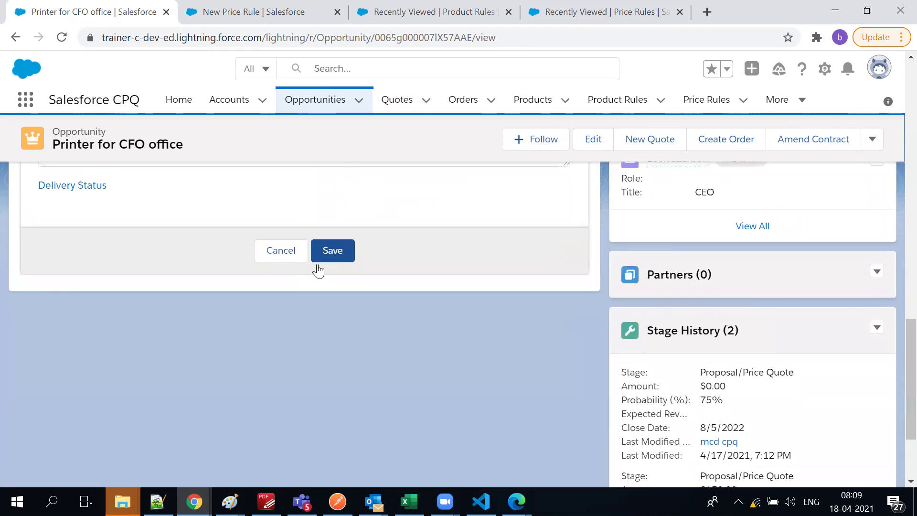
Leave the edits unsaved and open quote Q-00039 from the Quotes panel
{"action": "scroll", "coordinate": [344, 275], "scroll_direction": "up", "scroll_amount": 4}
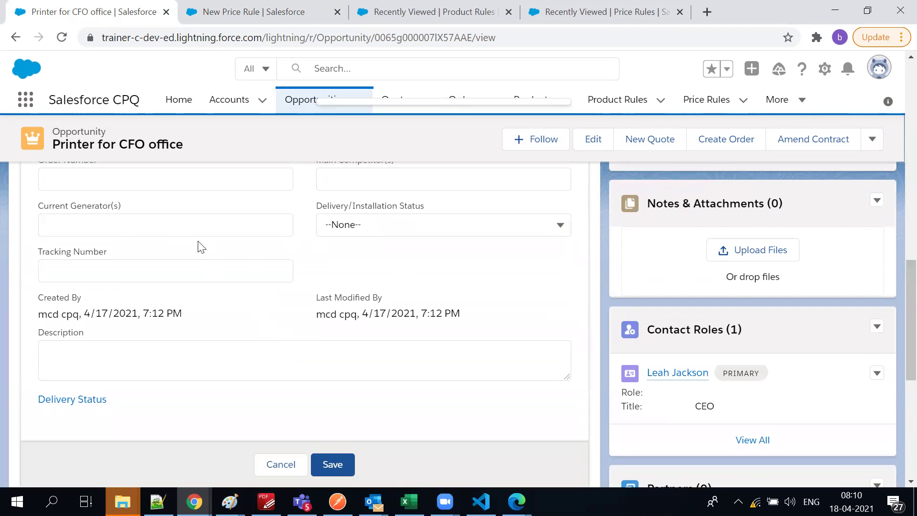
{"action": "scroll", "coordinate": [239, 254], "scroll_direction": "down", "scroll_amount": 4}
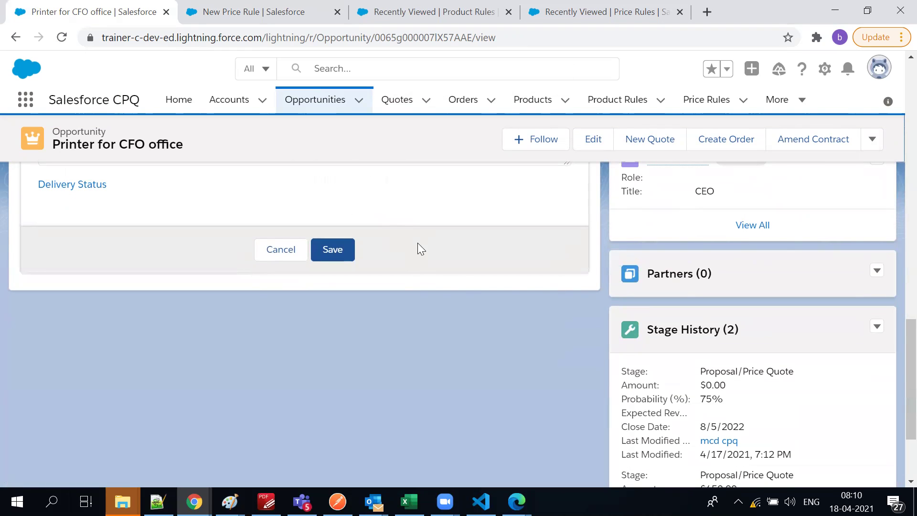
{"action": "scroll", "coordinate": [418, 245], "scroll_direction": "down", "scroll_amount": 3}
{"action": "scroll", "coordinate": [230, 217], "scroll_direction": "up", "scroll_amount": 8}
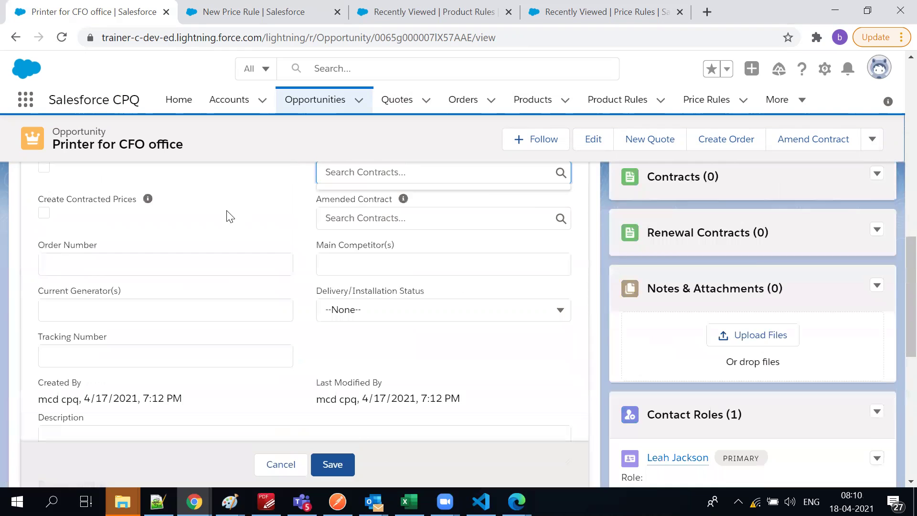
{"action": "scroll", "coordinate": [230, 216], "scroll_direction": "up", "scroll_amount": 10}
{"action": "scroll", "coordinate": [608, 324], "scroll_direction": "up", "scroll_amount": 3}
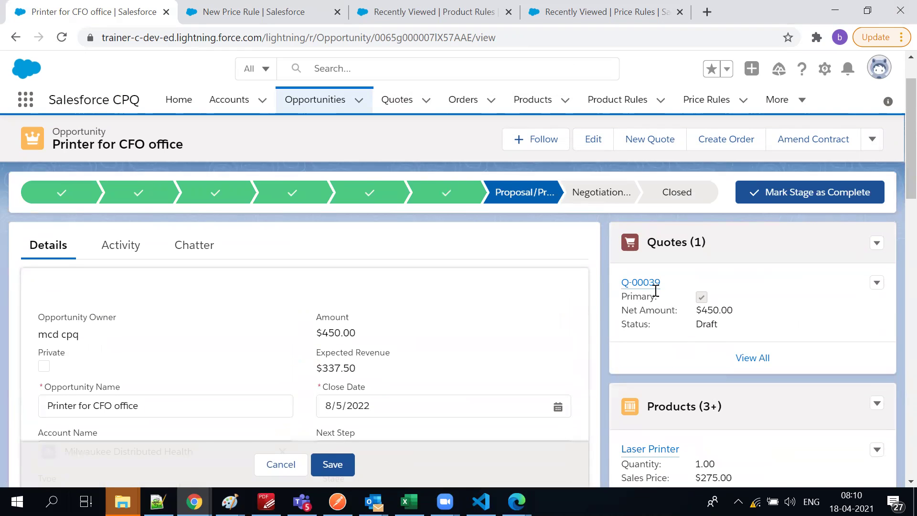
{"action": "mouse_move", "coordinate": [653, 290]}
{"action": "scroll", "coordinate": [655, 293], "scroll_direction": "down", "scroll_amount": 5}
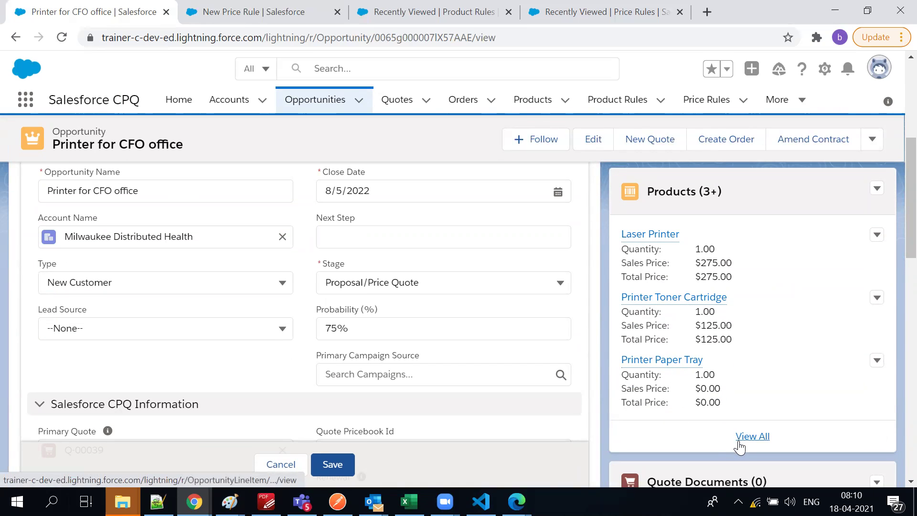
{"action": "scroll", "coordinate": [712, 387], "scroll_direction": "down", "scroll_amount": 5}
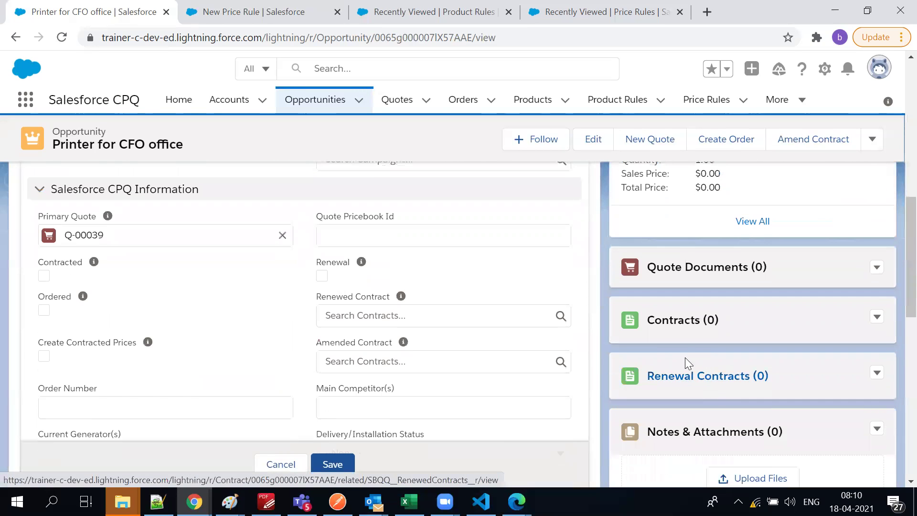
{"action": "scroll", "coordinate": [686, 360], "scroll_direction": "up", "scroll_amount": 5}
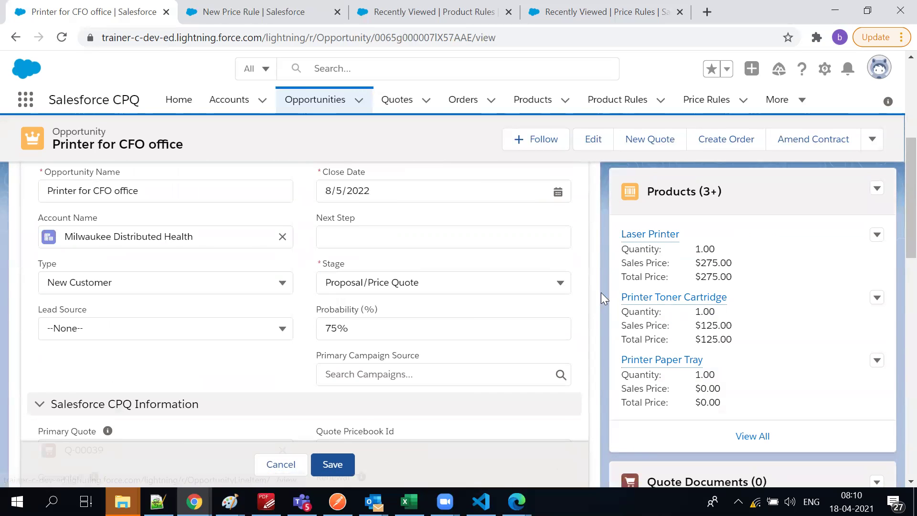
{"action": "scroll", "coordinate": [601, 292], "scroll_direction": "up", "scroll_amount": 5}
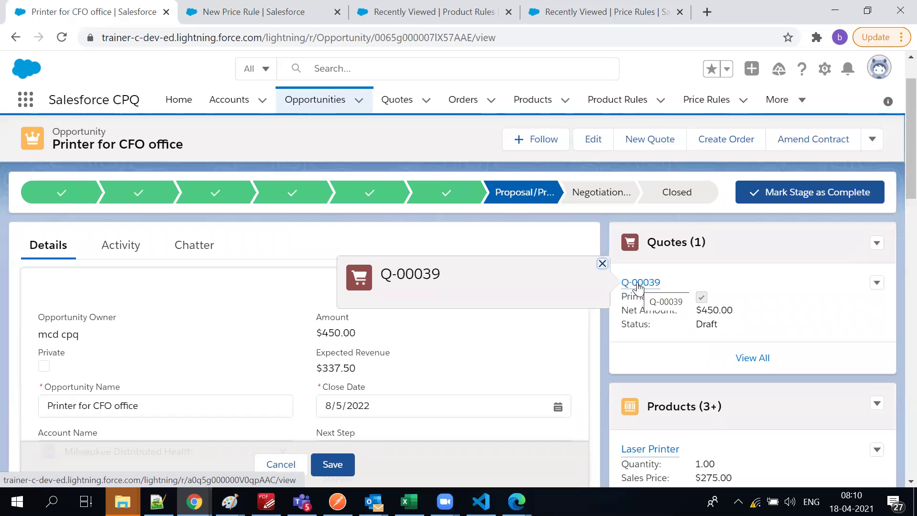
{"action": "left_click", "coordinate": [639, 284]}
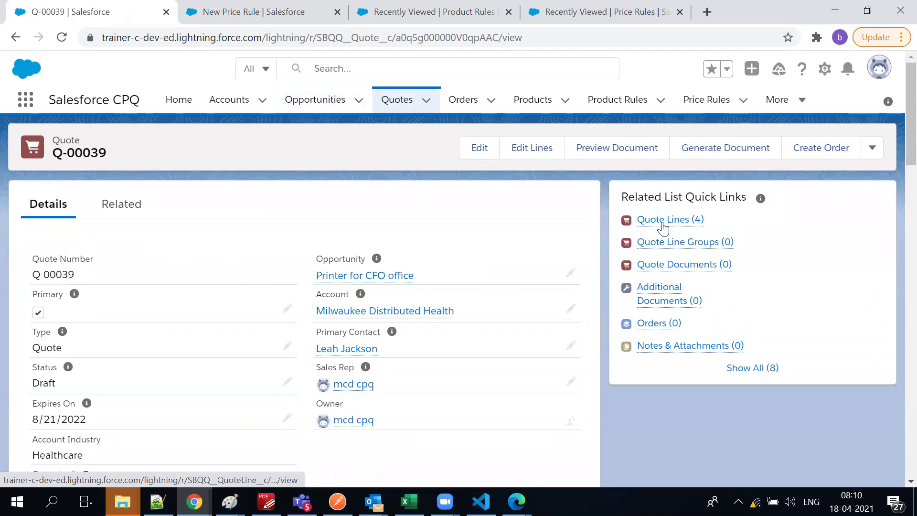
{"action": "mouse_move", "coordinate": [663, 228]}
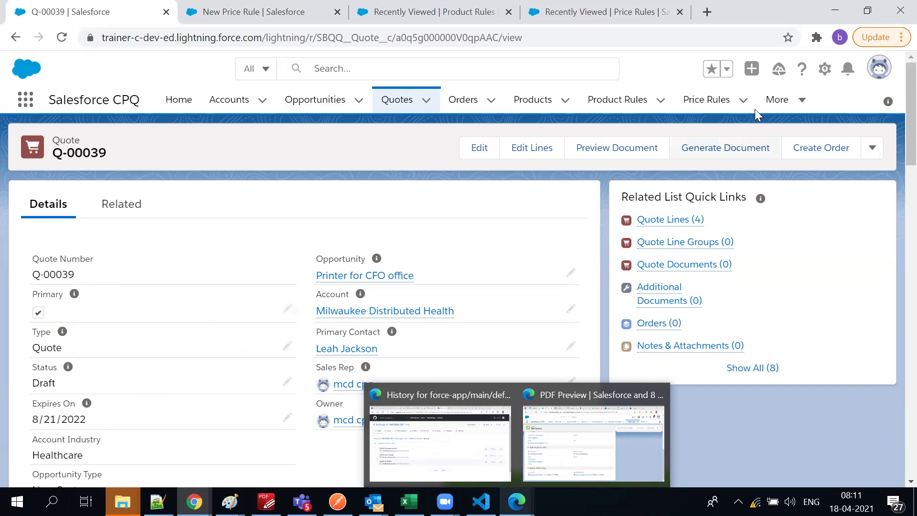
Clone quote Q-00039 from its actions menu and save the copy as Draft quote Q-00047
{"action": "left_click", "coordinate": [873, 148]}
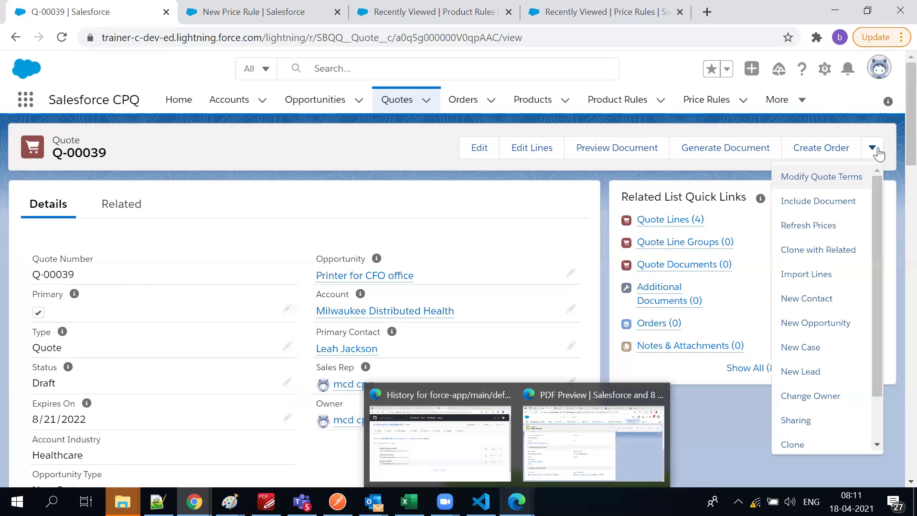
{"action": "scroll", "coordinate": [818, 396], "scroll_direction": "down", "scroll_amount": 1}
{"action": "left_click", "coordinate": [818, 392]}
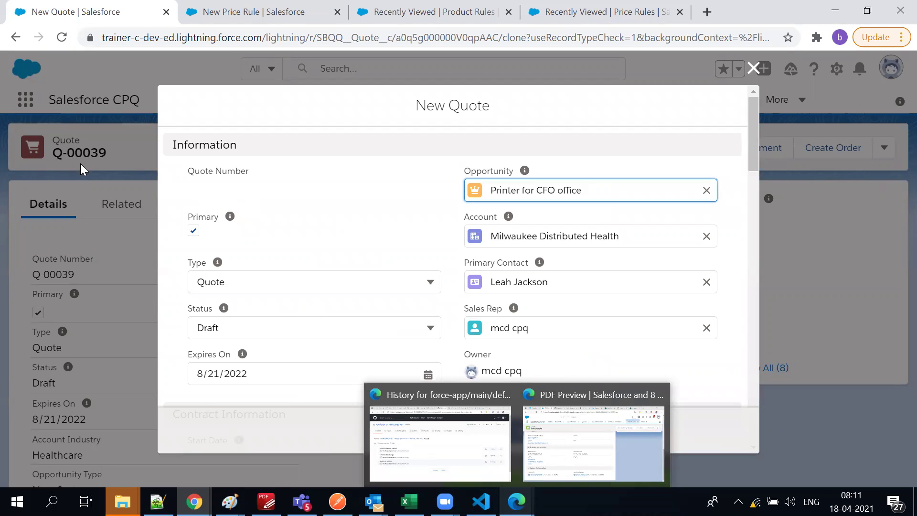
{"action": "scroll", "coordinate": [272, 265], "scroll_direction": "down", "scroll_amount": 20}
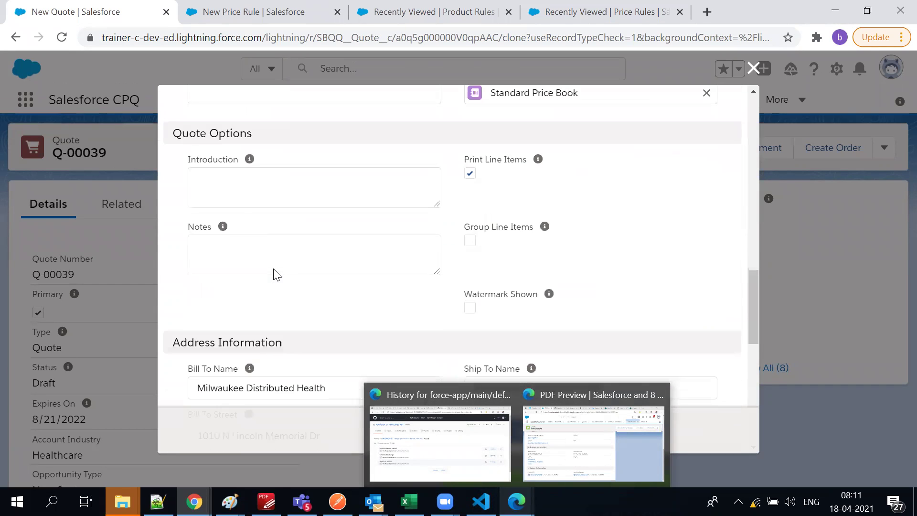
{"action": "scroll", "coordinate": [274, 270], "scroll_direction": "down", "scroll_amount": 3}
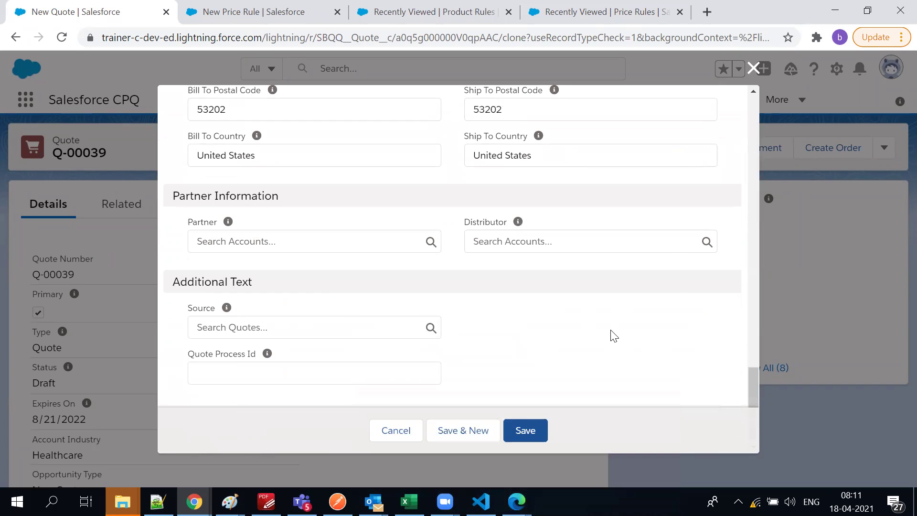
{"action": "left_click", "coordinate": [525, 430]}
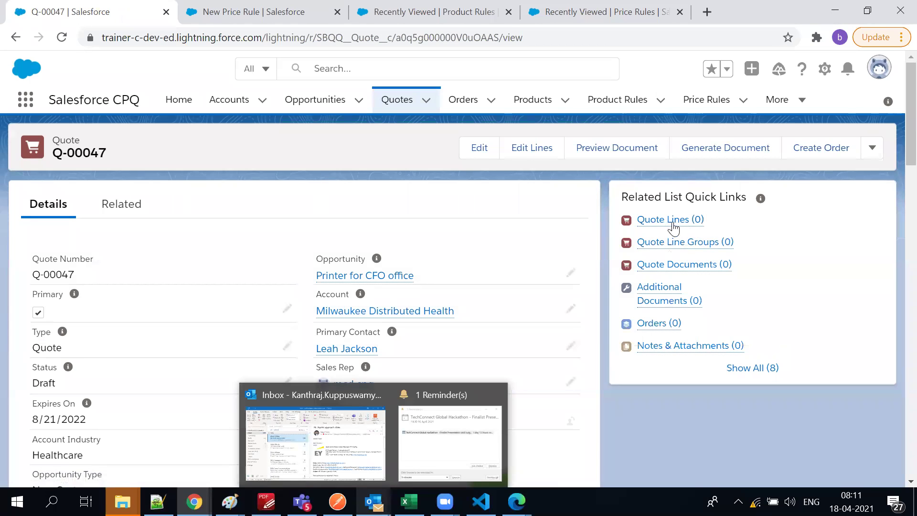
Go back from Q-00047 to quote Q-00039 and dismiss the reopened New Quote form
{"action": "mouse_move", "coordinate": [677, 230]}
{"action": "scroll", "coordinate": [174, 330], "scroll_direction": "down", "scroll_amount": 3}
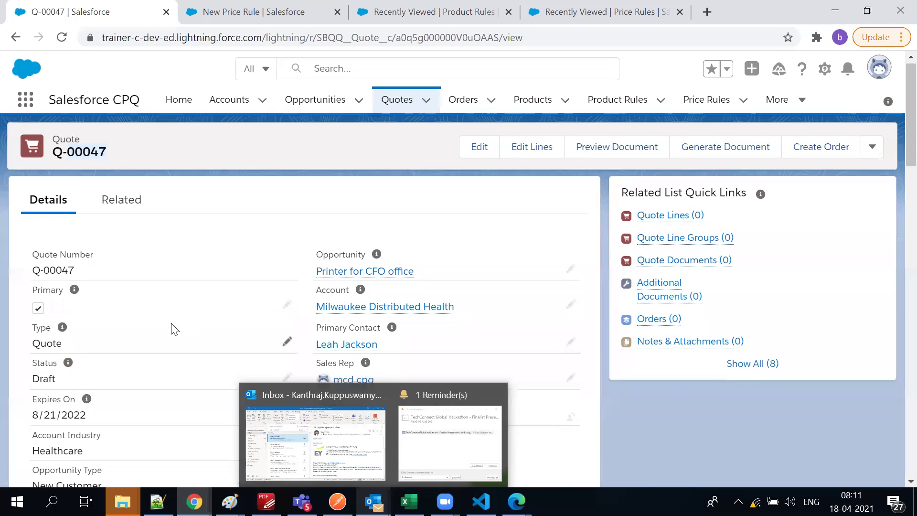
{"action": "scroll", "coordinate": [172, 327], "scroll_direction": "up", "scroll_amount": 3}
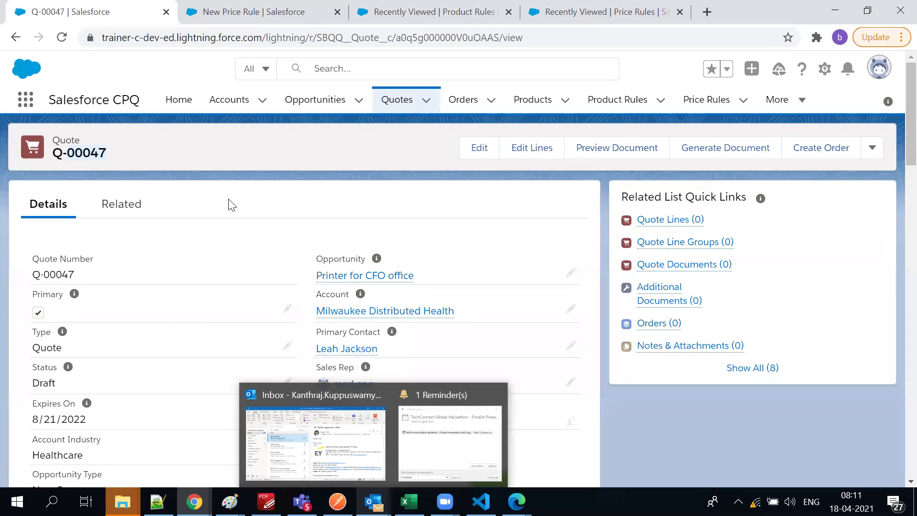
{"action": "left_click", "coordinate": [12, 43]}
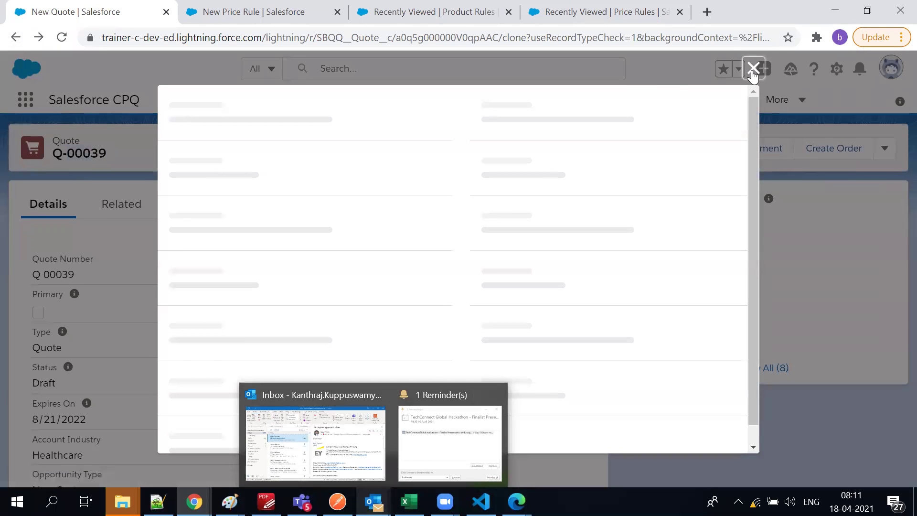
{"action": "left_click", "coordinate": [750, 69]}
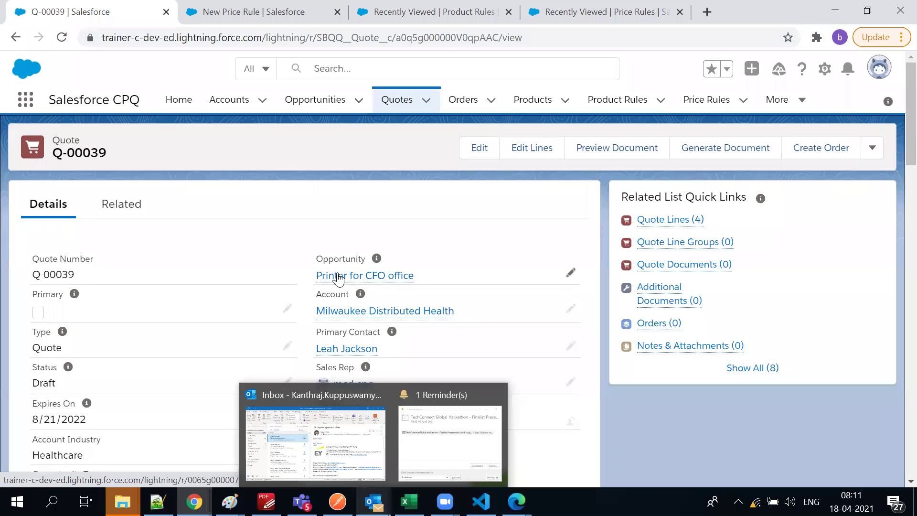
{"action": "left_click", "coordinate": [338, 277]}
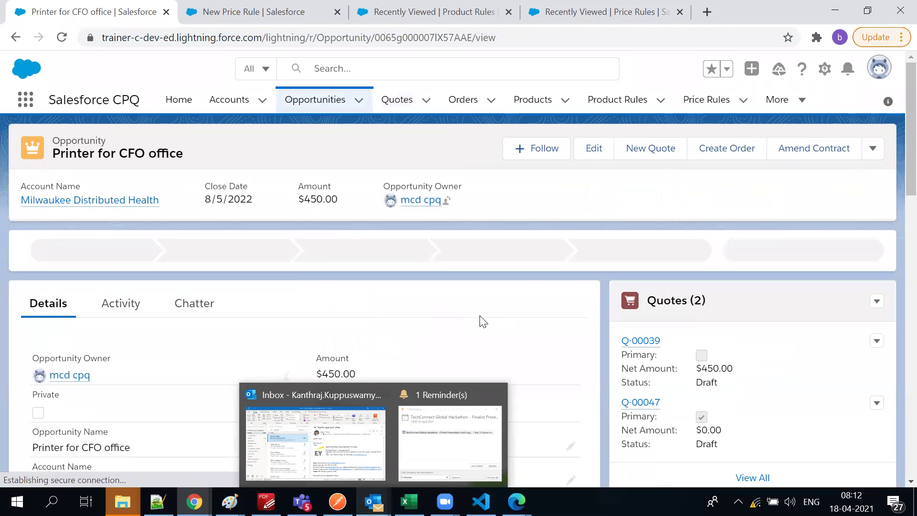
{"action": "scroll", "coordinate": [795, 359], "scroll_direction": "down", "scroll_amount": 3}
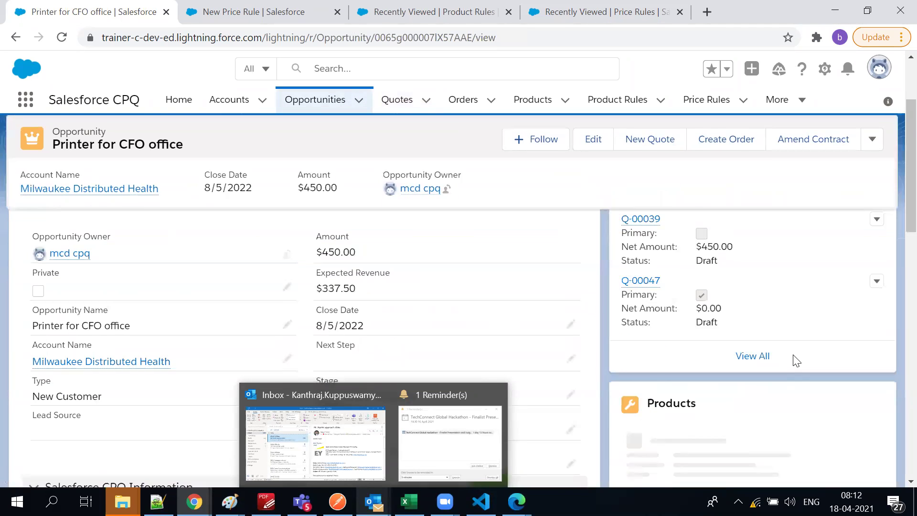
{"action": "scroll", "coordinate": [796, 359], "scroll_direction": "up", "scroll_amount": 2}
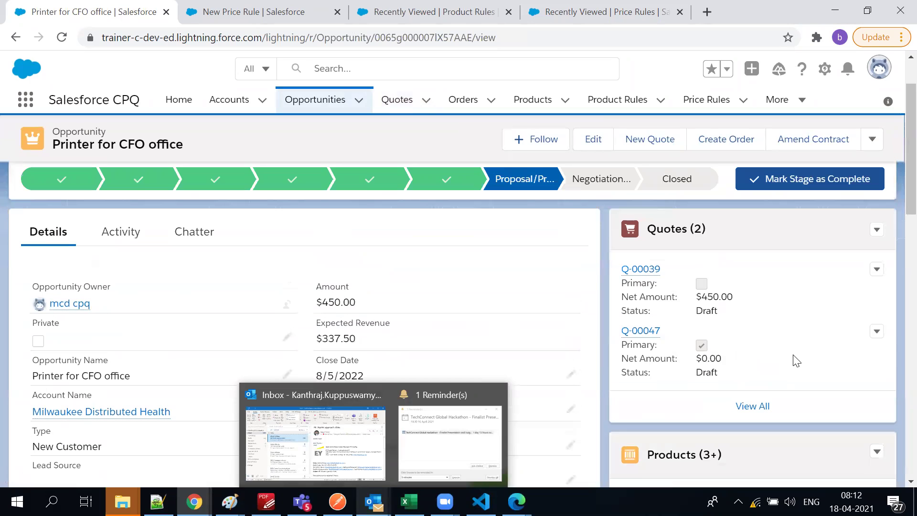
{"action": "left_click_drag", "start_coordinate": [698, 365], "coordinate": [763, 370]}
{"action": "mouse_move", "coordinate": [654, 274]}
{"action": "left_click_drag", "start_coordinate": [697, 301], "coordinate": [714, 302]}
{"action": "left_click", "coordinate": [735, 311]}
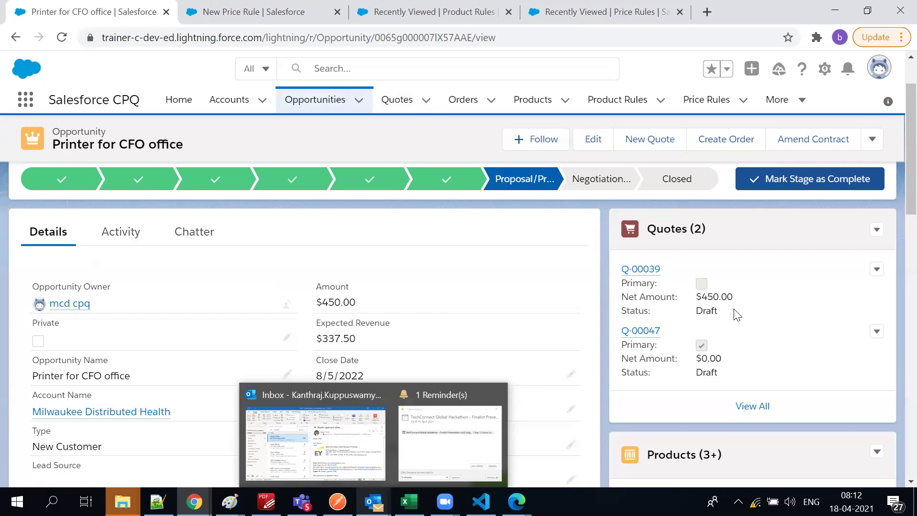
{"action": "left_click", "coordinate": [640, 270]}
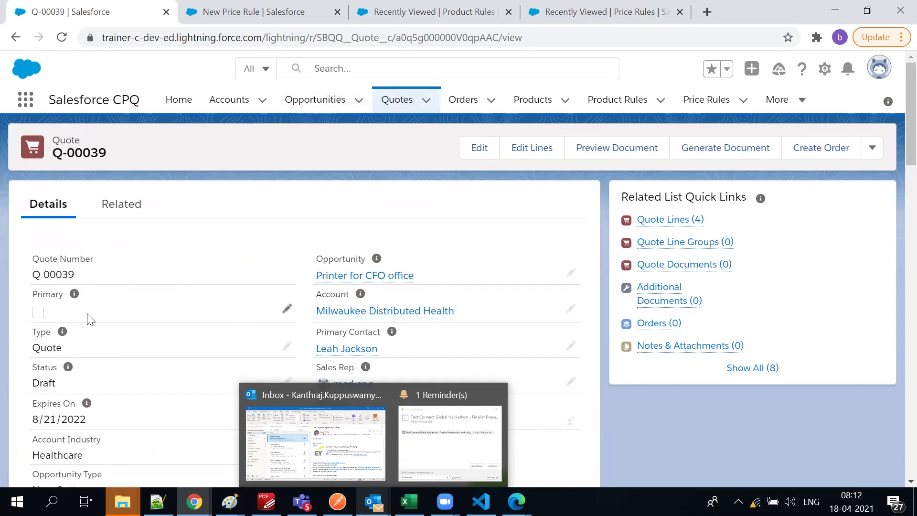
Tick the Primary checkbox on quote Q-00039 and save the change
{"action": "left_click", "coordinate": [287, 309]}
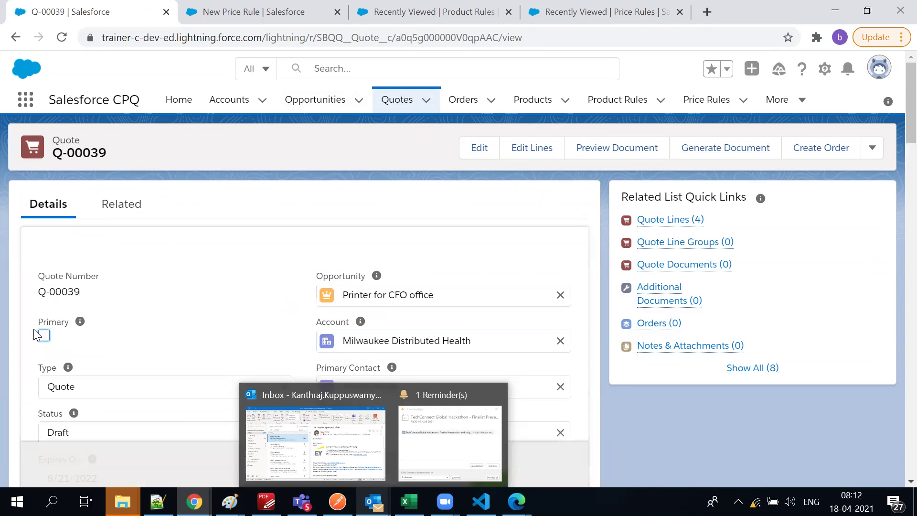
{"action": "left_click", "coordinate": [44, 336]}
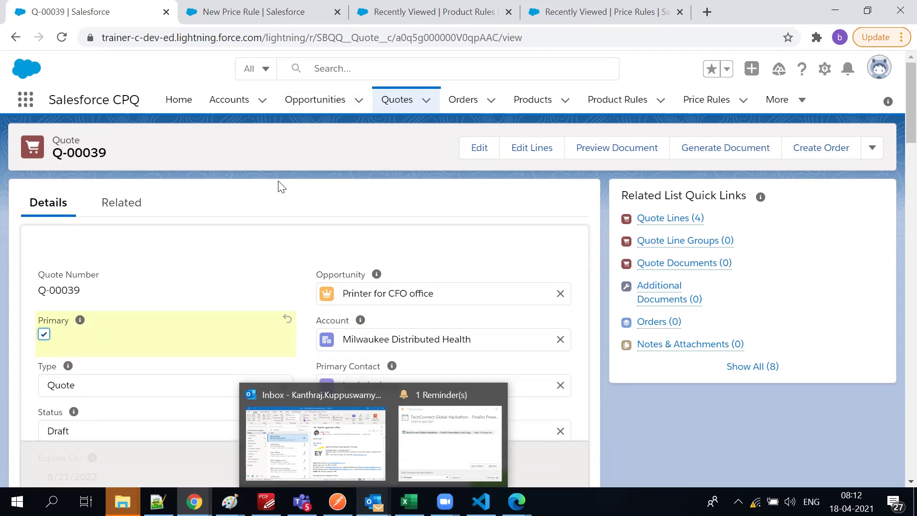
{"action": "scroll", "coordinate": [380, 250], "scroll_direction": "down", "scroll_amount": 10}
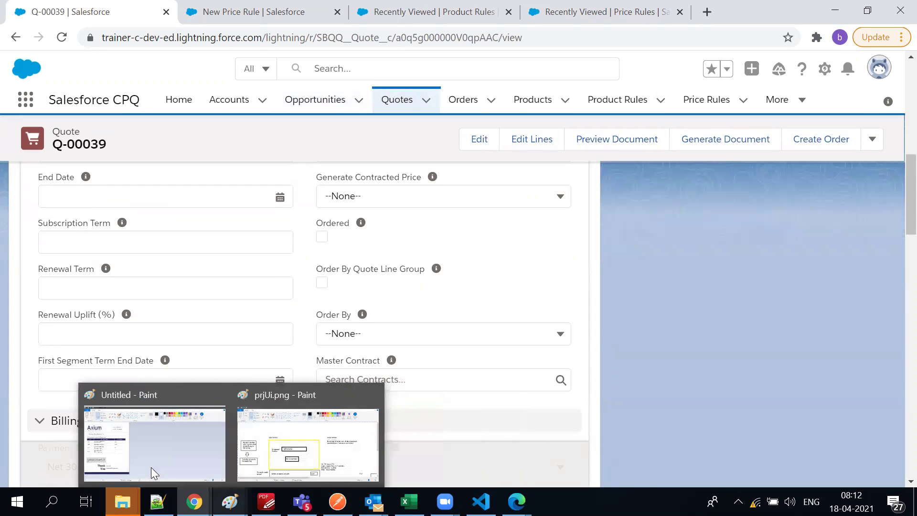
{"action": "left_click", "coordinate": [349, 466]}
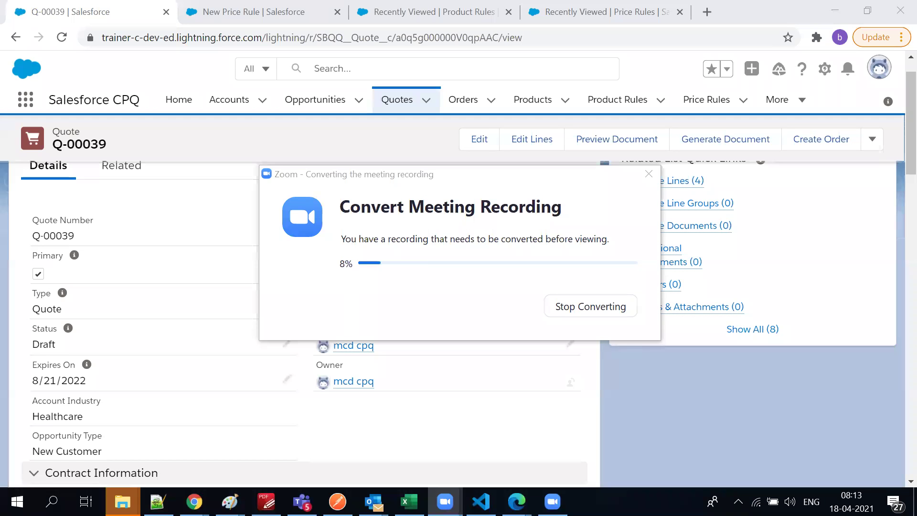
Inspect the quote record, highlighting the 039 part of the quote number
{"action": "left_click", "coordinate": [517, 207]}
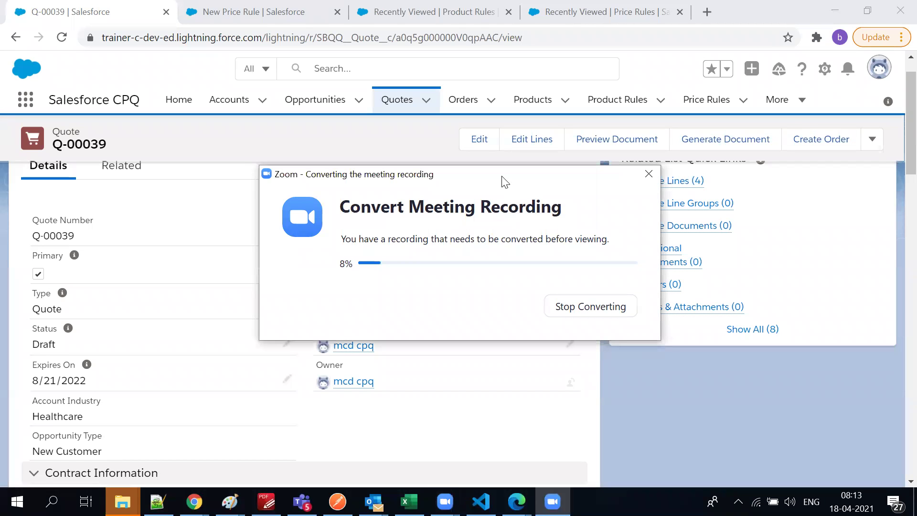
{"action": "left_click_drag", "start_coordinate": [503, 175], "coordinate": [829, 486]}
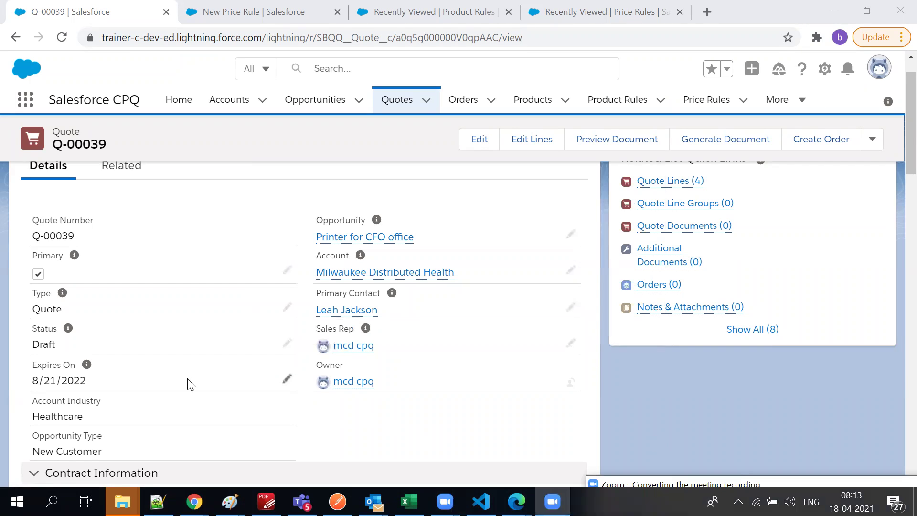
{"action": "scroll", "coordinate": [189, 382], "scroll_direction": "up", "scroll_amount": 1}
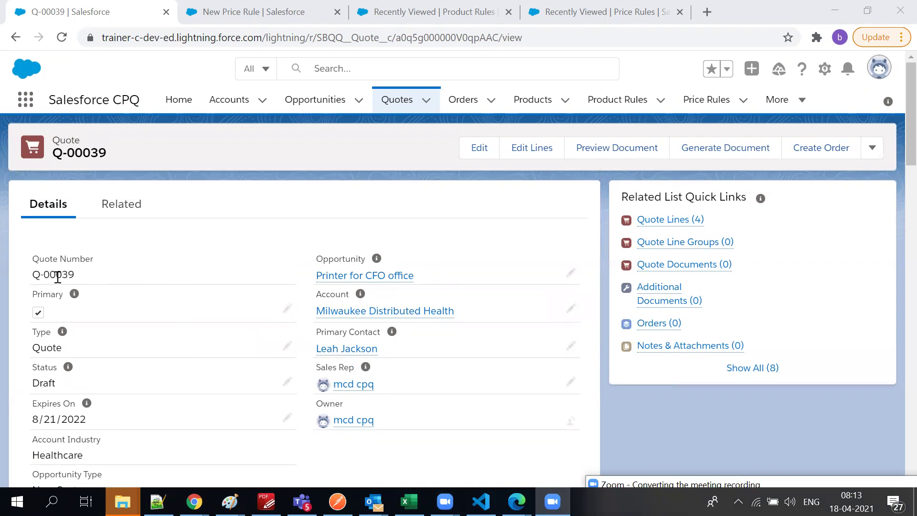
{"action": "left_click_drag", "start_coordinate": [57, 277], "coordinate": [76, 282]}
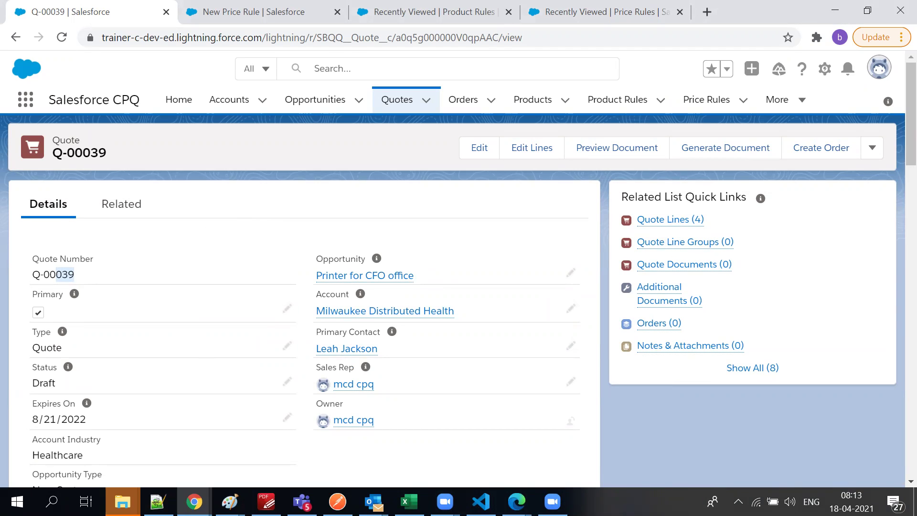
{"action": "left_click", "coordinate": [327, 209]}
From Q-00039's full Quote Lines list, open Laser Printer line QL-0000211 for editing
{"action": "mouse_move", "coordinate": [651, 225]}
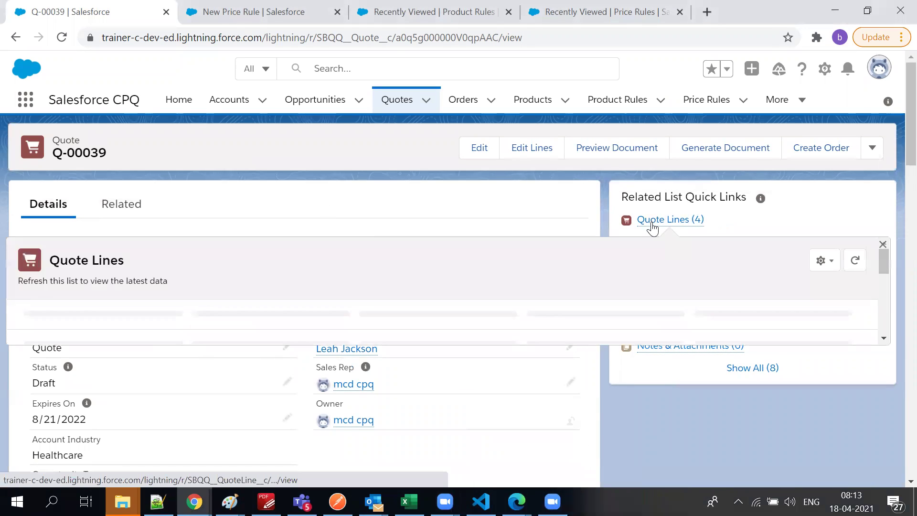
{"action": "left_click", "coordinate": [654, 221]}
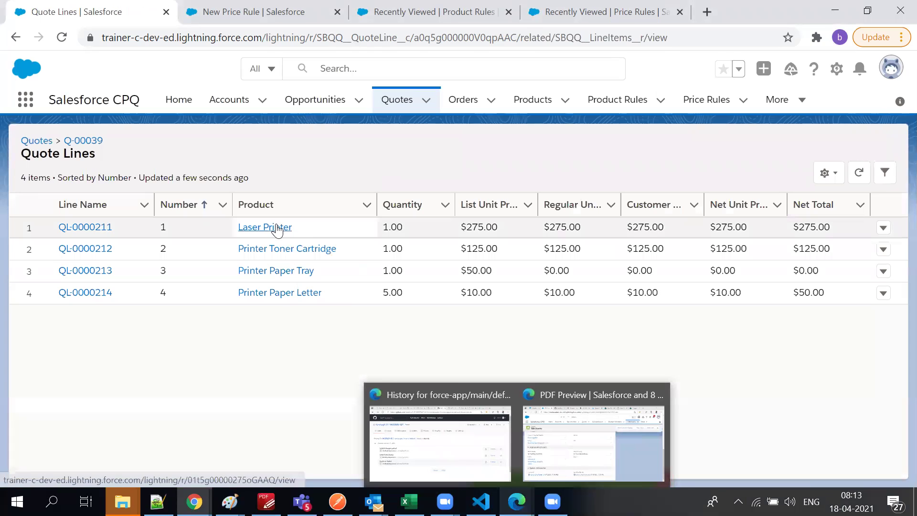
{"action": "left_click", "coordinate": [884, 228]}
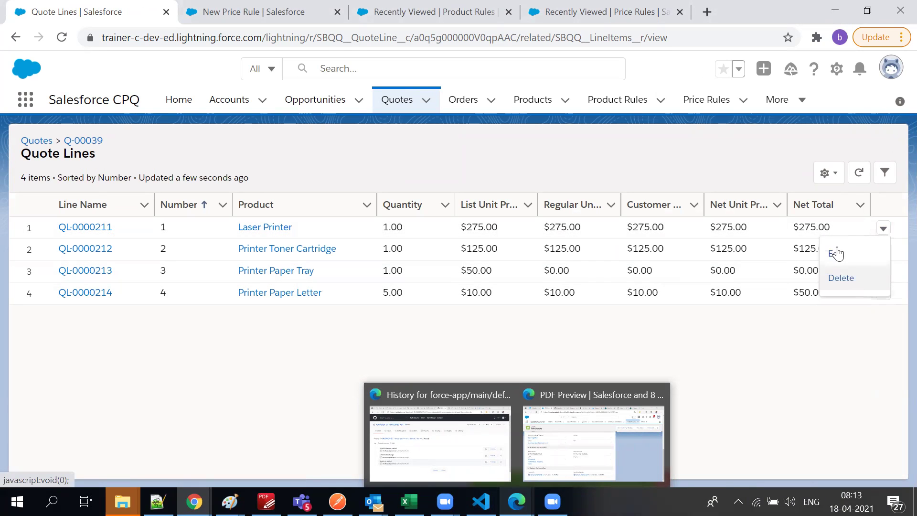
{"action": "left_click", "coordinate": [838, 253]}
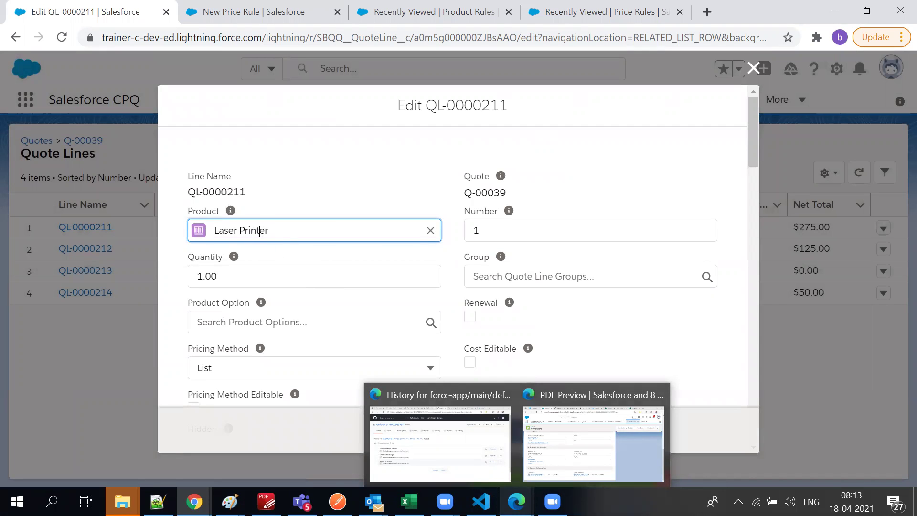
Change the Laser Printer line's Pricing Method to Cost
{"action": "scroll", "coordinate": [277, 270], "scroll_direction": "down", "scroll_amount": 3}
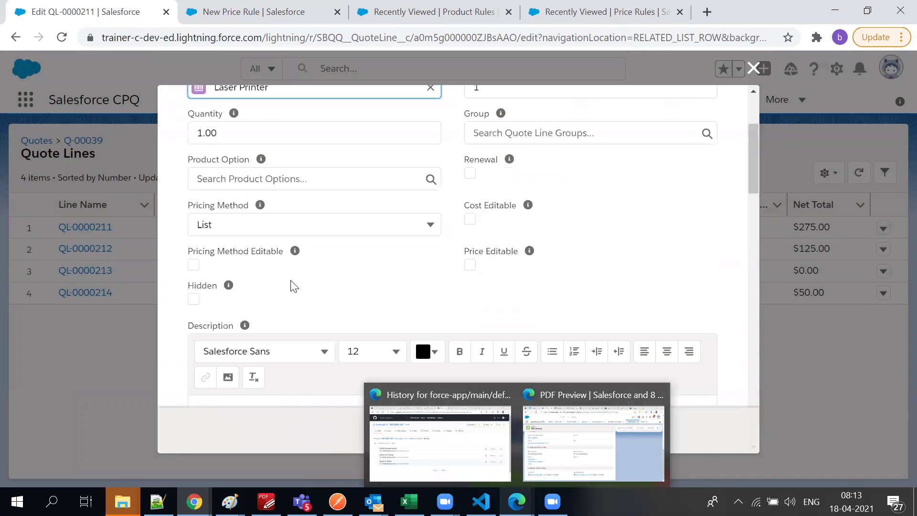
{"action": "left_click", "coordinate": [239, 223]}
{"action": "left_click", "coordinate": [239, 223]}
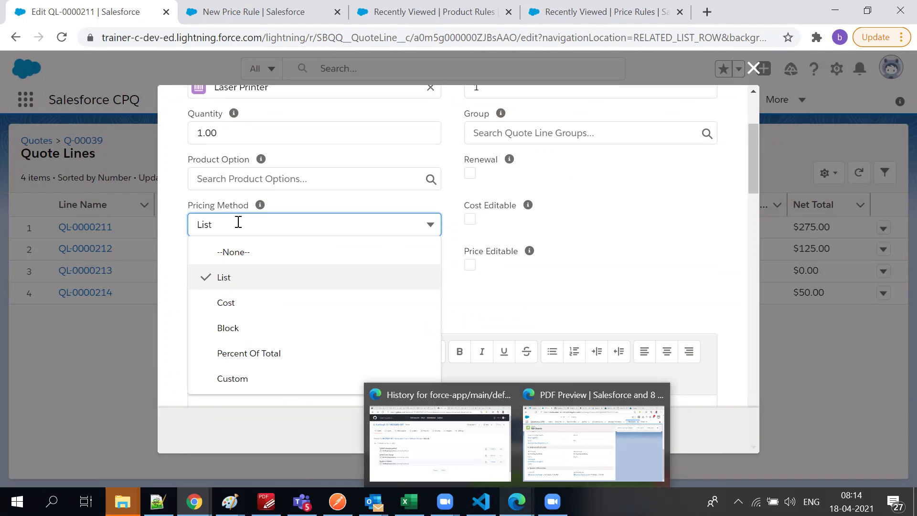
{"action": "left_click", "coordinate": [213, 308]}
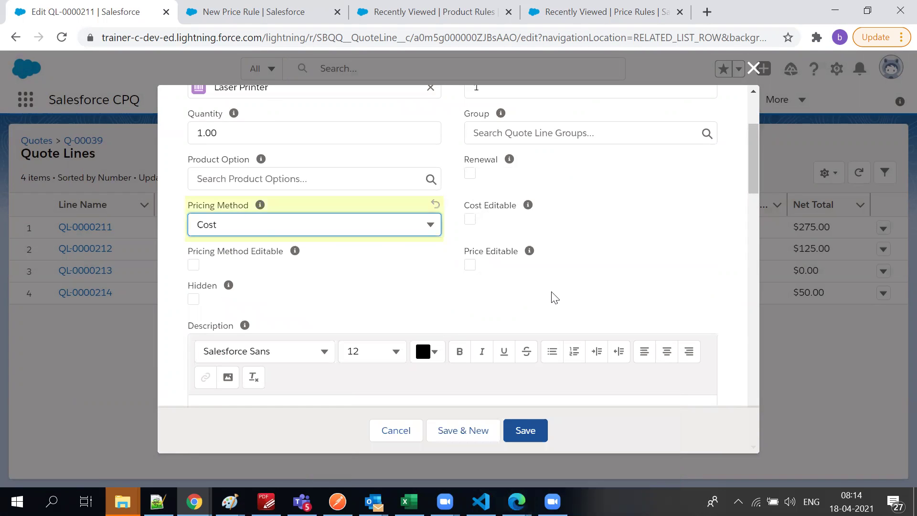
{"action": "scroll", "coordinate": [555, 296], "scroll_direction": "up", "scroll_amount": 3}
Check the group and product option lookups, close New Product Option, and save the line
{"action": "left_click", "coordinate": [512, 272]}
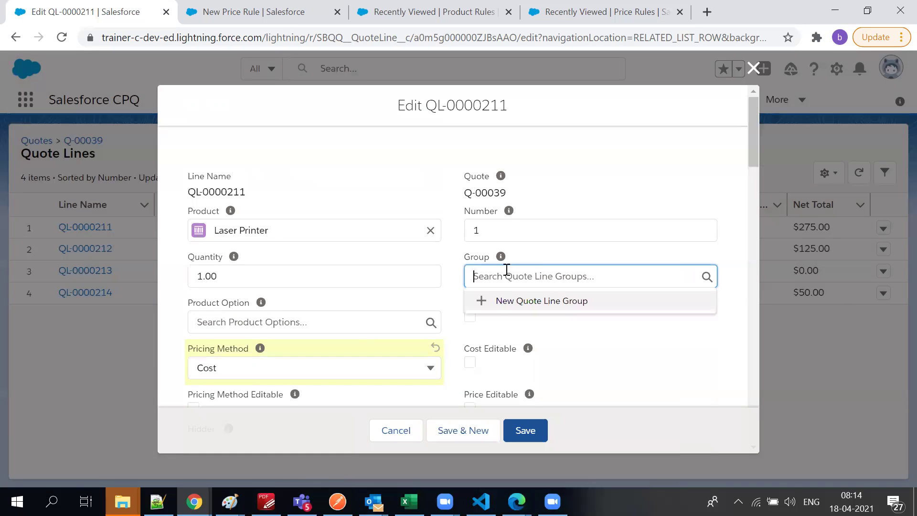
{"action": "left_click", "coordinate": [295, 325]}
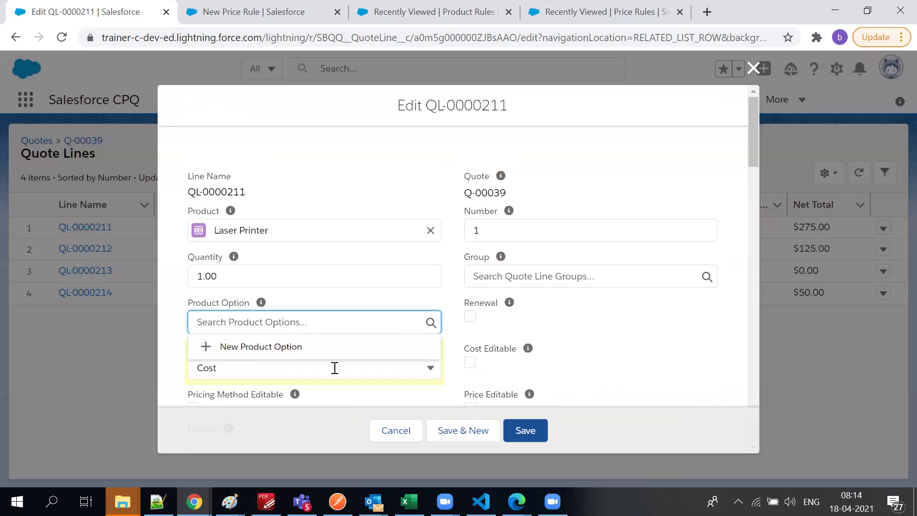
{"action": "left_click", "coordinate": [327, 354]}
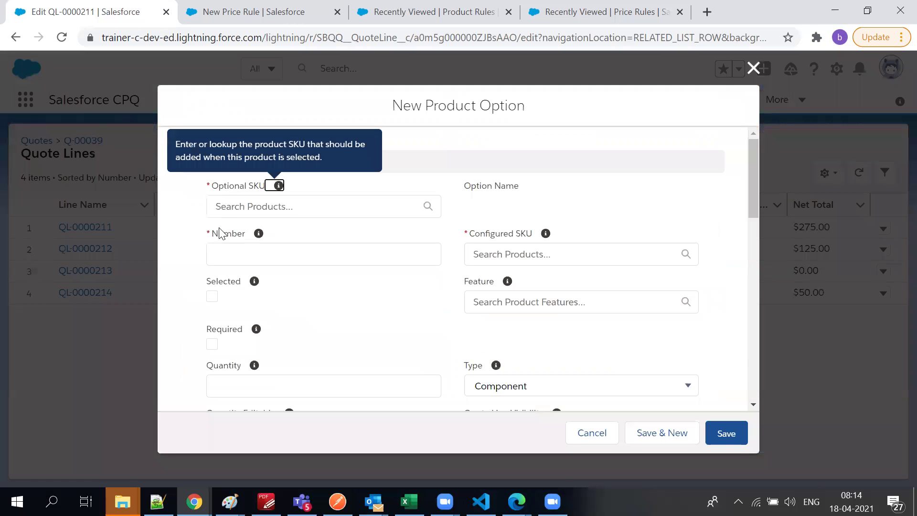
{"action": "scroll", "coordinate": [356, 270], "scroll_direction": "down", "scroll_amount": 10}
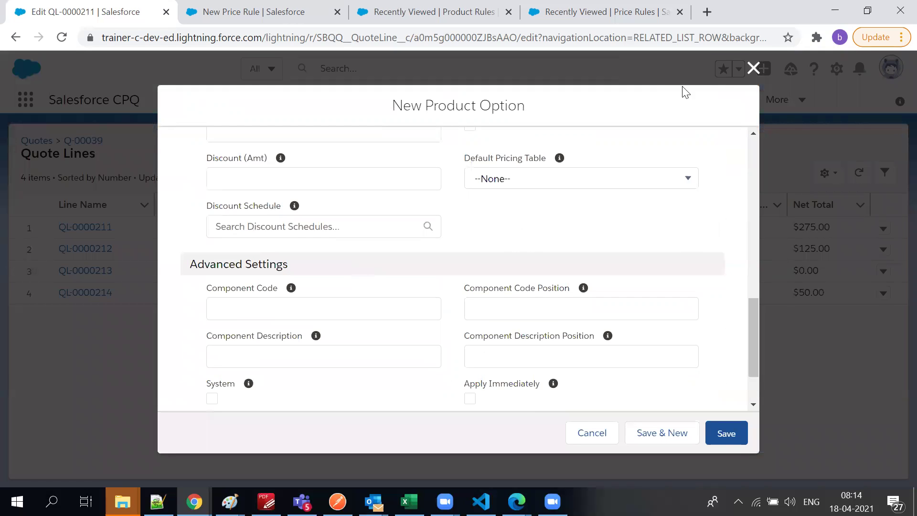
{"action": "left_click", "coordinate": [755, 70]}
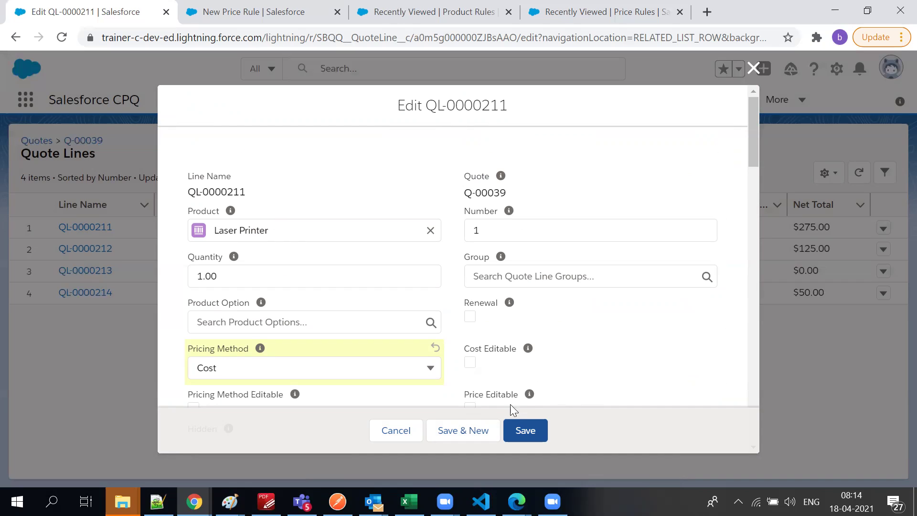
{"action": "left_click", "coordinate": [510, 424]}
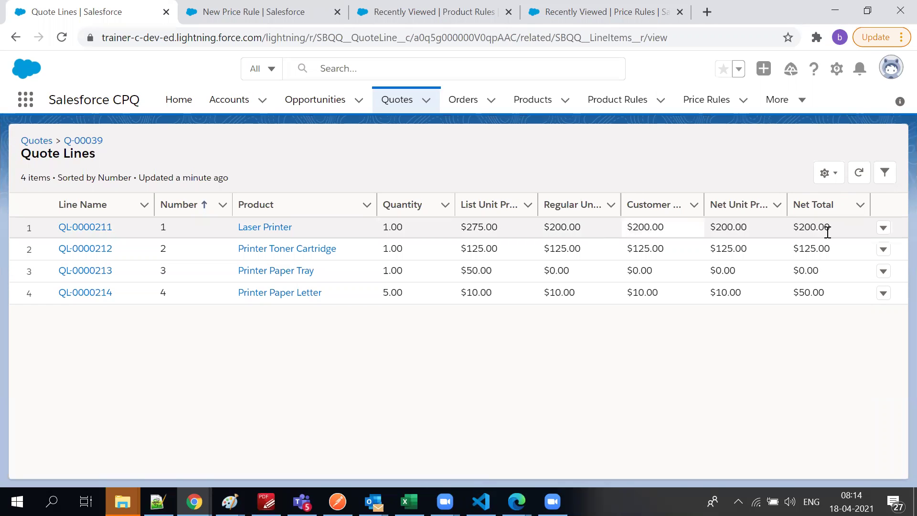
Switch line QL-0000211's Pricing Method from Cost back to List, then bring up New Price Rule
{"action": "left_click_drag", "start_coordinate": [632, 229], "coordinate": [826, 233]}
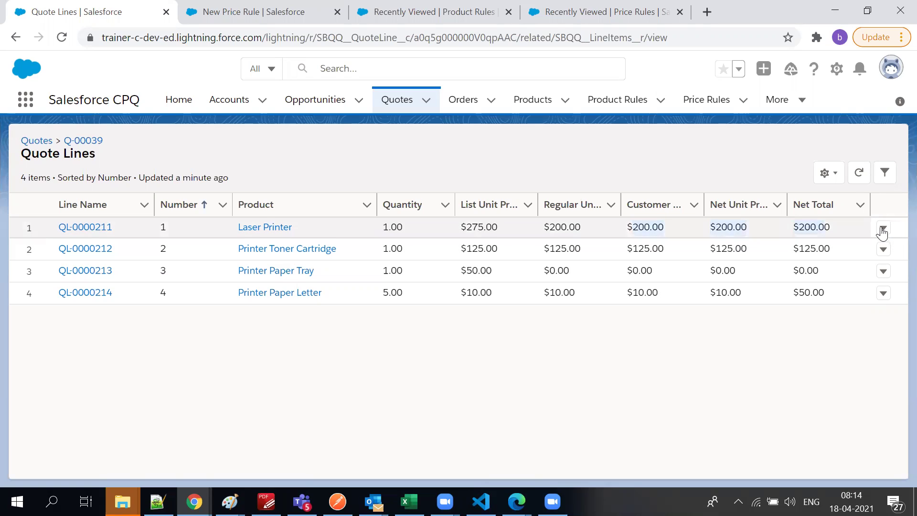
{"action": "left_click", "coordinate": [883, 229]}
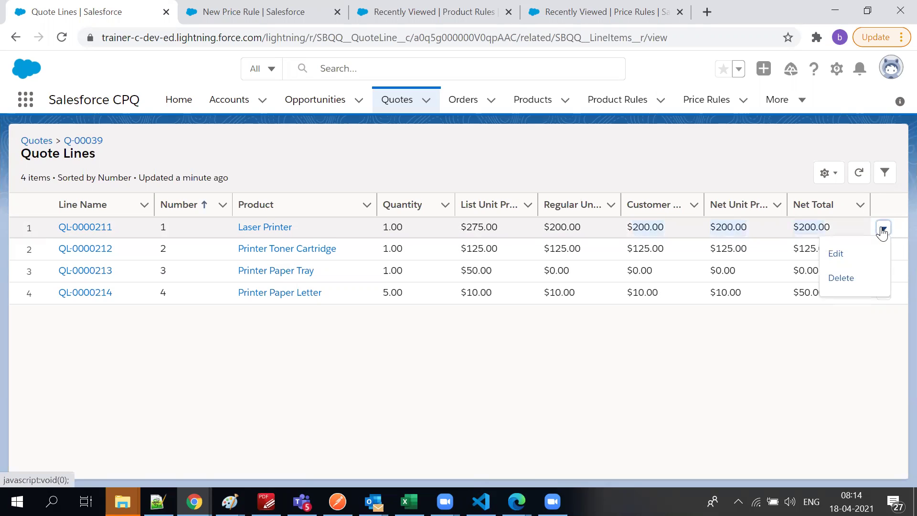
{"action": "left_click", "coordinate": [833, 264]}
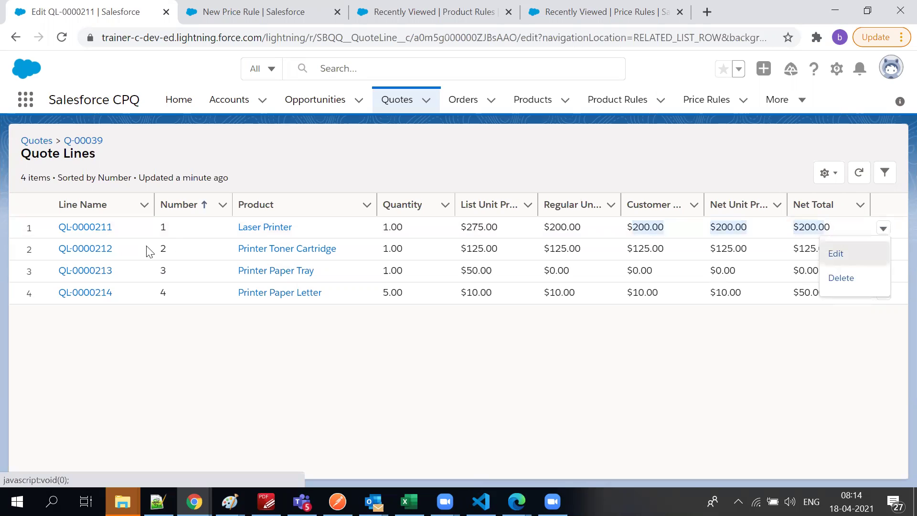
{"action": "scroll", "coordinate": [307, 297], "scroll_direction": "down", "scroll_amount": 5}
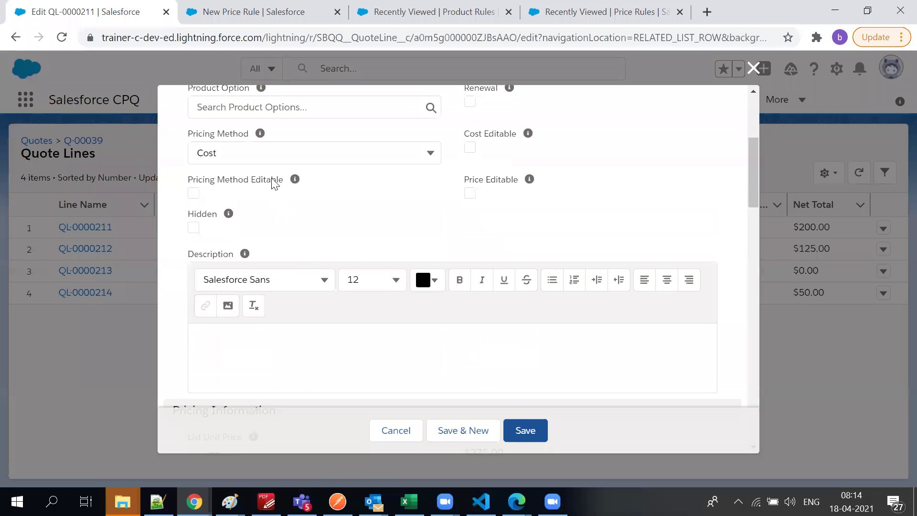
{"action": "left_click", "coordinate": [257, 152]}
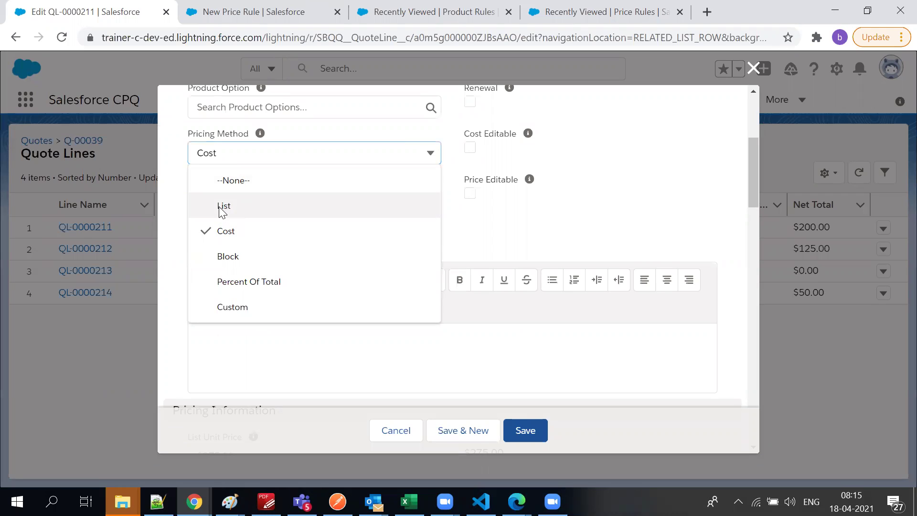
{"action": "left_click", "coordinate": [222, 206]}
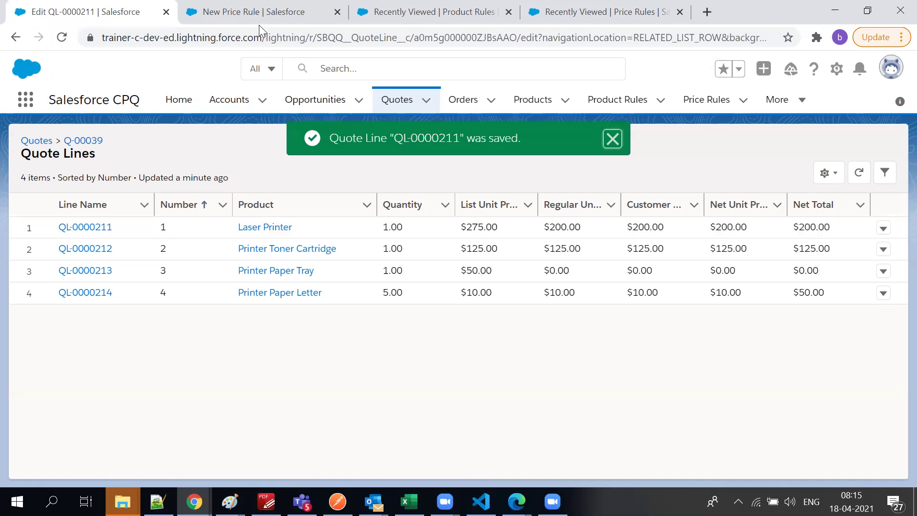
{"action": "left_click", "coordinate": [258, 24]}
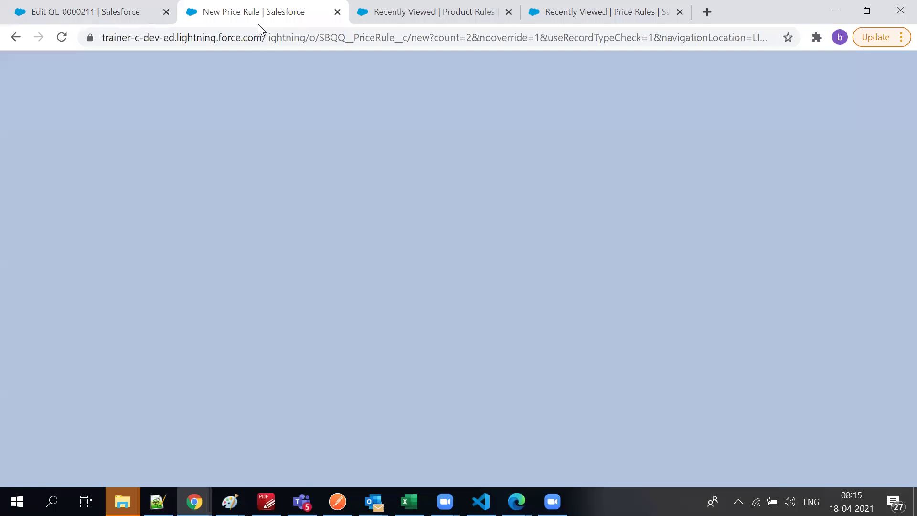
Back out of the New Price Rule form to the product rules list
{"action": "left_click", "coordinate": [460, 10]}
{"action": "left_click", "coordinate": [292, 13]}
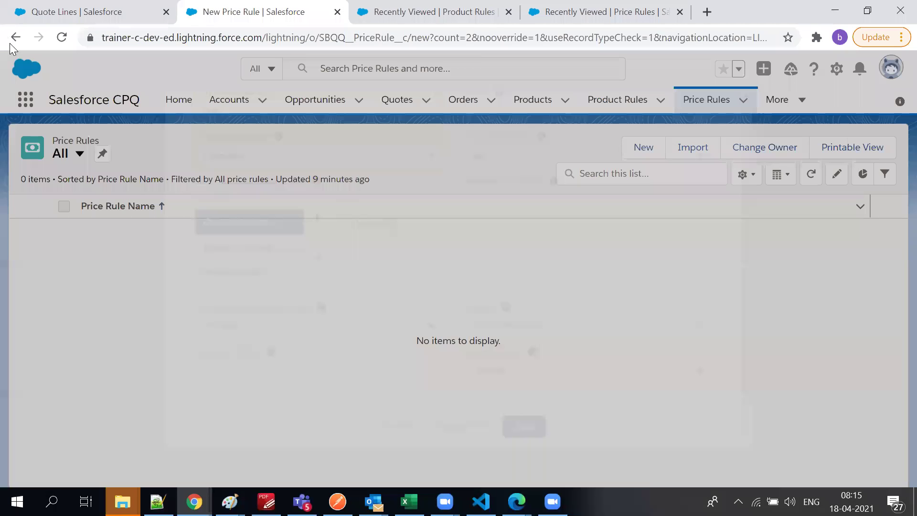
{"action": "left_click", "coordinate": [9, 42]}
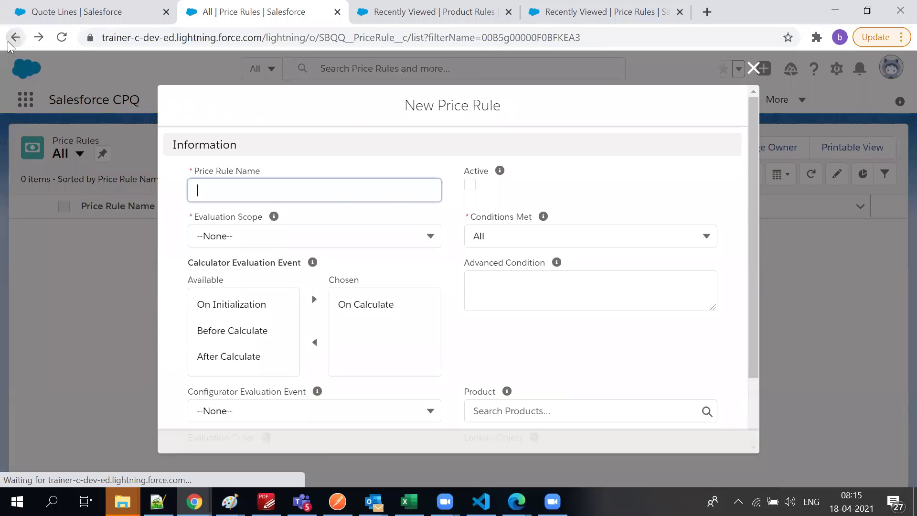
{"action": "left_click", "coordinate": [9, 42]}
{"action": "left_click", "coordinate": [9, 42]}
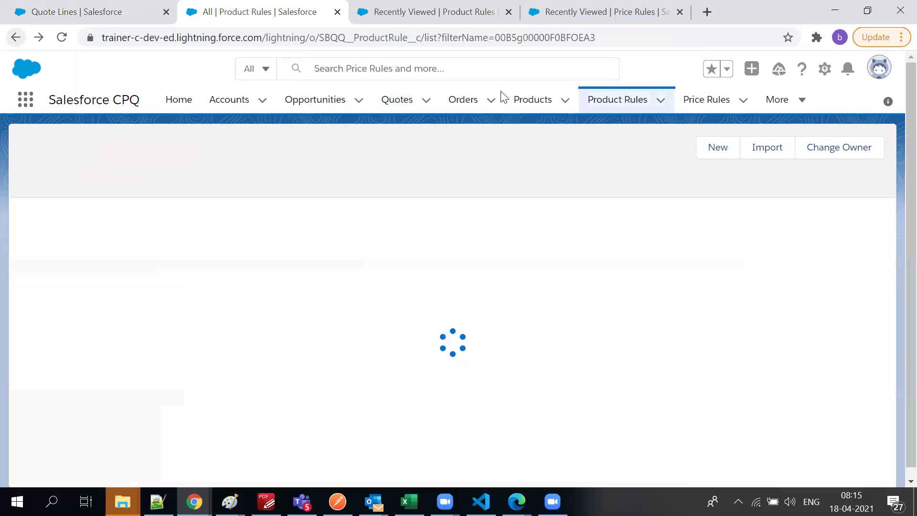
Confirm the Laser Printer's $275.00 Standard Price Book list price against the quote lines
{"action": "left_click", "coordinate": [522, 110]}
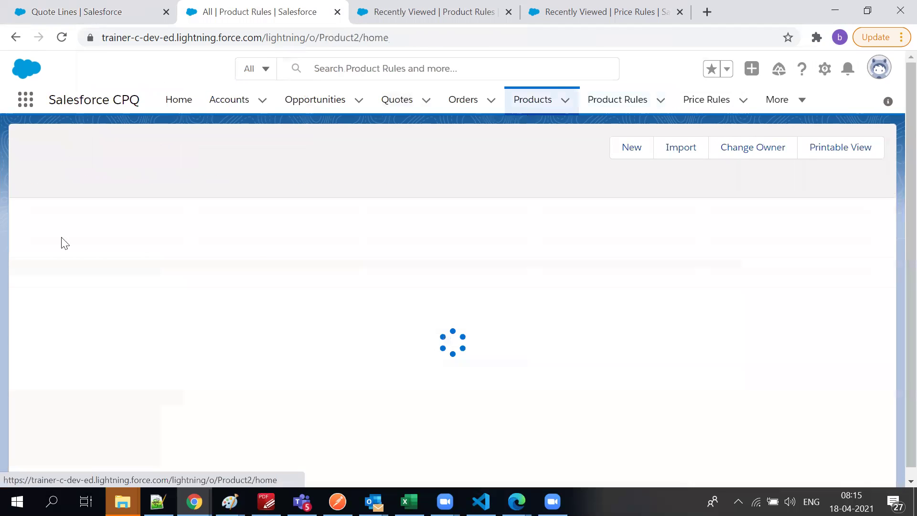
{"action": "left_click", "coordinate": [112, 253]}
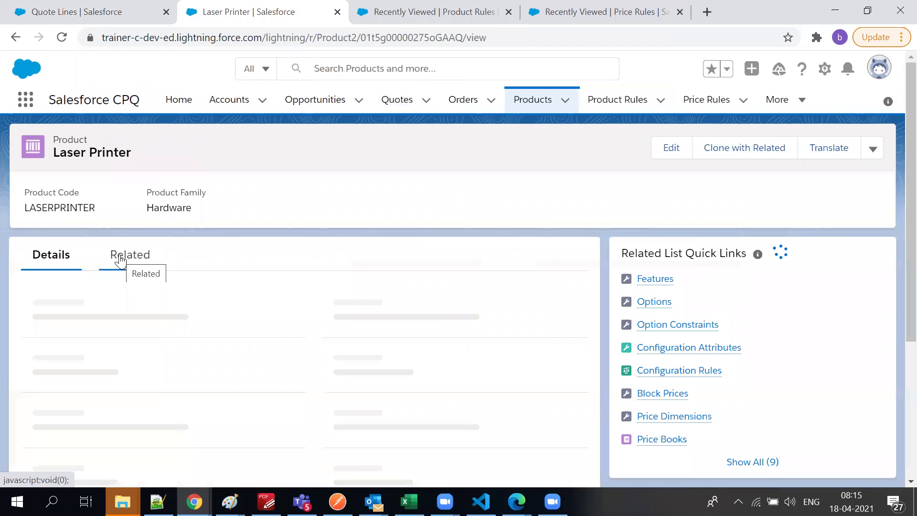
{"action": "left_click", "coordinate": [119, 260]}
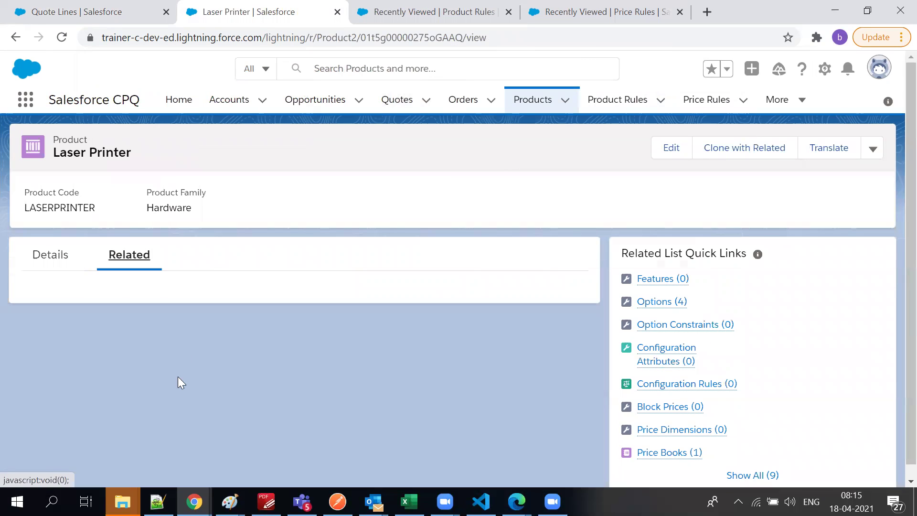
{"action": "scroll", "coordinate": [177, 376], "scroll_direction": "down", "scroll_amount": 3}
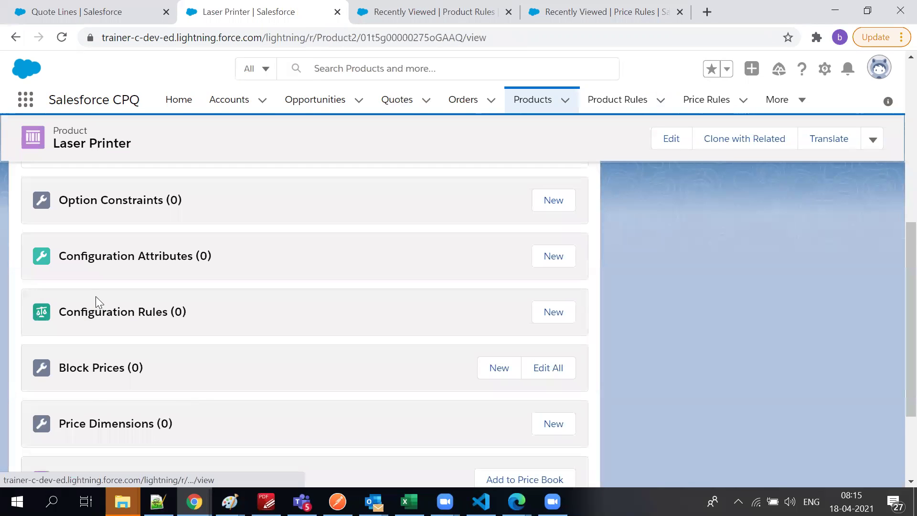
{"action": "scroll", "coordinate": [131, 351], "scroll_direction": "down", "scroll_amount": 3}
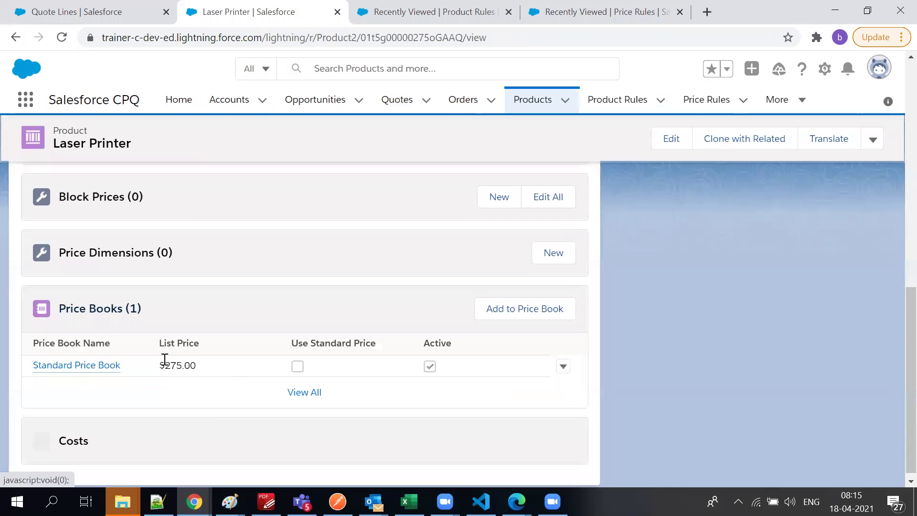
{"action": "double_click", "coordinate": [165, 363]}
{"action": "scroll", "coordinate": [160, 416], "scroll_direction": "down", "scroll_amount": 2}
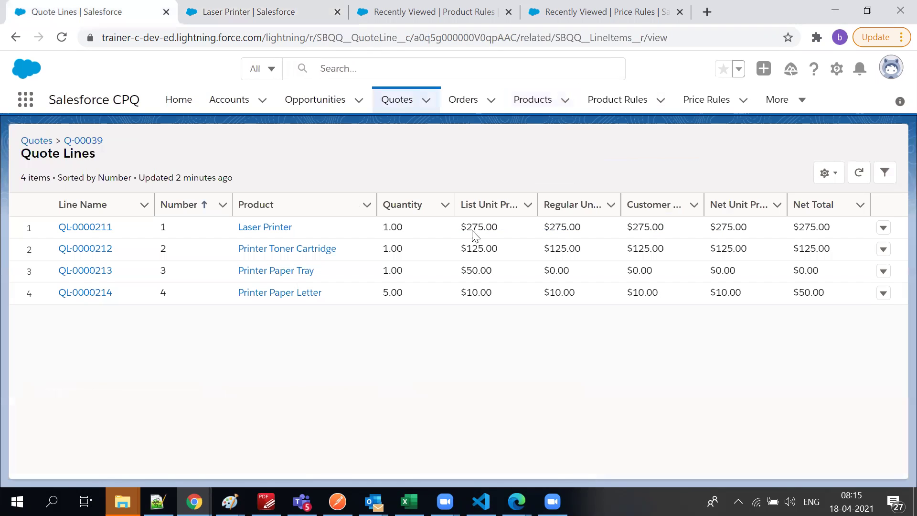
{"action": "left_click_drag", "start_coordinate": [468, 227], "coordinate": [820, 242]}
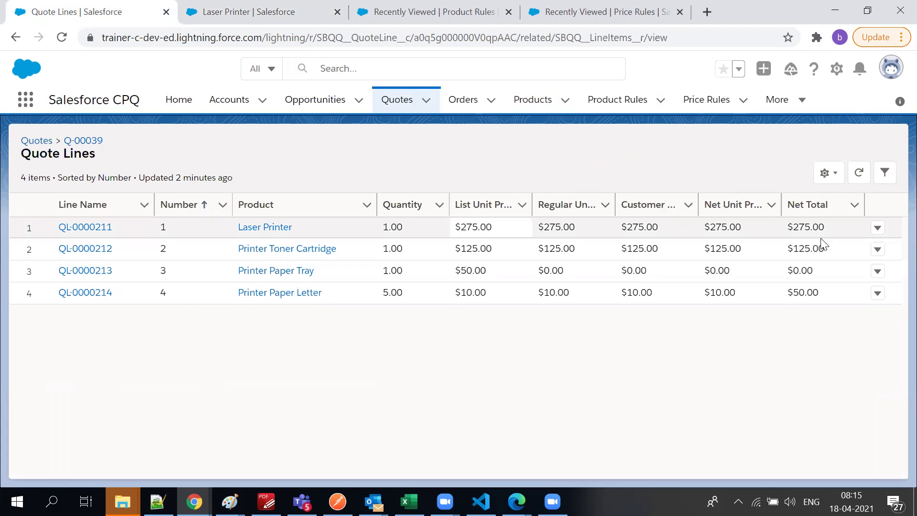
Open the Laser Printer quote line record QL-0000211 from the Quote Lines list
{"action": "left_click", "coordinate": [367, 197]}
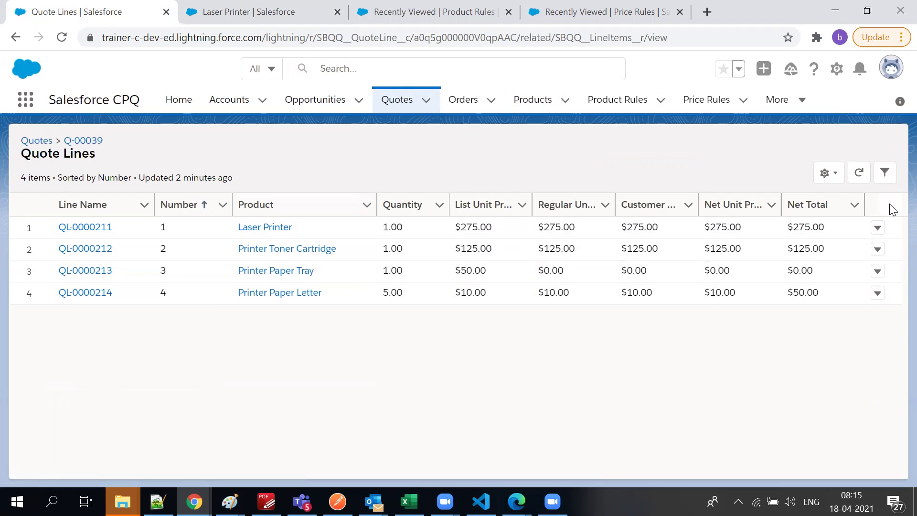
{"action": "left_click", "coordinate": [877, 229]}
{"action": "left_click", "coordinate": [777, 411]}
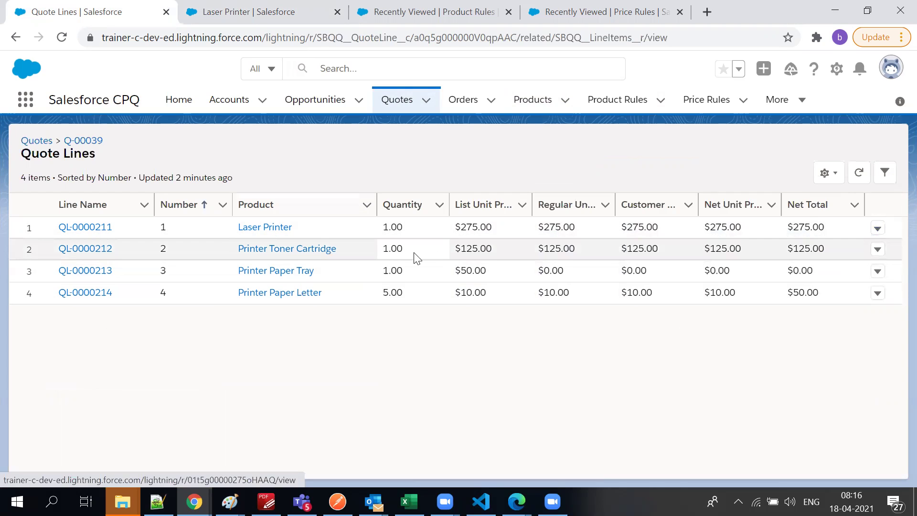
{"action": "left_click", "coordinate": [109, 231]}
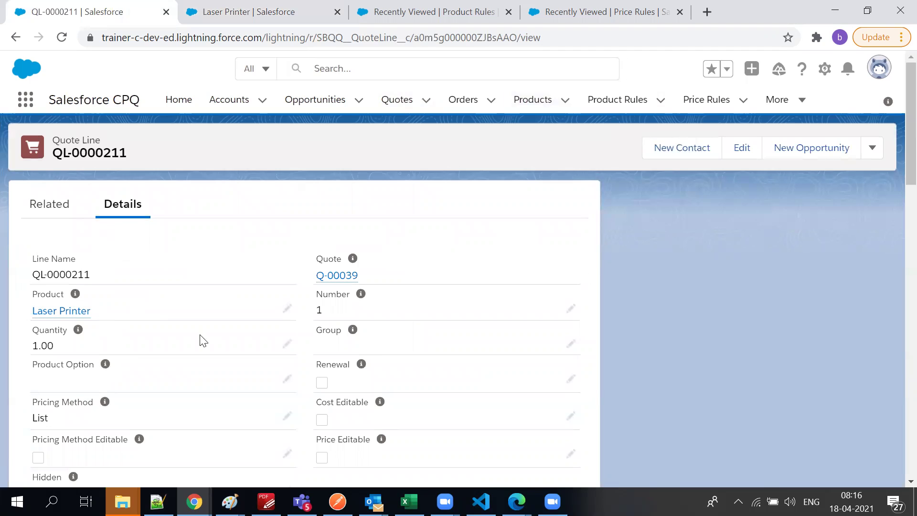
Set Special Price Type to Contracted Price with description 'Contract Price is 250'
{"action": "scroll", "coordinate": [204, 341], "scroll_direction": "down", "scroll_amount": 5}
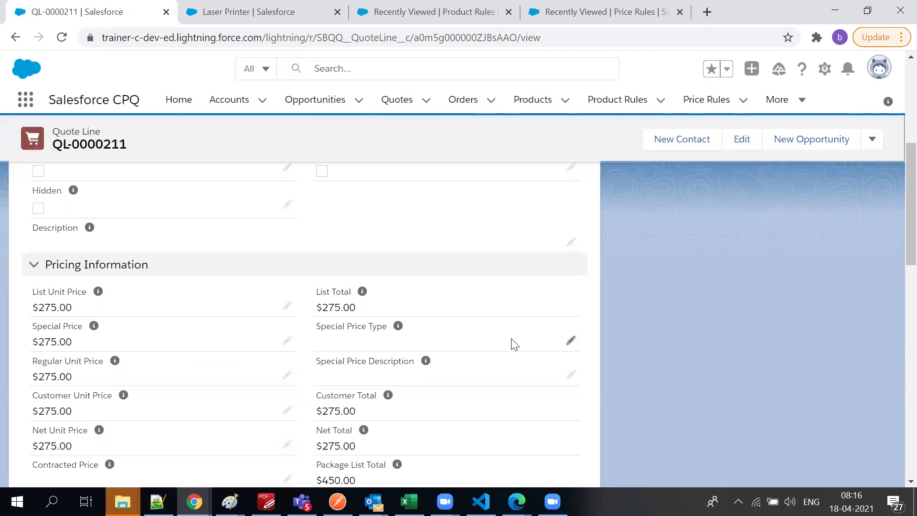
{"action": "left_click", "coordinate": [568, 342]}
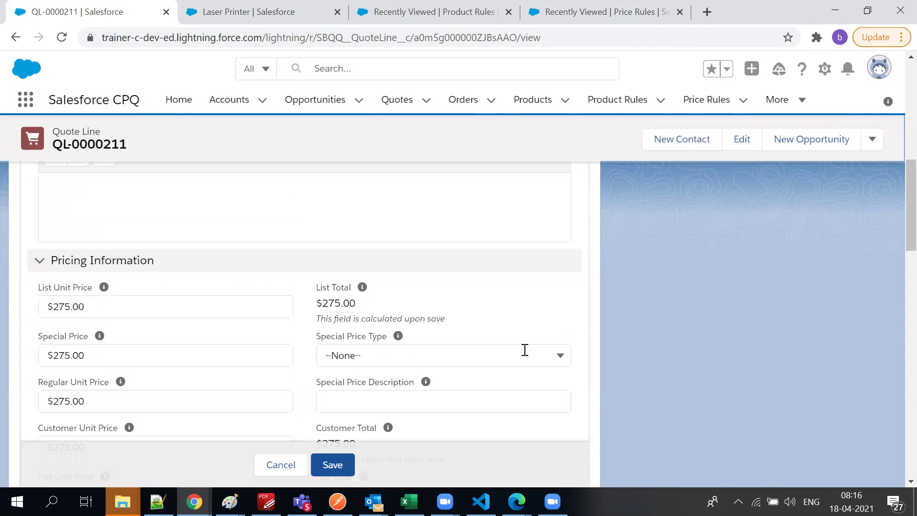
{"action": "left_click", "coordinate": [467, 411]}
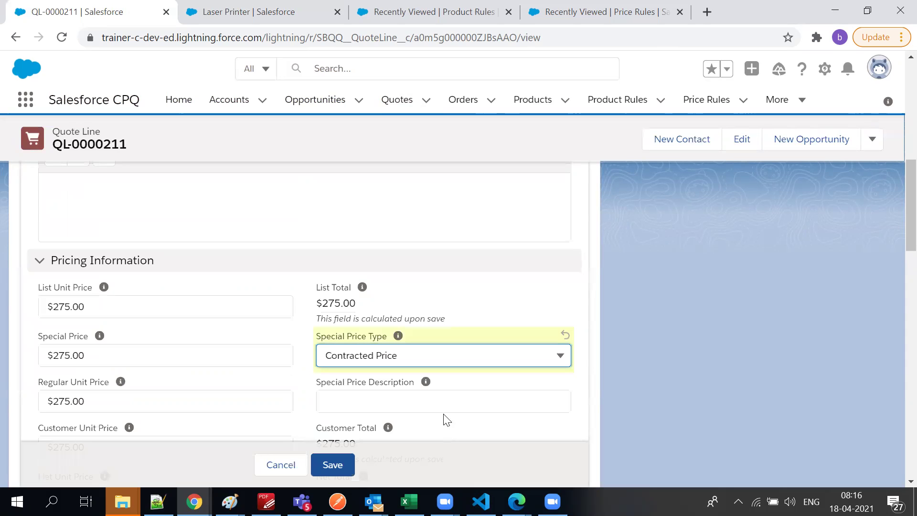
{"action": "left_click", "coordinate": [443, 409]}
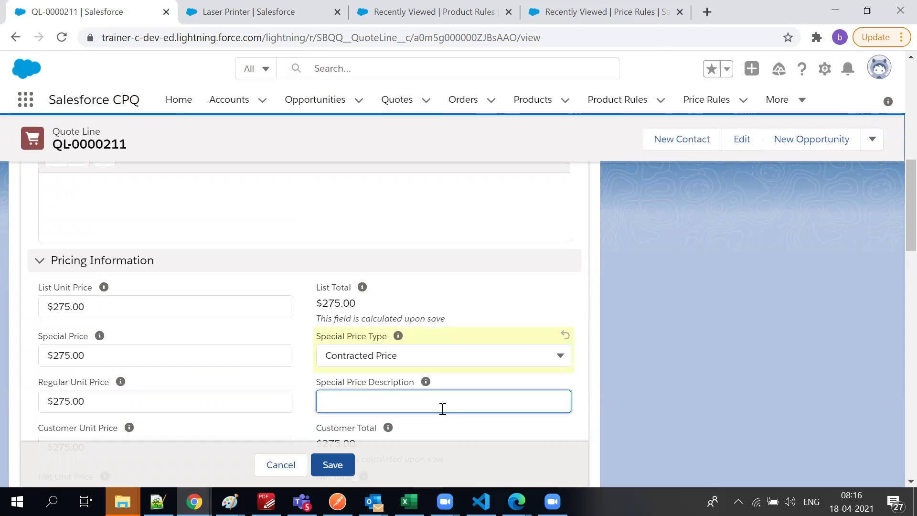
{"action": "scroll", "coordinate": [404, 383], "scroll_direction": "down", "scroll_amount": 3}
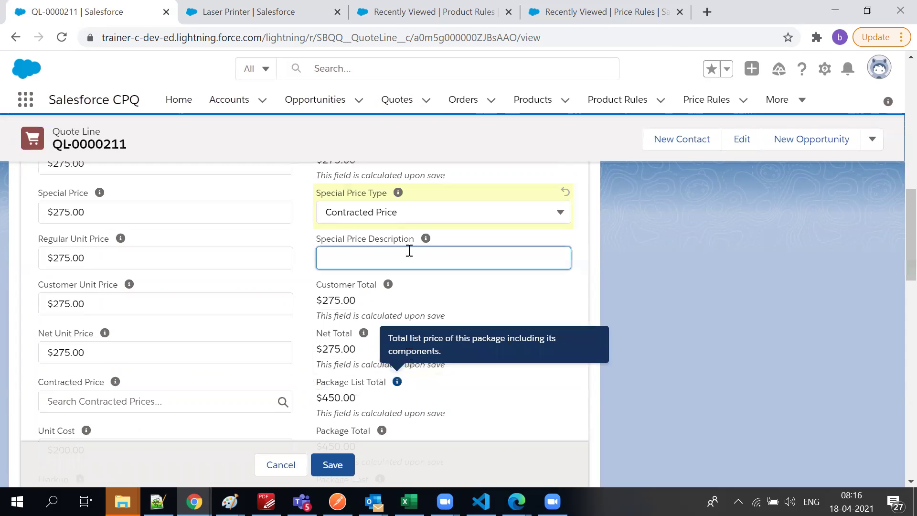
{"action": "mouse_move", "coordinate": [425, 246]}
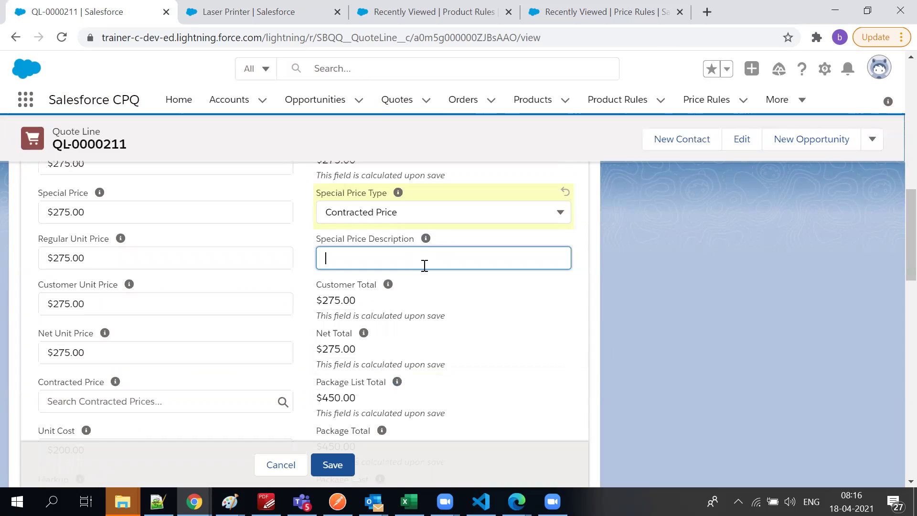
{"action": "type", "text": "COn"}
{"action": "key", "text": "BackSpace"}
{"action": "key", "text": "BackSpace"}
{"action": "key", "text": "BackSpace"}
{"action": "type", "text": "ontra"}
{"action": "key", "text": "BackSpace"}
{"action": "key", "text": "BackSpace"}
{"action": "key", "text": "BackSpace"}
{"action": "key", "text": "BackSpace"}
{"action": "key", "text": "BackSpace"}
{"action": "type", "text": "Contract Price is 200"}
{"action": "key", "text": "BackSpace"}
{"action": "key", "text": "BackSpace"}
{"action": "type", "text": "50"}
Review the Pricing Method options and save quote line QL-0000211
{"action": "scroll", "coordinate": [396, 299], "scroll_direction": "down", "scroll_amount": 4}
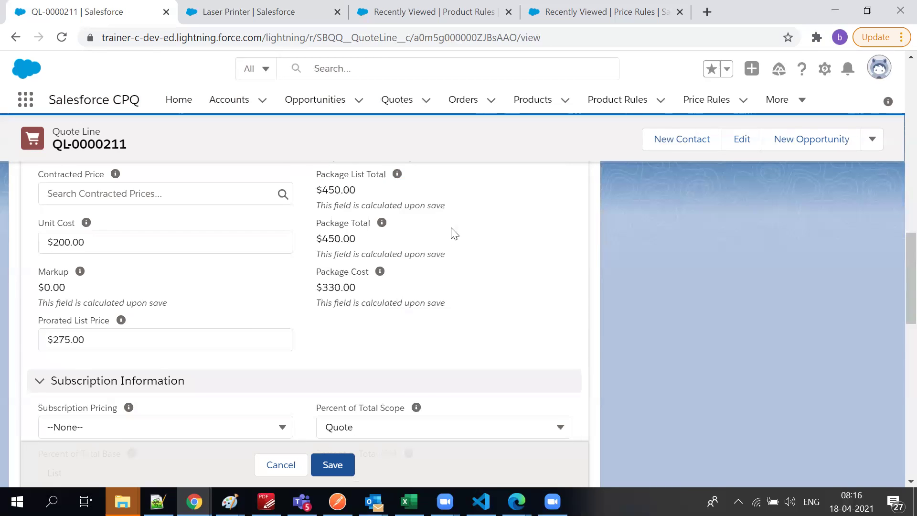
{"action": "scroll", "coordinate": [449, 232], "scroll_direction": "up", "scroll_amount": 1}
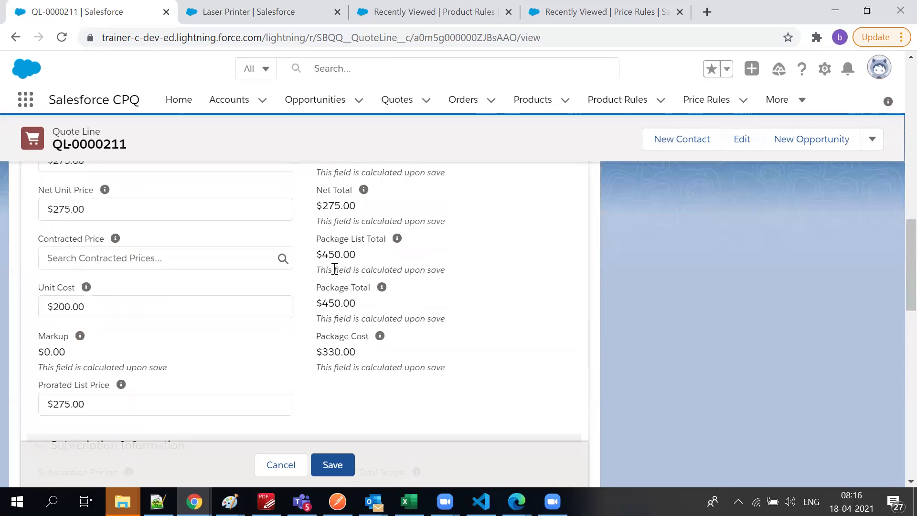
{"action": "scroll", "coordinate": [361, 210], "scroll_direction": "up", "scroll_amount": 1}
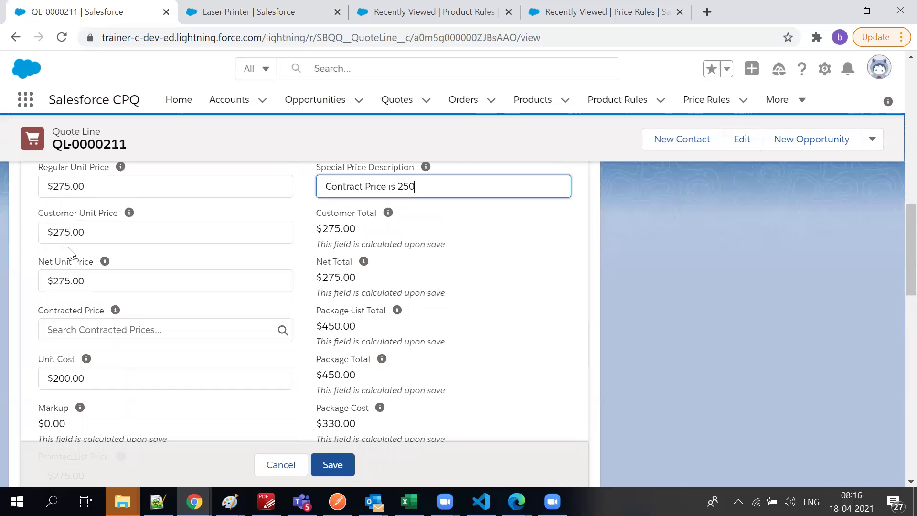
{"action": "scroll", "coordinate": [388, 371], "scroll_direction": "up", "scroll_amount": 2}
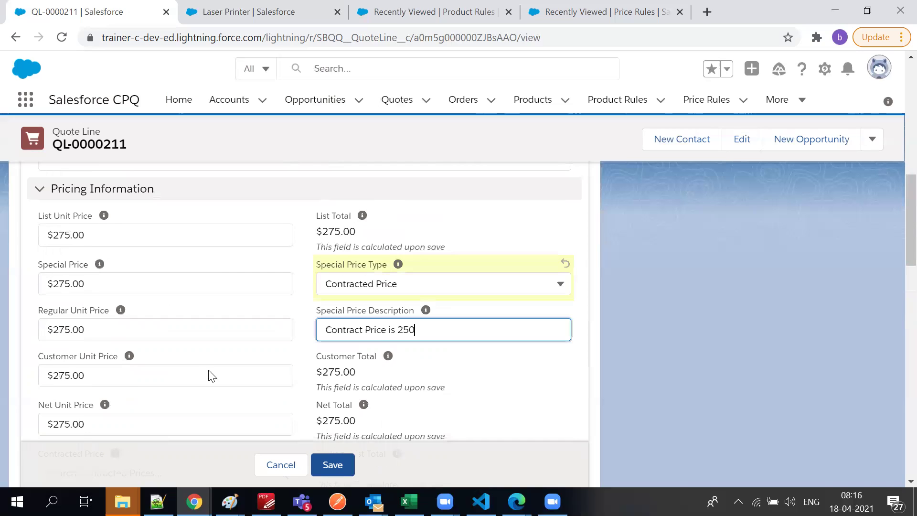
{"action": "scroll", "coordinate": [162, 352], "scroll_direction": "up", "scroll_amount": 3}
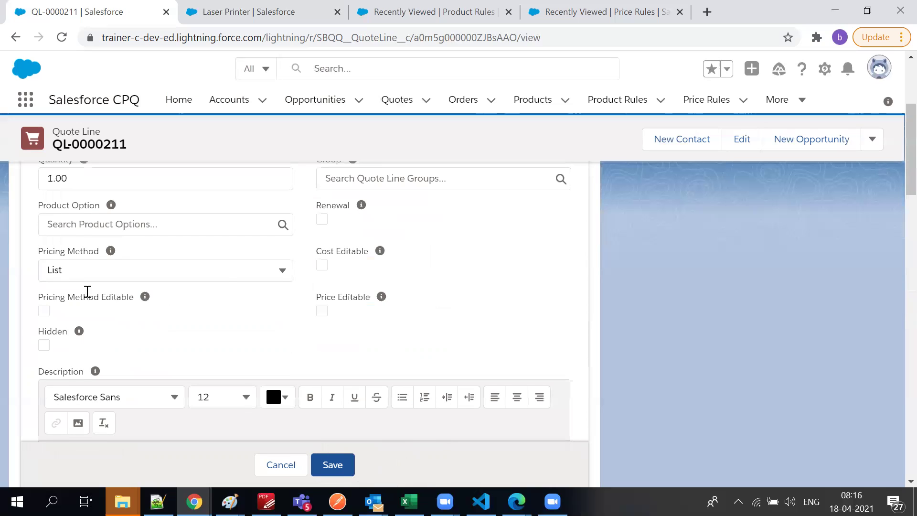
{"action": "scroll", "coordinate": [86, 292], "scroll_direction": "up", "scroll_amount": 1}
{"action": "left_click", "coordinate": [86, 292]}
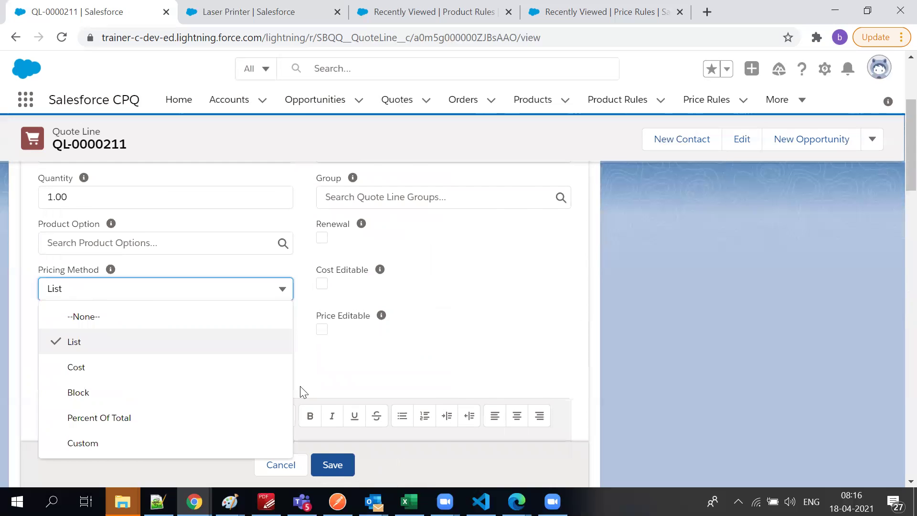
{"action": "scroll", "coordinate": [301, 389], "scroll_direction": "down", "scroll_amount": 5}
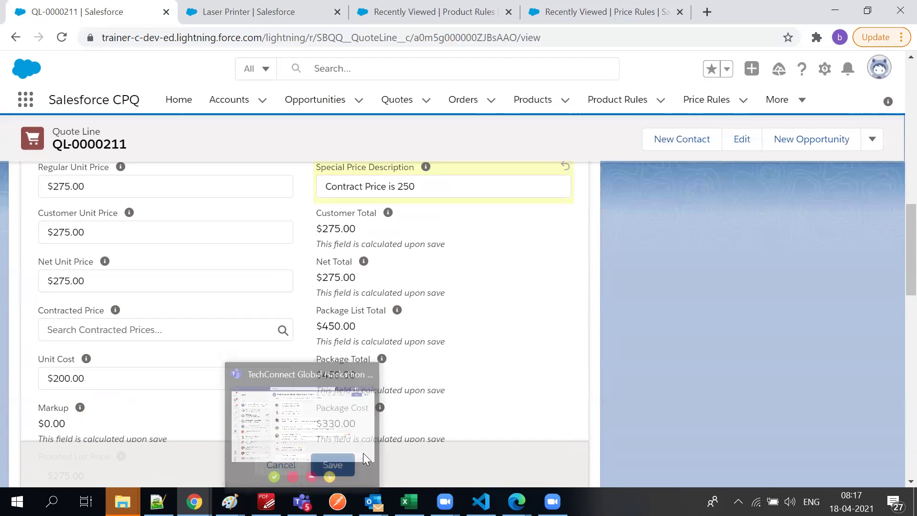
{"action": "key", "text": "Return"}
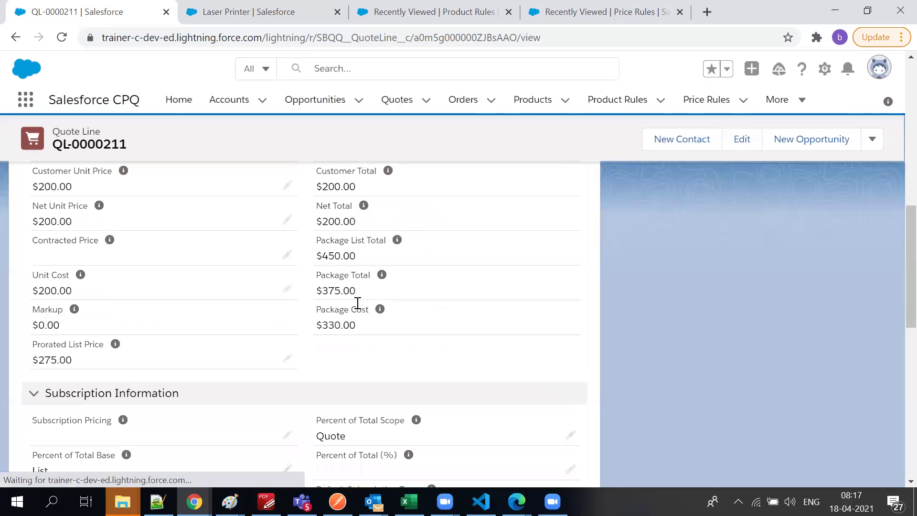
Check that quote line QL-0000211 shows a $275.00 list unit price
{"action": "scroll", "coordinate": [22, 294], "scroll_direction": "up", "scroll_amount": 3}
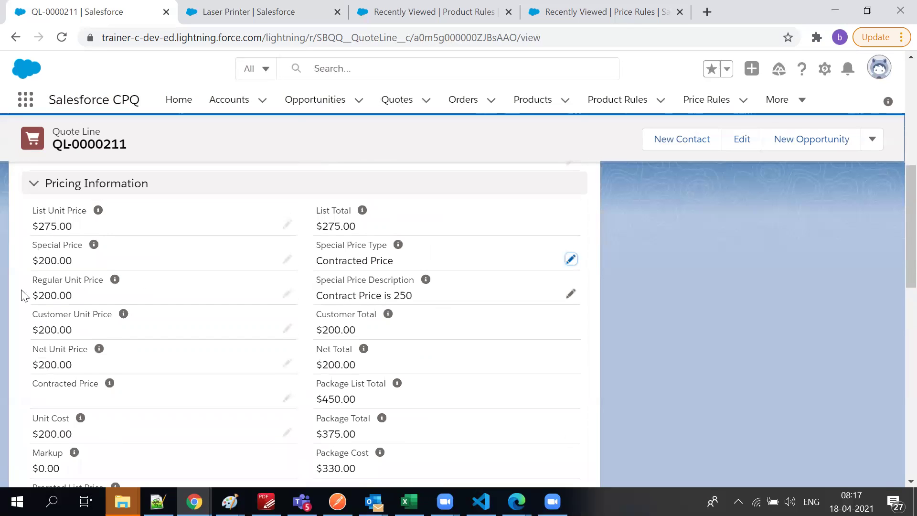
{"action": "double_click", "coordinate": [85, 229]}
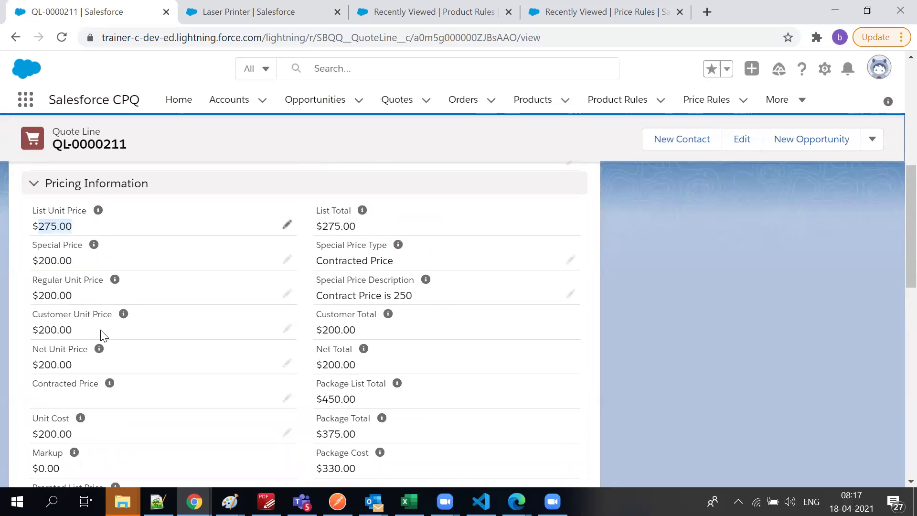
{"action": "scroll", "coordinate": [95, 370], "scroll_direction": "down", "scroll_amount": 3}
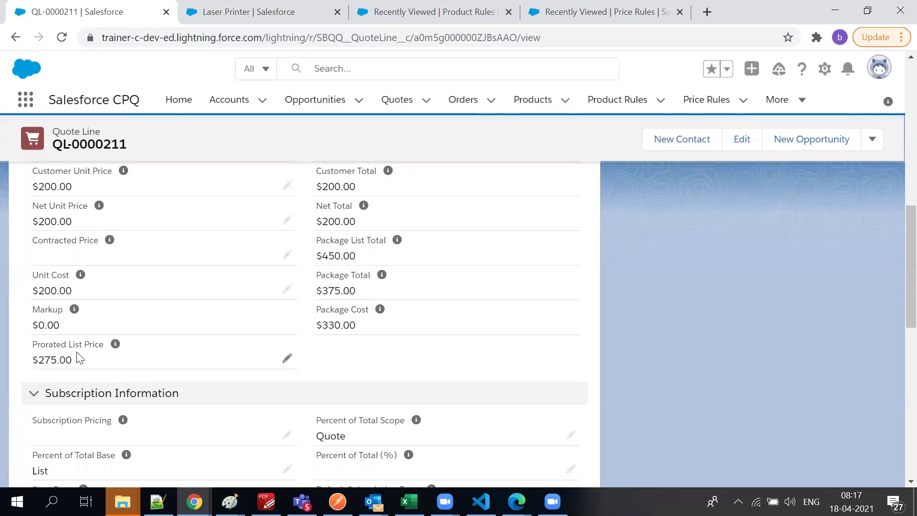
{"action": "scroll", "coordinate": [153, 254], "scroll_direction": "down", "scroll_amount": 3}
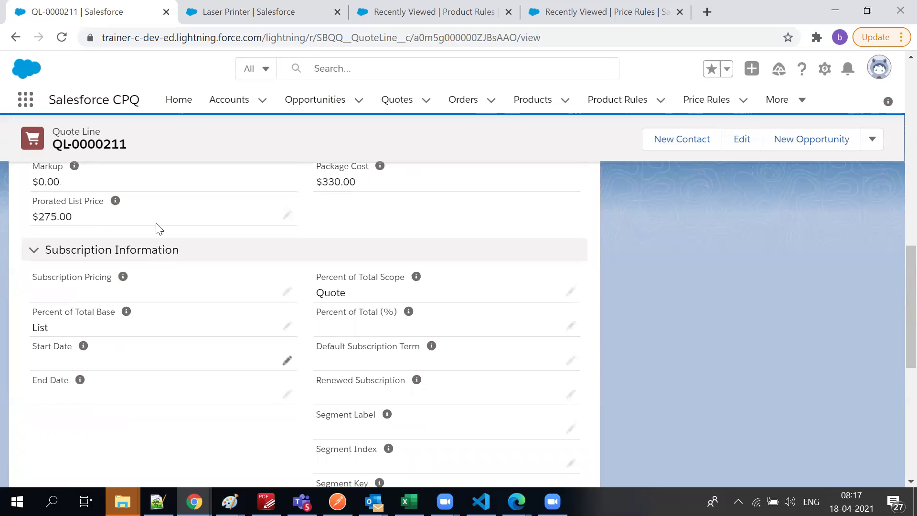
Re-enter 275 as the Prorated List Price and save the quote line
{"action": "double_click", "coordinate": [226, 234]}
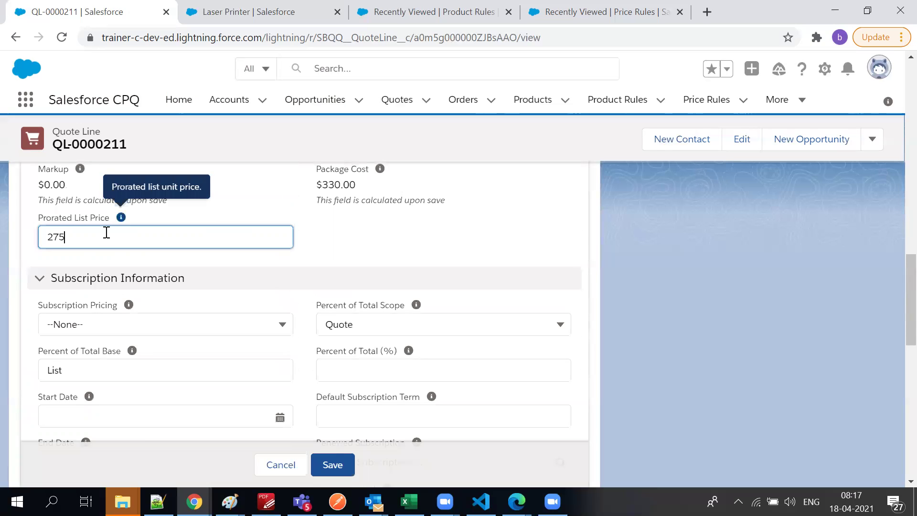
{"action": "double_click", "coordinate": [109, 235]}
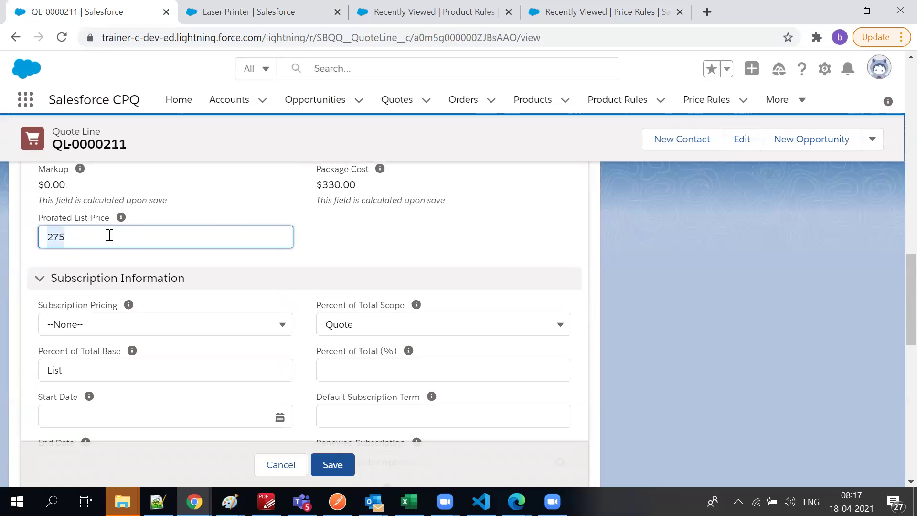
{"action": "type", "text": "30"}
{"action": "key", "text": "BackSpace"}
{"action": "key", "text": "BackSpace"}
{"action": "type", "text": "275"}
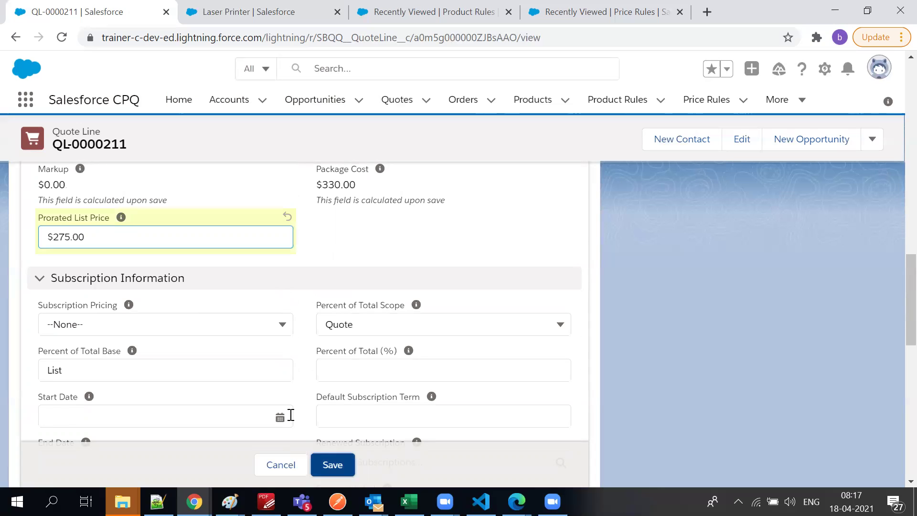
{"action": "key", "text": "Return"}
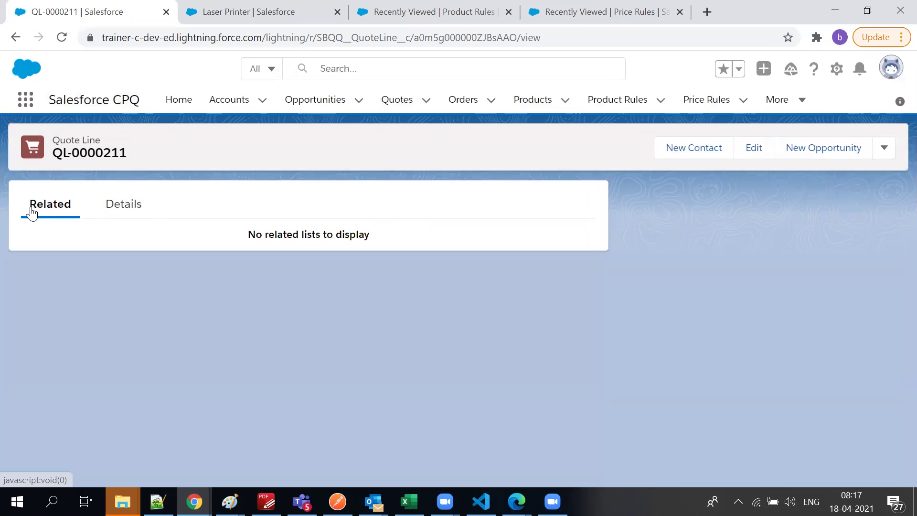
Return to quote Q-00039 and preview a generated quote document
{"action": "left_click", "coordinate": [23, 43]}
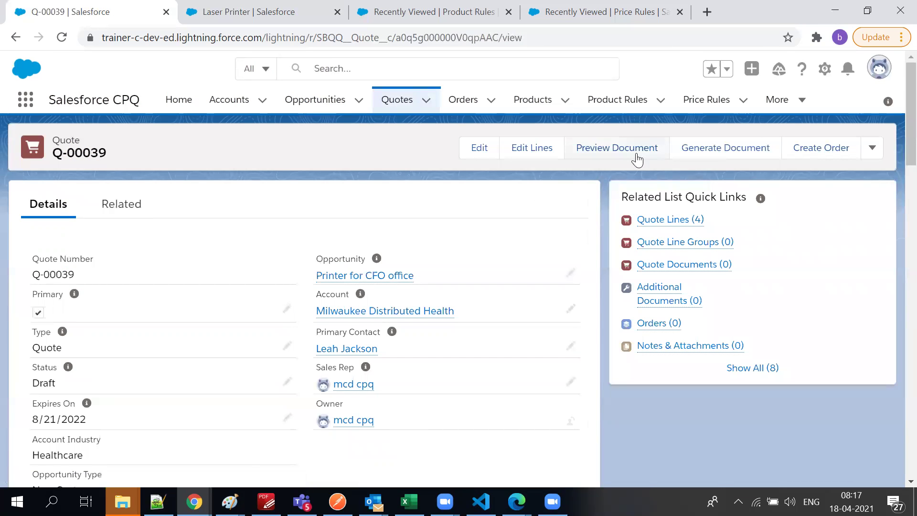
{"action": "left_click", "coordinate": [691, 142]}
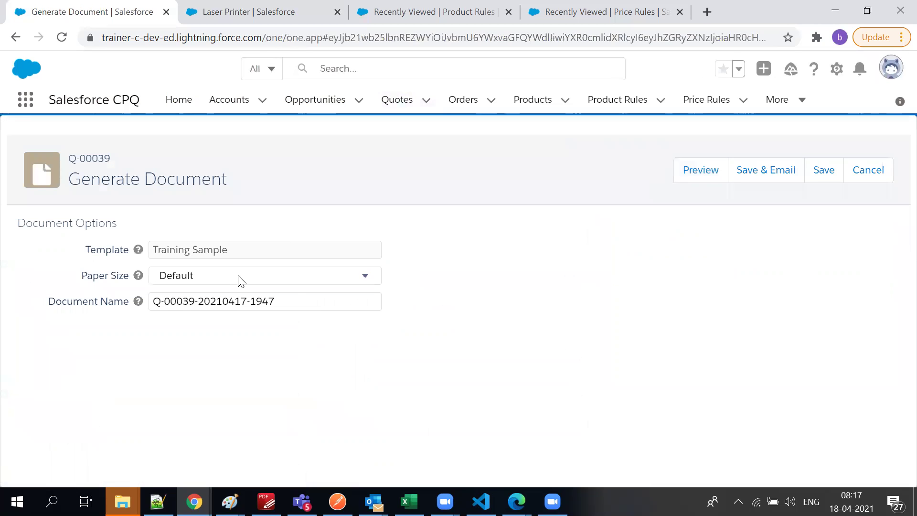
{"action": "left_click", "coordinate": [705, 171]}
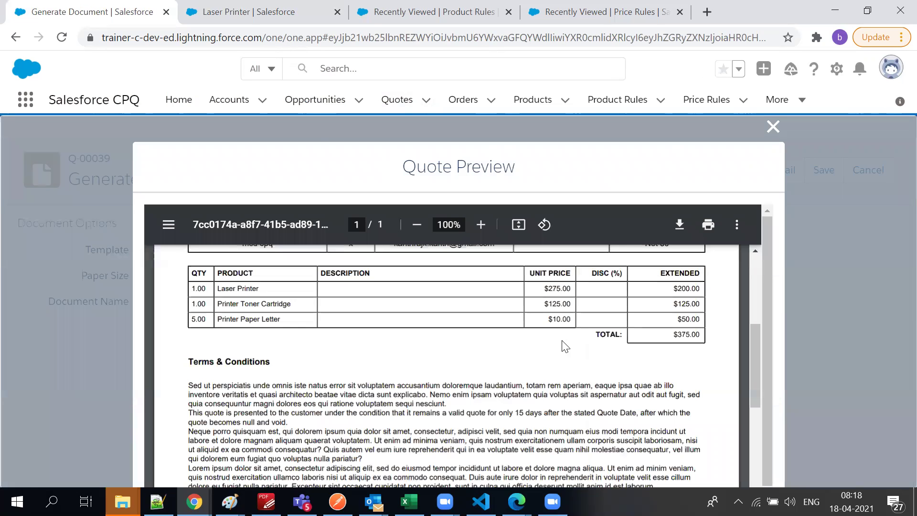
Review the preview's prices: Laser Printer unit 275, extended 200, plus the toner and paper amounts
{"action": "scroll", "coordinate": [565, 346], "scroll_direction": "up", "scroll_amount": 3}
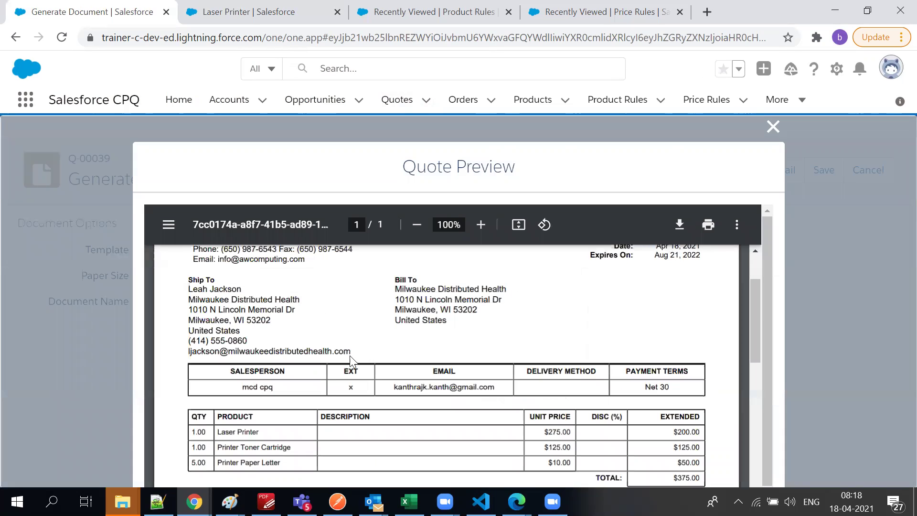
{"action": "left_click_drag", "start_coordinate": [259, 387], "coordinate": [567, 393]}
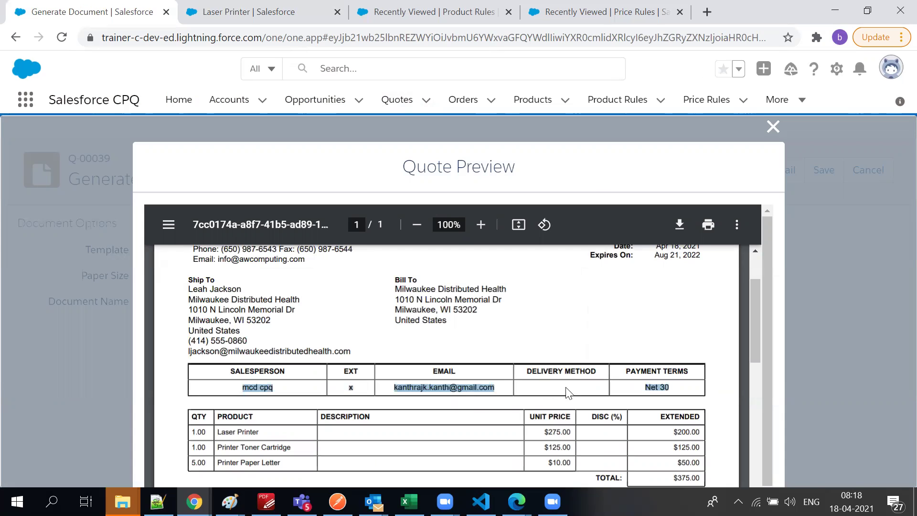
{"action": "left_click", "coordinate": [663, 391]}
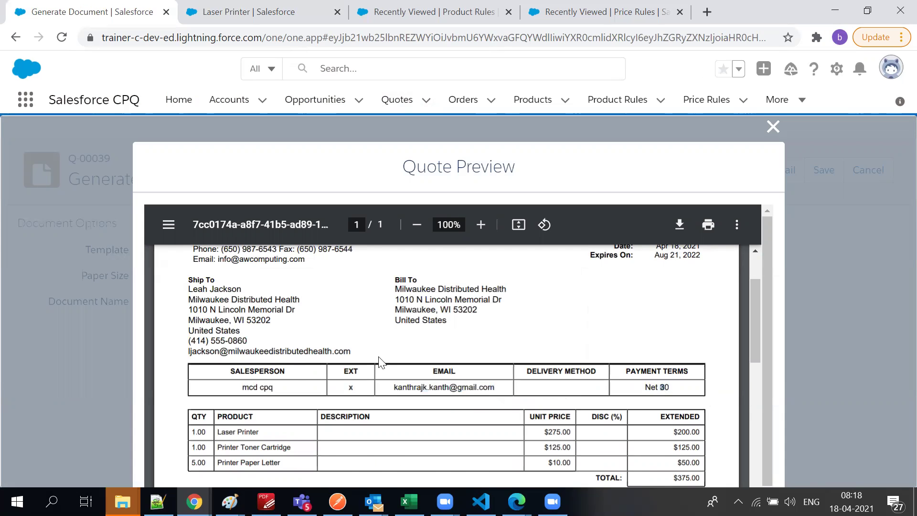
{"action": "scroll", "coordinate": [294, 356], "scroll_direction": "down", "scroll_amount": 1}
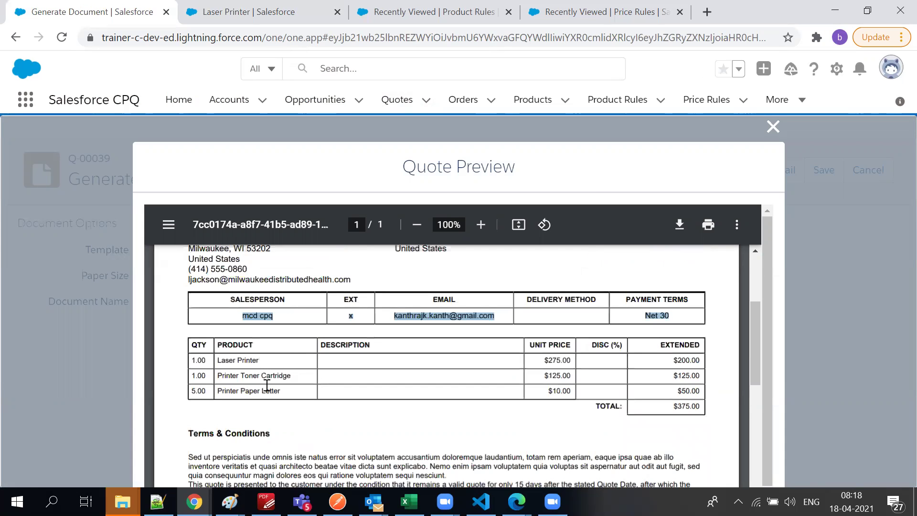
{"action": "left_click", "coordinate": [675, 399]}
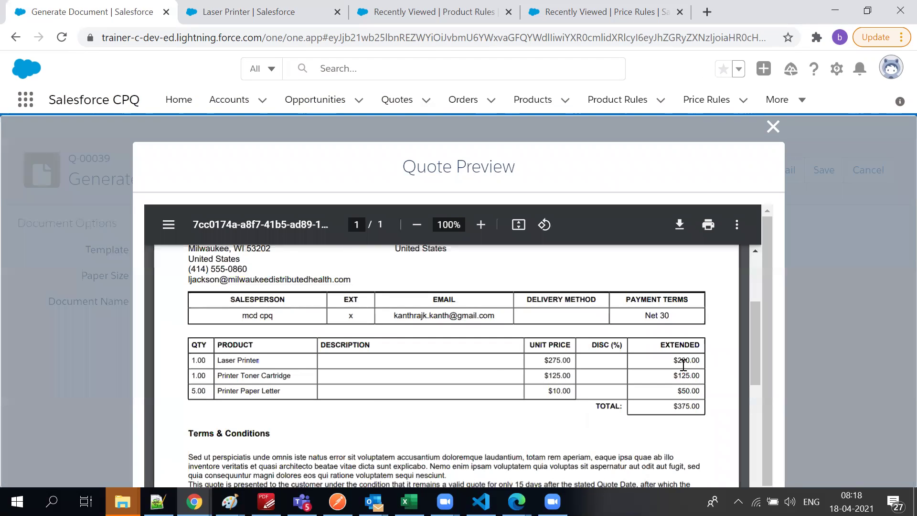
{"action": "double_click", "coordinate": [561, 359]}
{"action": "double_click", "coordinate": [685, 361]}
{"action": "left_click_drag", "start_coordinate": [548, 391], "coordinate": [701, 393]}
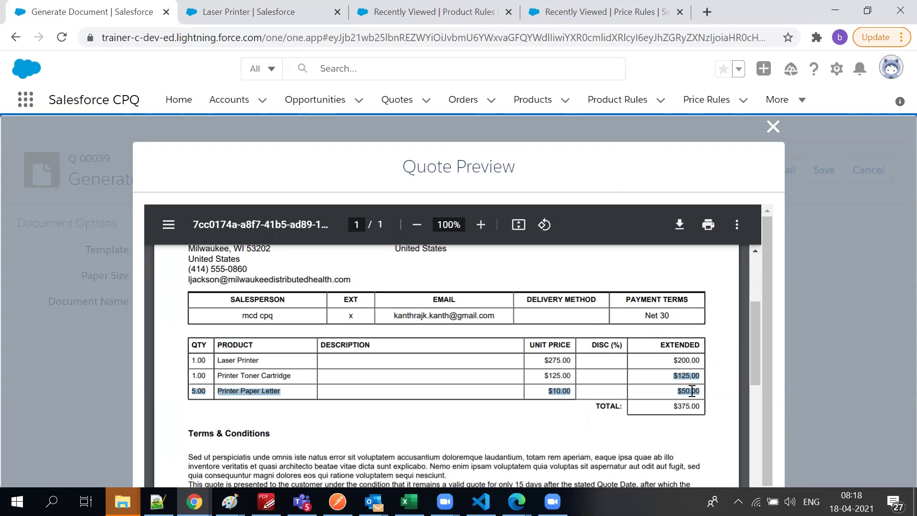
{"action": "scroll", "coordinate": [621, 371], "scroll_direction": "up", "scroll_amount": 3}
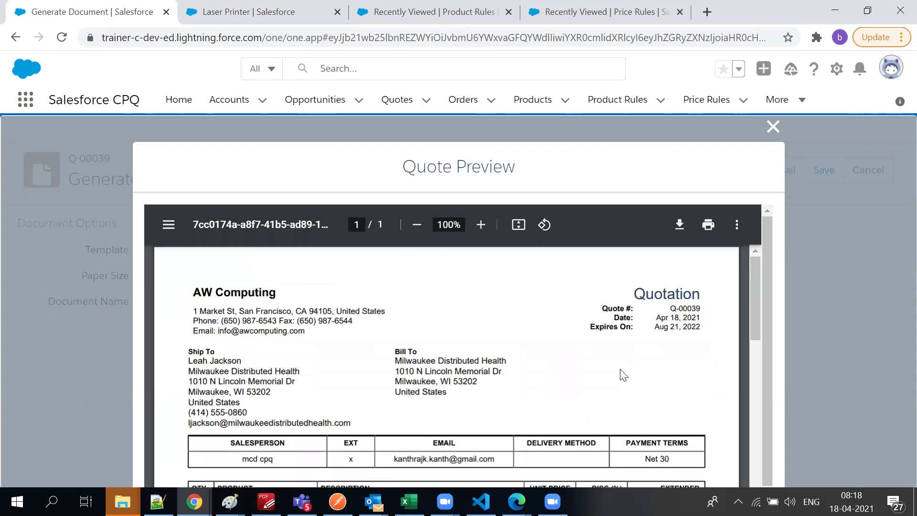
{"action": "scroll", "coordinate": [622, 369], "scroll_direction": "down", "scroll_amount": 4}
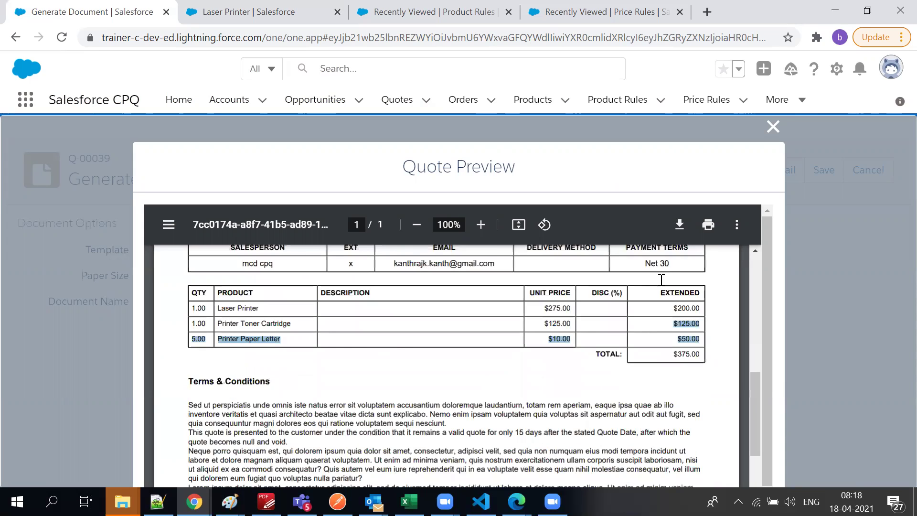
{"action": "scroll", "coordinate": [774, 134], "scroll_direction": "down", "scroll_amount": 5}
Save Q-00039's Training Sample document and review the new Quote Document record and its related lists
{"action": "left_click", "coordinate": [774, 133]}
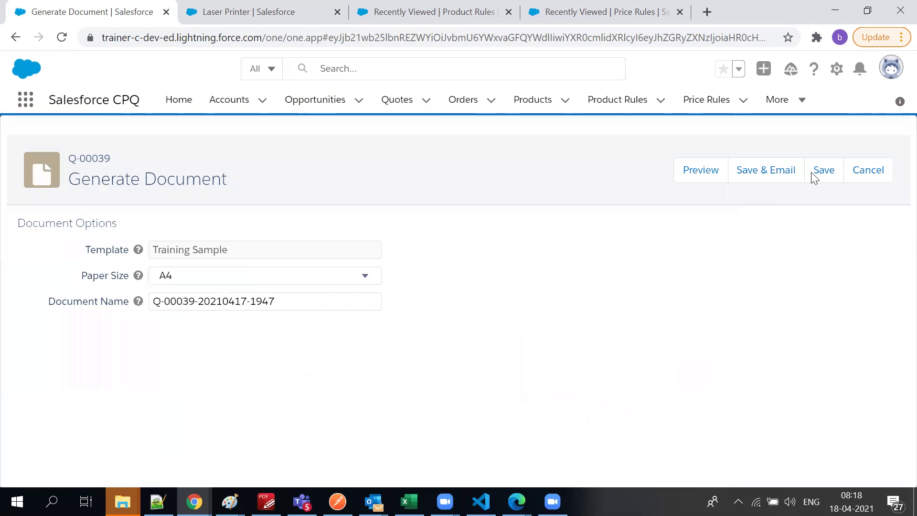
{"action": "left_click", "coordinate": [815, 178]}
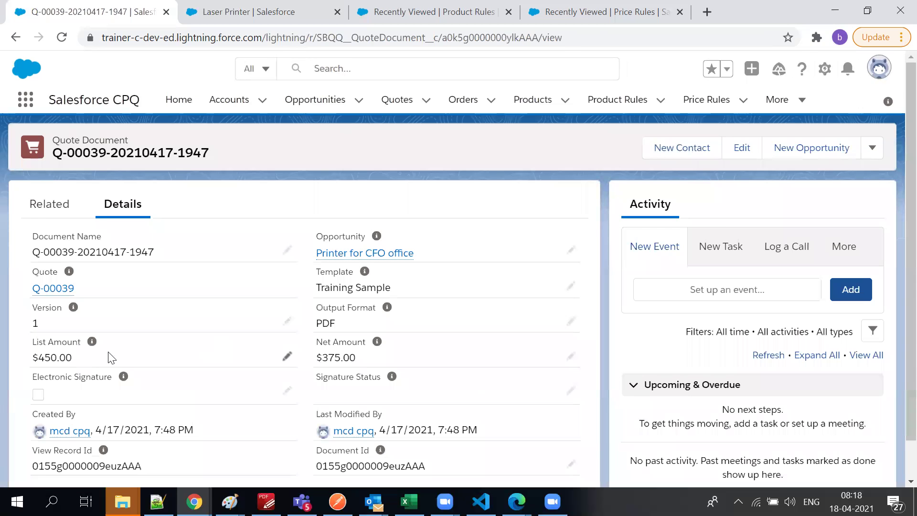
{"action": "scroll", "coordinate": [110, 357], "scroll_direction": "down", "scroll_amount": 1}
{"action": "scroll", "coordinate": [91, 359], "scroll_direction": "up", "scroll_amount": 1}
{"action": "left_click", "coordinate": [39, 208]}
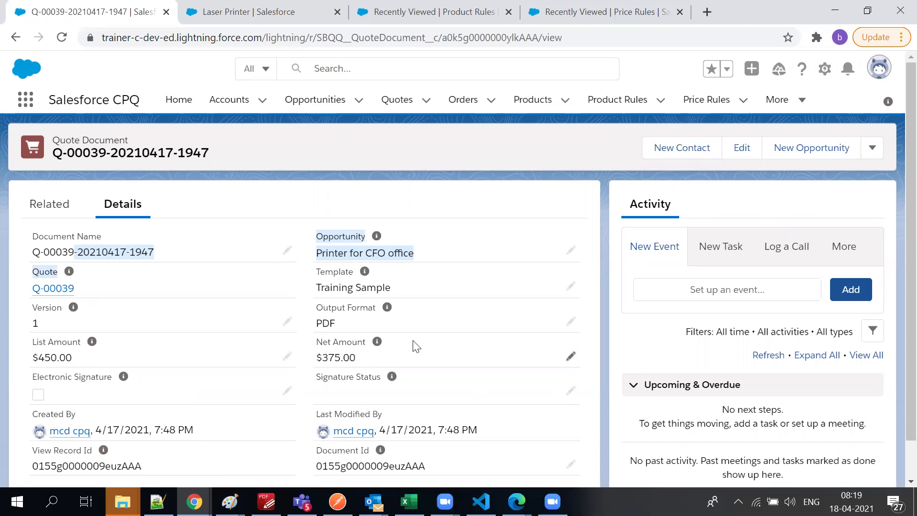
{"action": "left_click", "coordinate": [117, 501]}
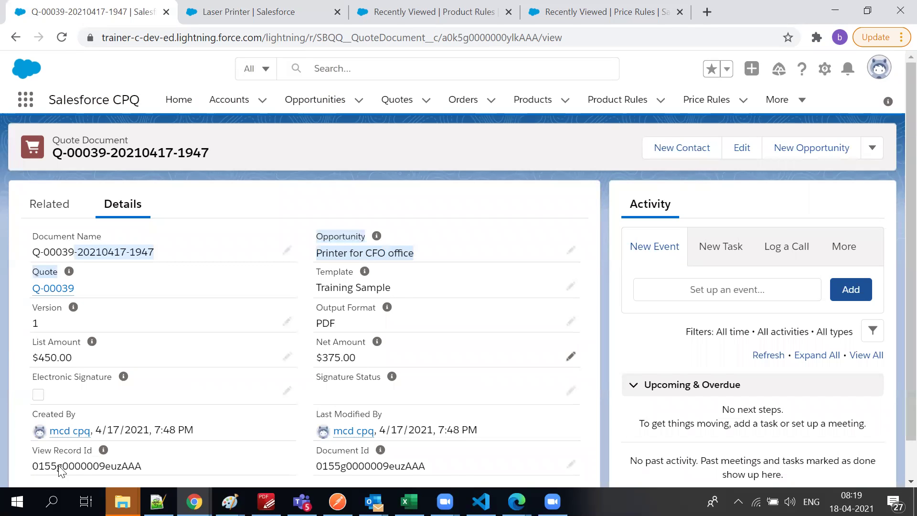
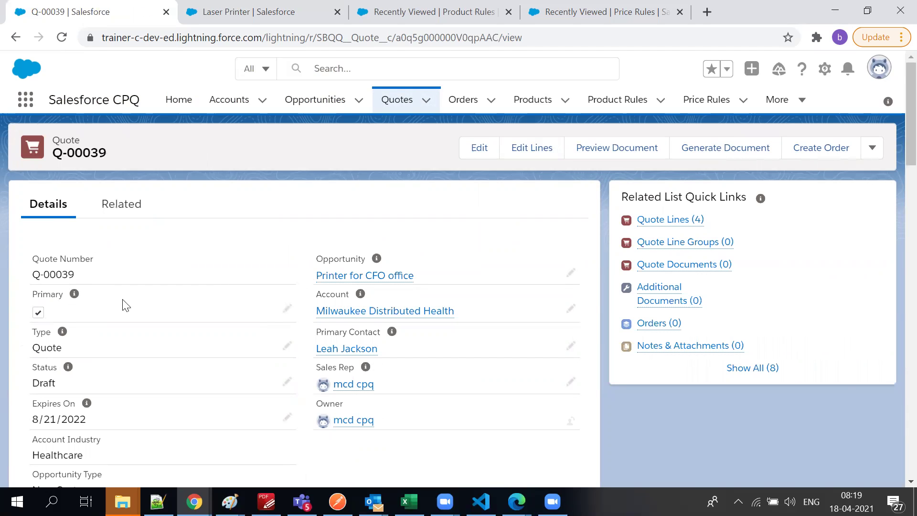
Change quote Q-00039's status from Draft to Approved and save it
{"action": "scroll", "coordinate": [103, 294], "scroll_direction": "down", "scroll_amount": 1}
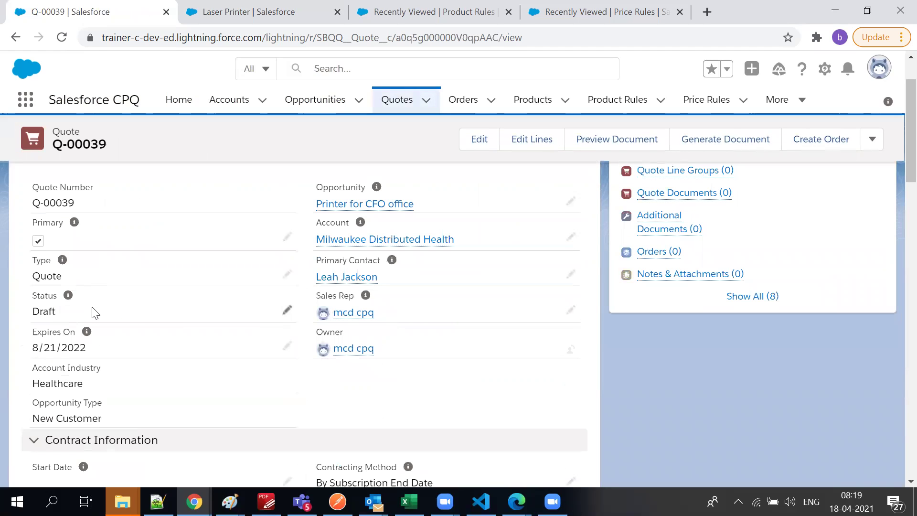
{"action": "double_click", "coordinate": [96, 313]}
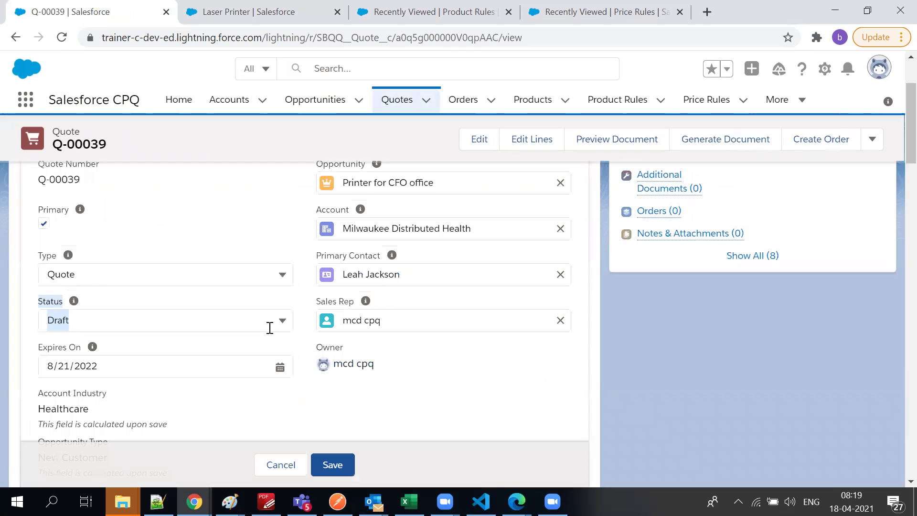
{"action": "left_click", "coordinate": [177, 321]}
{"action": "left_click", "coordinate": [111, 205]}
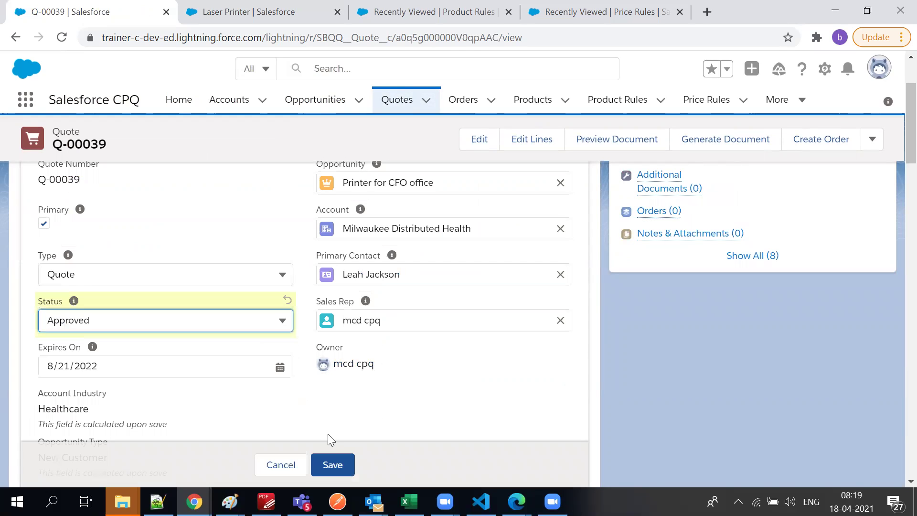
{"action": "left_click", "coordinate": [332, 465]}
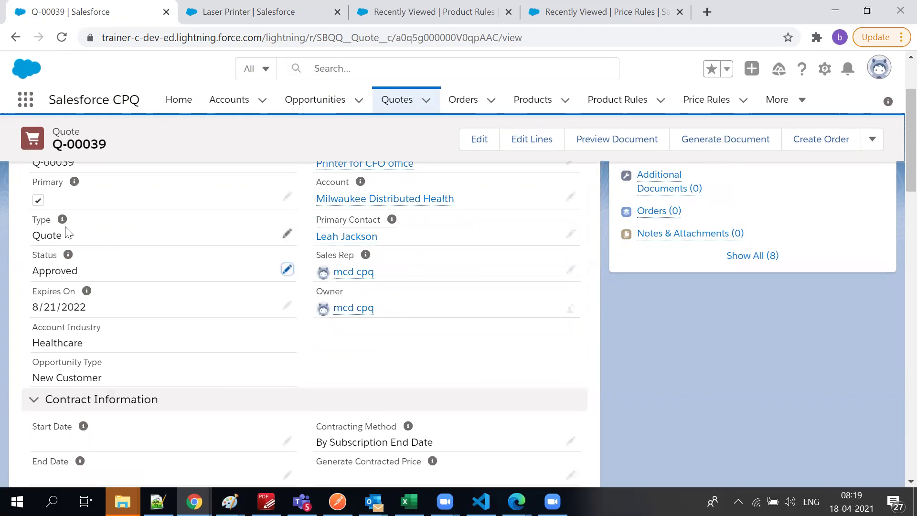
{"action": "scroll", "coordinate": [67, 294], "scroll_direction": "up", "scroll_amount": 3}
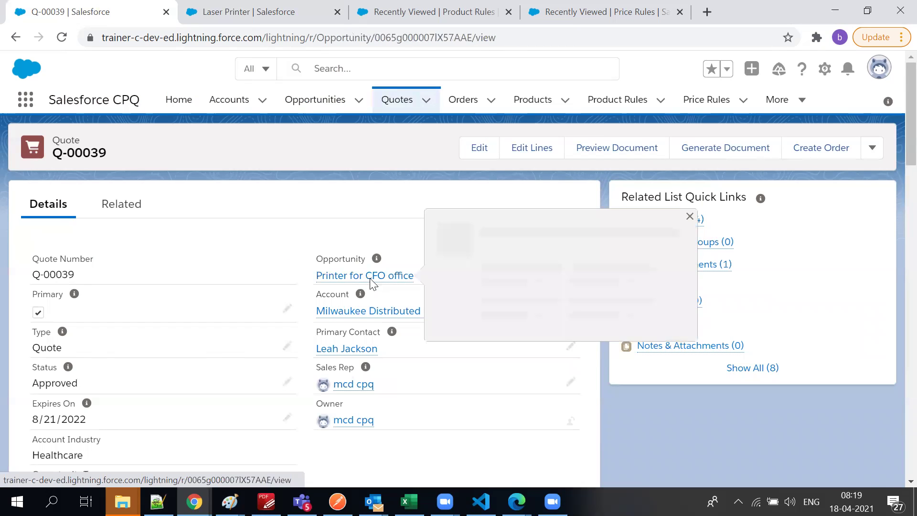
Open the Printer for CFO office opportunity and pick Closed in its stage path
{"action": "left_click", "coordinate": [372, 284]}
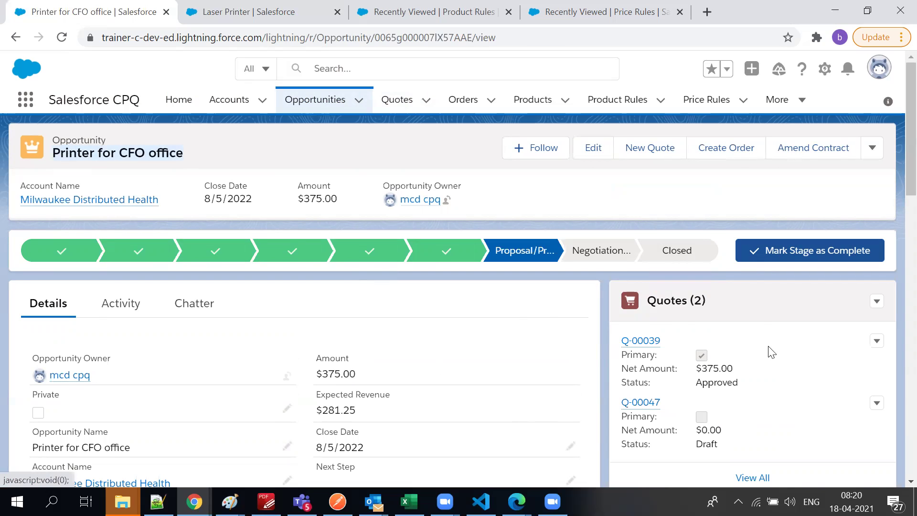
{"action": "scroll", "coordinate": [894, 386], "scroll_direction": "down", "scroll_amount": 5}
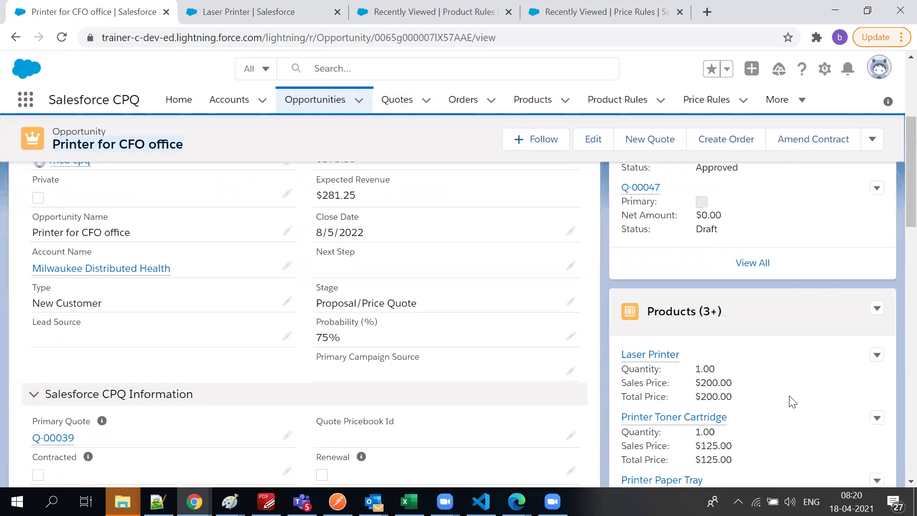
{"action": "scroll", "coordinate": [783, 382], "scroll_direction": "up", "scroll_amount": 5}
{"action": "left_click", "coordinate": [701, 253]}
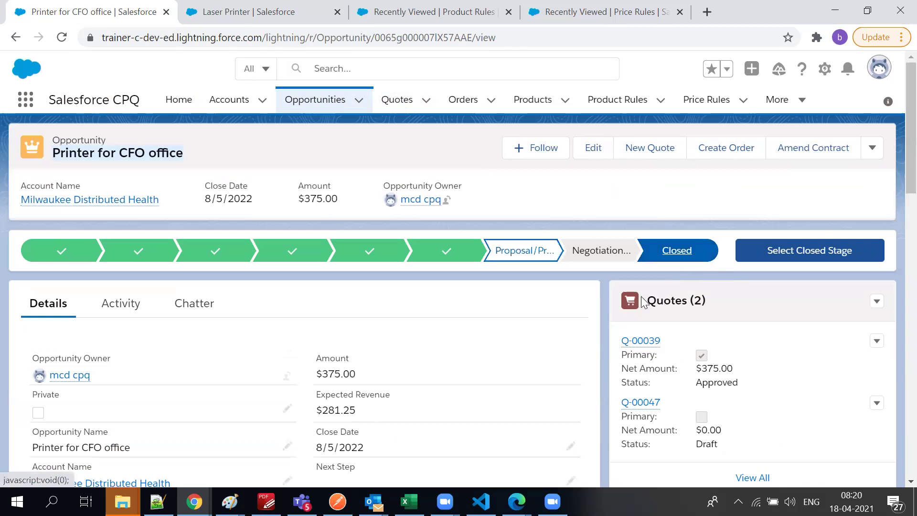
{"action": "scroll", "coordinate": [664, 344], "scroll_direction": "down", "scroll_amount": 3}
{"action": "scroll", "coordinate": [663, 329], "scroll_direction": "up", "scroll_amount": 3}
Close the opportunity with stage Closed Won and save it
{"action": "left_click", "coordinate": [771, 258]}
{"action": "left_click", "coordinate": [327, 275]}
{"action": "left_click", "coordinate": [330, 302]}
{"action": "left_click", "coordinate": [600, 339]}
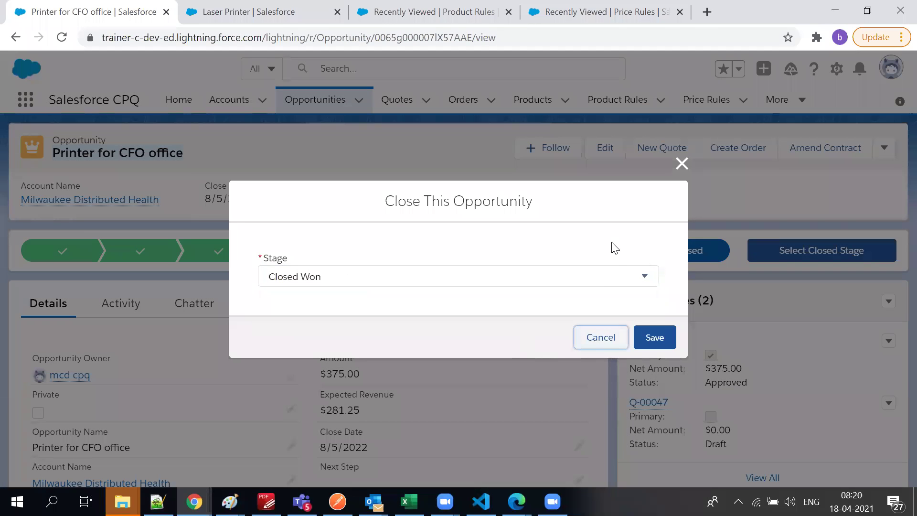
{"action": "left_click", "coordinate": [642, 326]}
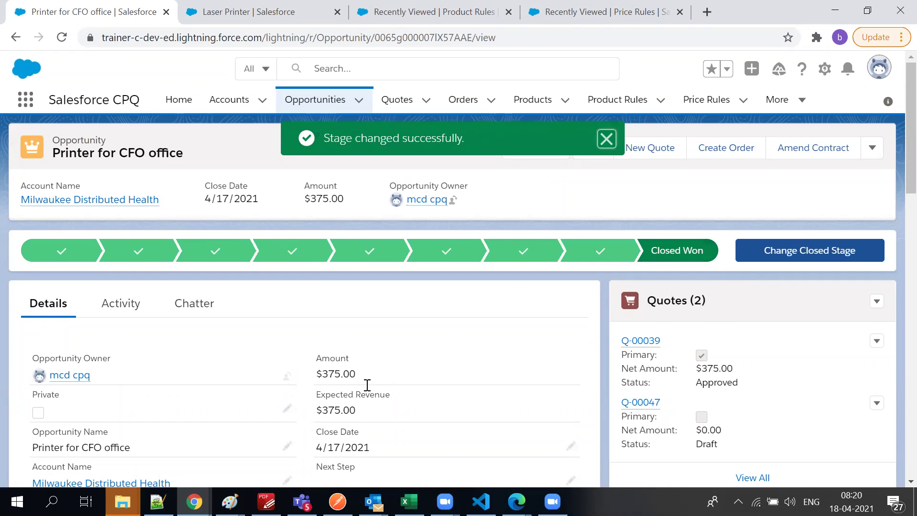
Review the closed opportunity: stage Closed Won, probability 100%, amount $375.00
{"action": "scroll", "coordinate": [367, 384], "scroll_direction": "down", "scroll_amount": 3}
{"action": "triple_click", "coordinate": [324, 374]}
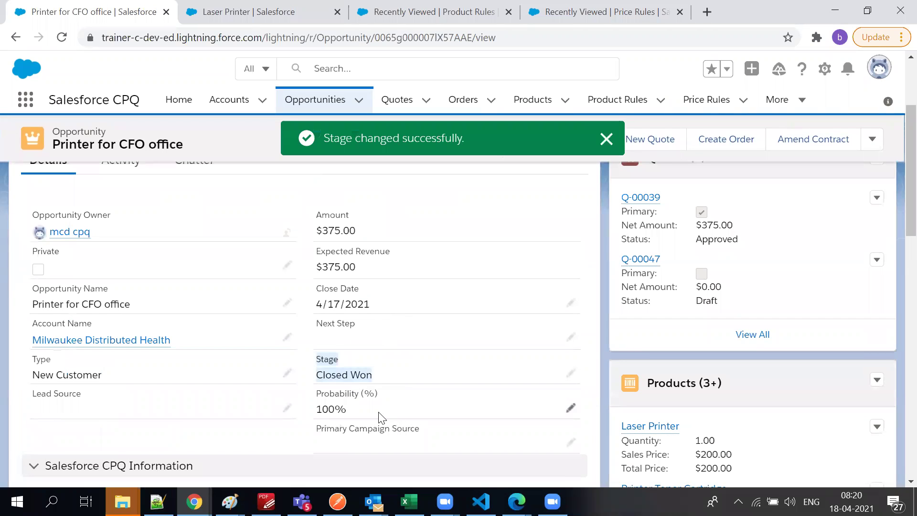
{"action": "triple_click", "coordinate": [380, 416]}
{"action": "left_click_drag", "start_coordinate": [362, 235], "coordinate": [310, 235]}
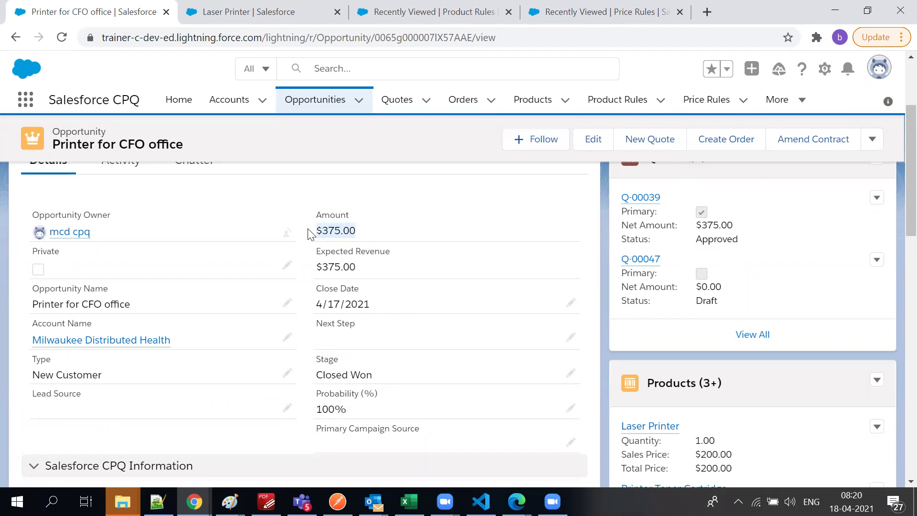
{"action": "scroll", "coordinate": [487, 240], "scroll_direction": "down", "scroll_amount": 6}
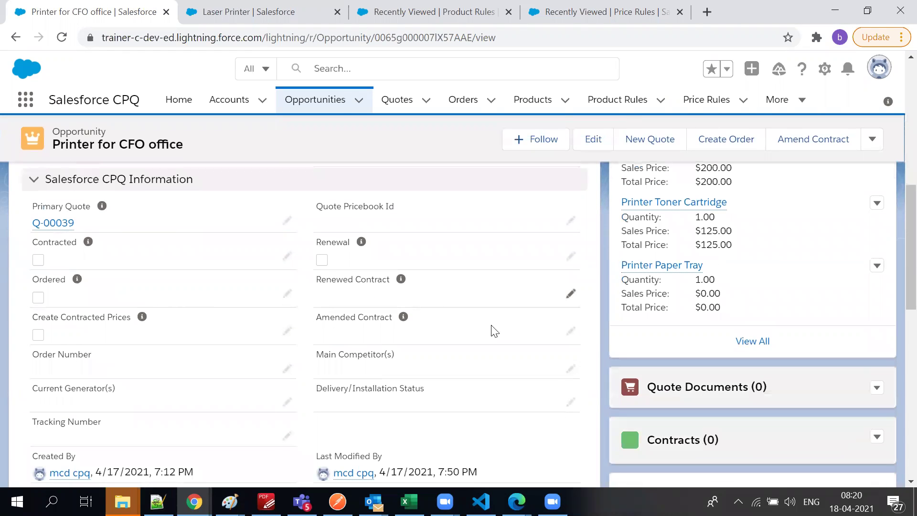
{"action": "mouse_move", "coordinate": [142, 317]}
{"action": "scroll", "coordinate": [141, 305], "scroll_direction": "up", "scroll_amount": 1}
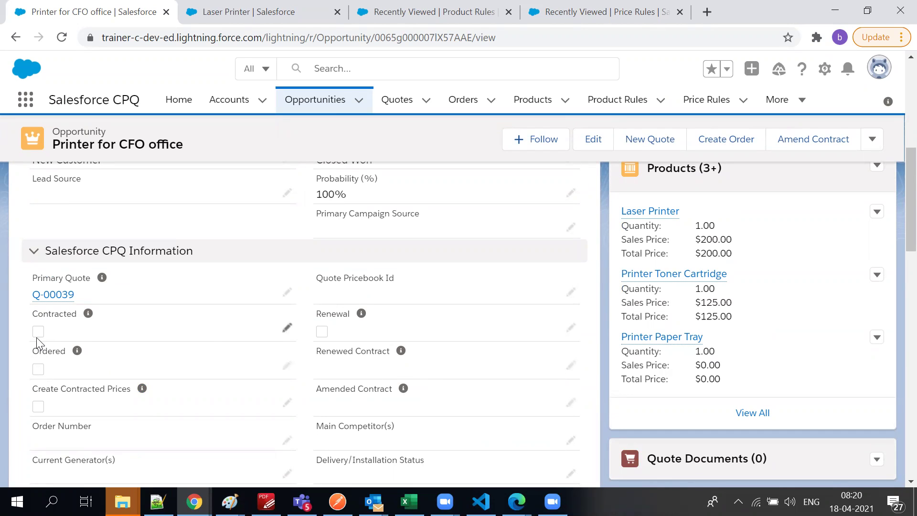
{"action": "scroll", "coordinate": [712, 415], "scroll_direction": "down", "scroll_amount": 6}
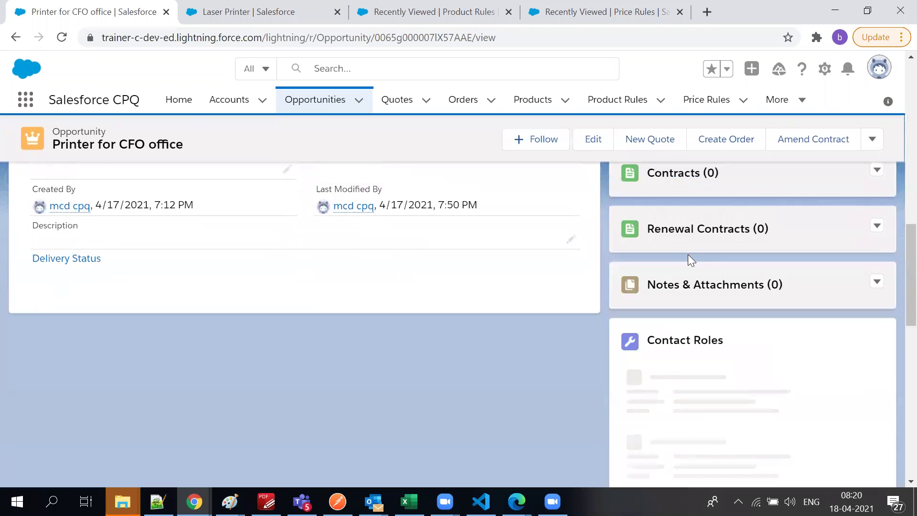
{"action": "scroll", "coordinate": [688, 254], "scroll_direction": "up", "scroll_amount": 2}
Start a new contract from the Contracts list with account Milwaukee Distributed Health
{"action": "left_click", "coordinate": [877, 294]}
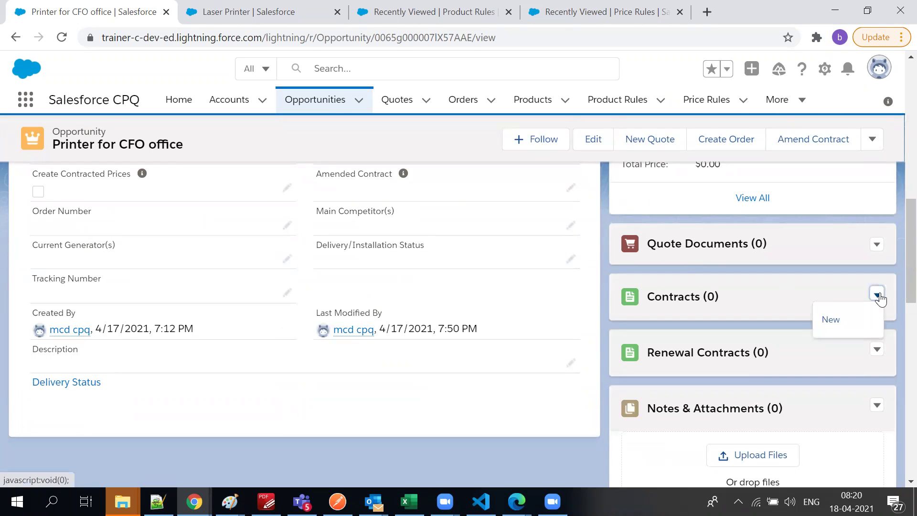
{"action": "left_click", "coordinate": [839, 325]}
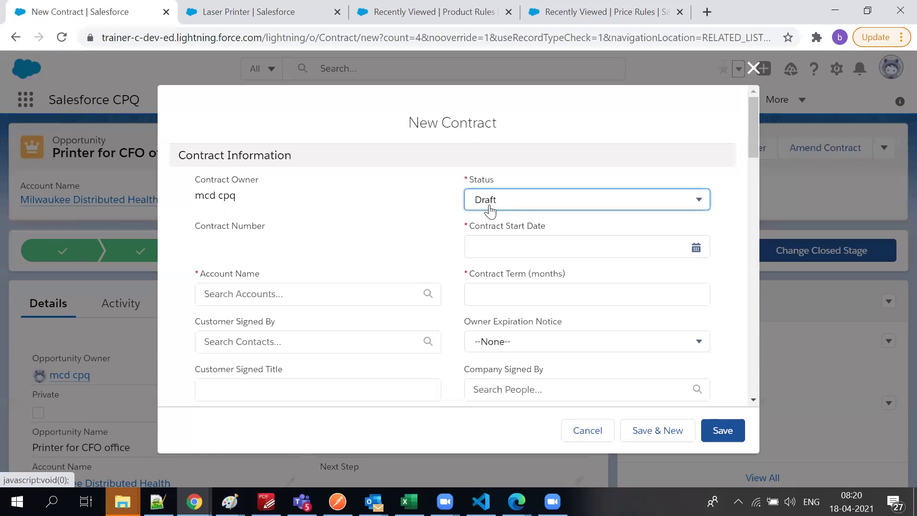
{"action": "left_click", "coordinate": [255, 297]}
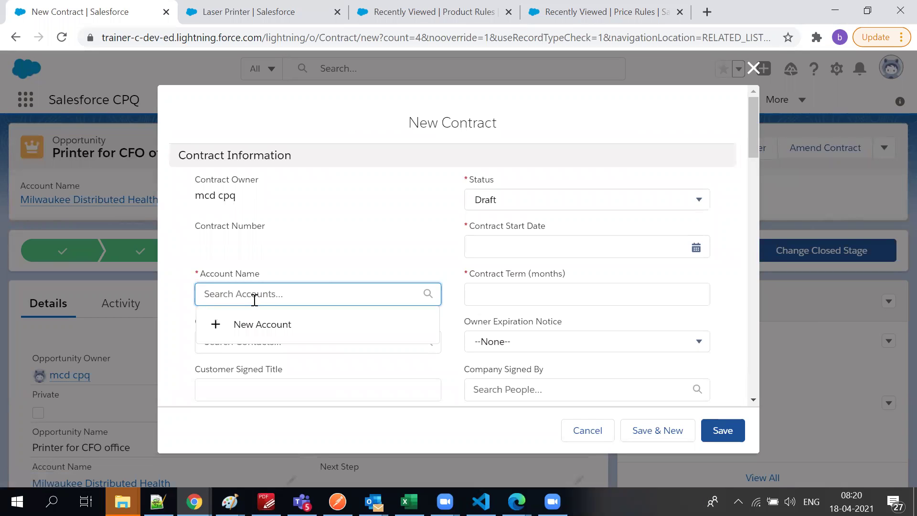
{"action": "left_click", "coordinate": [368, 250]}
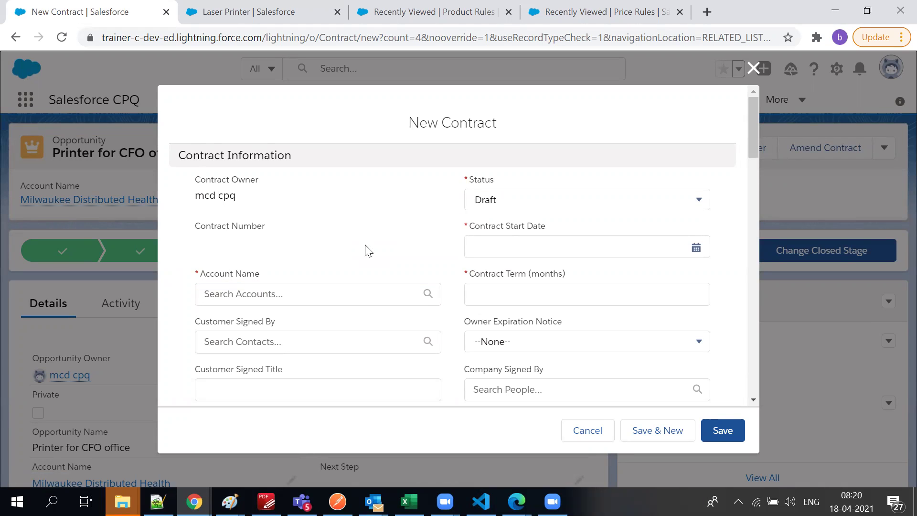
{"action": "left_click", "coordinate": [294, 288]}
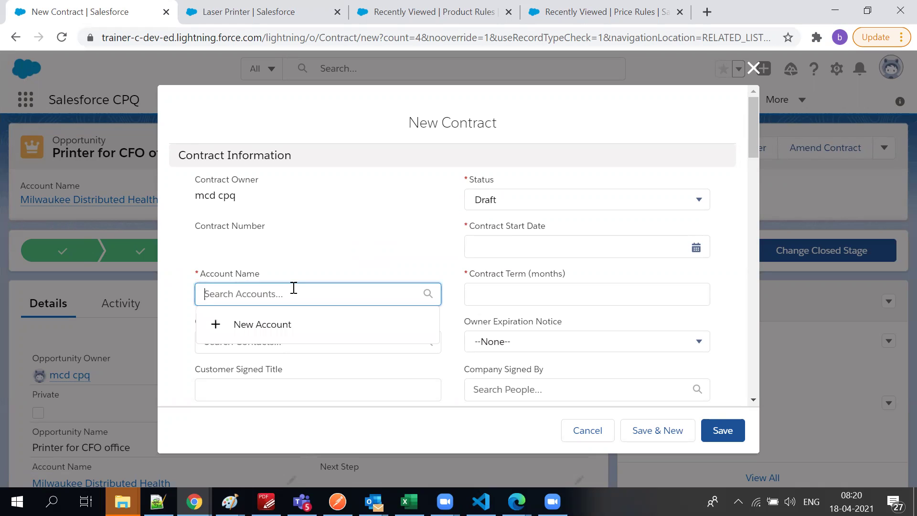
{"action": "type", "text": "mila"}
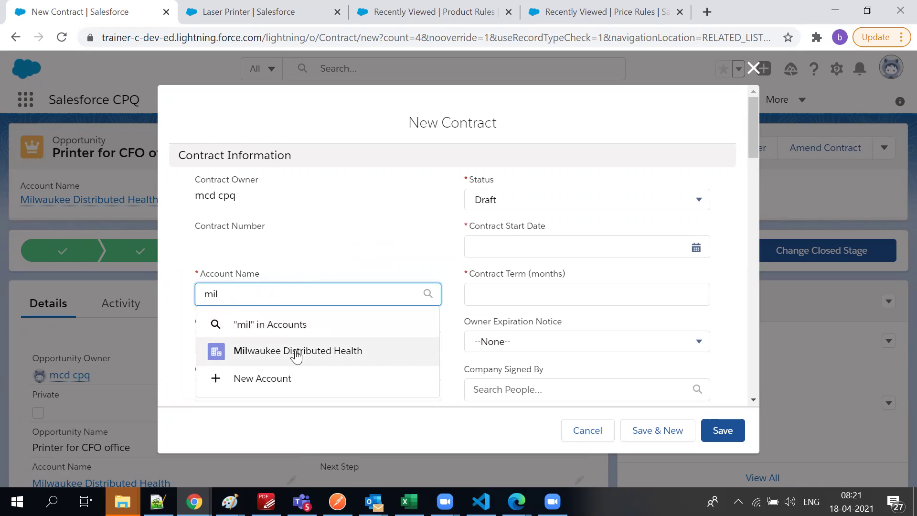
{"action": "left_click", "coordinate": [293, 354]}
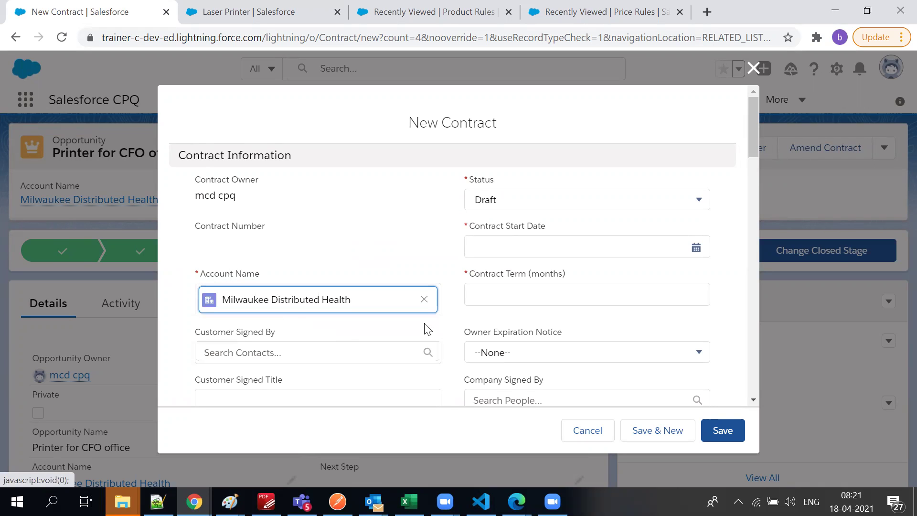
Set the contract start date to 4/22/2021
{"action": "left_click", "coordinate": [537, 250]}
{"action": "left_click", "coordinate": [660, 253]}
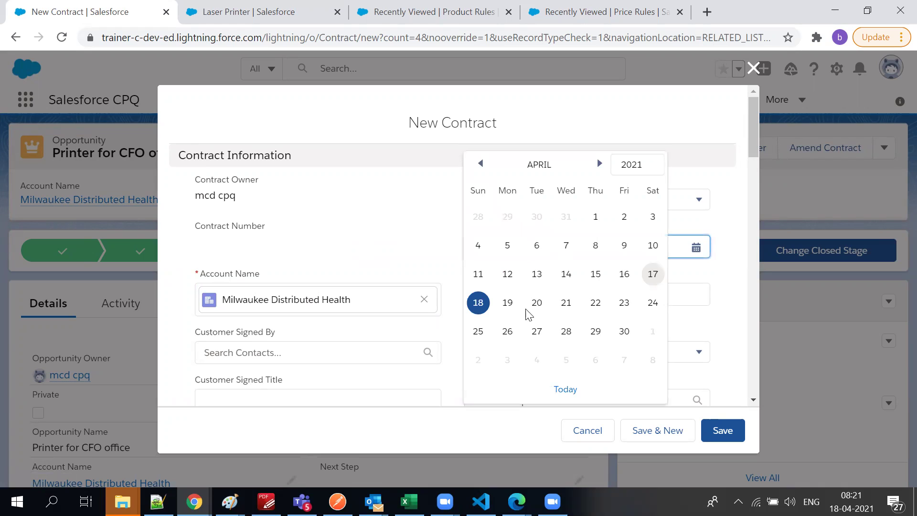
{"action": "left_click", "coordinate": [590, 303]}
{"action": "left_click", "coordinate": [591, 305]}
Set the contract term to 12 months and owner expiration notice to 30 Days
{"action": "type", "text": "12"}
{"action": "left_click", "coordinate": [587, 125]}
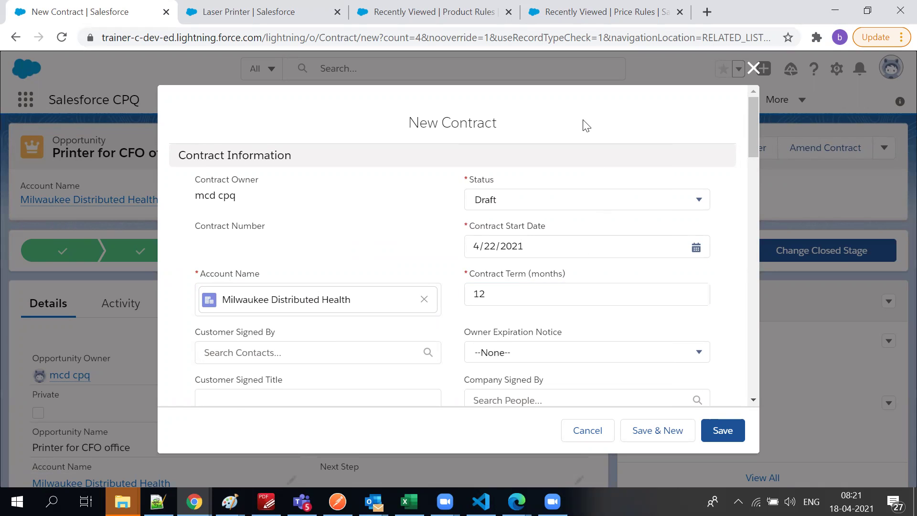
{"action": "scroll", "coordinate": [621, 212], "scroll_direction": "down", "scroll_amount": 2}
{"action": "left_click", "coordinate": [601, 288]}
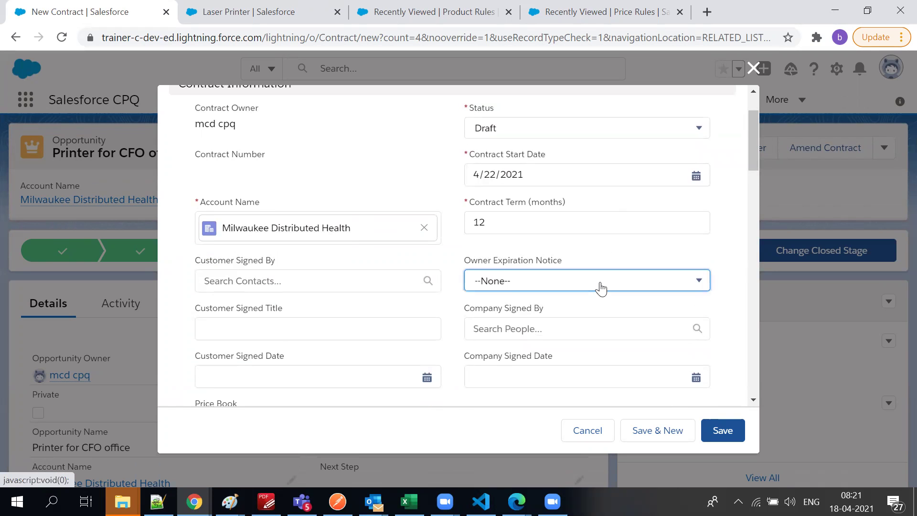
{"action": "left_click", "coordinate": [601, 288]}
Leave the contract's Price Book lookup empty
{"action": "scroll", "coordinate": [272, 373], "scroll_direction": "down", "scroll_amount": 3}
{"action": "scroll", "coordinate": [378, 303], "scroll_direction": "down", "scroll_amount": 6}
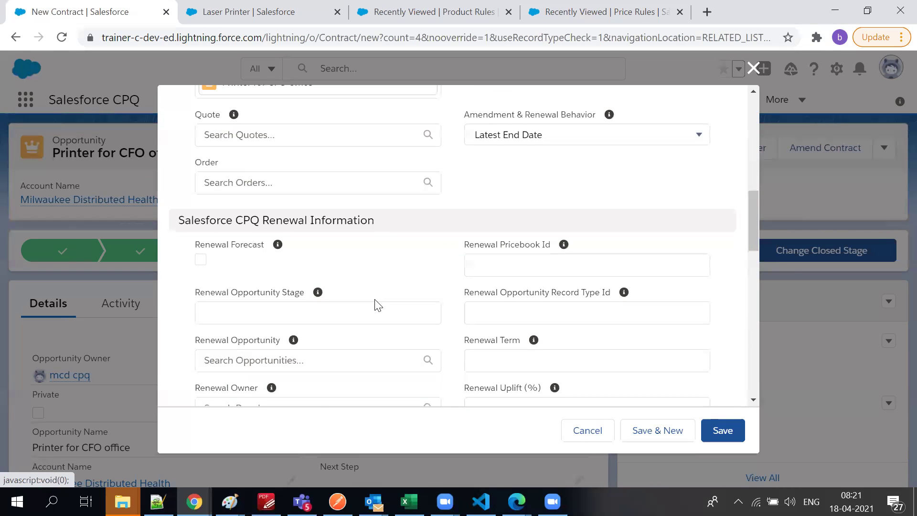
{"action": "scroll", "coordinate": [377, 306], "scroll_direction": "up", "scroll_amount": 5}
{"action": "left_click", "coordinate": [243, 213]}
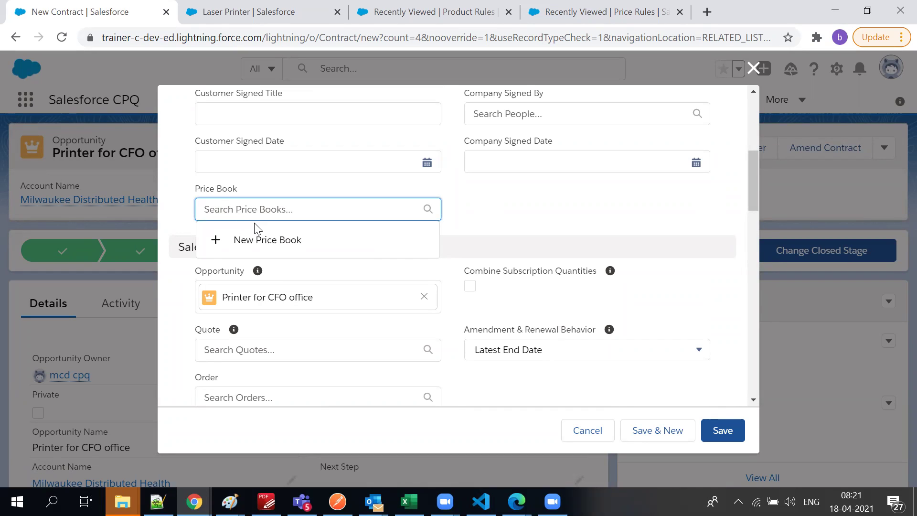
{"action": "type", "text": "li"}
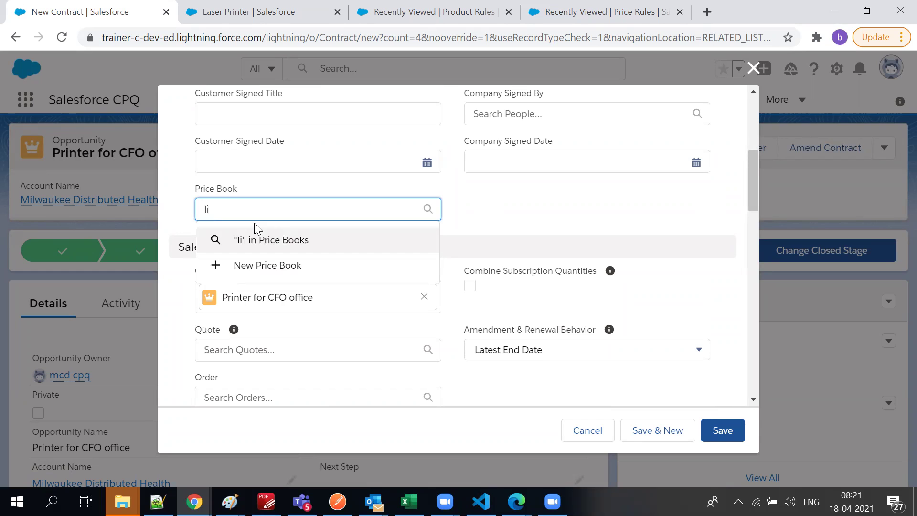
{"action": "key", "text": "BackSpace"}
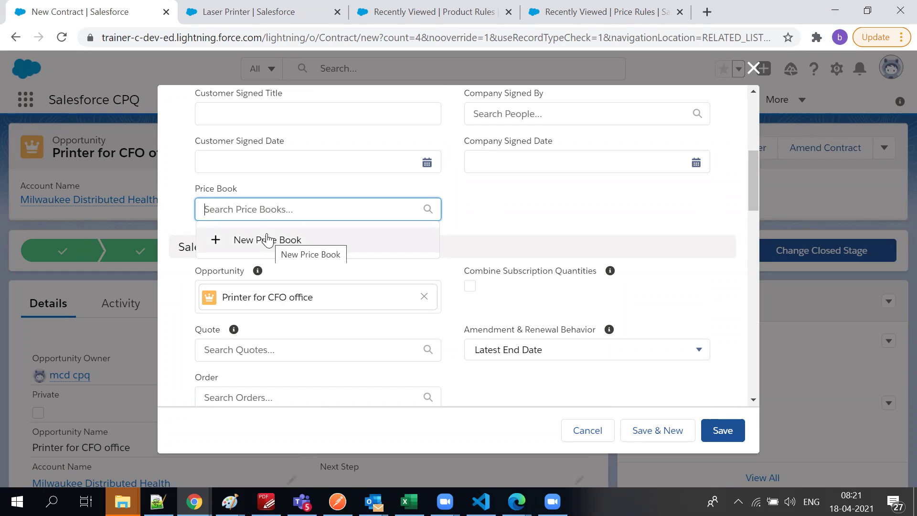
{"action": "left_click", "coordinate": [623, 204]}
{"action": "scroll", "coordinate": [598, 293], "scroll_direction": "down", "scroll_amount": 5}
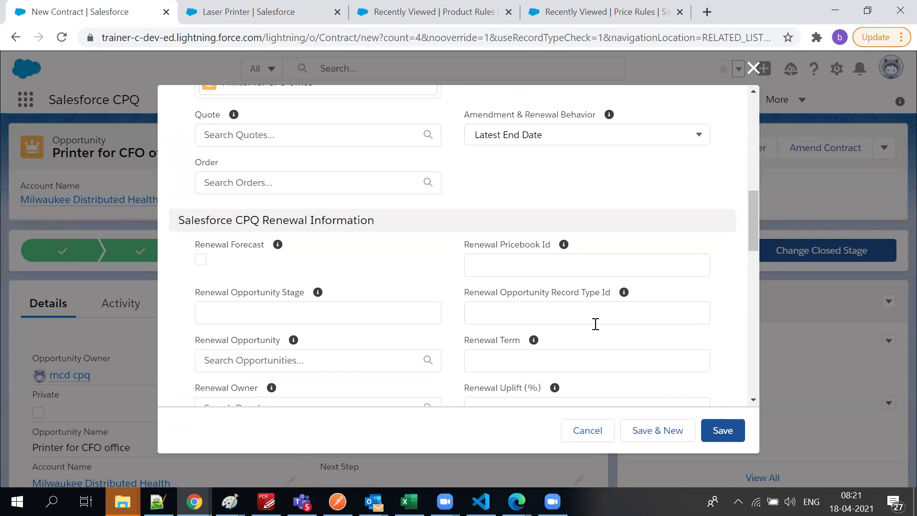
{"action": "scroll", "coordinate": [241, 333], "scroll_direction": "up", "scroll_amount": 3}
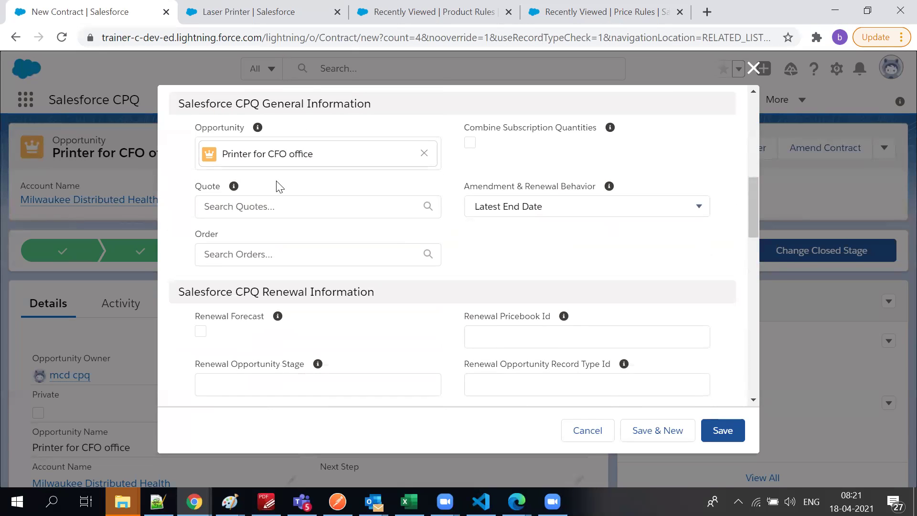
Link quote Q-00039 to the contract and save it
{"action": "left_click", "coordinate": [268, 205]}
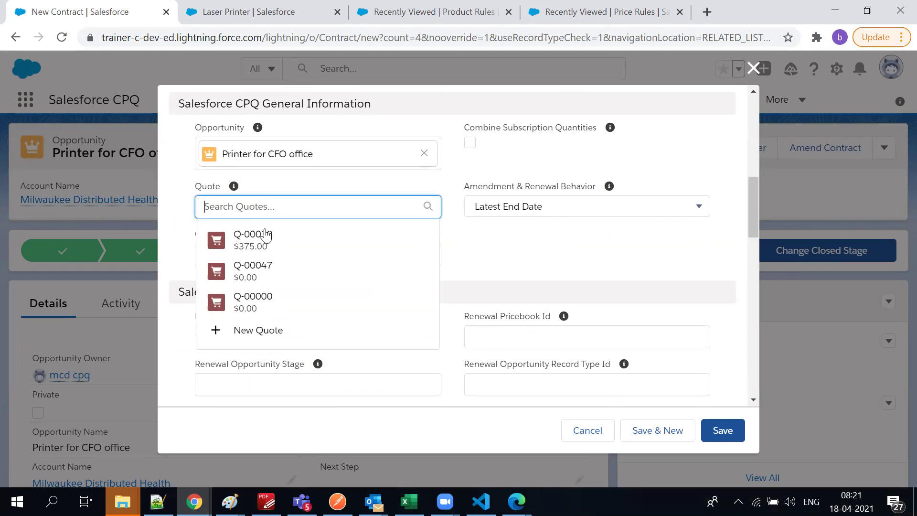
{"action": "left_click", "coordinate": [289, 250]}
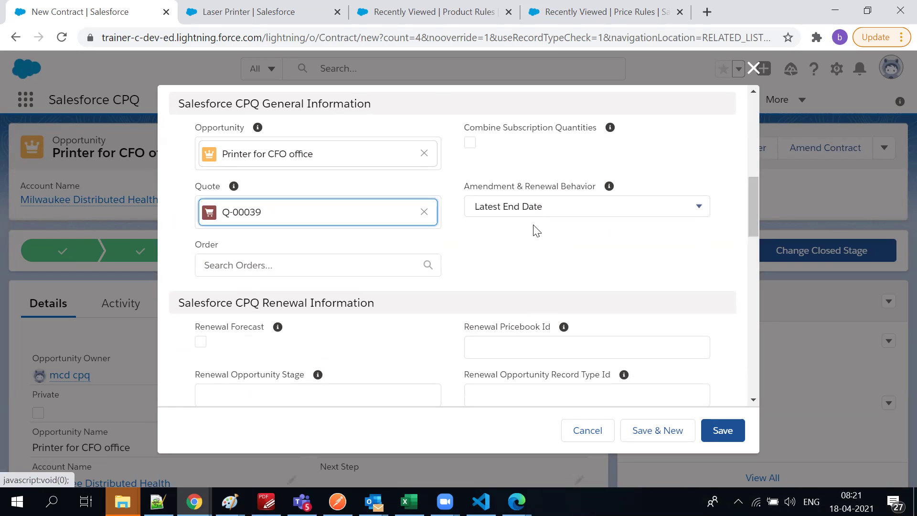
{"action": "scroll", "coordinate": [521, 245], "scroll_direction": "down", "scroll_amount": 5}
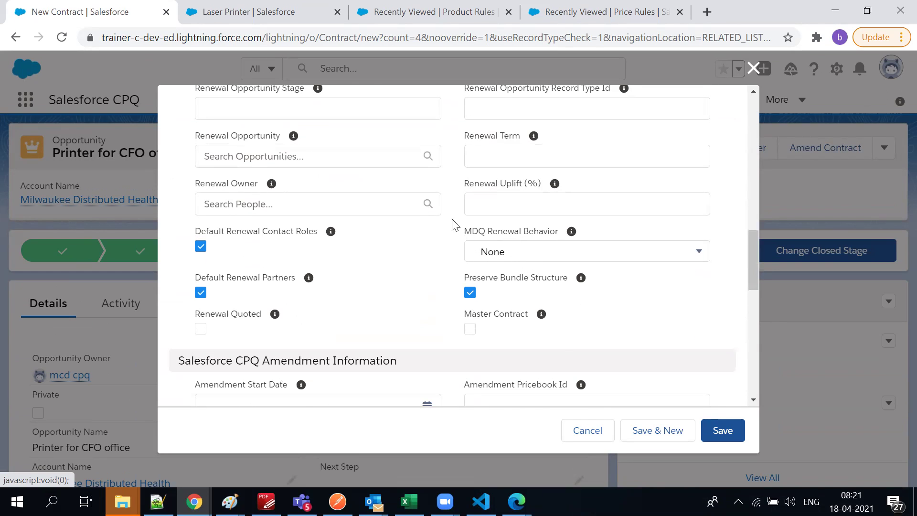
{"action": "left_click", "coordinate": [728, 432]}
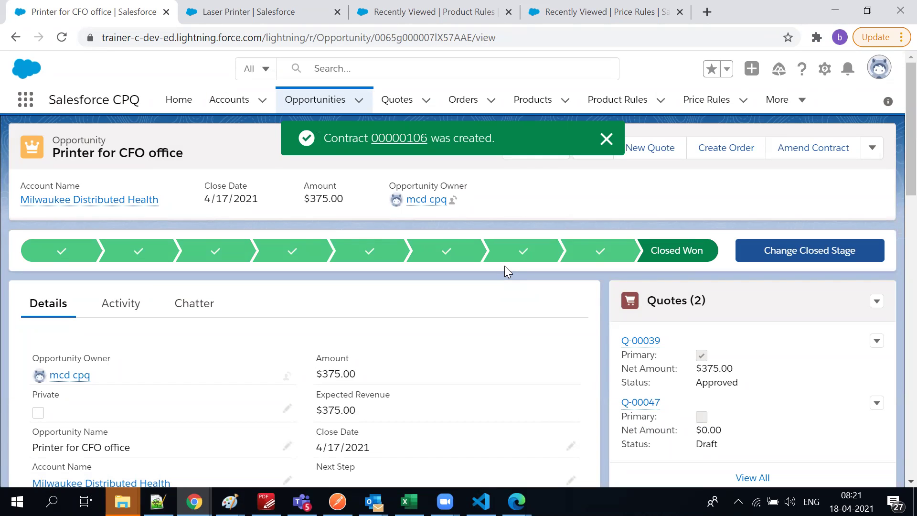
Reload the opportunity and open the new Draft contract 00000106 from its Contracts list
{"action": "scroll", "coordinate": [729, 348], "scroll_direction": "down", "scroll_amount": 6}
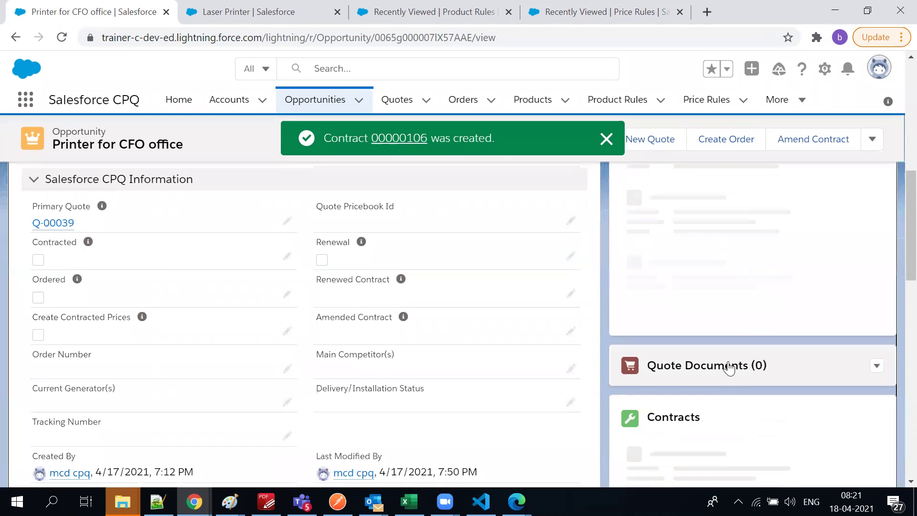
{"action": "scroll", "coordinate": [257, 370], "scroll_direction": "down", "scroll_amount": 9}
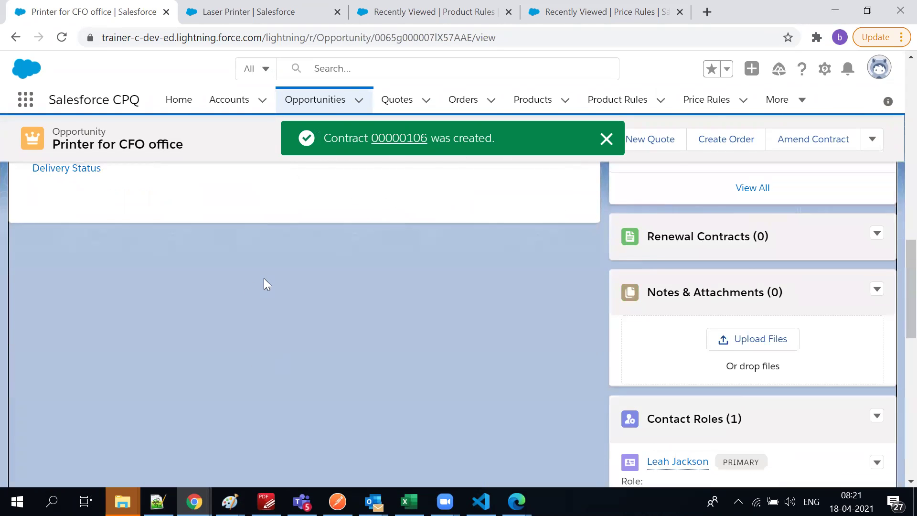
{"action": "scroll", "coordinate": [263, 279], "scroll_direction": "up", "scroll_amount": 10}
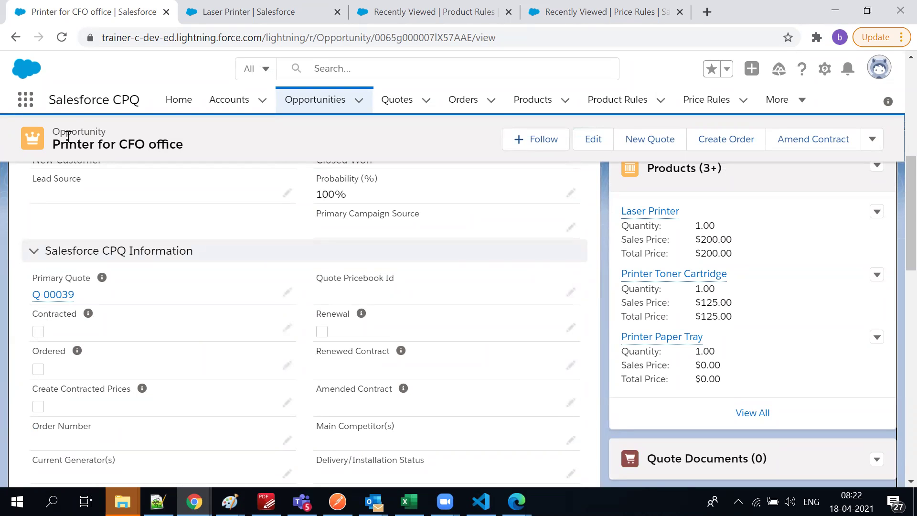
{"action": "left_click", "coordinate": [64, 37]}
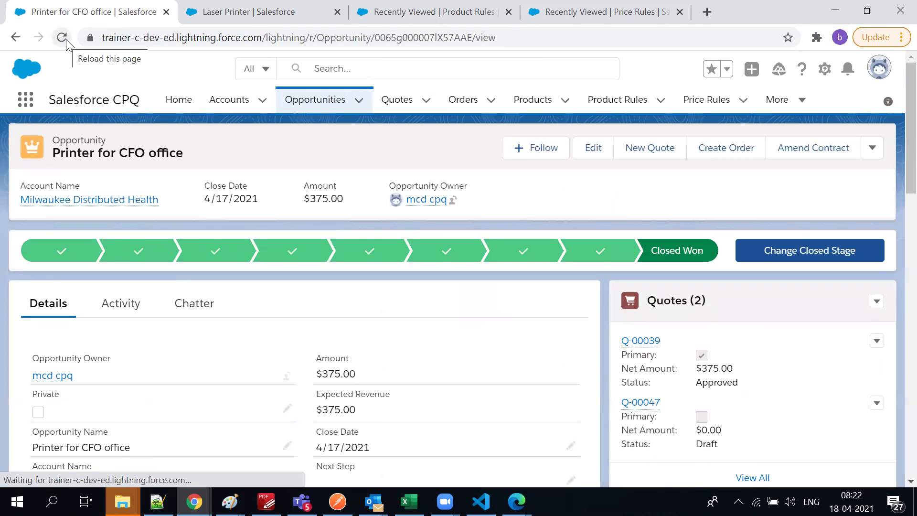
{"action": "scroll", "coordinate": [127, 344], "scroll_direction": "down", "scroll_amount": 5}
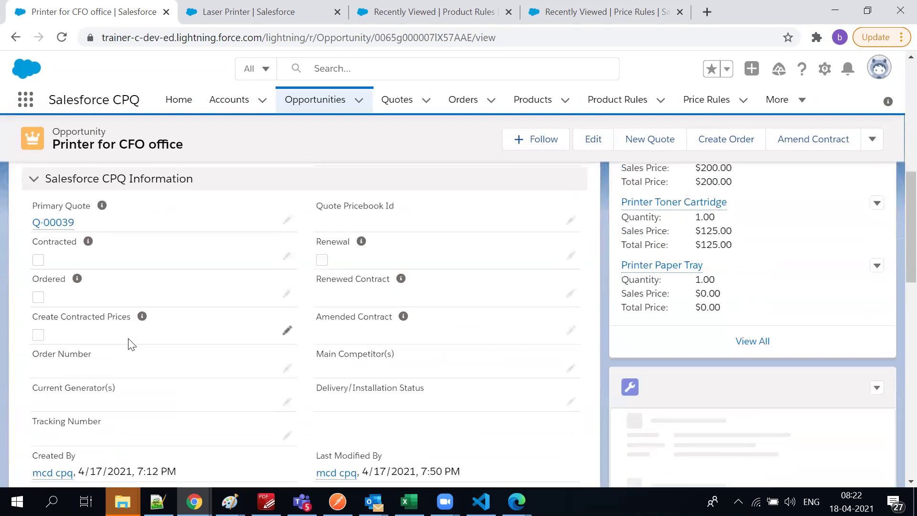
{"action": "scroll", "coordinate": [129, 342], "scroll_direction": "up", "scroll_amount": 1}
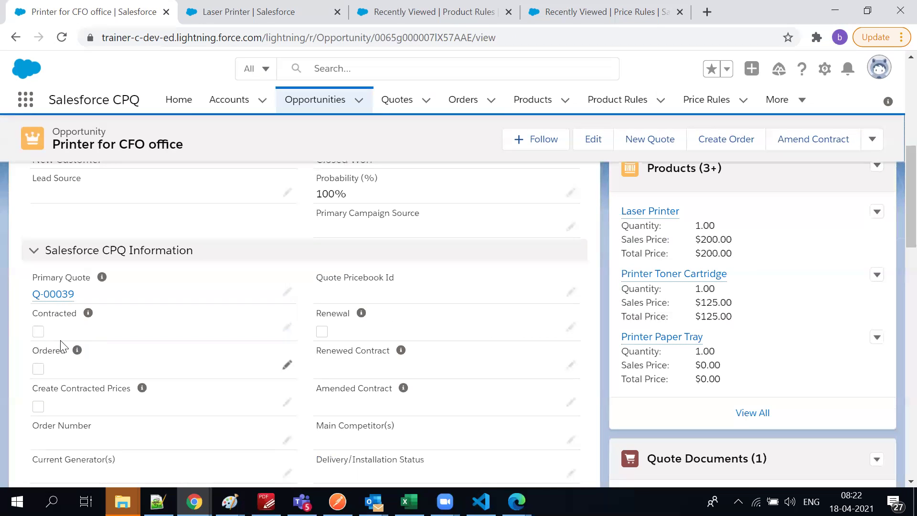
{"action": "scroll", "coordinate": [753, 401], "scroll_direction": "down", "scroll_amount": 8}
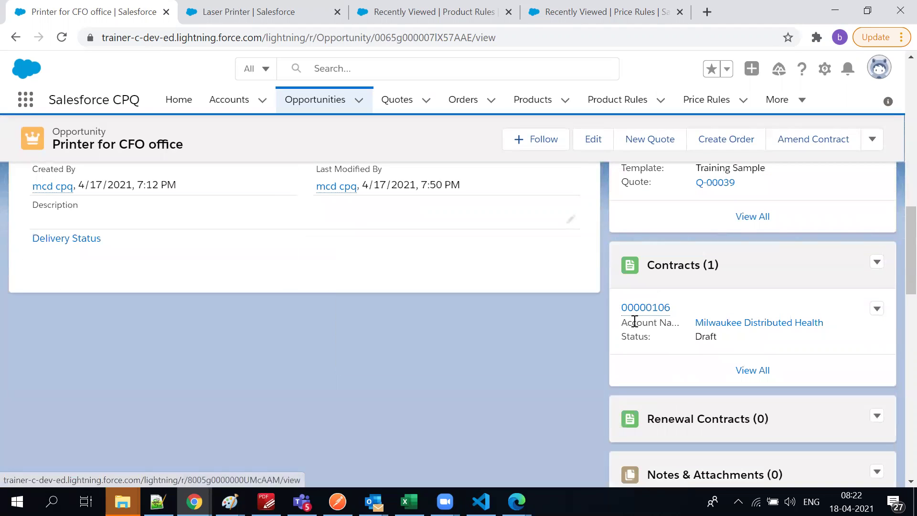
{"action": "scroll", "coordinate": [82, 256], "scroll_direction": "up", "scroll_amount": 5}
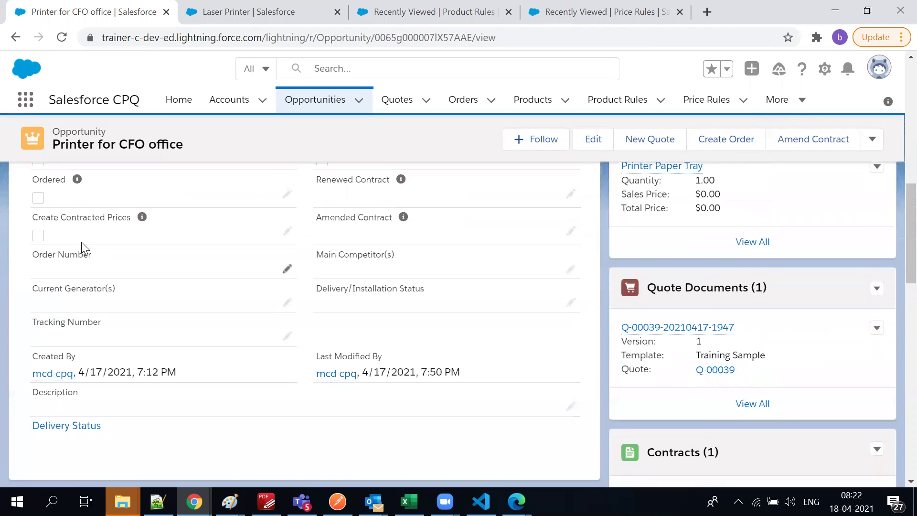
{"action": "scroll", "coordinate": [621, 434], "scroll_direction": "down", "scroll_amount": 4}
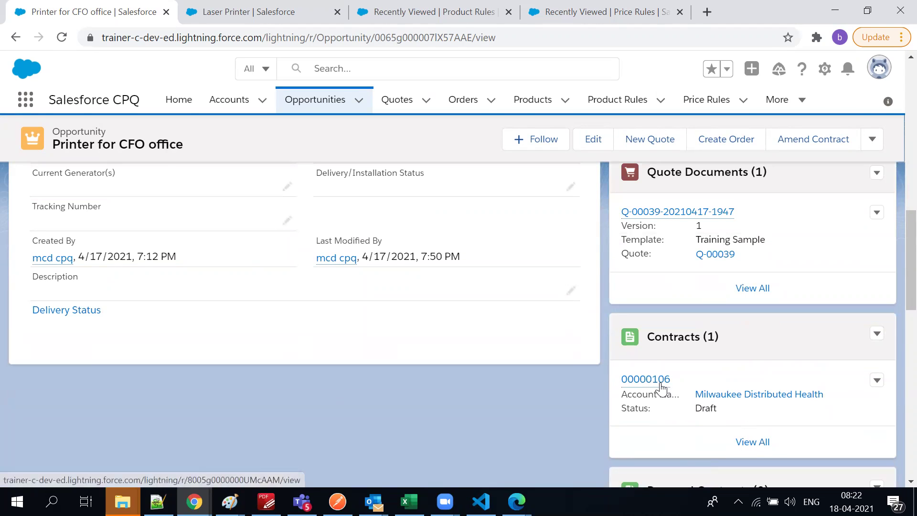
{"action": "left_click", "coordinate": [661, 381]}
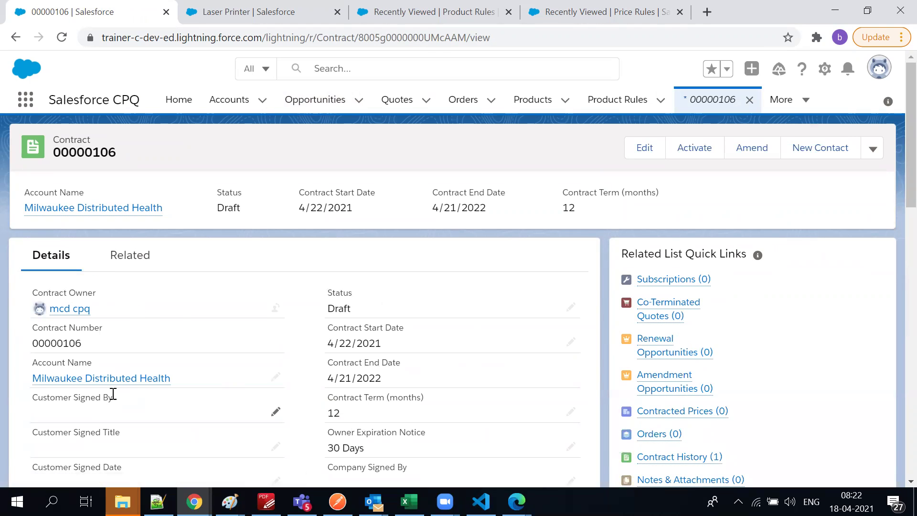
Review contract 00000106's CPQ General, Renewal and Amendment details, then go back
{"action": "scroll", "coordinate": [115, 399], "scroll_direction": "down", "scroll_amount": 7}
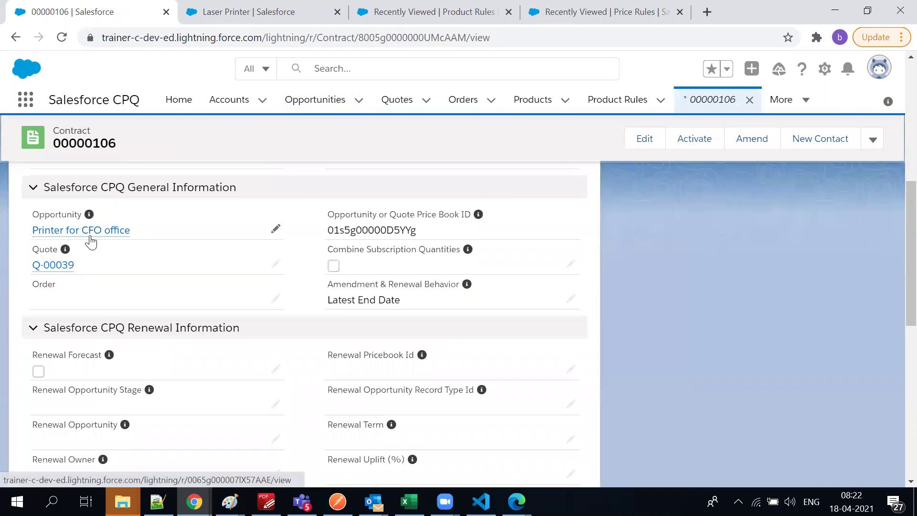
{"action": "scroll", "coordinate": [168, 483], "scroll_direction": "down", "scroll_amount": 10}
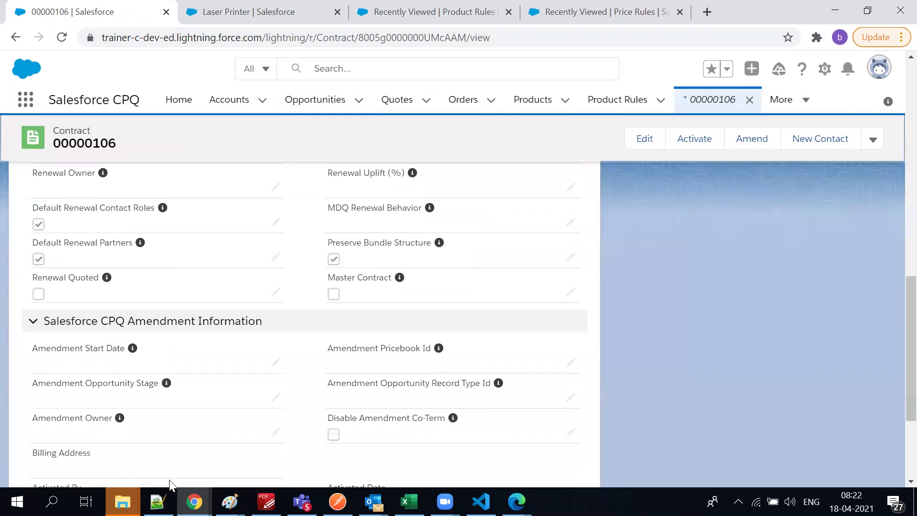
{"action": "scroll", "coordinate": [445, 273], "scroll_direction": "up", "scroll_amount": 15}
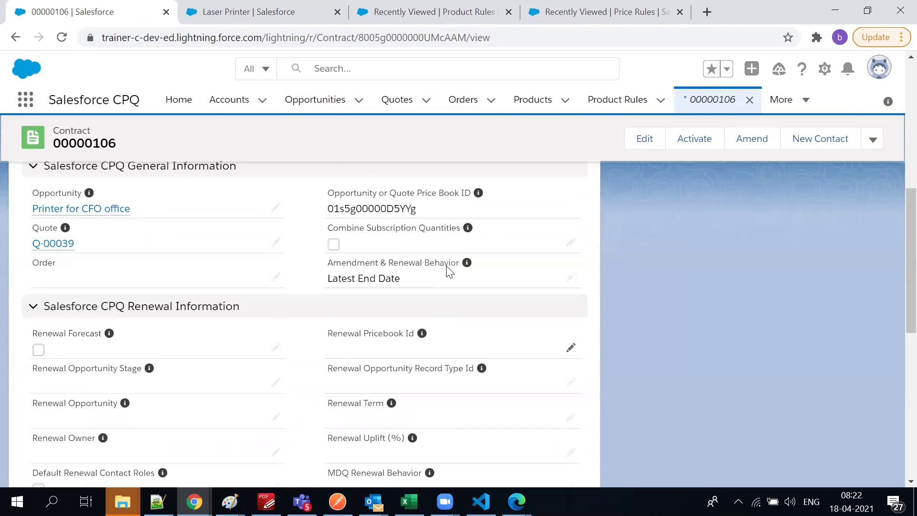
{"action": "left_click", "coordinate": [16, 37]}
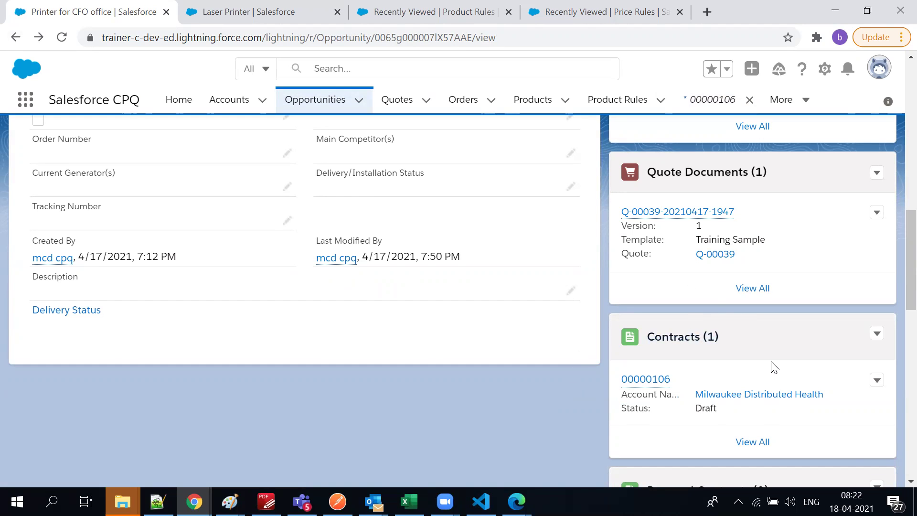
{"action": "scroll", "coordinate": [207, 285], "scroll_direction": "up", "scroll_amount": 3}
{"action": "scroll", "coordinate": [207, 285], "scroll_direction": "up", "scroll_amount": 10}
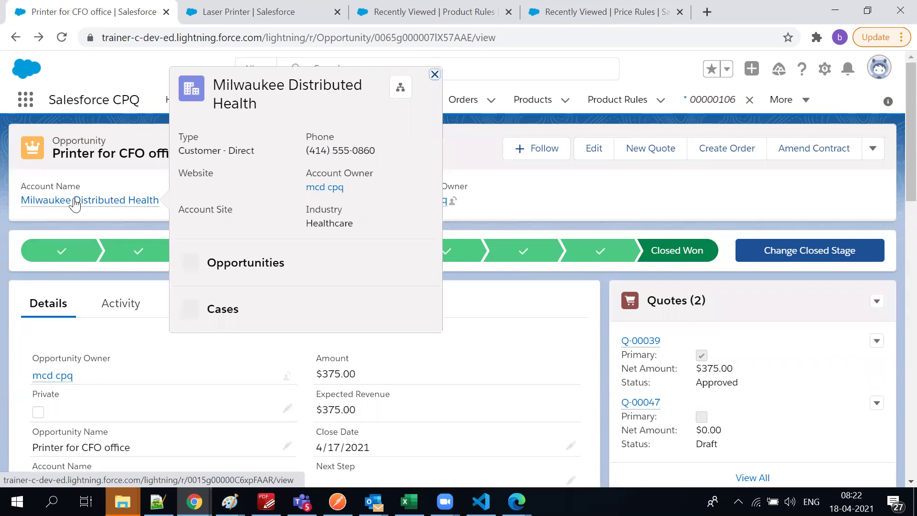
{"action": "scroll", "coordinate": [59, 435], "scroll_direction": "down", "scroll_amount": 1}
{"action": "scroll", "coordinate": [58, 435], "scroll_direction": "down", "scroll_amount": 10}
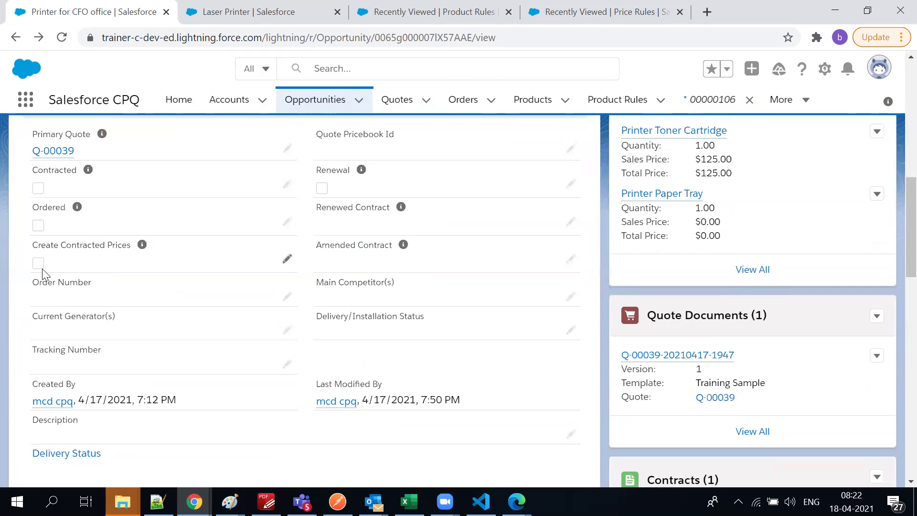
{"action": "mouse_move", "coordinate": [86, 176]}
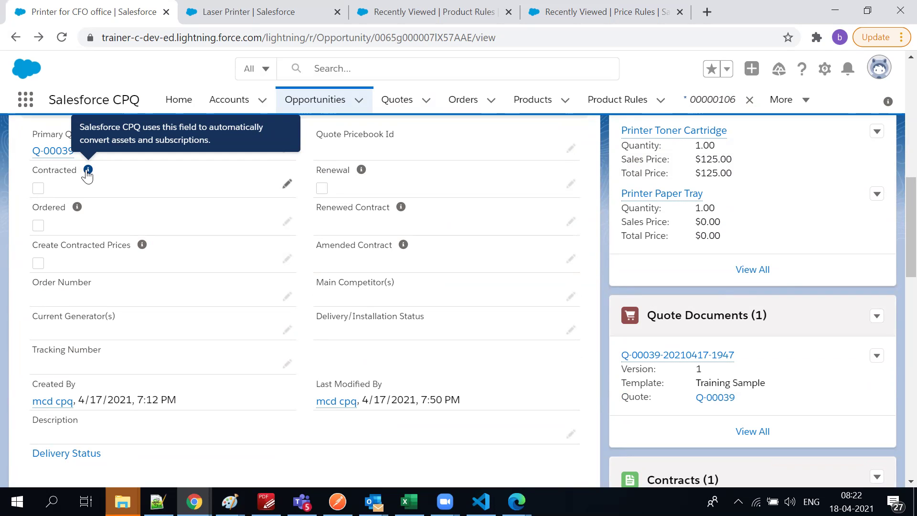
{"action": "scroll", "coordinate": [758, 368], "scroll_direction": "down", "scroll_amount": 3}
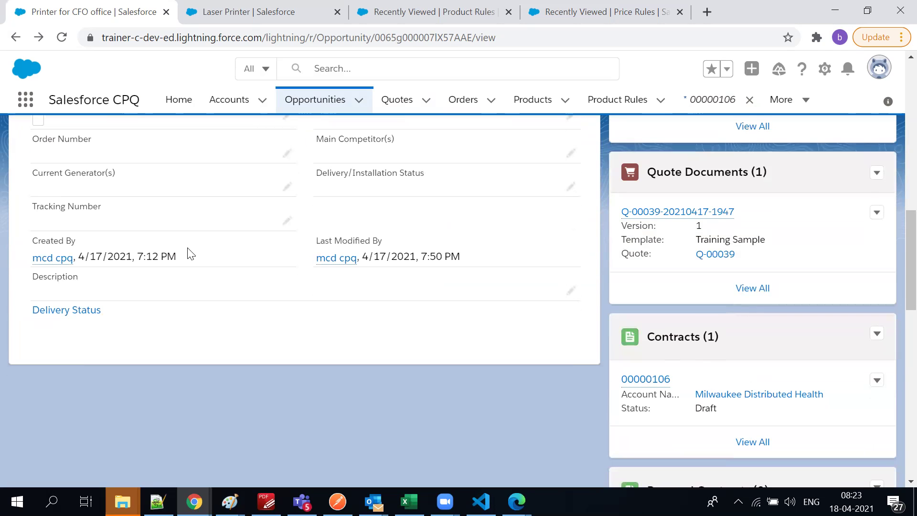
{"action": "scroll", "coordinate": [192, 254], "scroll_direction": "up", "scroll_amount": 6}
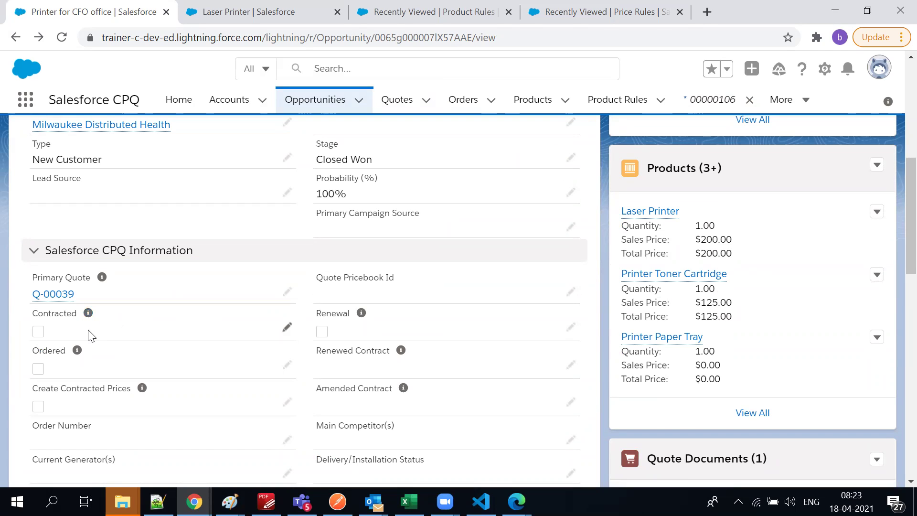
{"action": "mouse_move", "coordinate": [89, 322]}
{"action": "scroll", "coordinate": [717, 308], "scroll_direction": "down", "scroll_amount": 10}
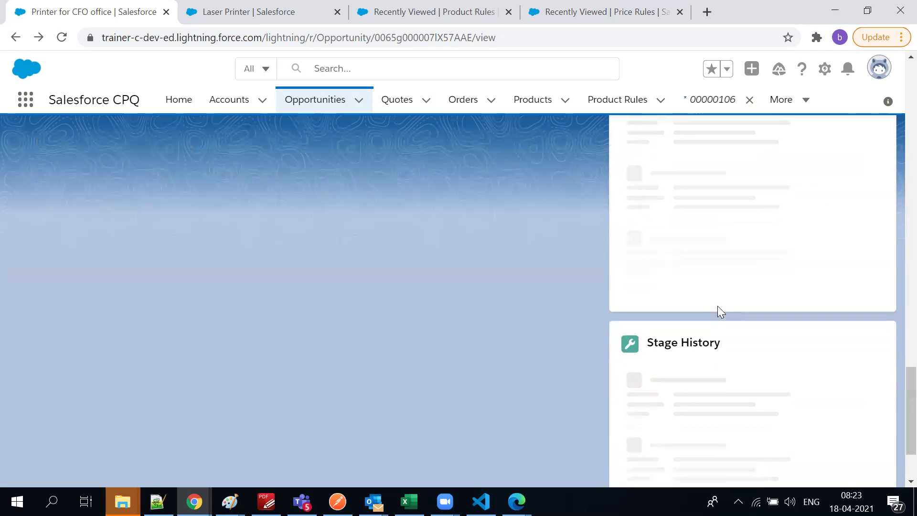
{"action": "scroll", "coordinate": [718, 310], "scroll_direction": "down", "scroll_amount": 5}
{"action": "scroll", "coordinate": [622, 306], "scroll_direction": "up", "scroll_amount": 15}
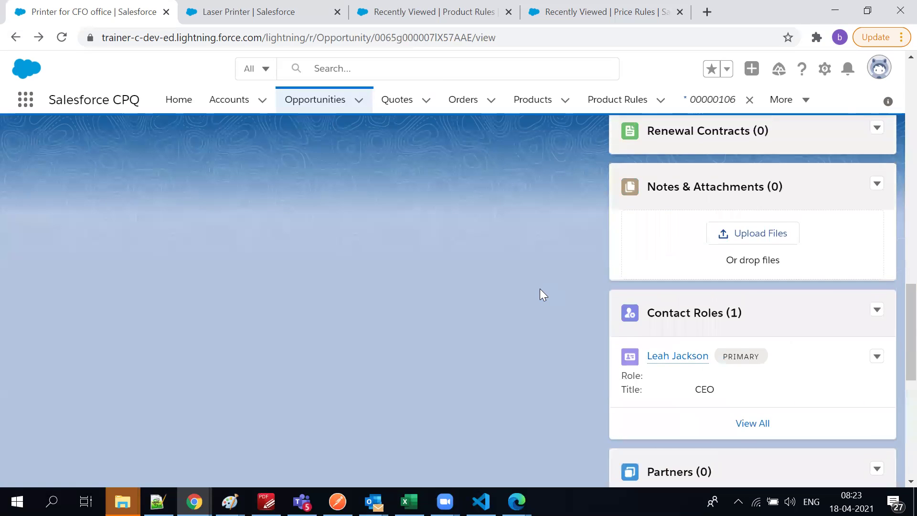
{"action": "scroll", "coordinate": [1, 195], "scroll_direction": "up", "scroll_amount": 1}
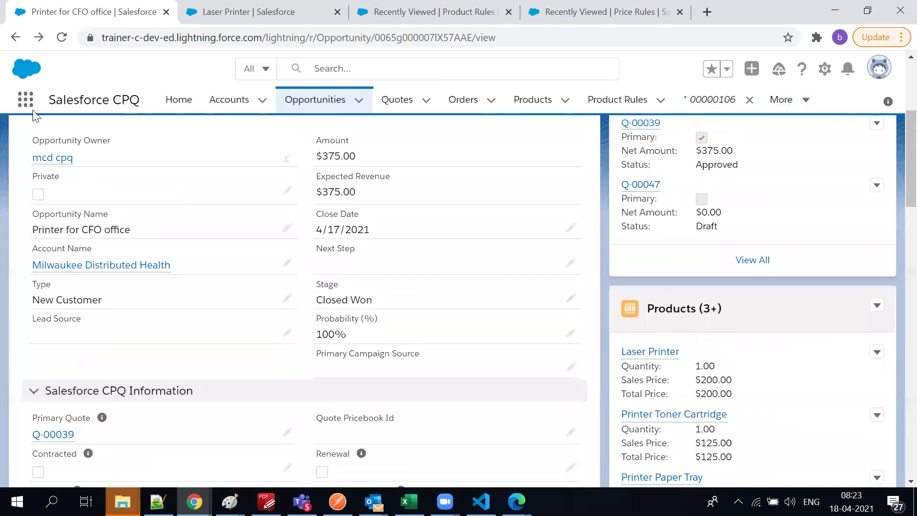
Open Assets via the App Launcher search 'asse' and switch to the All Assets view
{"action": "left_click", "coordinate": [25, 100]}
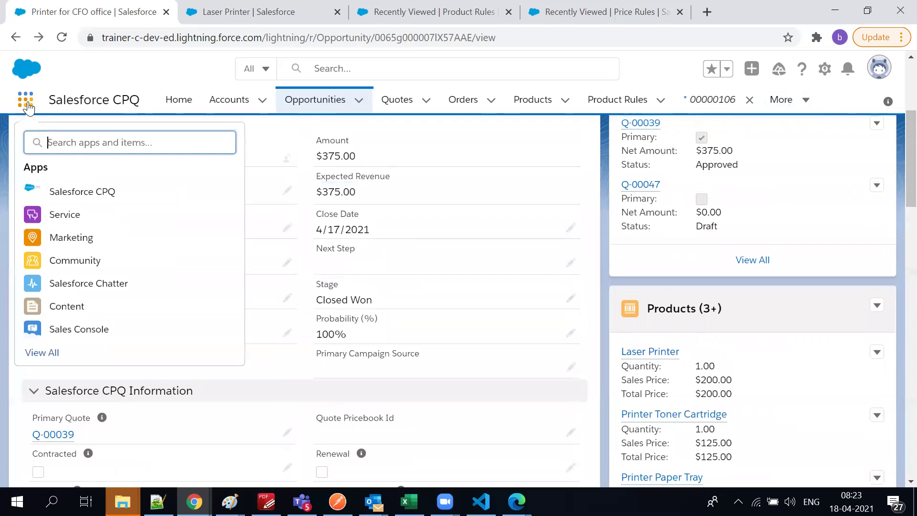
{"action": "type", "text": "asses"}
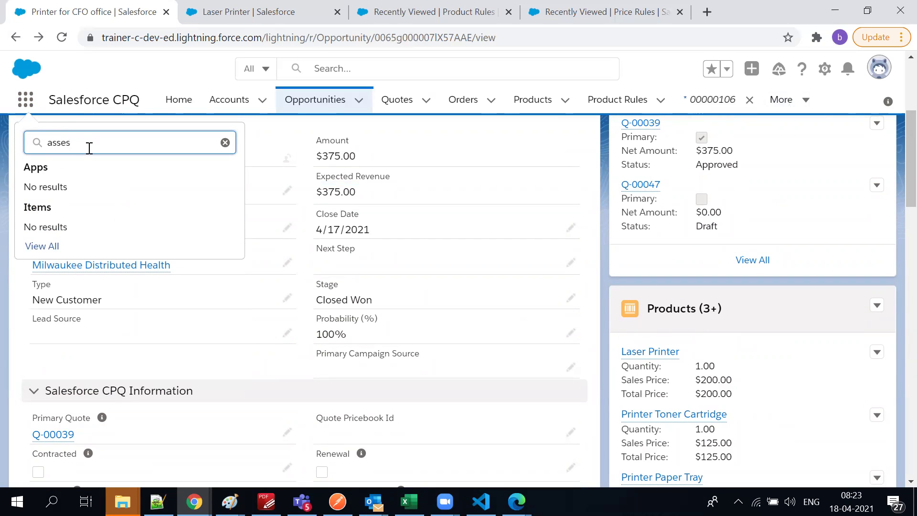
{"action": "key", "text": "BackSpace"}
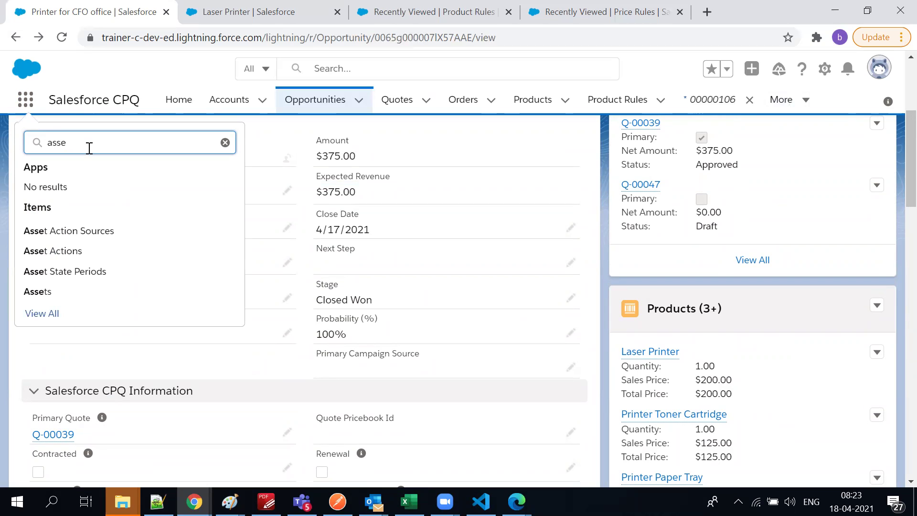
{"action": "left_click", "coordinate": [37, 289]}
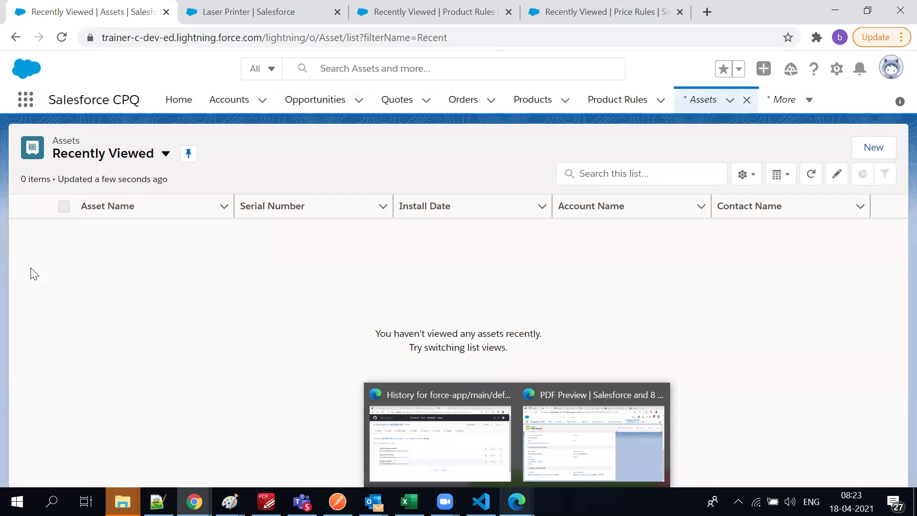
{"action": "left_click", "coordinate": [109, 161]}
{"action": "left_click", "coordinate": [107, 202]}
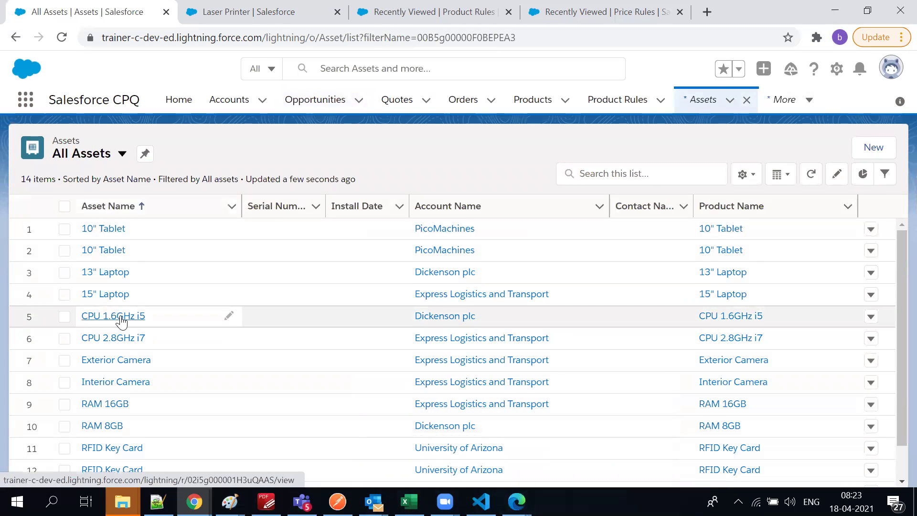
{"action": "scroll", "coordinate": [123, 321], "scroll_direction": "down", "scroll_amount": 1}
{"action": "scroll", "coordinate": [145, 361], "scroll_direction": "up", "scroll_amount": 1}
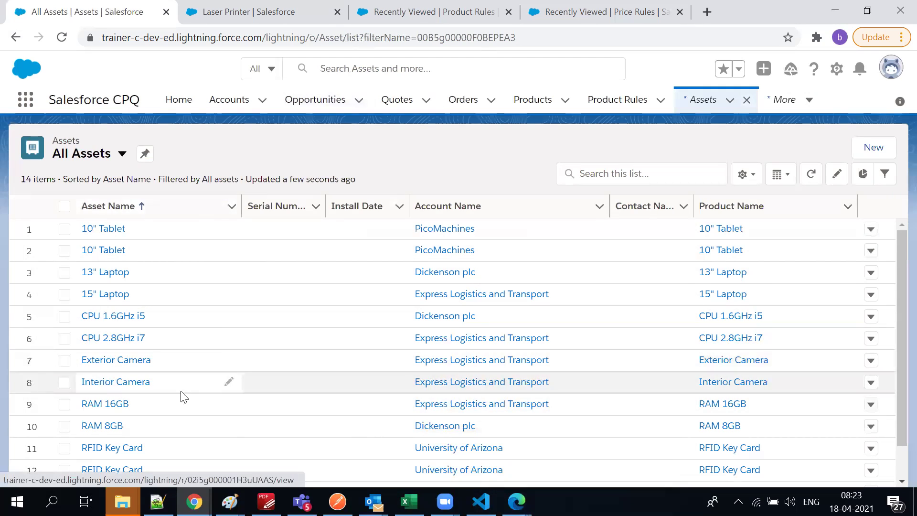
Open the 15" Laptop asset and review its details
{"action": "left_click", "coordinate": [107, 295]}
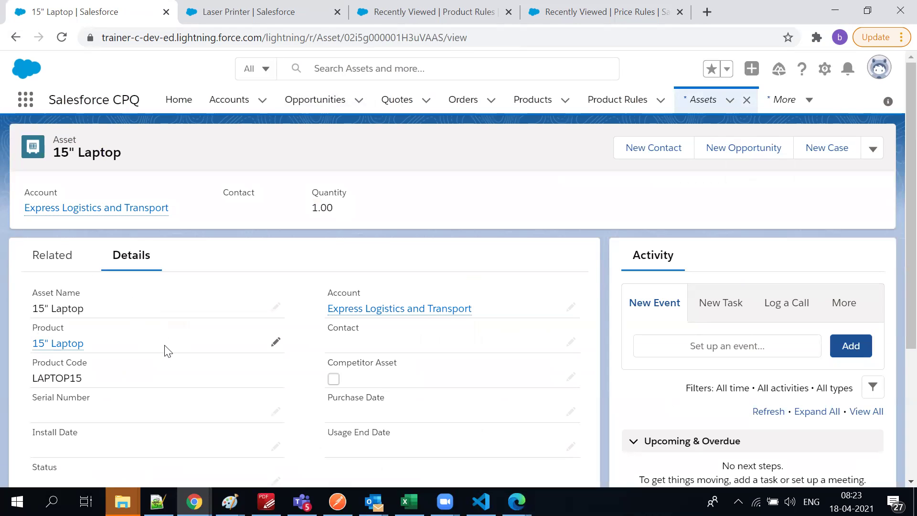
{"action": "scroll", "coordinate": [167, 351], "scroll_direction": "down", "scroll_amount": 4}
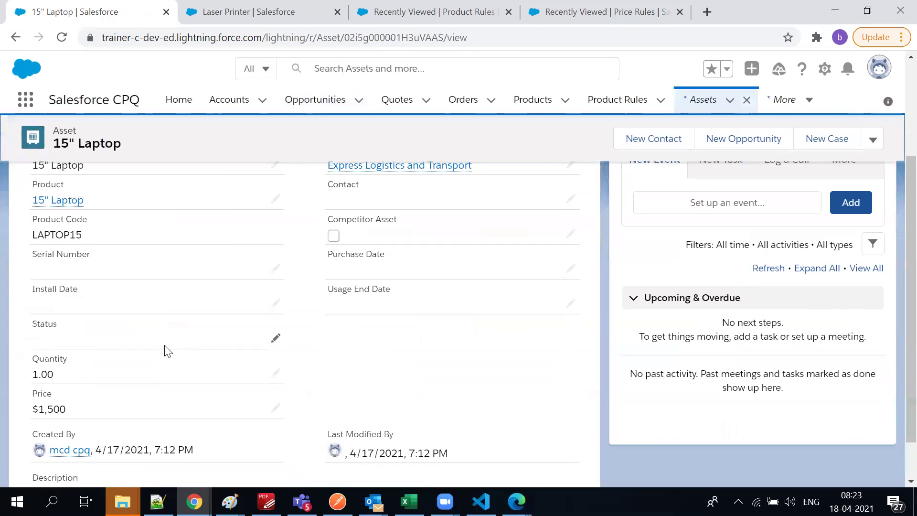
{"action": "scroll", "coordinate": [167, 351], "scroll_direction": "up", "scroll_amount": 4}
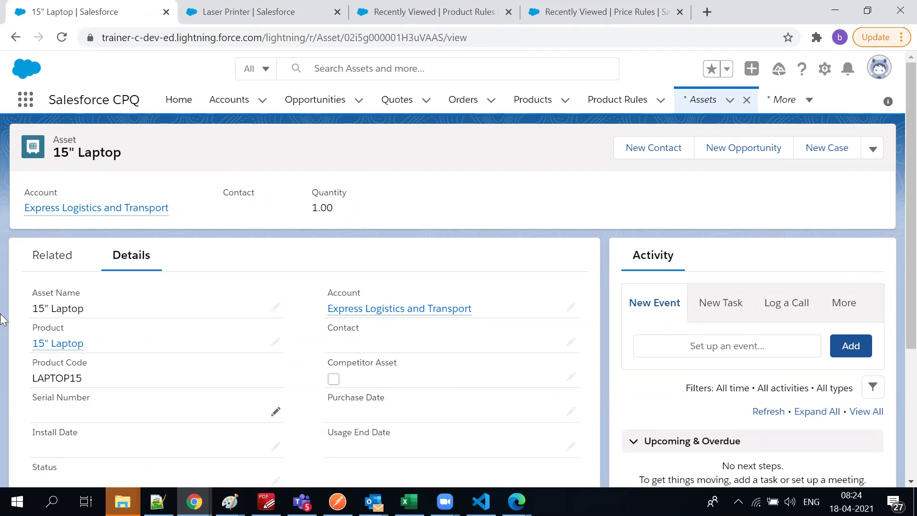
{"action": "left_click_drag", "start_coordinate": [117, 397], "coordinate": [229, 374]}
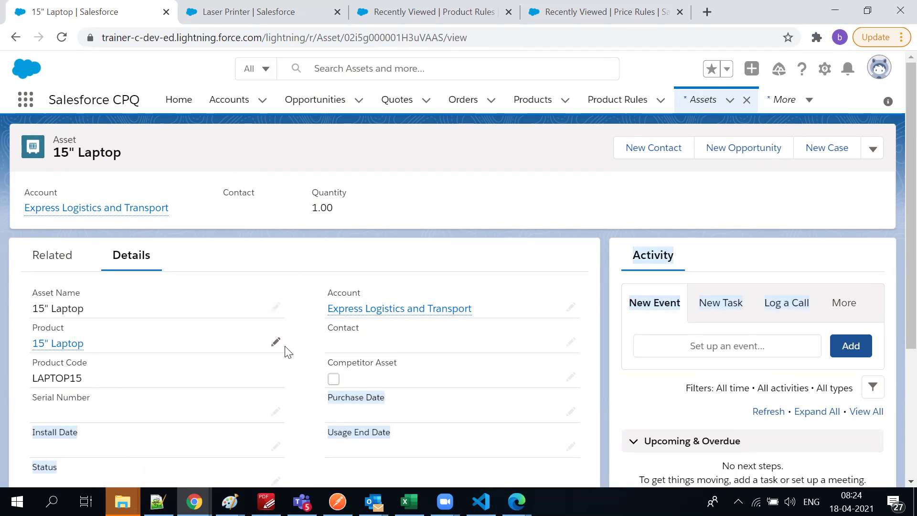
{"action": "scroll", "coordinate": [289, 363], "scroll_direction": "down", "scroll_amount": 3}
{"action": "left_click", "coordinate": [343, 342]}
{"action": "scroll", "coordinate": [342, 344], "scroll_direction": "down", "scroll_amount": 1}
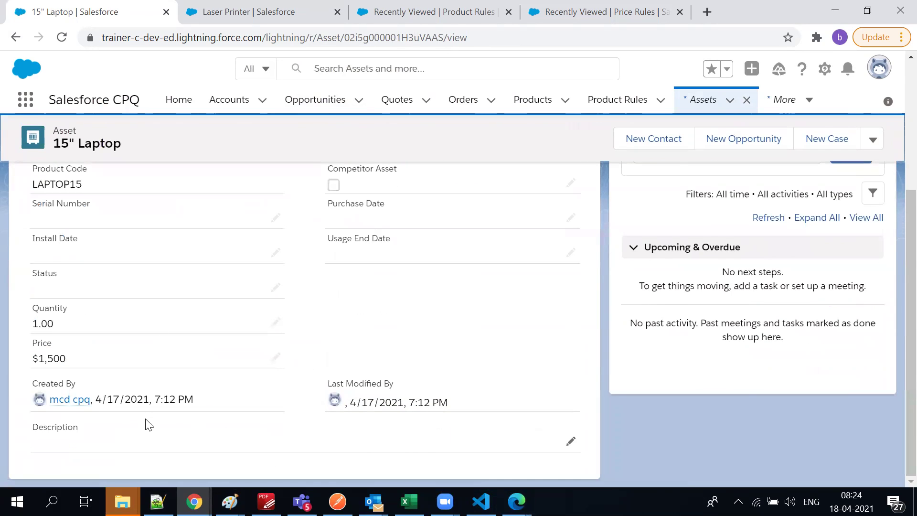
{"action": "scroll", "coordinate": [148, 427], "scroll_direction": "up", "scroll_amount": 4}
Review the Laser Printer product page with its $275.00 list price
{"action": "left_click", "coordinate": [276, 14]}
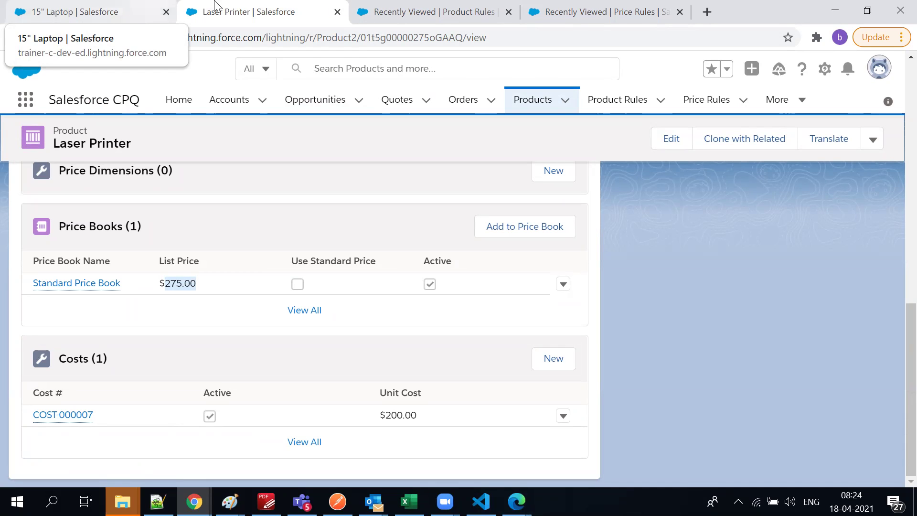
{"action": "left_click", "coordinate": [411, 133]}
{"action": "scroll", "coordinate": [411, 134], "scroll_direction": "up", "scroll_amount": 1}
{"action": "scroll", "coordinate": [411, 136], "scroll_direction": "up", "scroll_amount": 1}
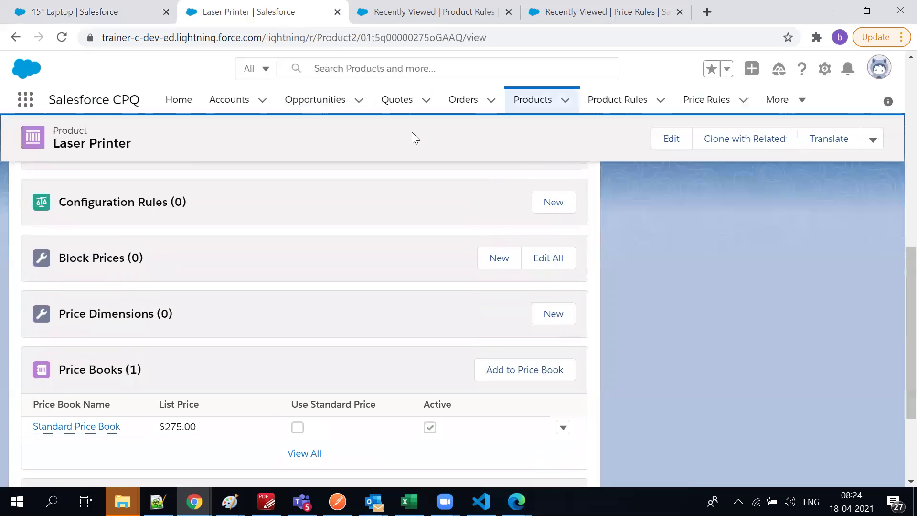
{"action": "scroll", "coordinate": [418, 137], "scroll_direction": "up", "scroll_amount": 3}
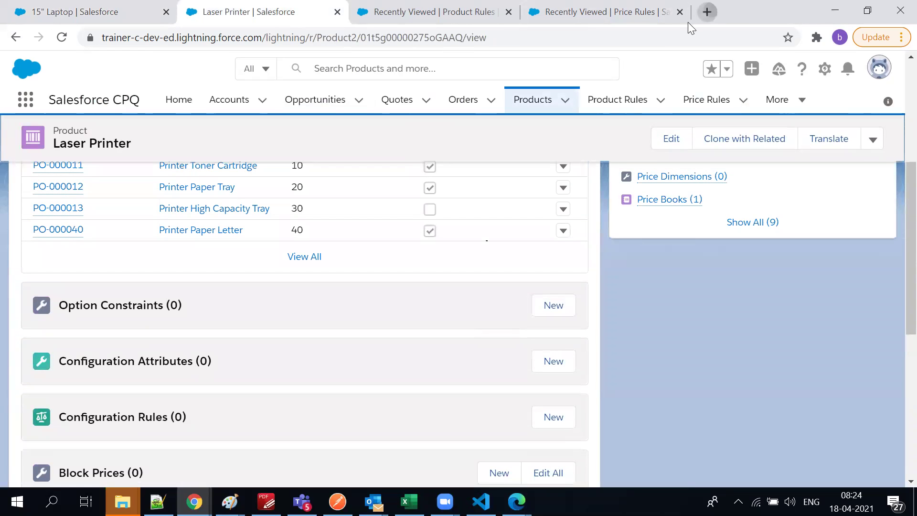
{"action": "left_click", "coordinate": [707, 12]}
Search Google for 'salesforce CPQ schema'
{"action": "left_click", "coordinate": [684, 32]}
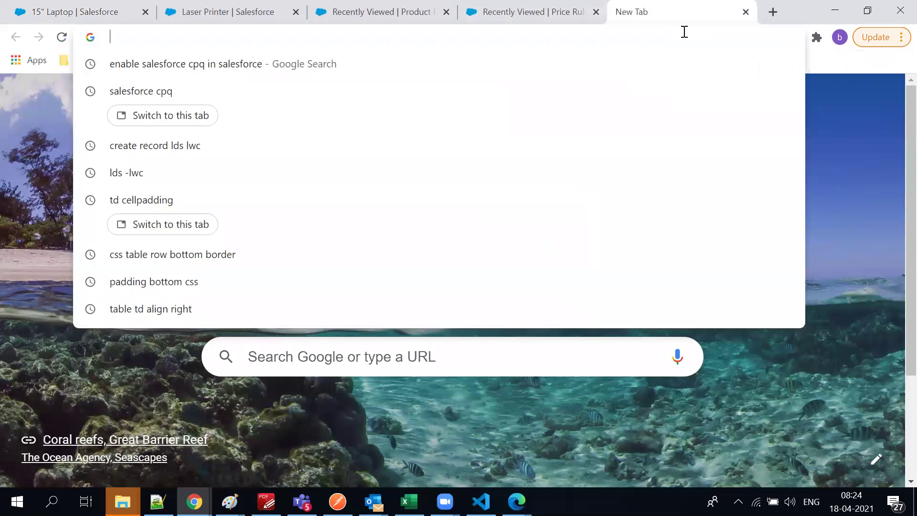
{"action": "type", "text": "CPQ"}
{"action": "key", "text": "BackSpace"}
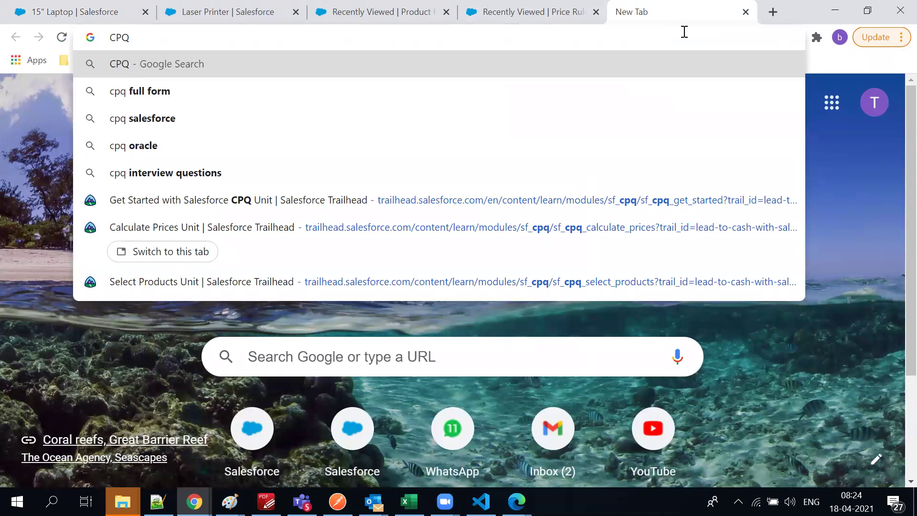
{"action": "type", "text": "schem"}
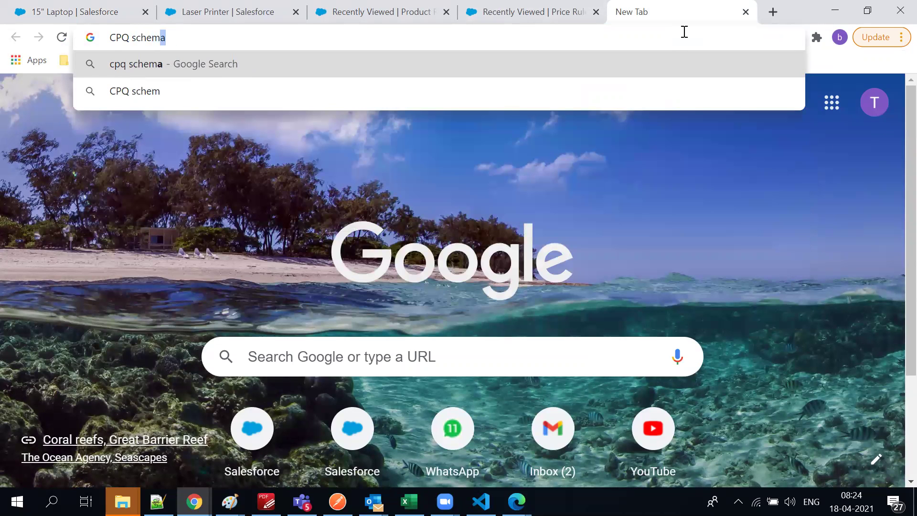
{"action": "type", "text": "a"}
{"action": "key", "text": "Home"}
{"action": "type", "text": "sa"}
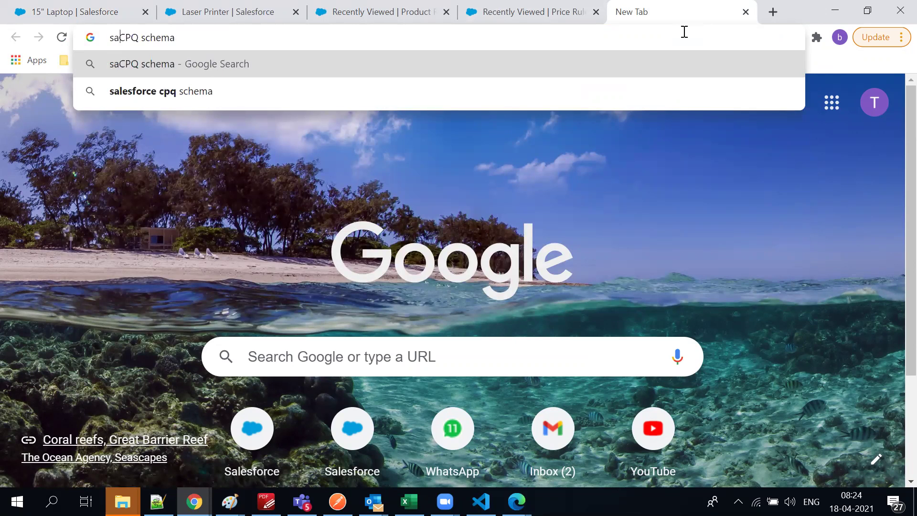
{"action": "type", "text": "lesforce"}
{"action": "key", "text": "Return"}
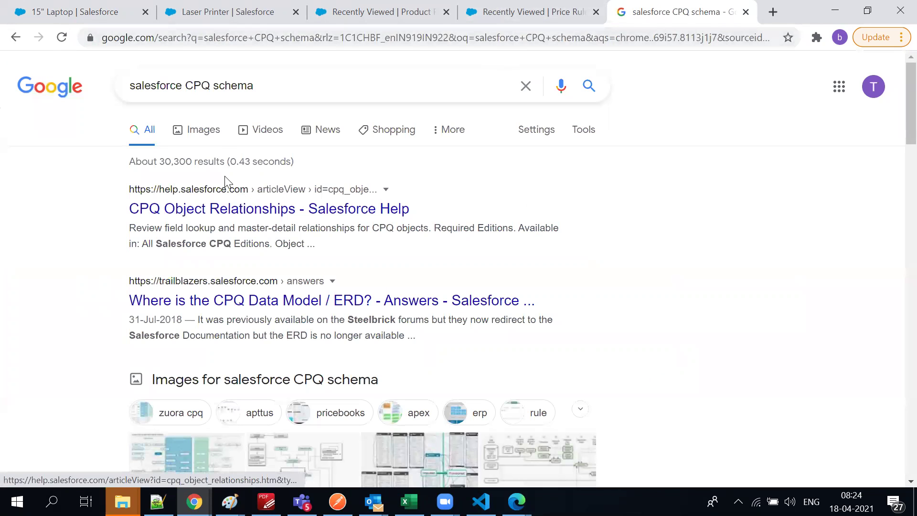
Show image results and preview the CPQ | A Passion for Research diagram
{"action": "left_click", "coordinate": [212, 138]}
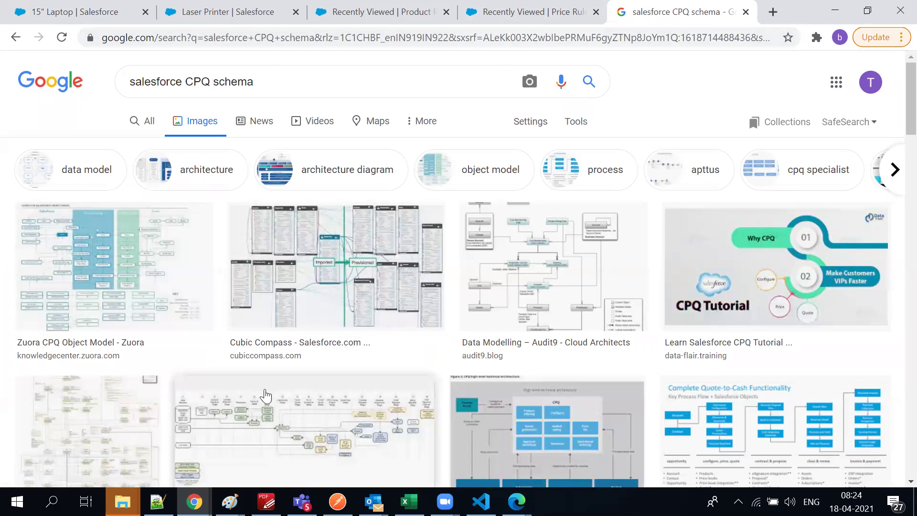
{"action": "scroll", "coordinate": [175, 327], "scroll_direction": "down", "scroll_amount": 7}
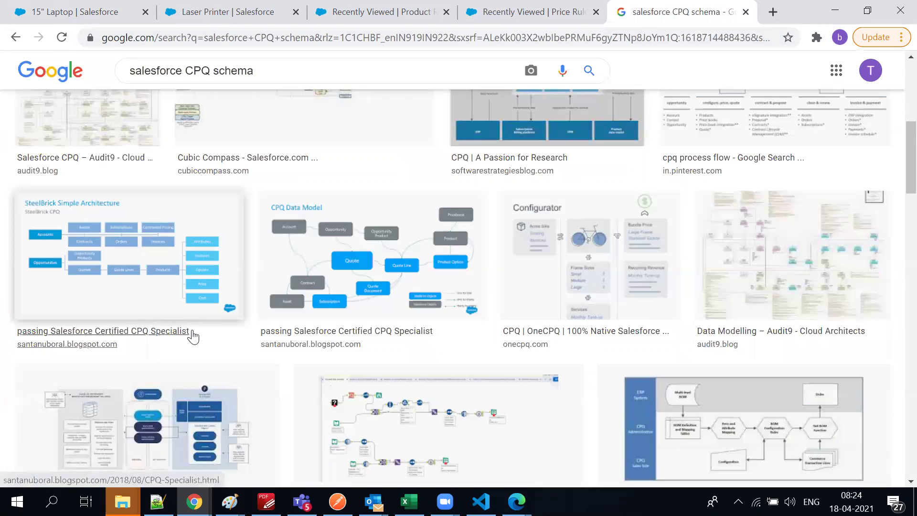
{"action": "scroll", "coordinate": [193, 337], "scroll_direction": "up", "scroll_amount": 4}
{"action": "left_click", "coordinate": [505, 308]}
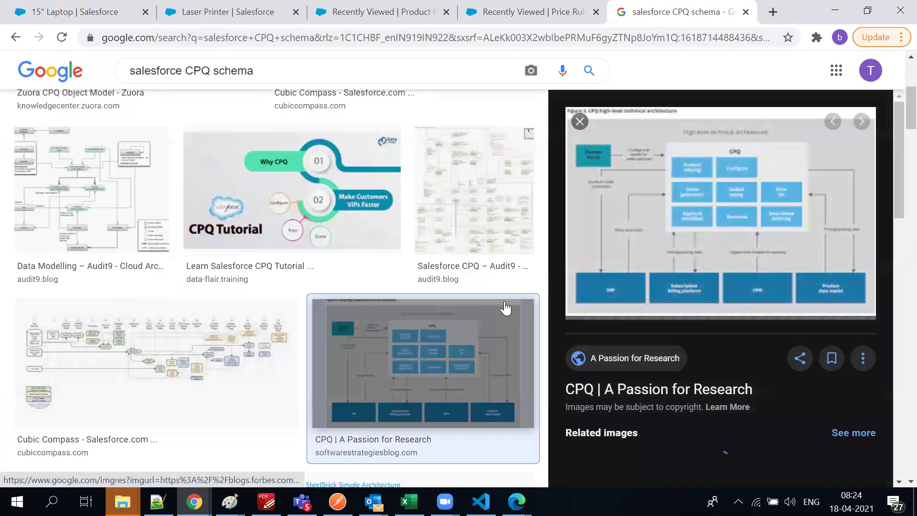